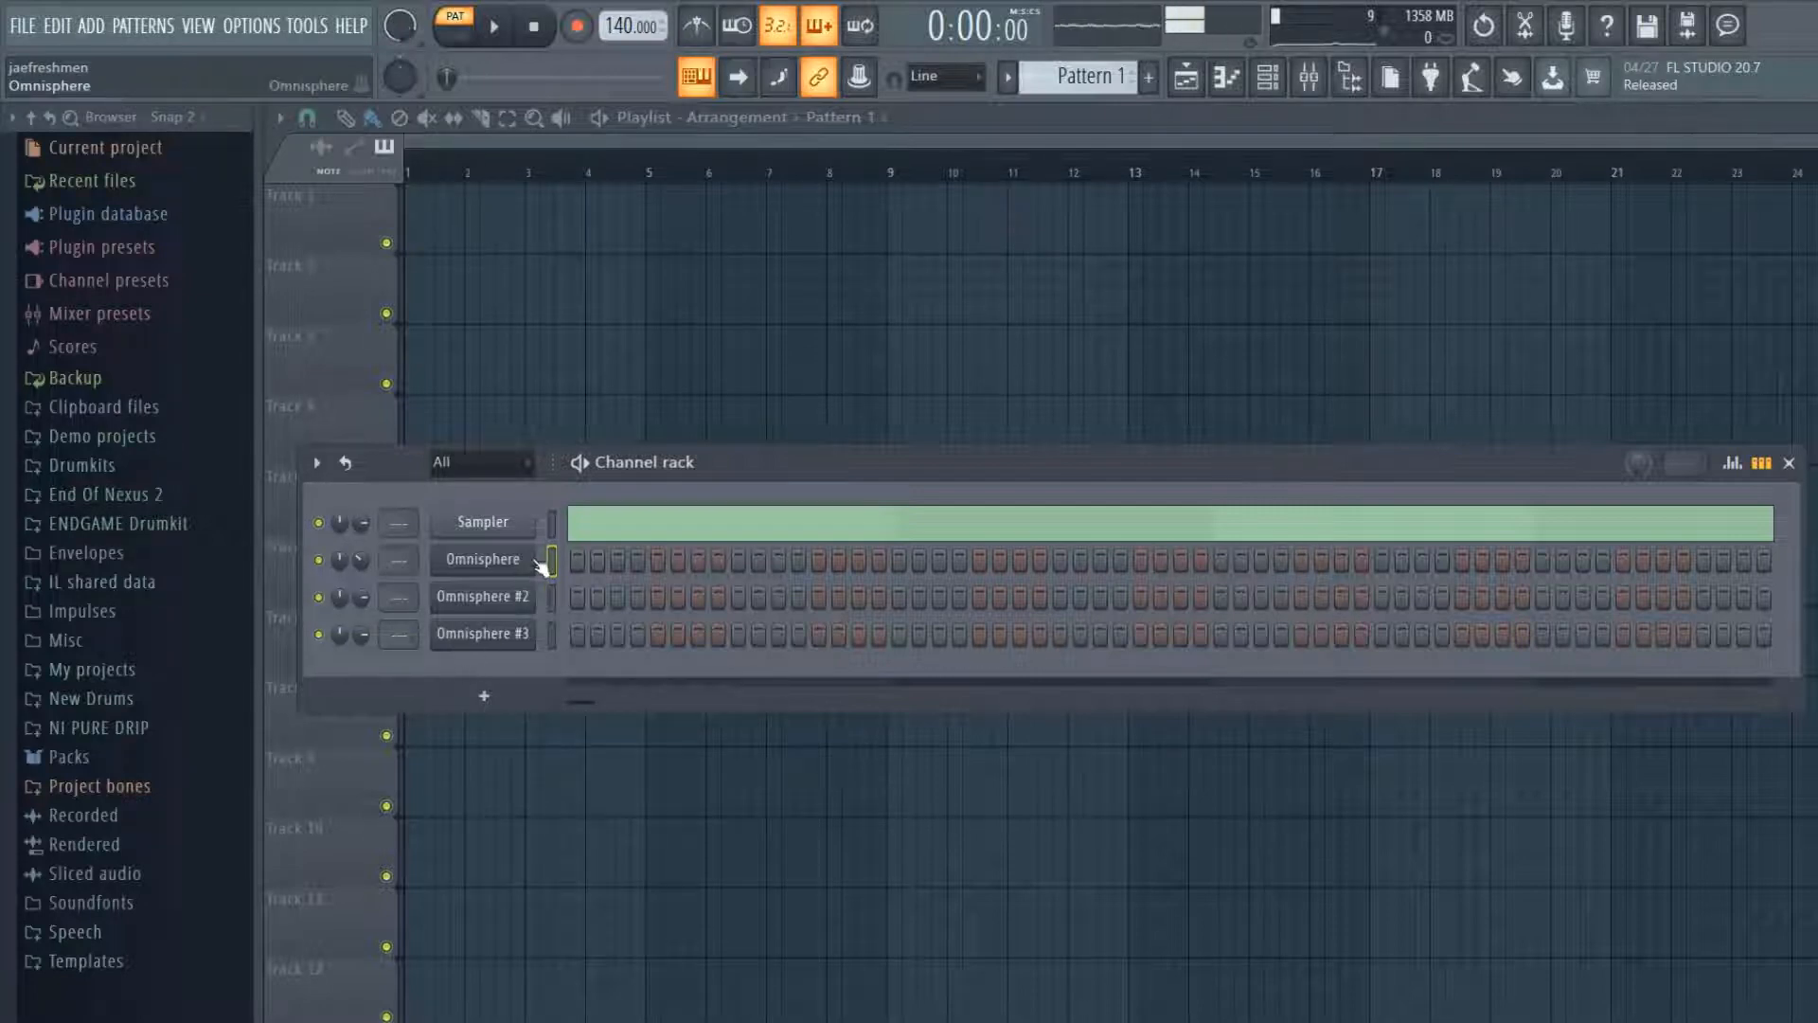
- Open the piano roll of the first Omnisphere channel, show eight bars, and place a one-bar G#6 note in bar 1
right_click(491, 554)
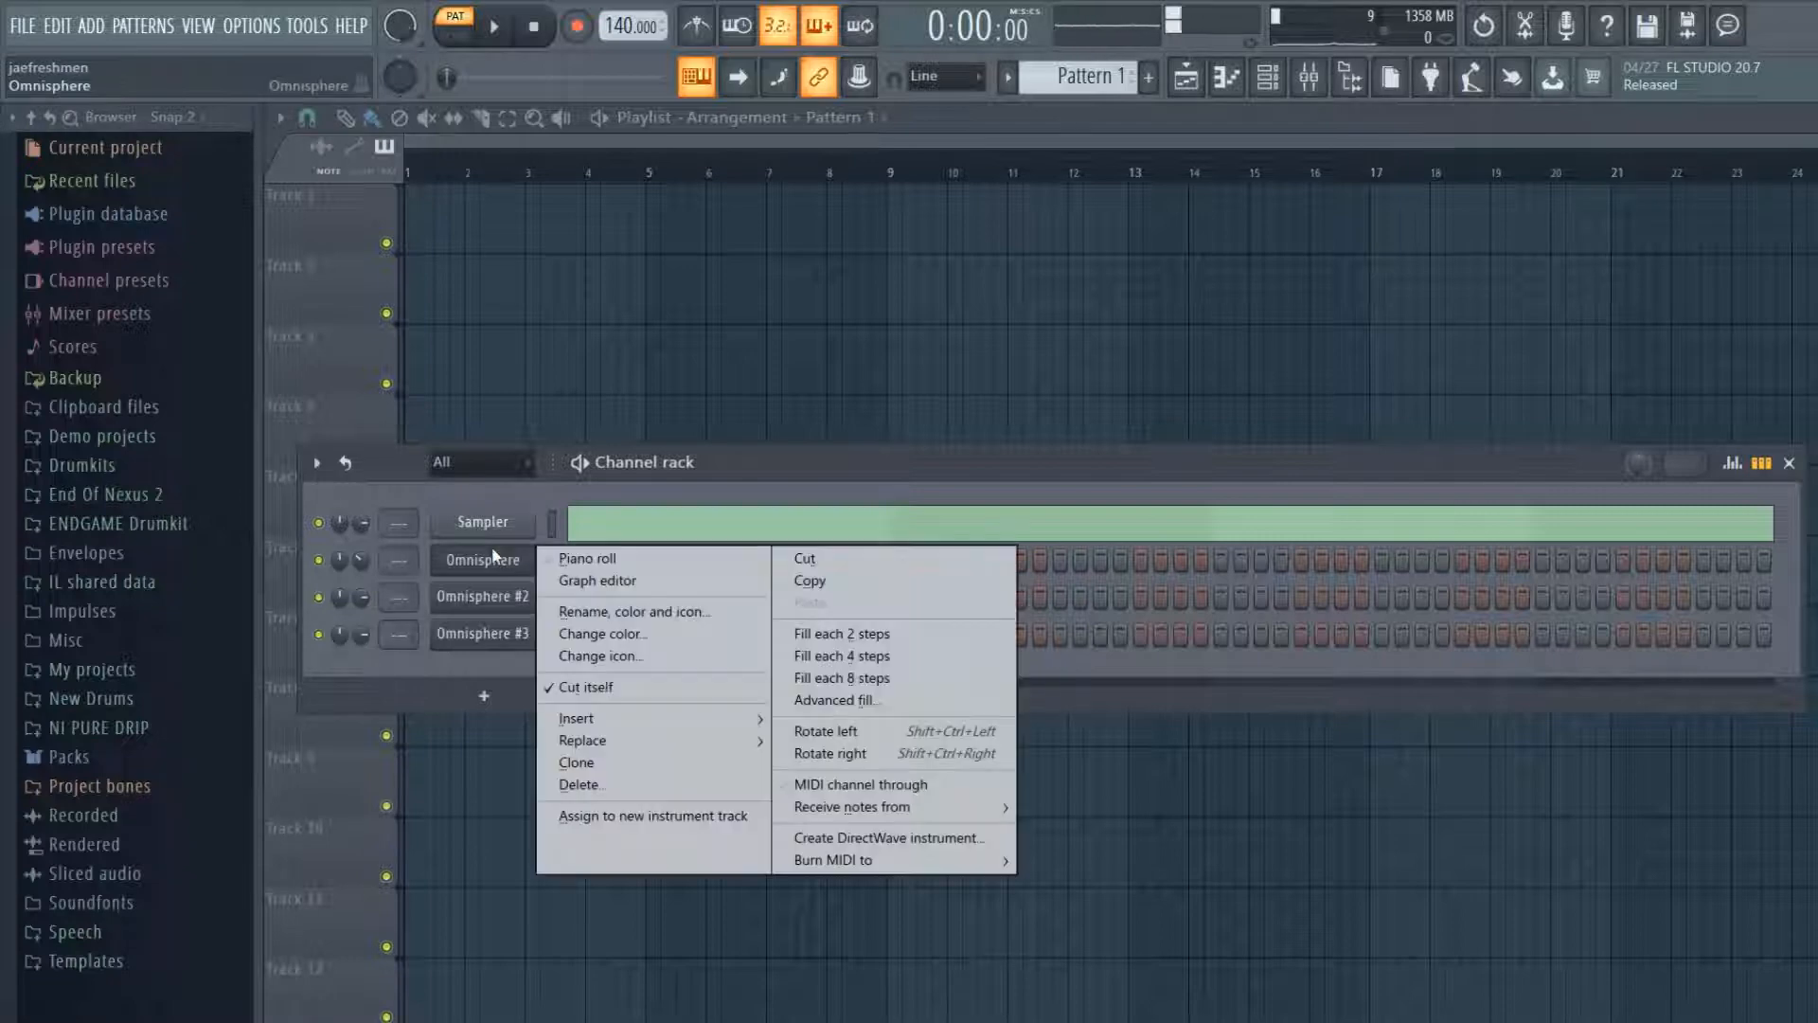
click(582, 558)
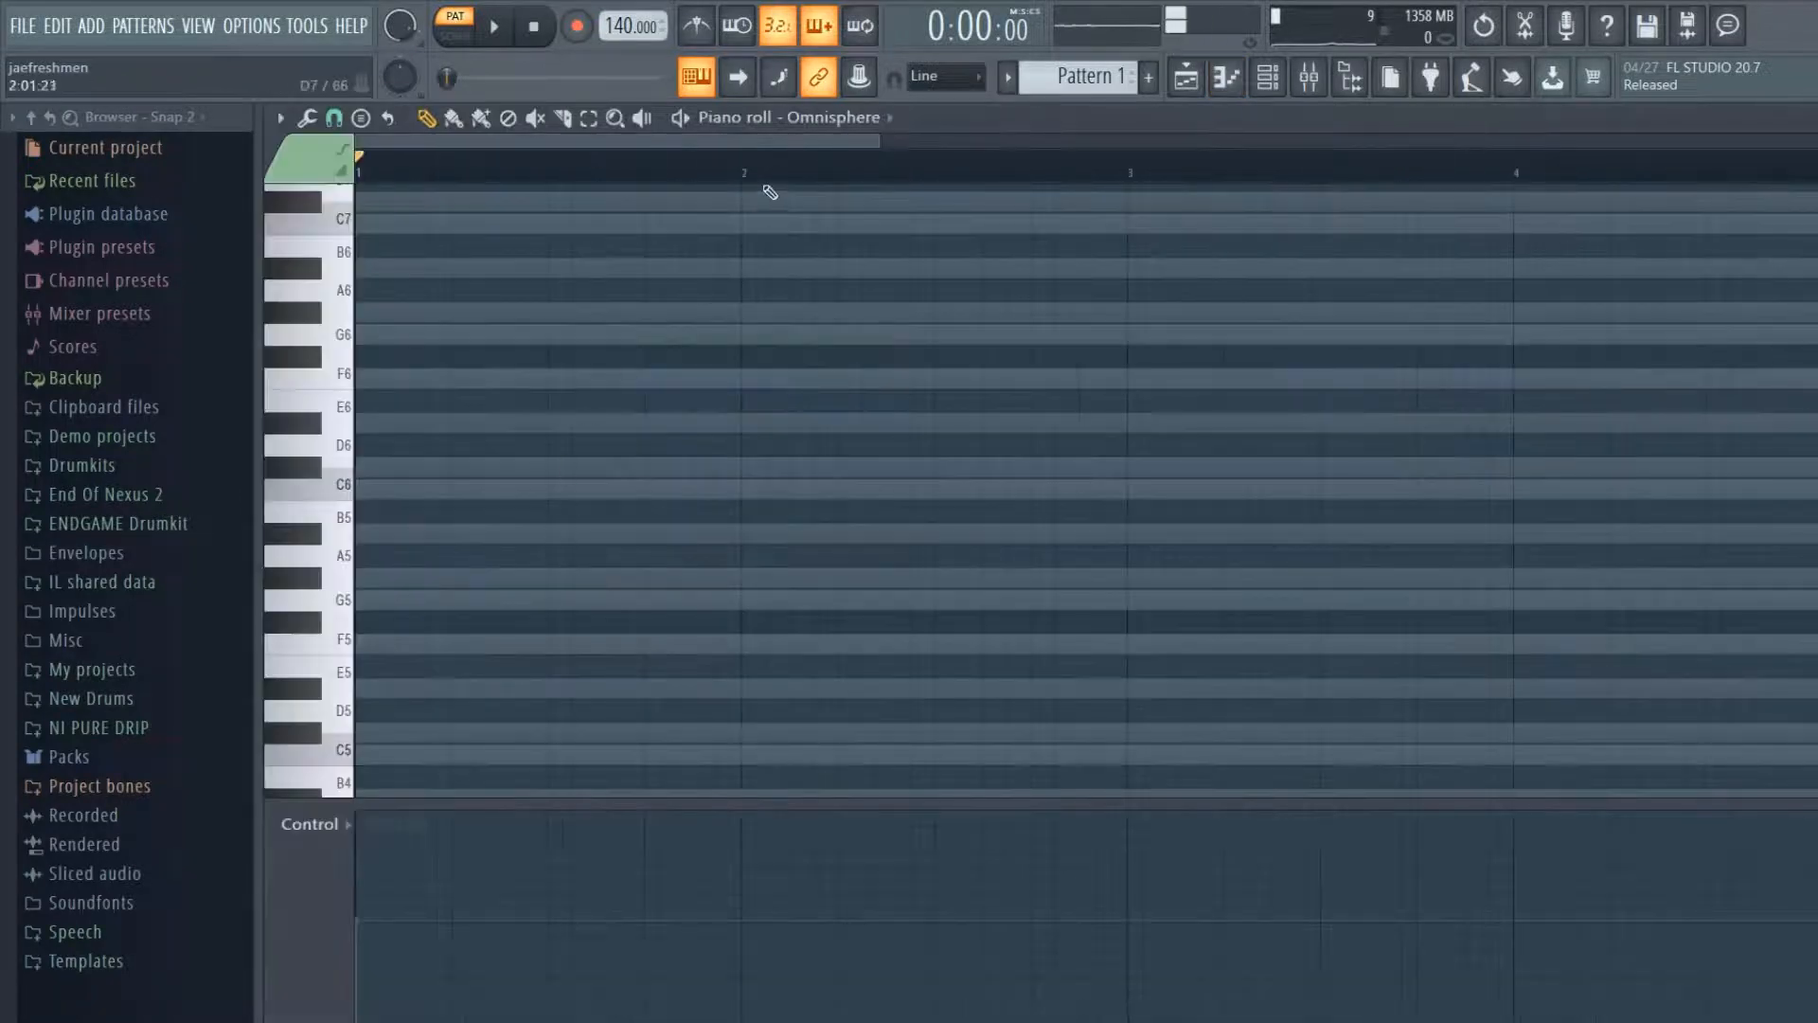
drag(879, 141, 1695, 140)
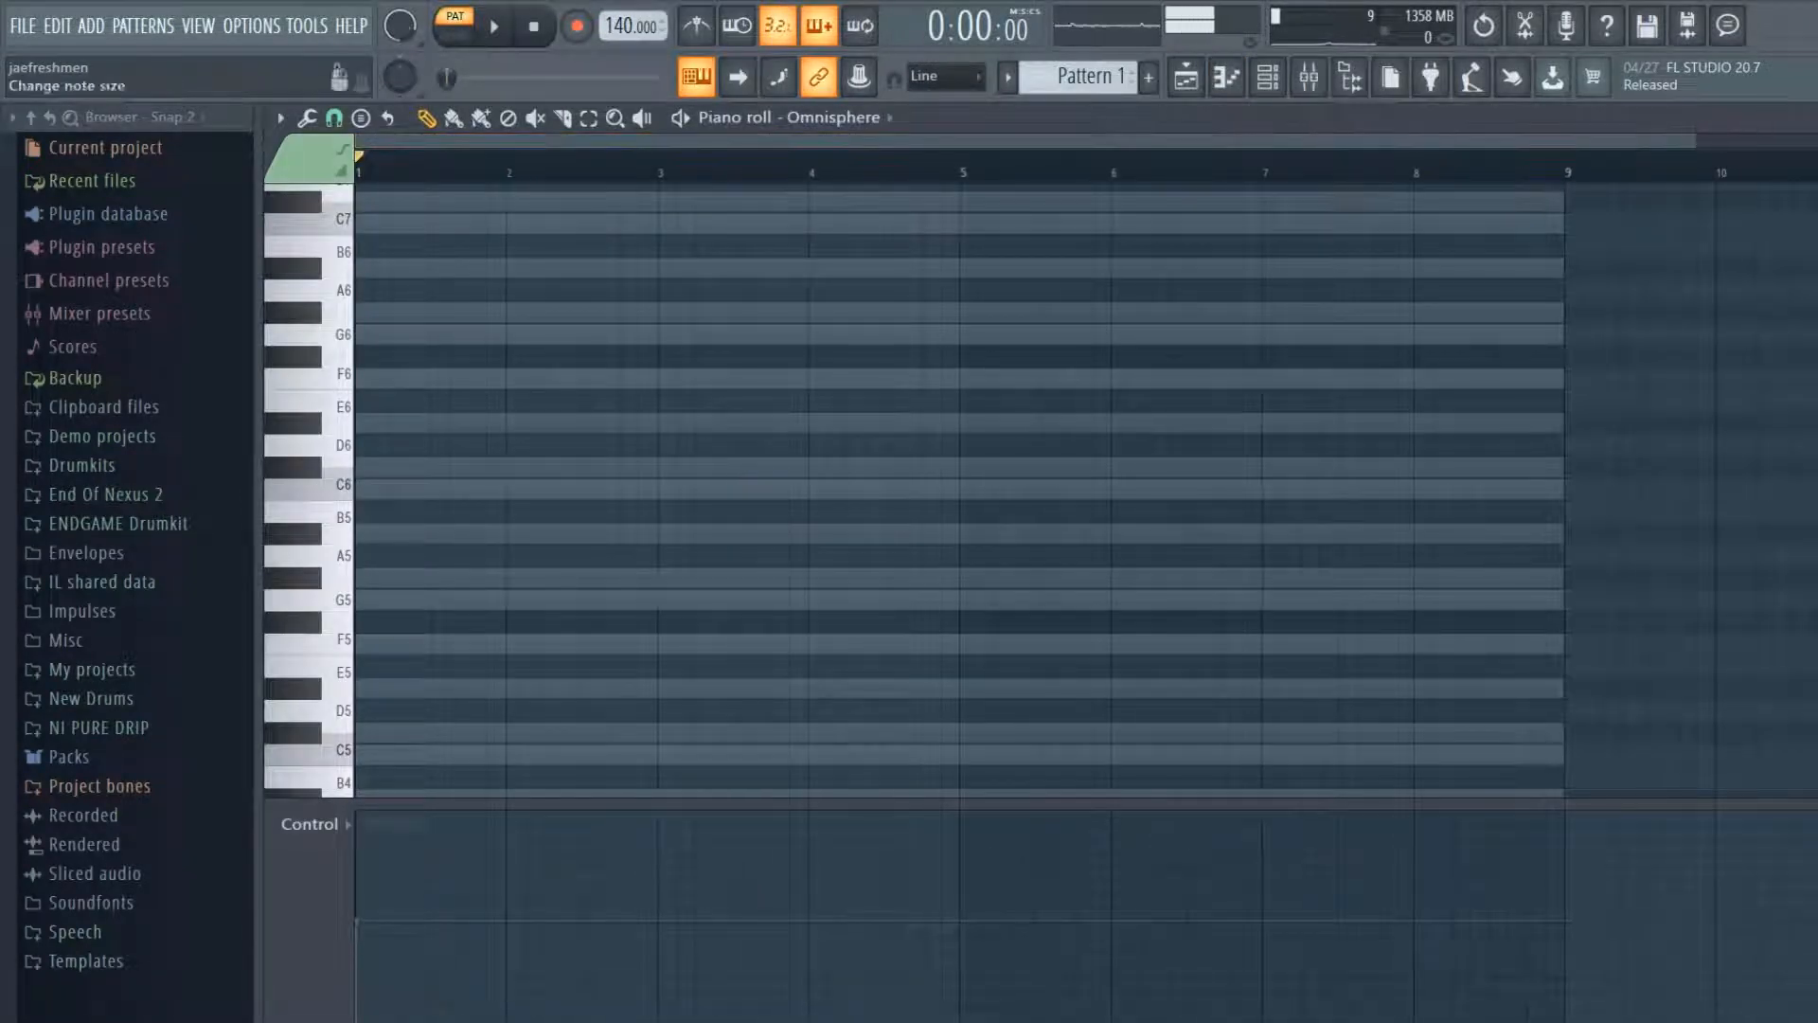
key(F7)
key(F7)
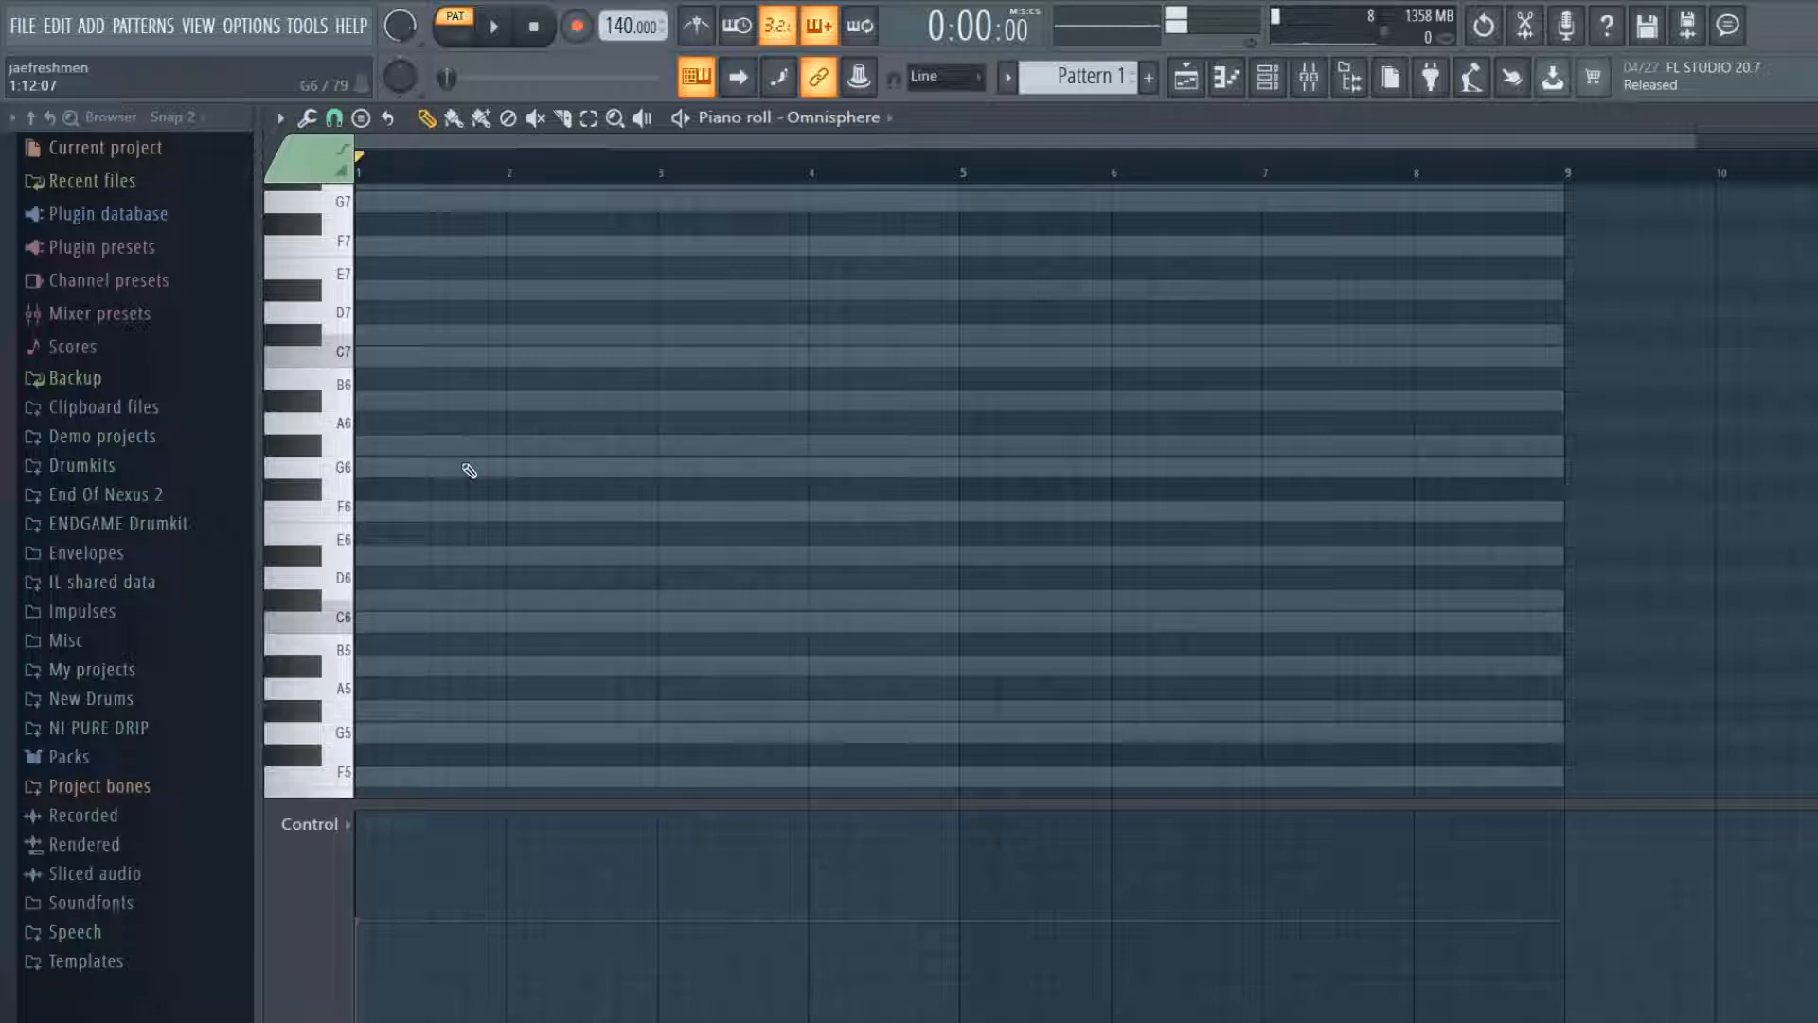
drag(469, 470, 379, 445)
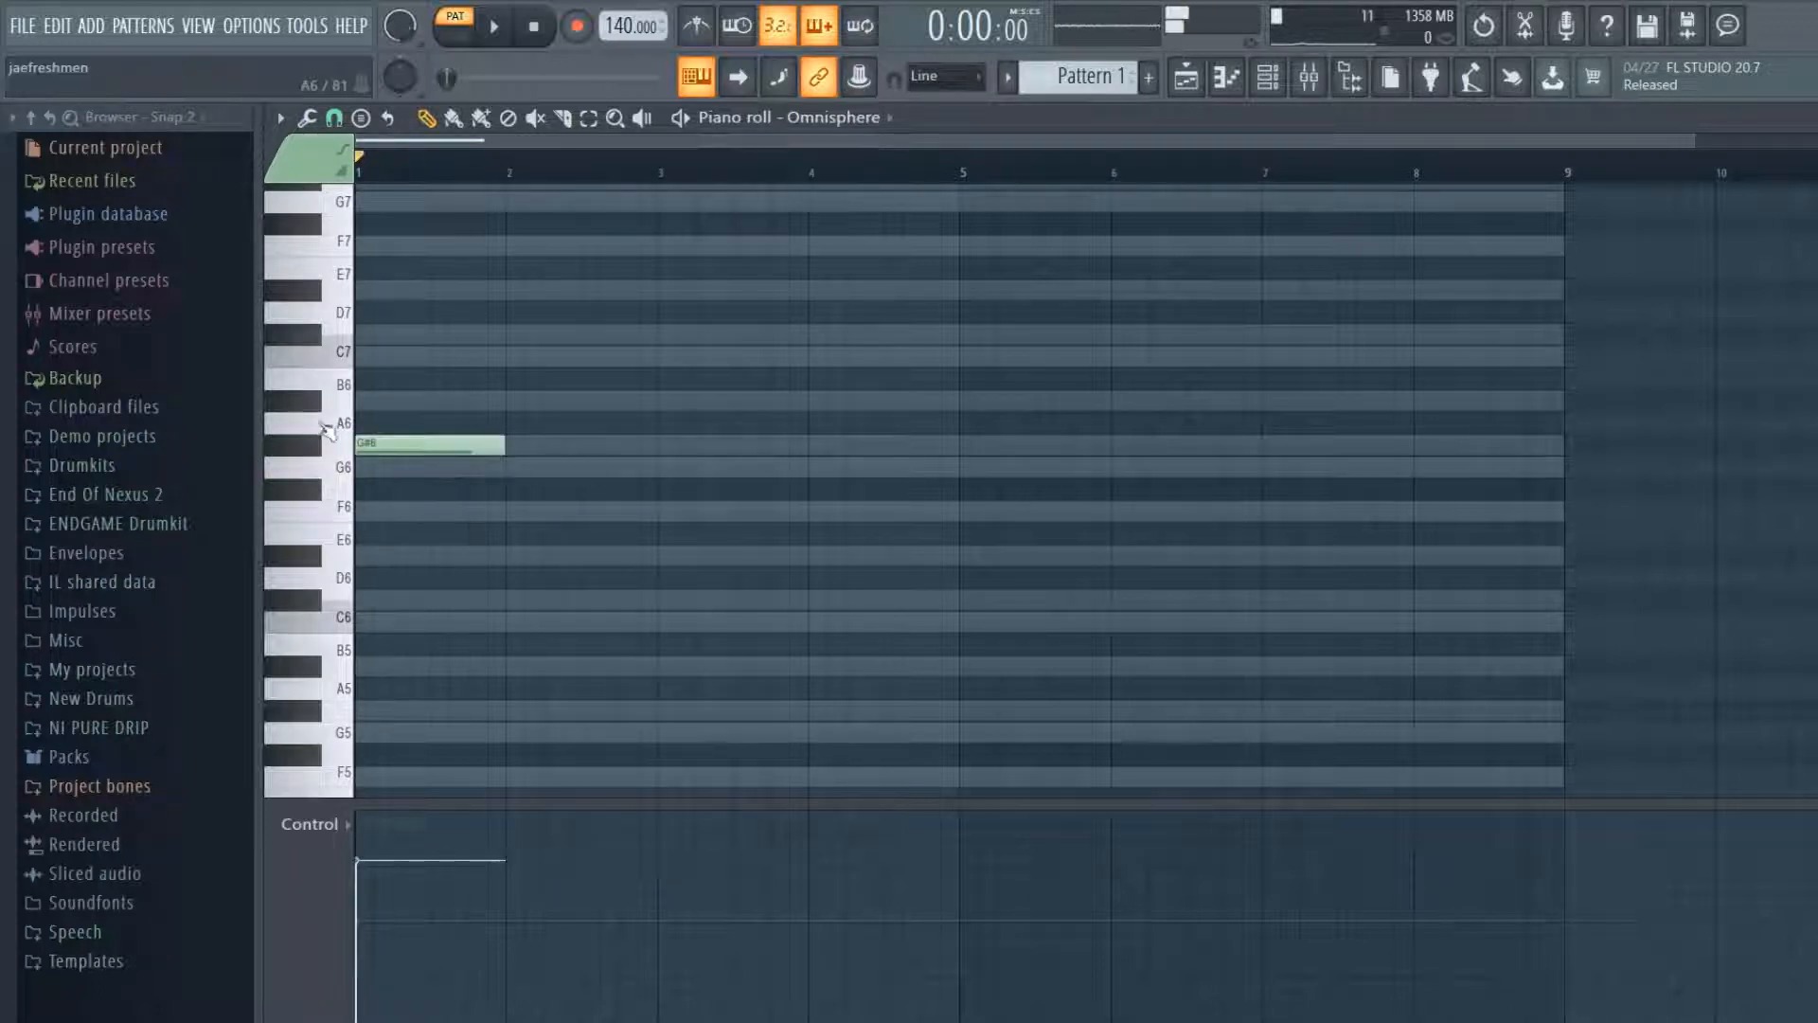
- Lower the master output level in the first Omnisphere channel's plugin and return to its piano roll
click(1268, 77)
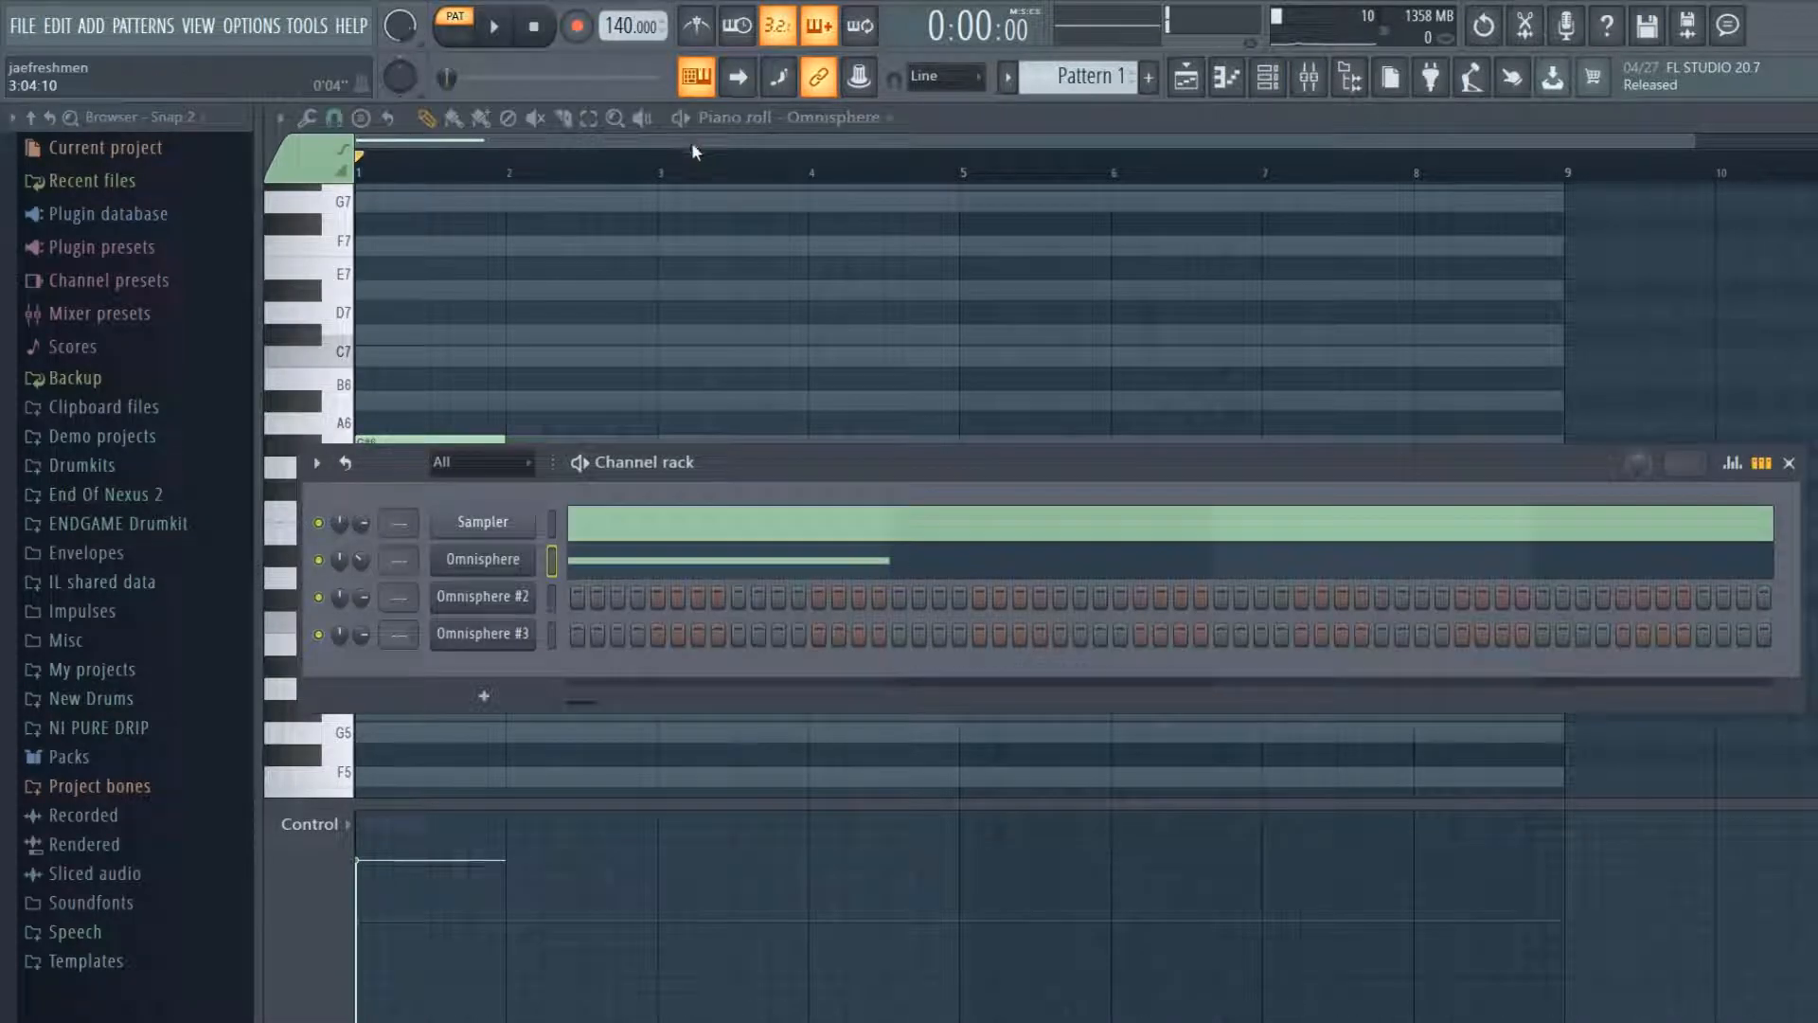
click(497, 563)
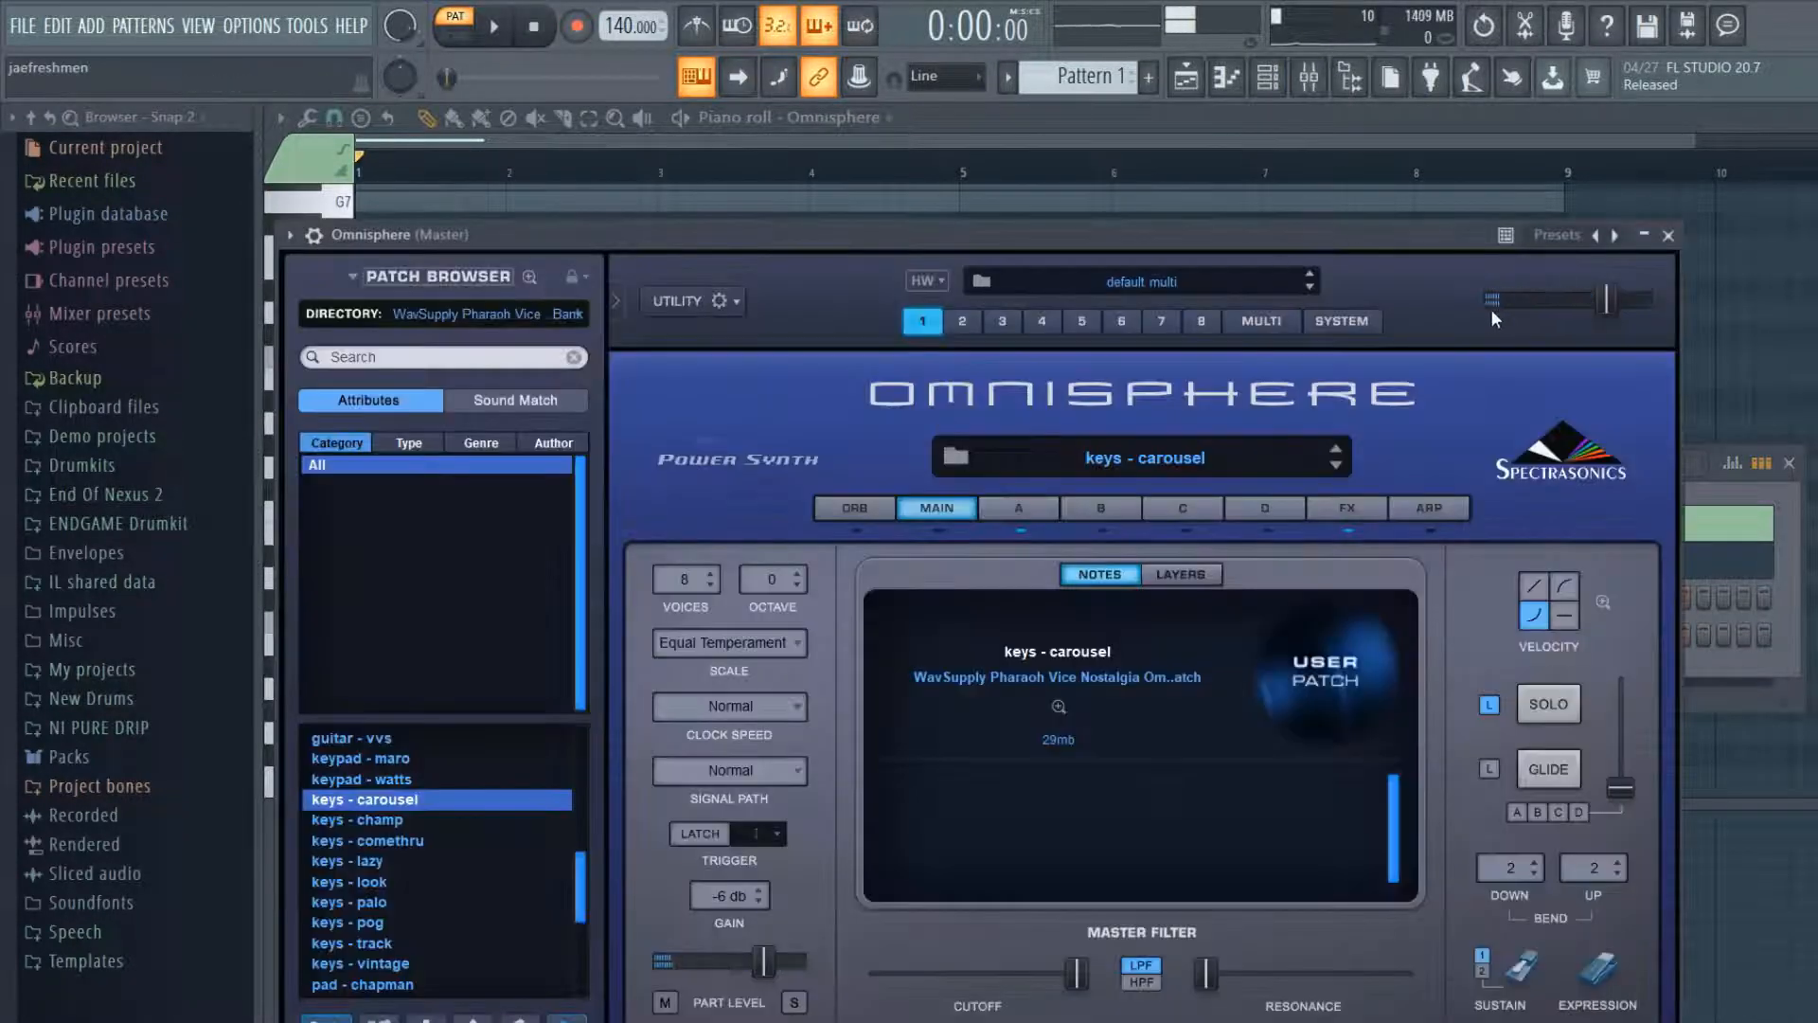
mouse_move(1590, 303)
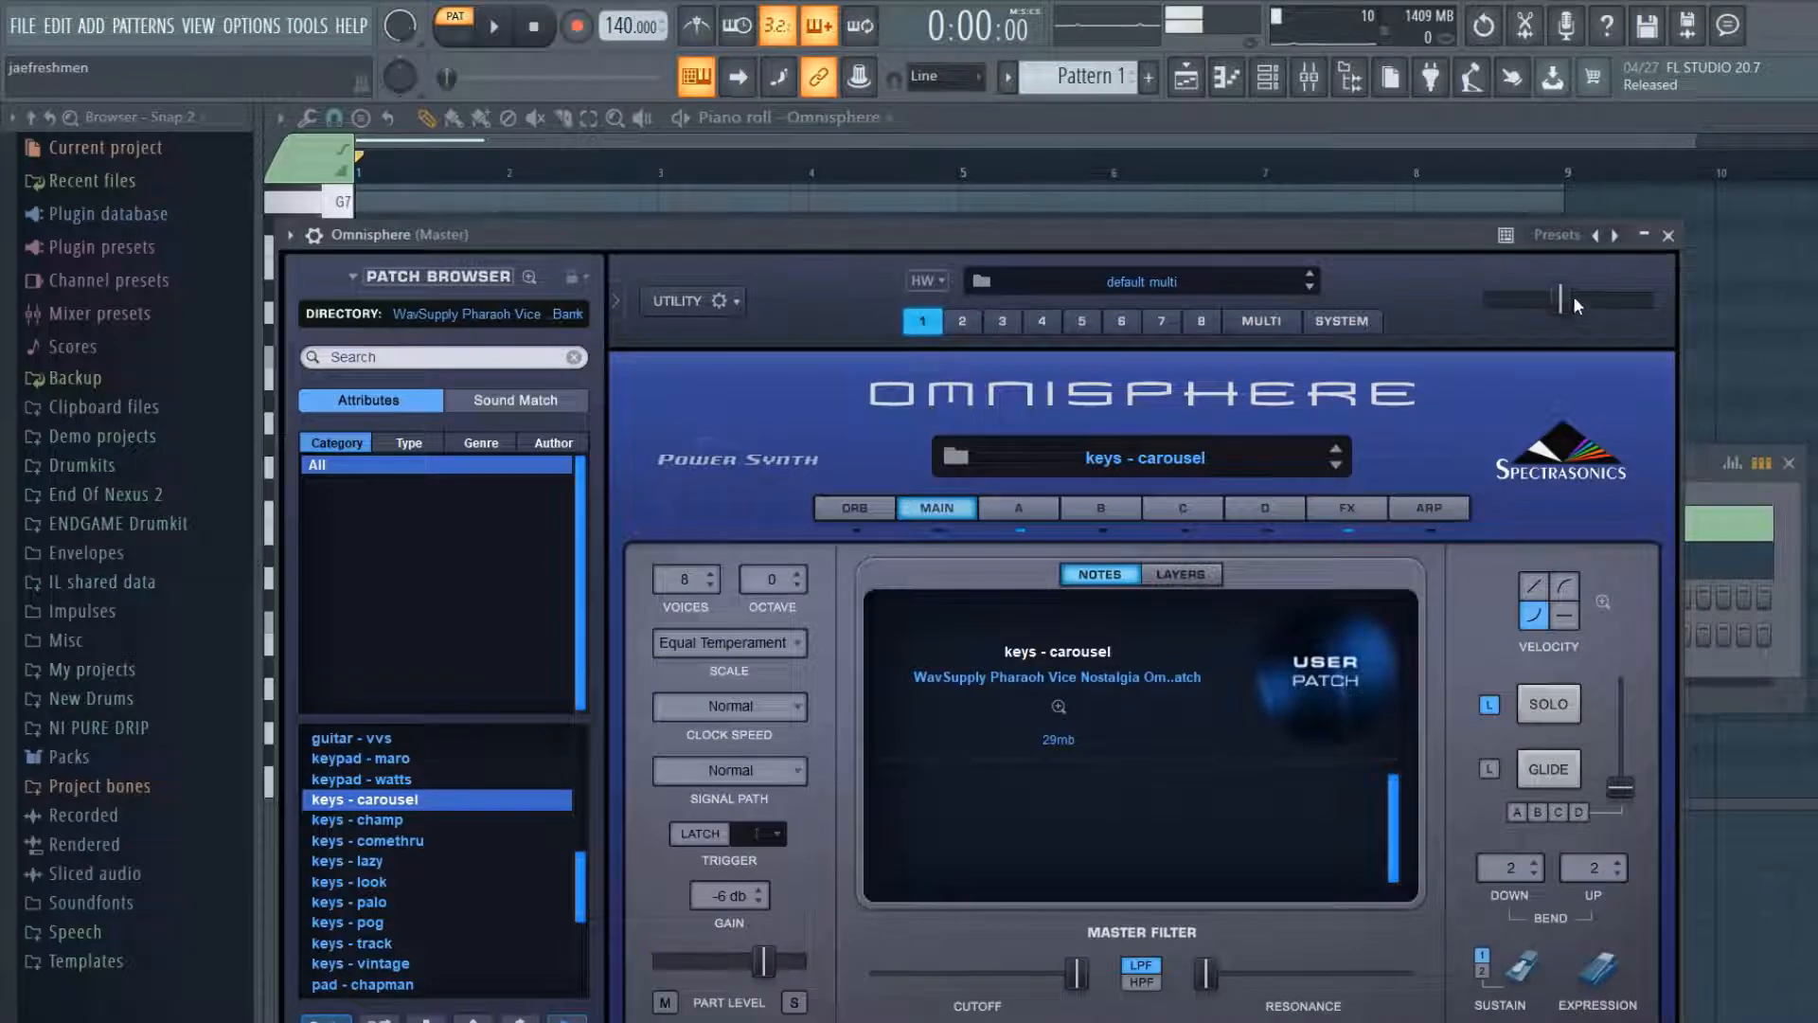
click(1669, 235)
key(F6)
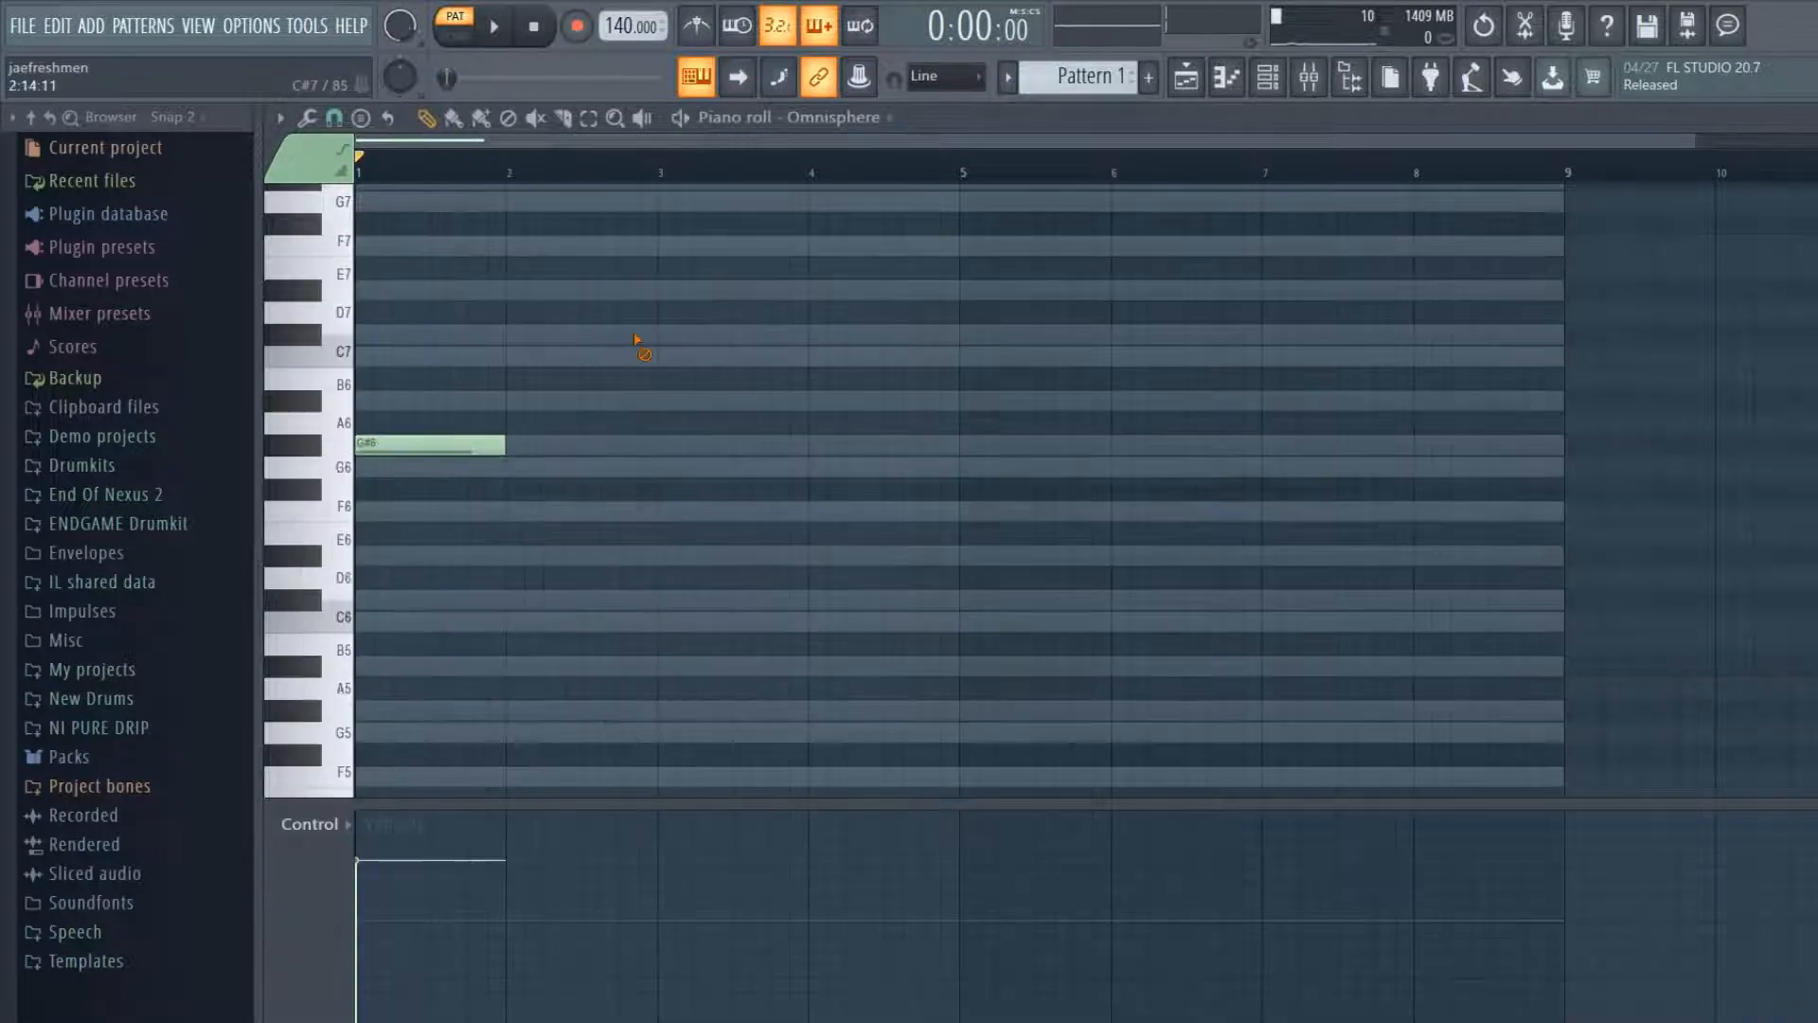
click(431, 357)
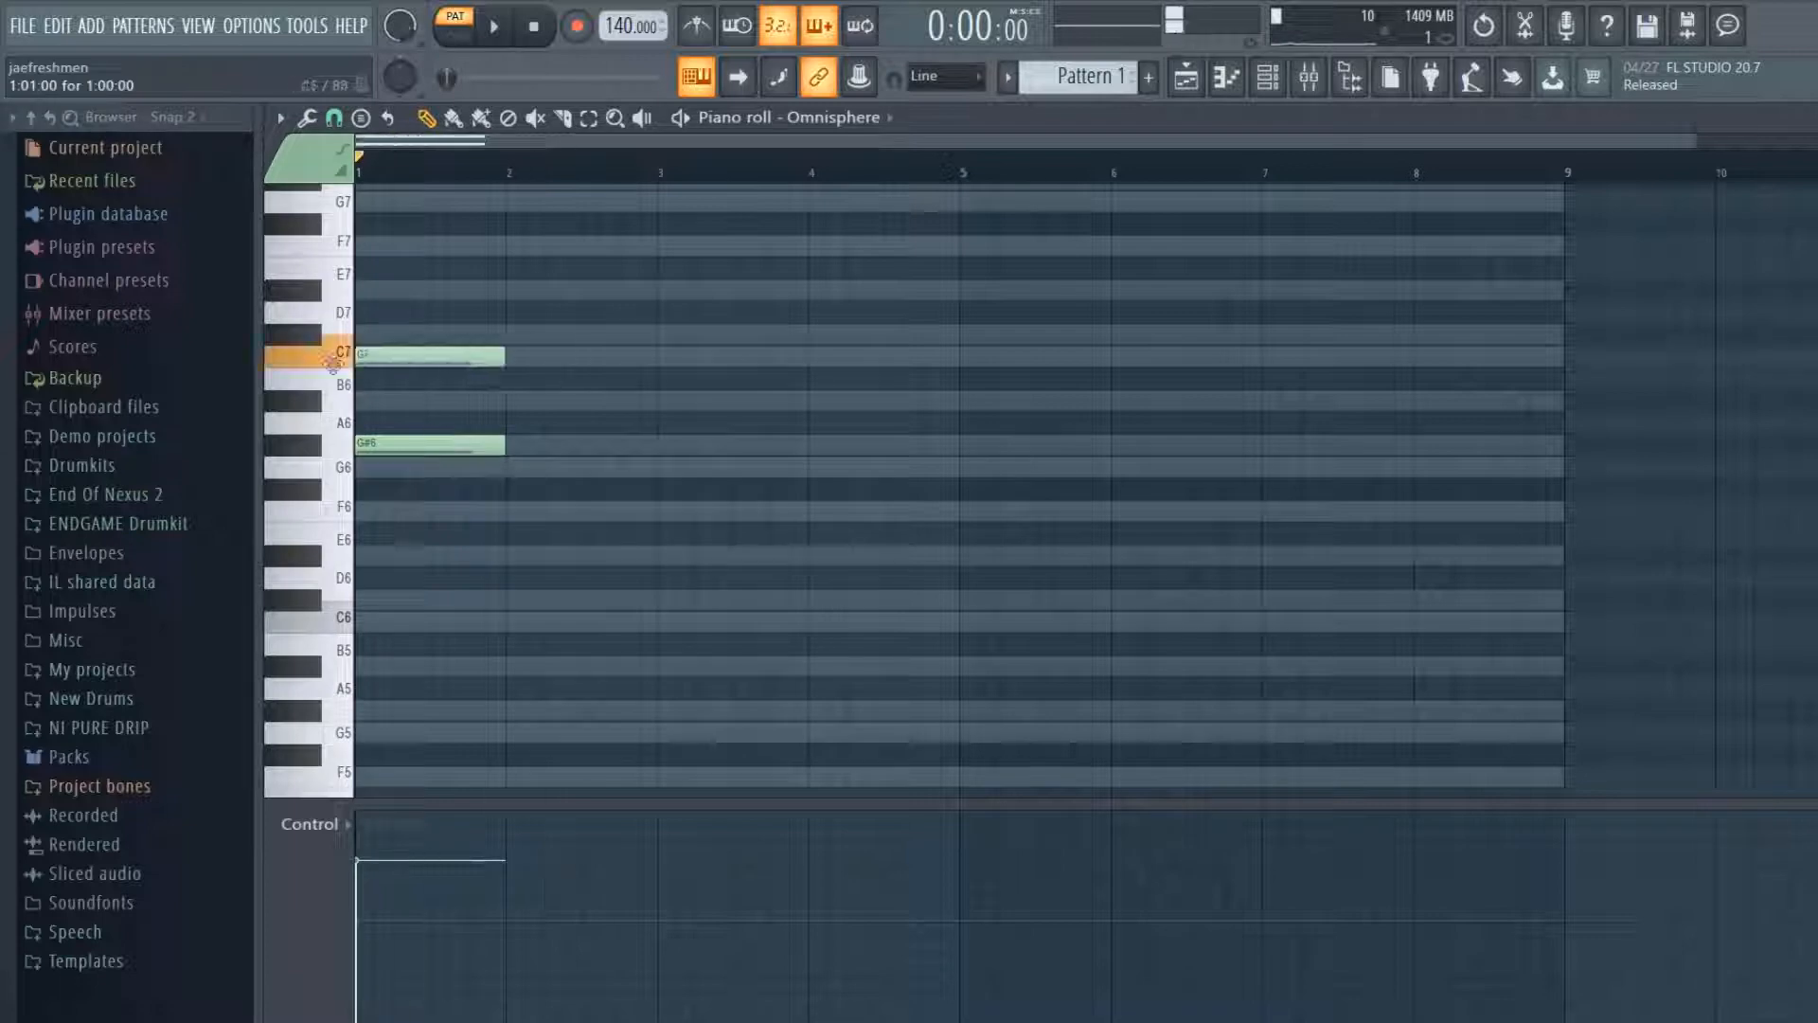
key(ctrl+z)
key(ctrl+z)
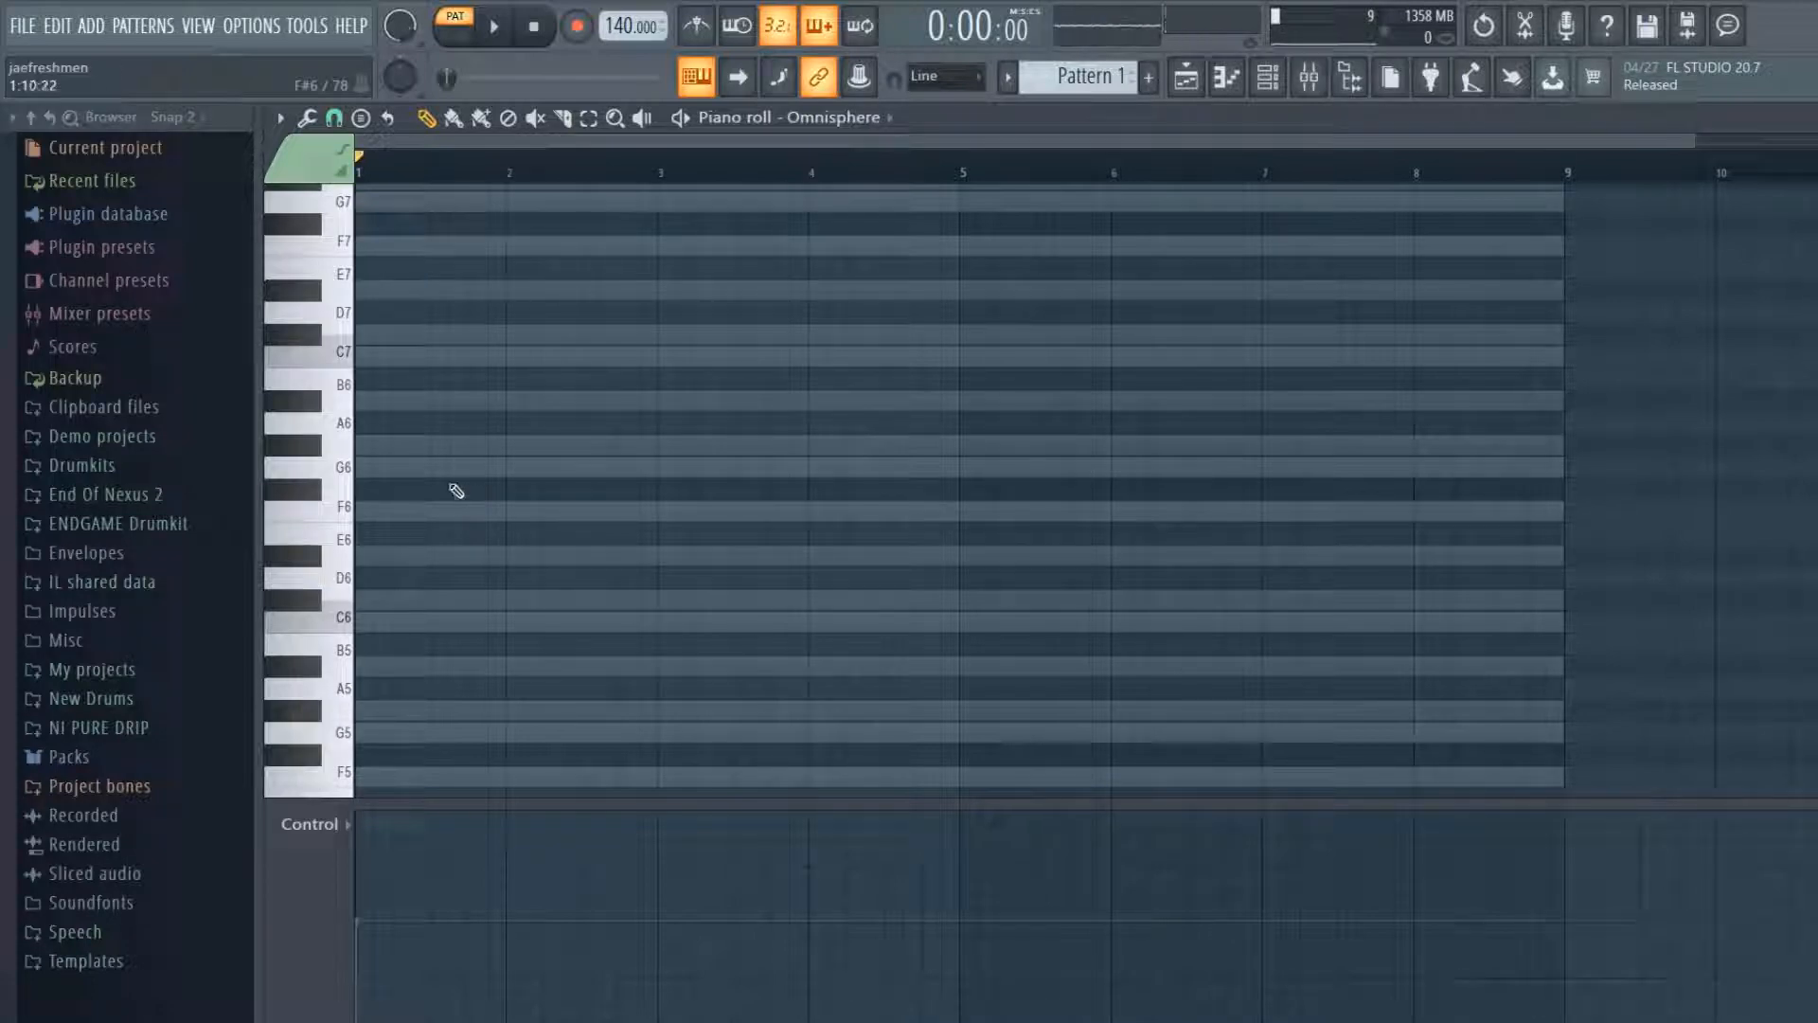
mouse_move(454, 491)
mouse_down()
mouse_move(368, 481)
mouse_move(399, 487)
mouse_move(407, 466)
mouse_move(304, 467)
mouse_up()
key(ctrl+z)
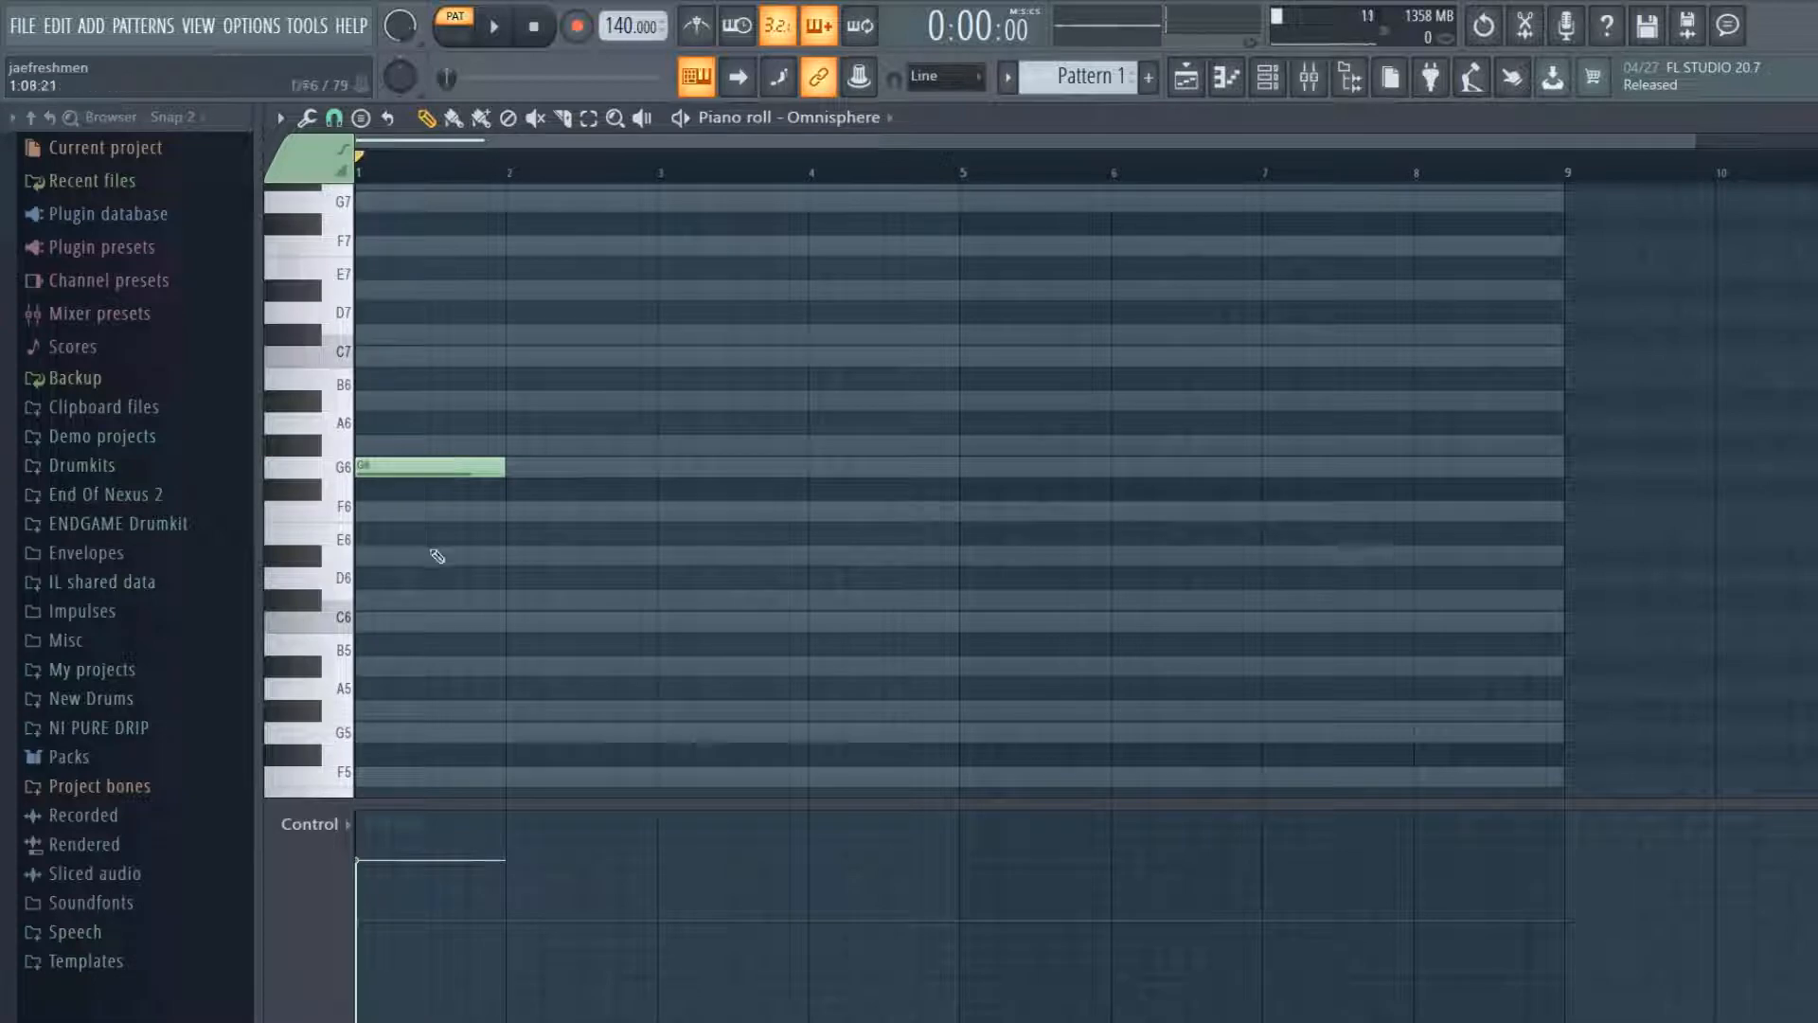
right_click(407, 467)
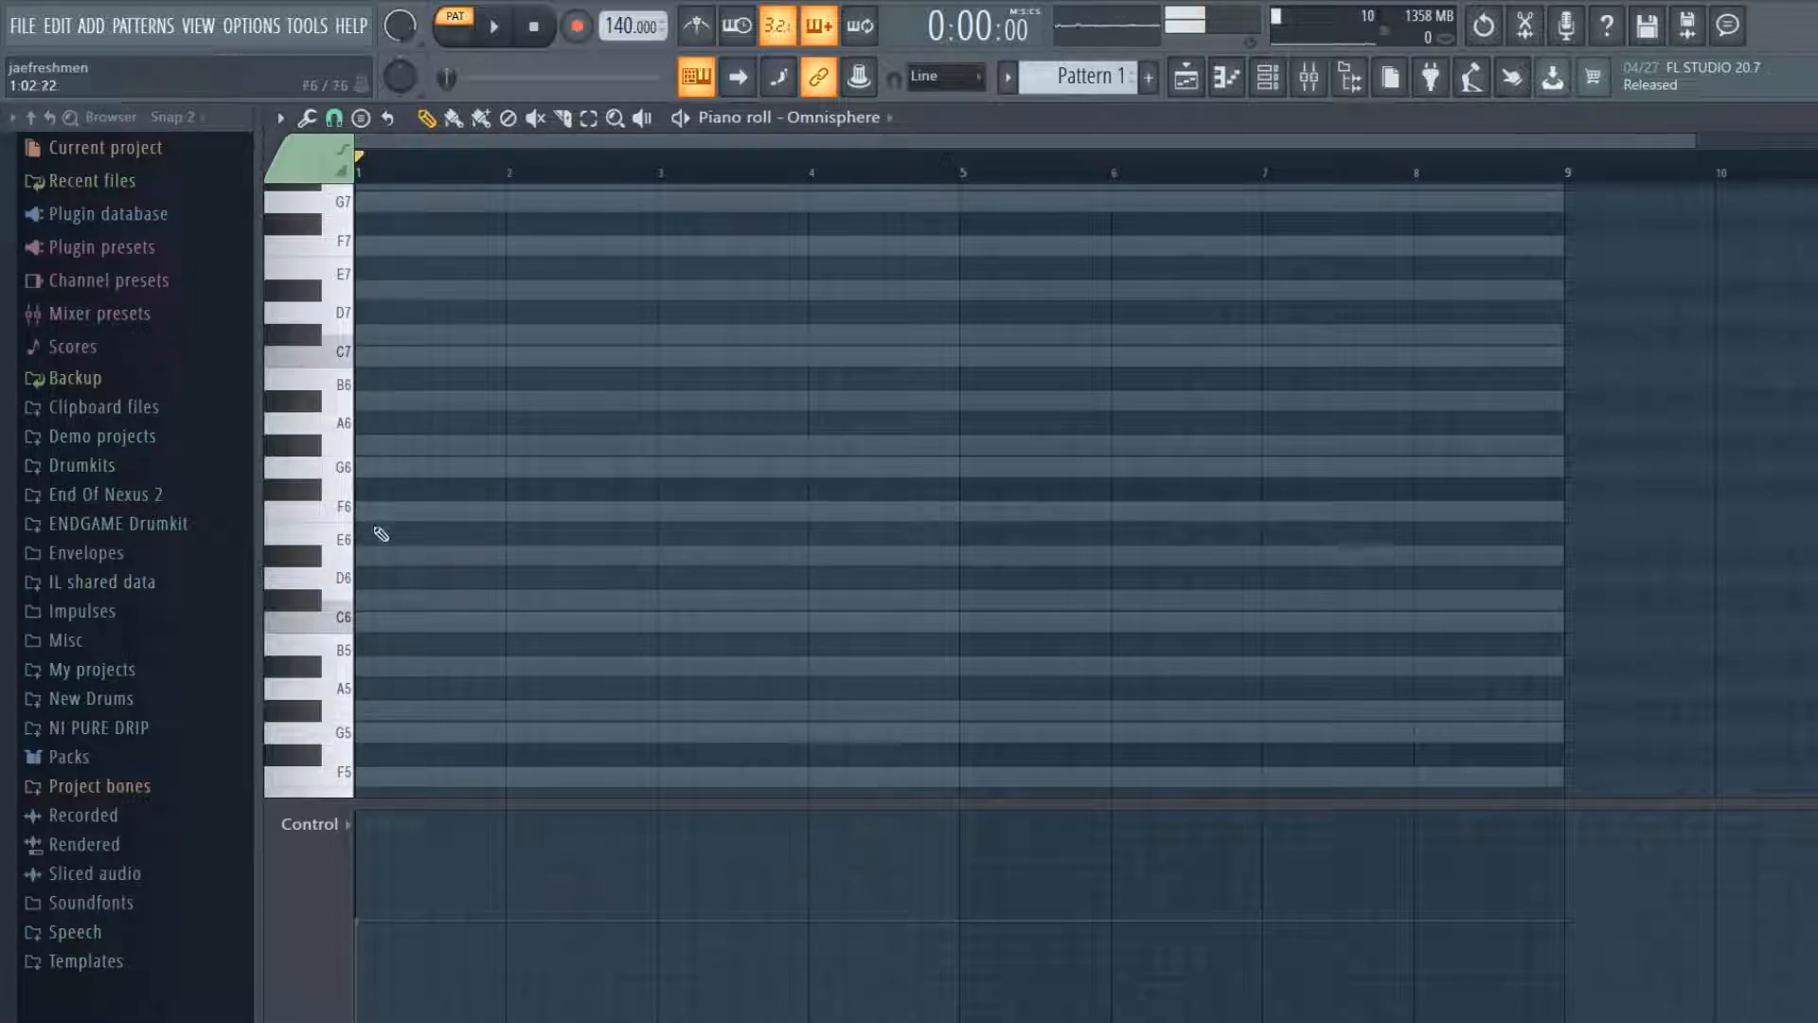
- Build a chord in bar 1 from one-bar F6, G#6 and C7 notes
click(374, 516)
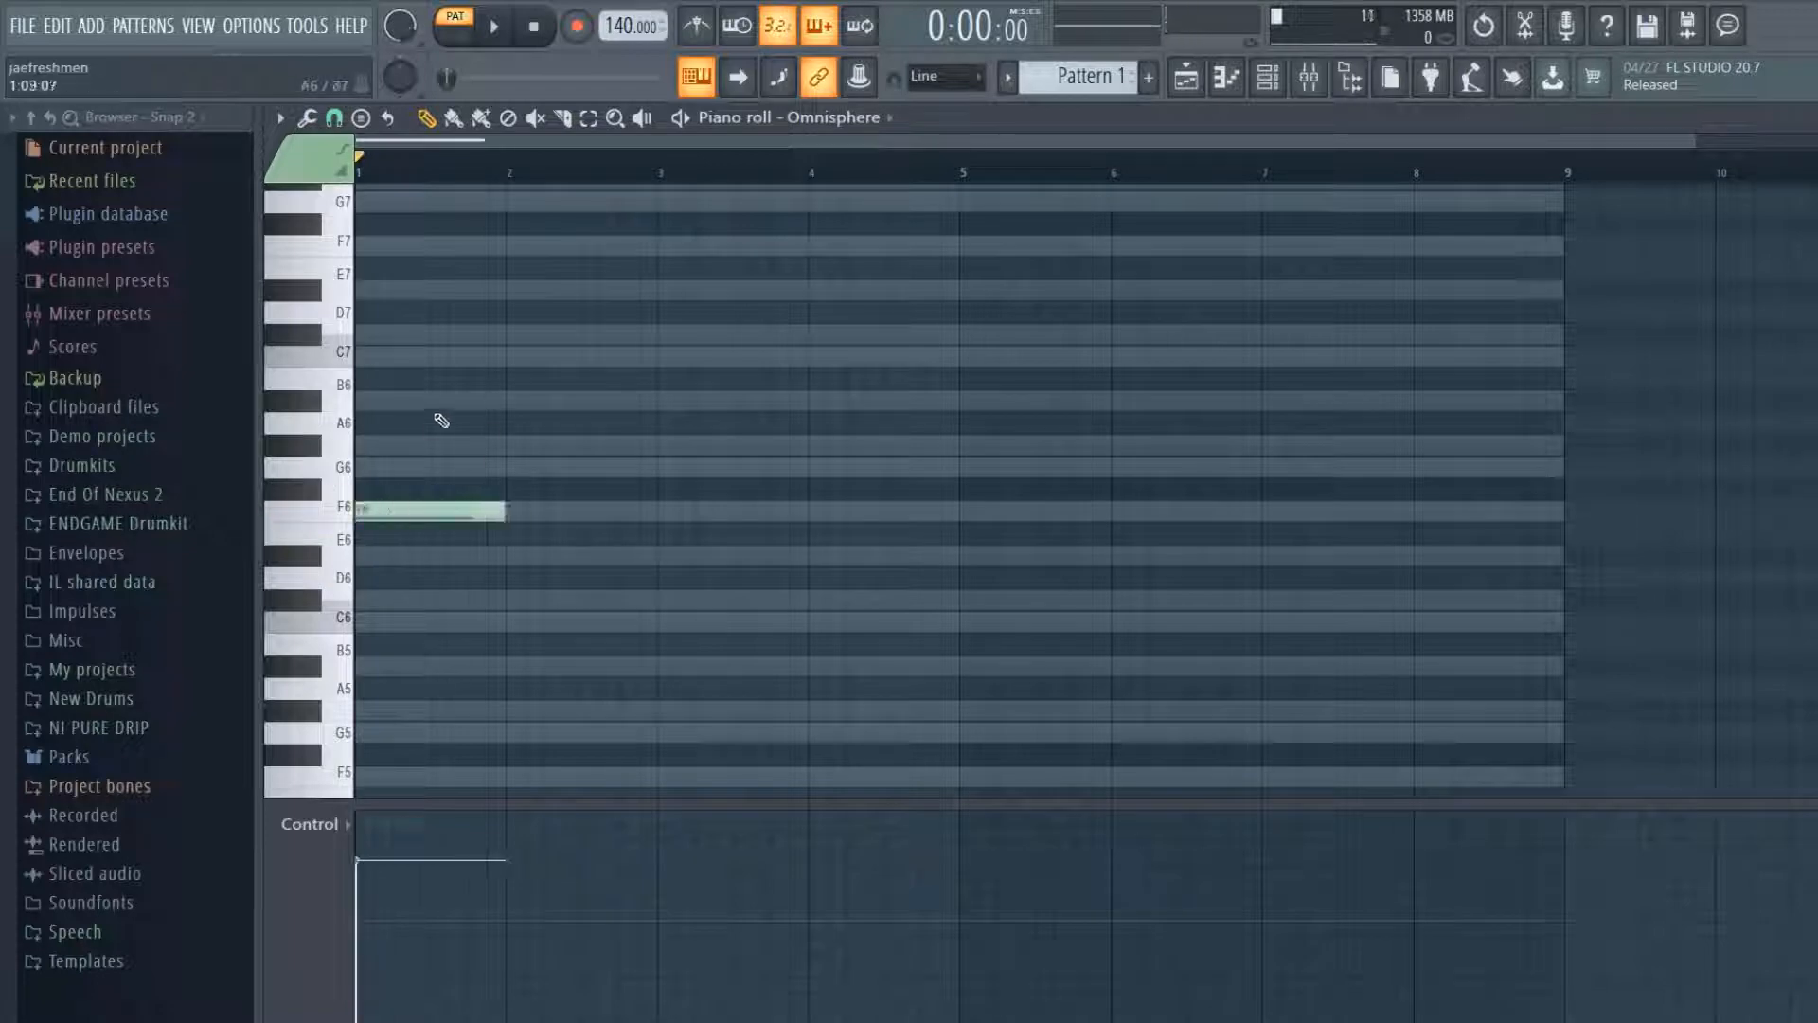
click(426, 444)
drag(431, 356, 365, 356)
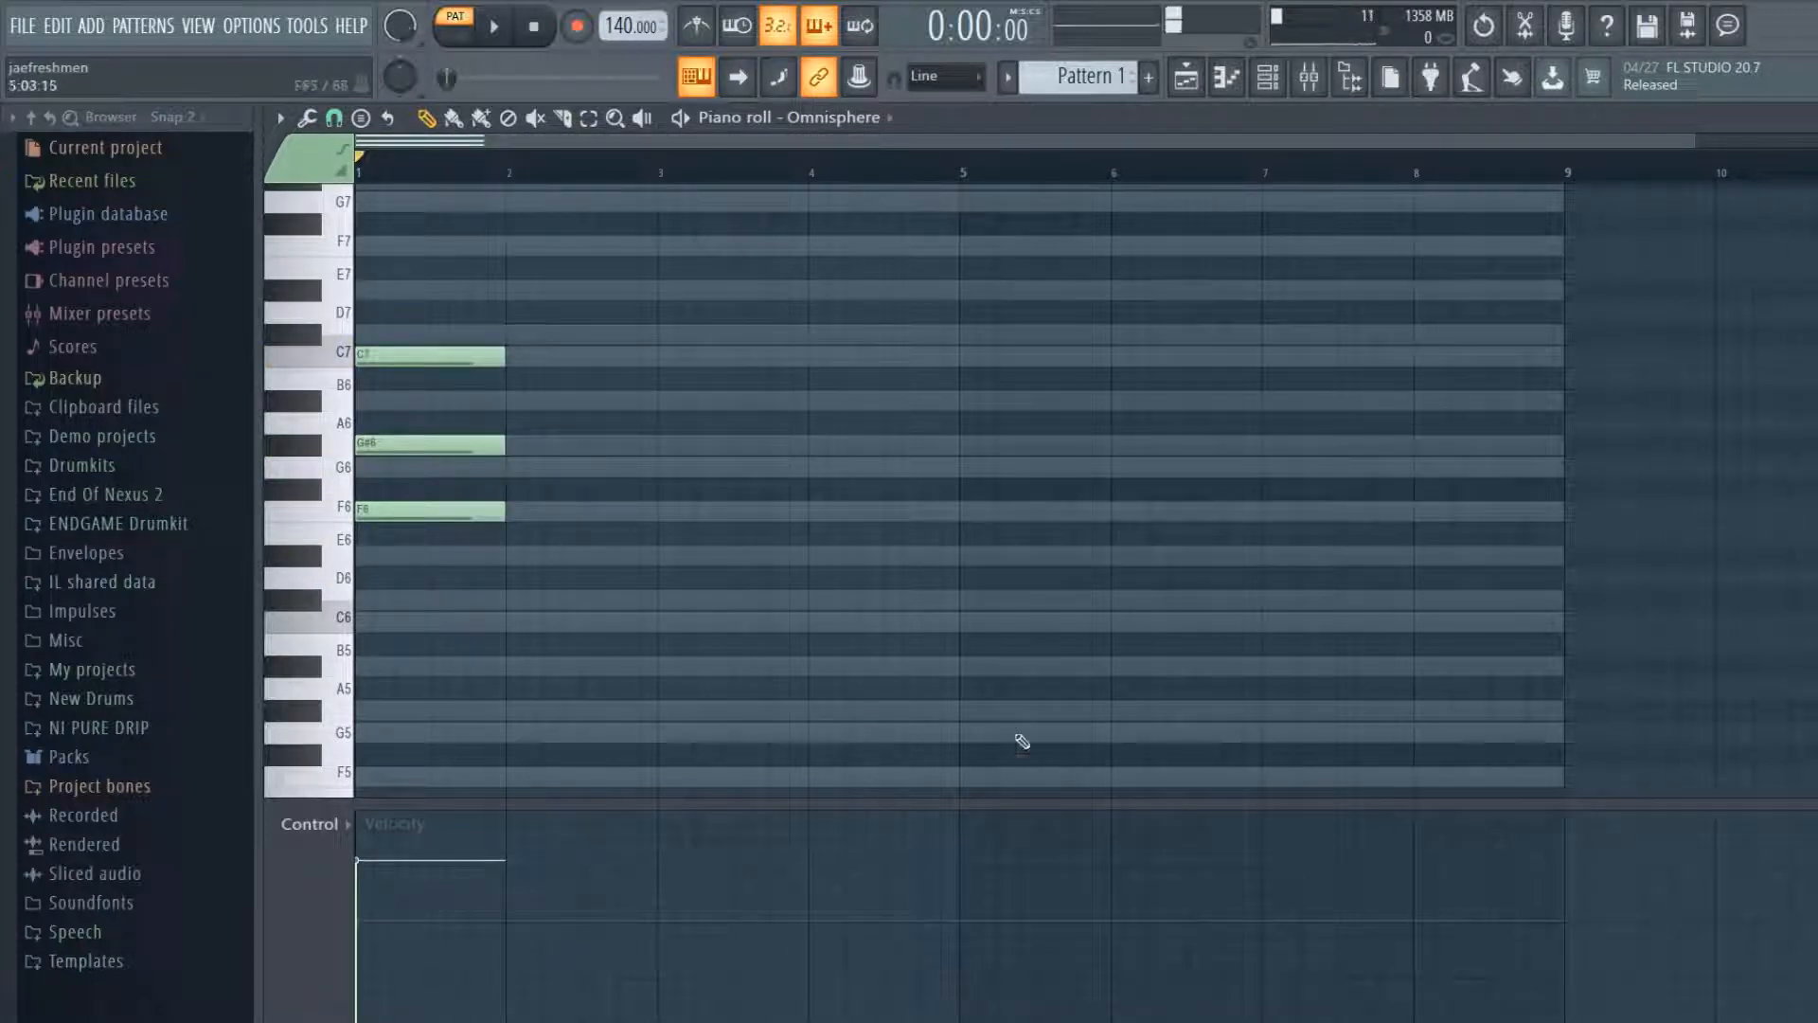
- Examine the Best Minor Scales and Best Major Scales in the ENDGAME Drumkit's All Scales Kit, and collapse the browser folders
key(F7)
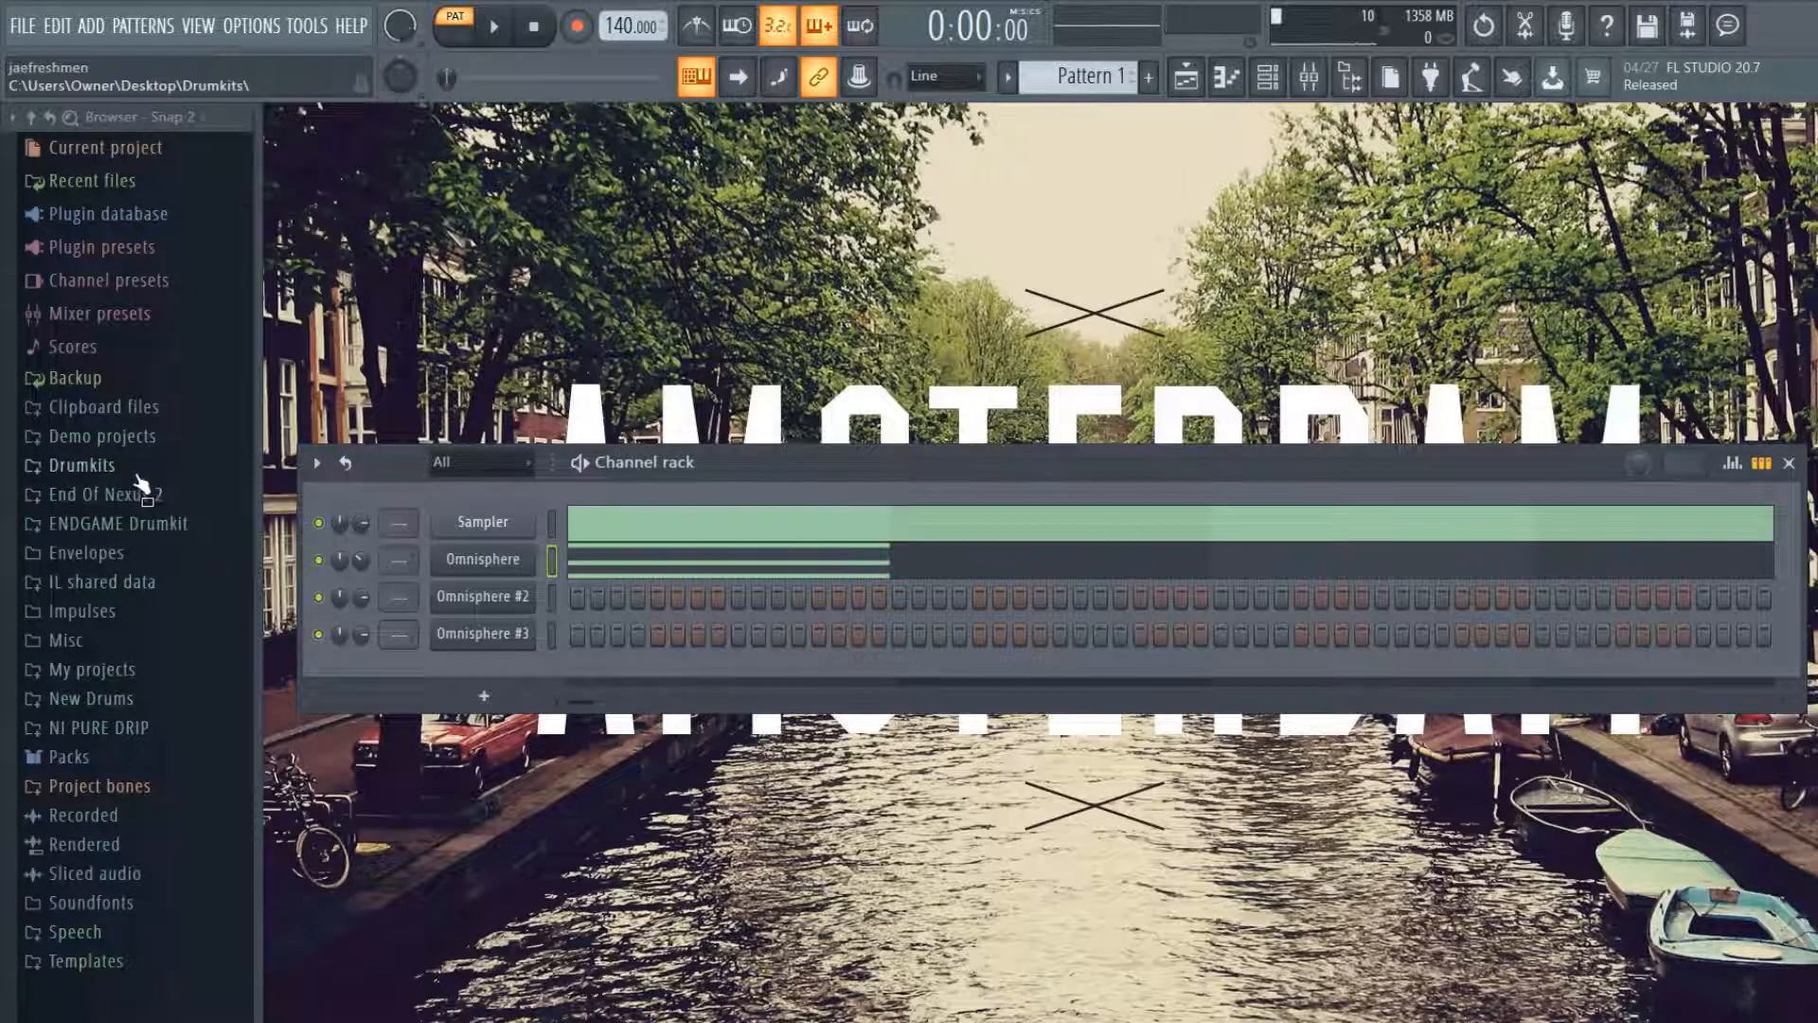
click(135, 530)
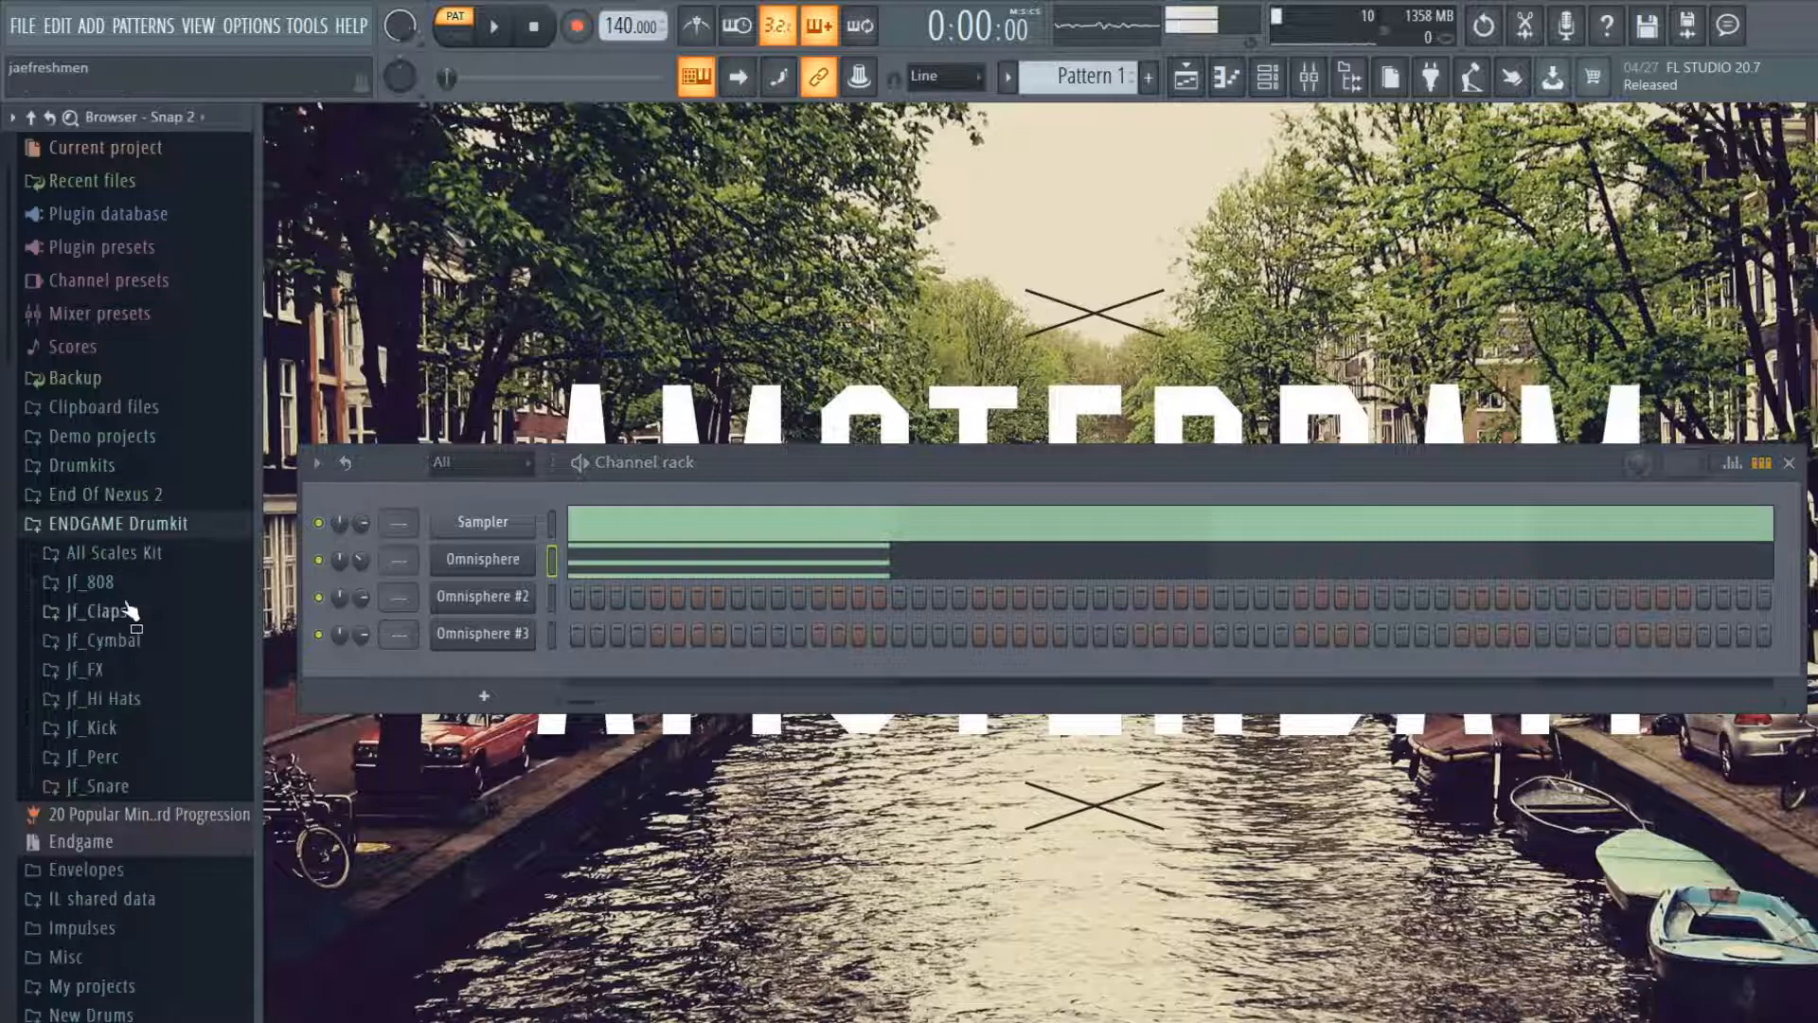
click(139, 551)
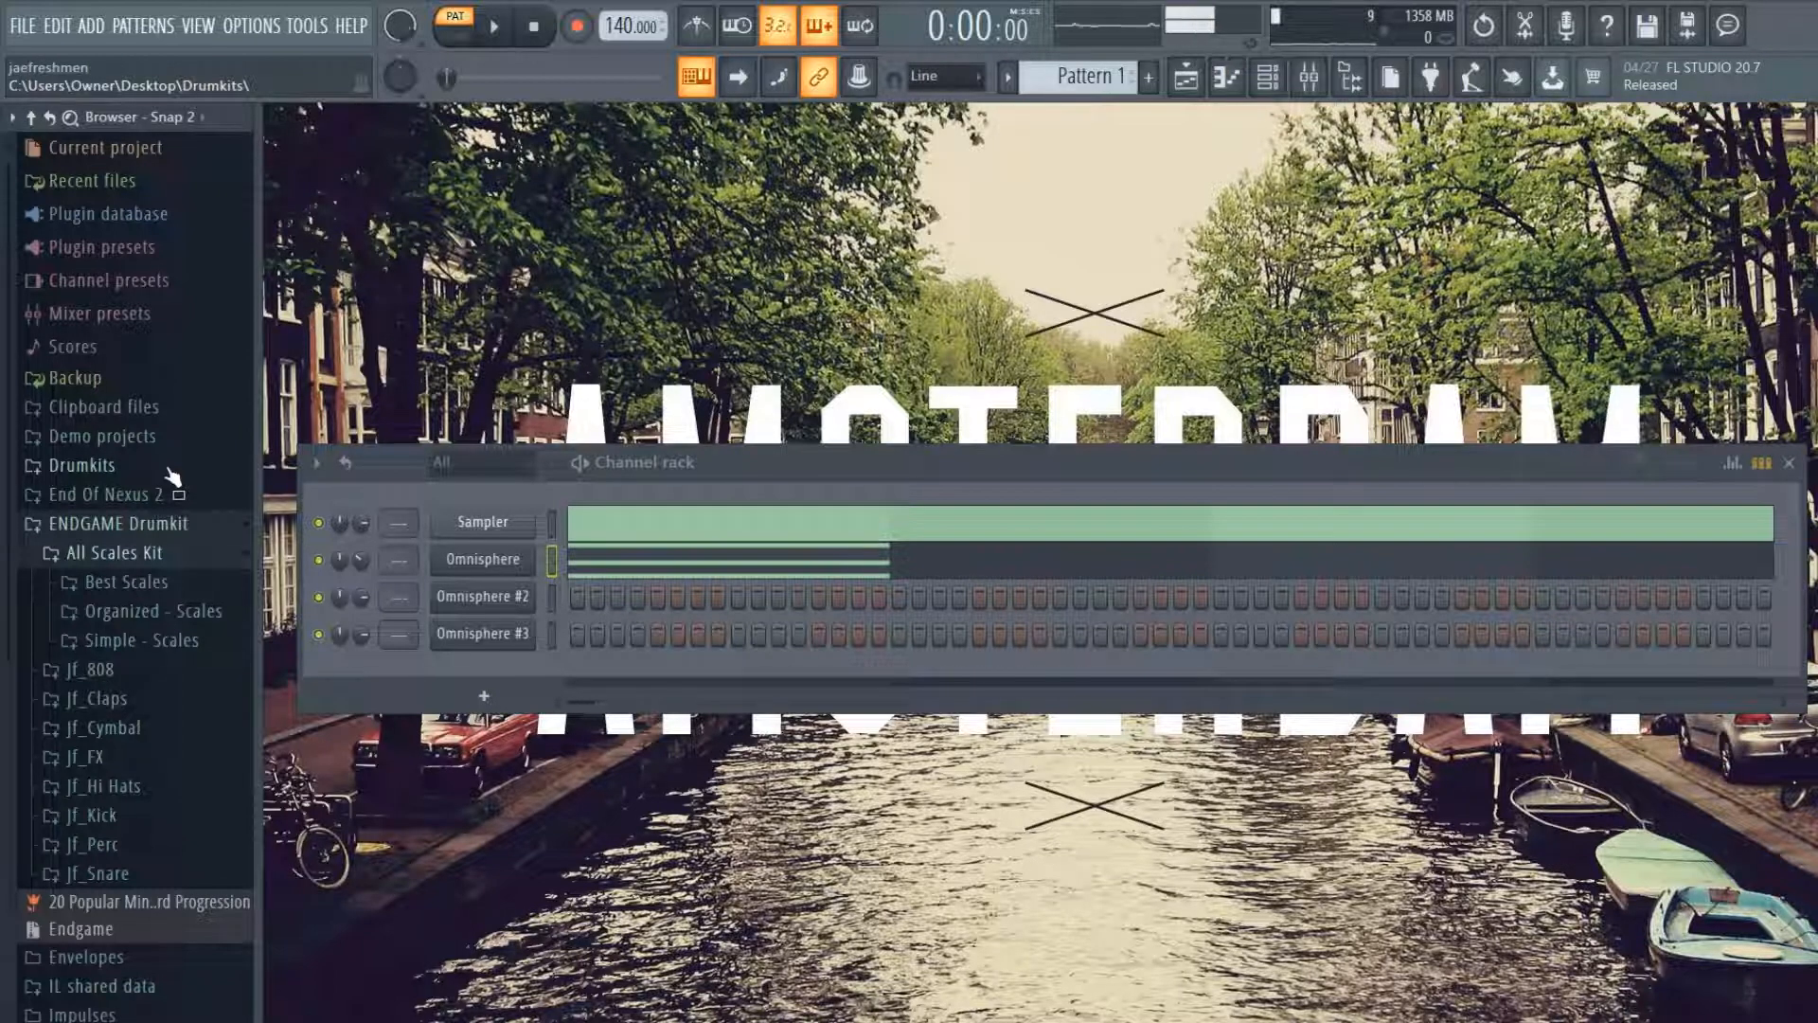
click(921, 565)
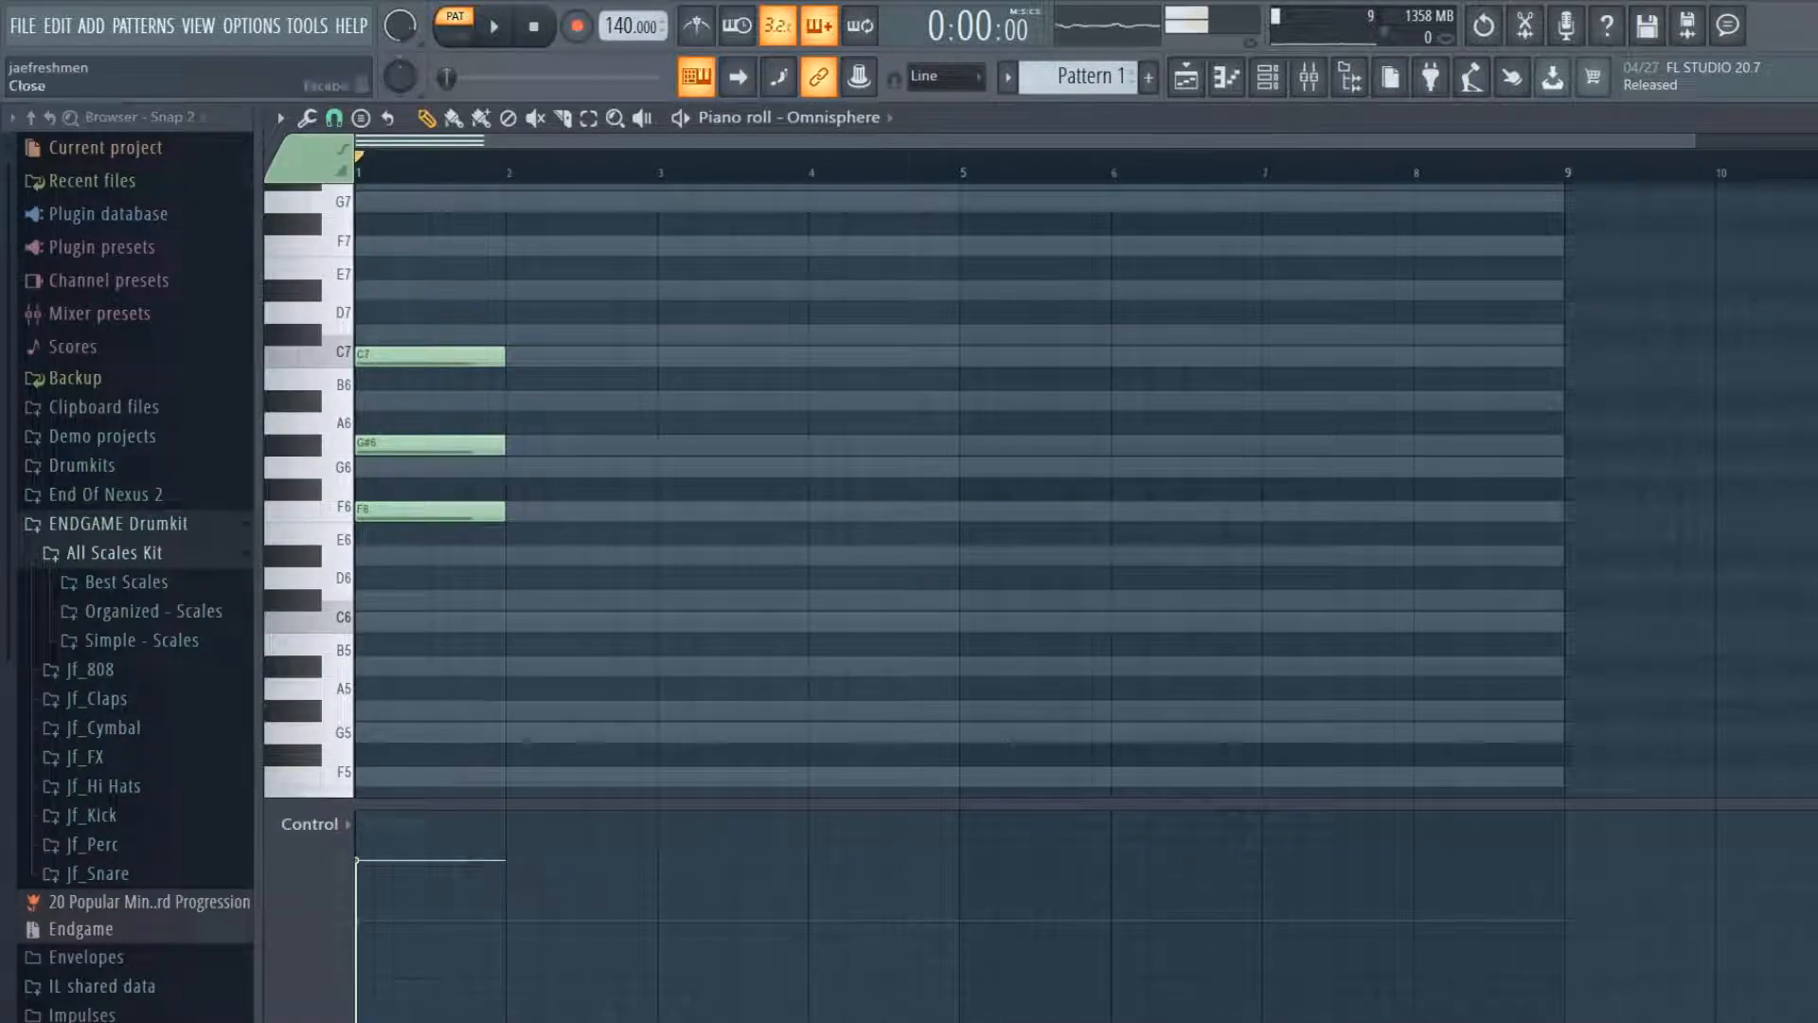
click(142, 581)
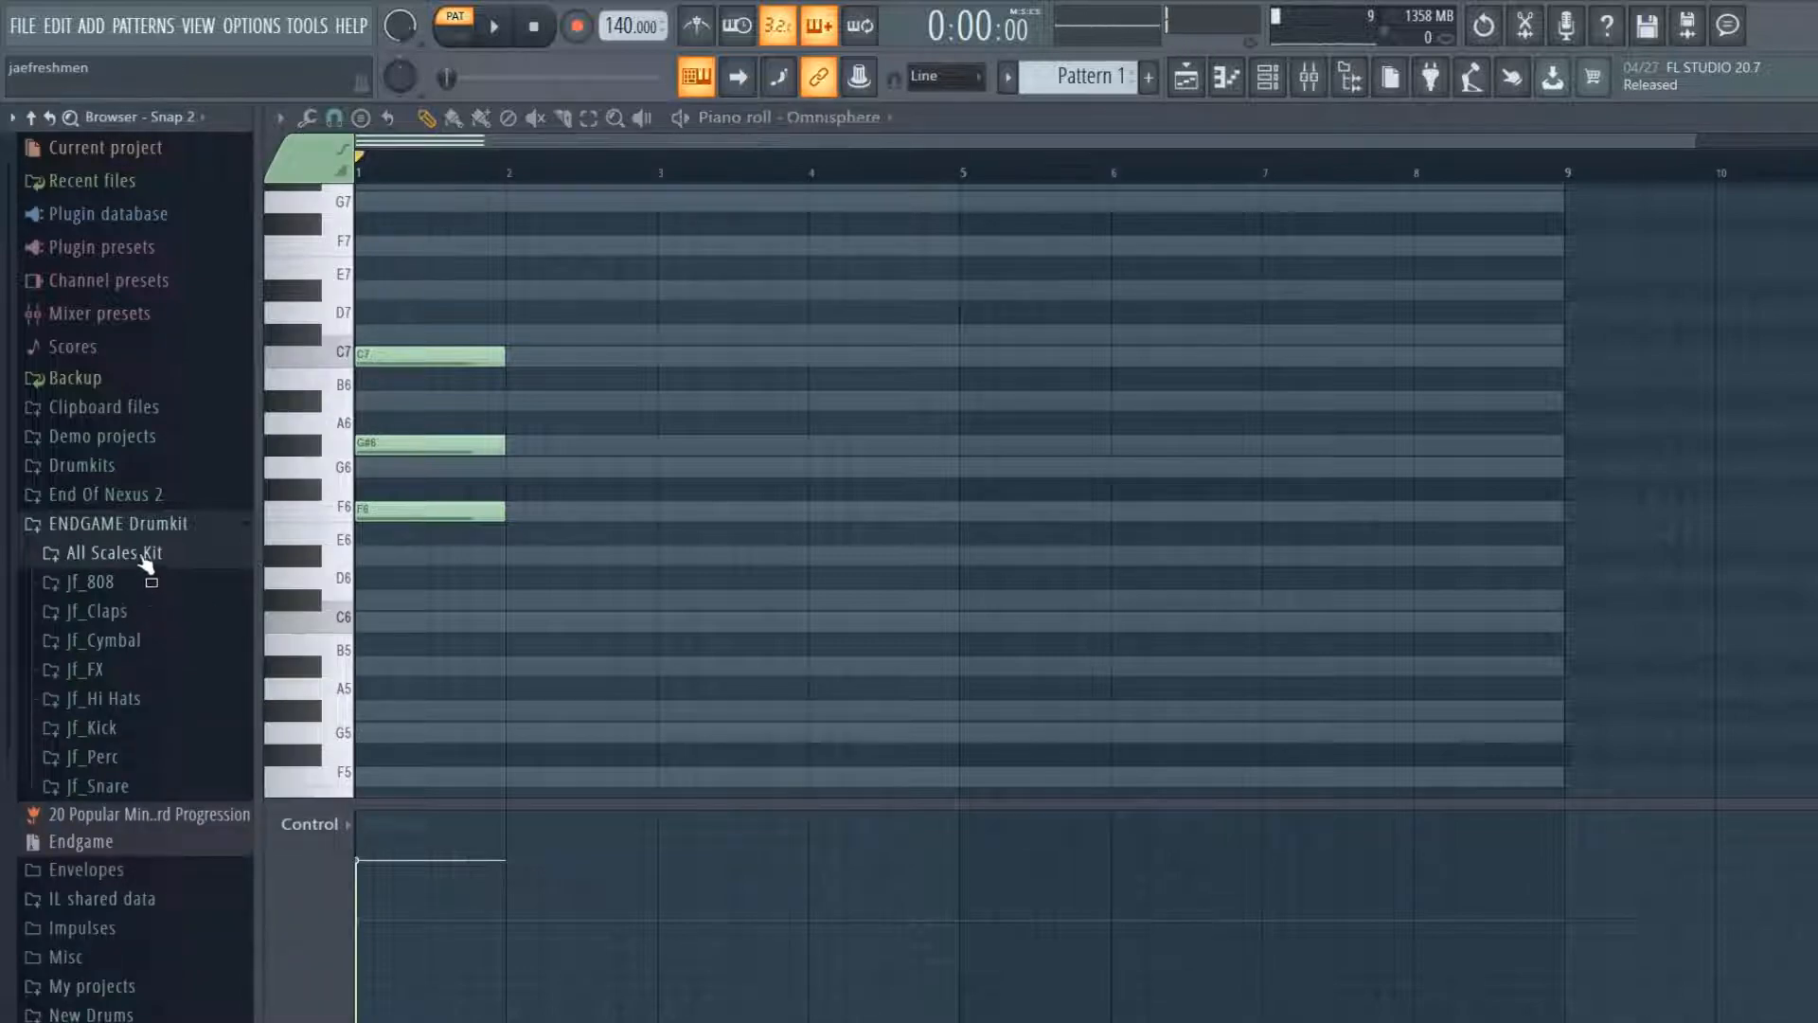
click(154, 644)
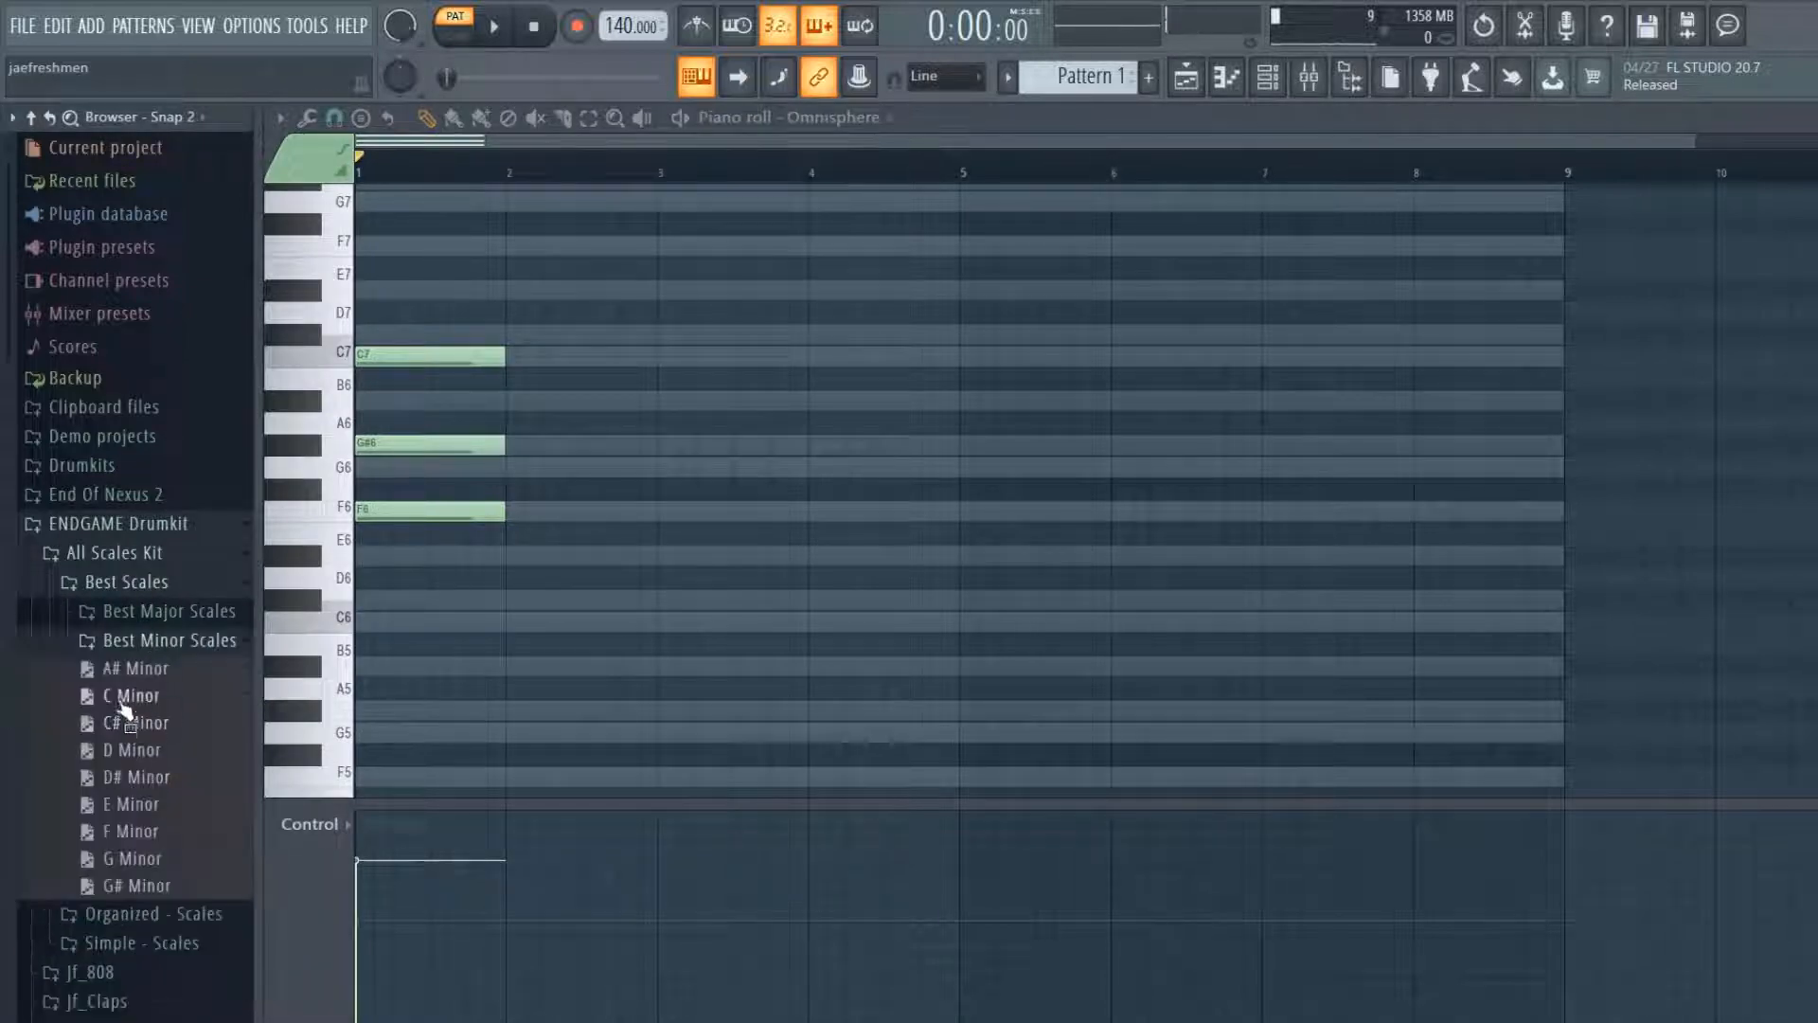
click(175, 611)
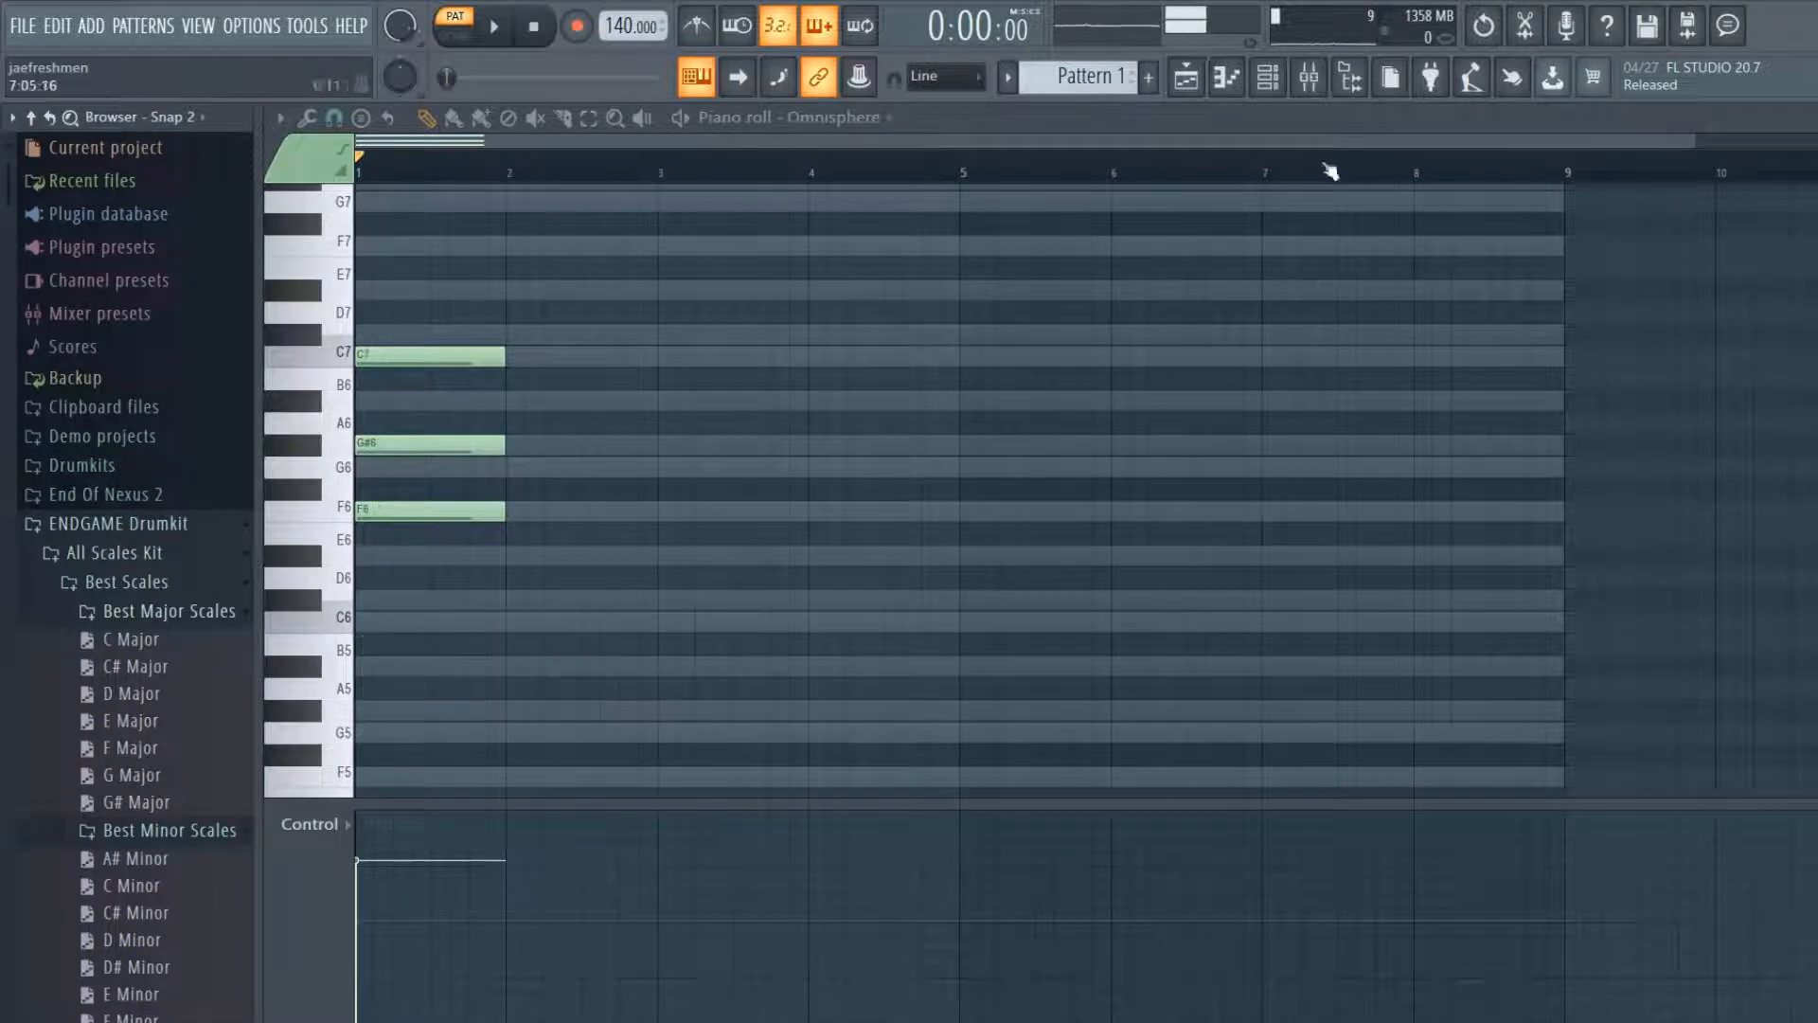
click(49, 116)
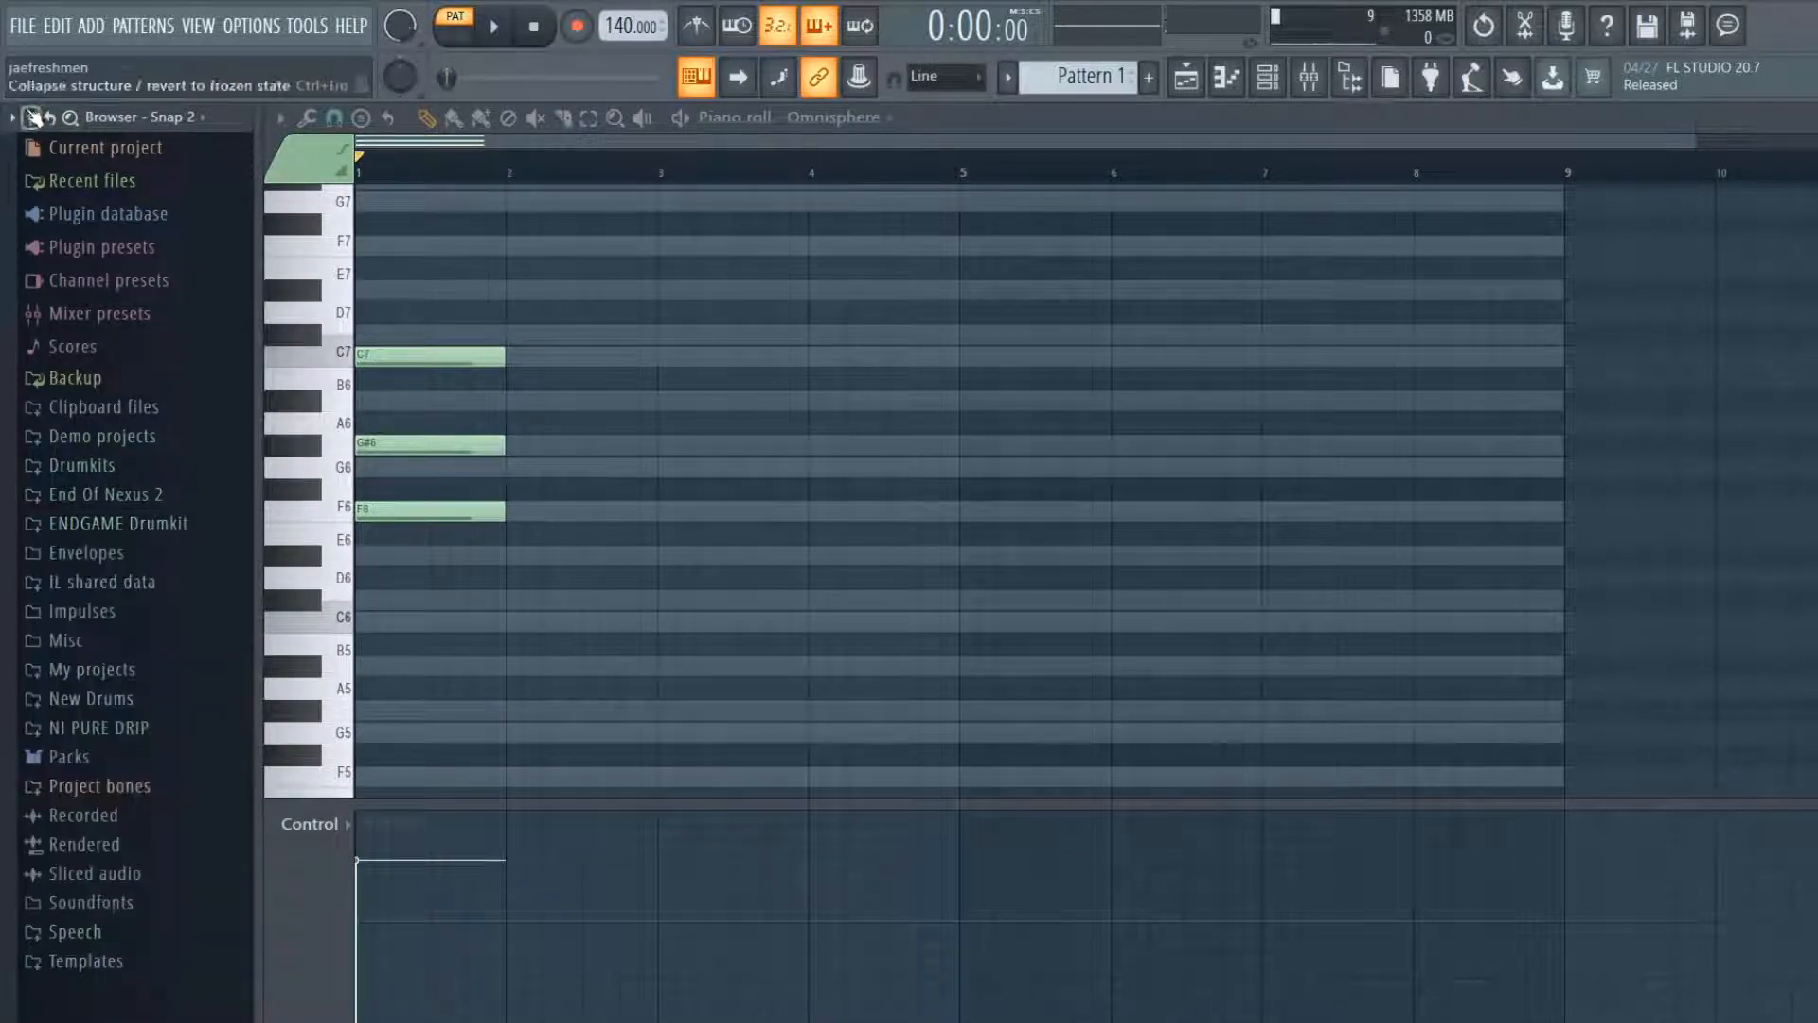
scroll(515, 507, up, 2)
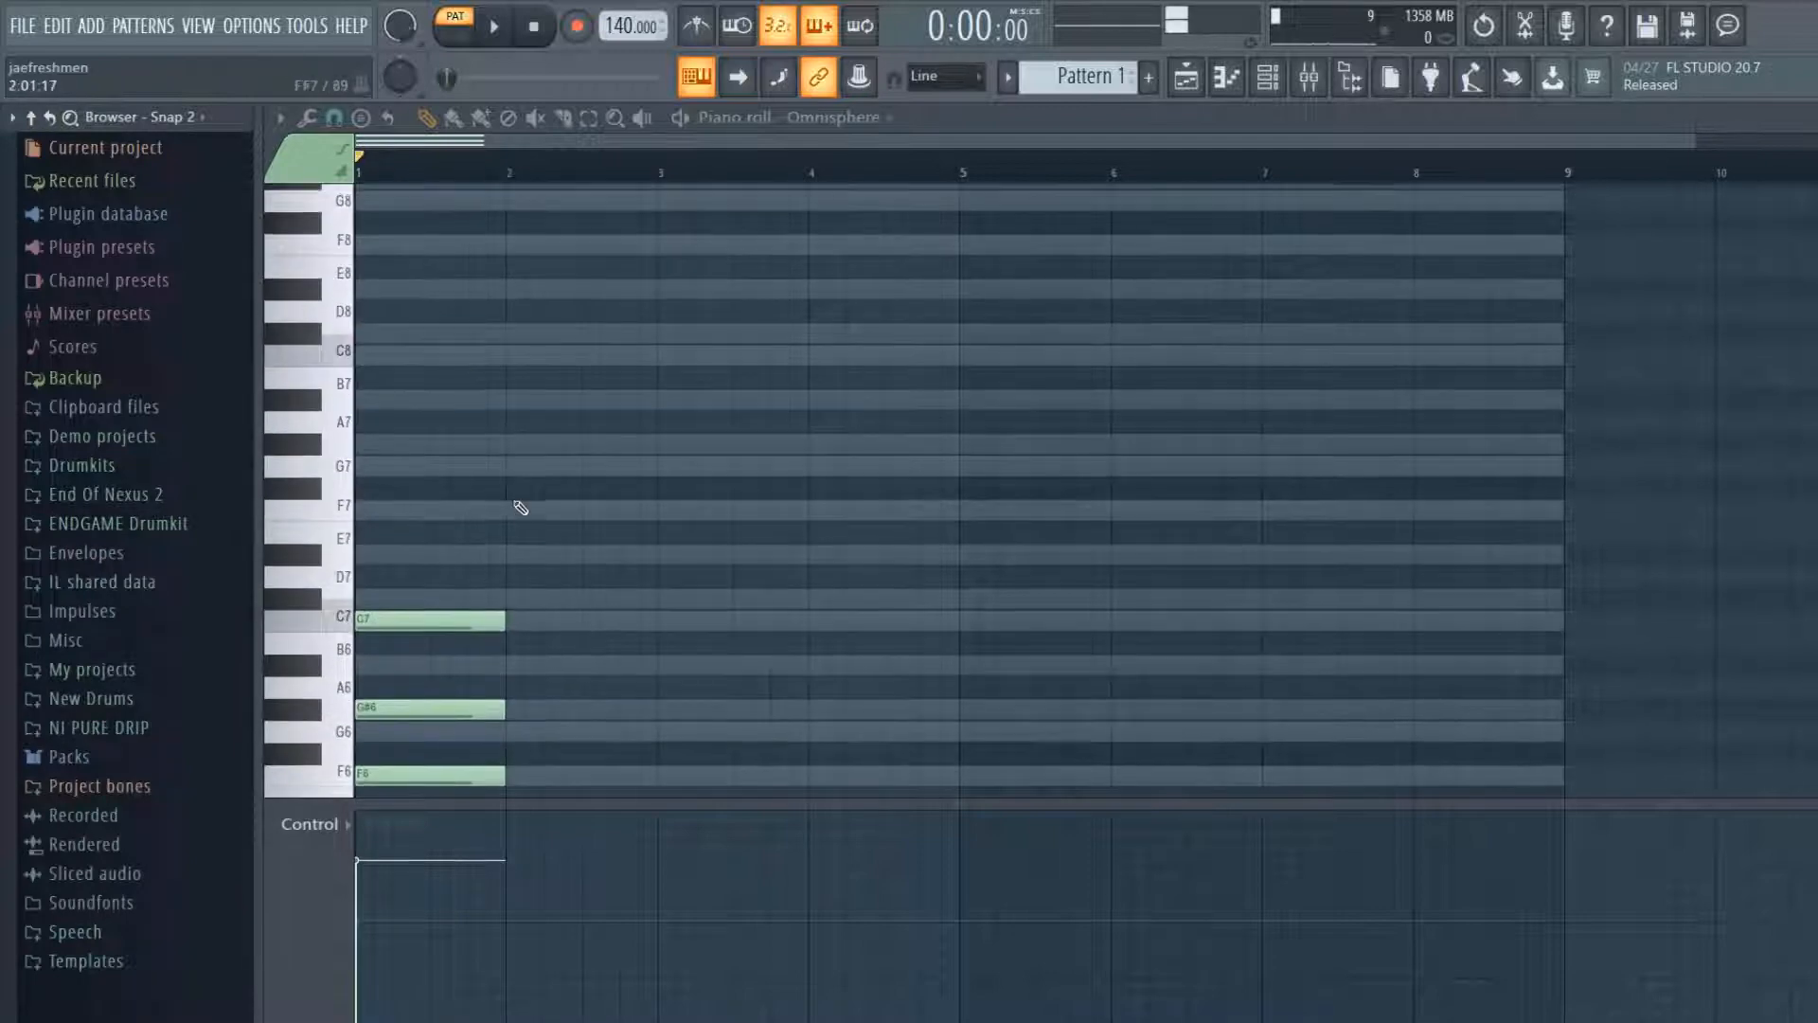
scroll(515, 530, down, 1)
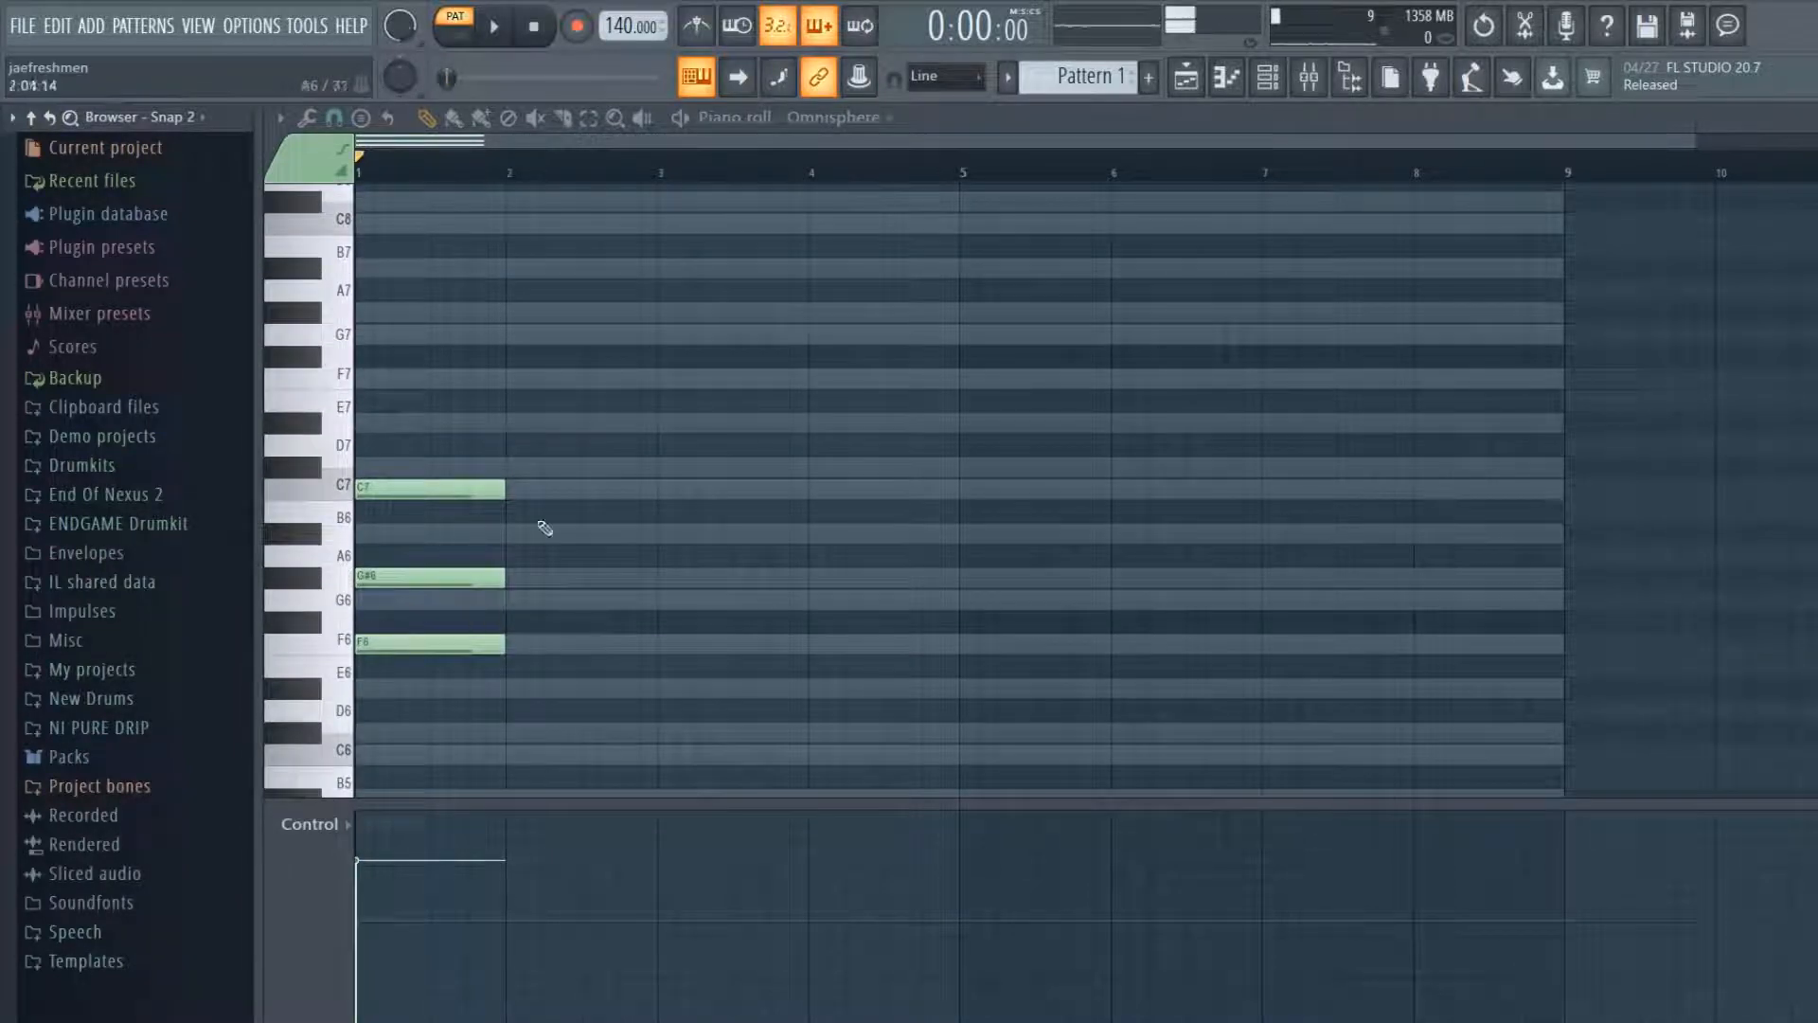
scroll(520, 660, down, 2)
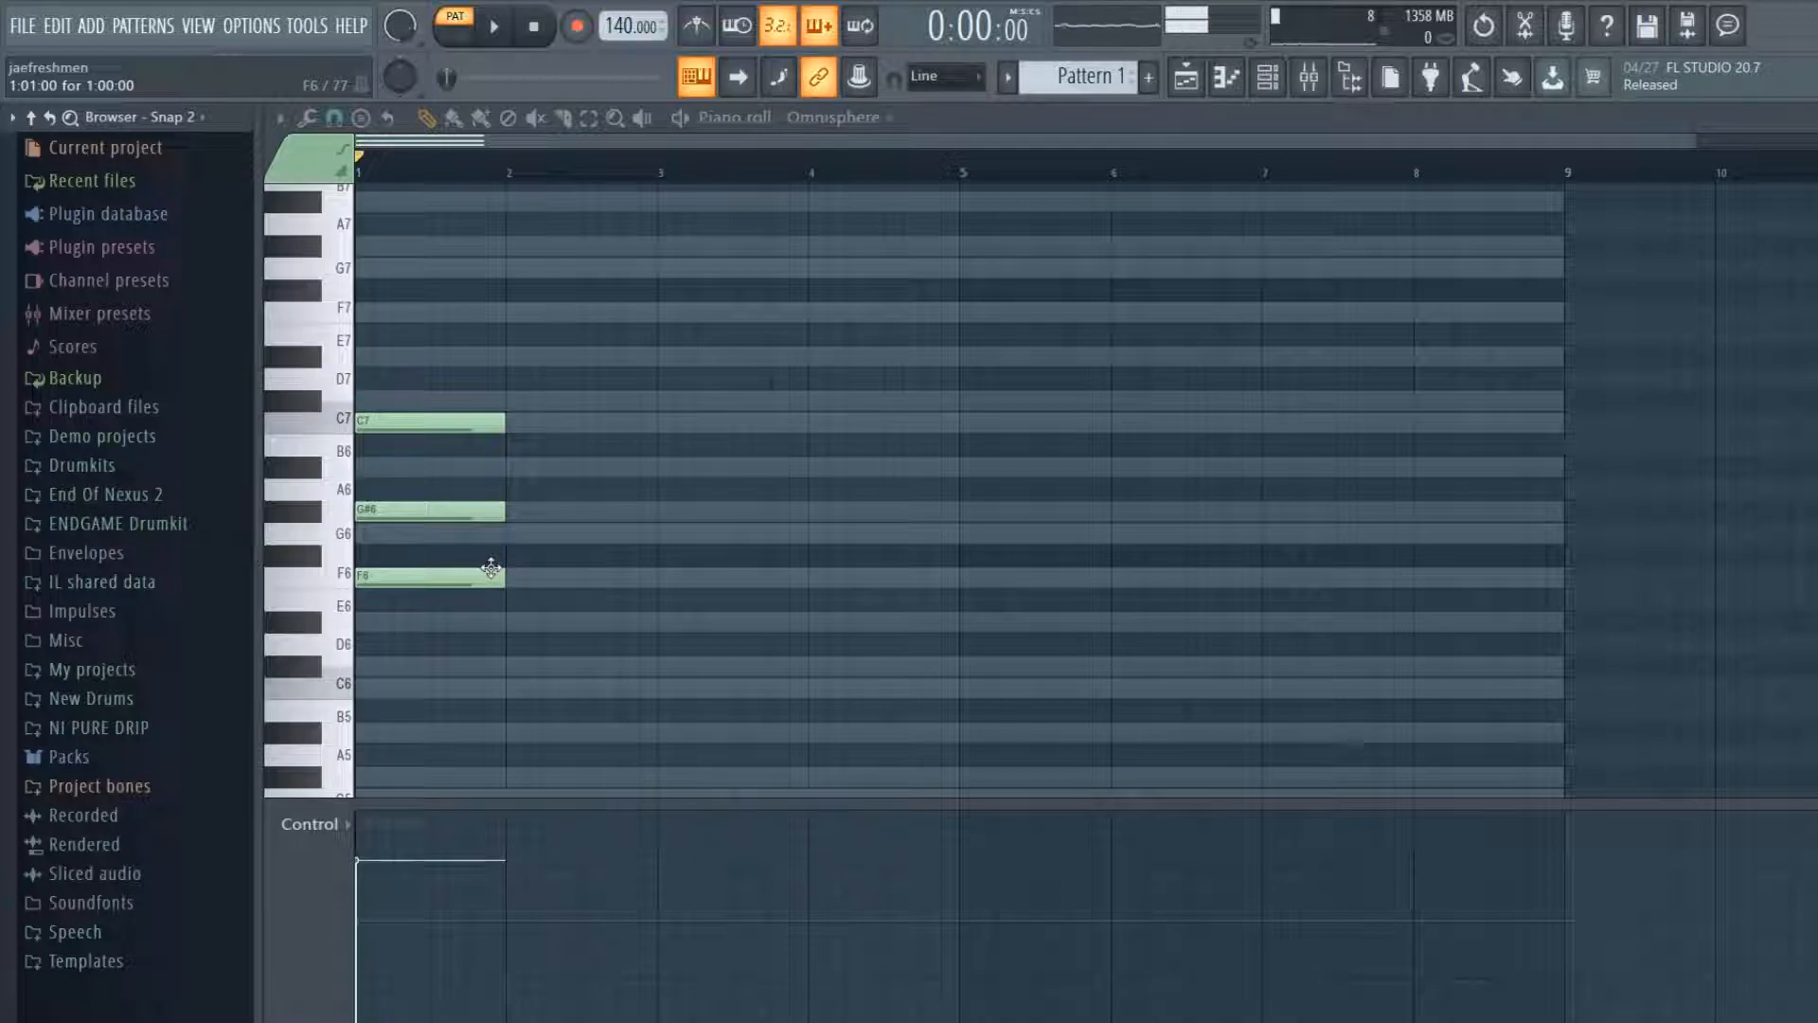
click(526, 530)
right_click(527, 531)
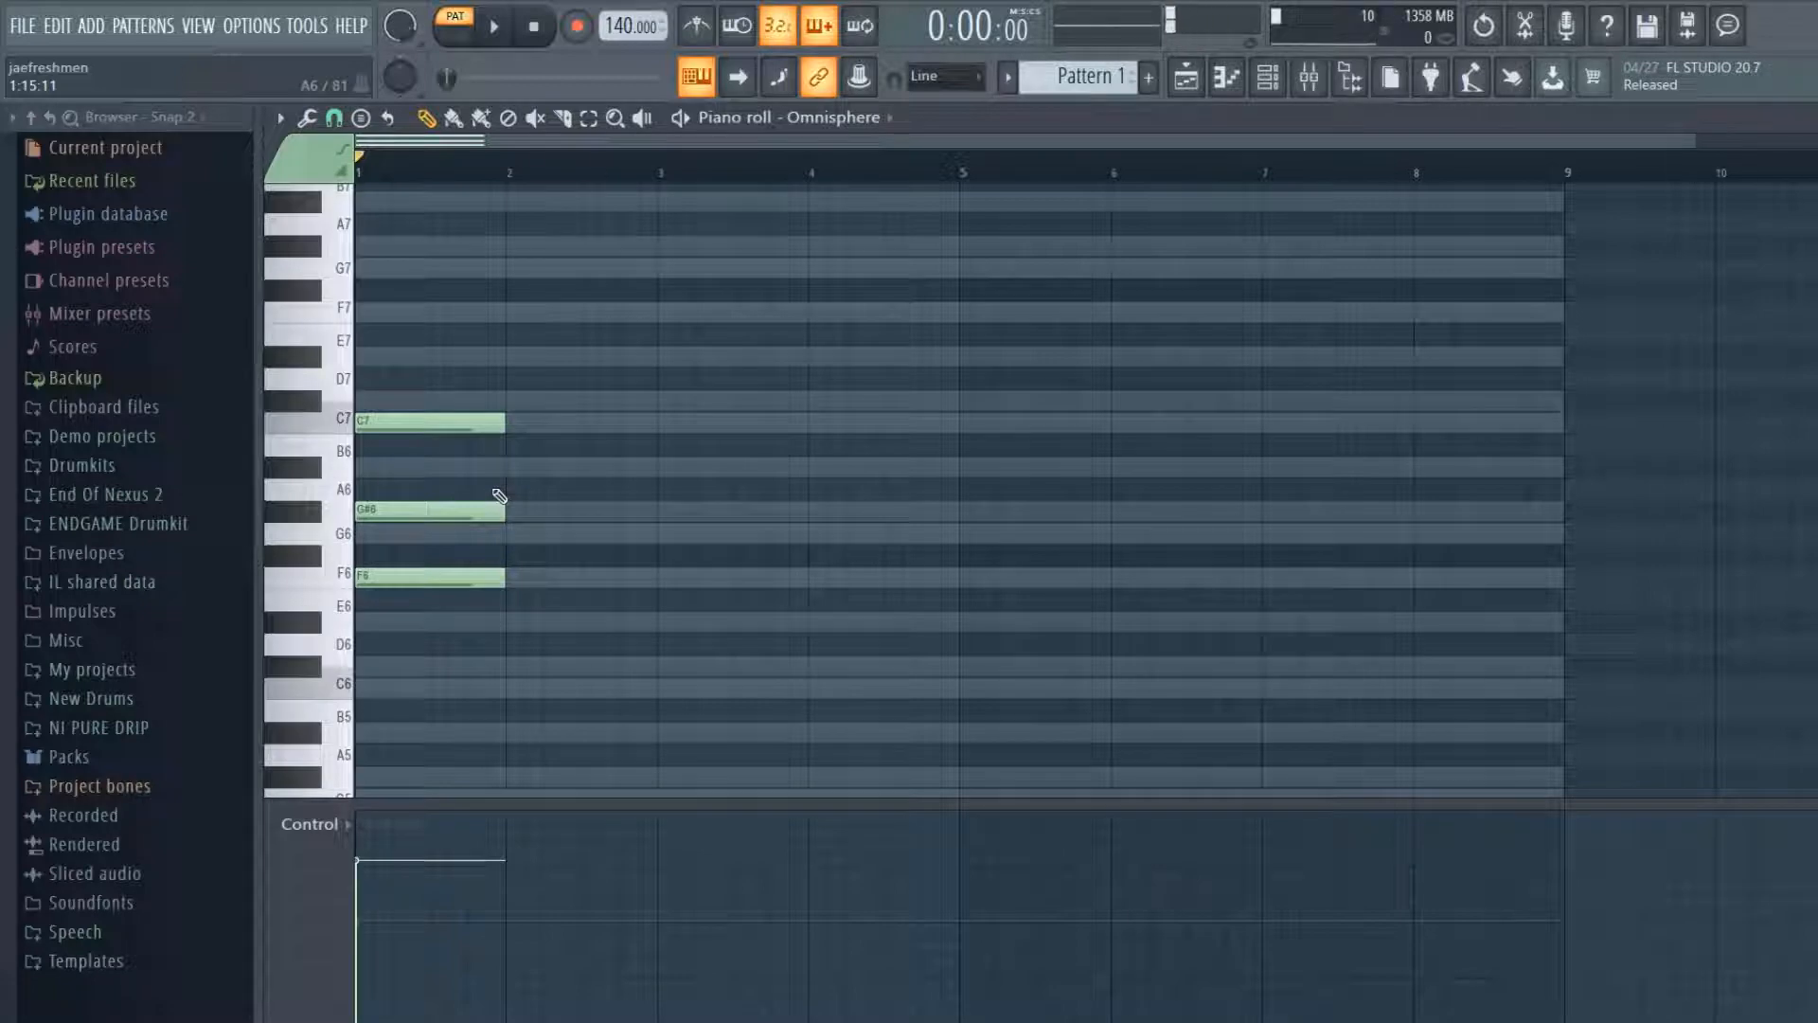
click(503, 660)
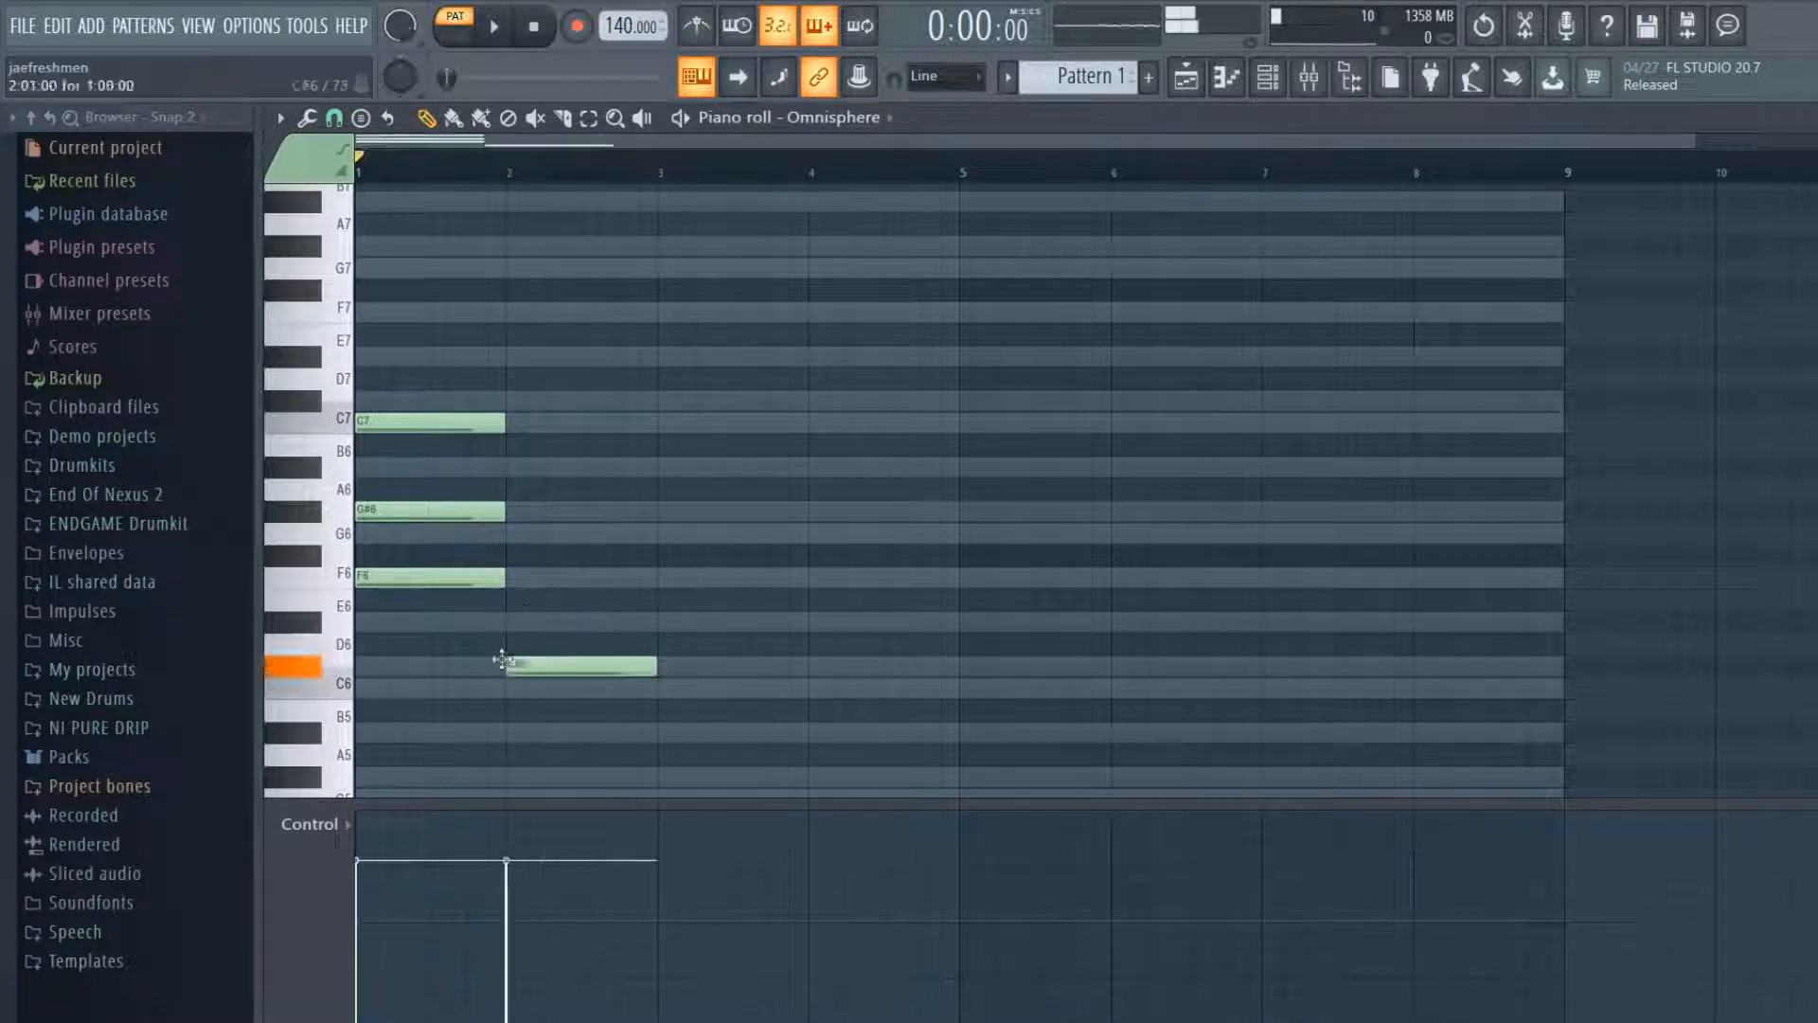
click(564, 577)
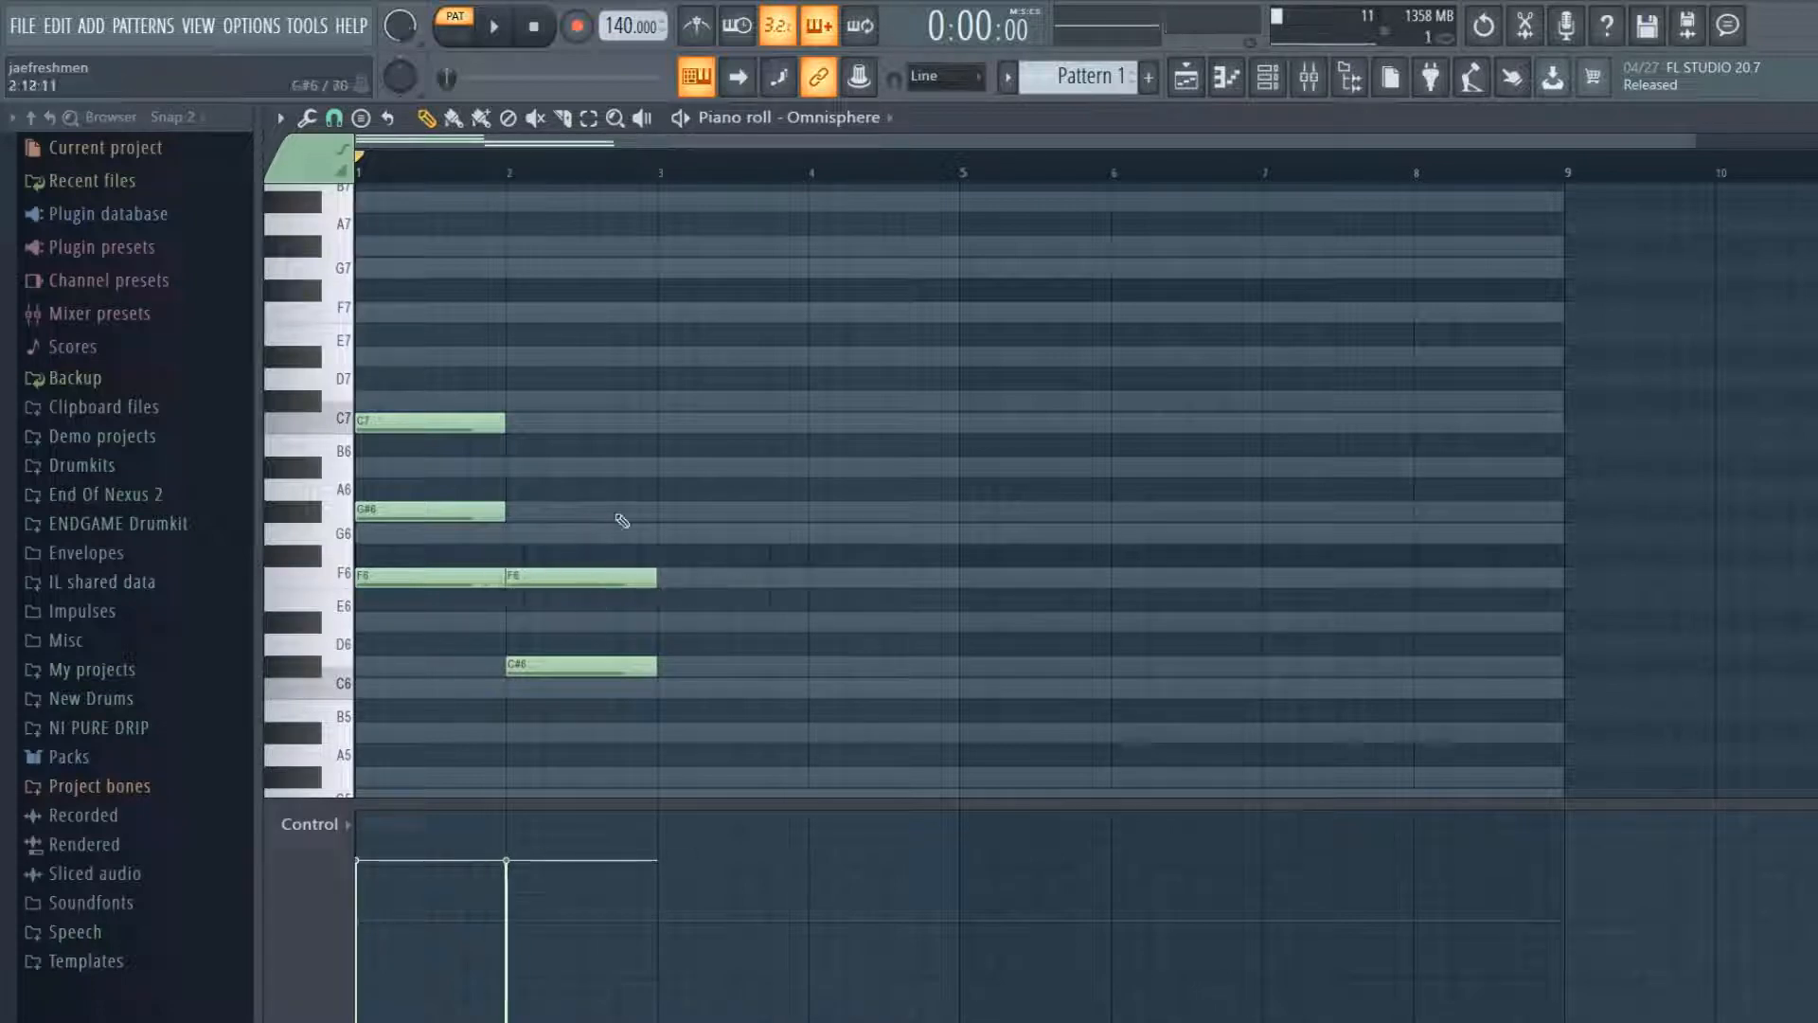
click(535, 511)
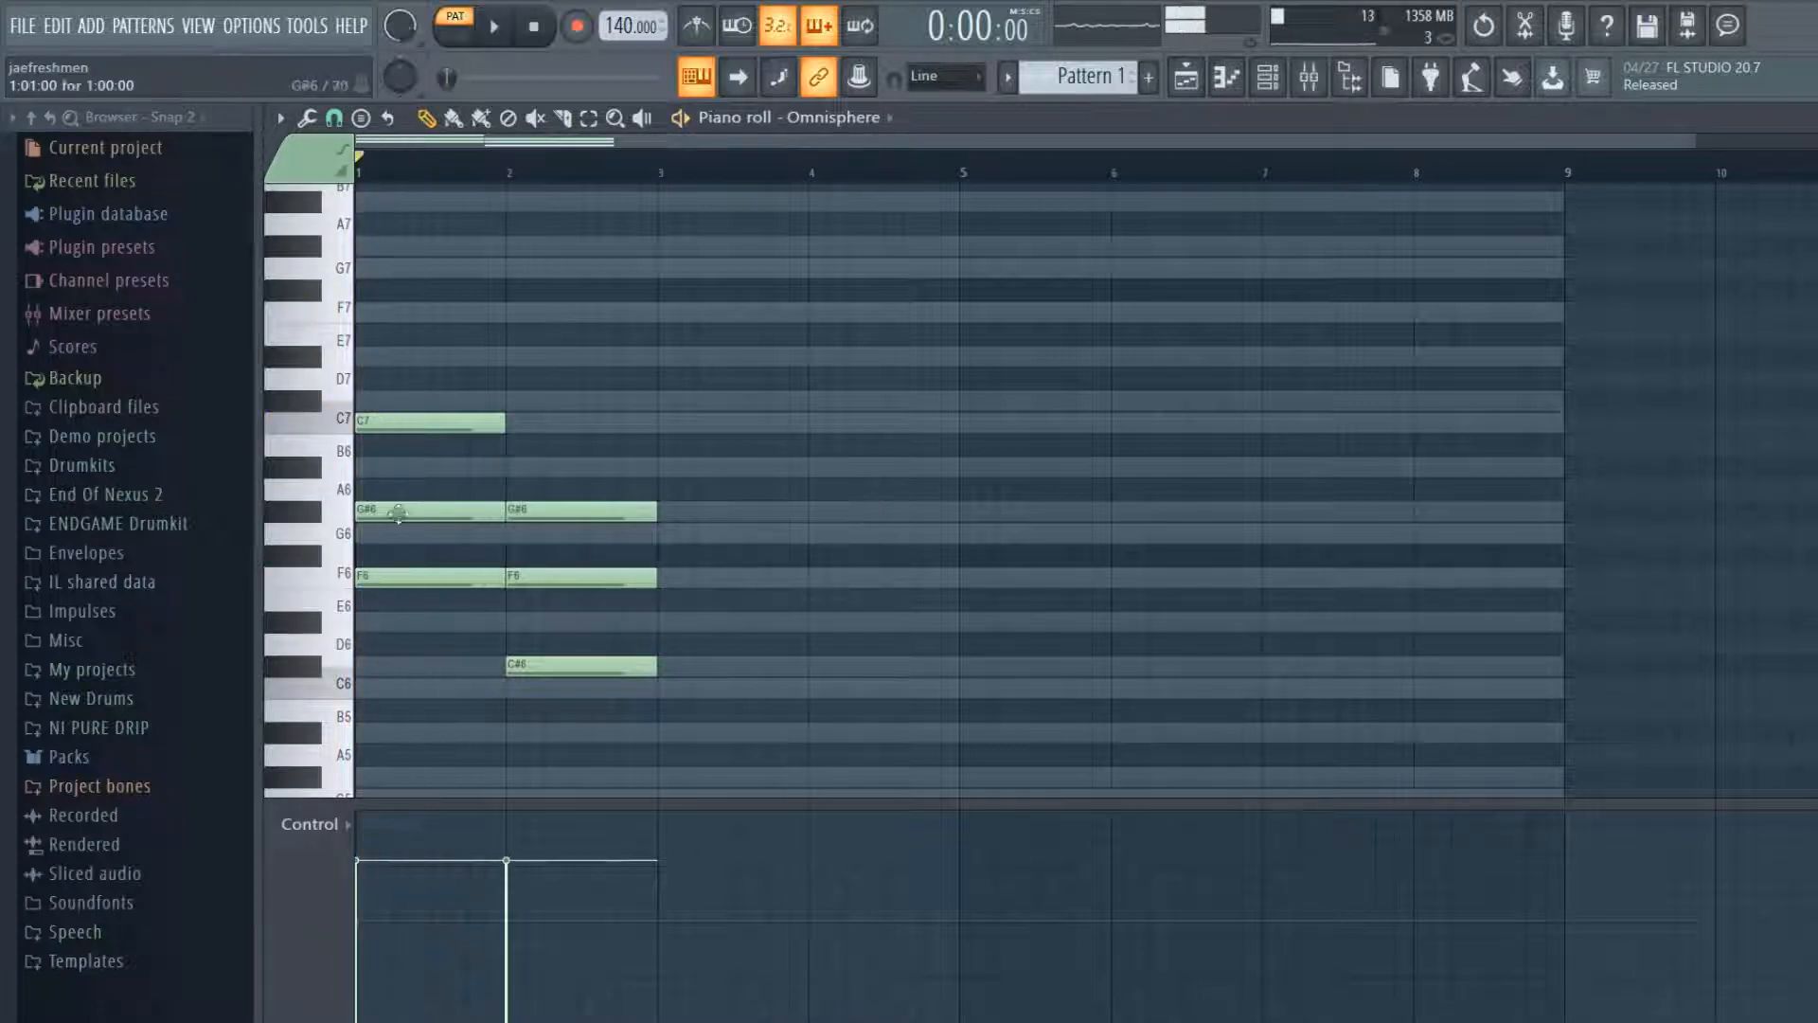
right_click(596, 665)
right_click(593, 577)
right_click(589, 511)
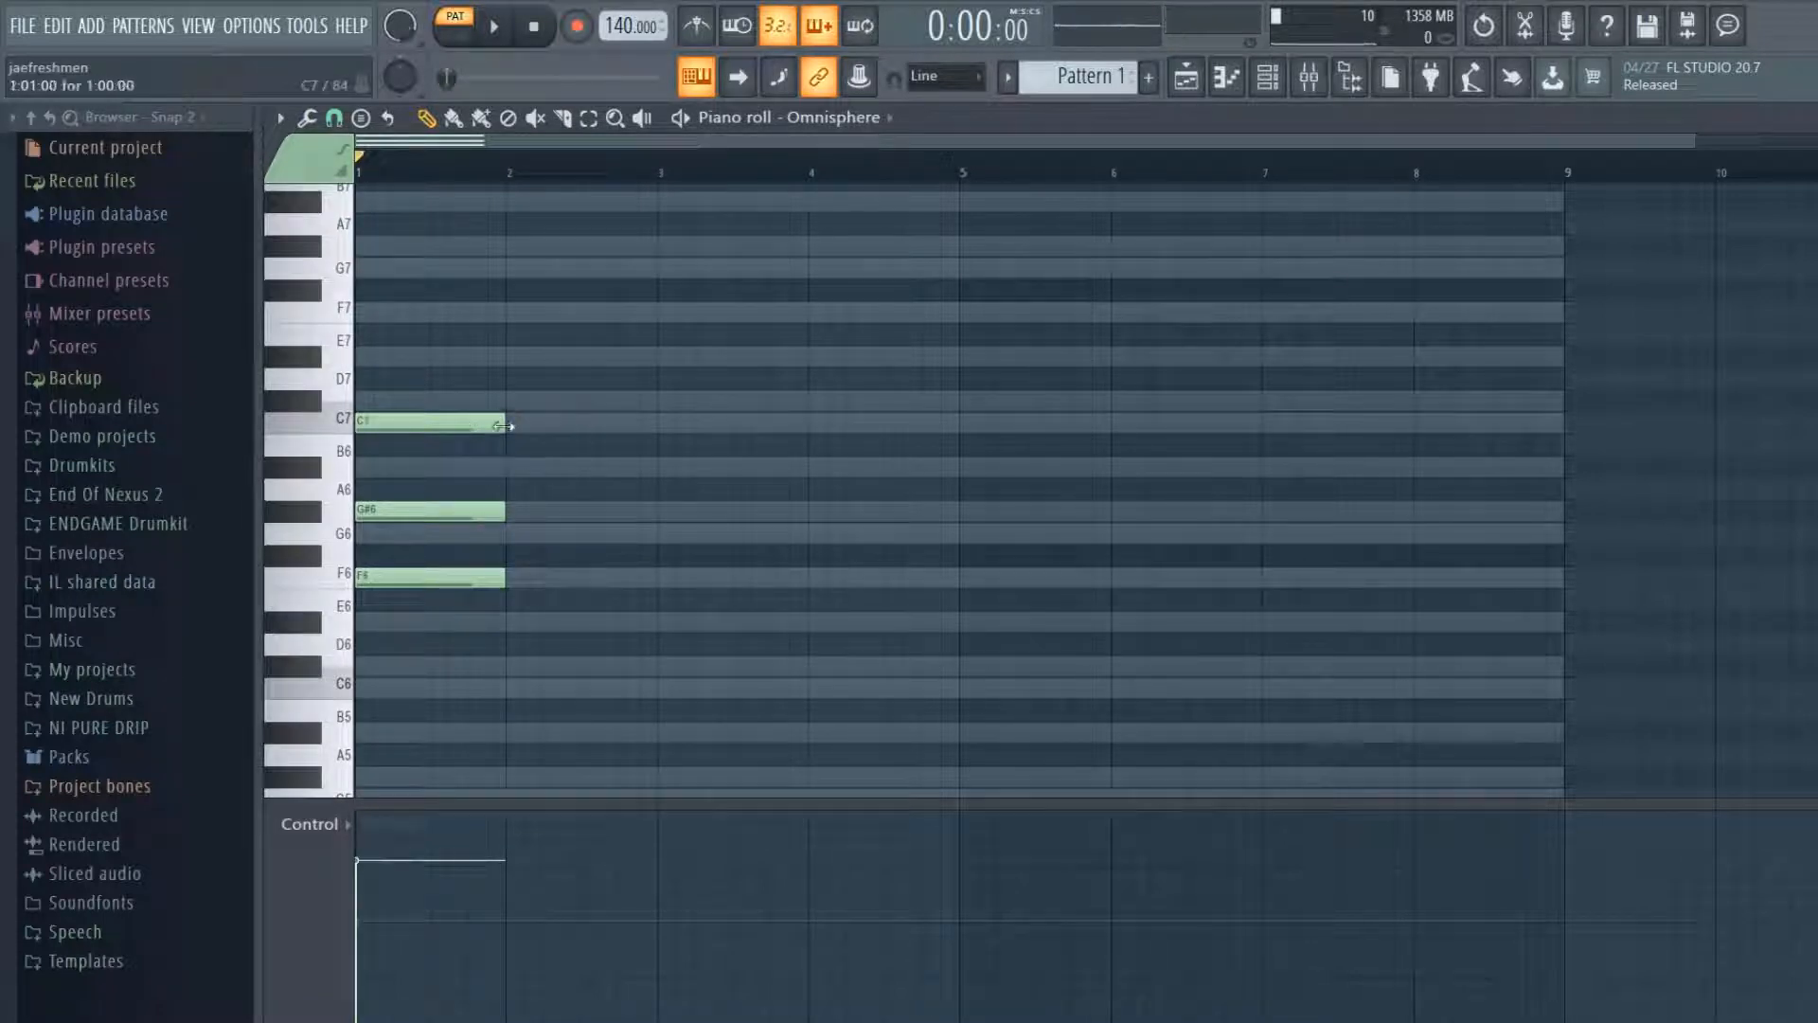
- Build a chord in bar 2 from one-bar C6, D#6 and G6 notes and play the pattern back briefly
click(512, 689)
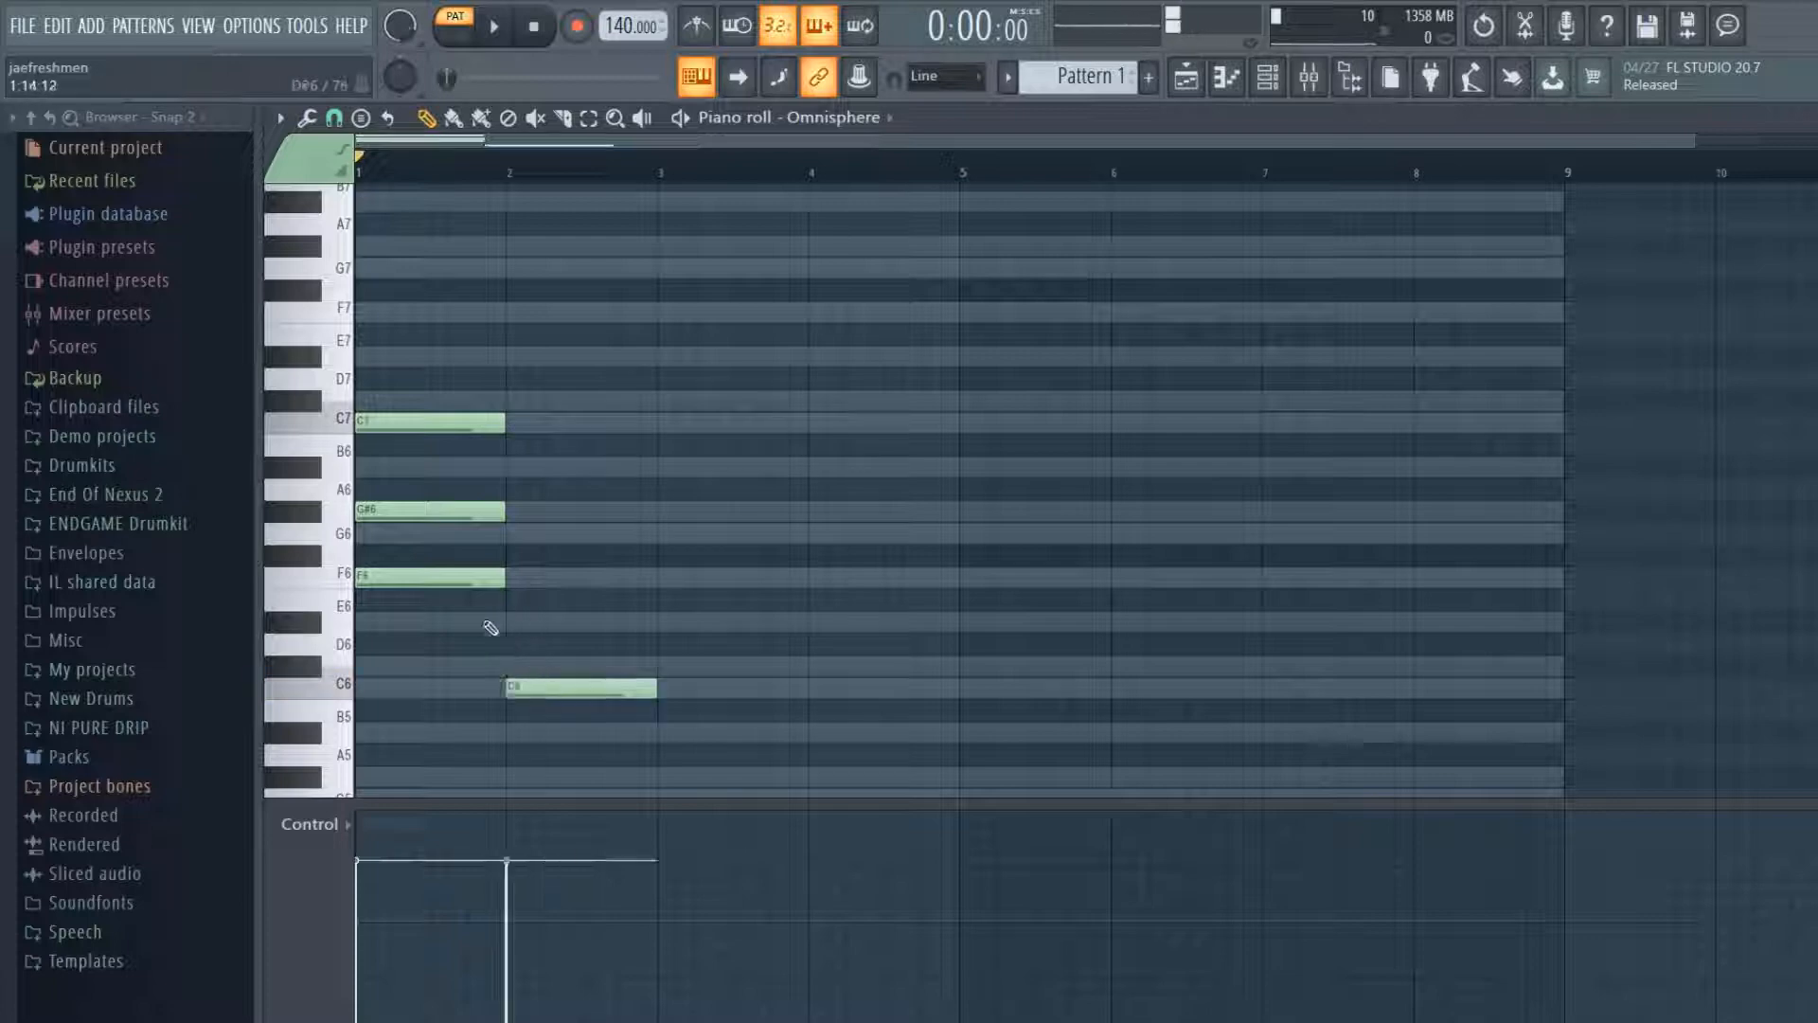
click(512, 622)
click(522, 532)
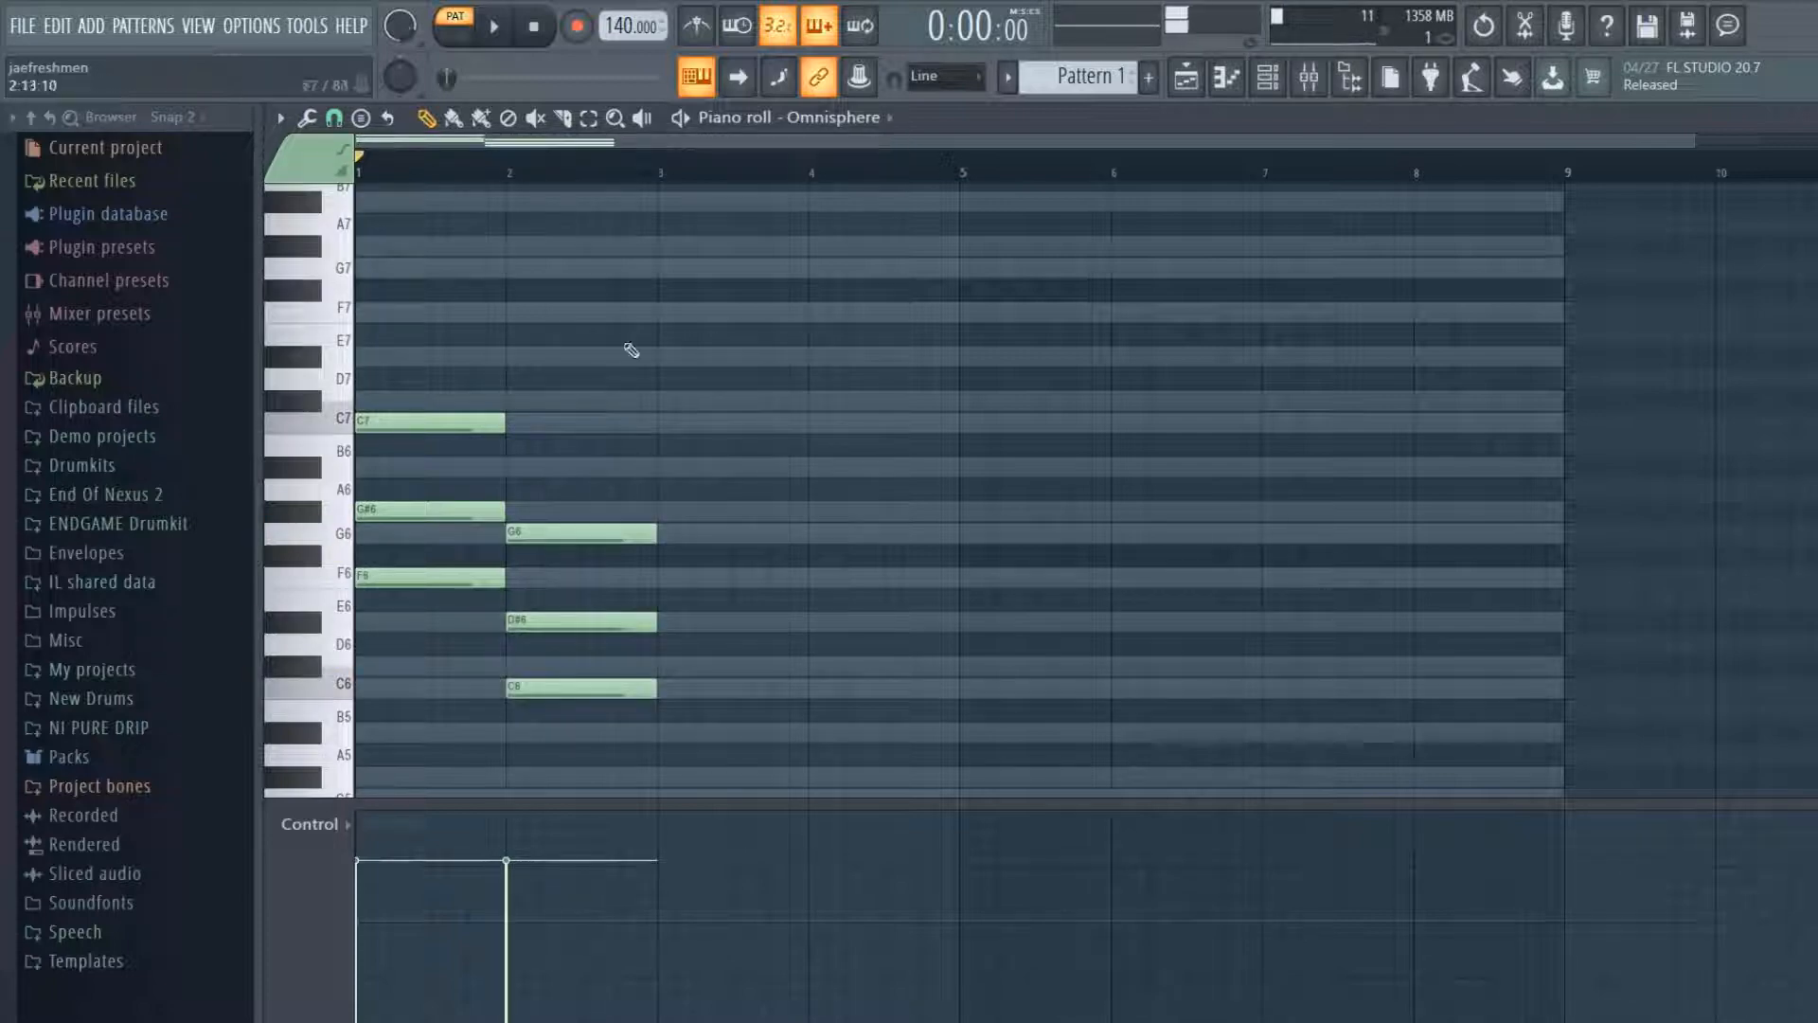
key(space)
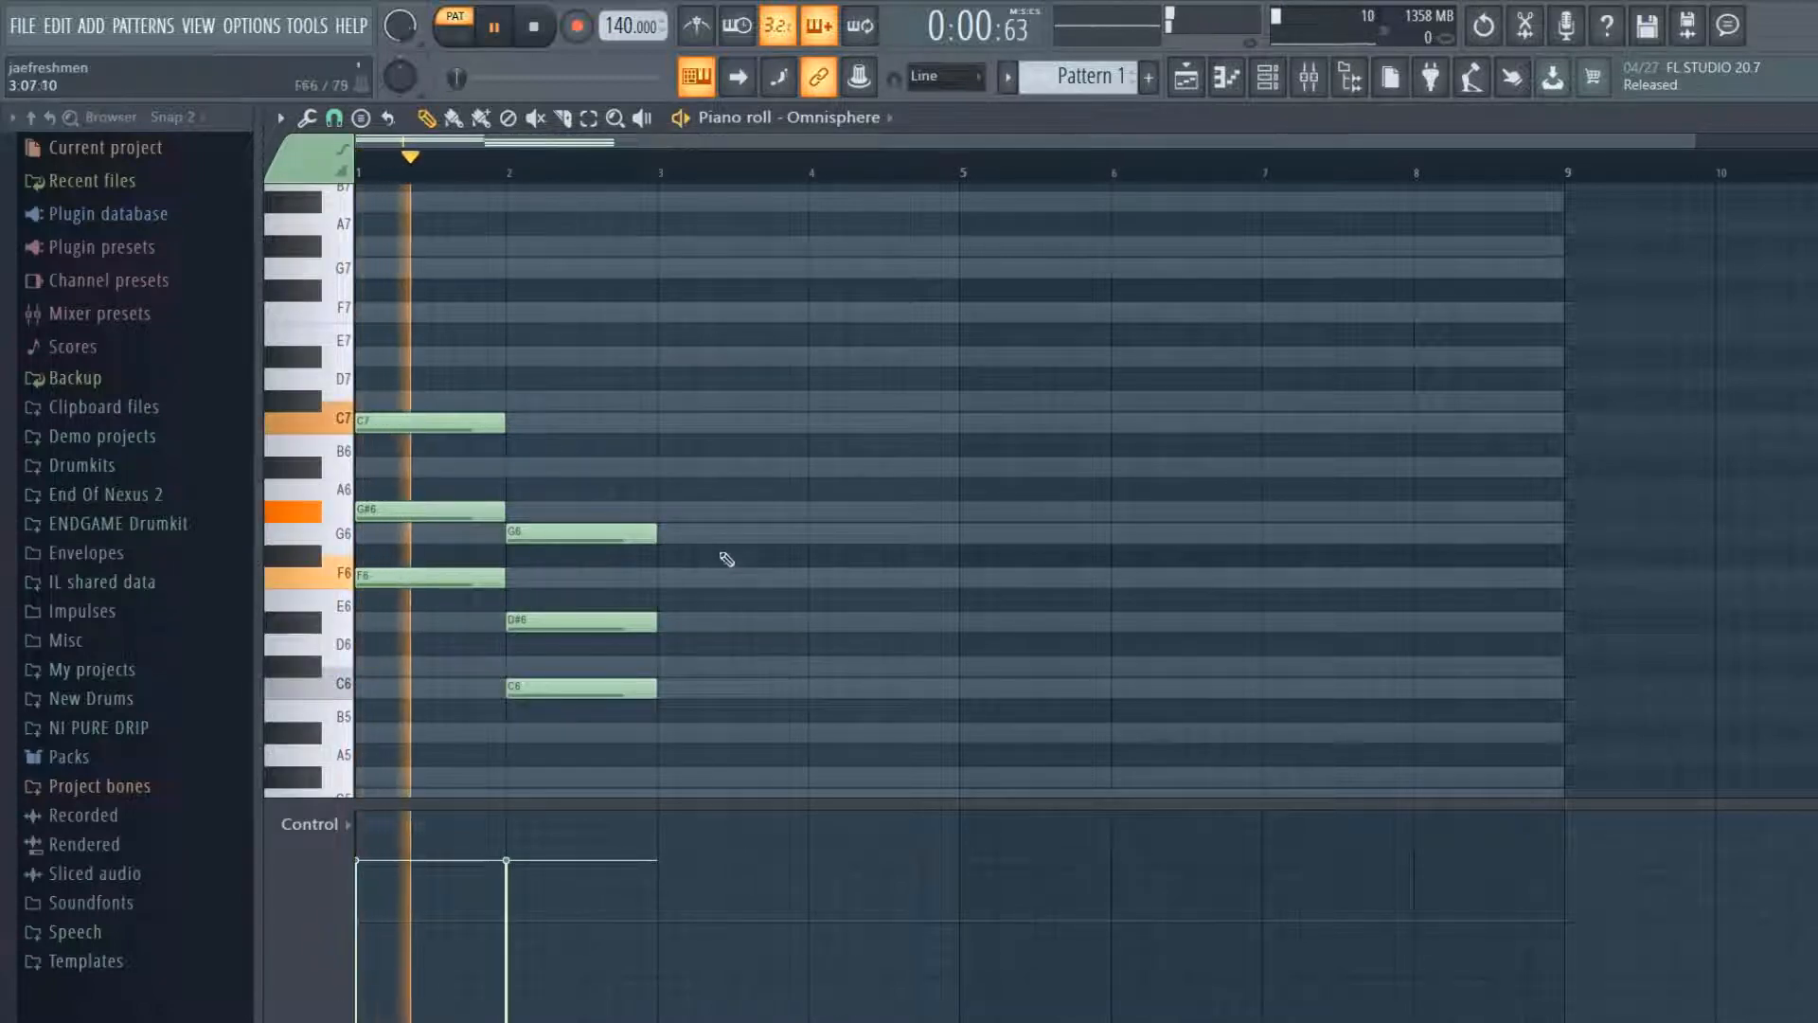
key(space)
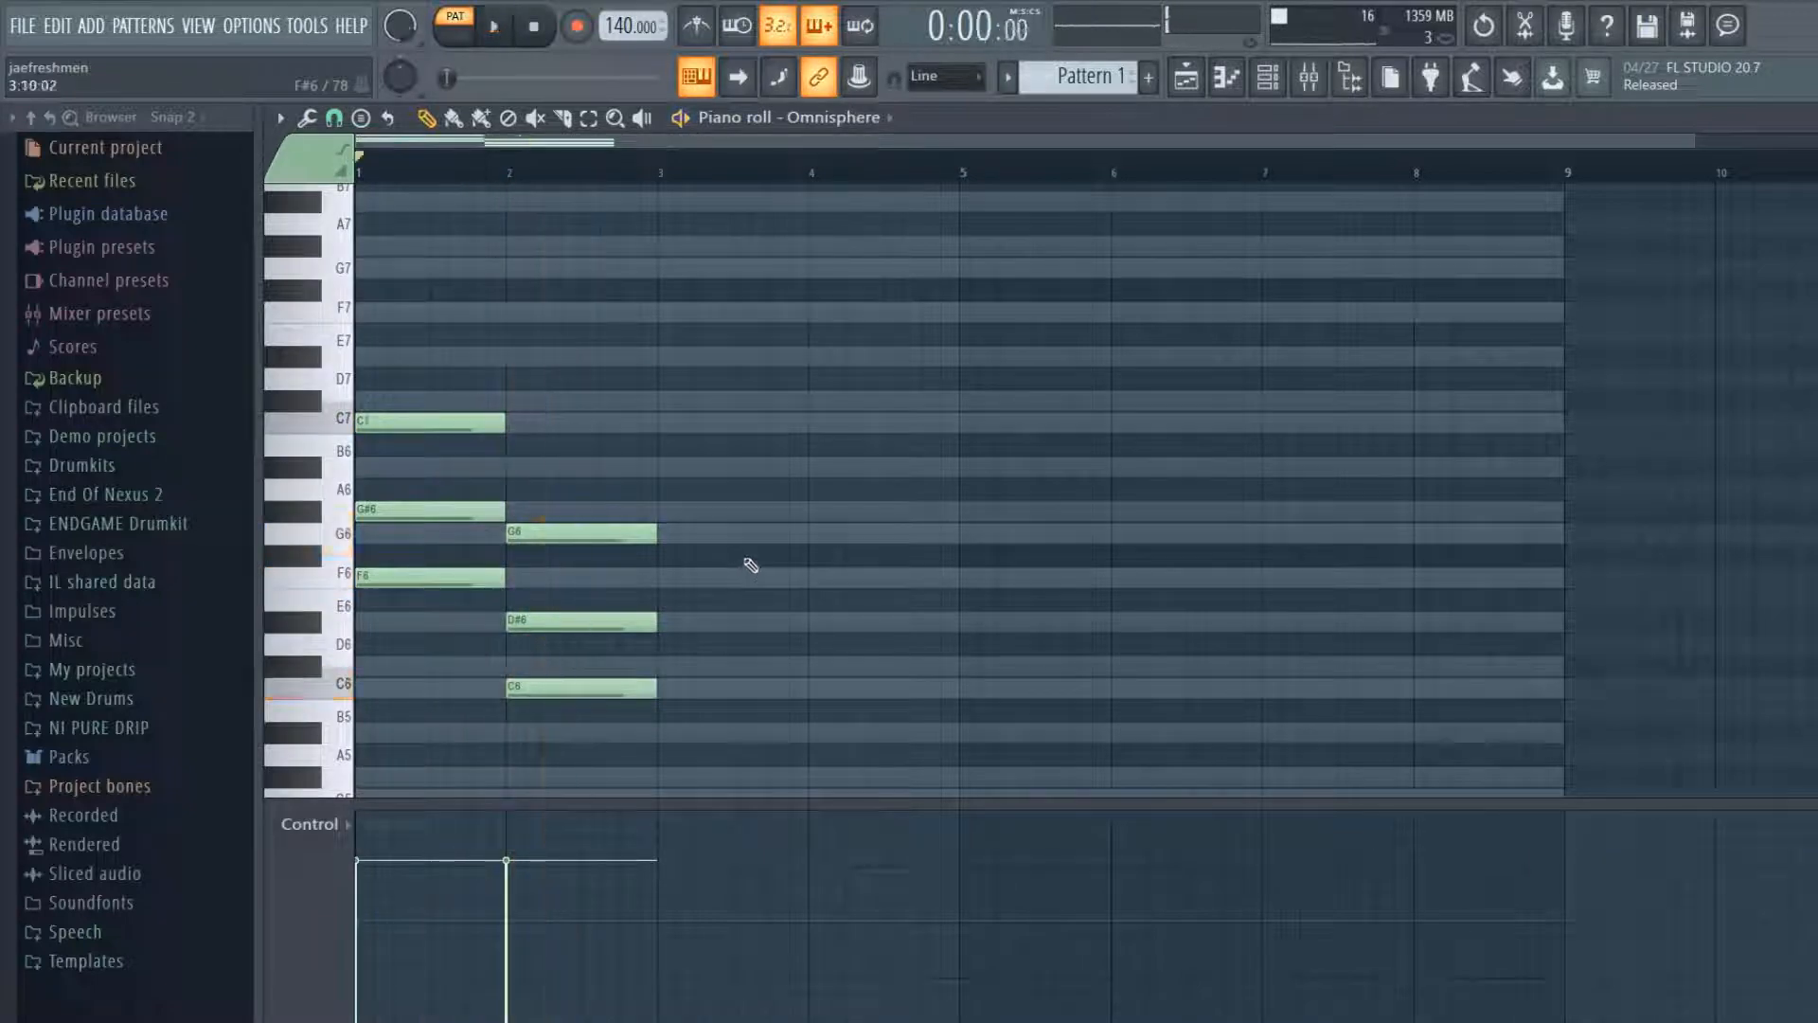
- Try both chords one octave lower, return them to their original octave and play the pattern
key(ctrl+Down)
scroll(767, 545, down, 5)
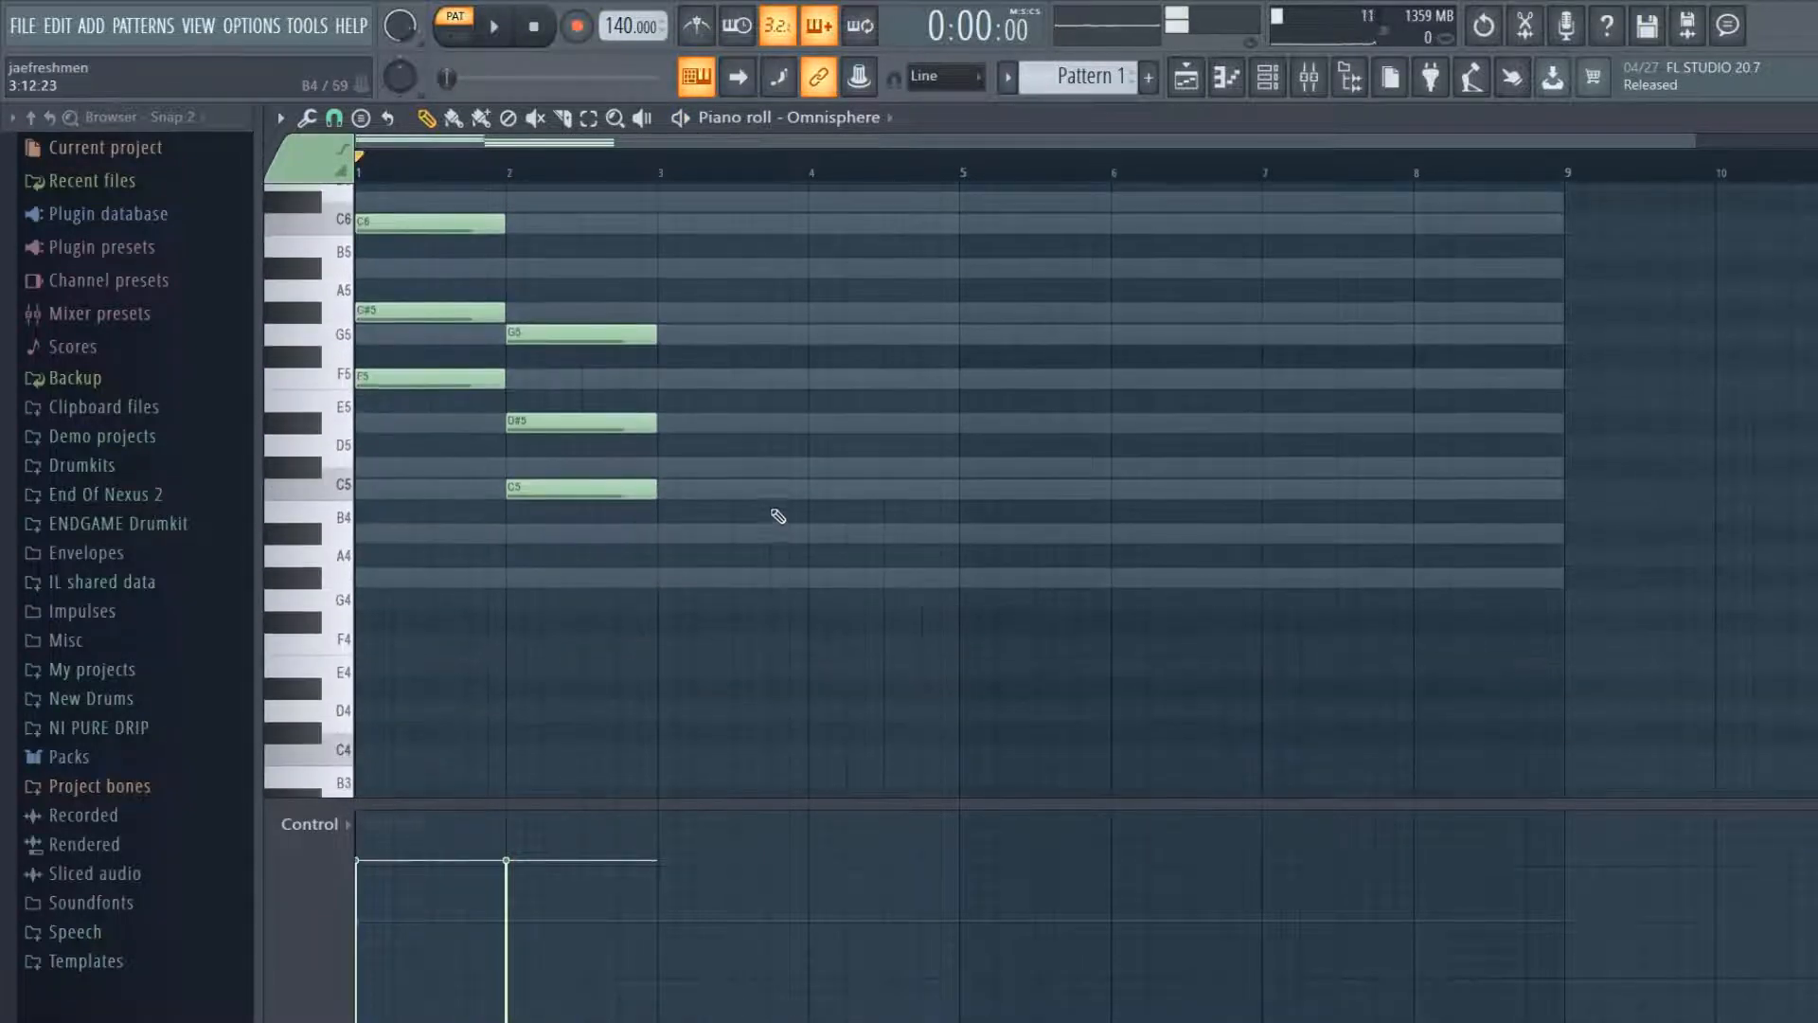
scroll(780, 515, up, 3)
key(ctrl+Up)
key(space)
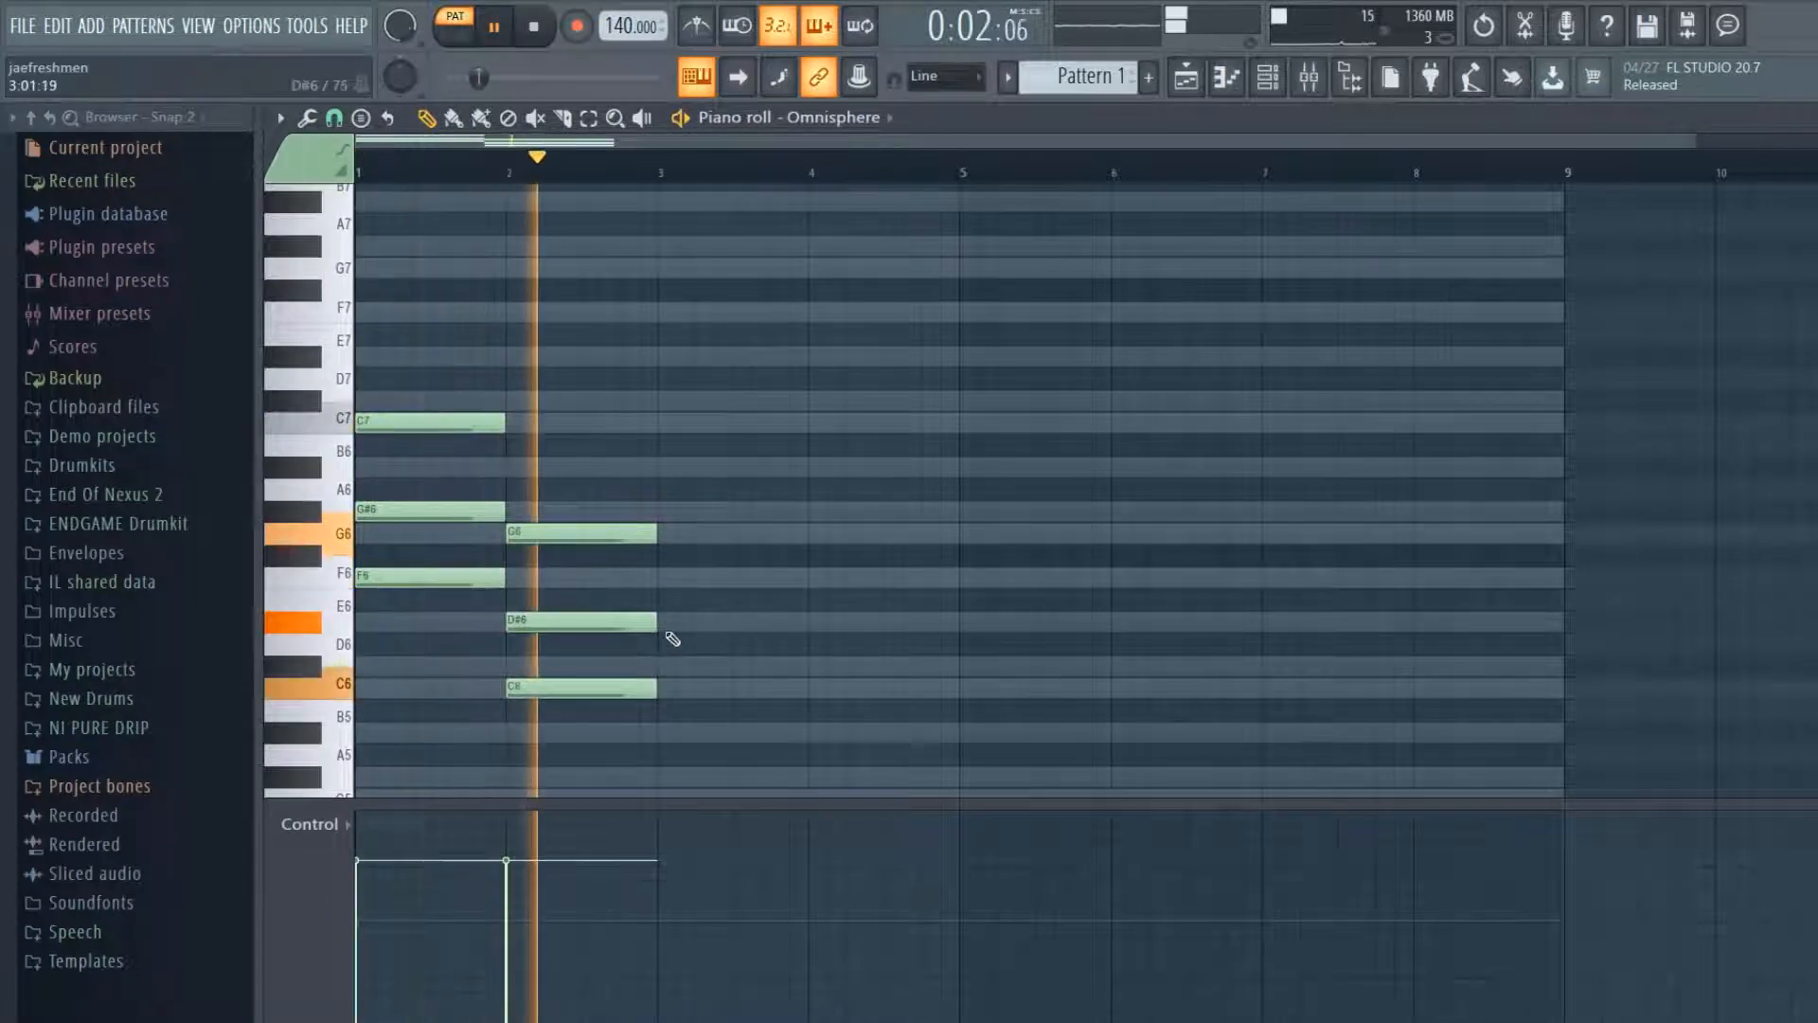
key(space)
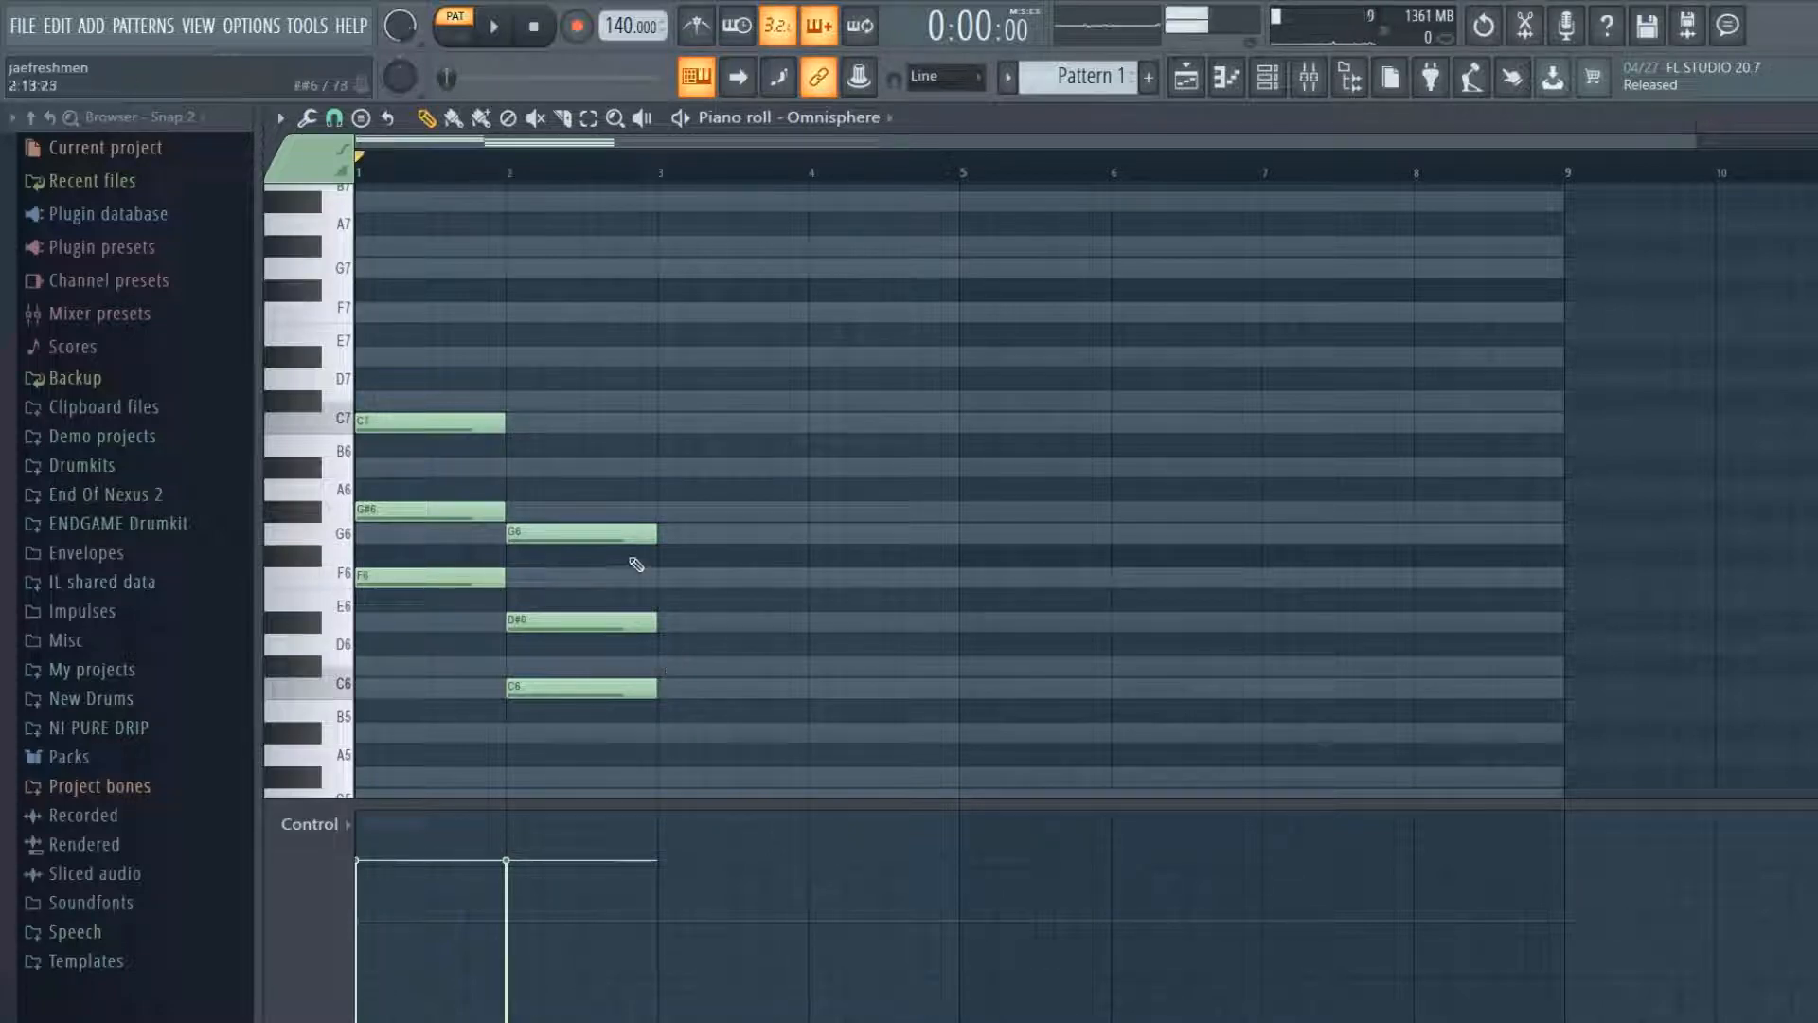
click(675, 592)
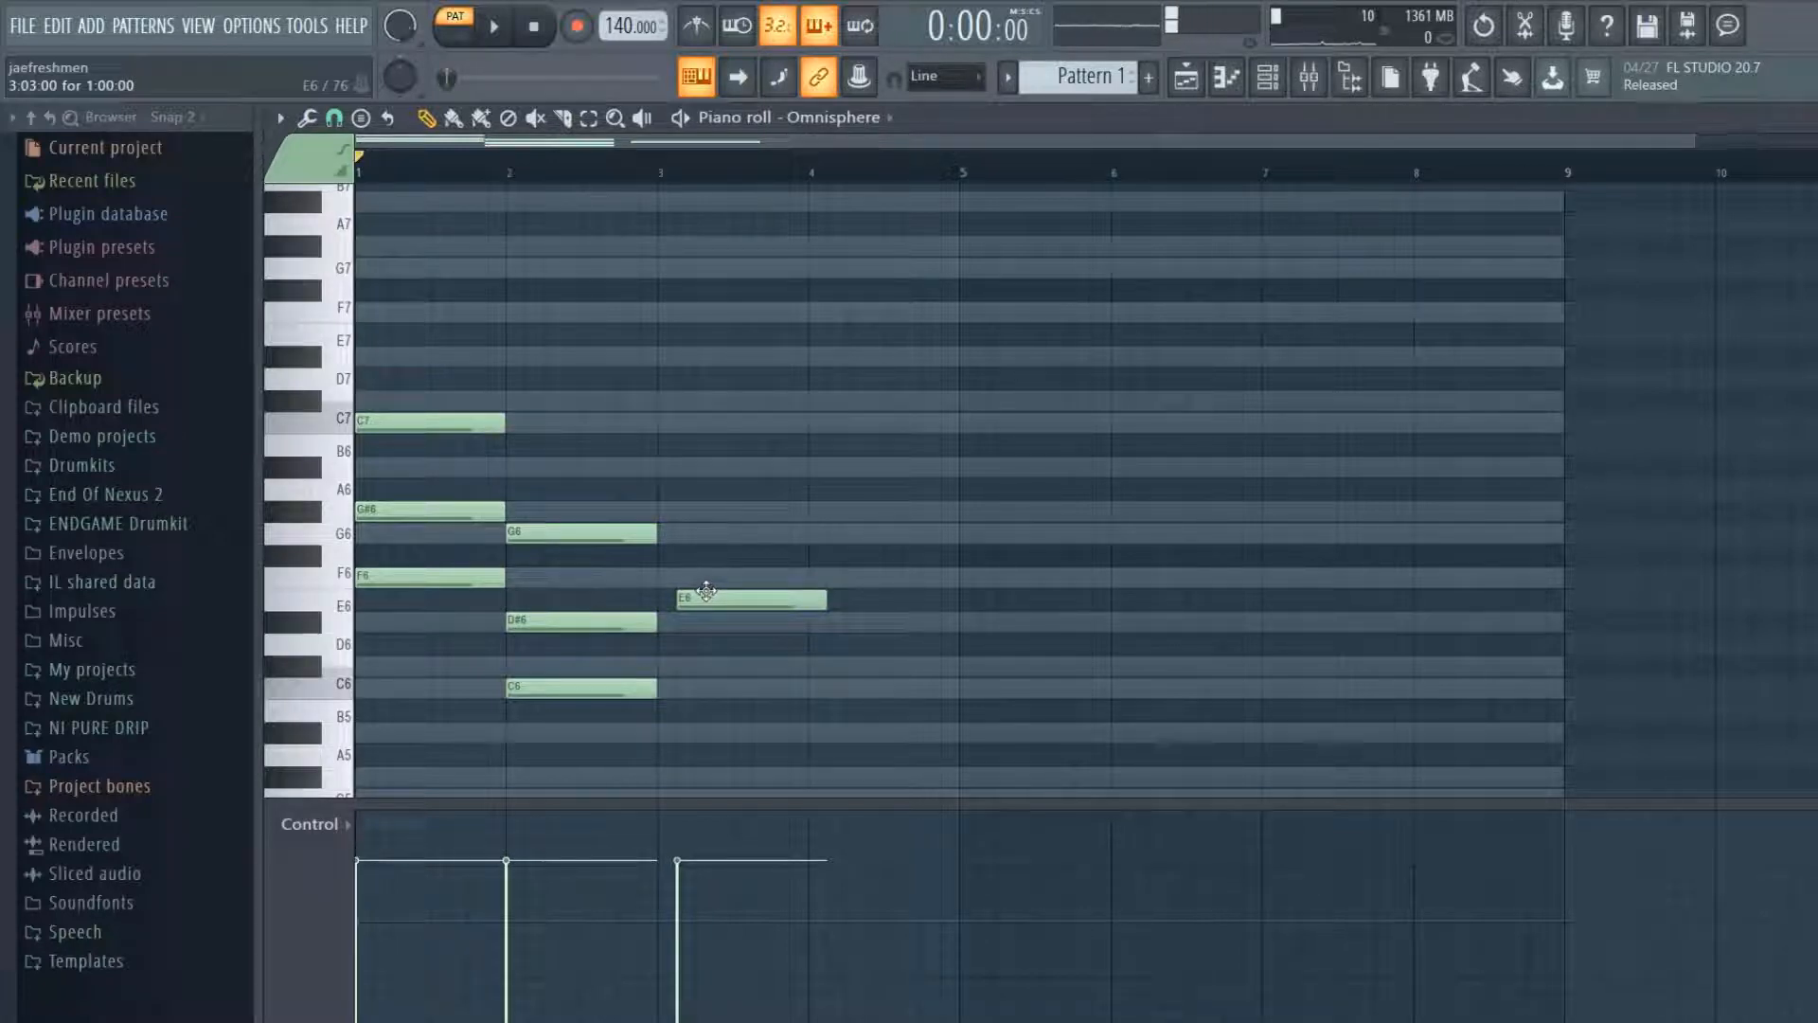
drag(702, 597, 683, 575)
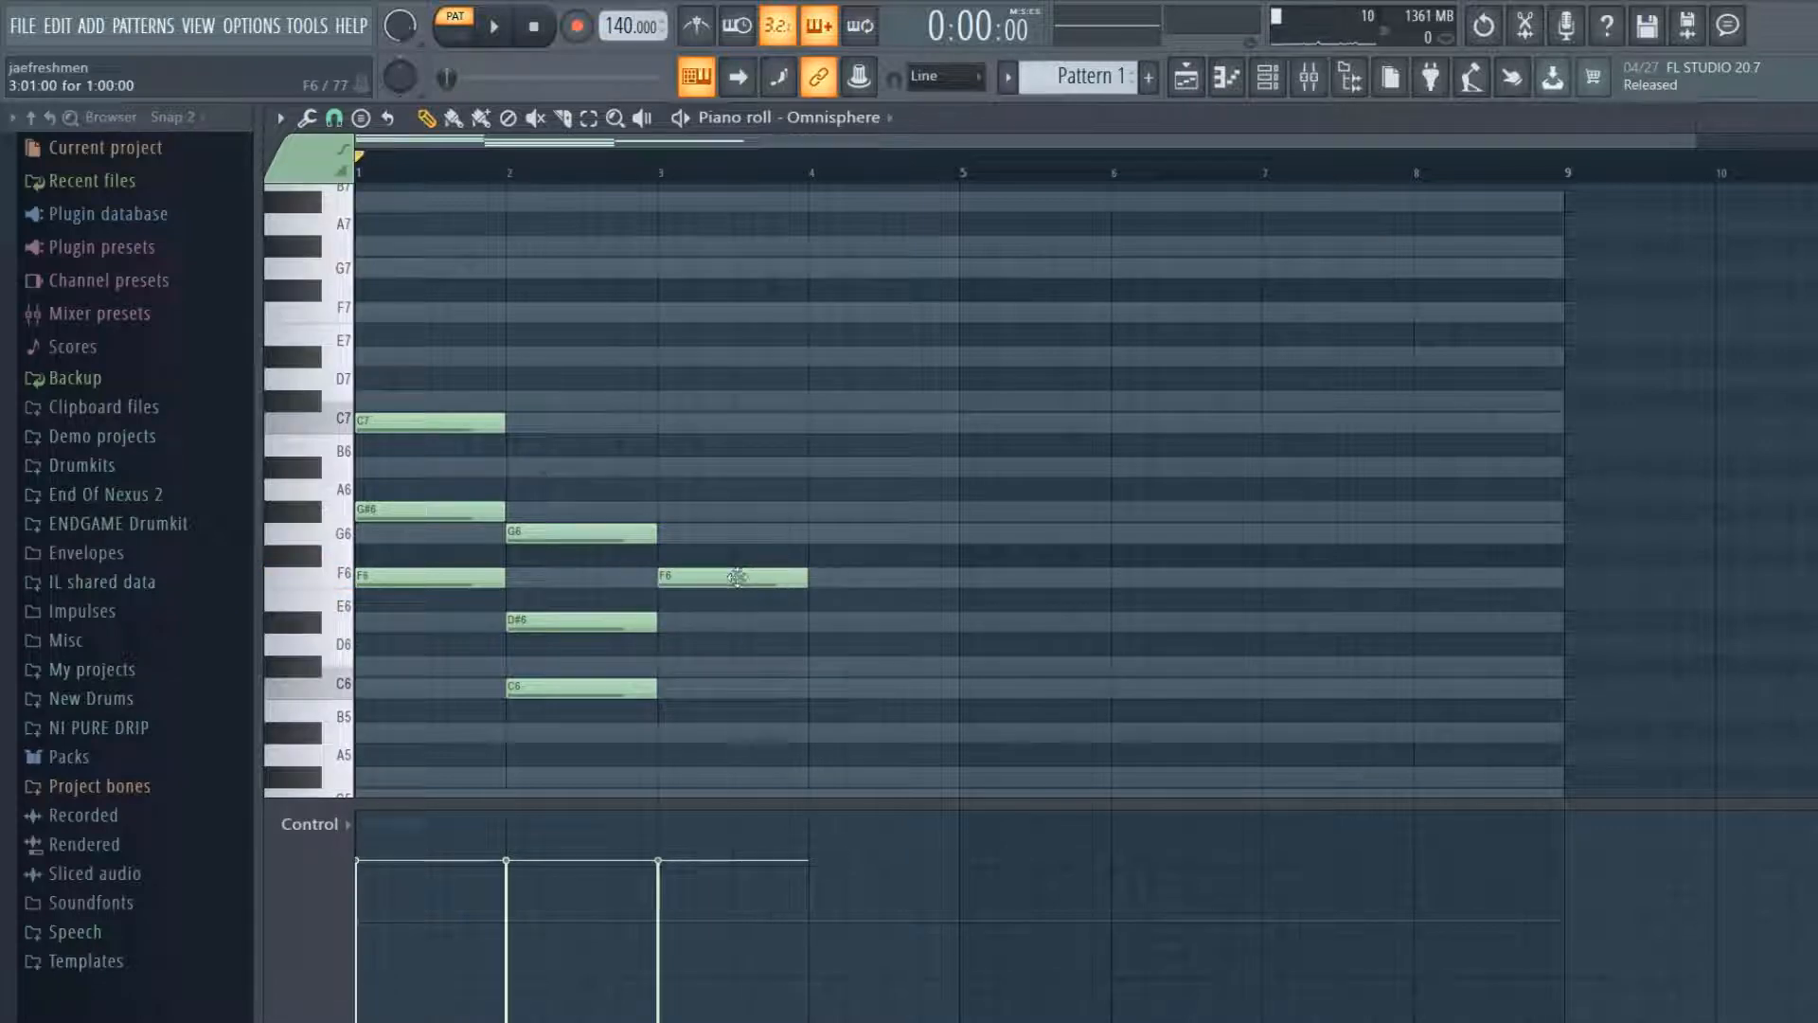
drag(736, 577, 737, 532)
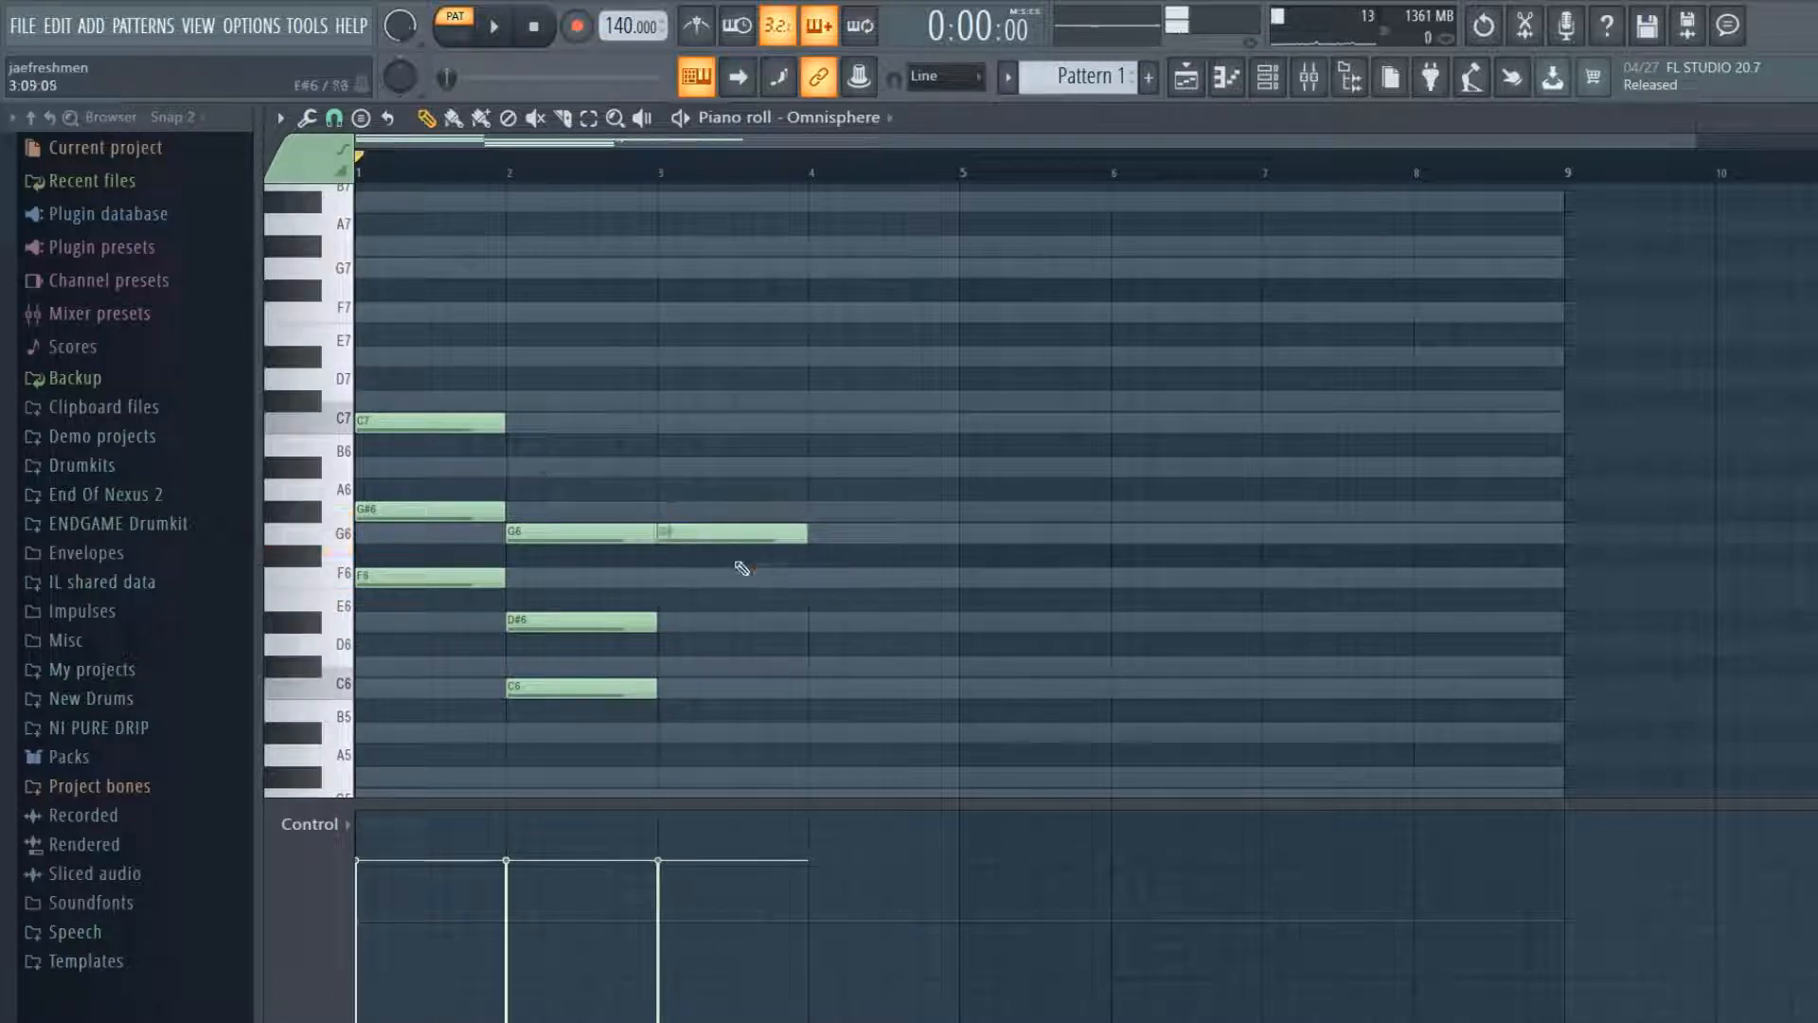
right_click(735, 534)
- Build a chord in bar 3 from one-bar G5, A#5 and C#6 notes
scroll(717, 701, down, 3)
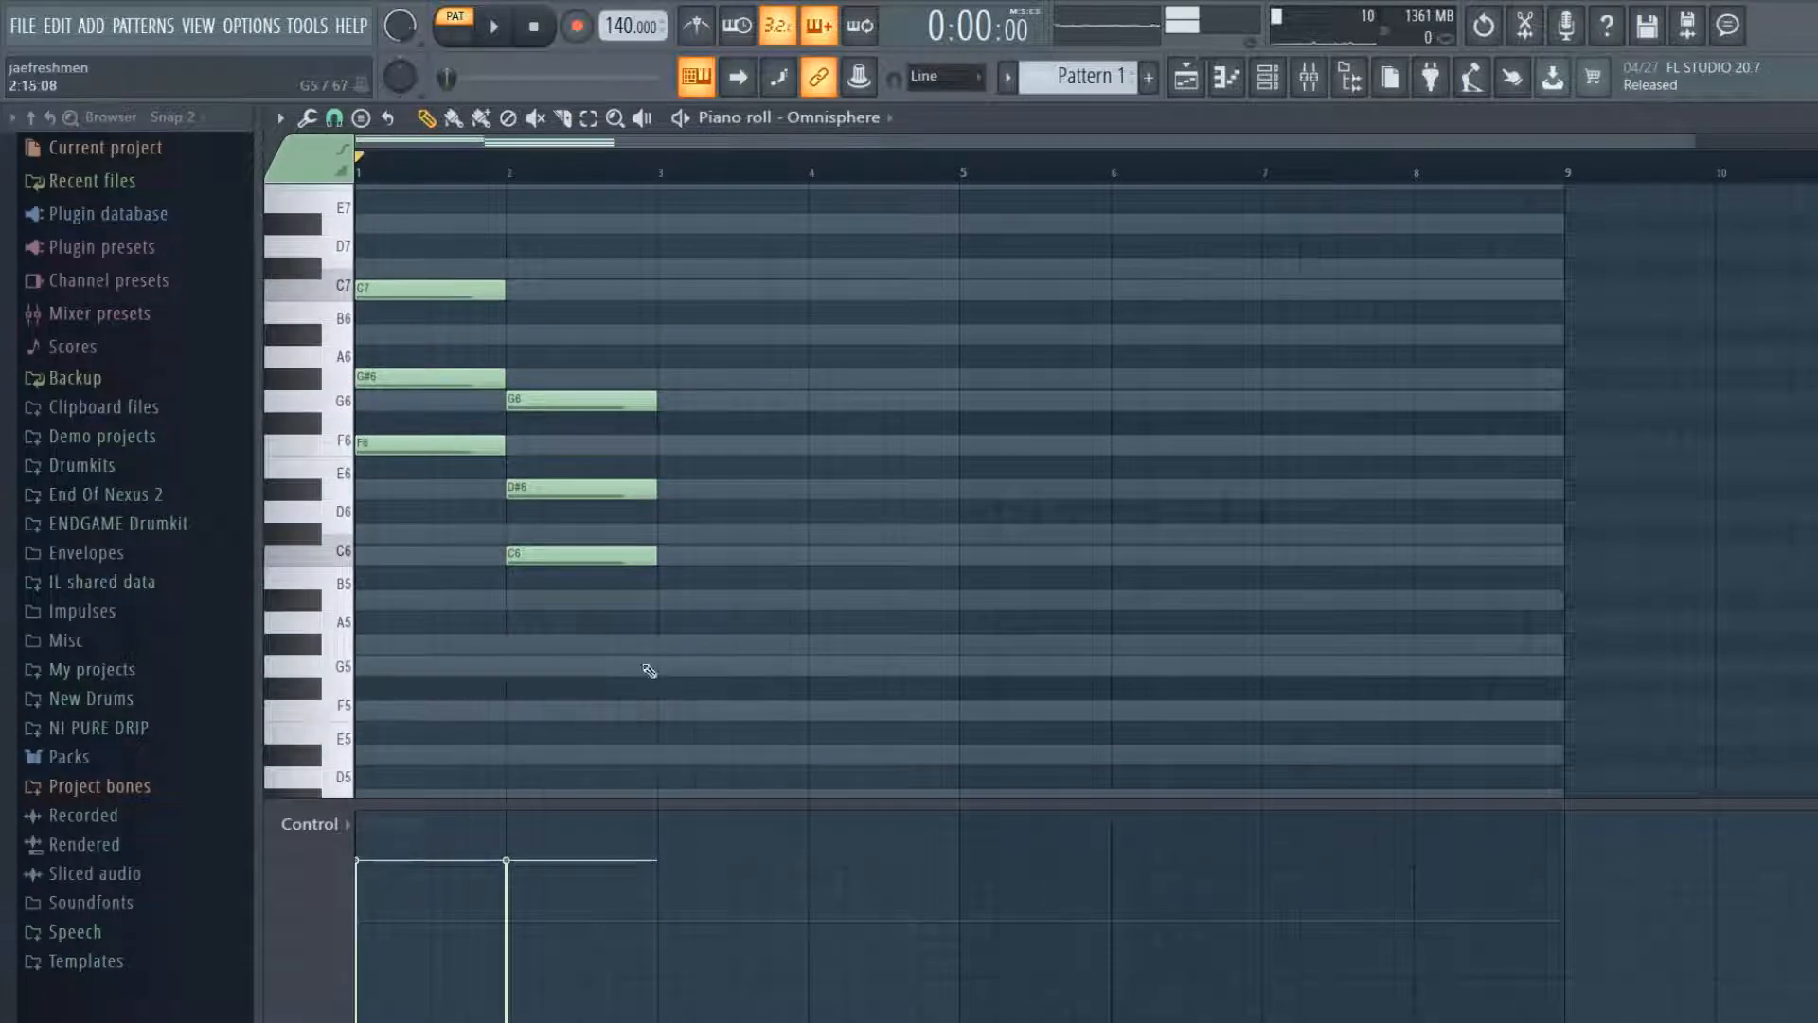
click(680, 666)
mouse_move(740, 674)
mouse_down()
mouse_move(707, 669)
mouse_move(717, 649)
mouse_up()
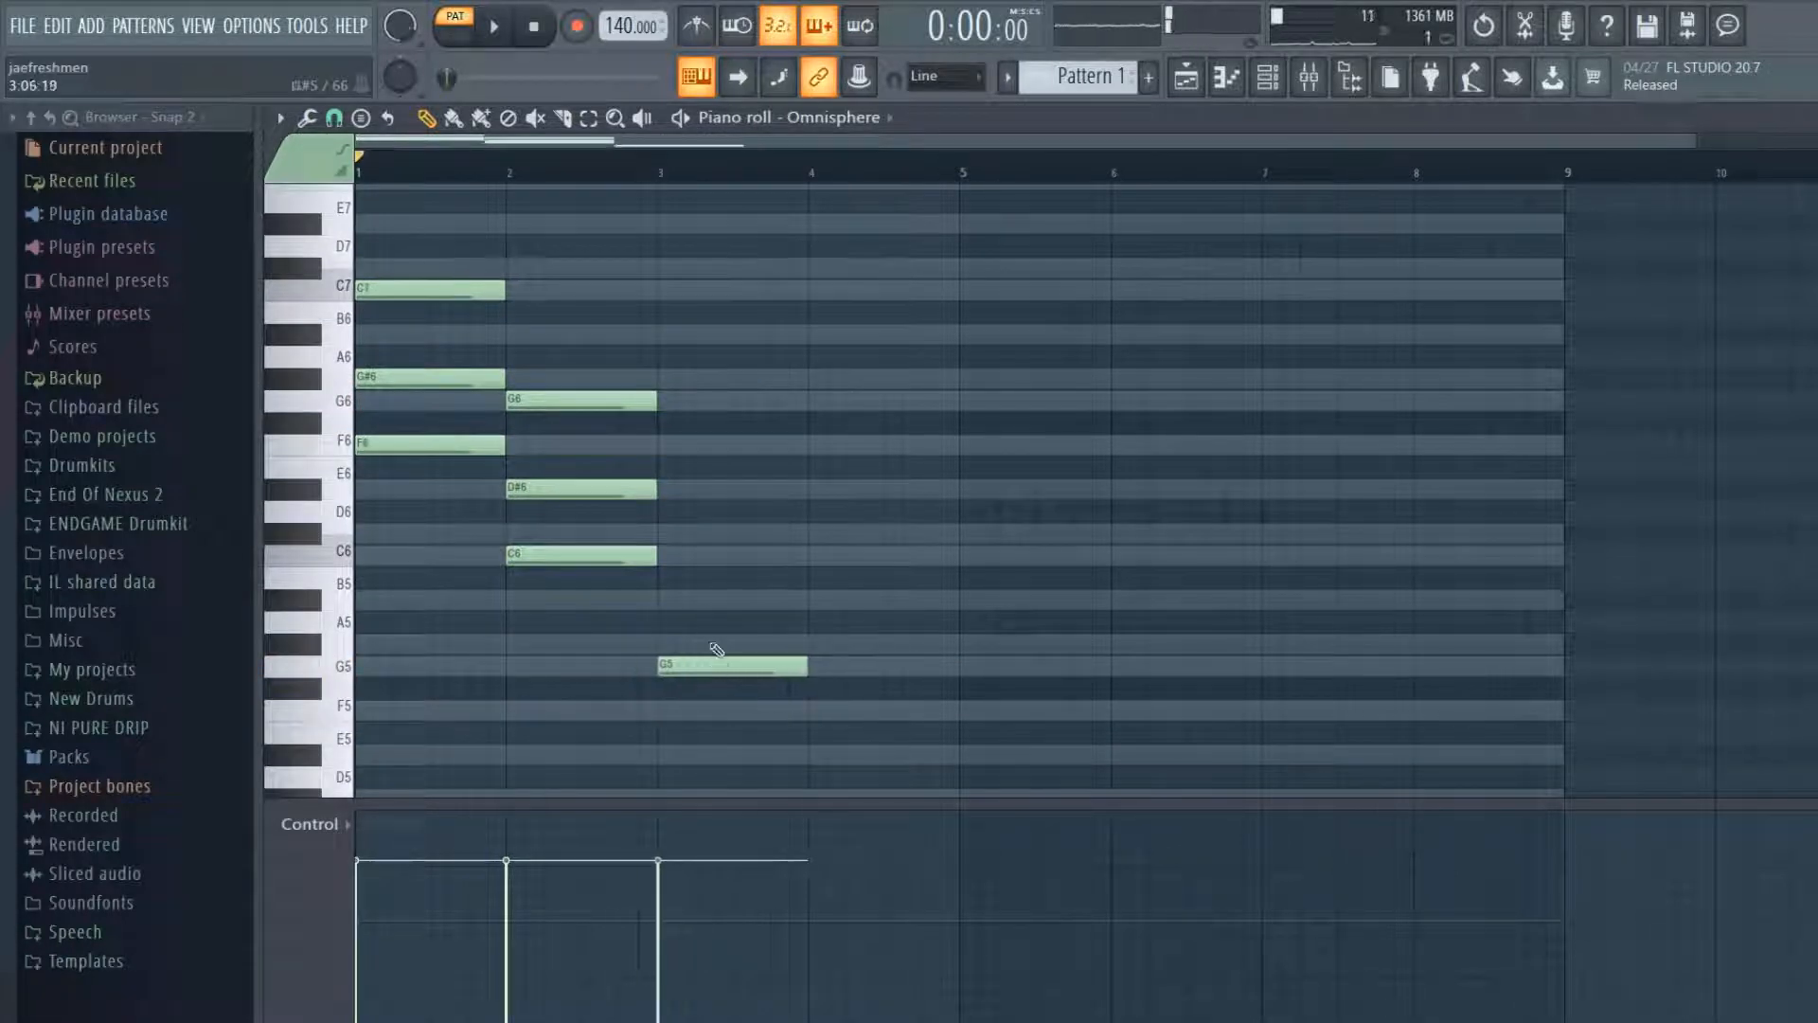
click(663, 599)
click(678, 532)
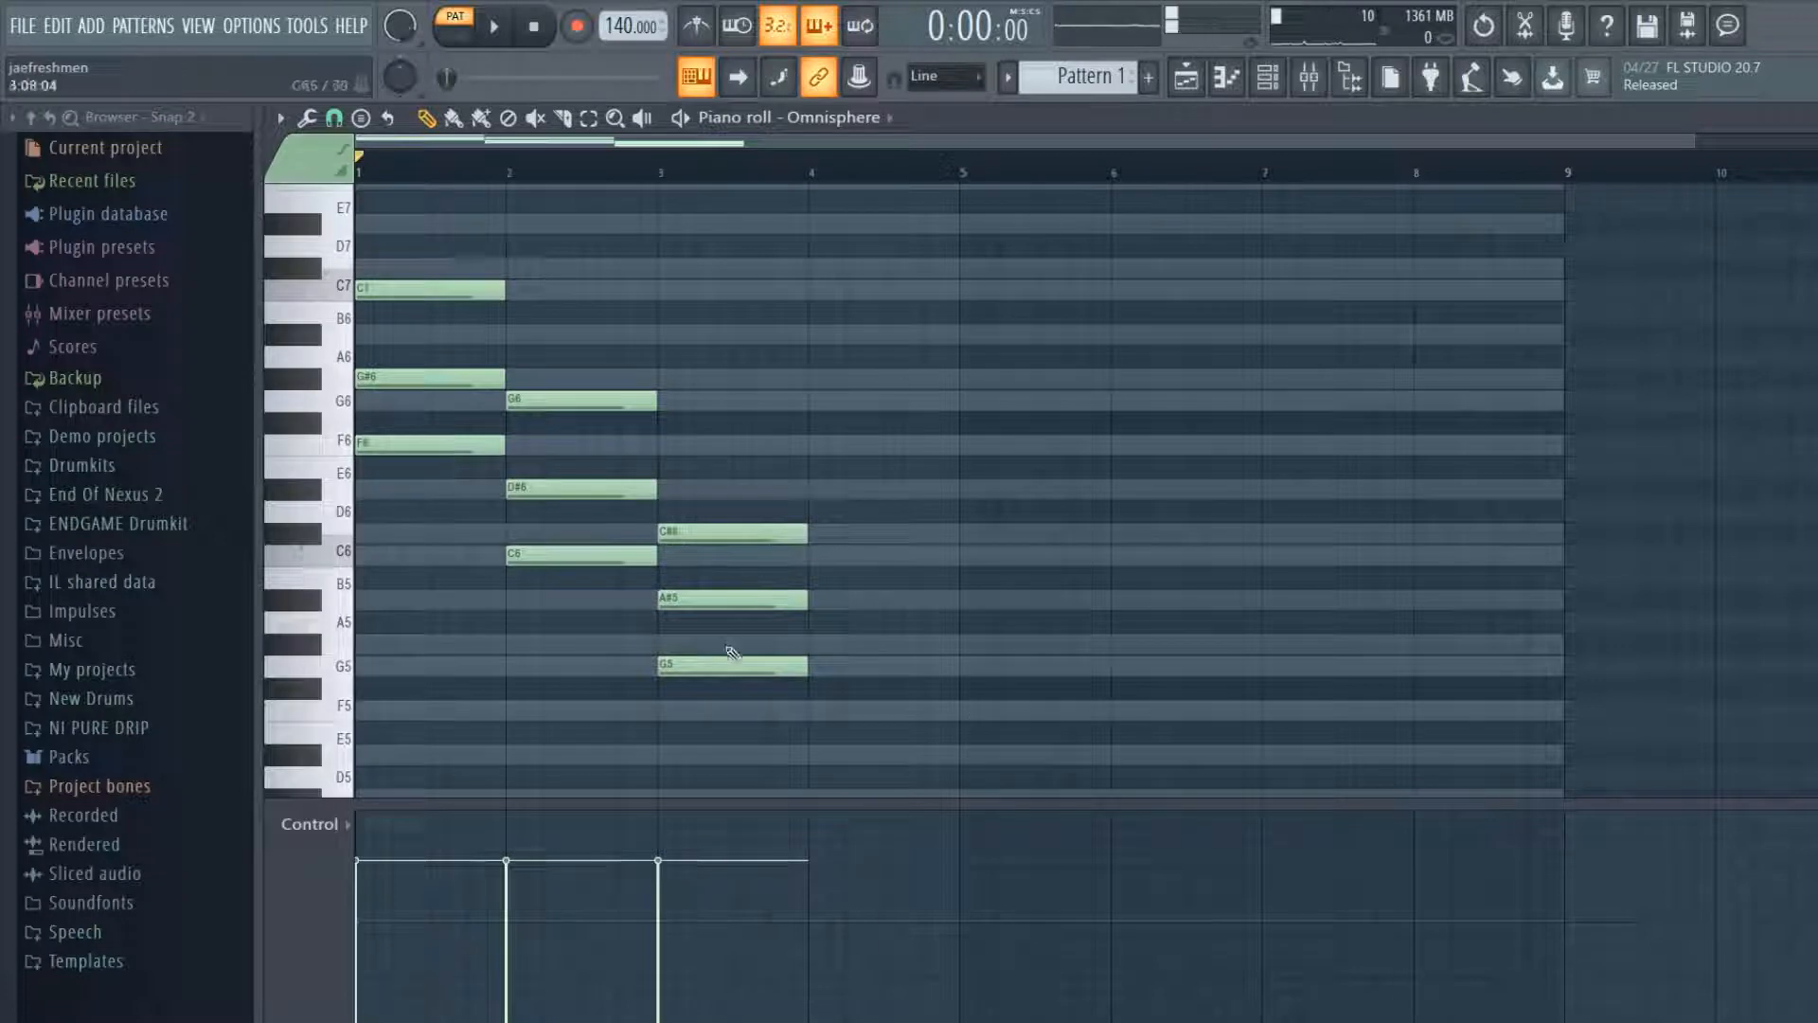
- Build a chord in bar 4 from one-bar C#6, F6 and G#6 notes
scroll(732, 651, up, 3)
scroll(735, 609, down, 3)
scroll(313, 416, up, 4)
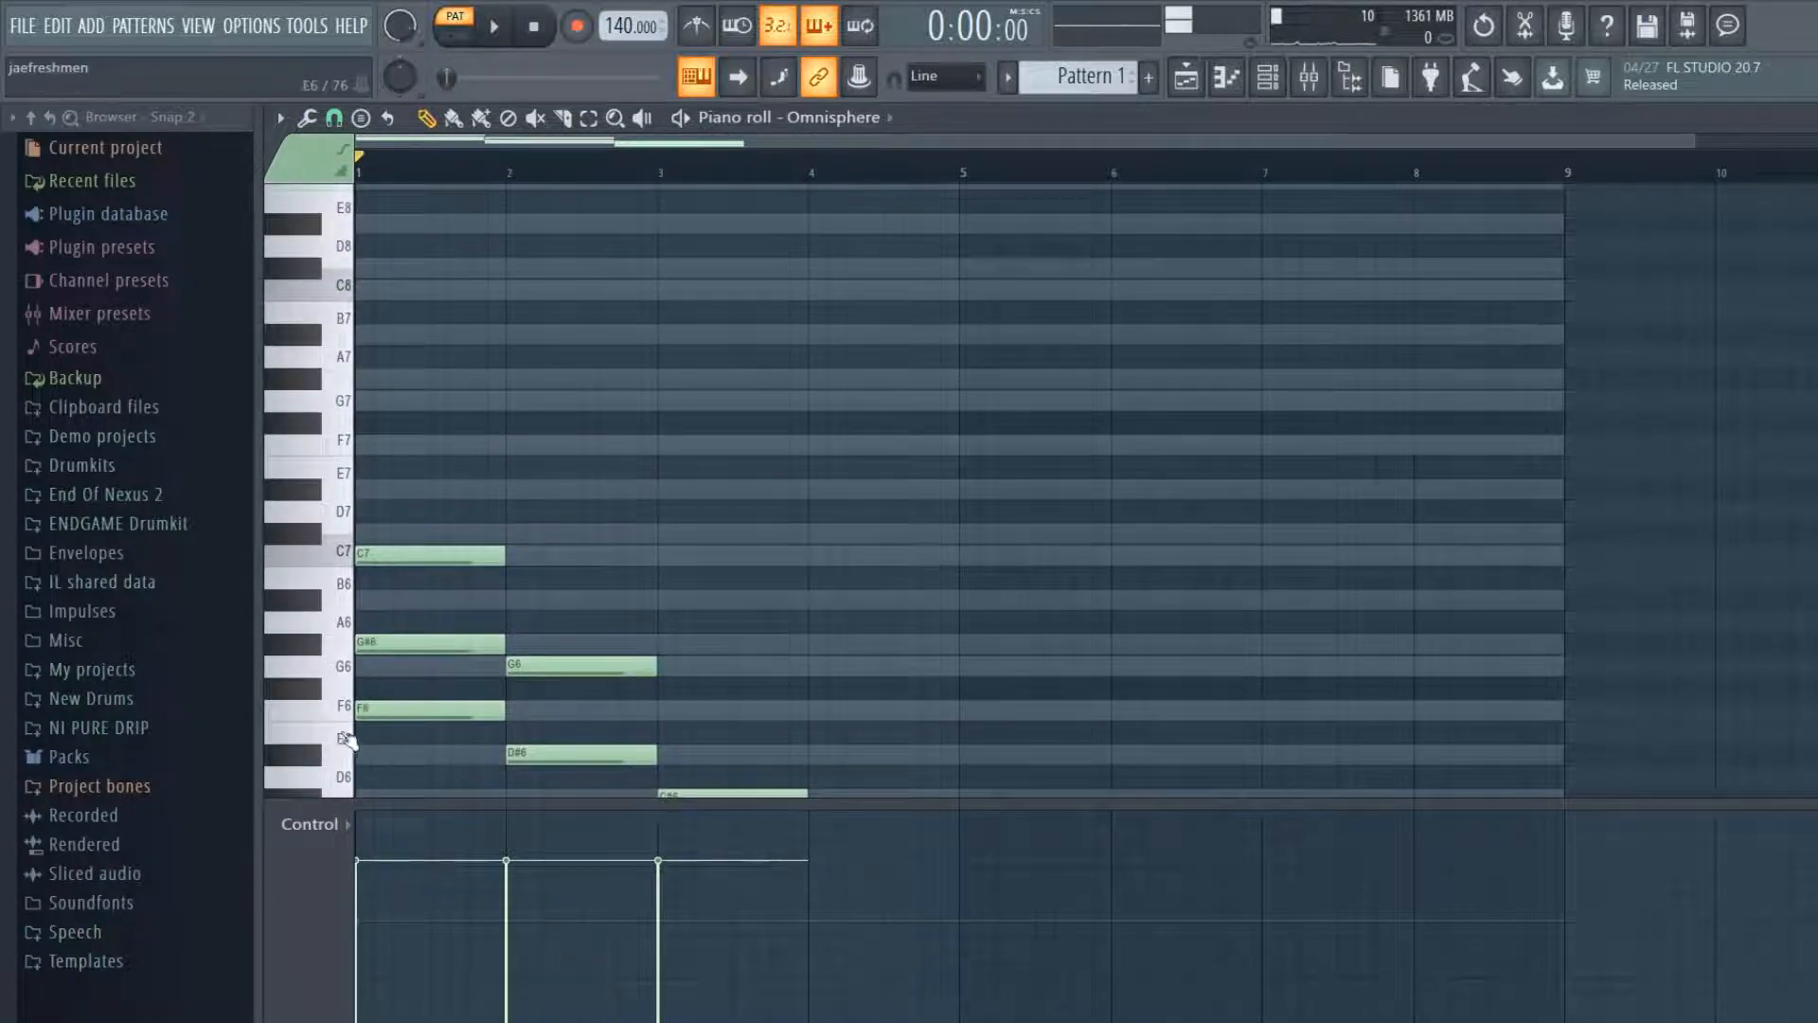
scroll(347, 740, up, 2)
scroll(356, 644, down, 3)
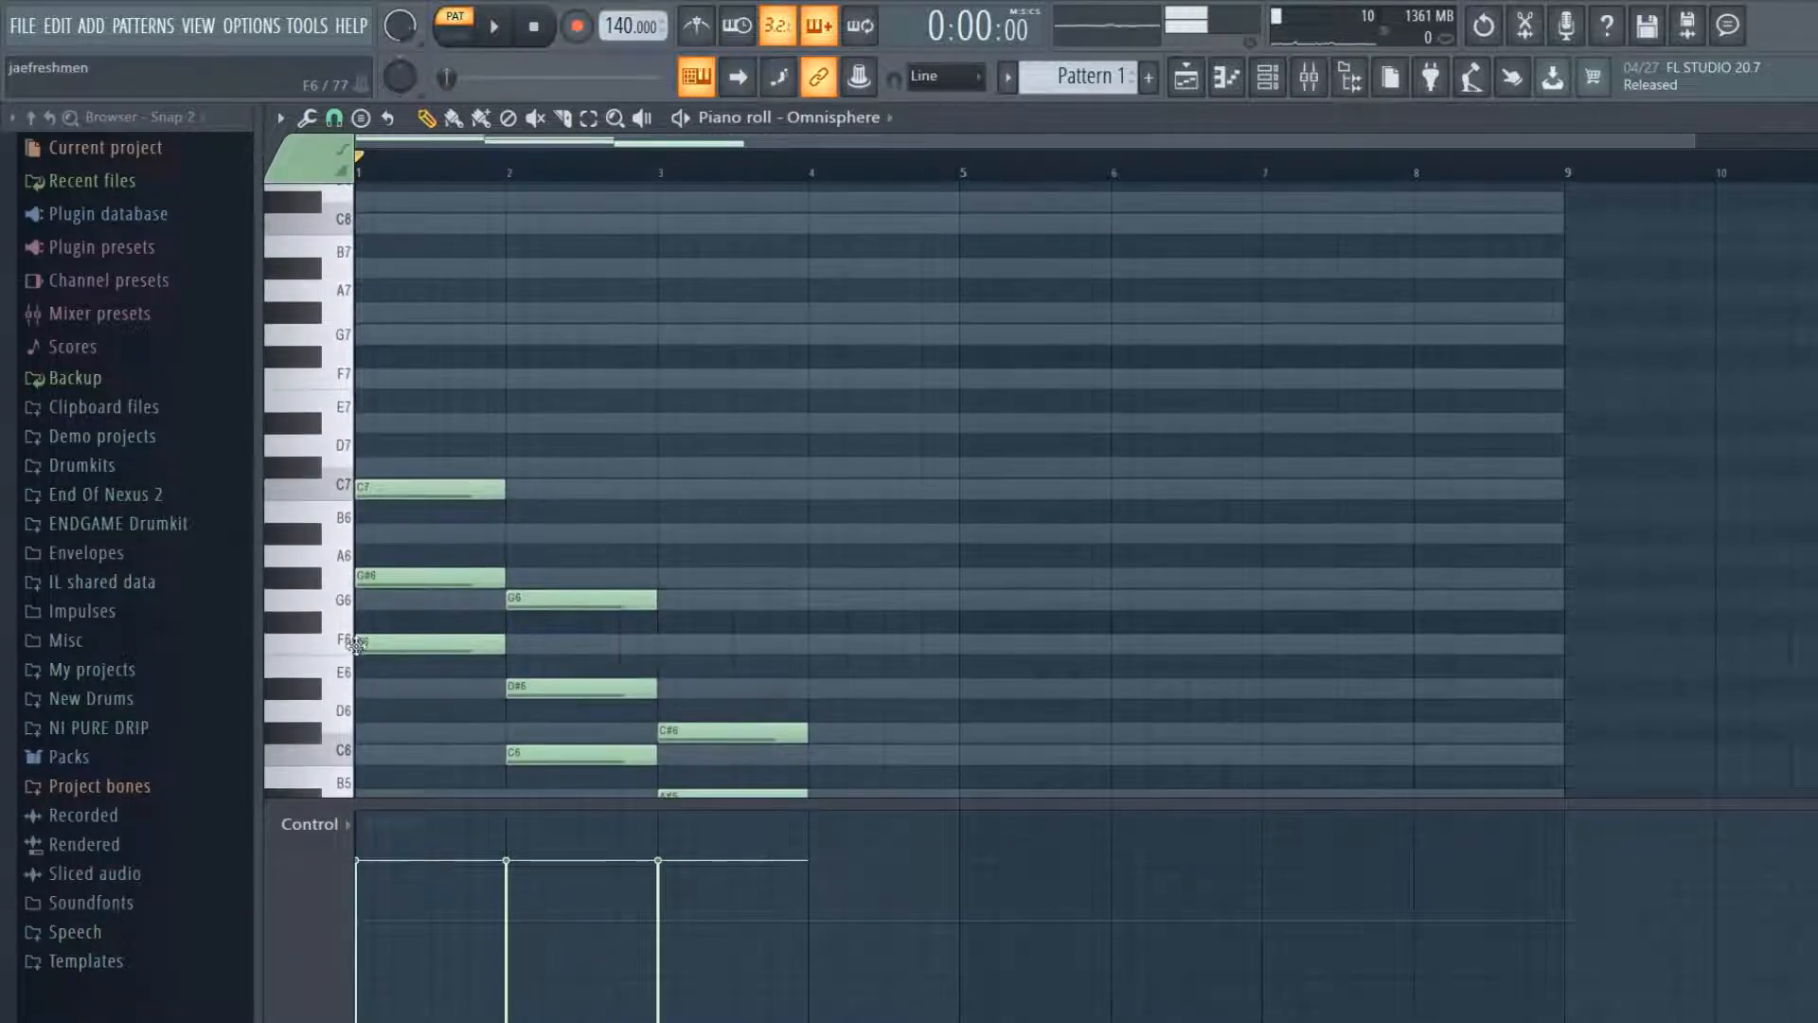
scroll(423, 753, down, 3)
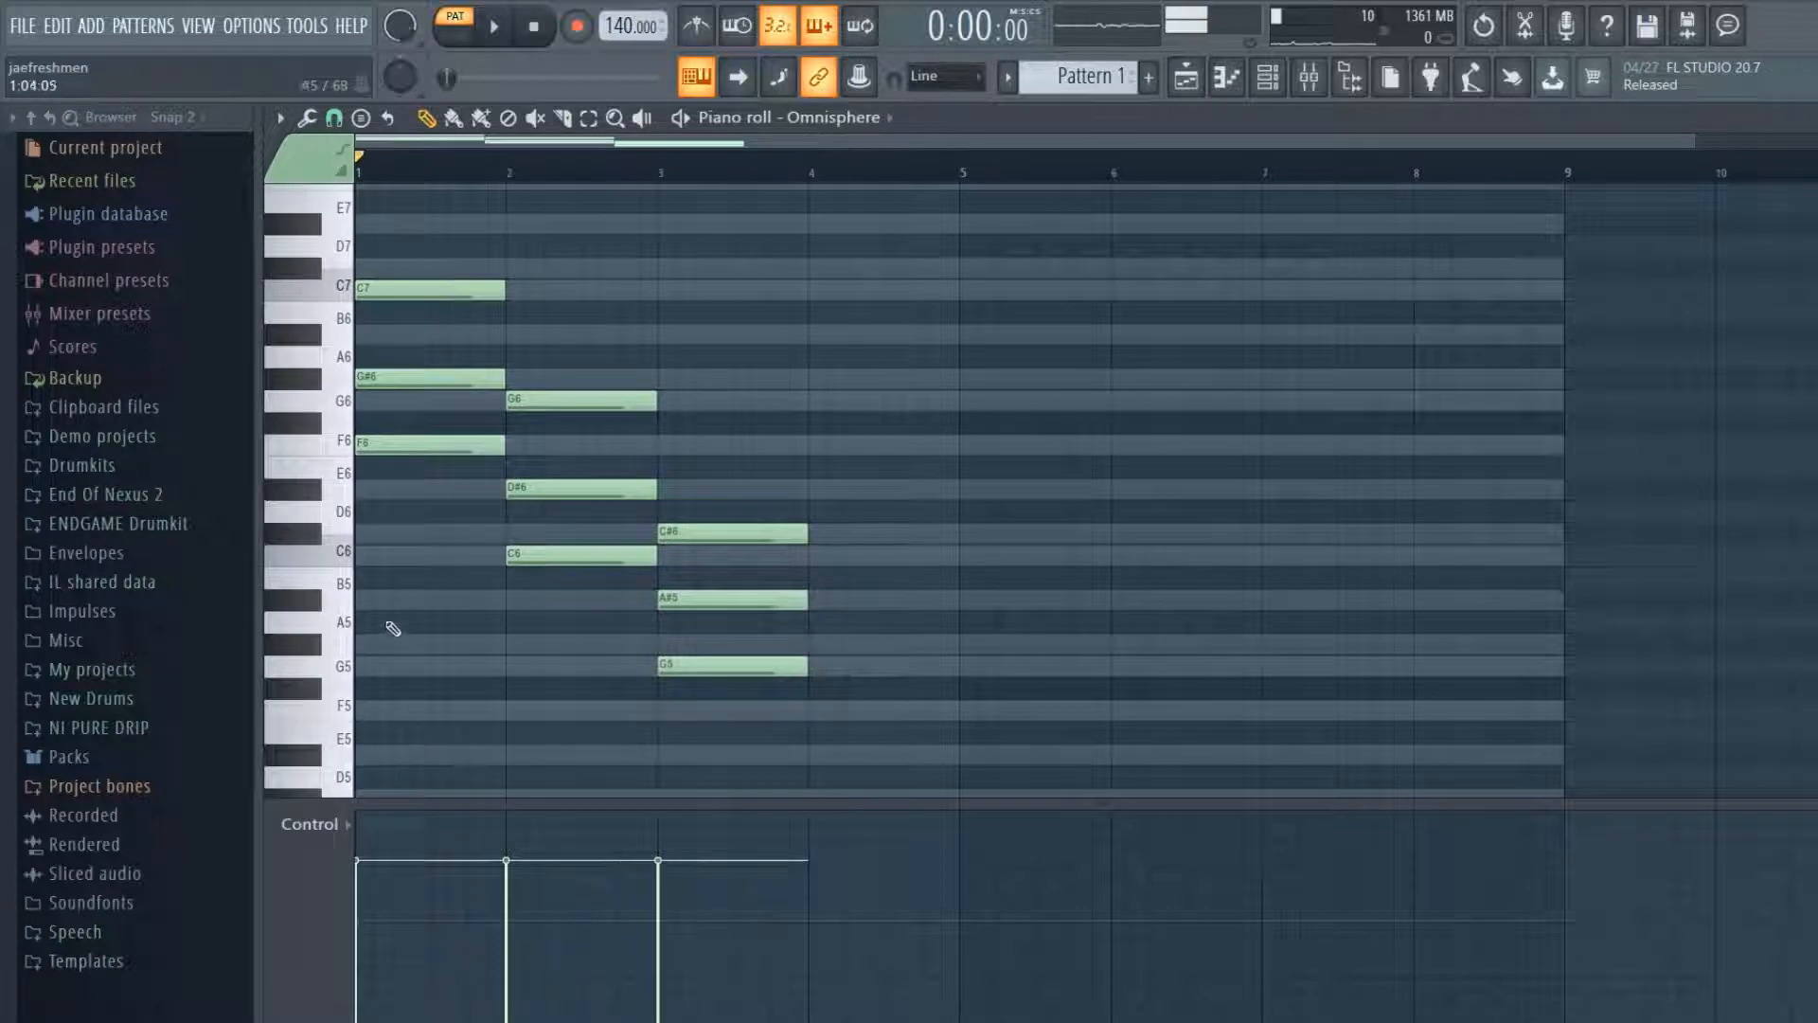
click(816, 535)
click(816, 444)
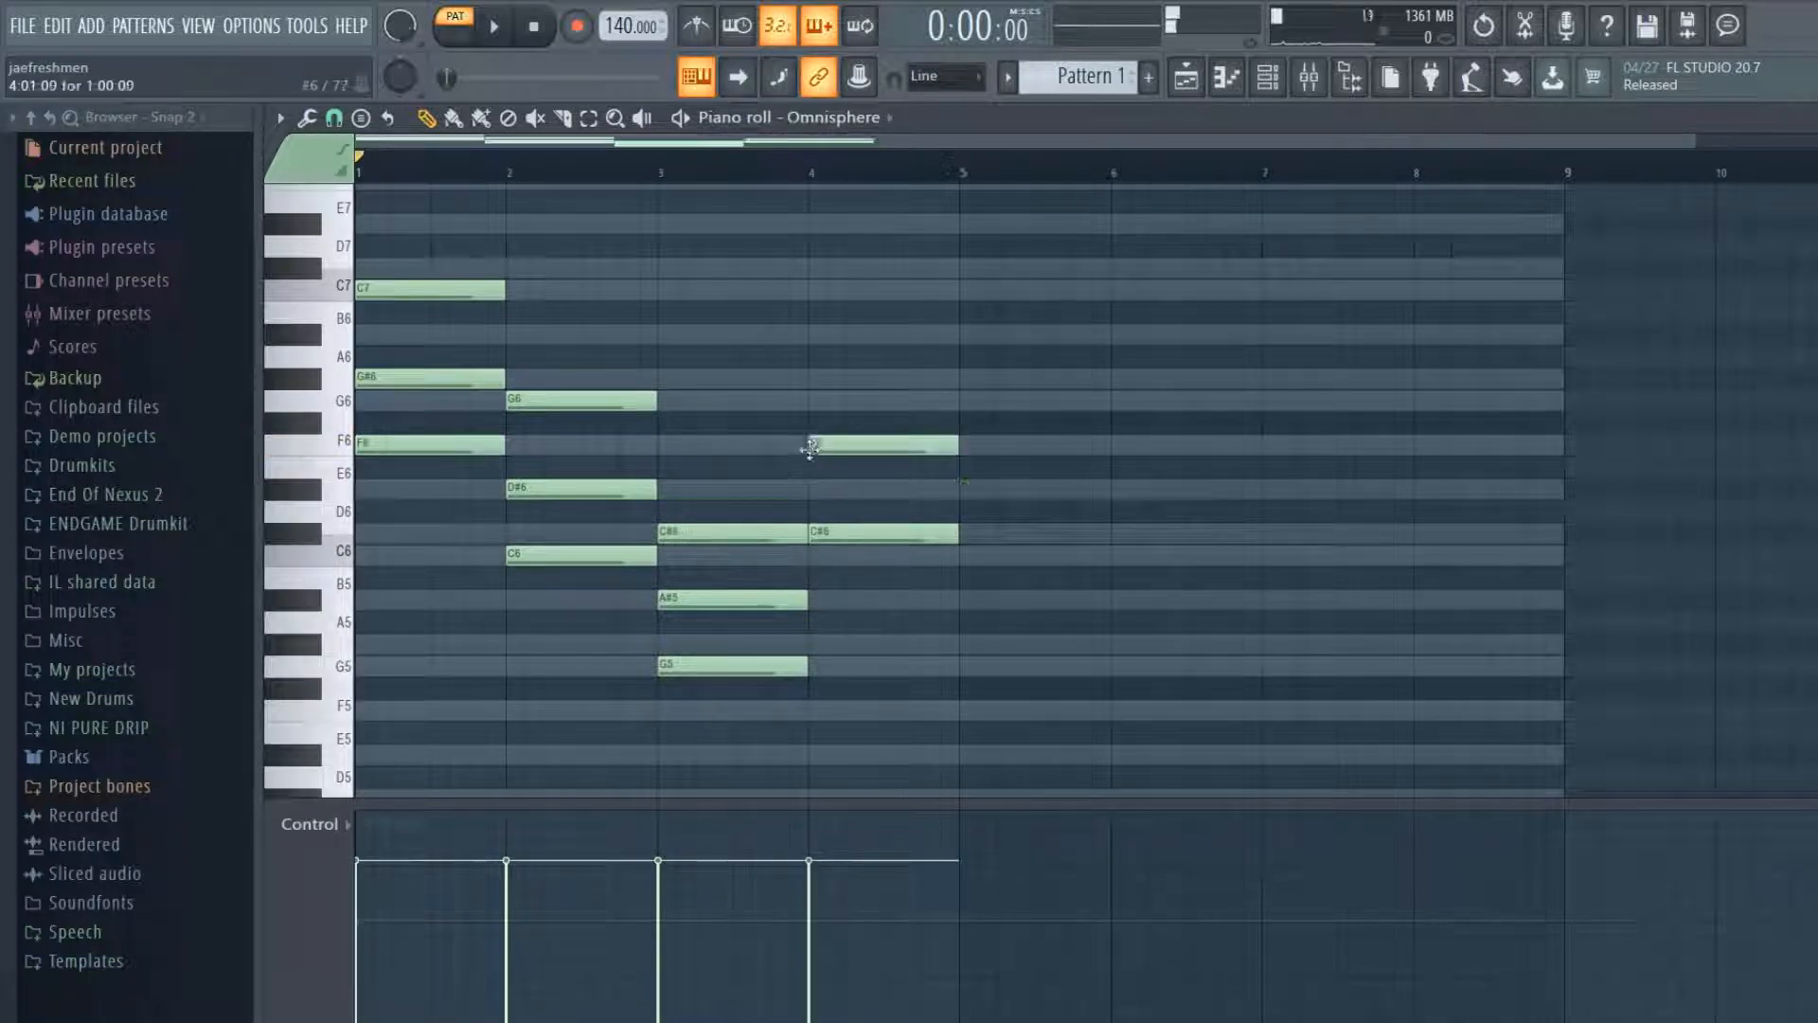
click(816, 377)
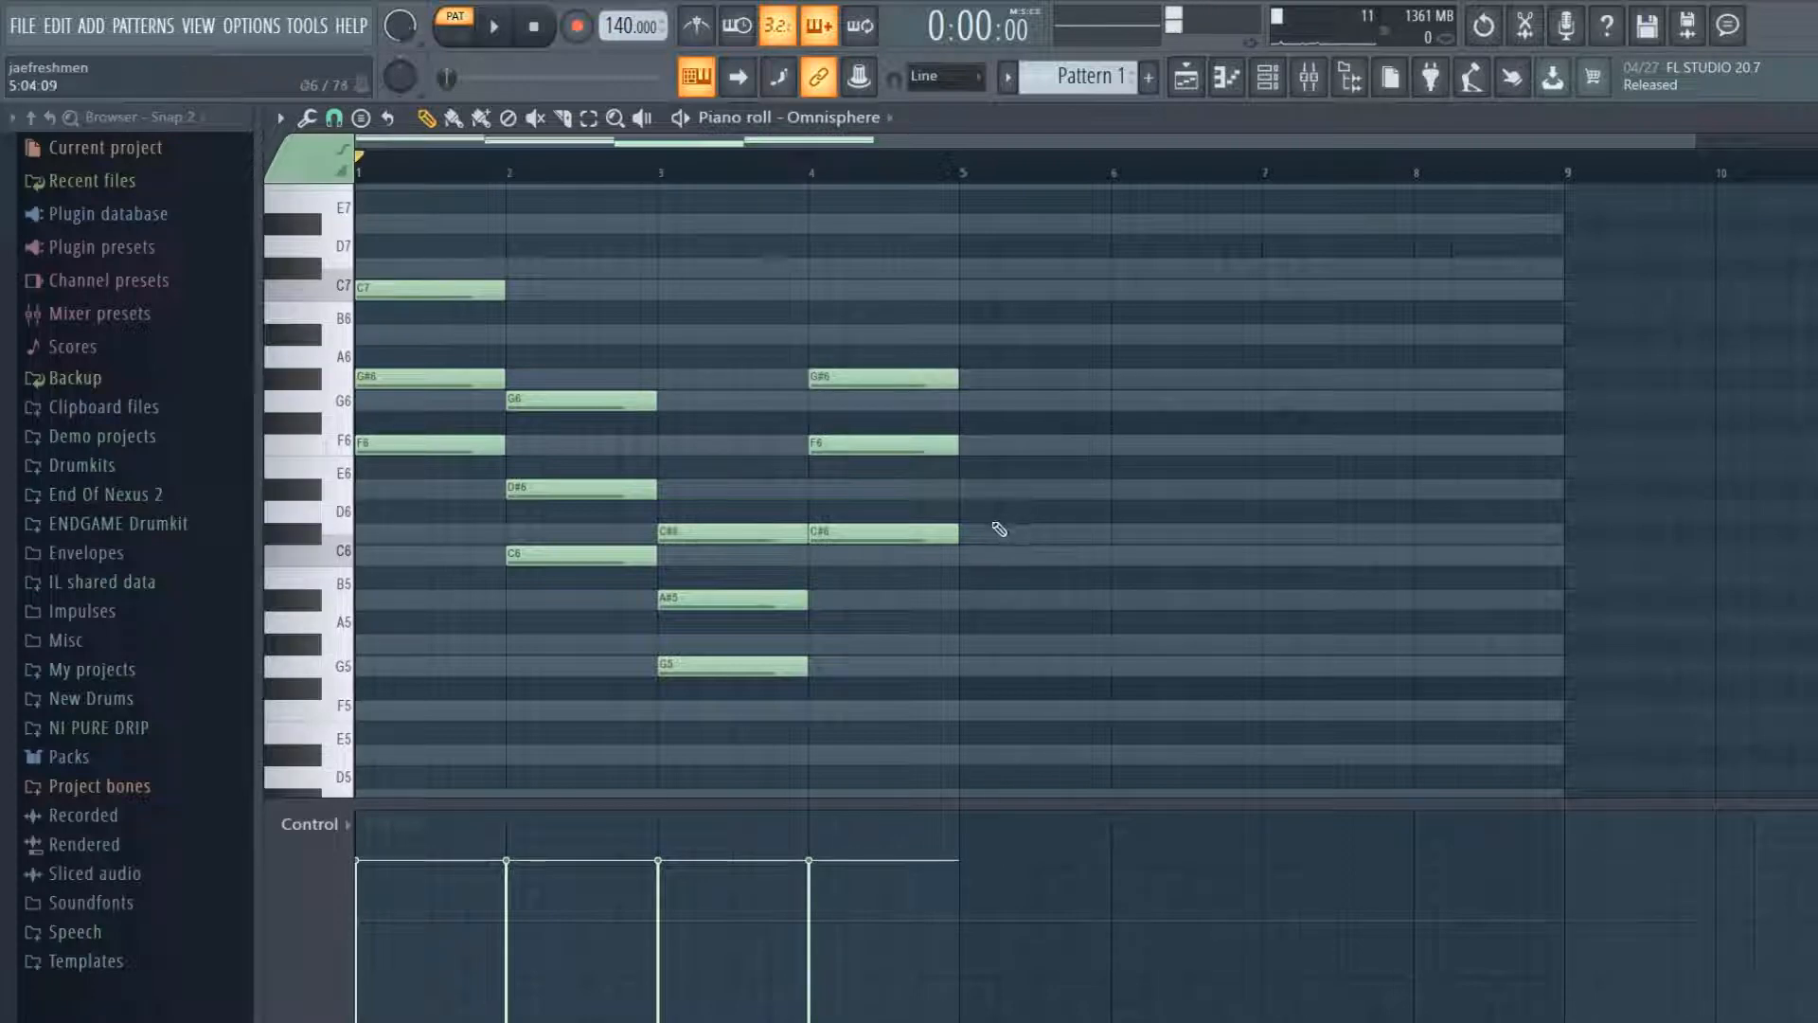
- Randomize the velocity levels of the chord notes and duplicate the four-bar progression into bars 5 to 8, playing it back
key(alt+r)
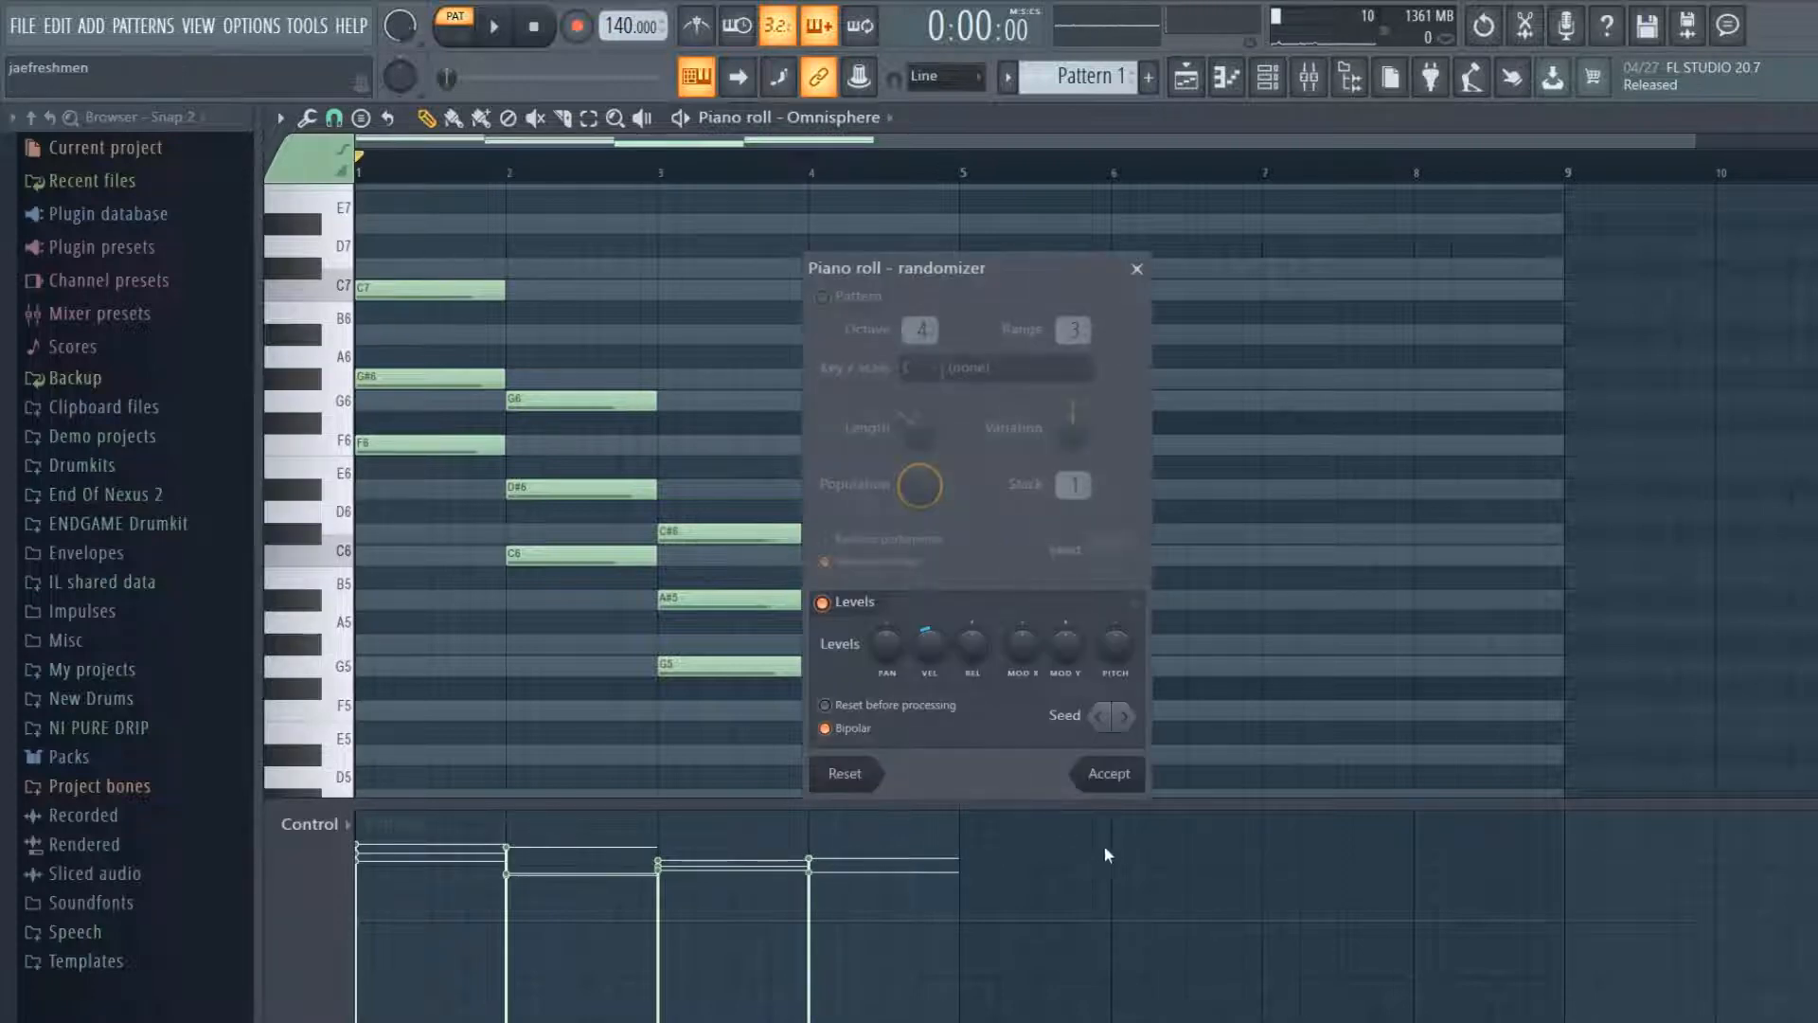
click(1106, 879)
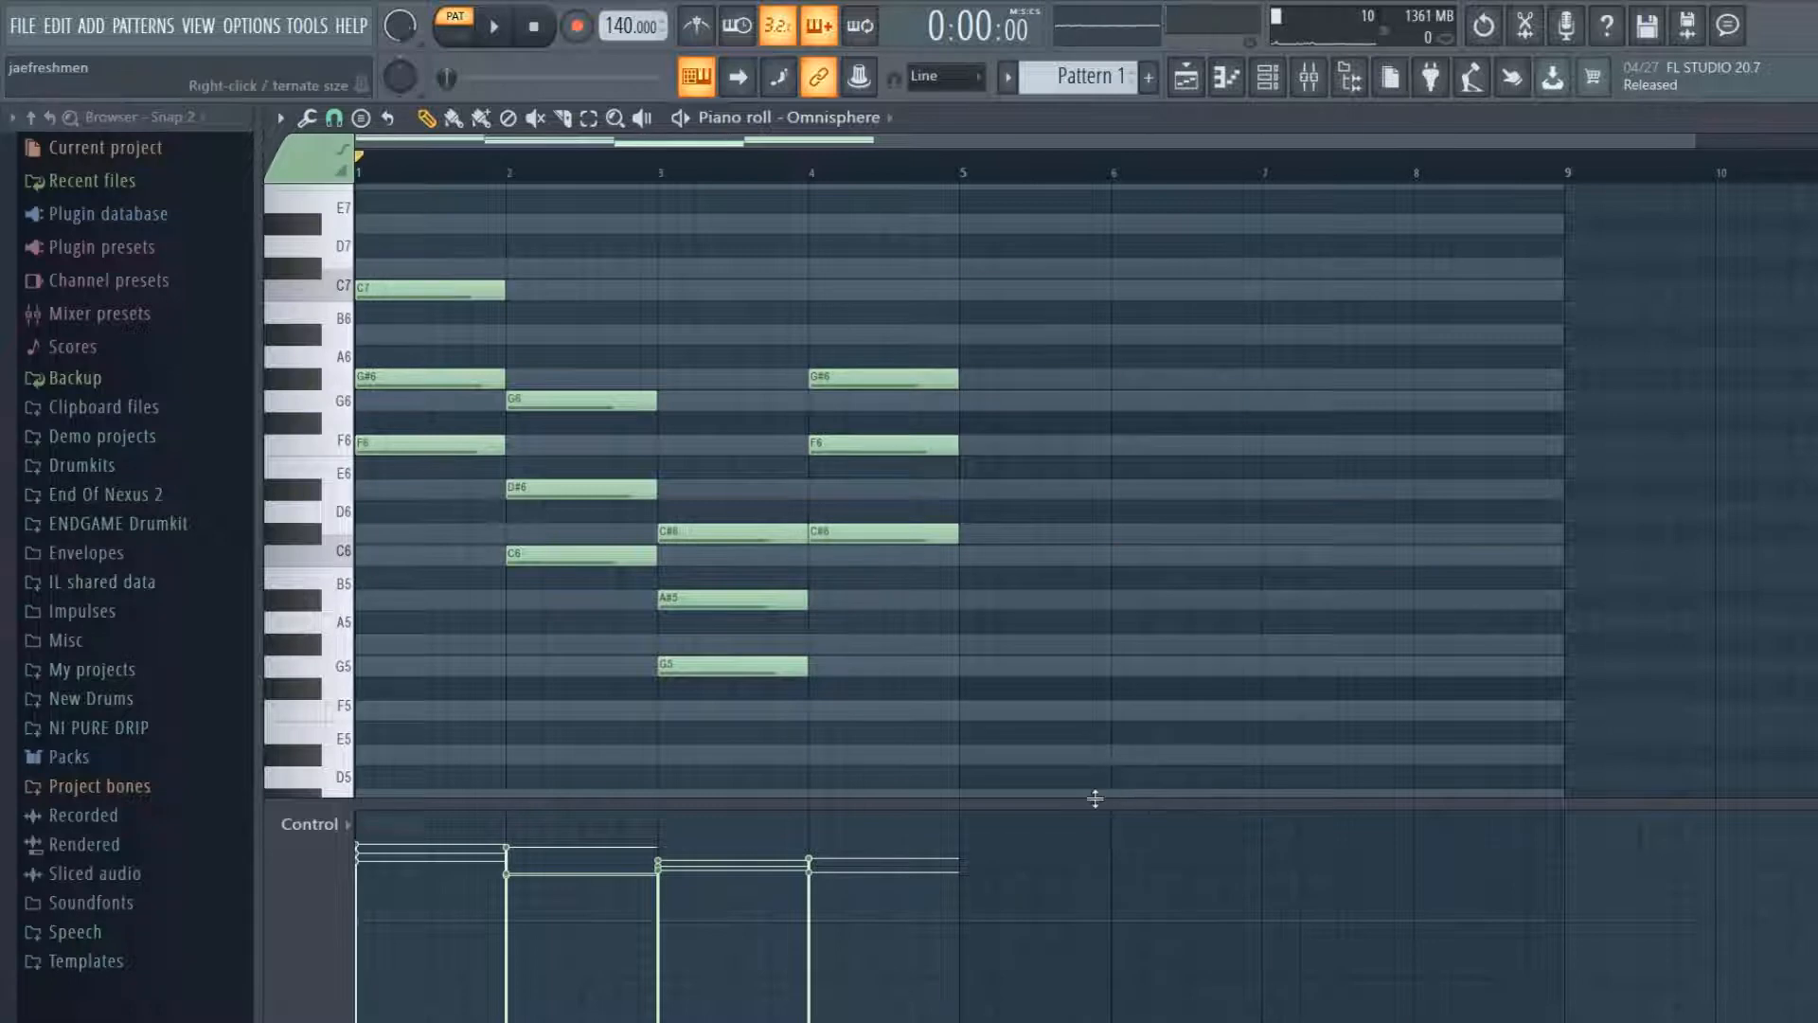
key(ctrl+b)
key(space)
right_click(1064, 696)
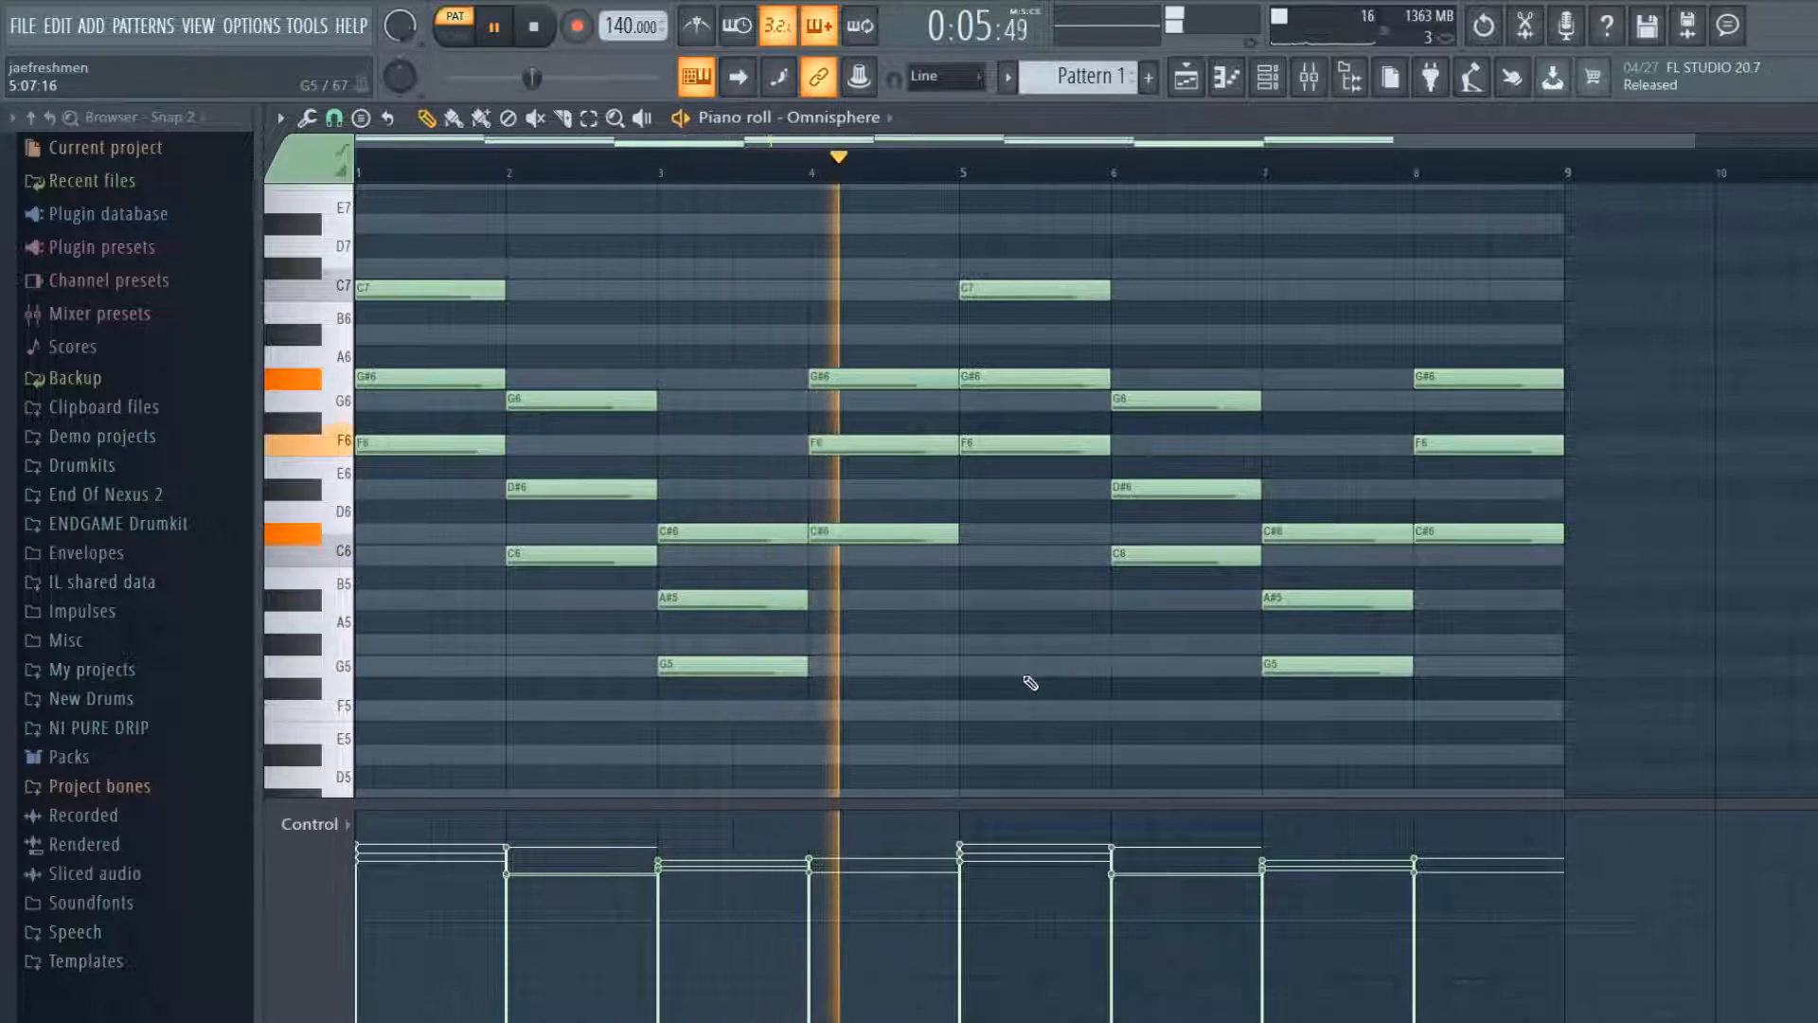
key(space)
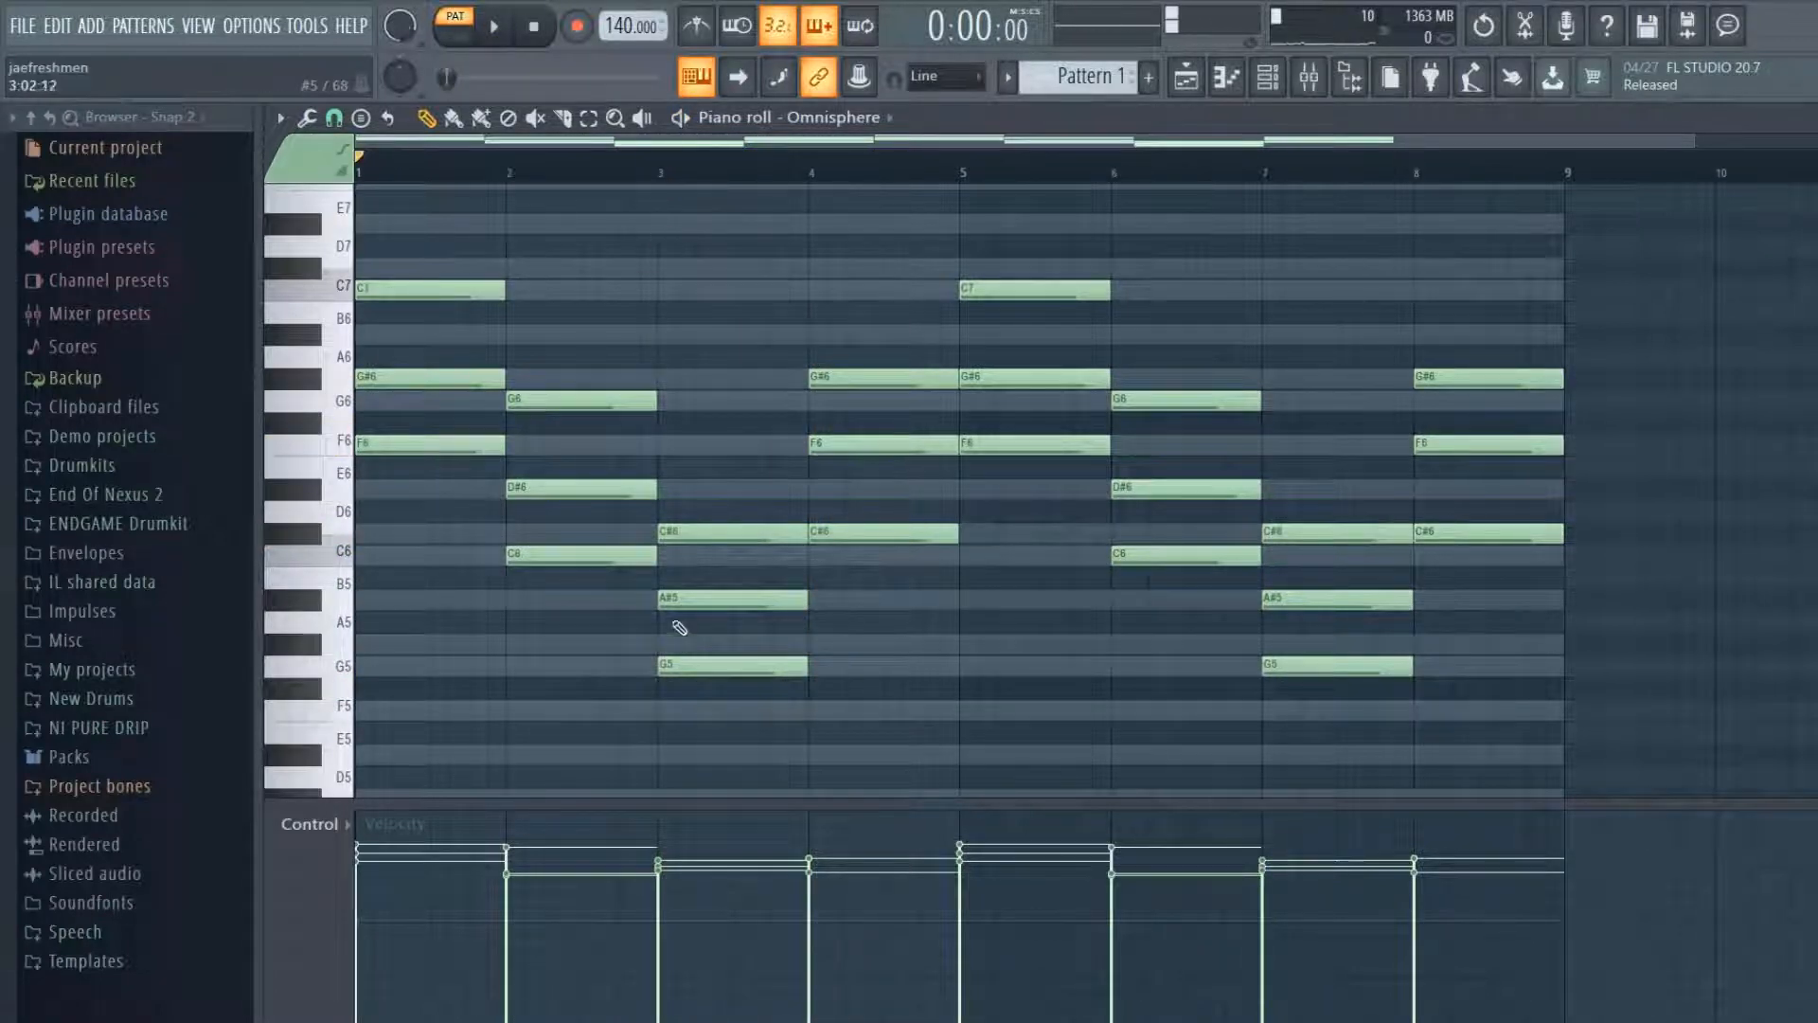
- Raise the top note of the chords in bars 3 and 7 to D#6 while auditioning the pattern
click(724, 540)
drag(724, 538, 714, 490)
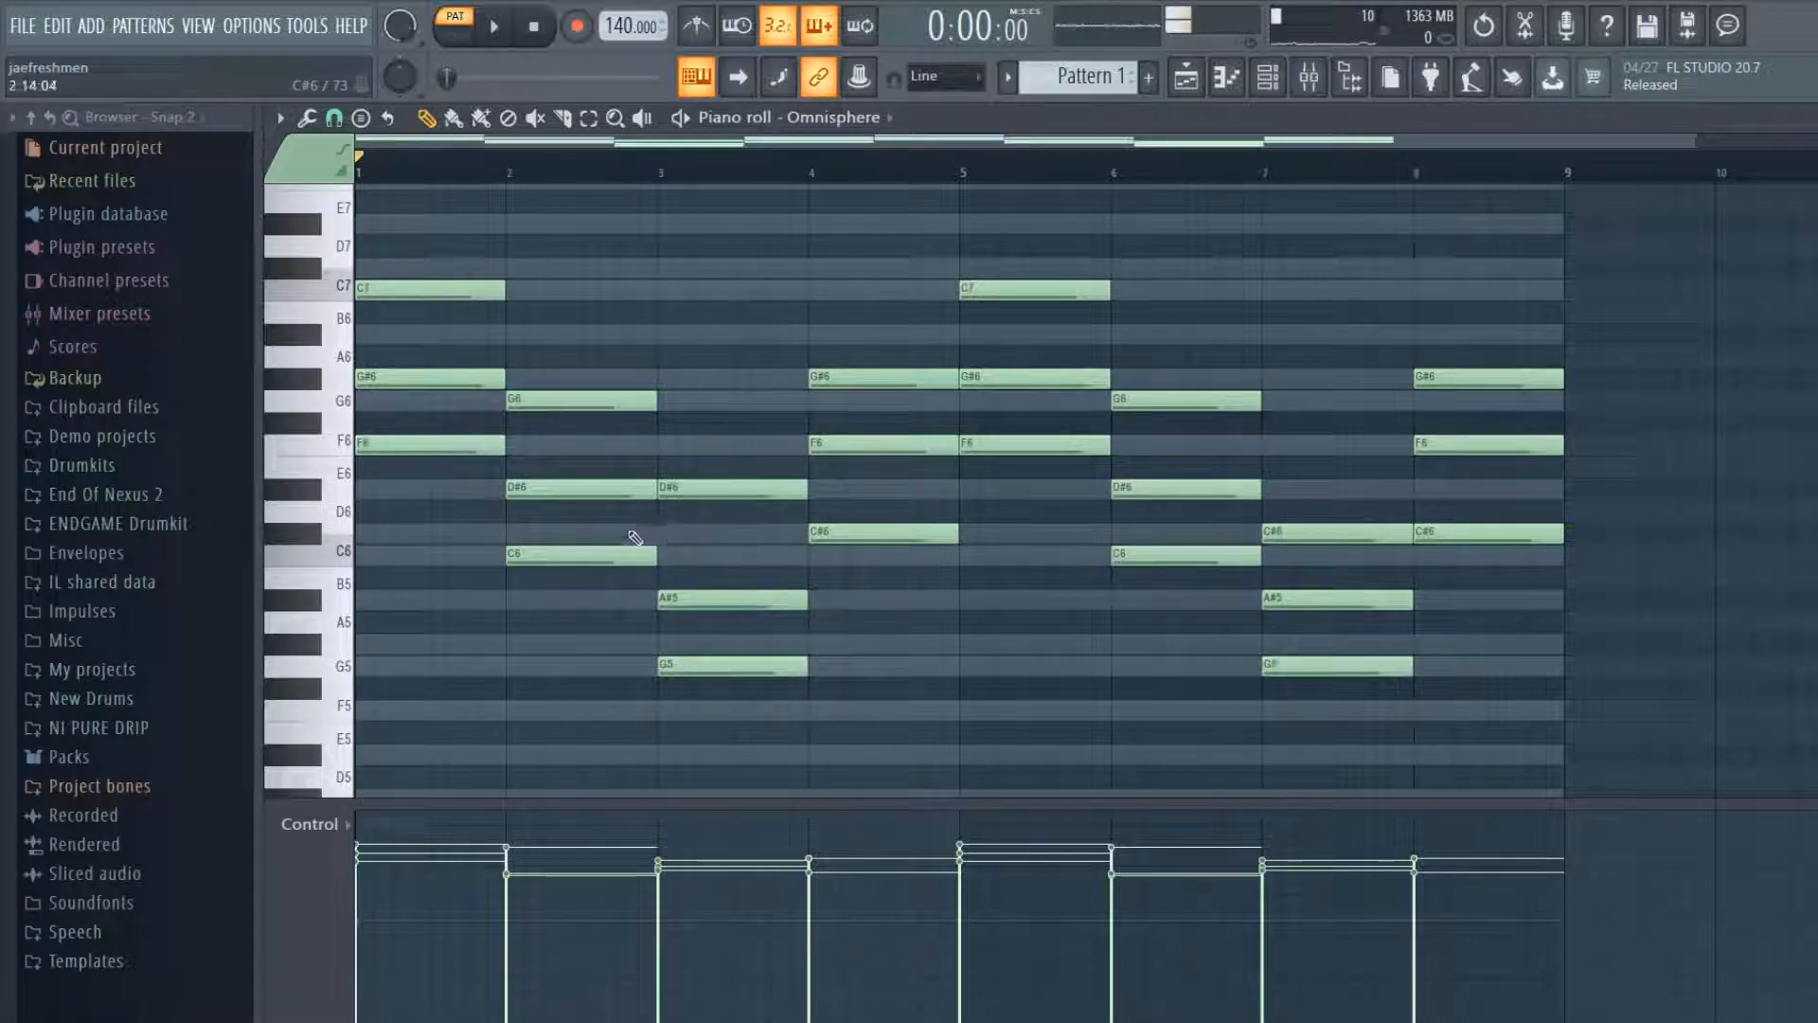
key(space)
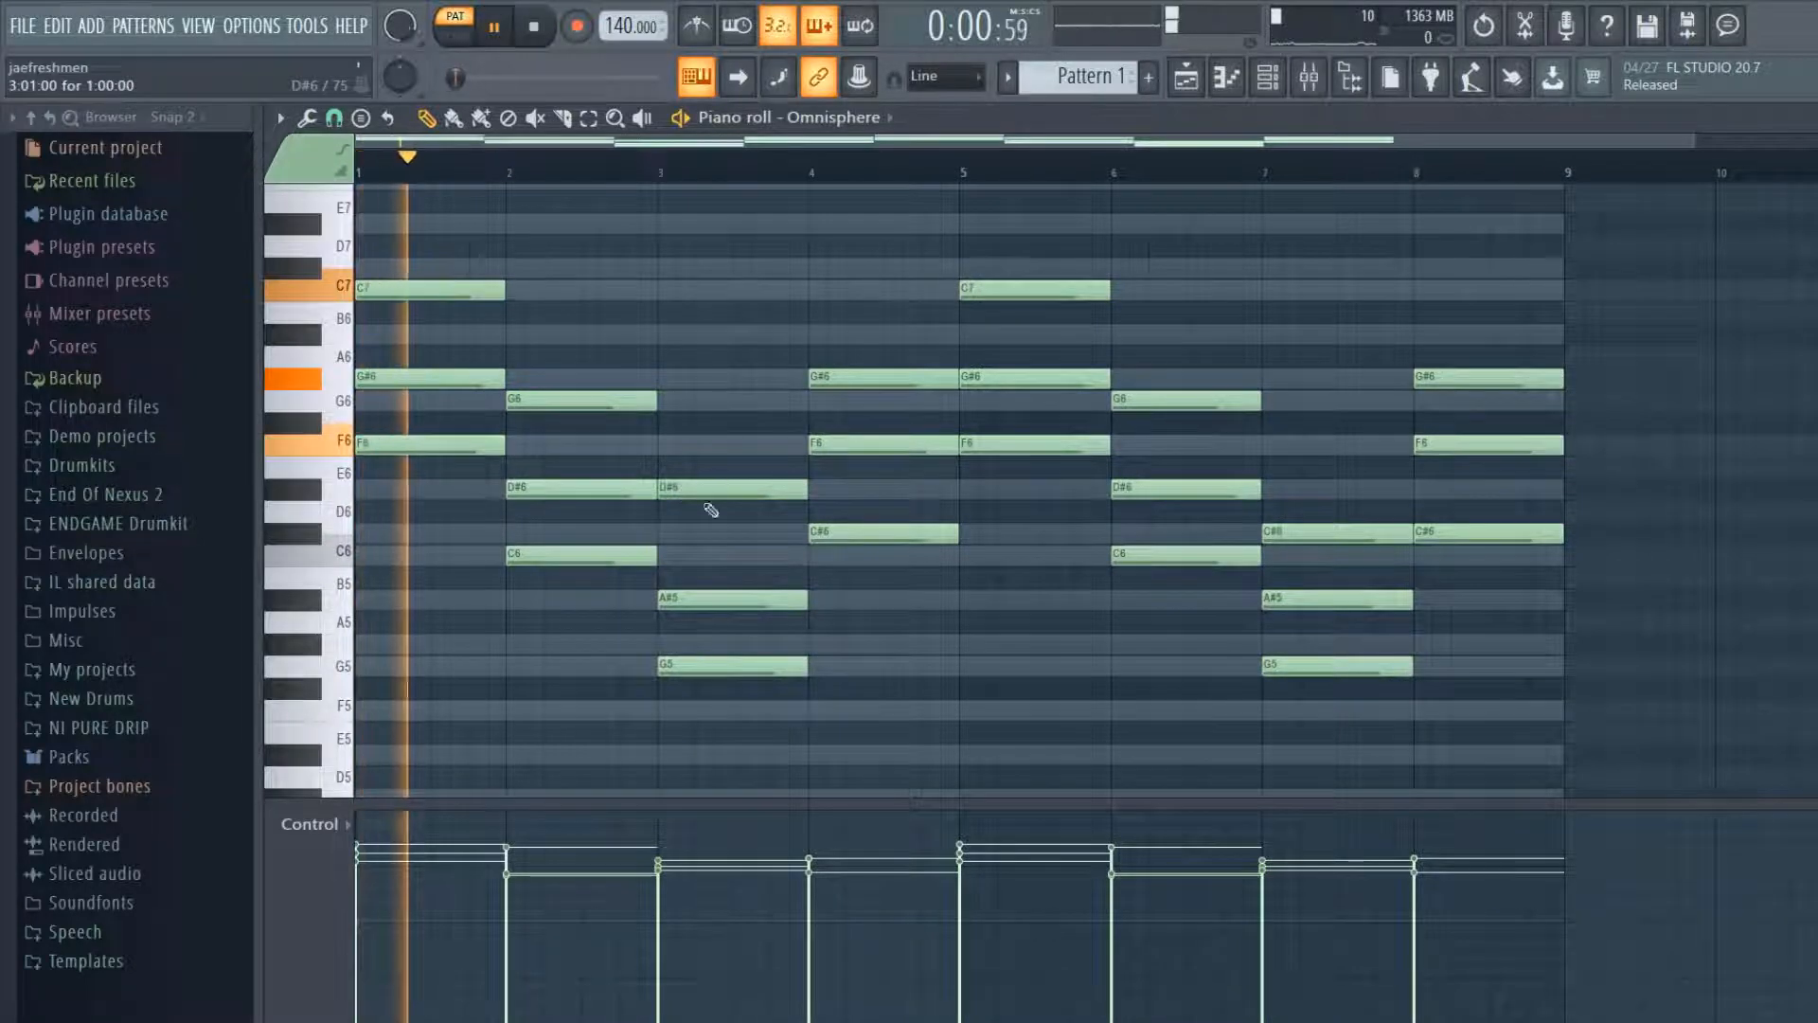
drag(1339, 531, 1338, 486)
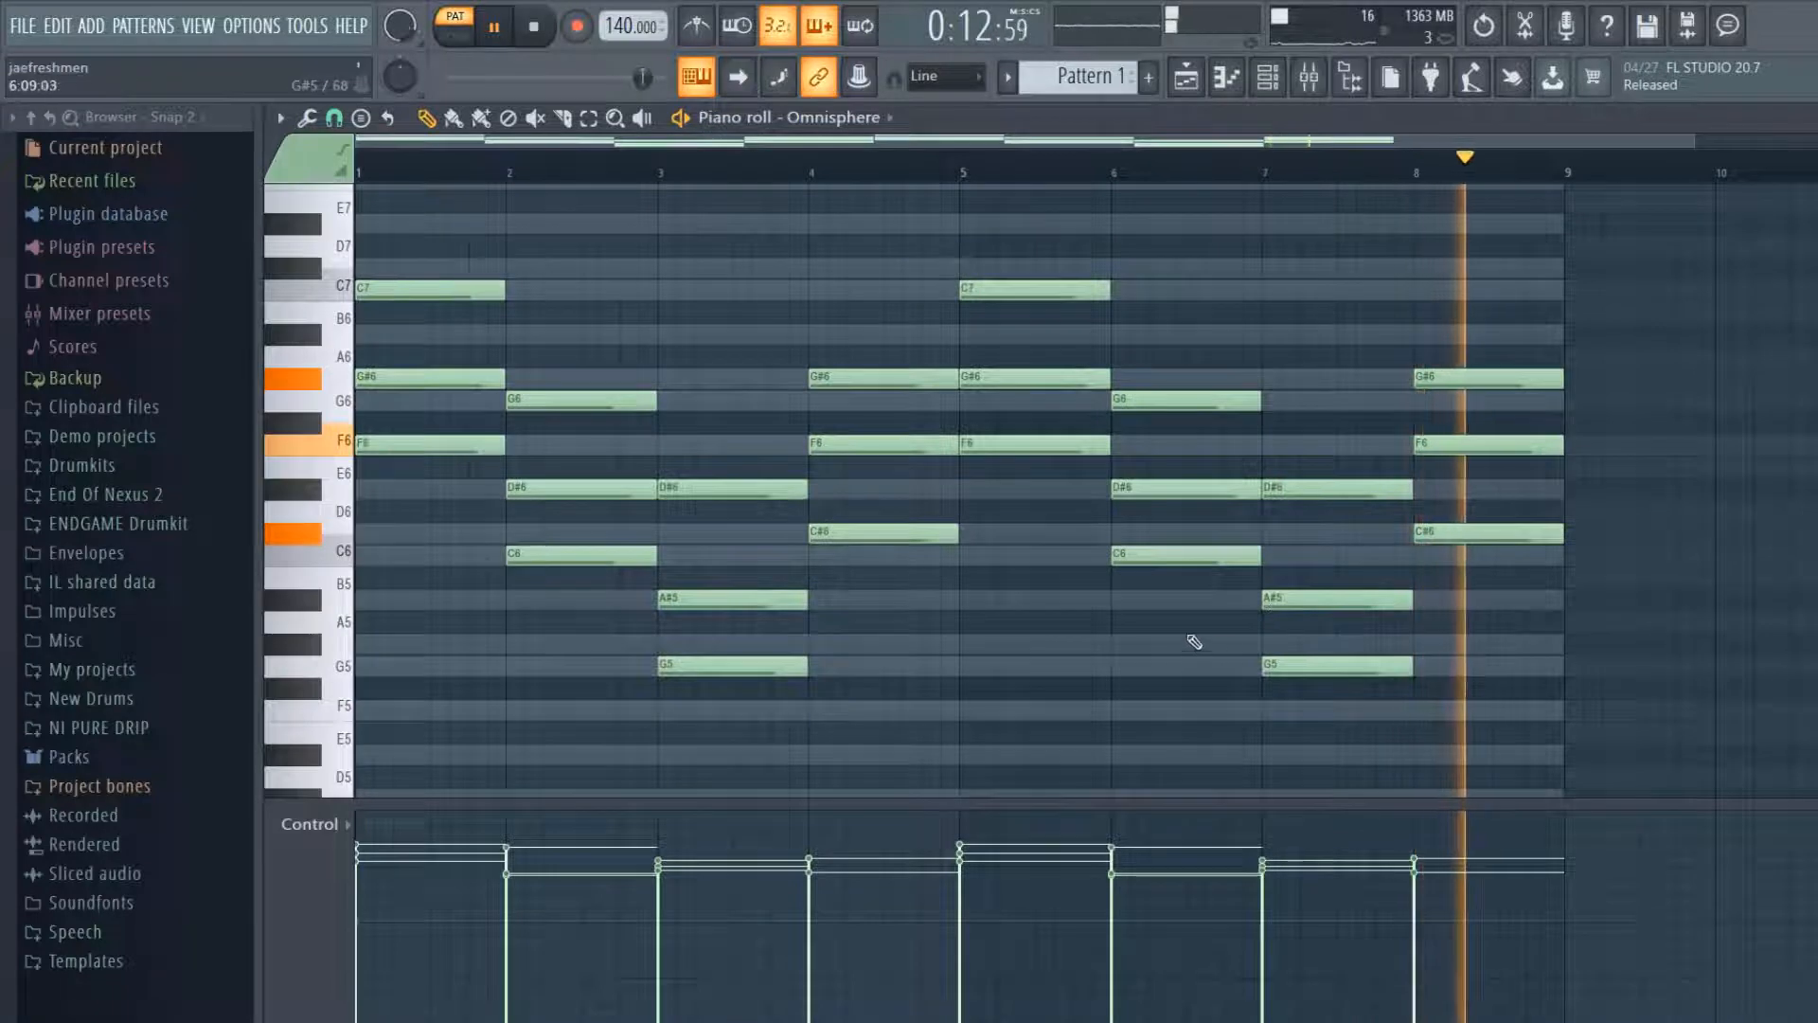
key(space)
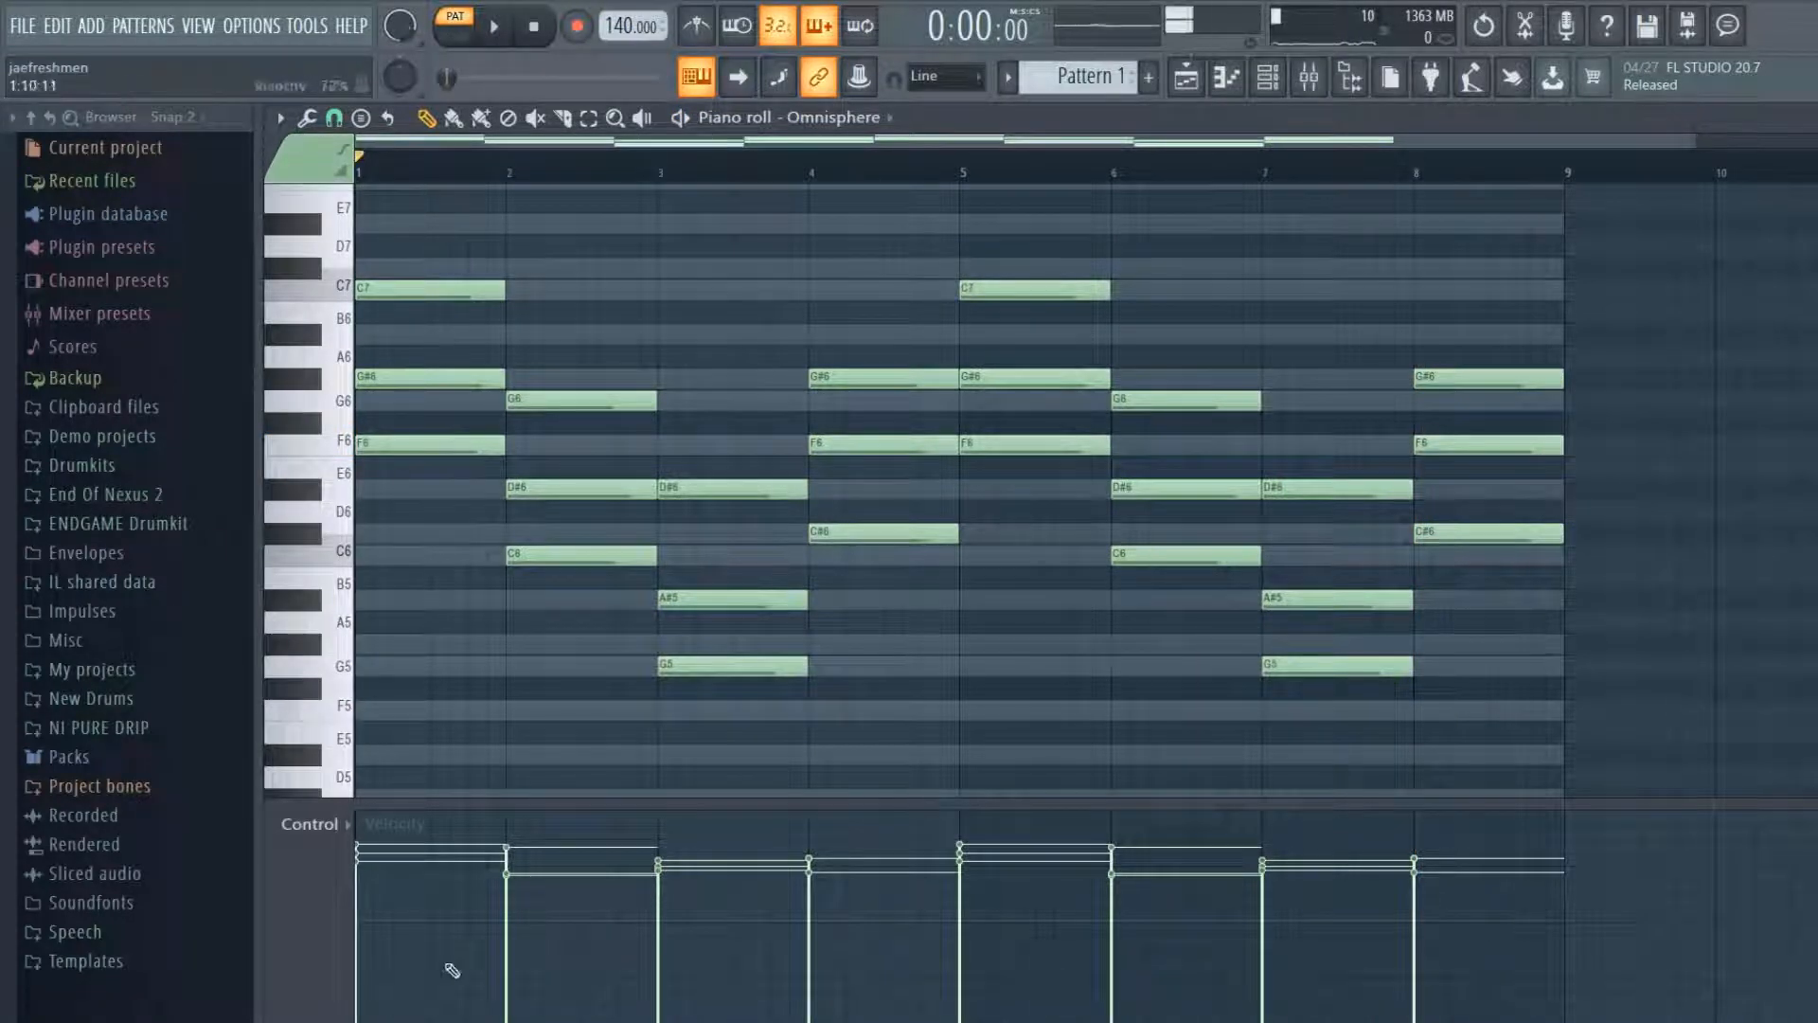
- Lower the middle note of the chords in bars 3 and 7 to G#5, auditioning the pattern in between
click(700, 598)
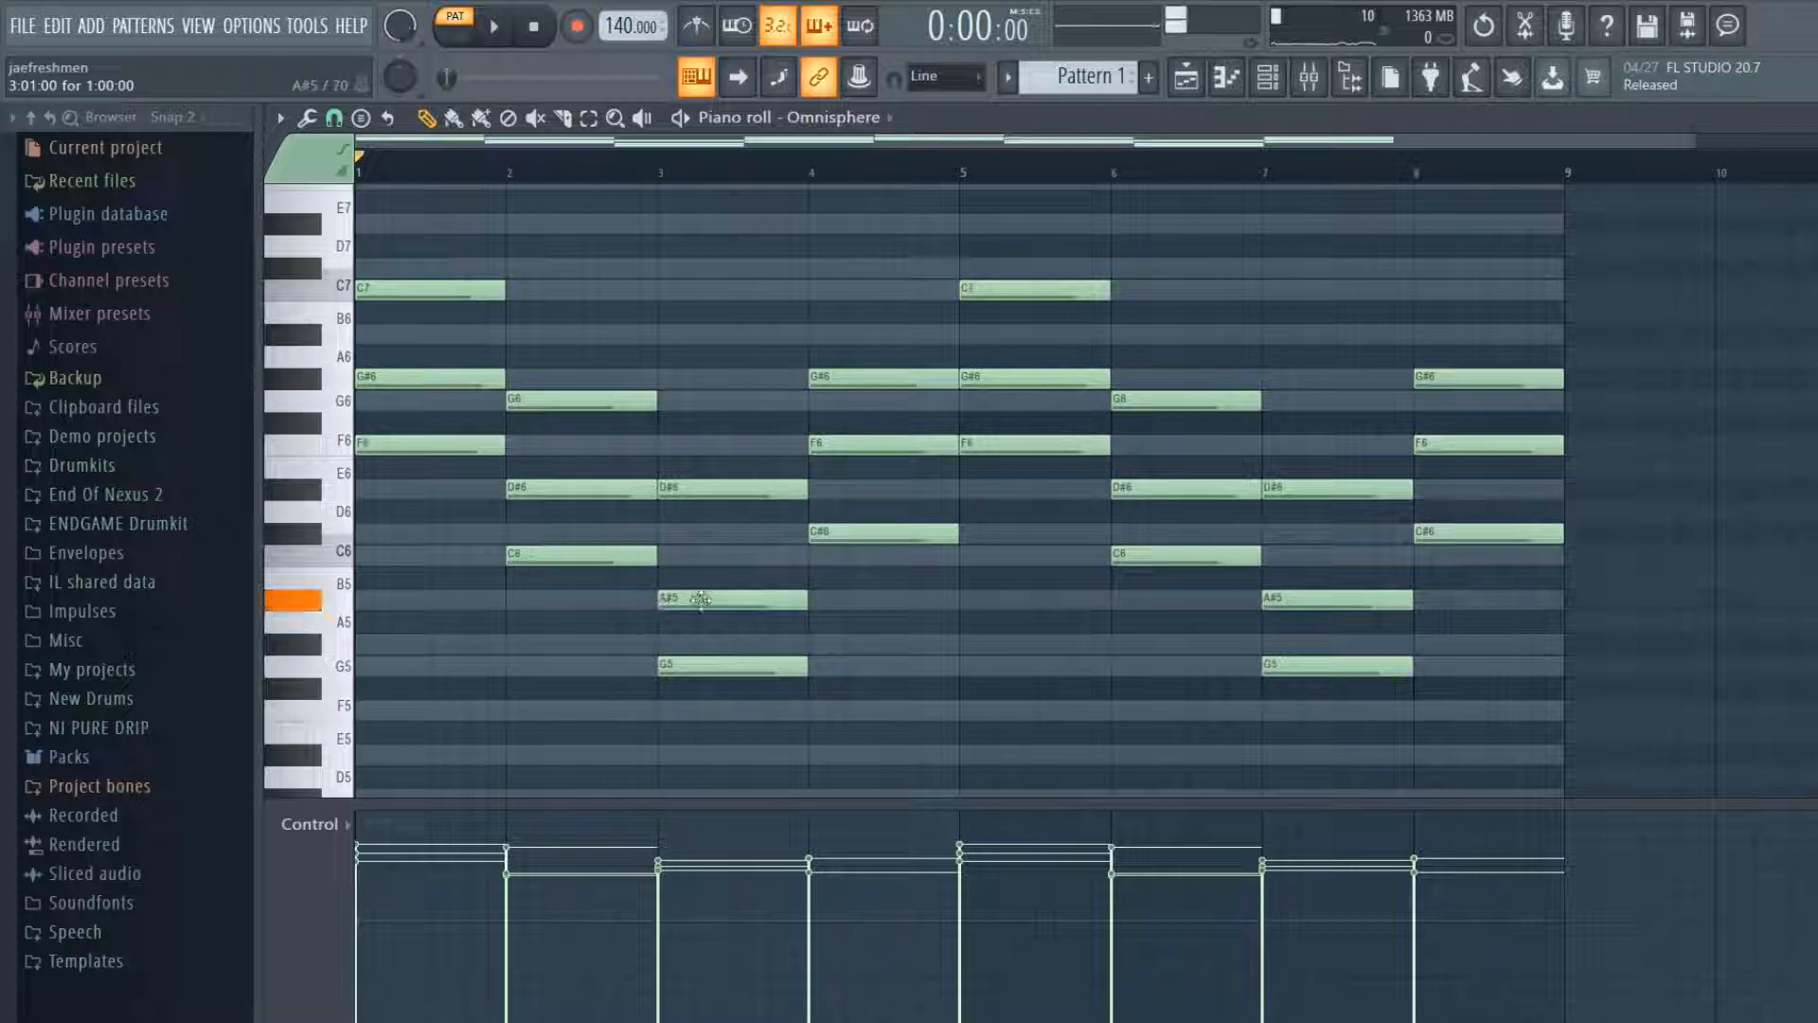
drag(700, 598, 692, 652)
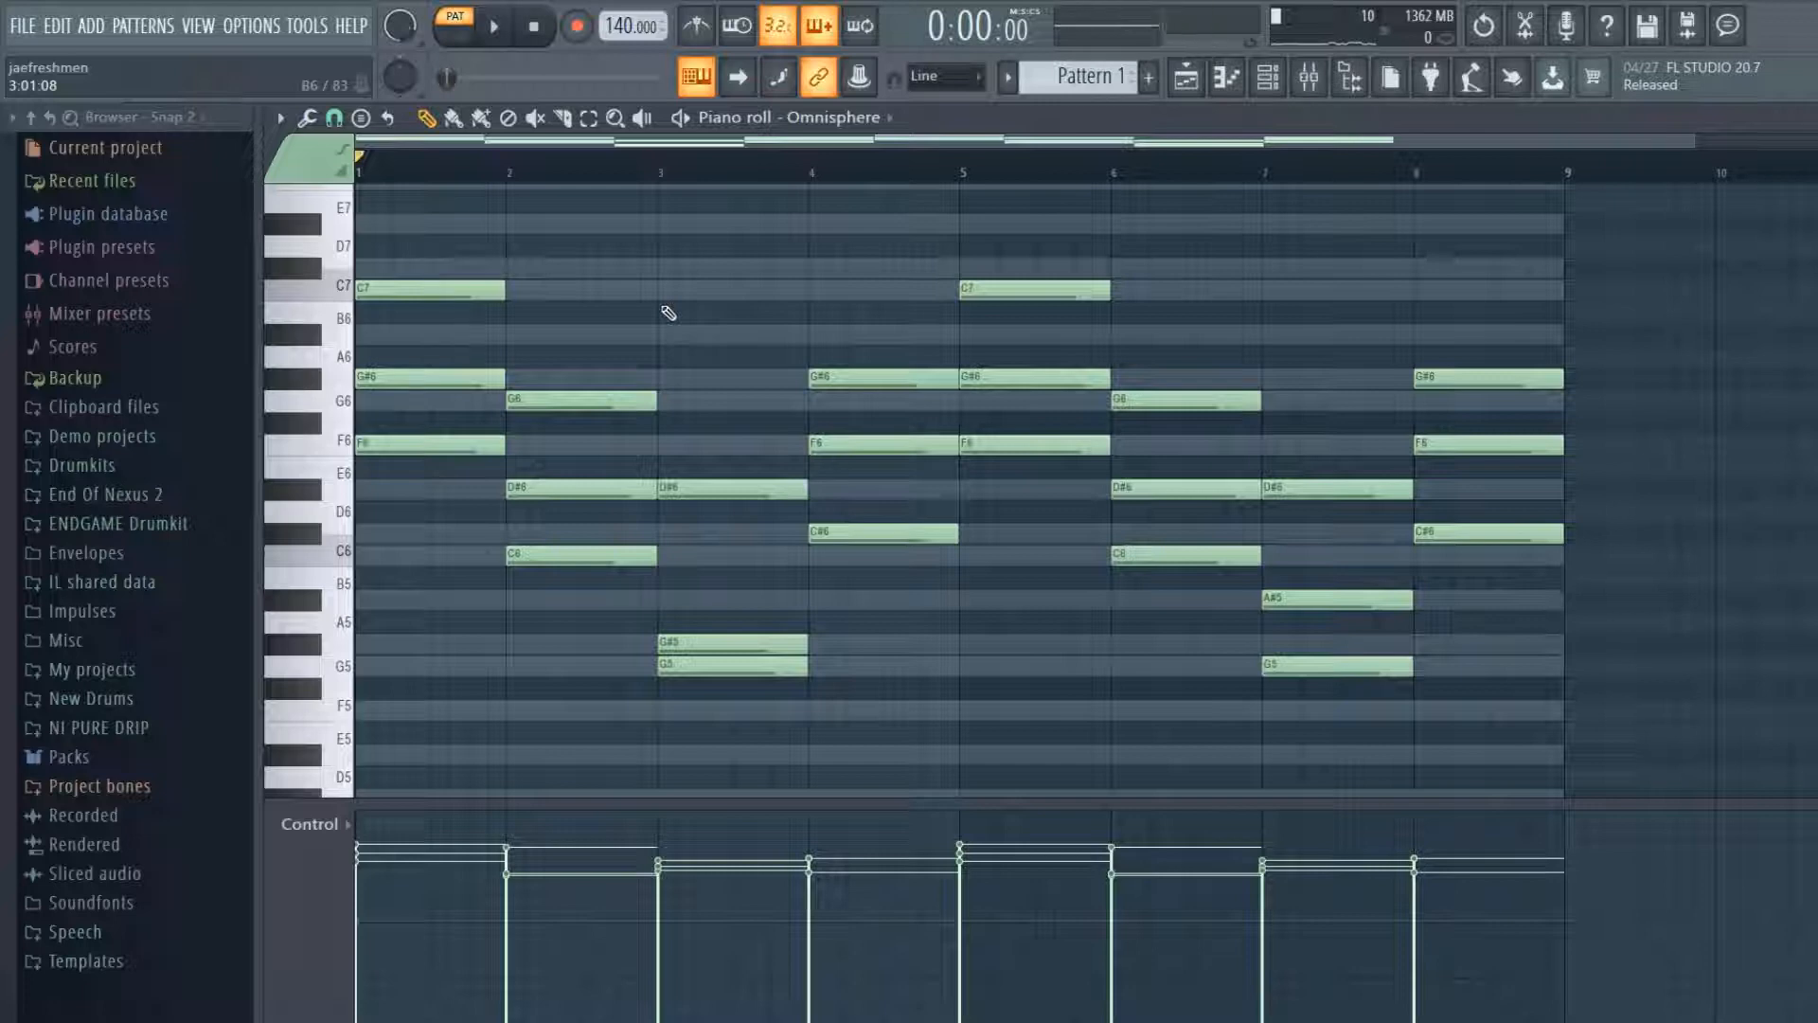
key(space)
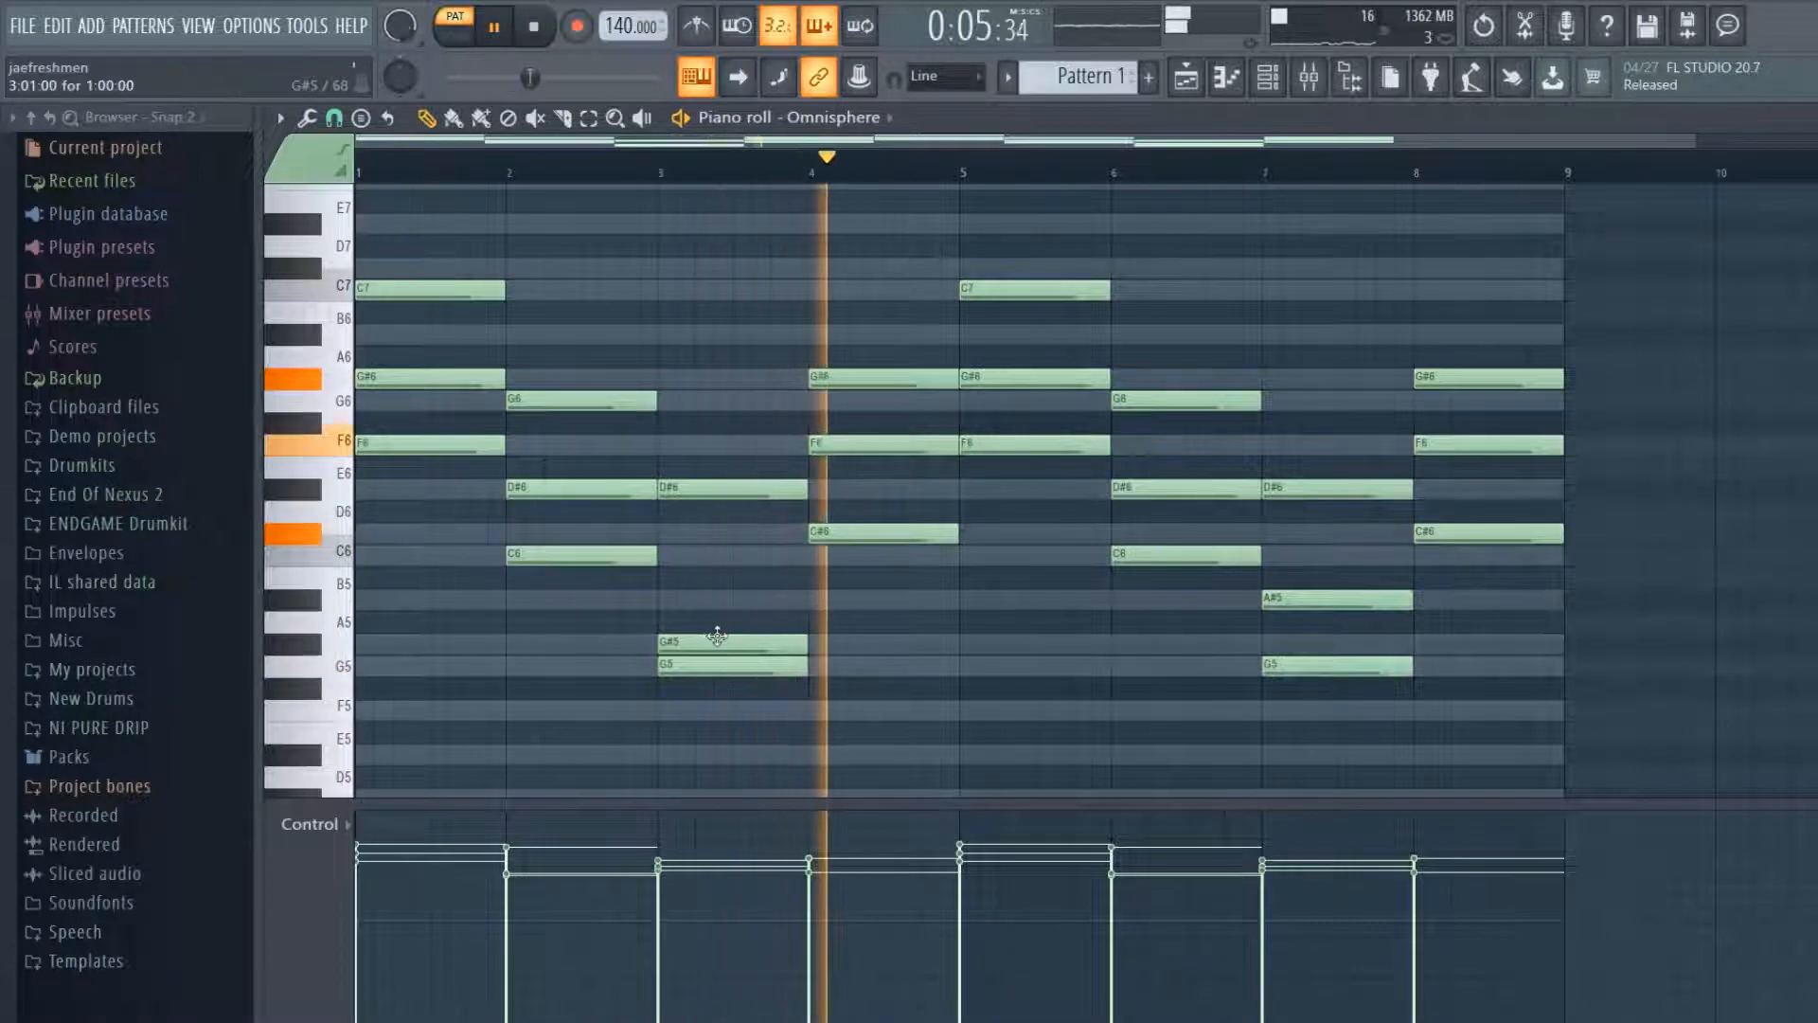
key(space)
right_click(1287, 598)
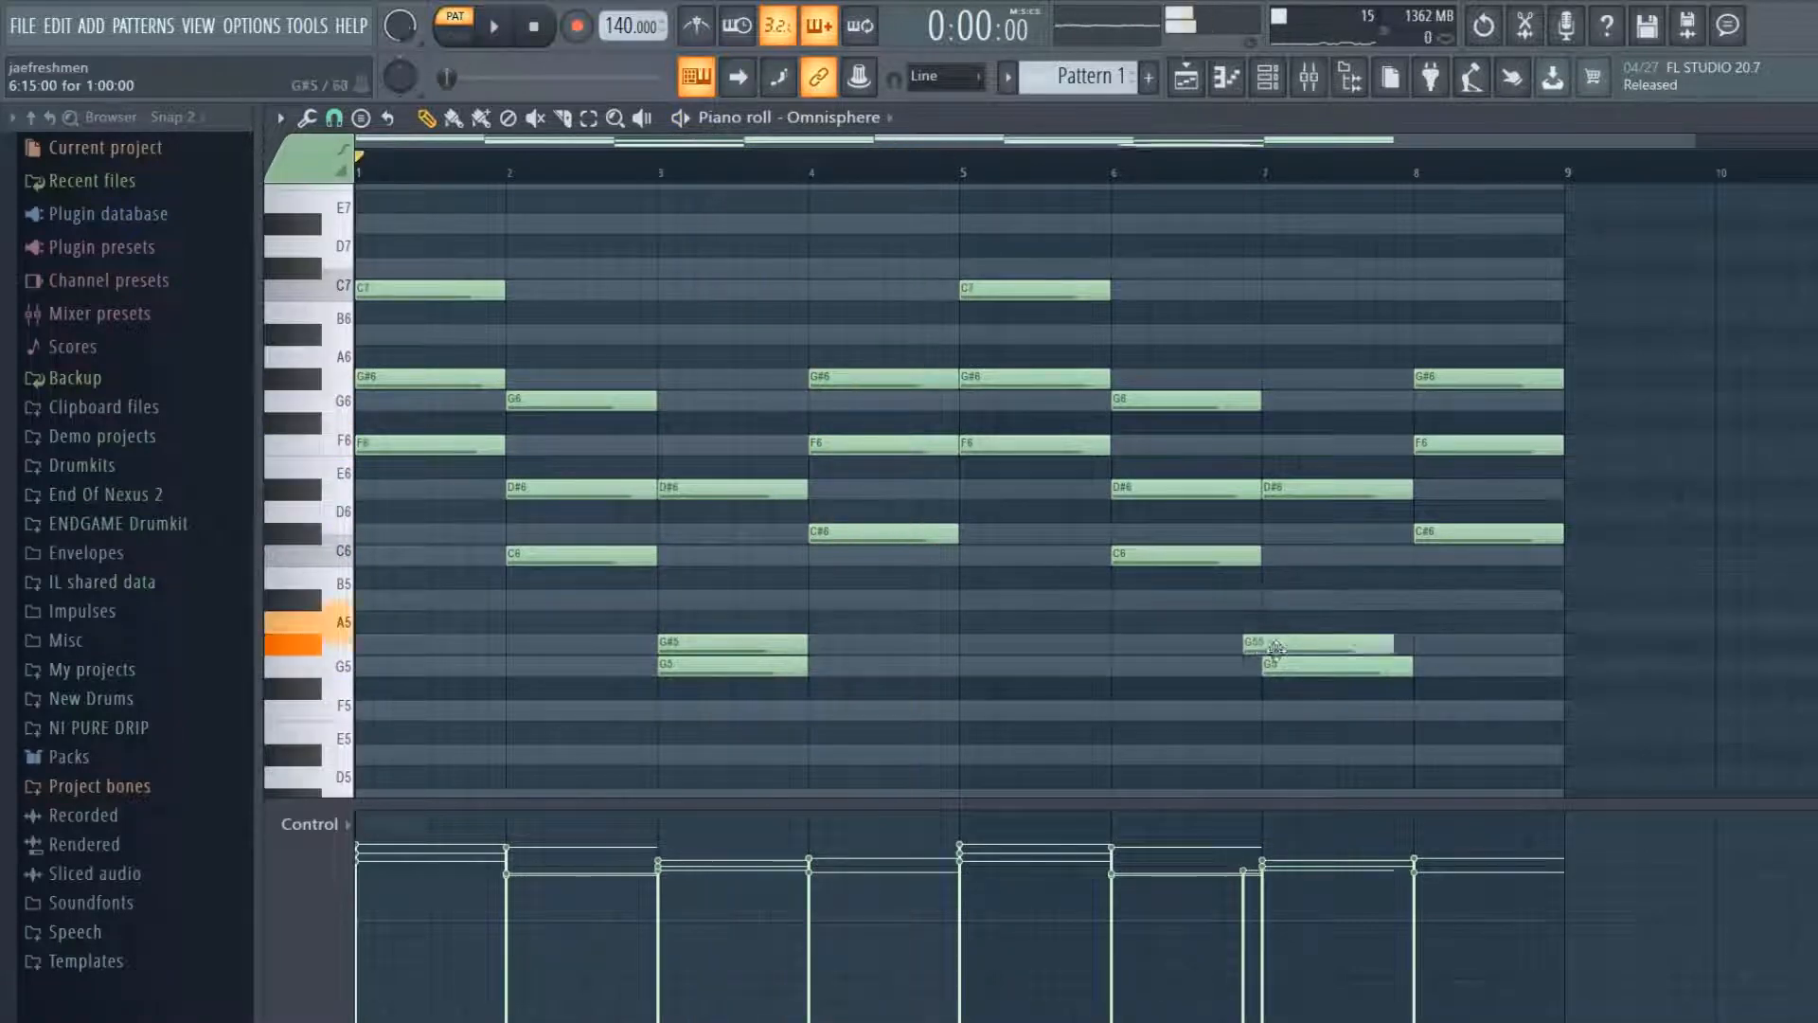
click(1294, 644)
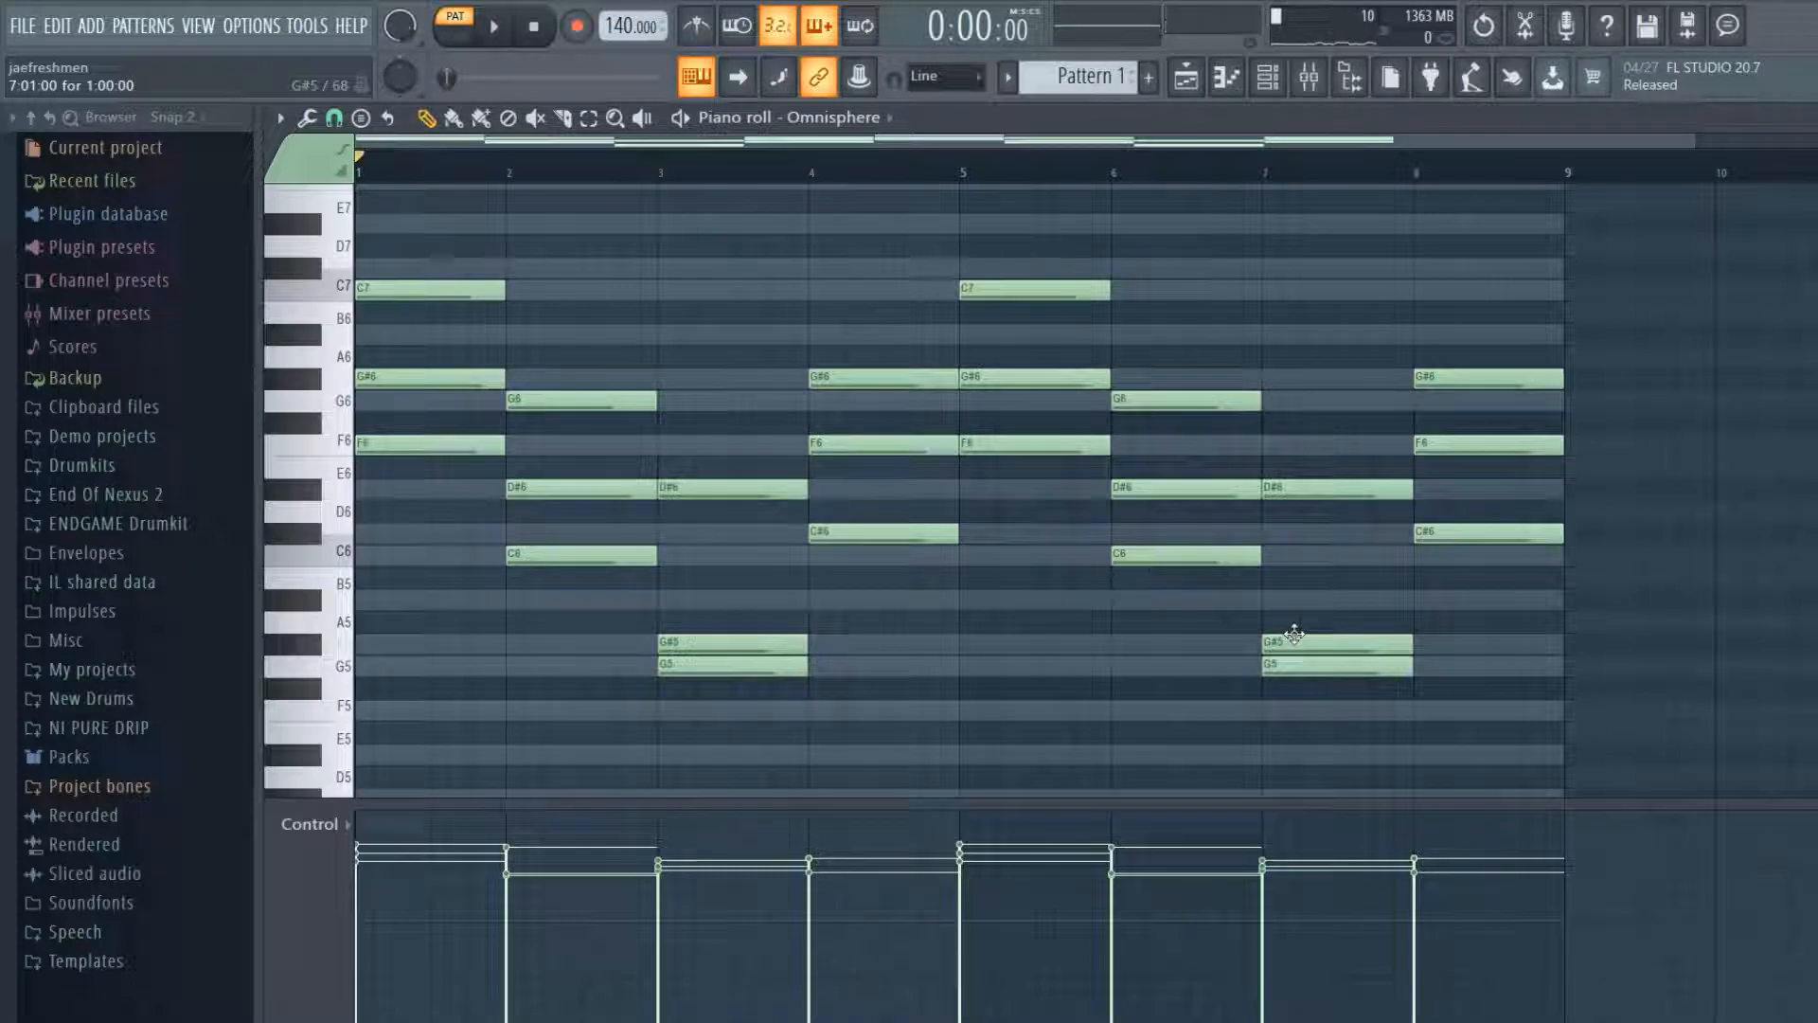
- Copy the lowest note of each of the eight chords one octave down as a bass layer, and play the pattern
click(588, 118)
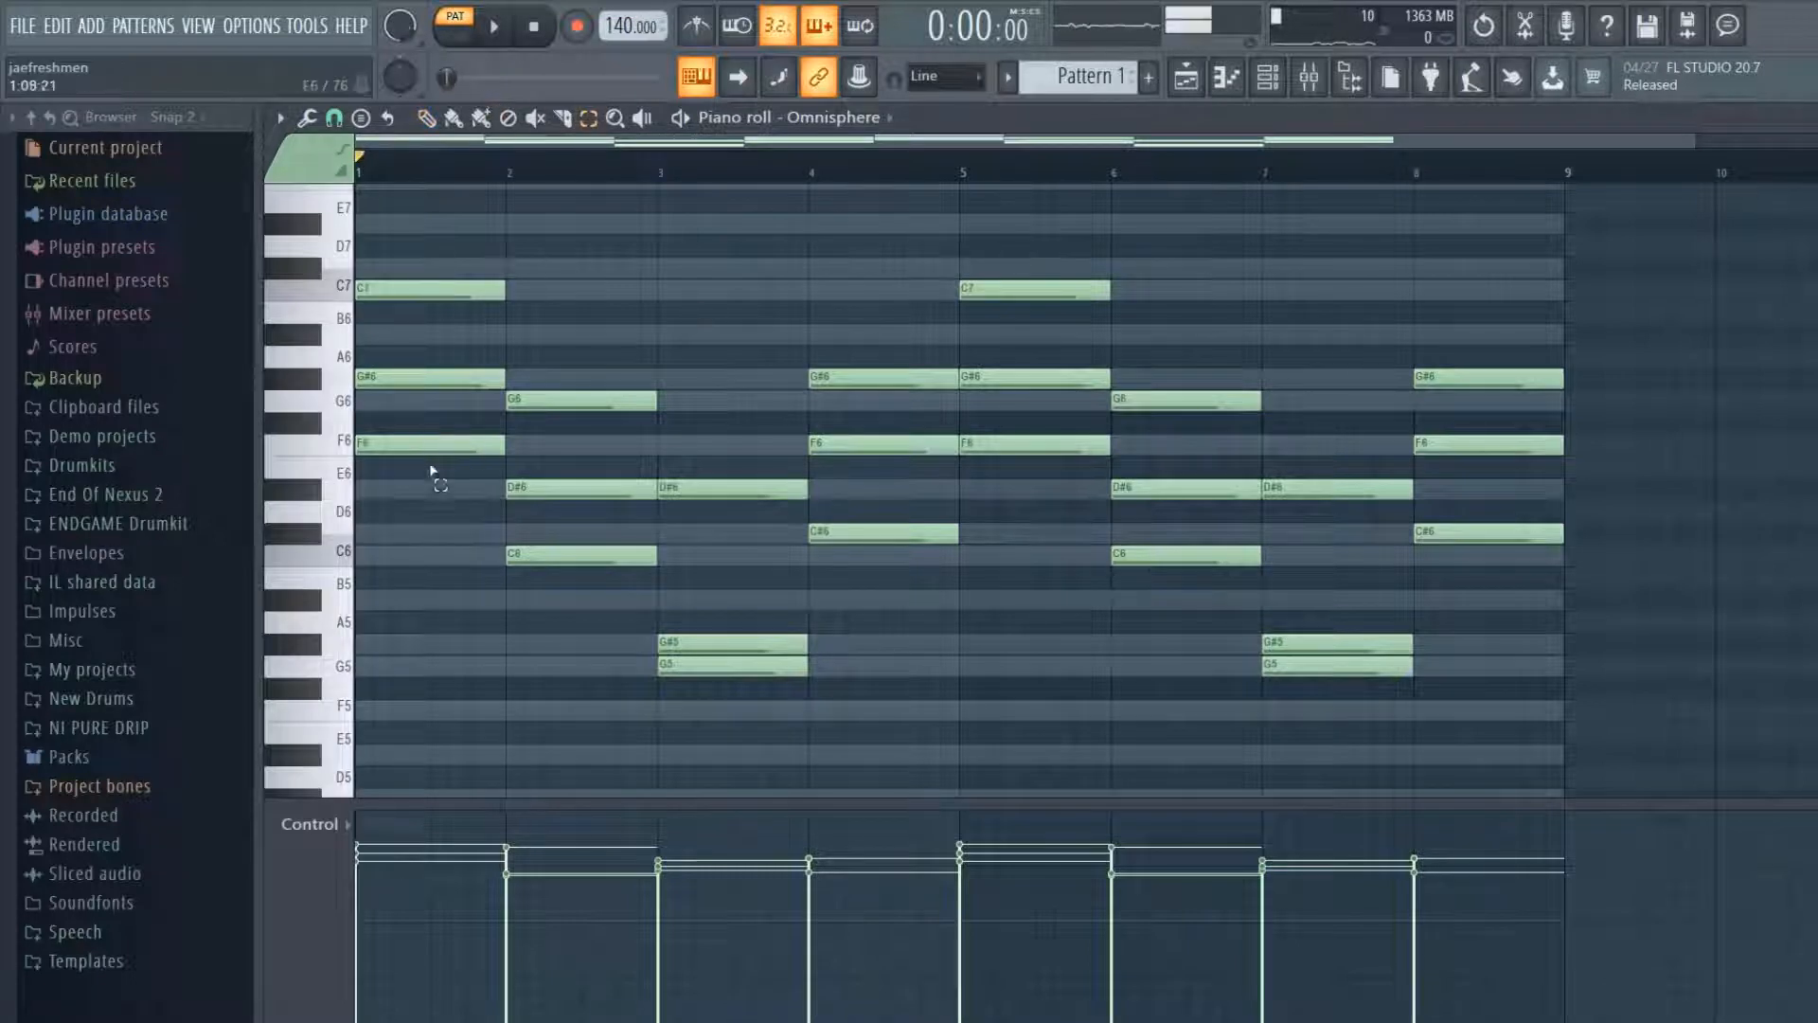
click(416, 443)
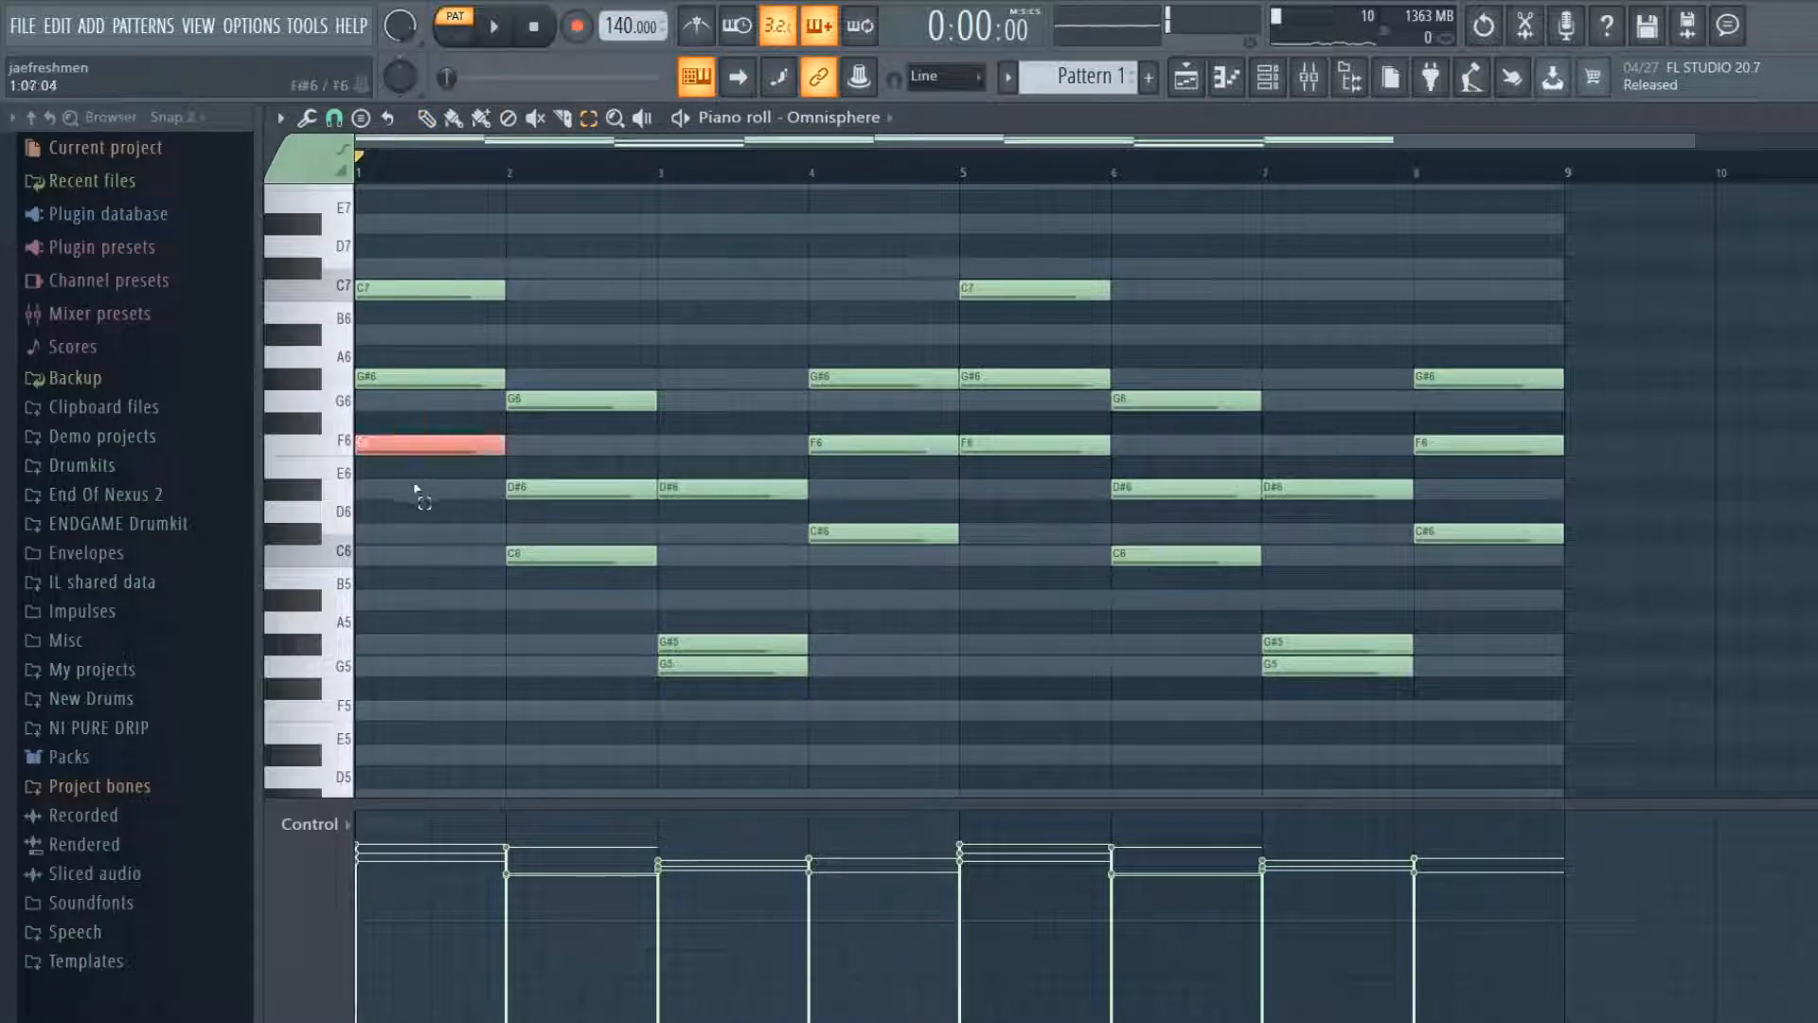
shift+click(537, 555)
shift+click(748, 675)
shift+click(880, 532)
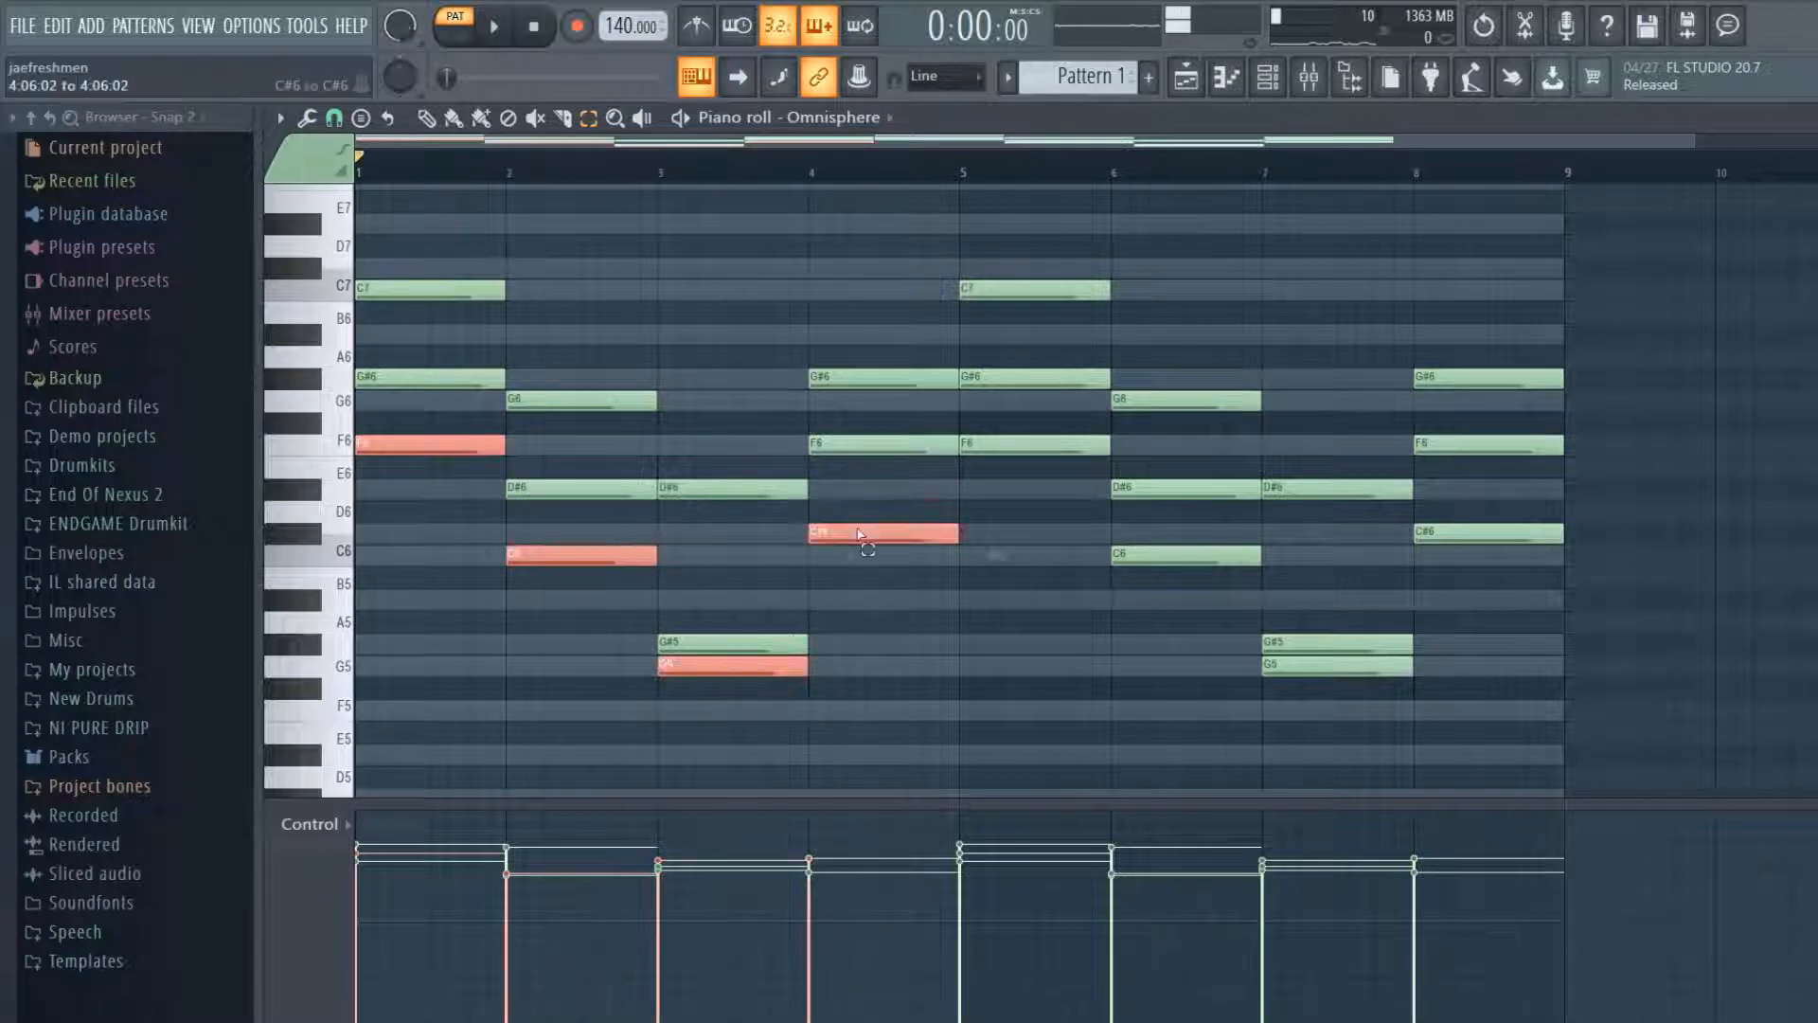
shift+click(1043, 445)
shift+click(1169, 557)
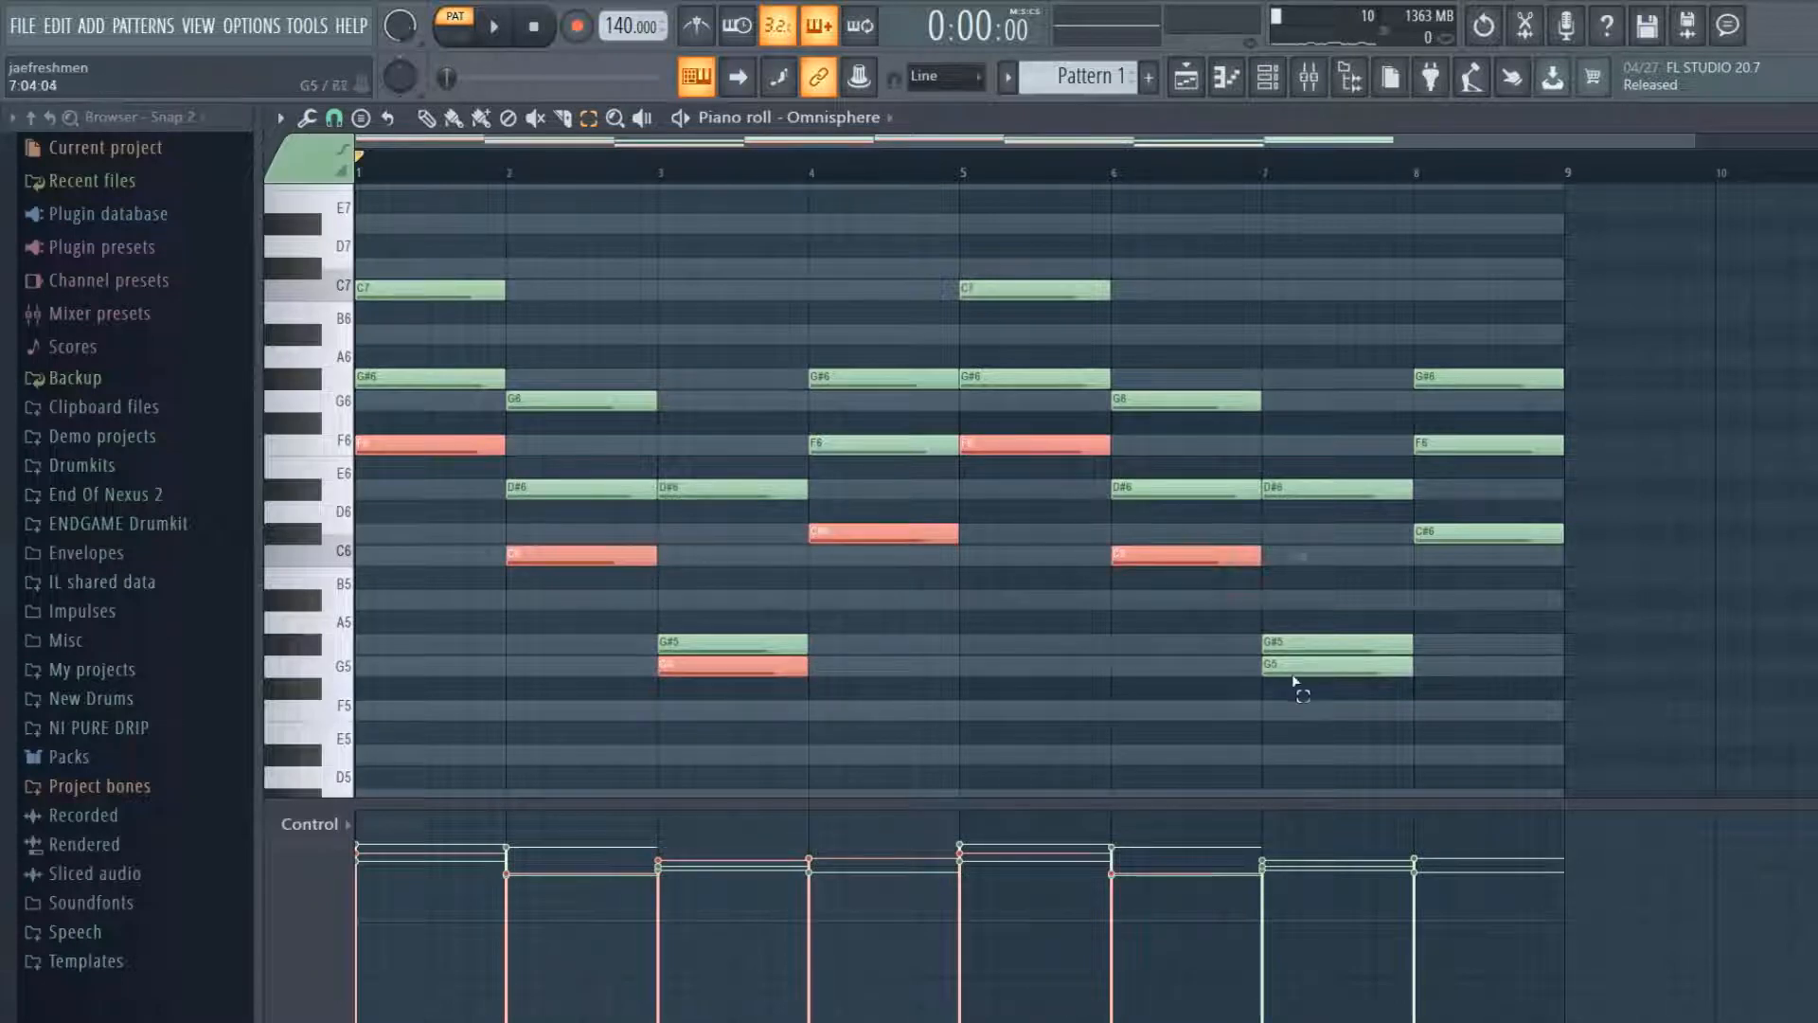
shift+click(1307, 665)
shift+click(1515, 532)
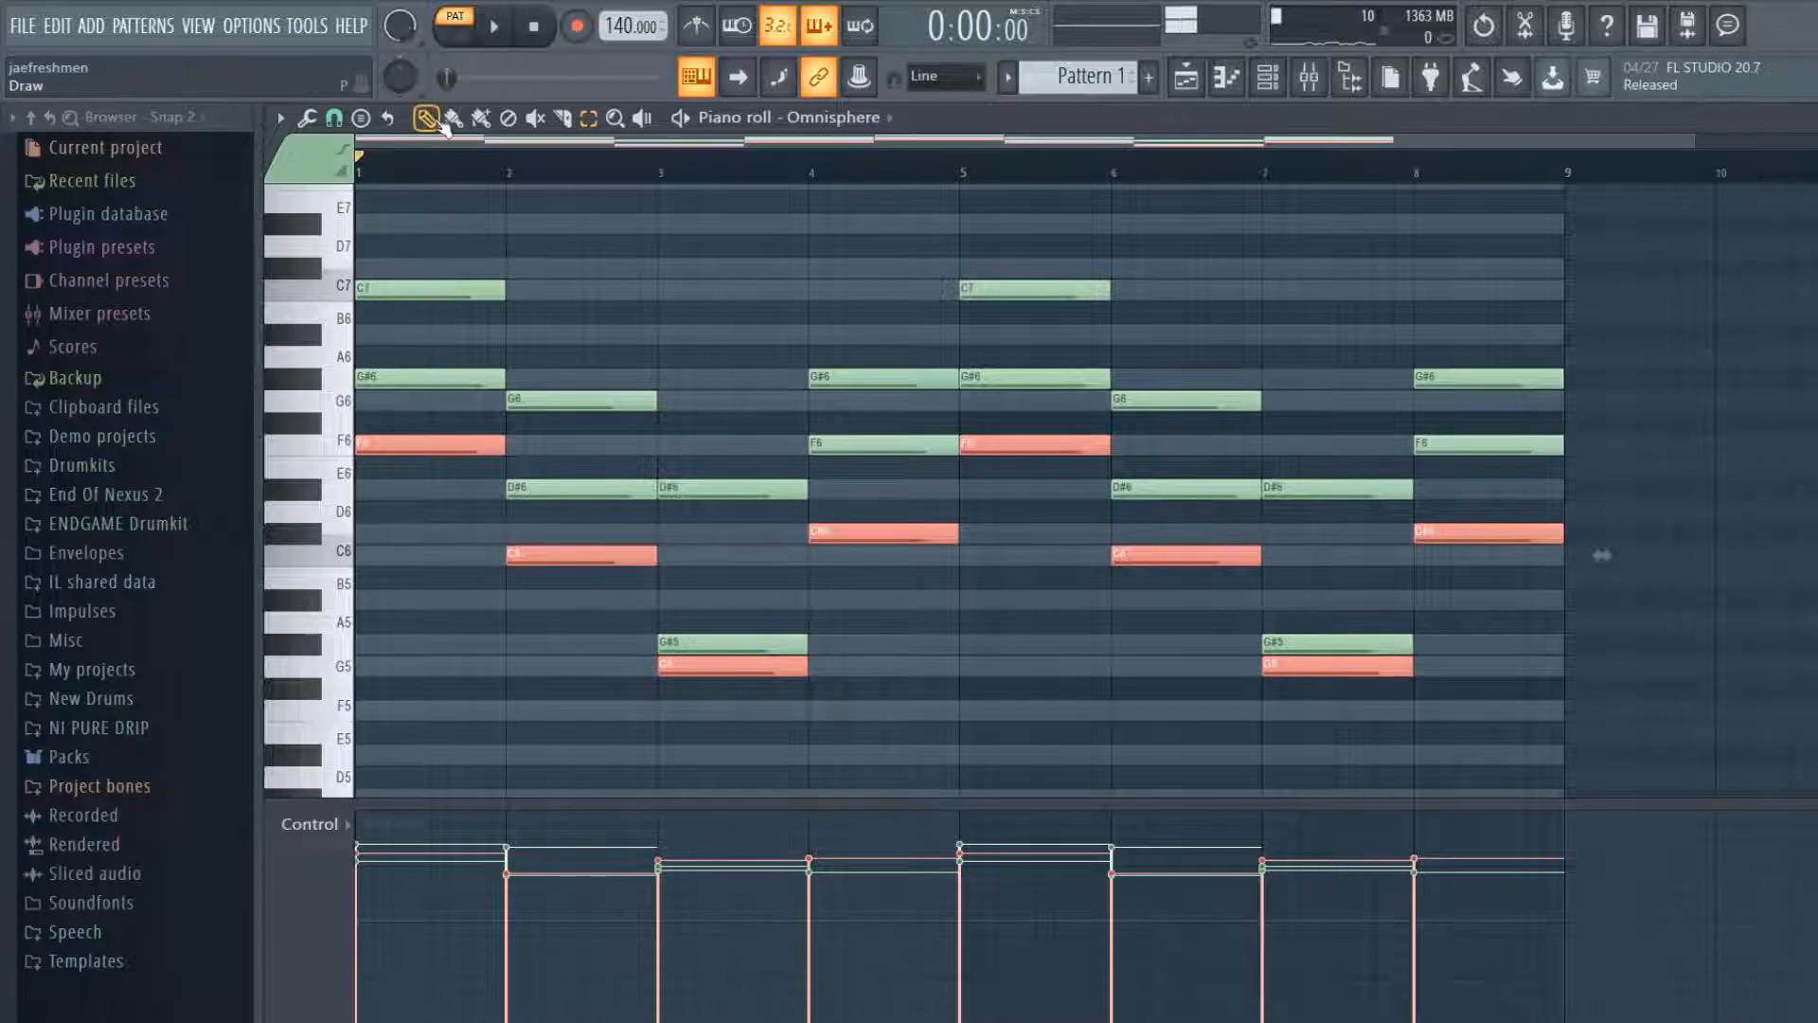
drag(421, 452, 402, 665)
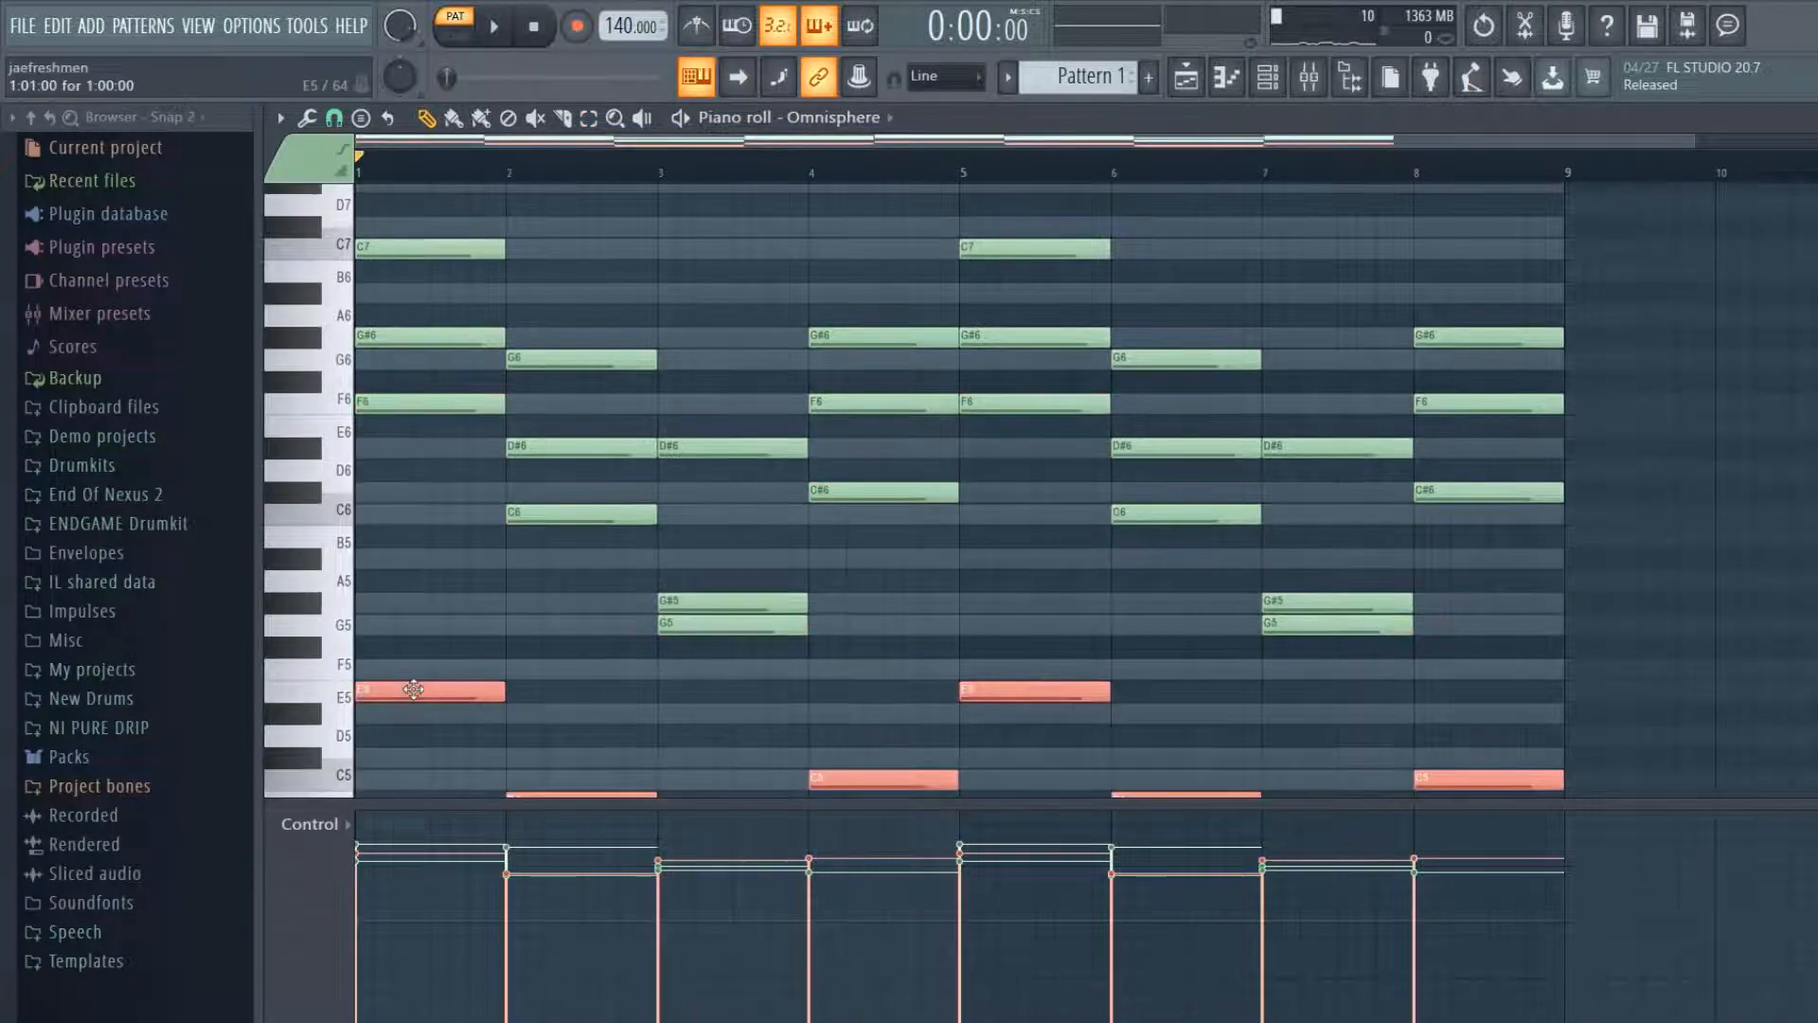
key(space)
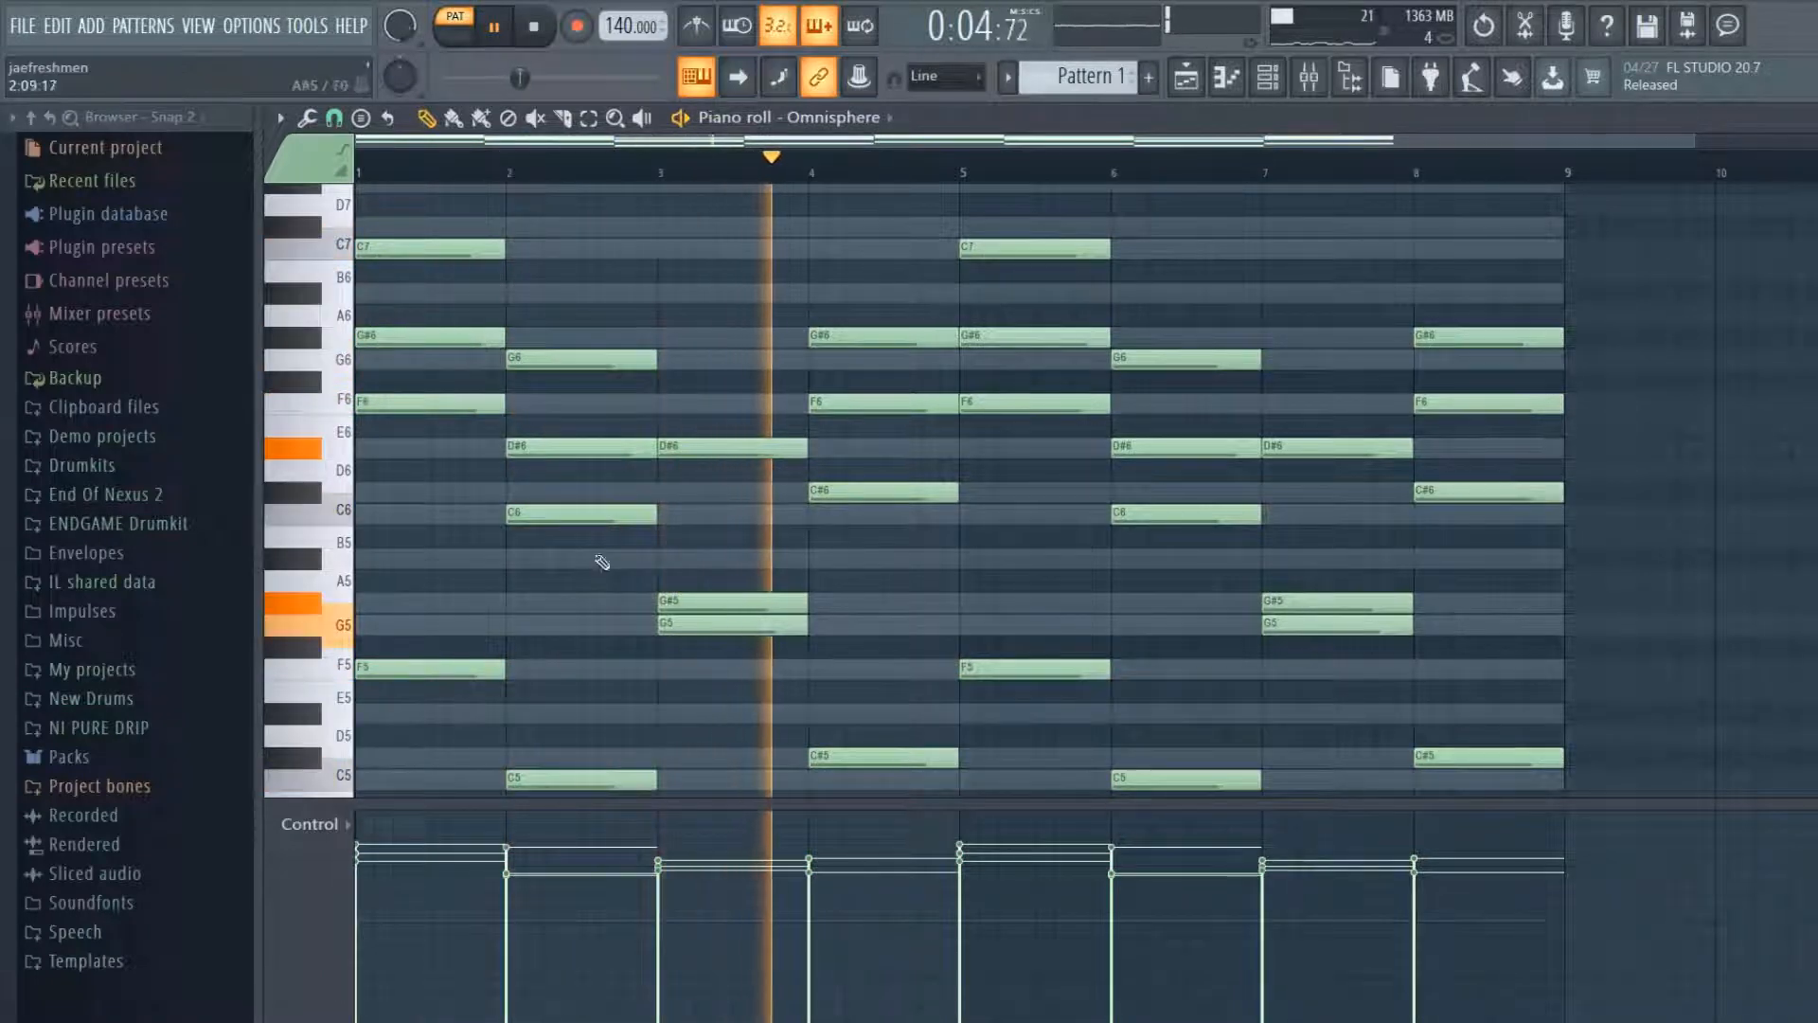
key(space)
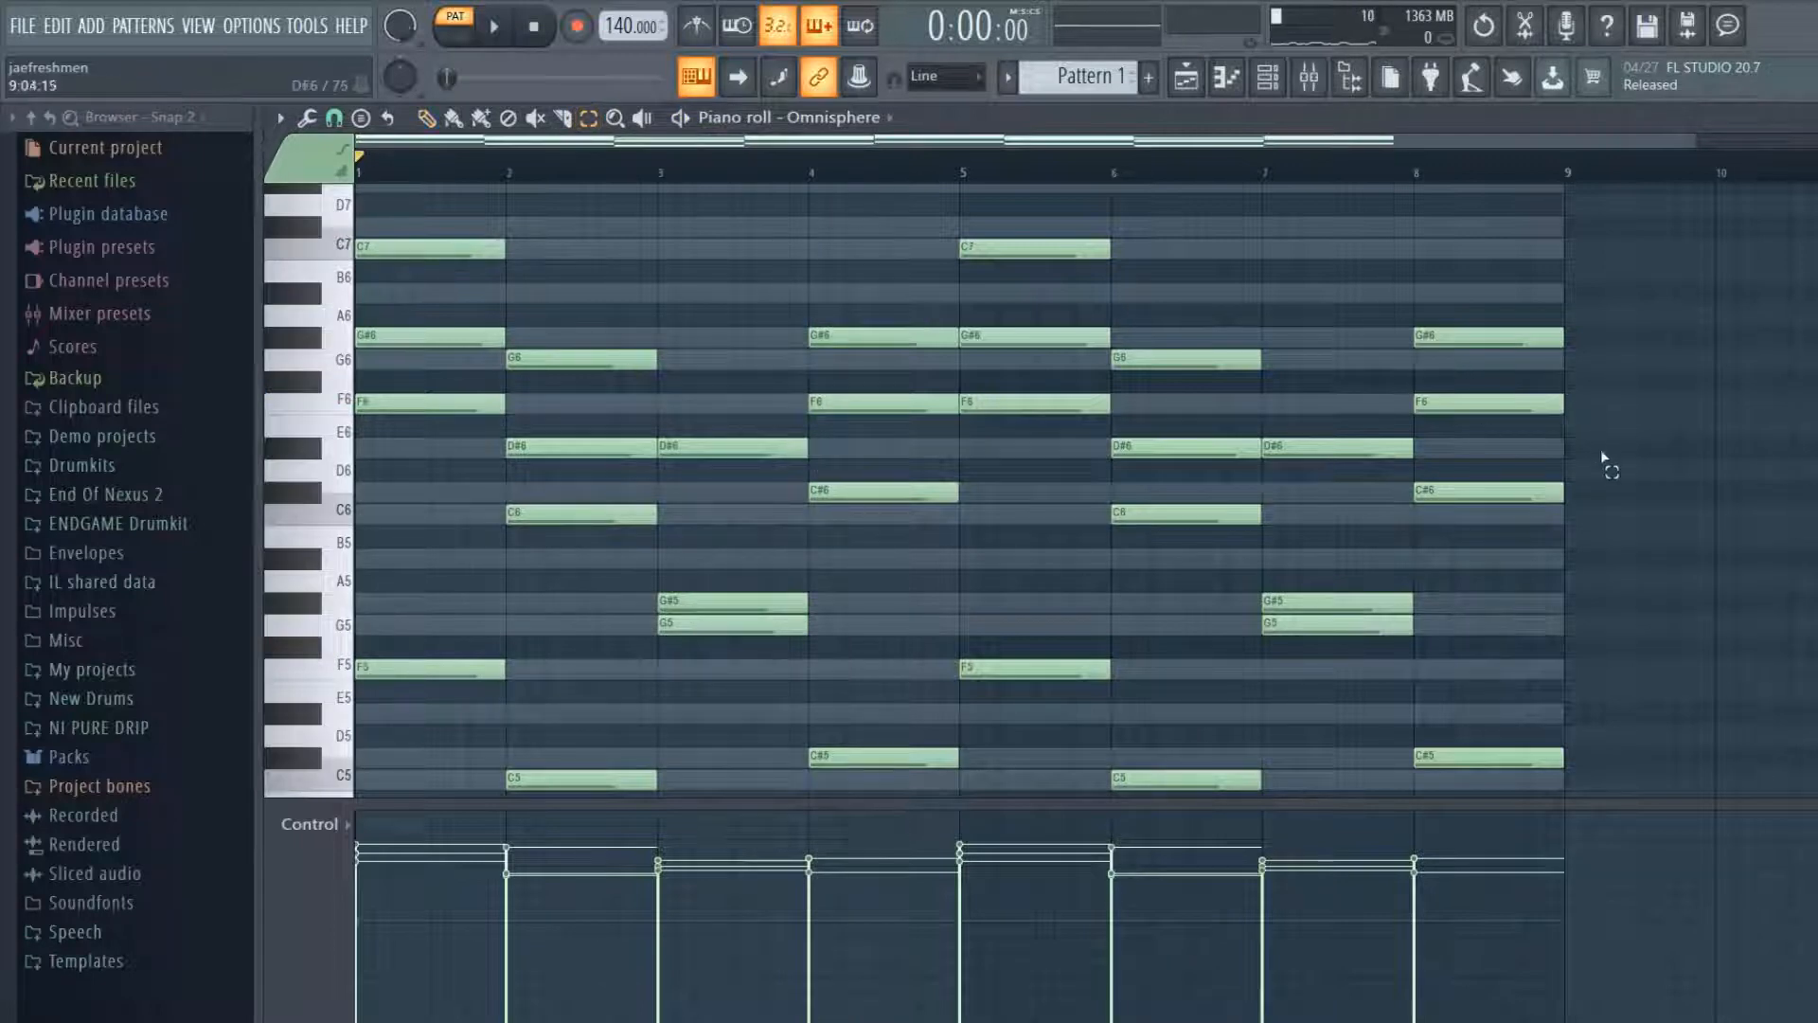
- Lower the top C7 notes of the chords in bars 1 and 5 by one octave to C6
drag(1647, 373, 1231, 312)
click(1619, 308)
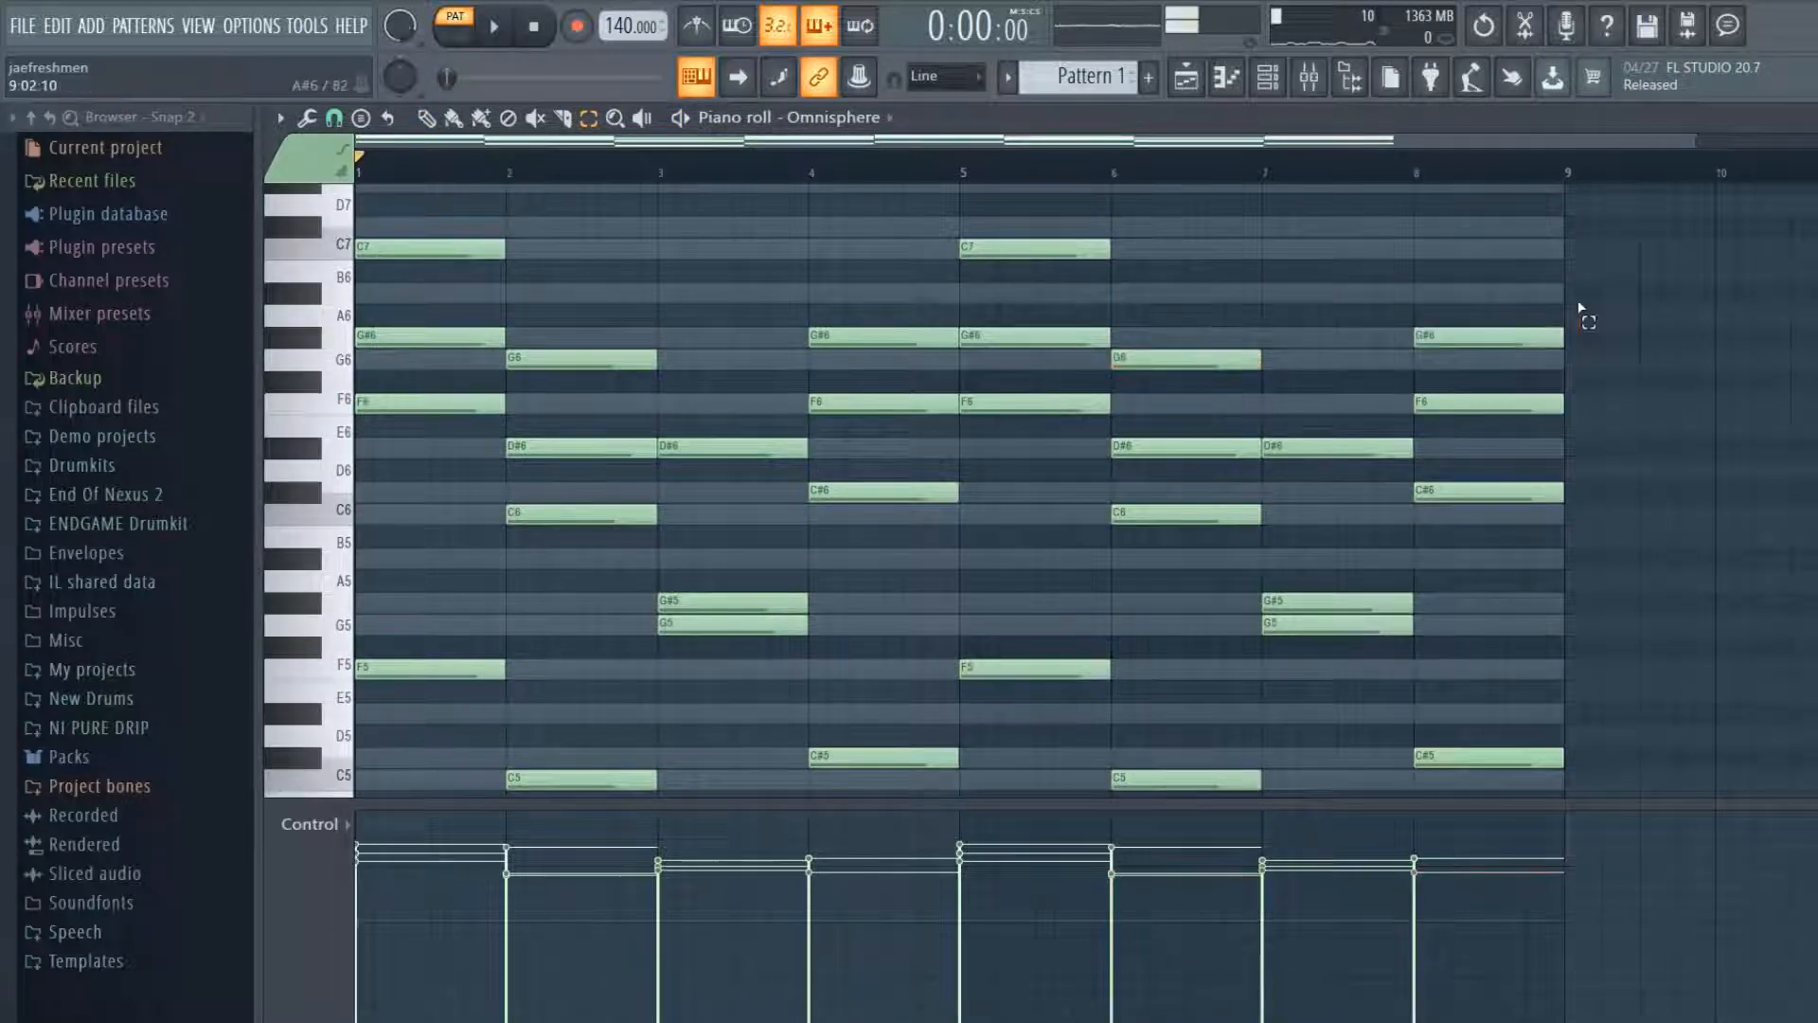
drag(1618, 286, 137, 209)
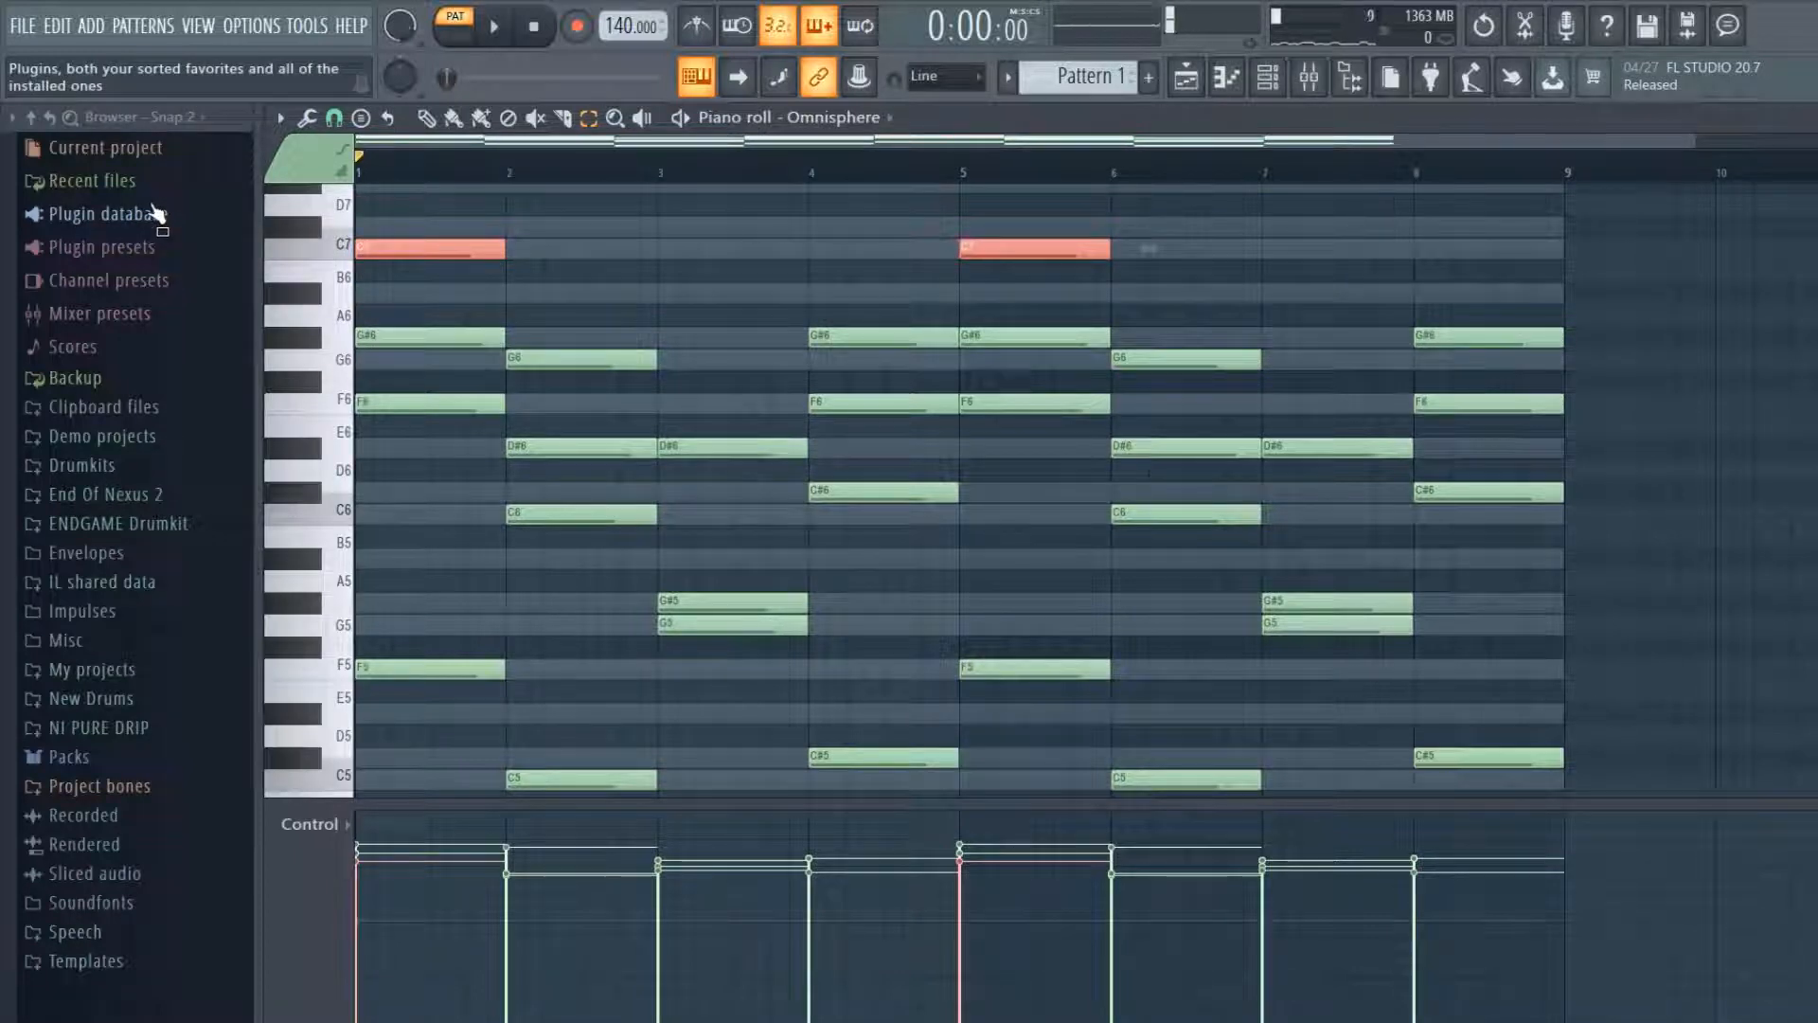
key(ctrl+Down)
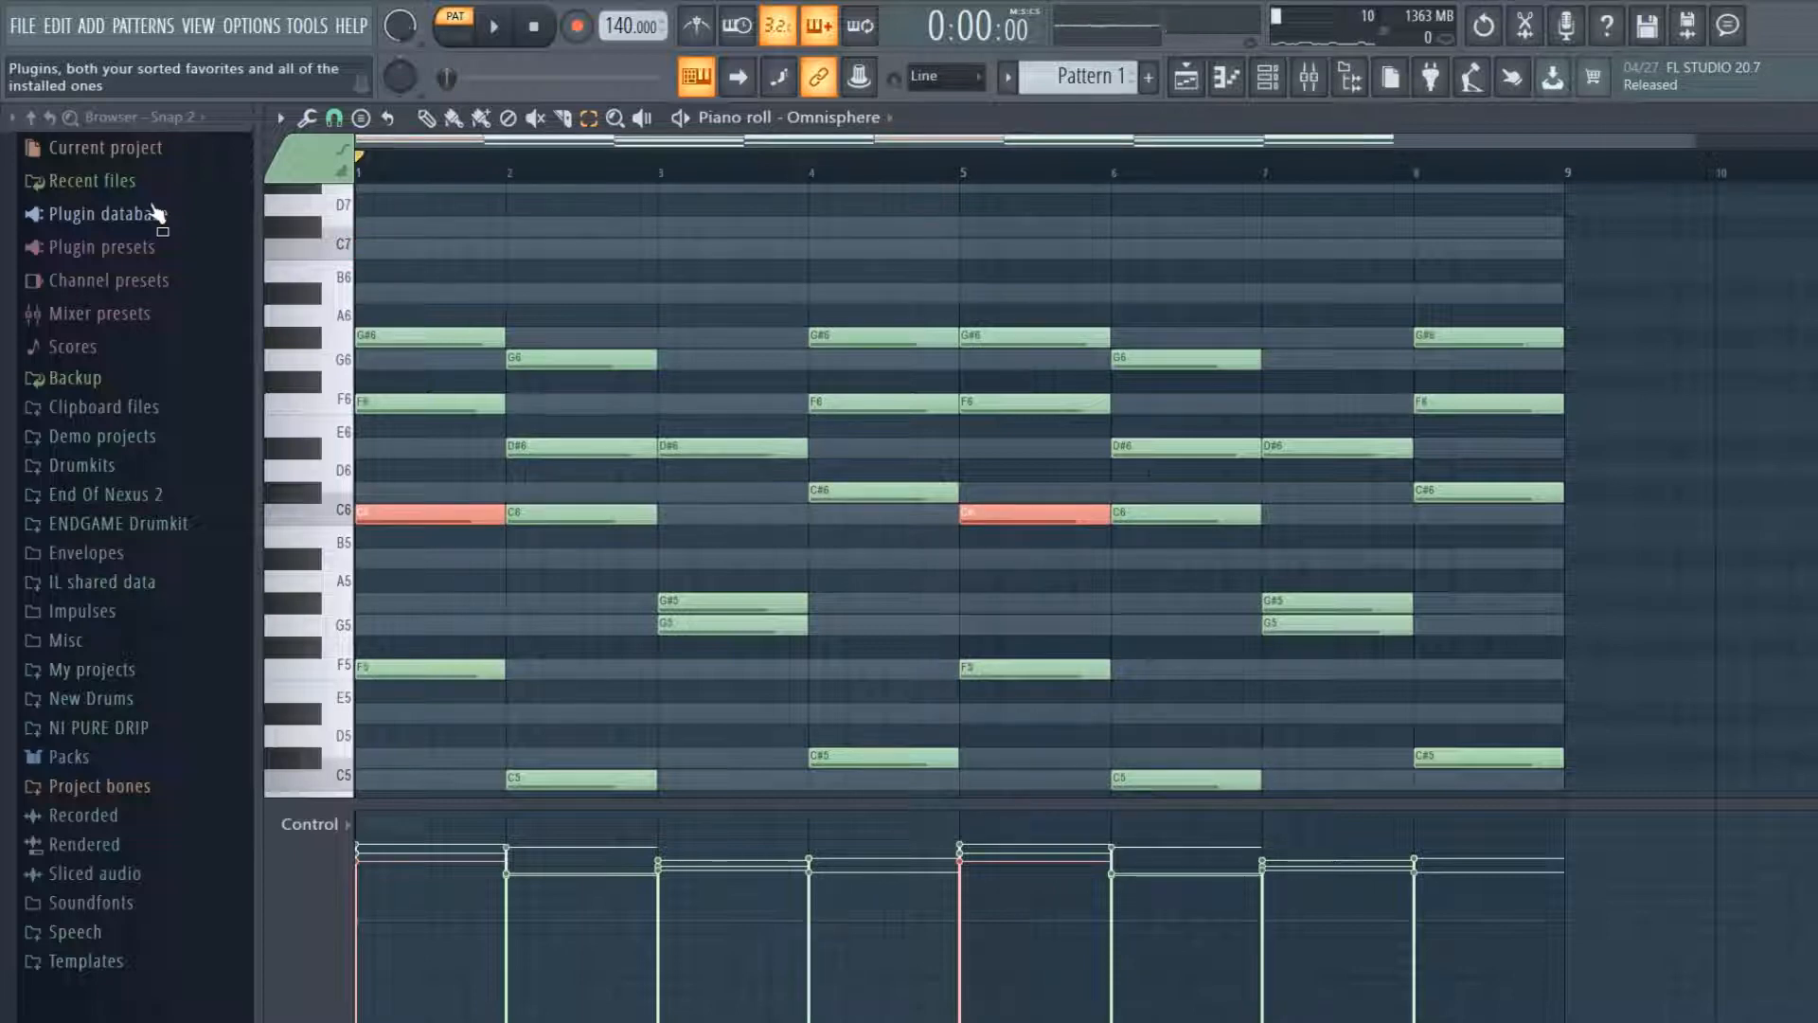
- Raise the G5 and G#5 notes in bars 3 and 7 by one octave to G6 and G#6
click(729, 631)
key(ctrl+Up)
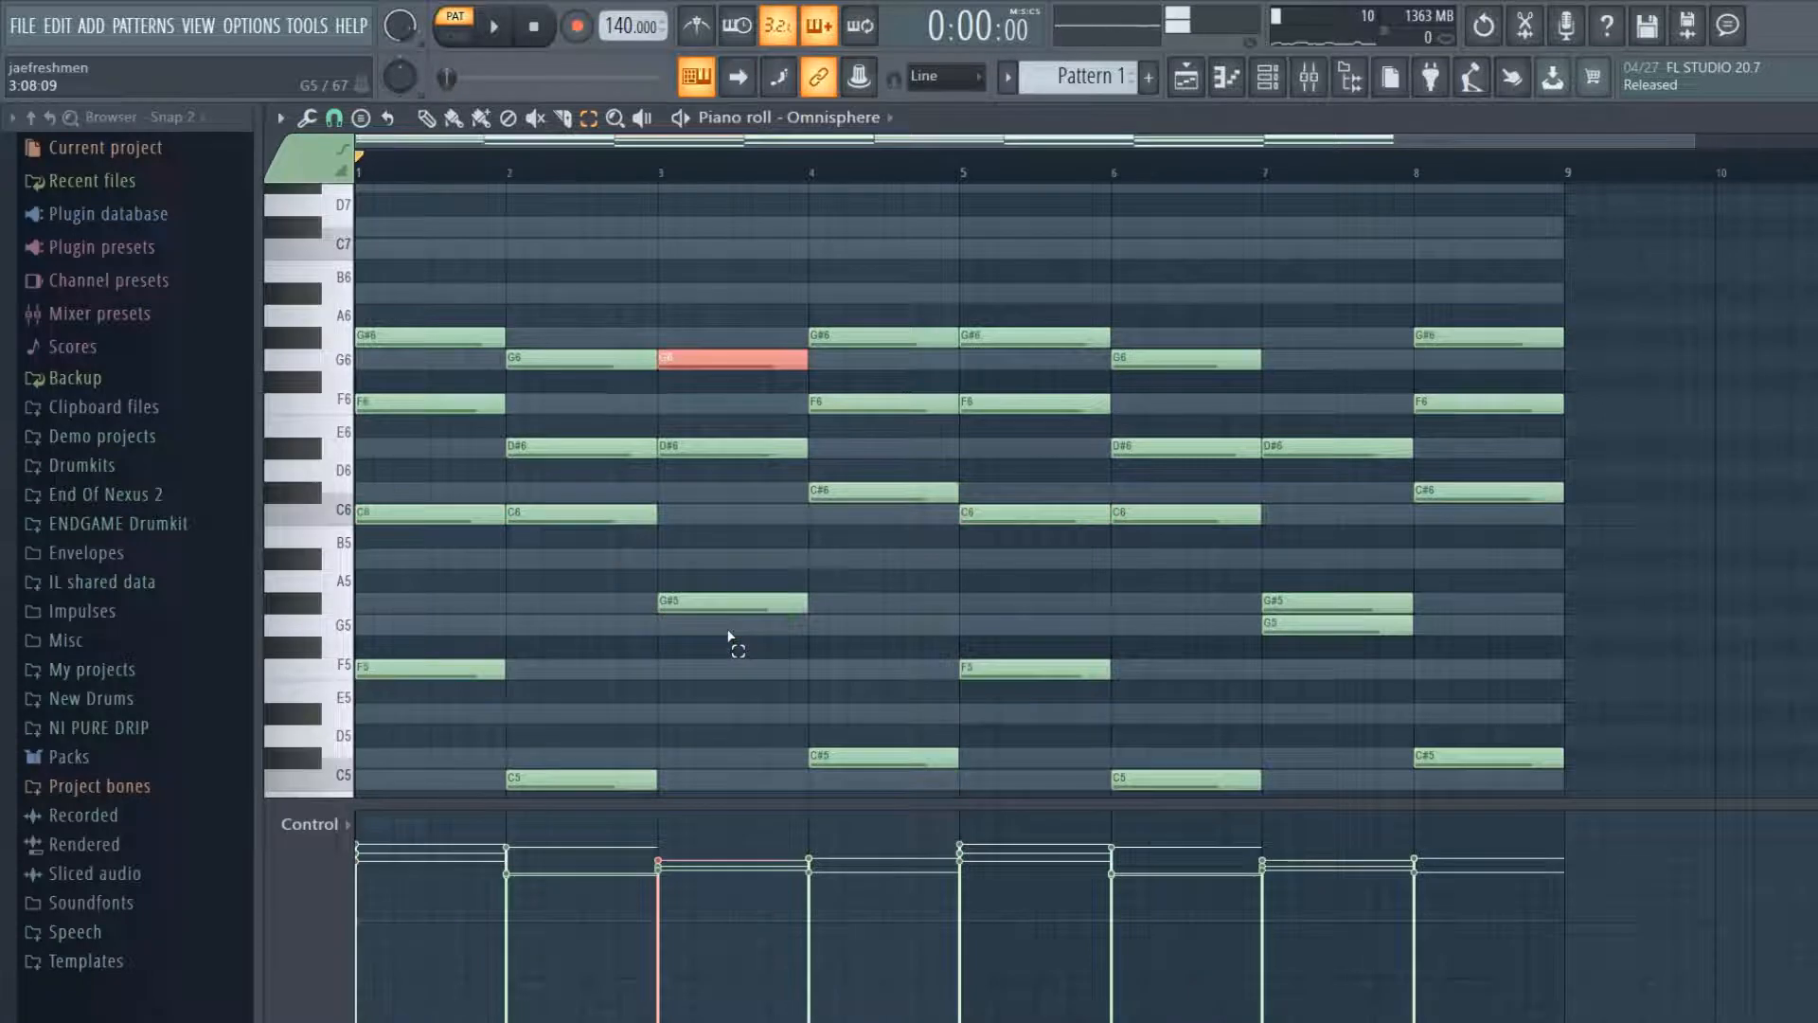
click(741, 604)
key(ctrl+Up)
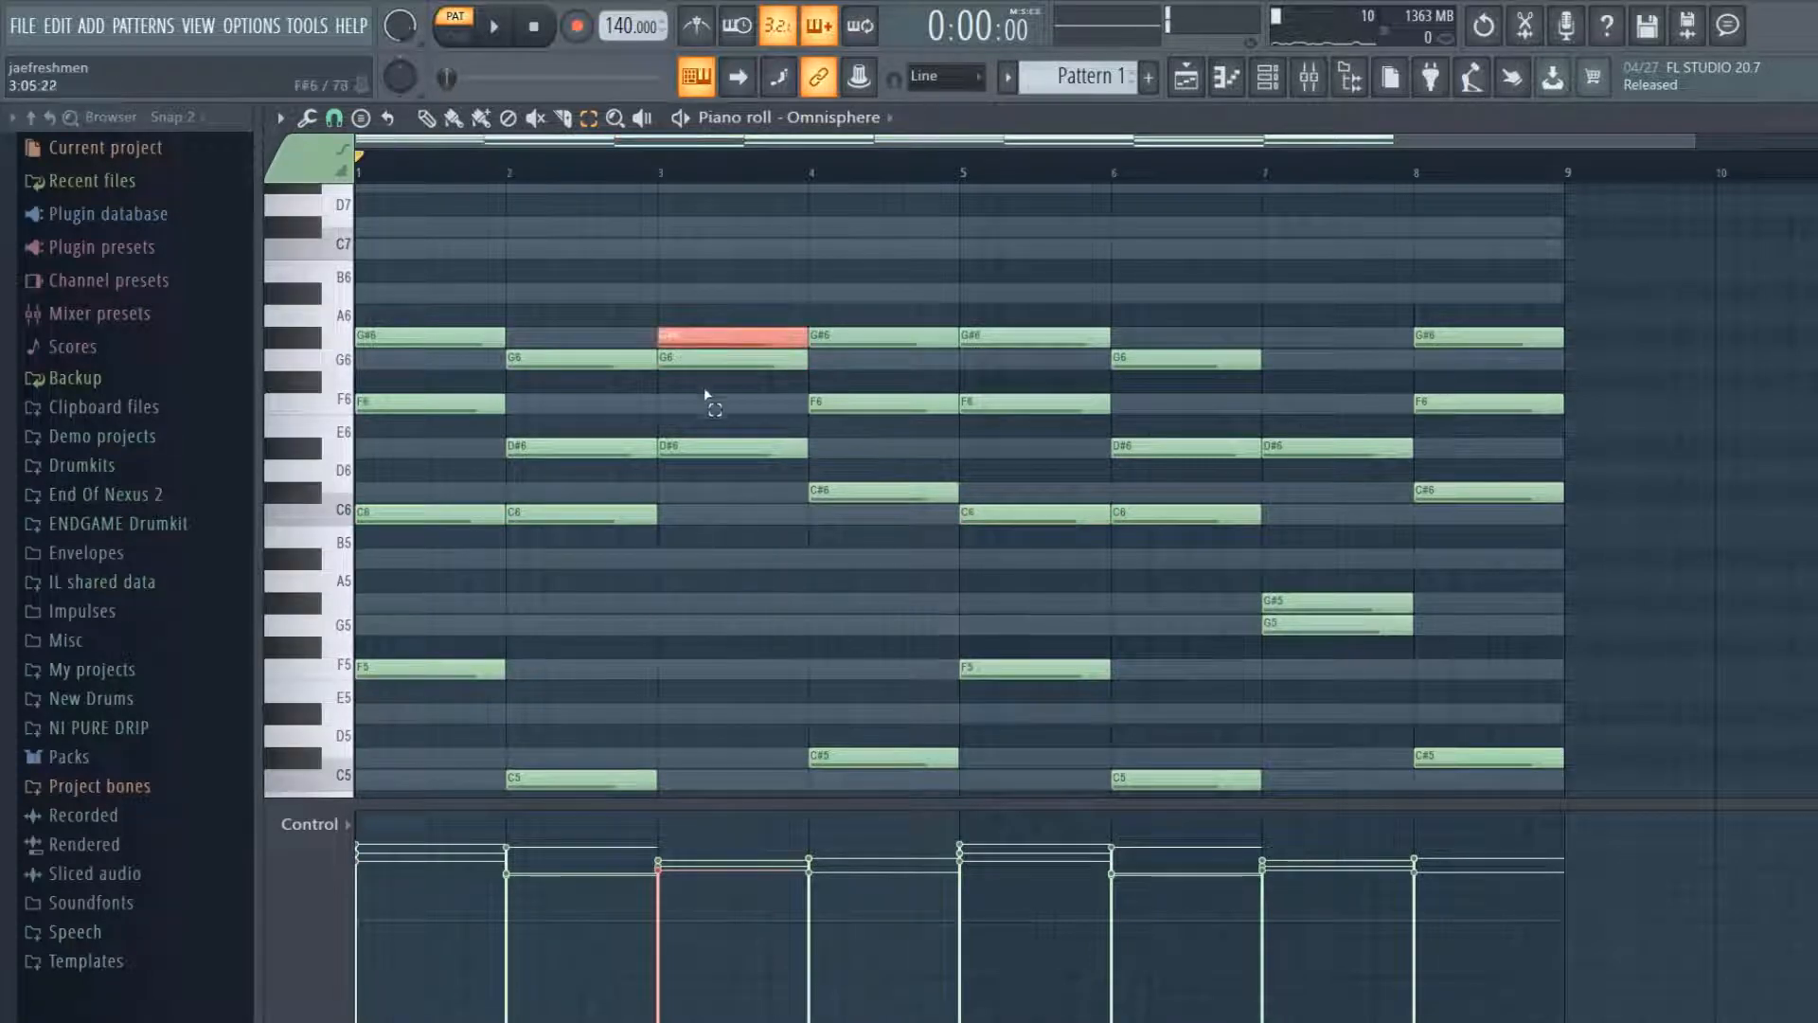
click(1280, 603)
key(ctrl+Up)
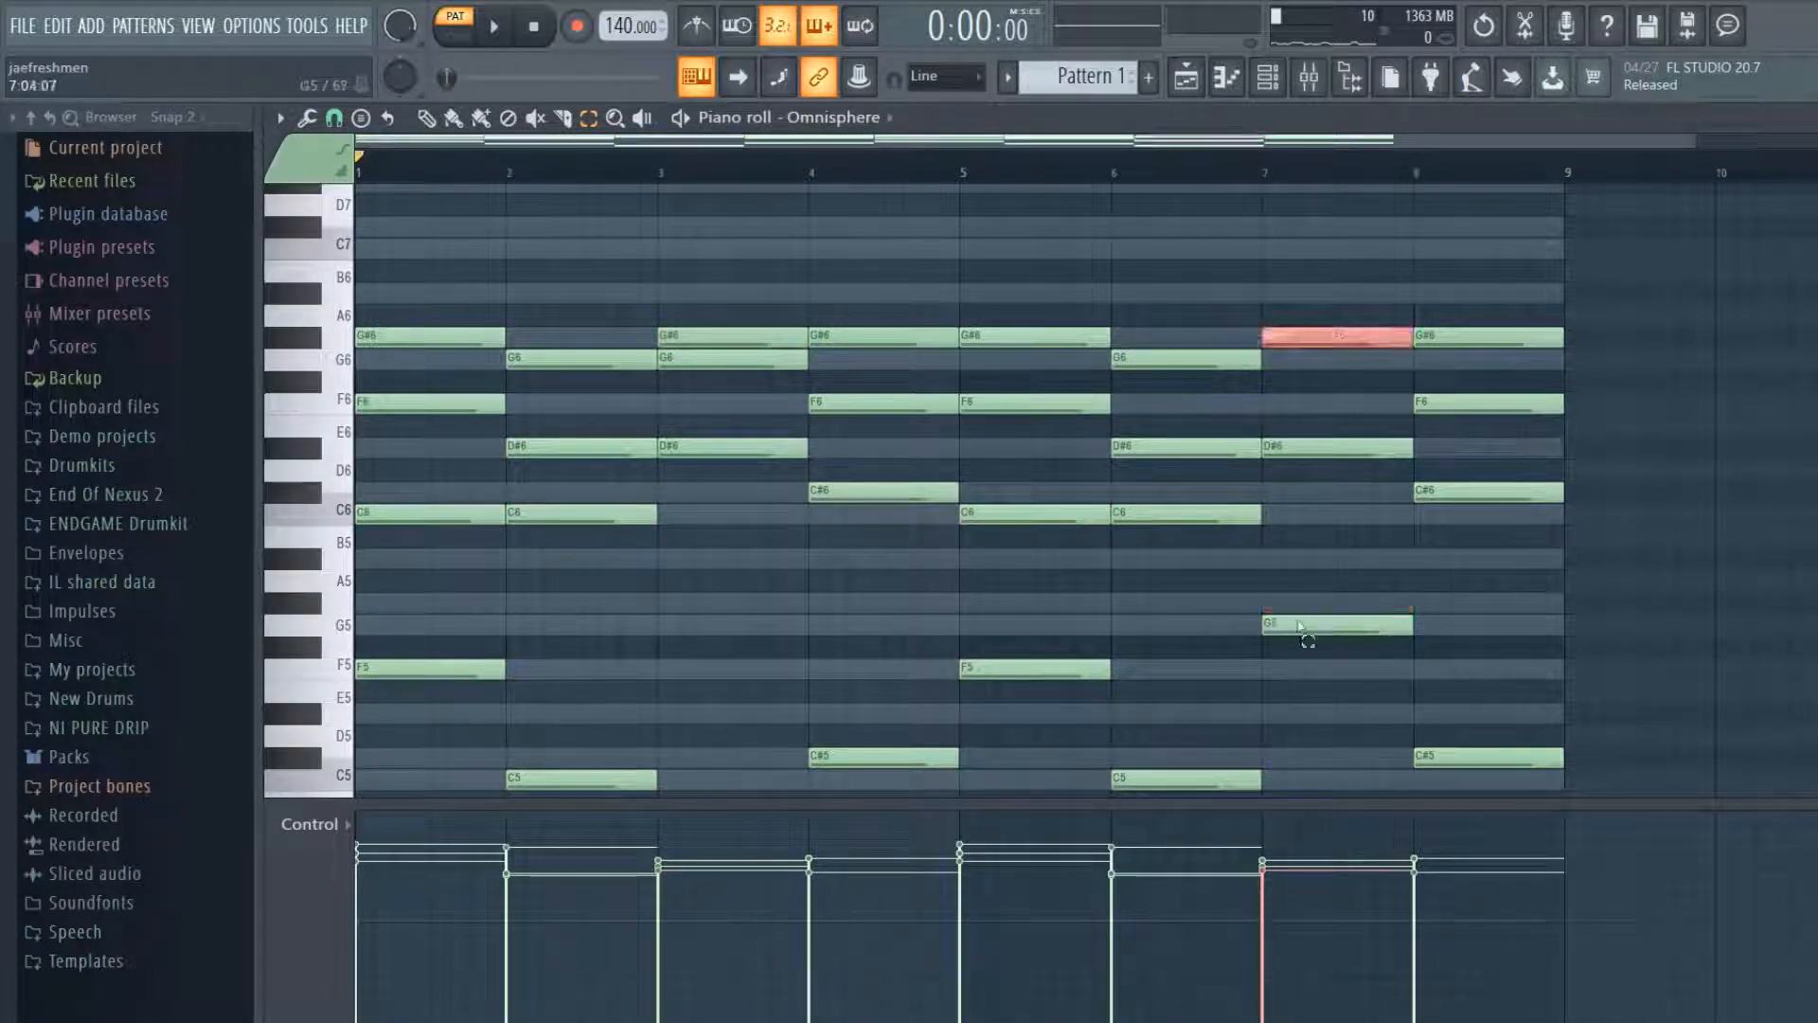
click(1301, 625)
key(ctrl+Up)
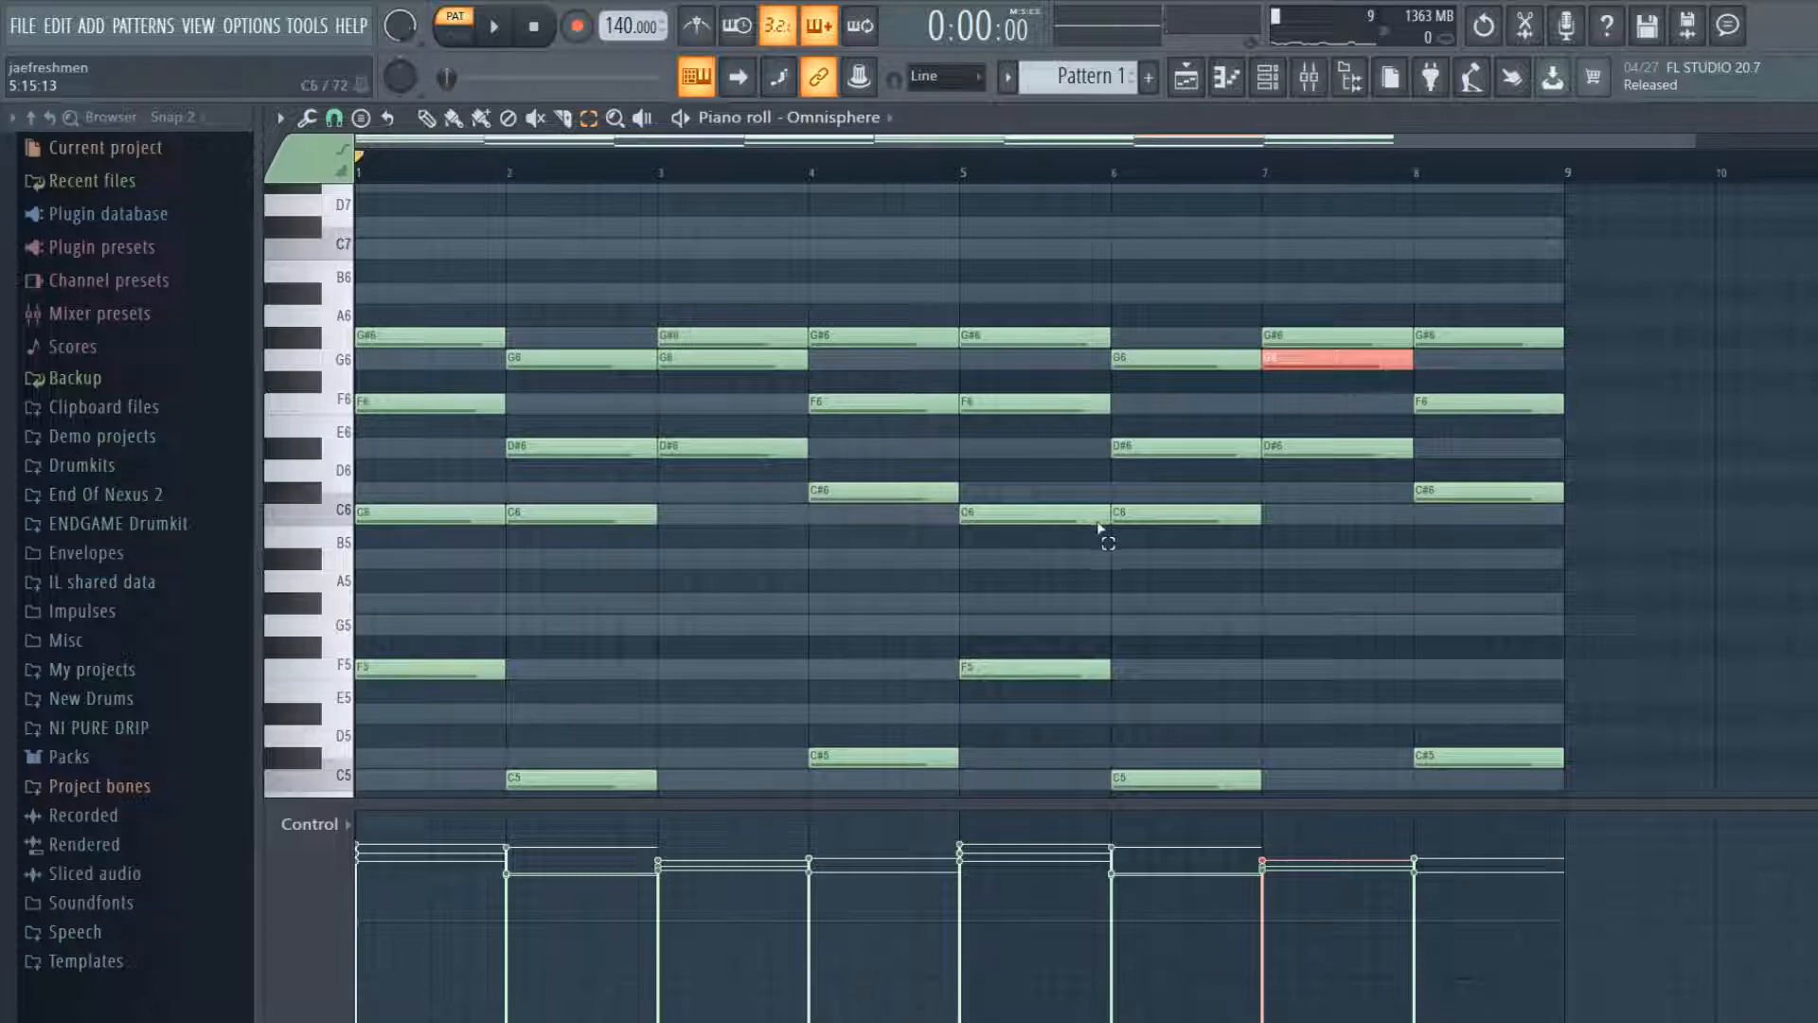
- Highlight all the upper chord notes above the bass layer, clear the selection, and play the pattern
key(ctrl+d)
drag(1601, 549, 357, 264)
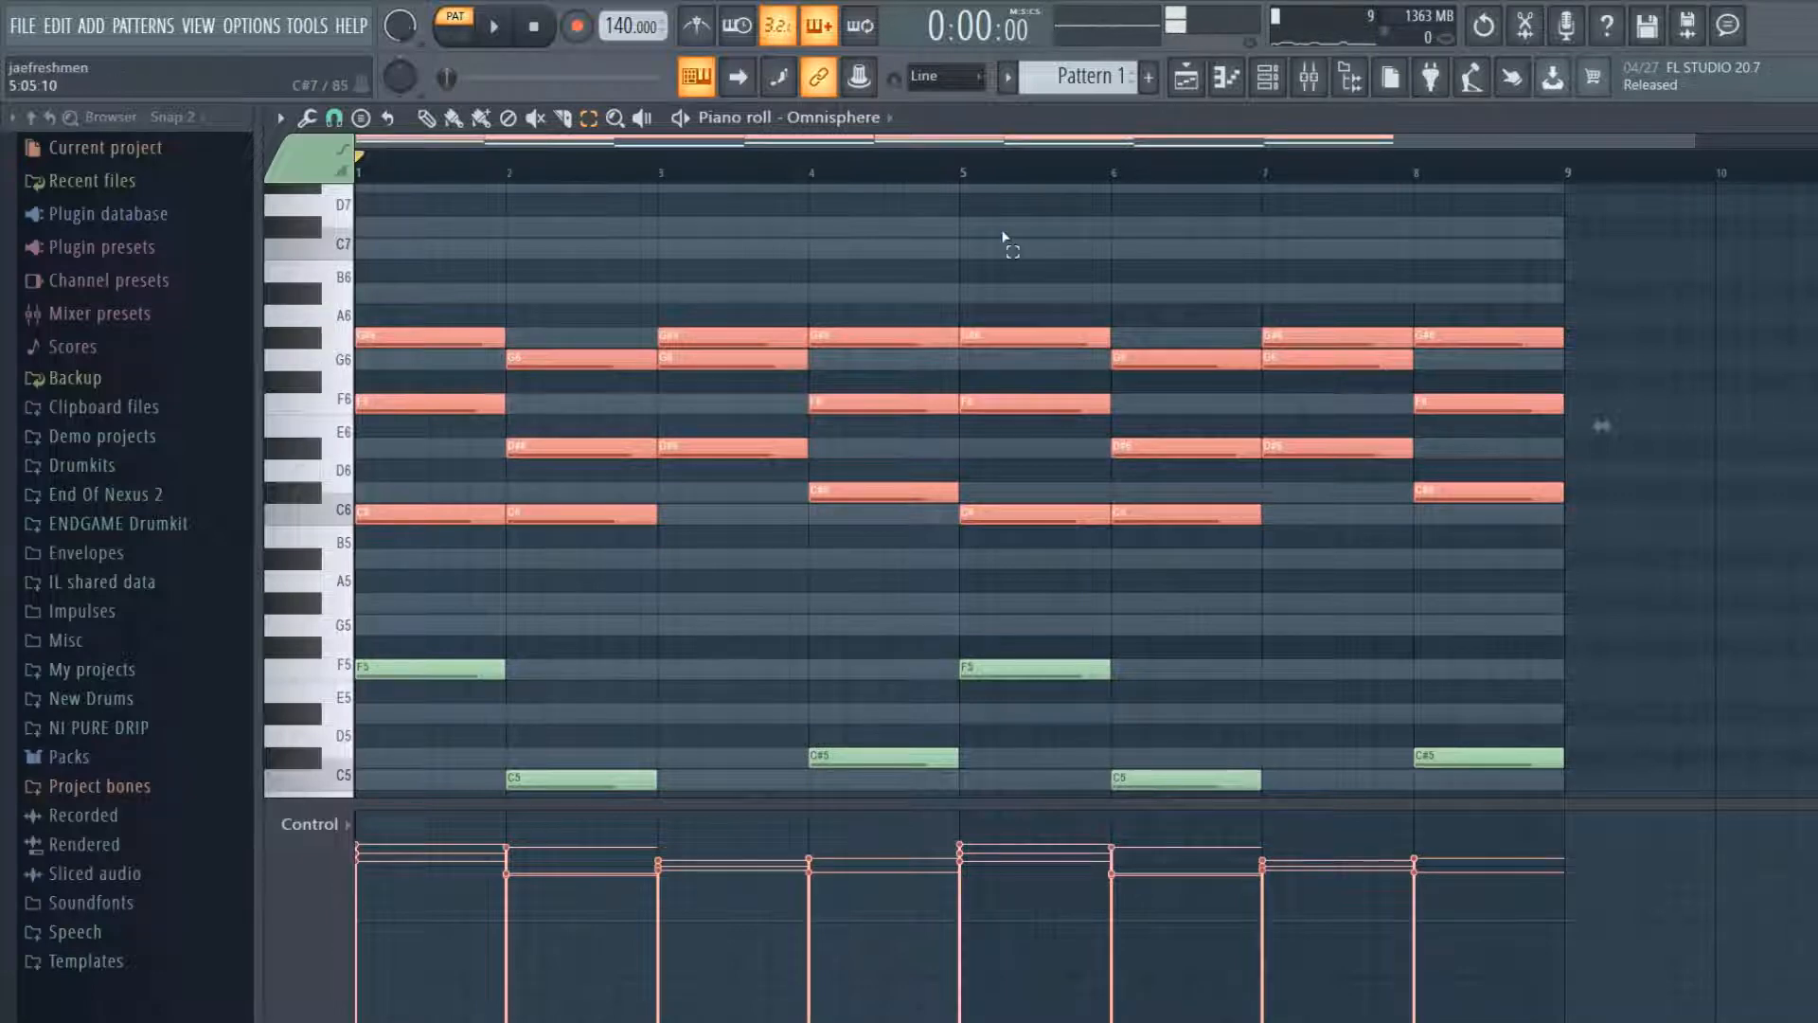
key(ctrl+d)
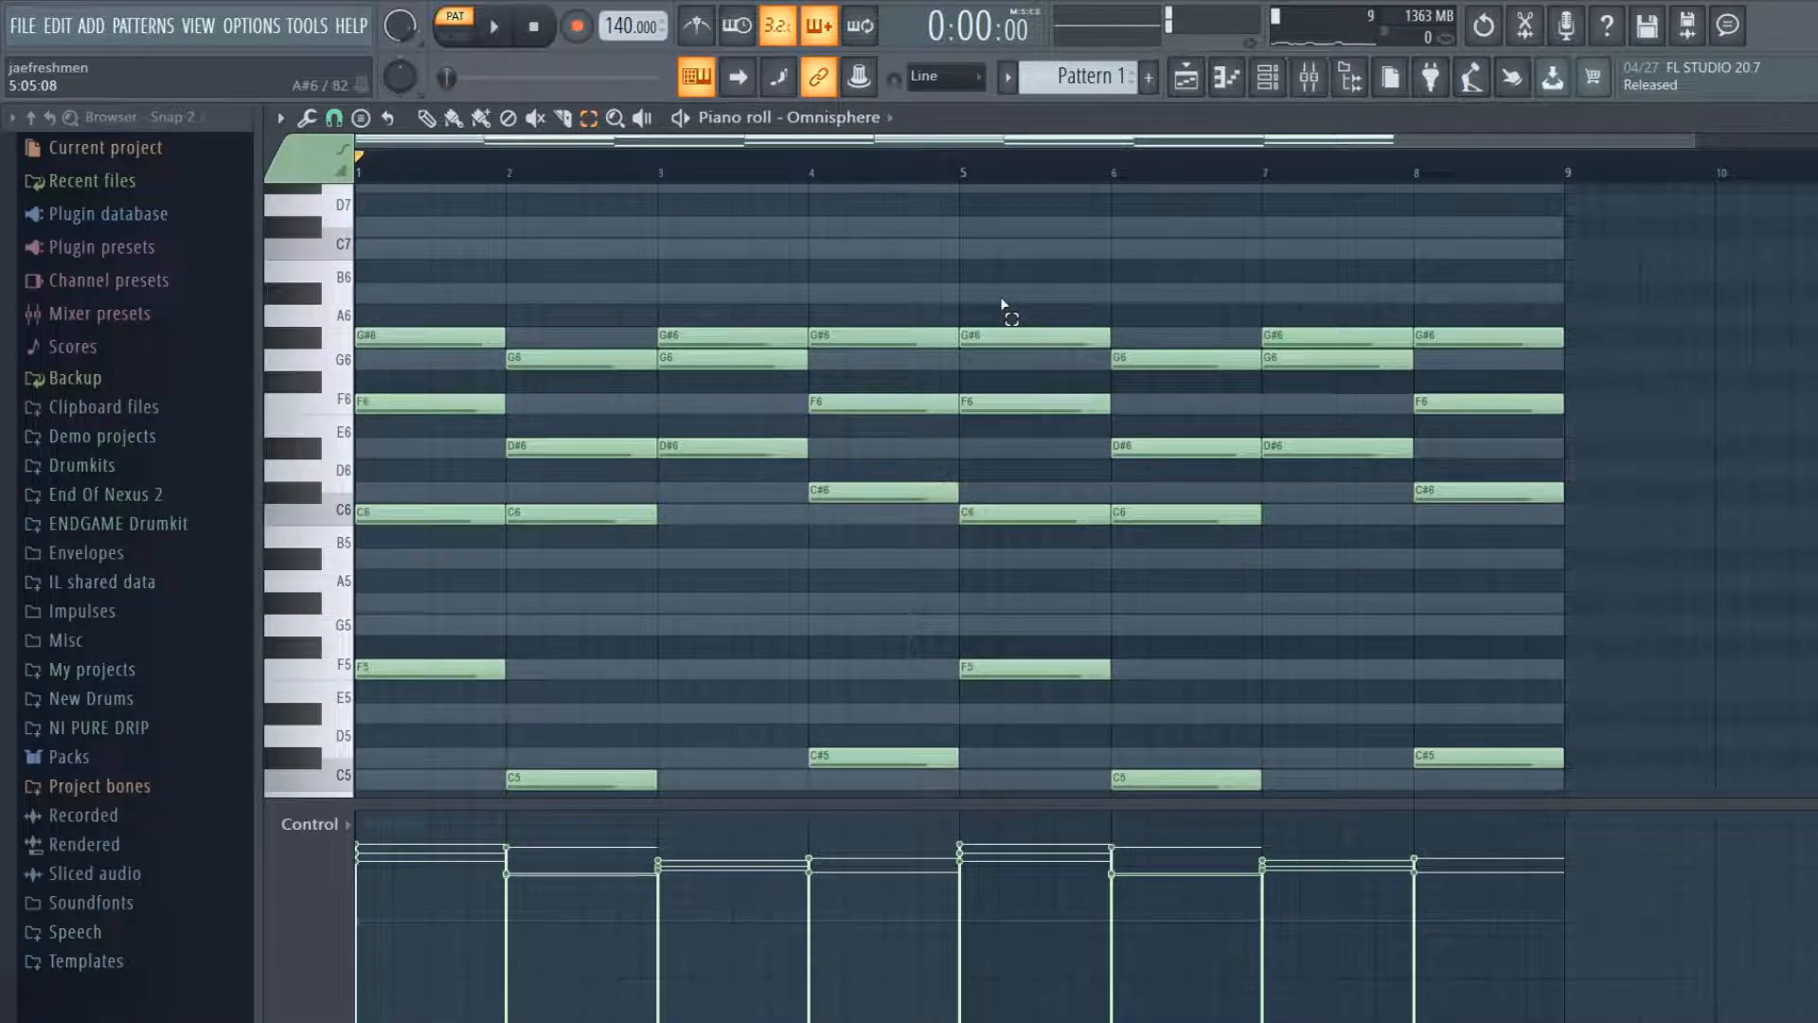
key(space)
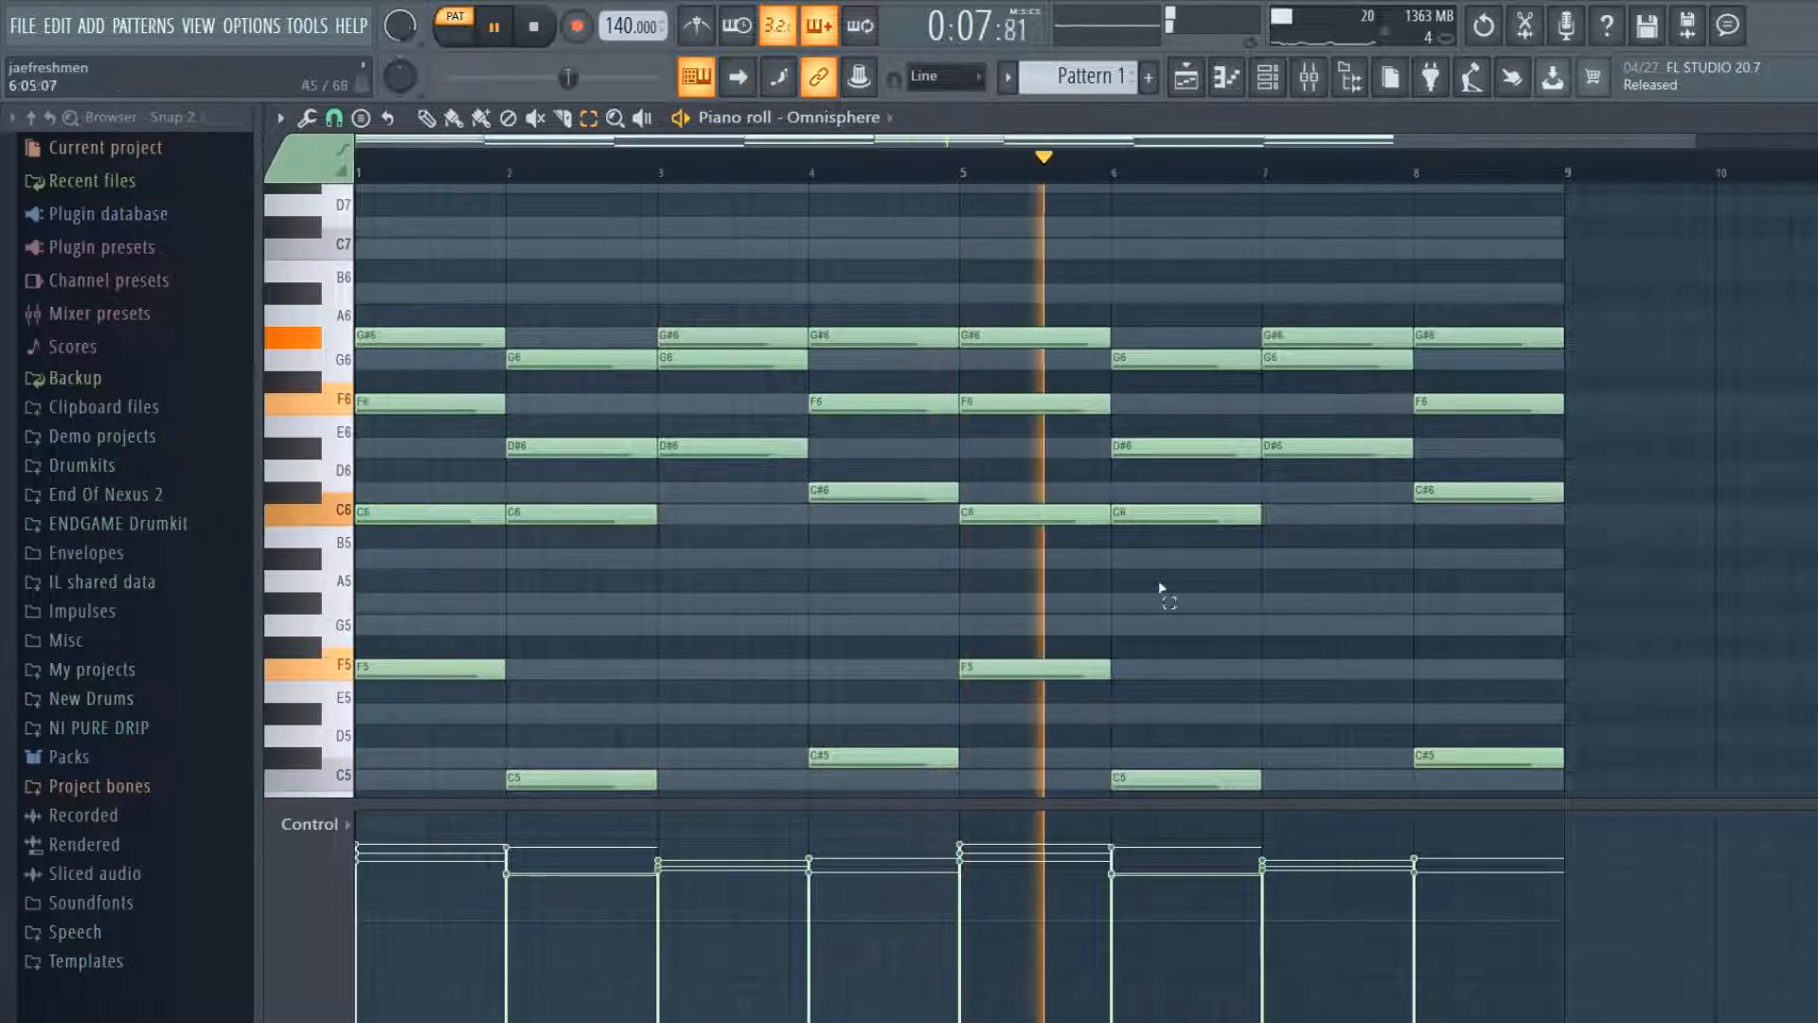
key(space)
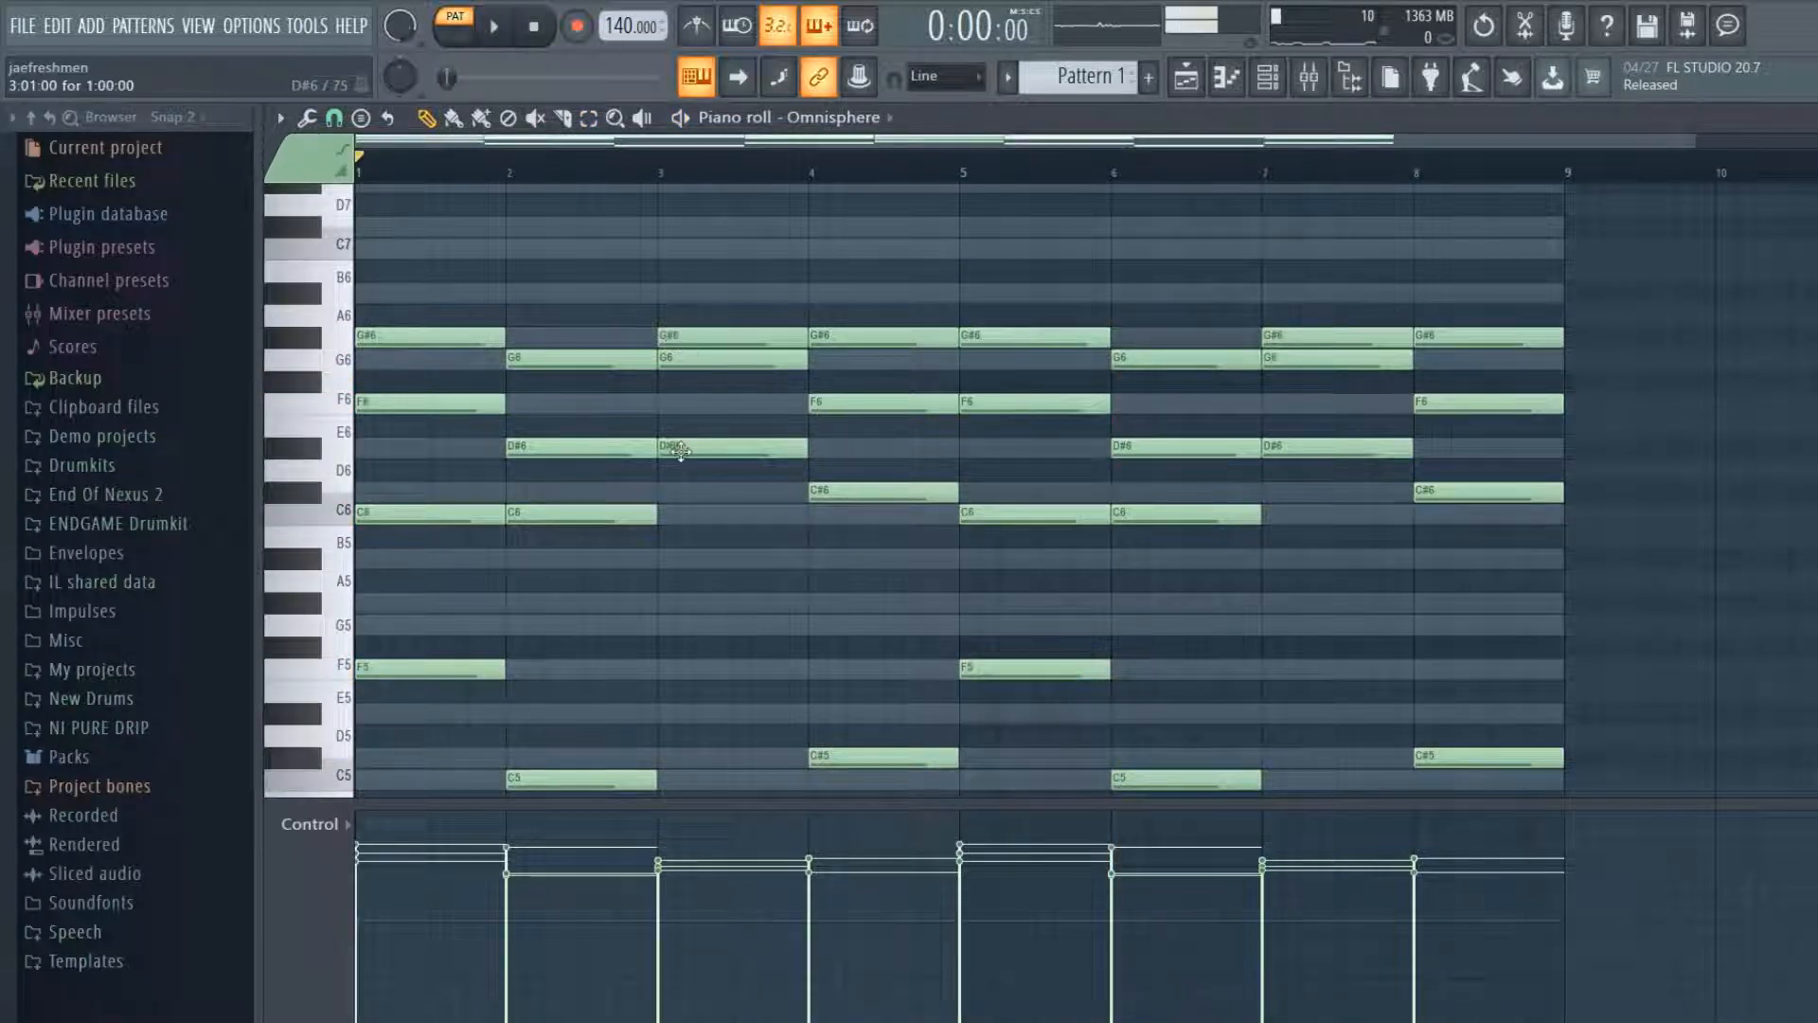
- Add a one-bar note at C#6 in bar 3 and lower it to C6, auditioning the pattern after each change
click(662, 494)
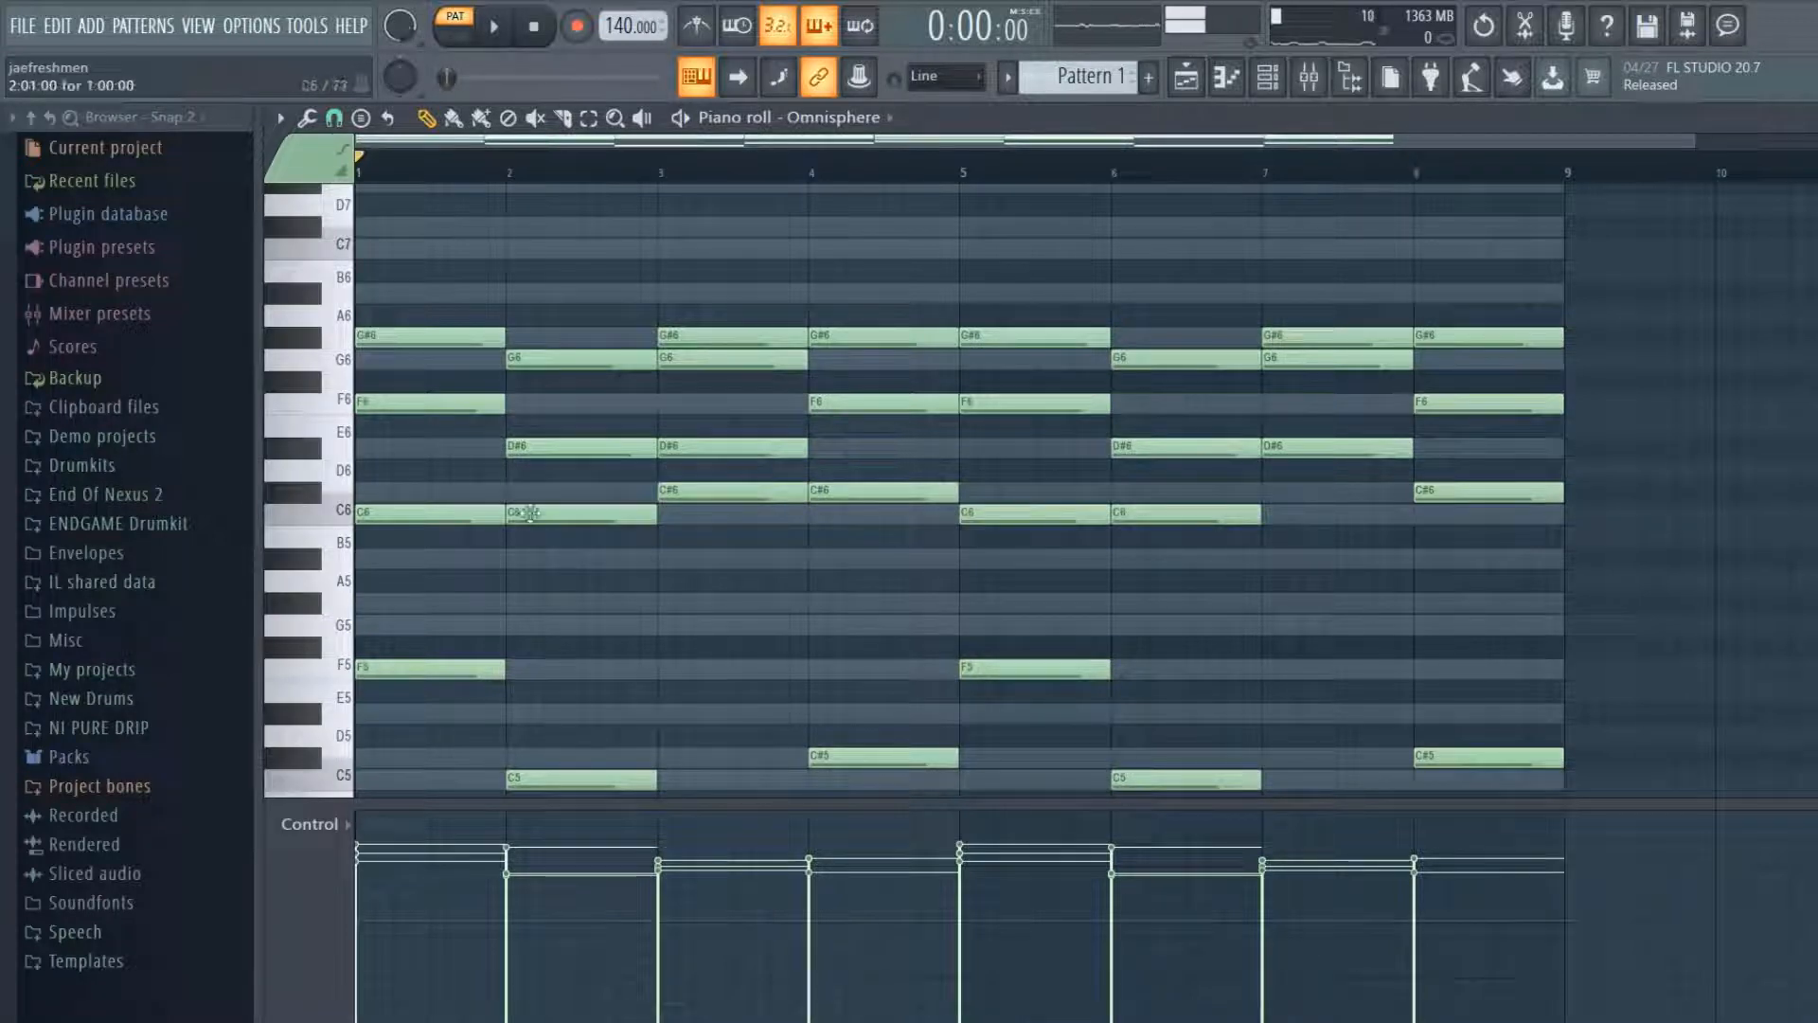
key(space)
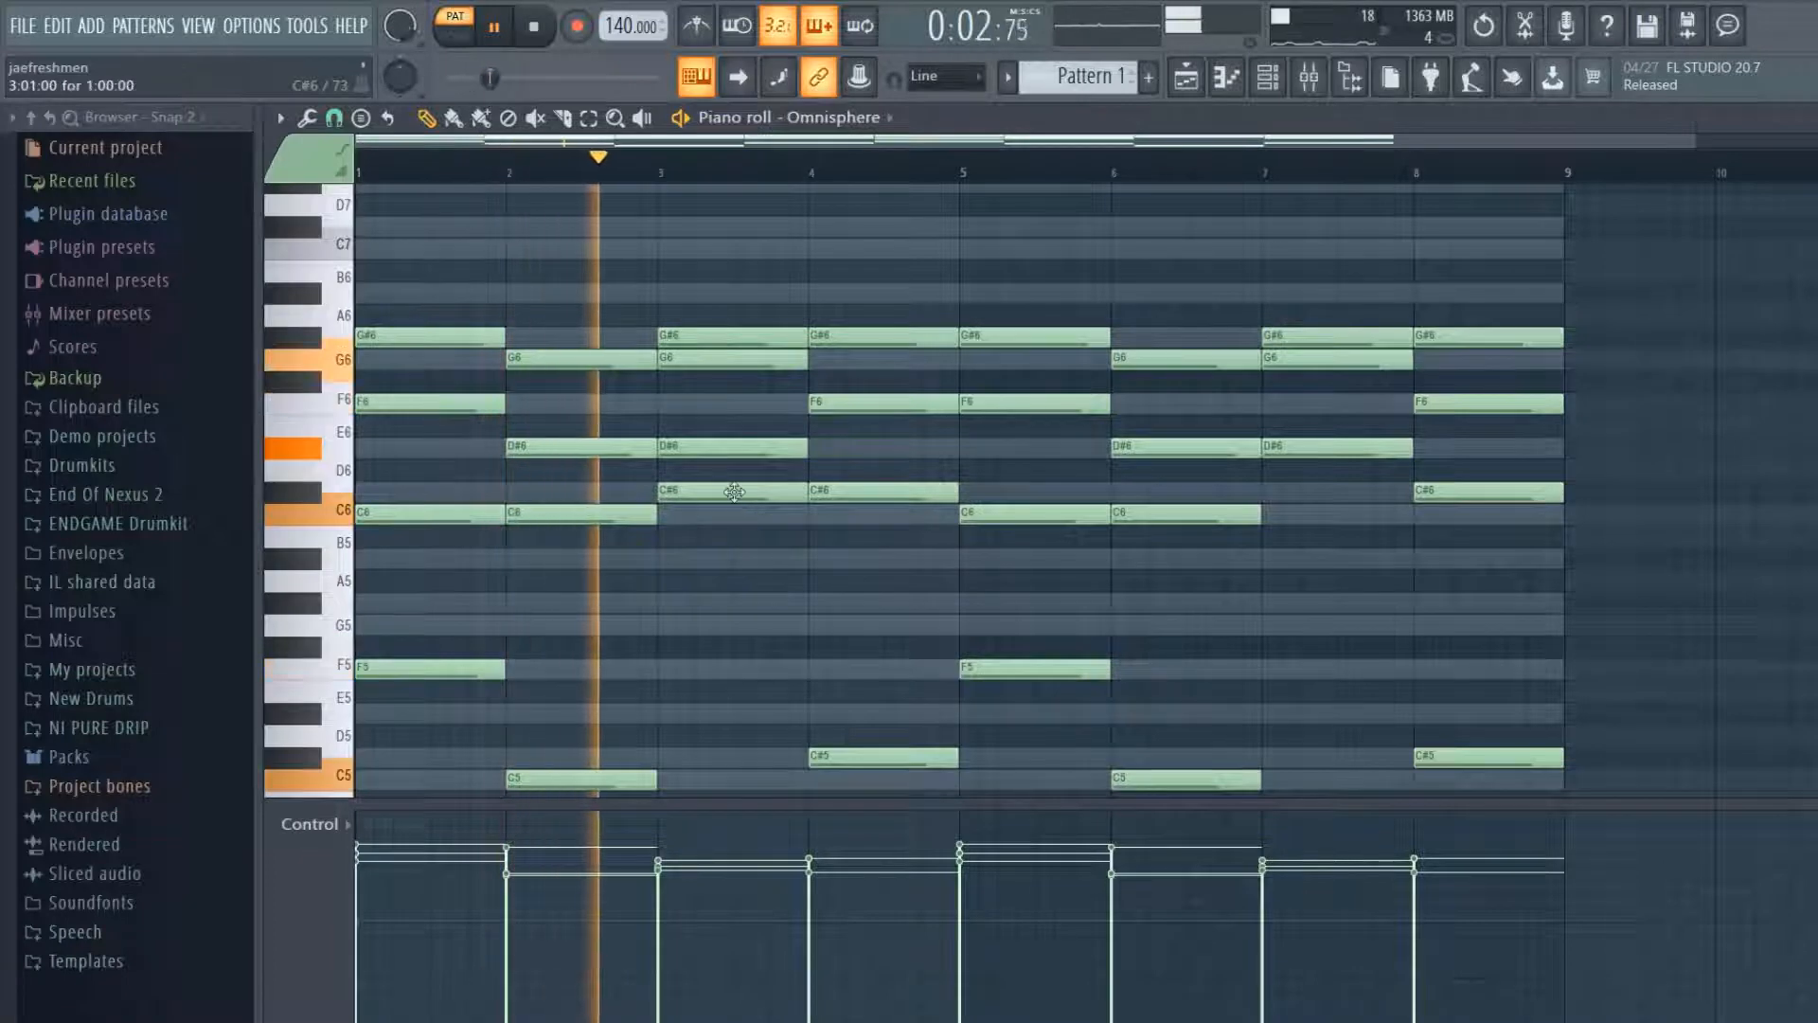
key(space)
mouse_move(734, 491)
mouse_down()
mouse_move(712, 533)
mouse_move(736, 499)
mouse_up()
key(space)
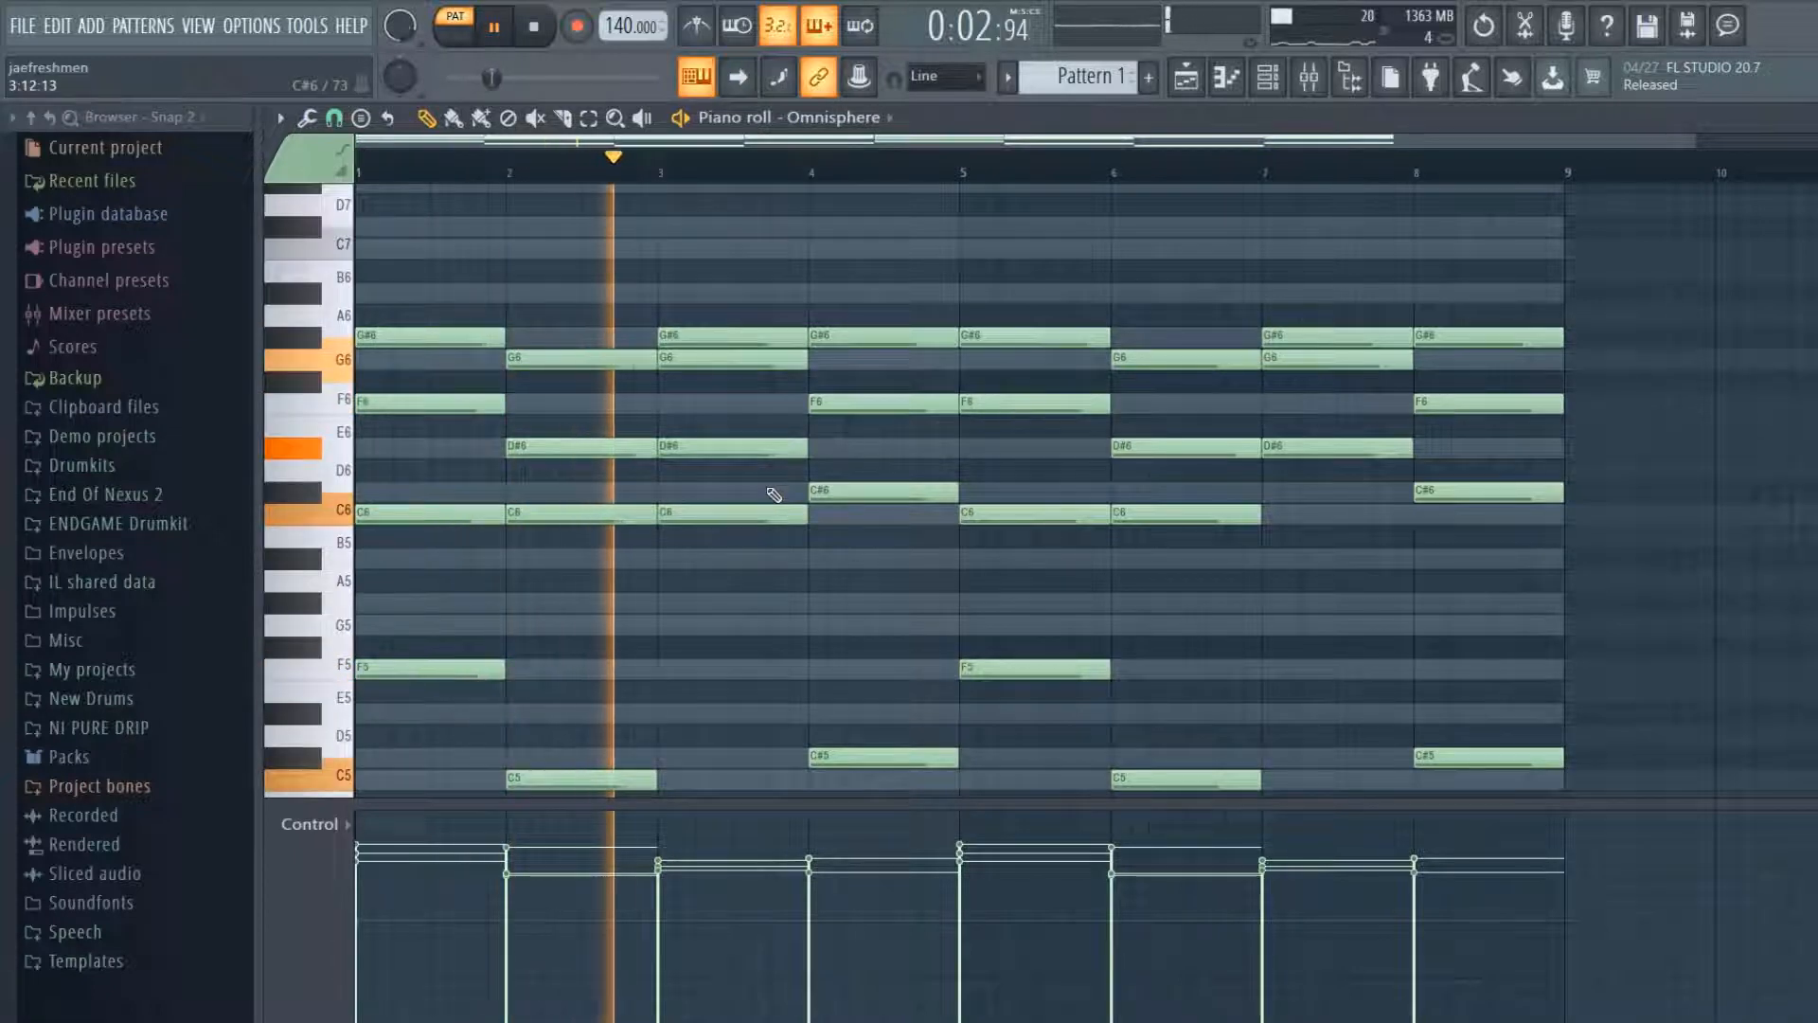
key(space)
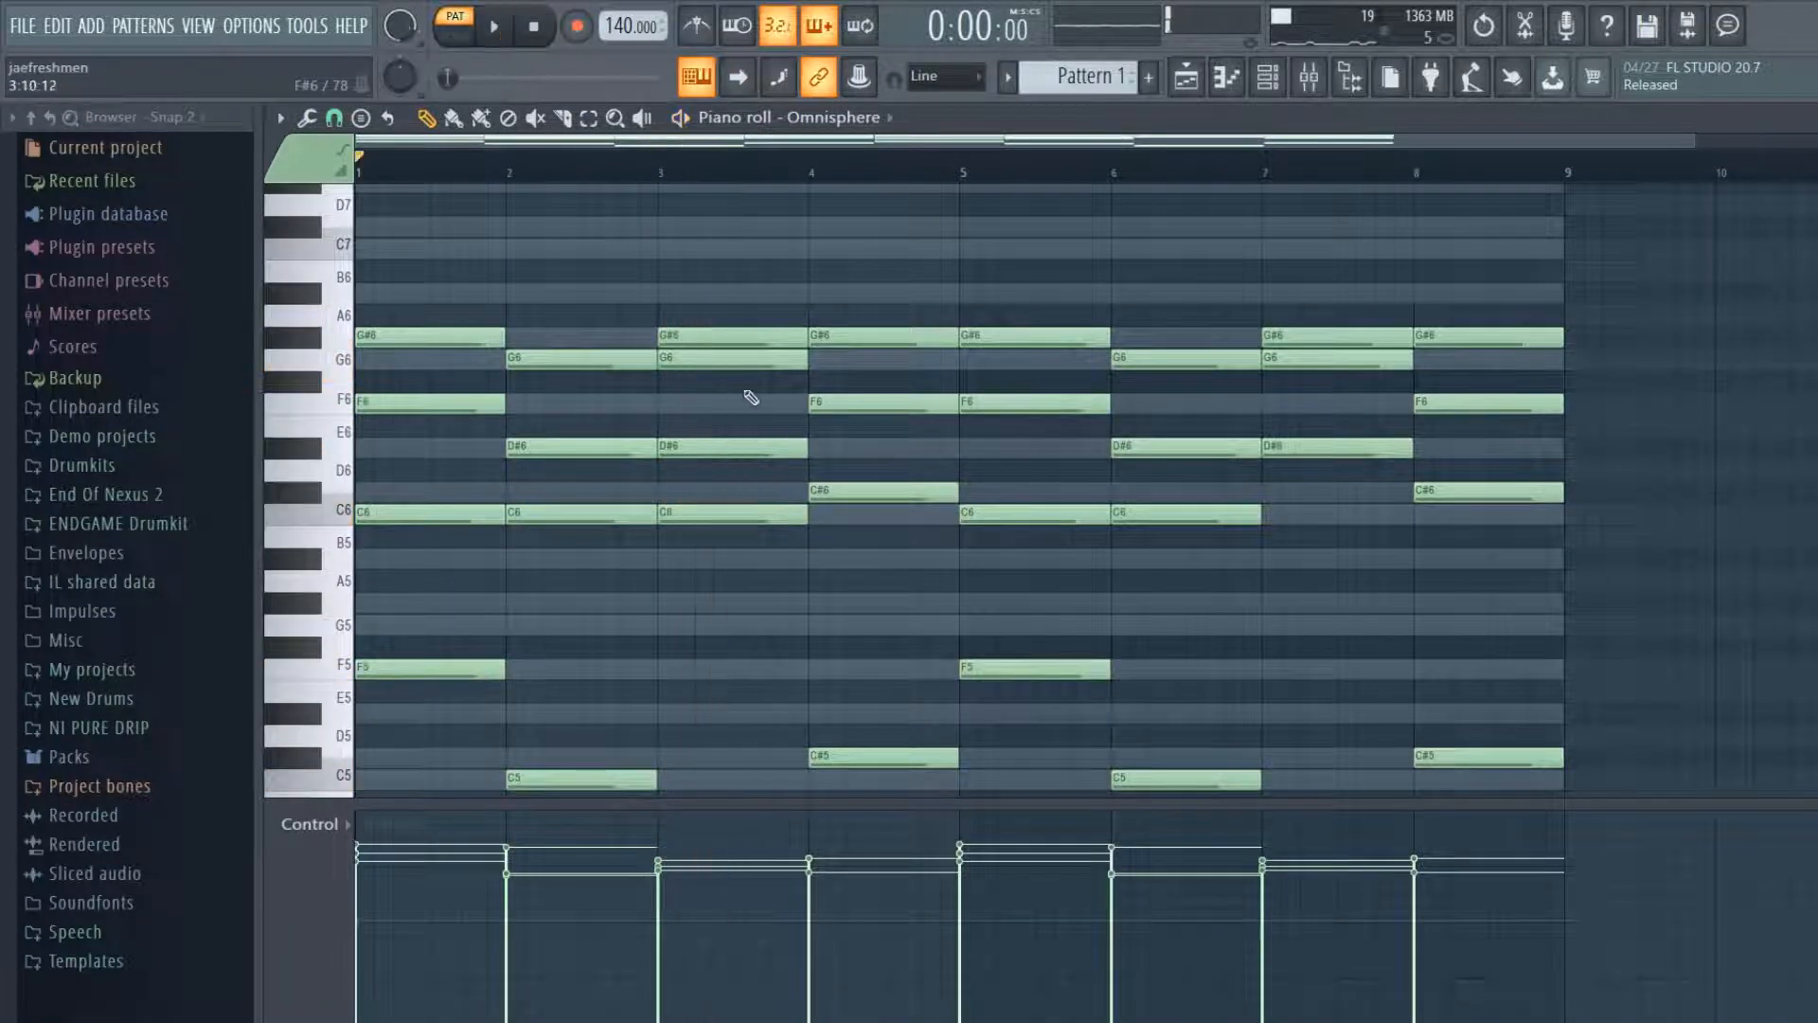
- Raise the top note of the chords in bars 3 and 7 to A#6, playing the pattern in between
click(730, 339)
click(730, 339)
drag(712, 268, 730, 290)
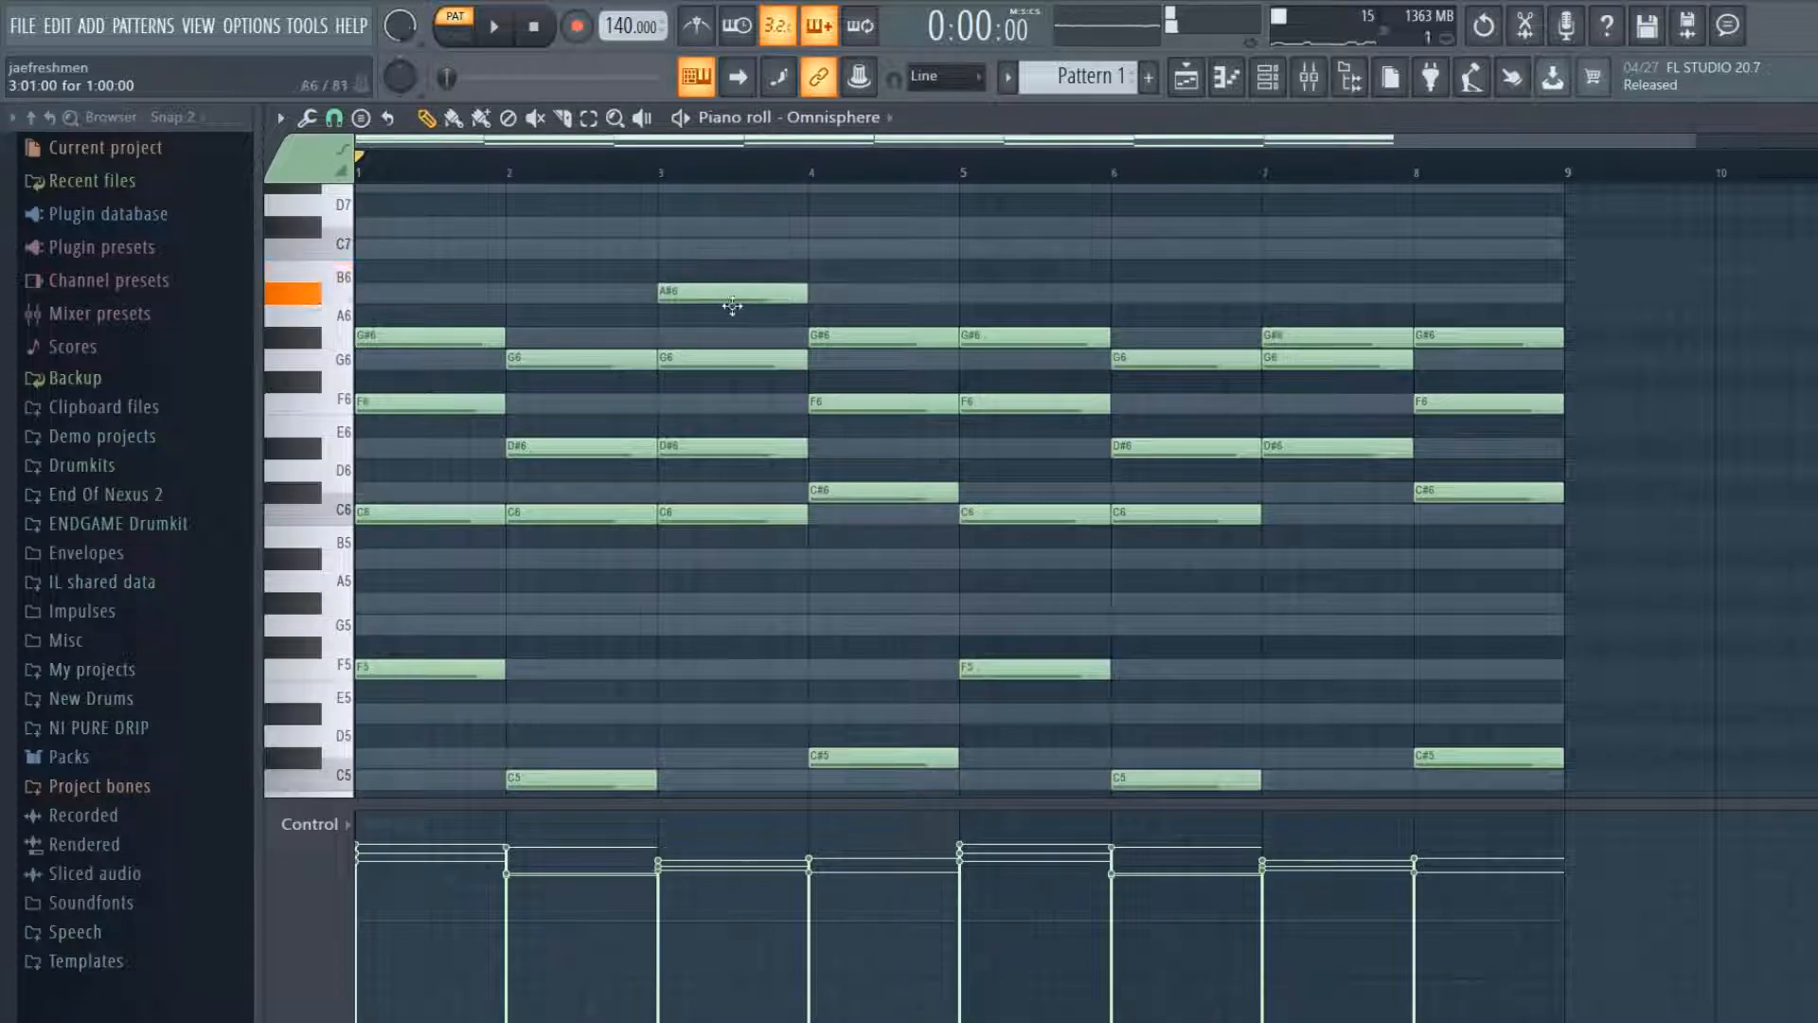
key(space)
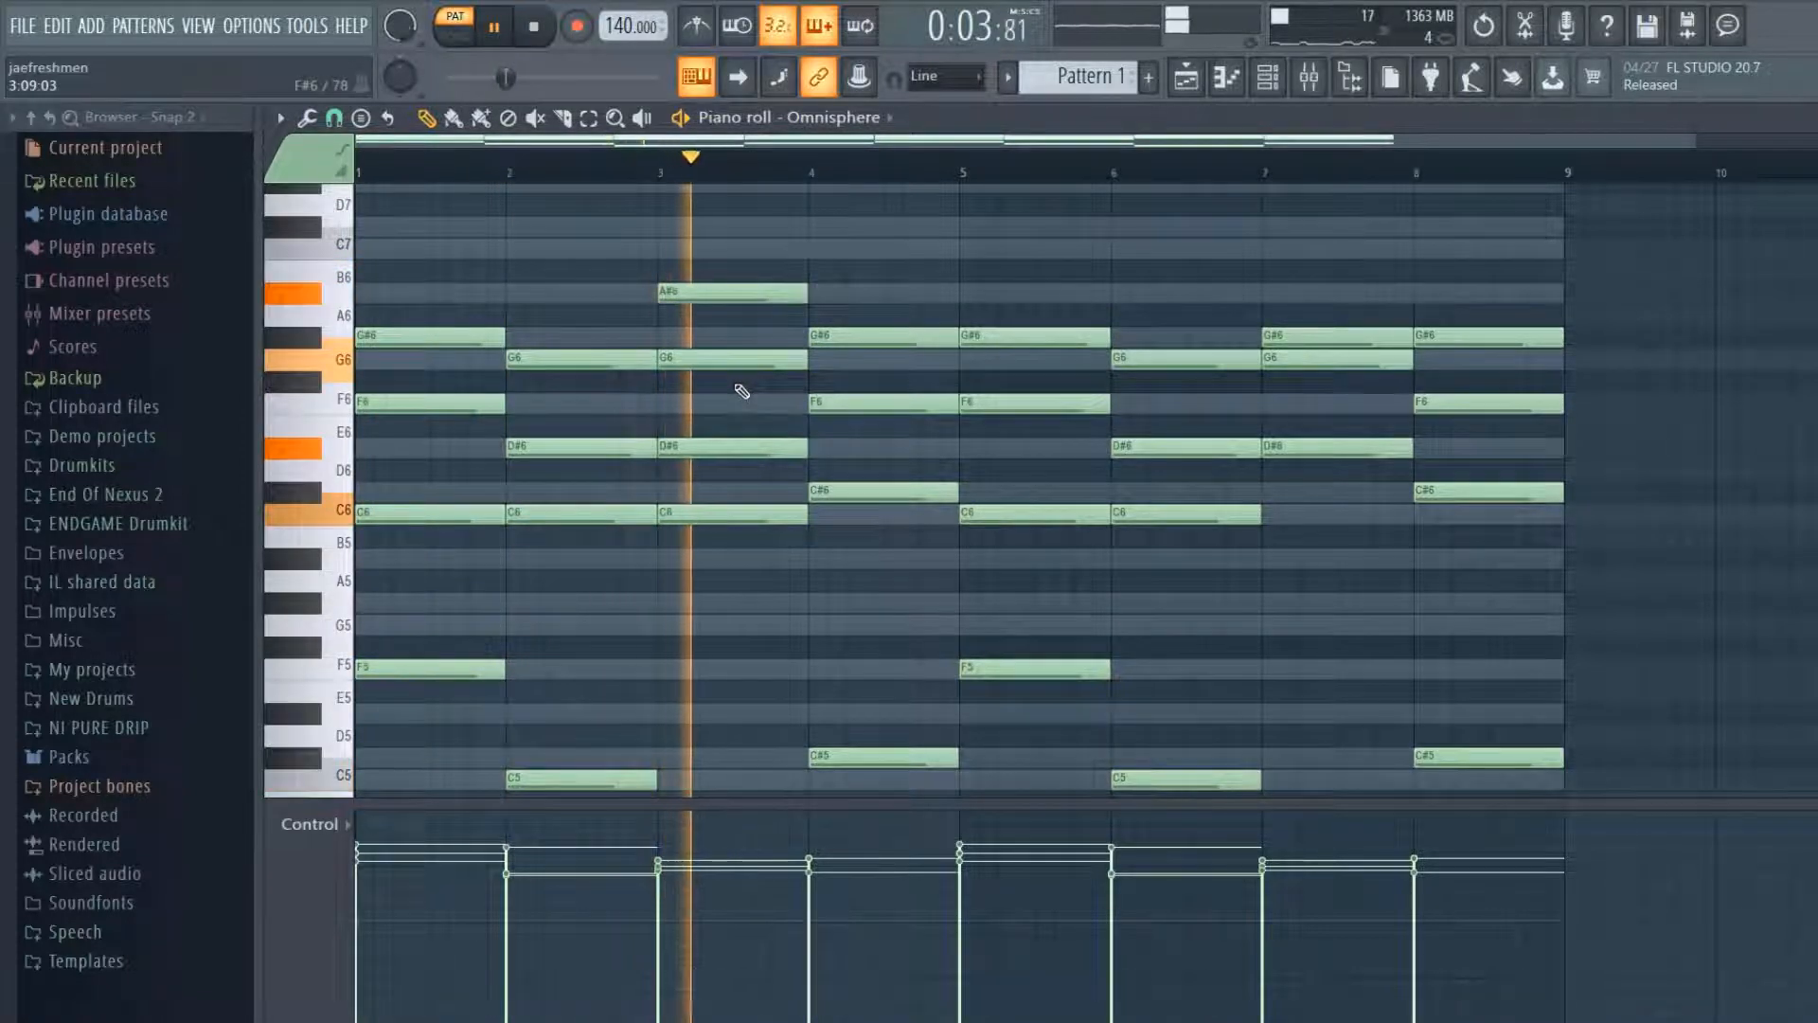
key(space)
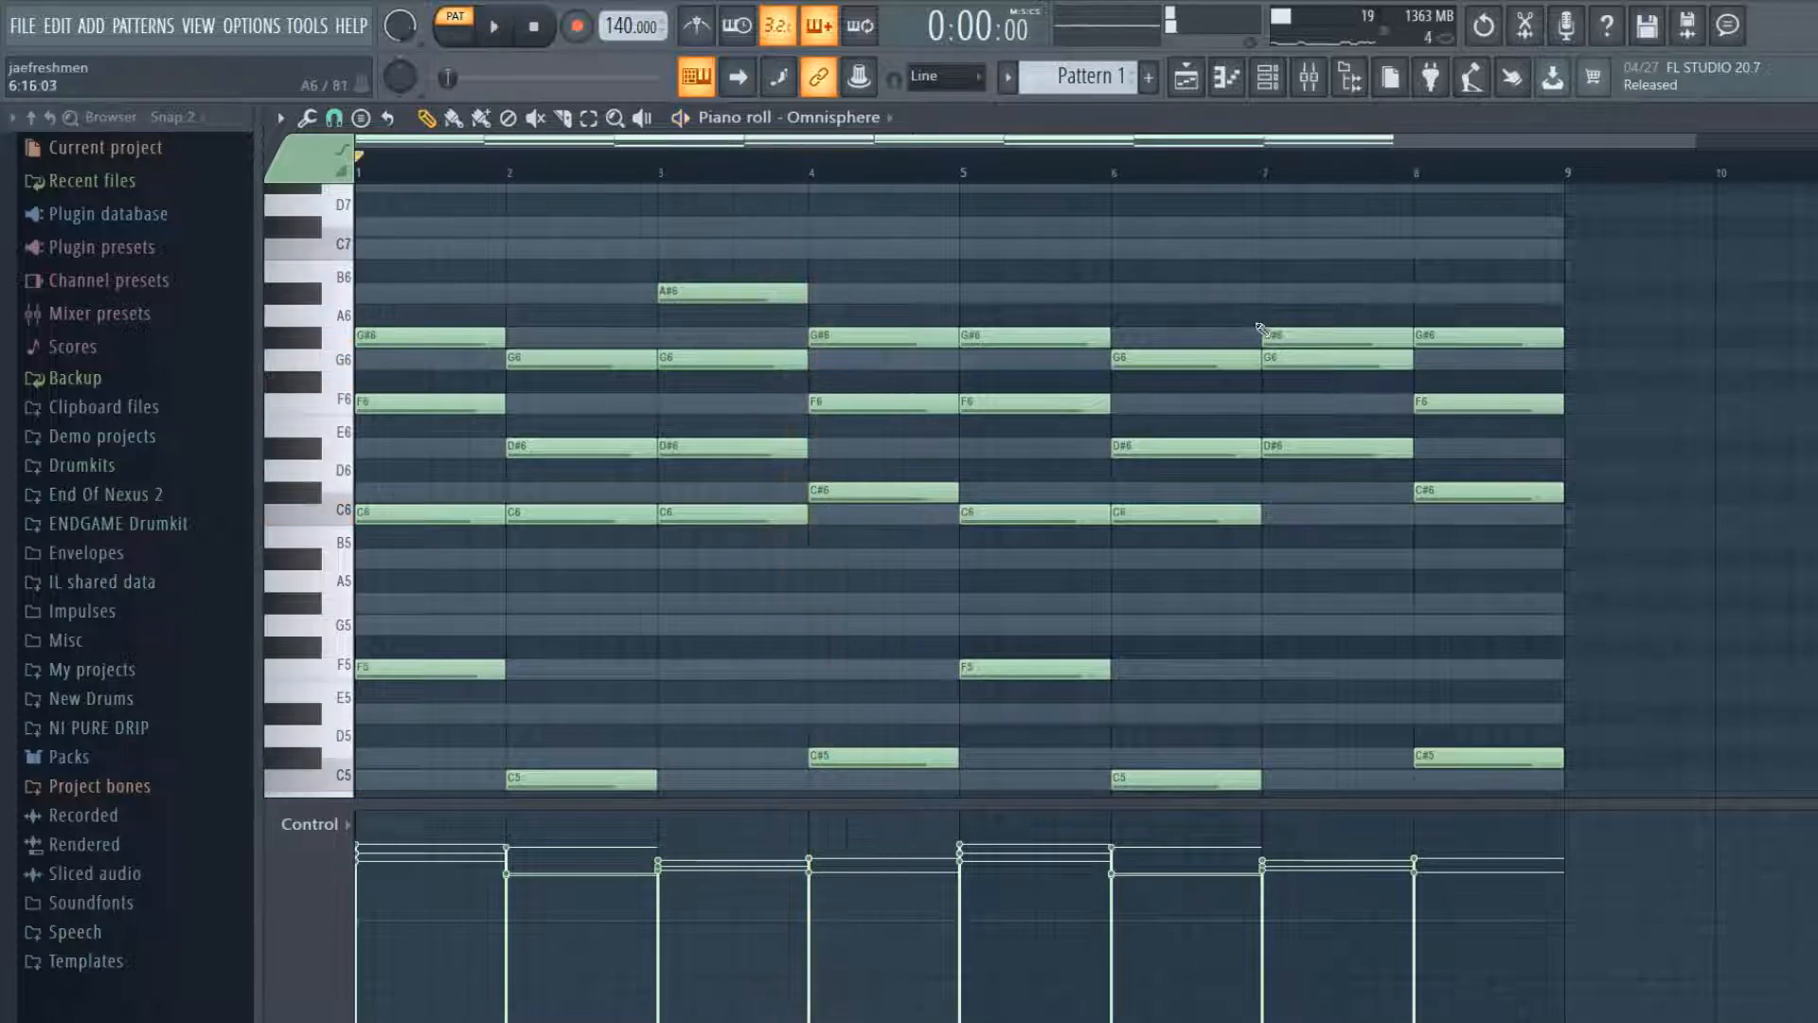
drag(1262, 333, 1270, 289)
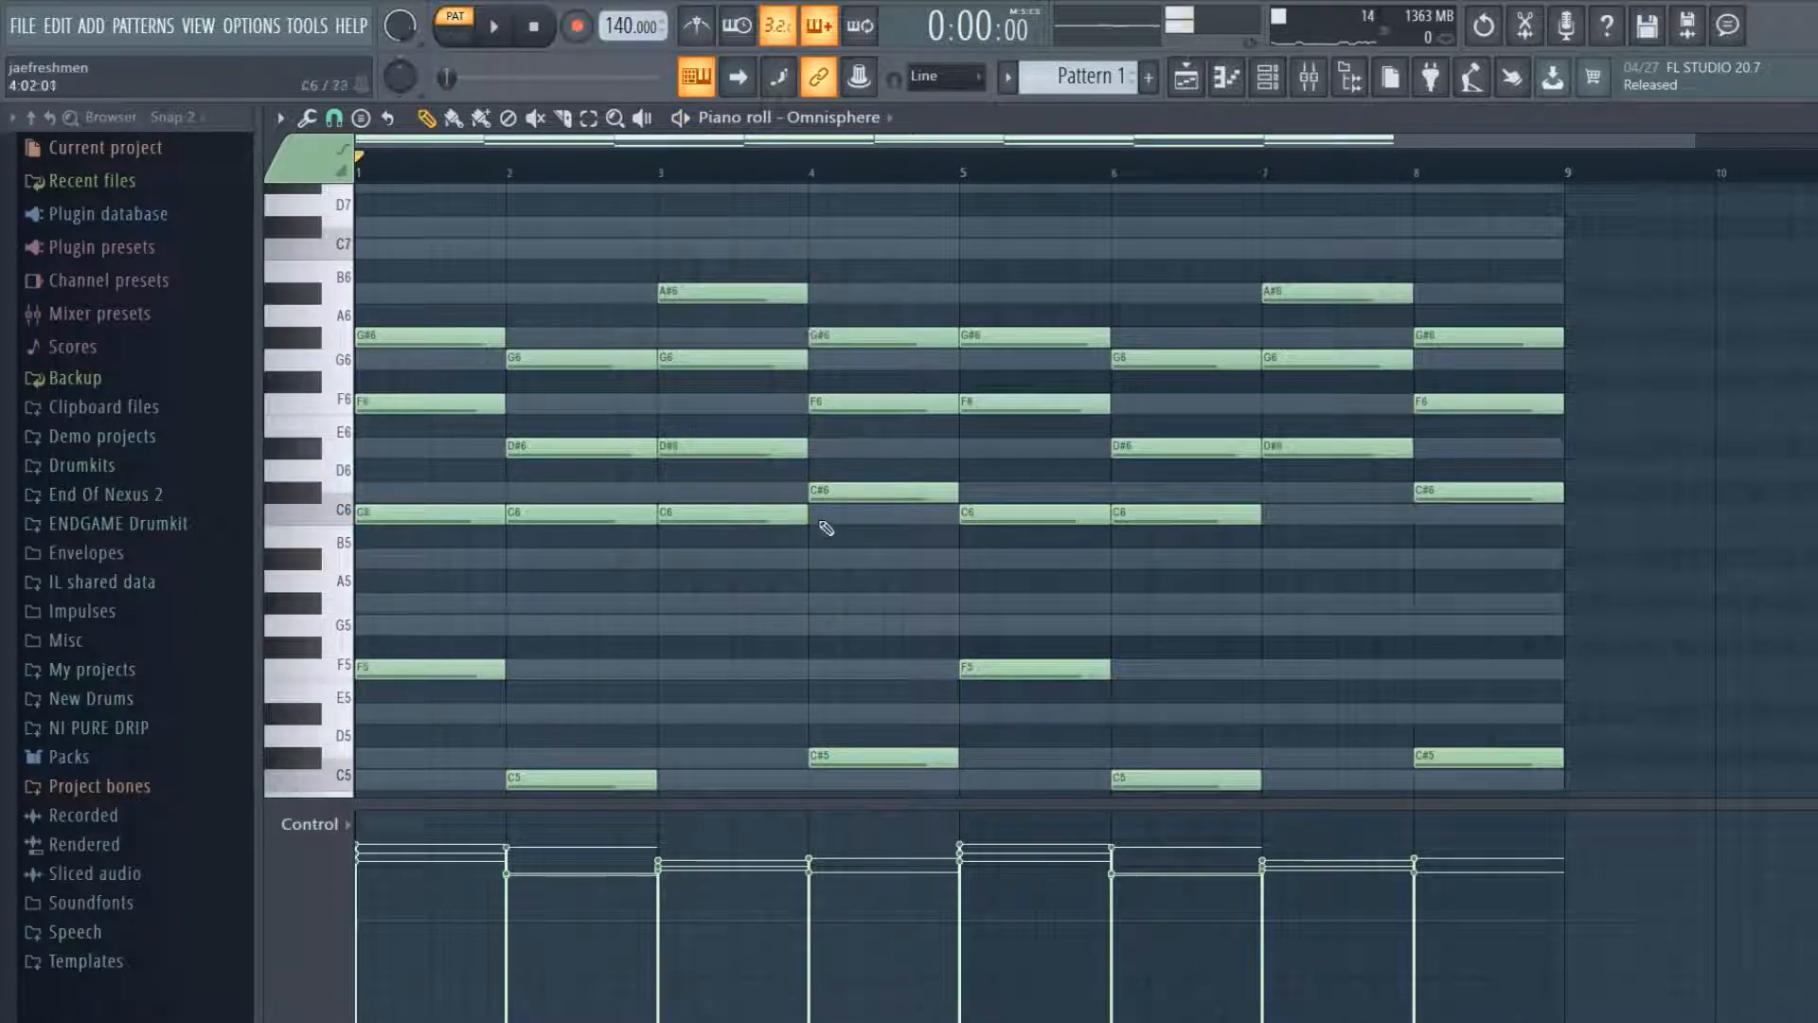
- Add a one-bar C7 note on top of the chord in bar 4 and play the pattern
click(814, 251)
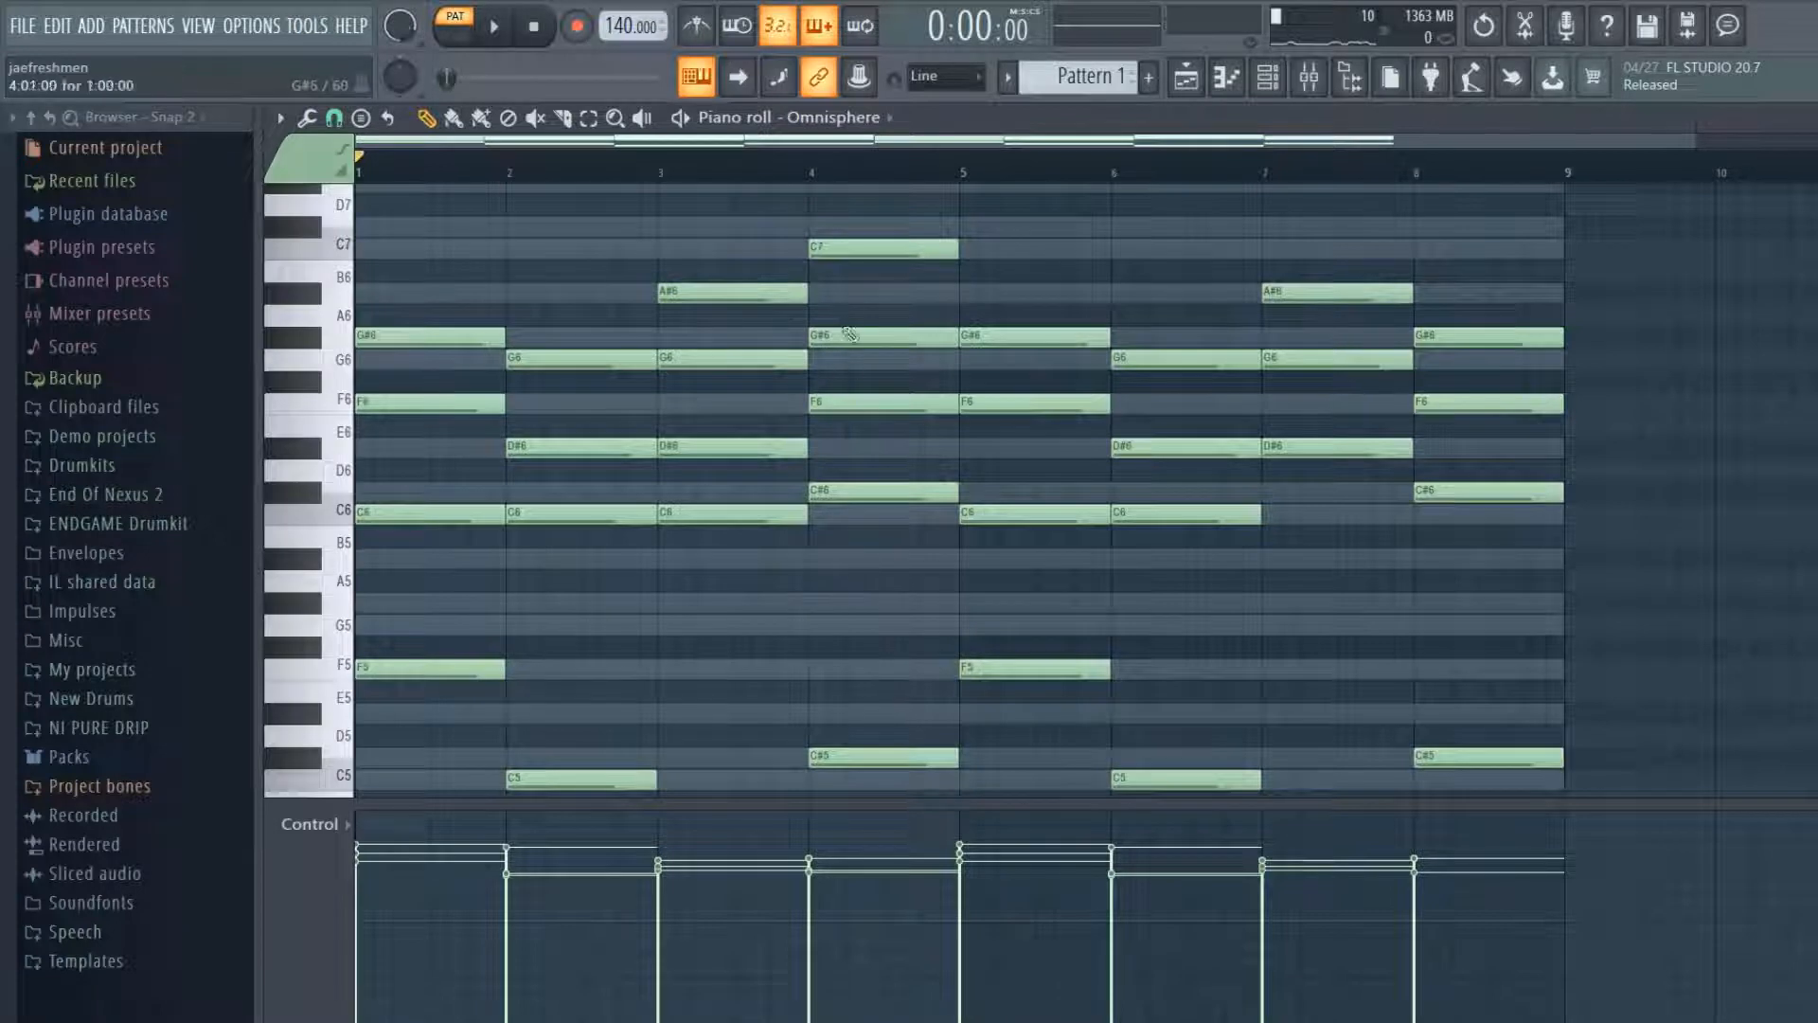
key(space)
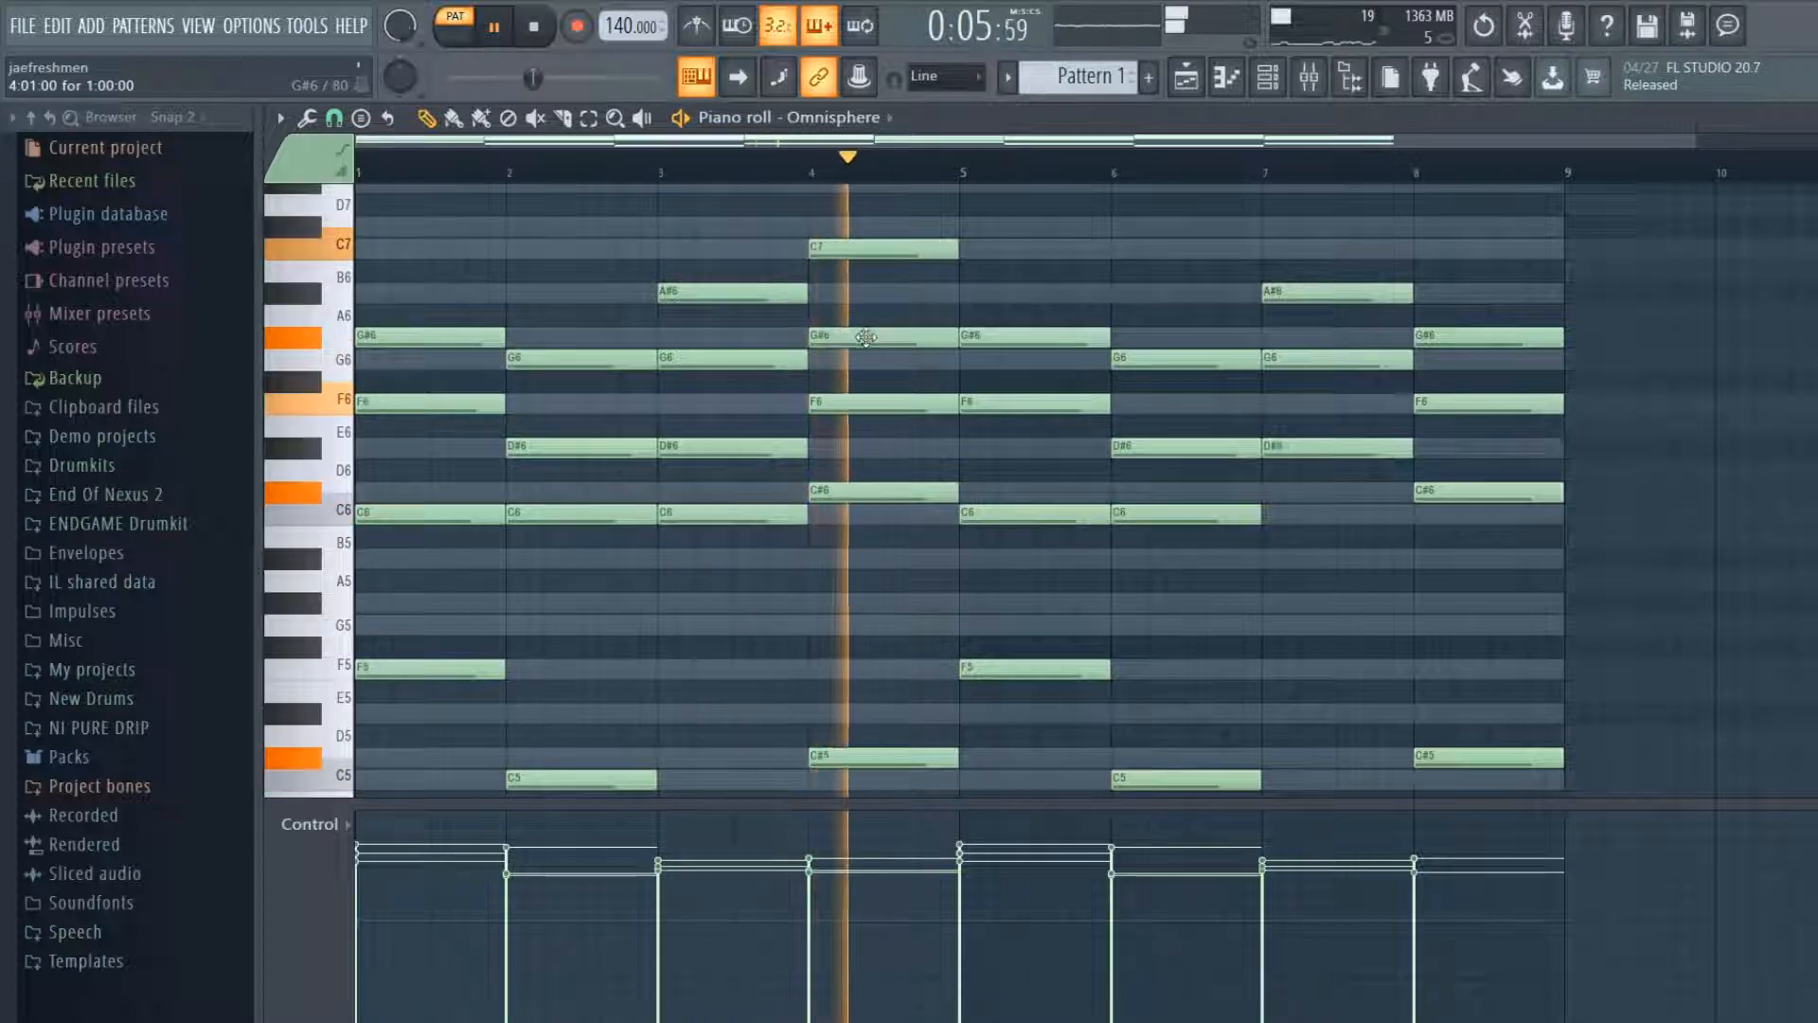
click(1416, 246)
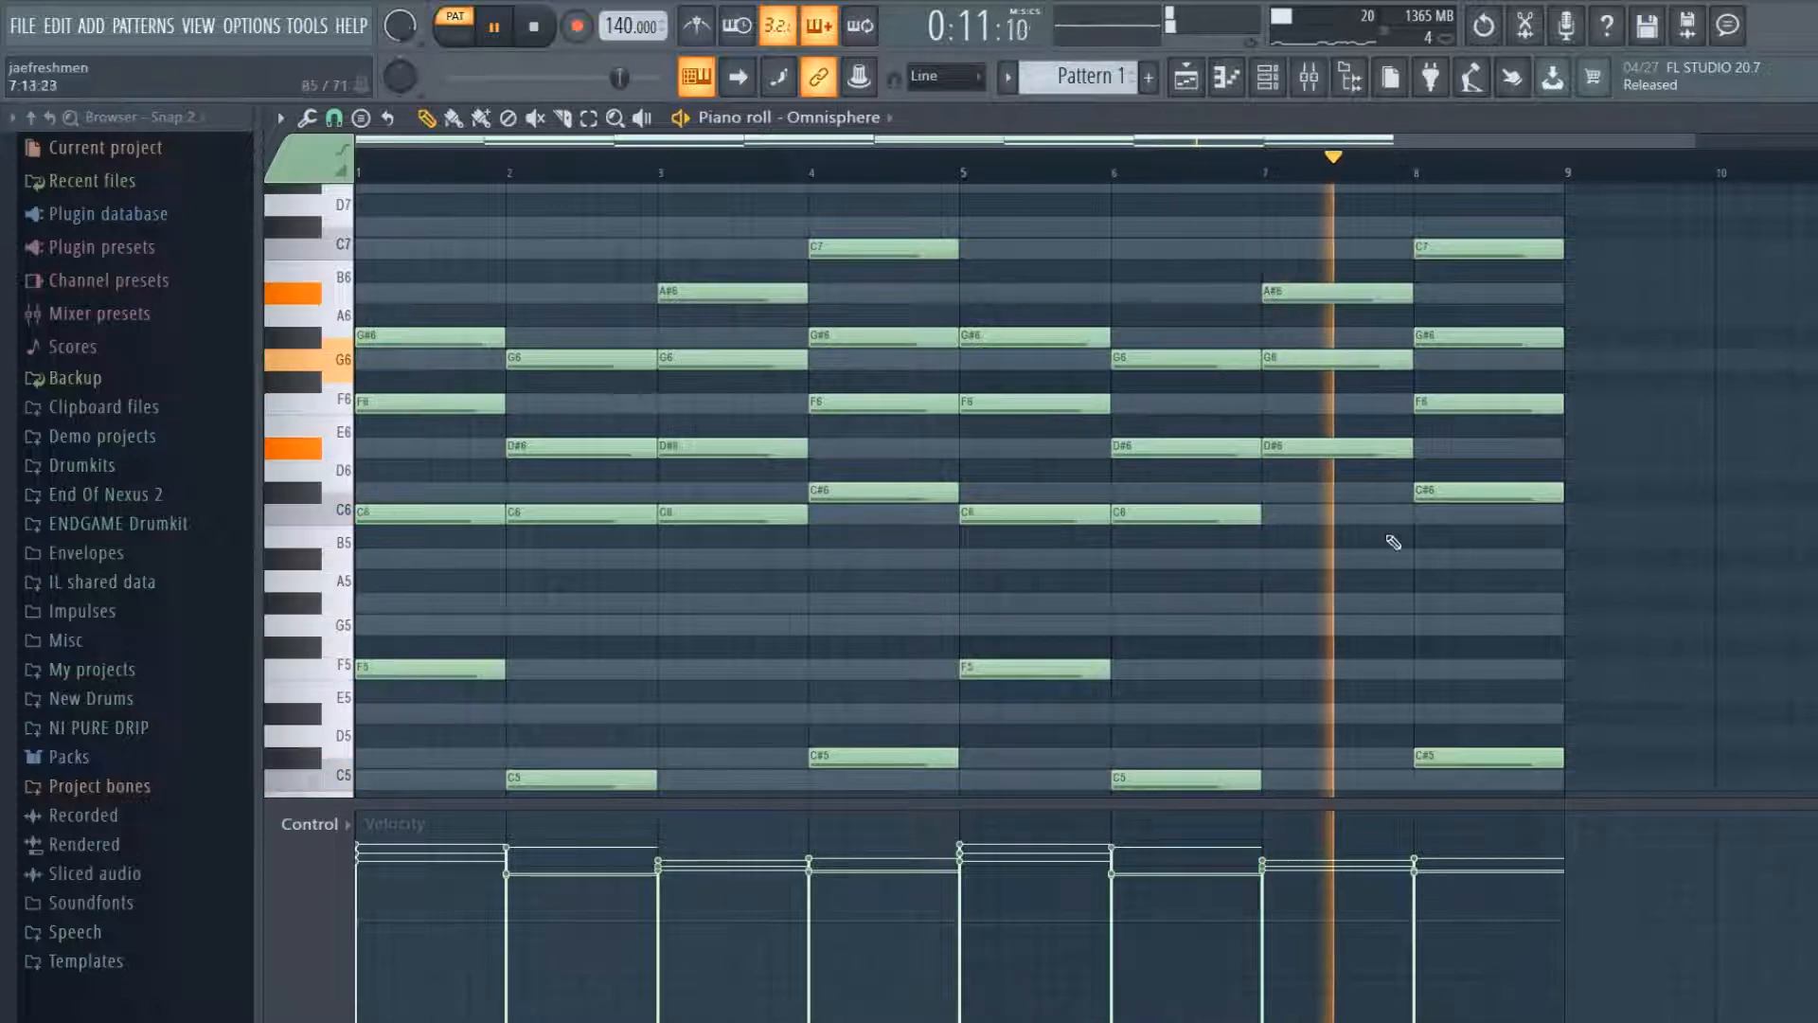
key(space)
right_click(1491, 248)
click(1446, 333)
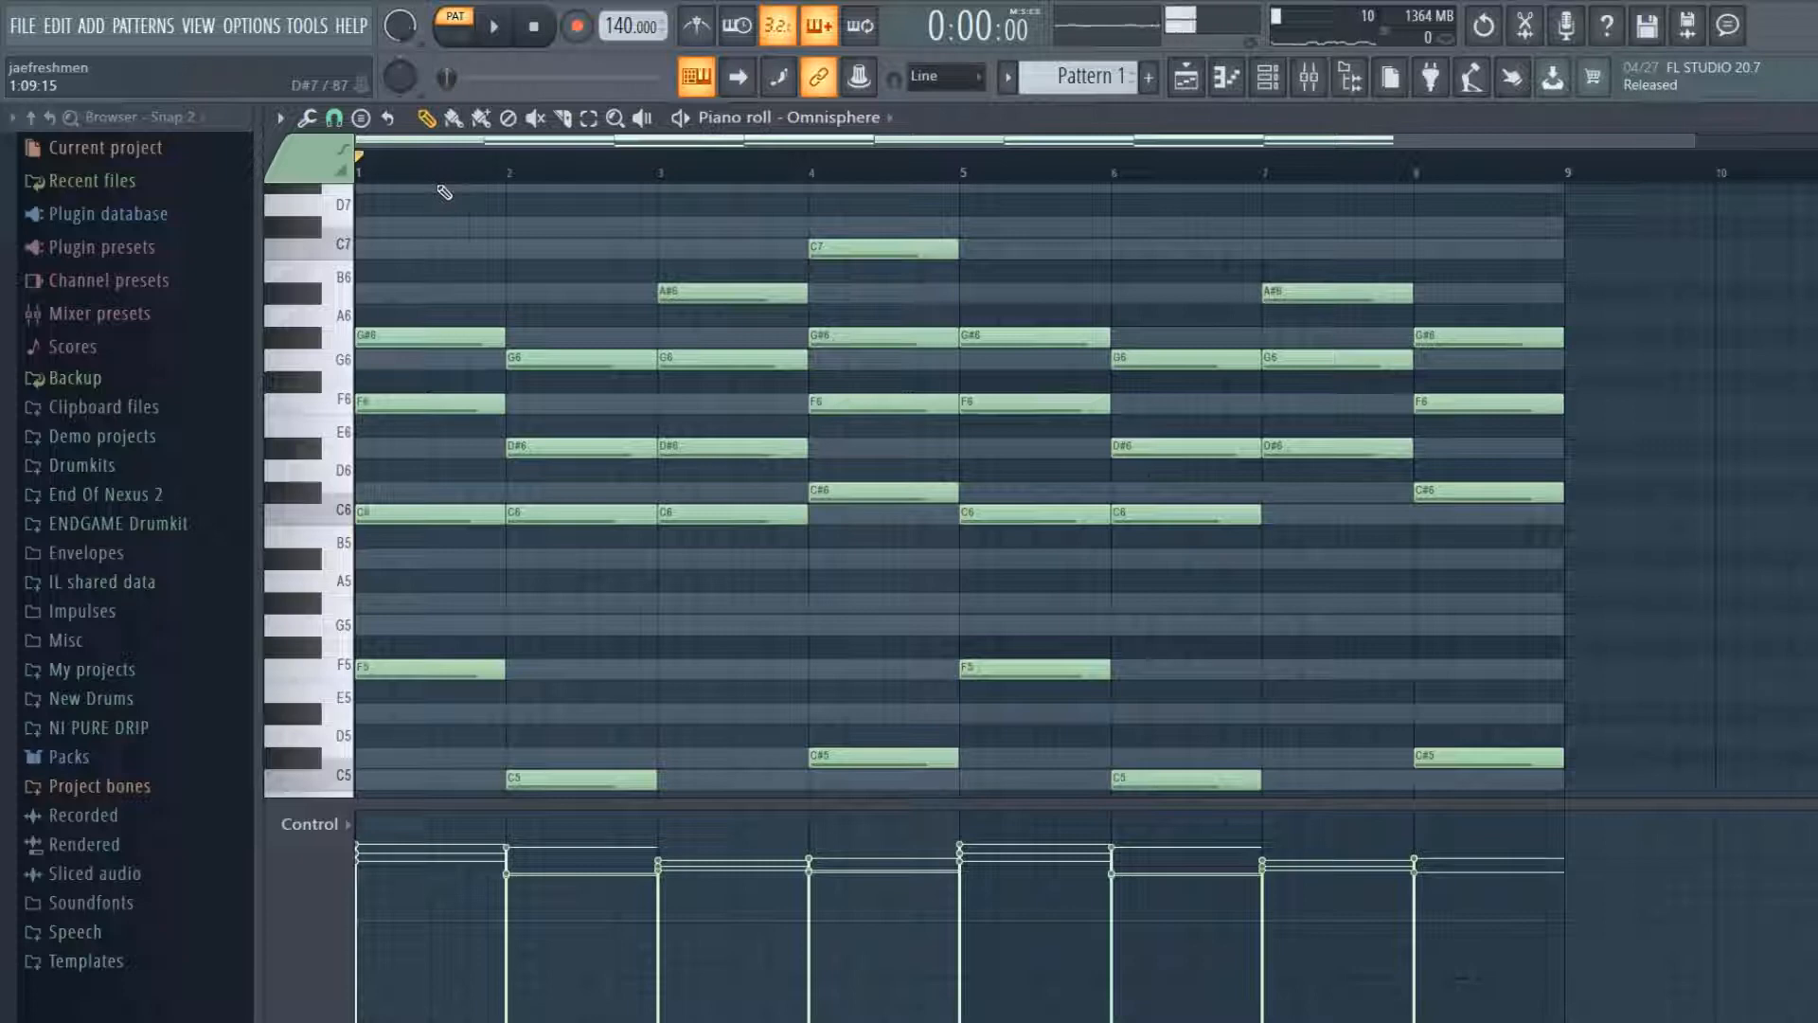
- Audition the top notes of the chords in bars 1 to 4, 7 and 8 one by one as a melody line
click(458, 341)
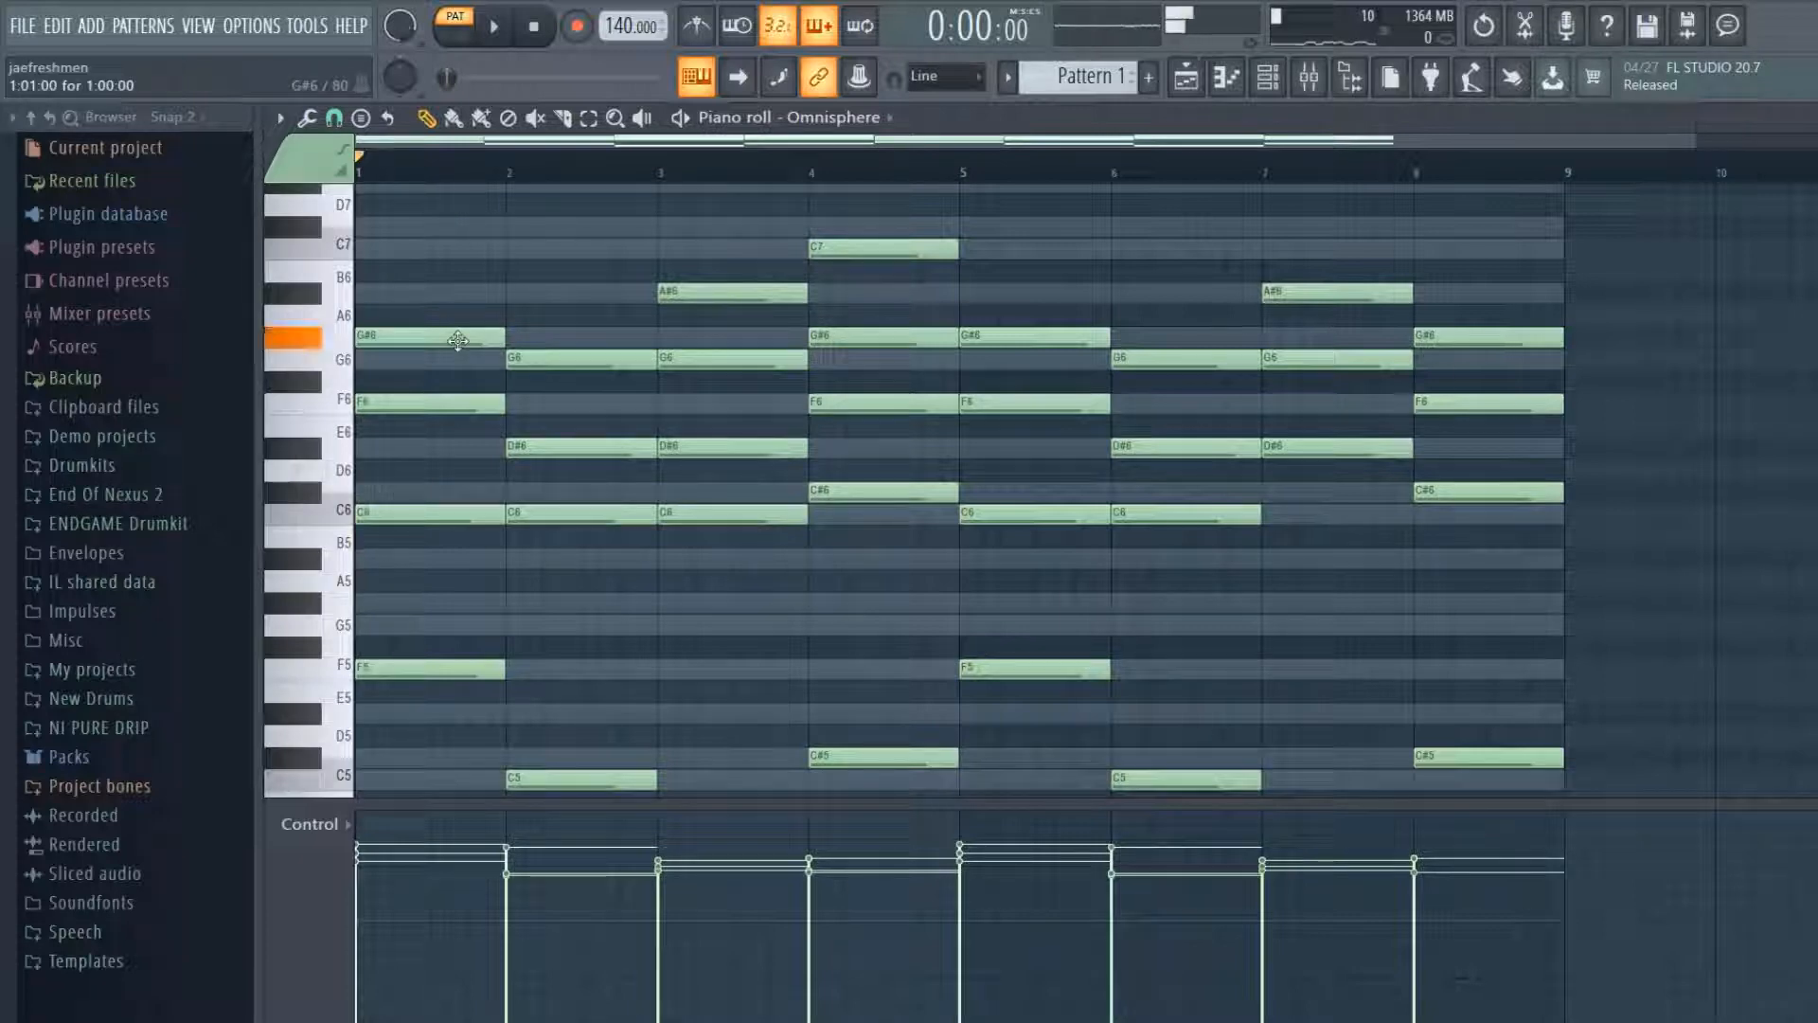
click(604, 365)
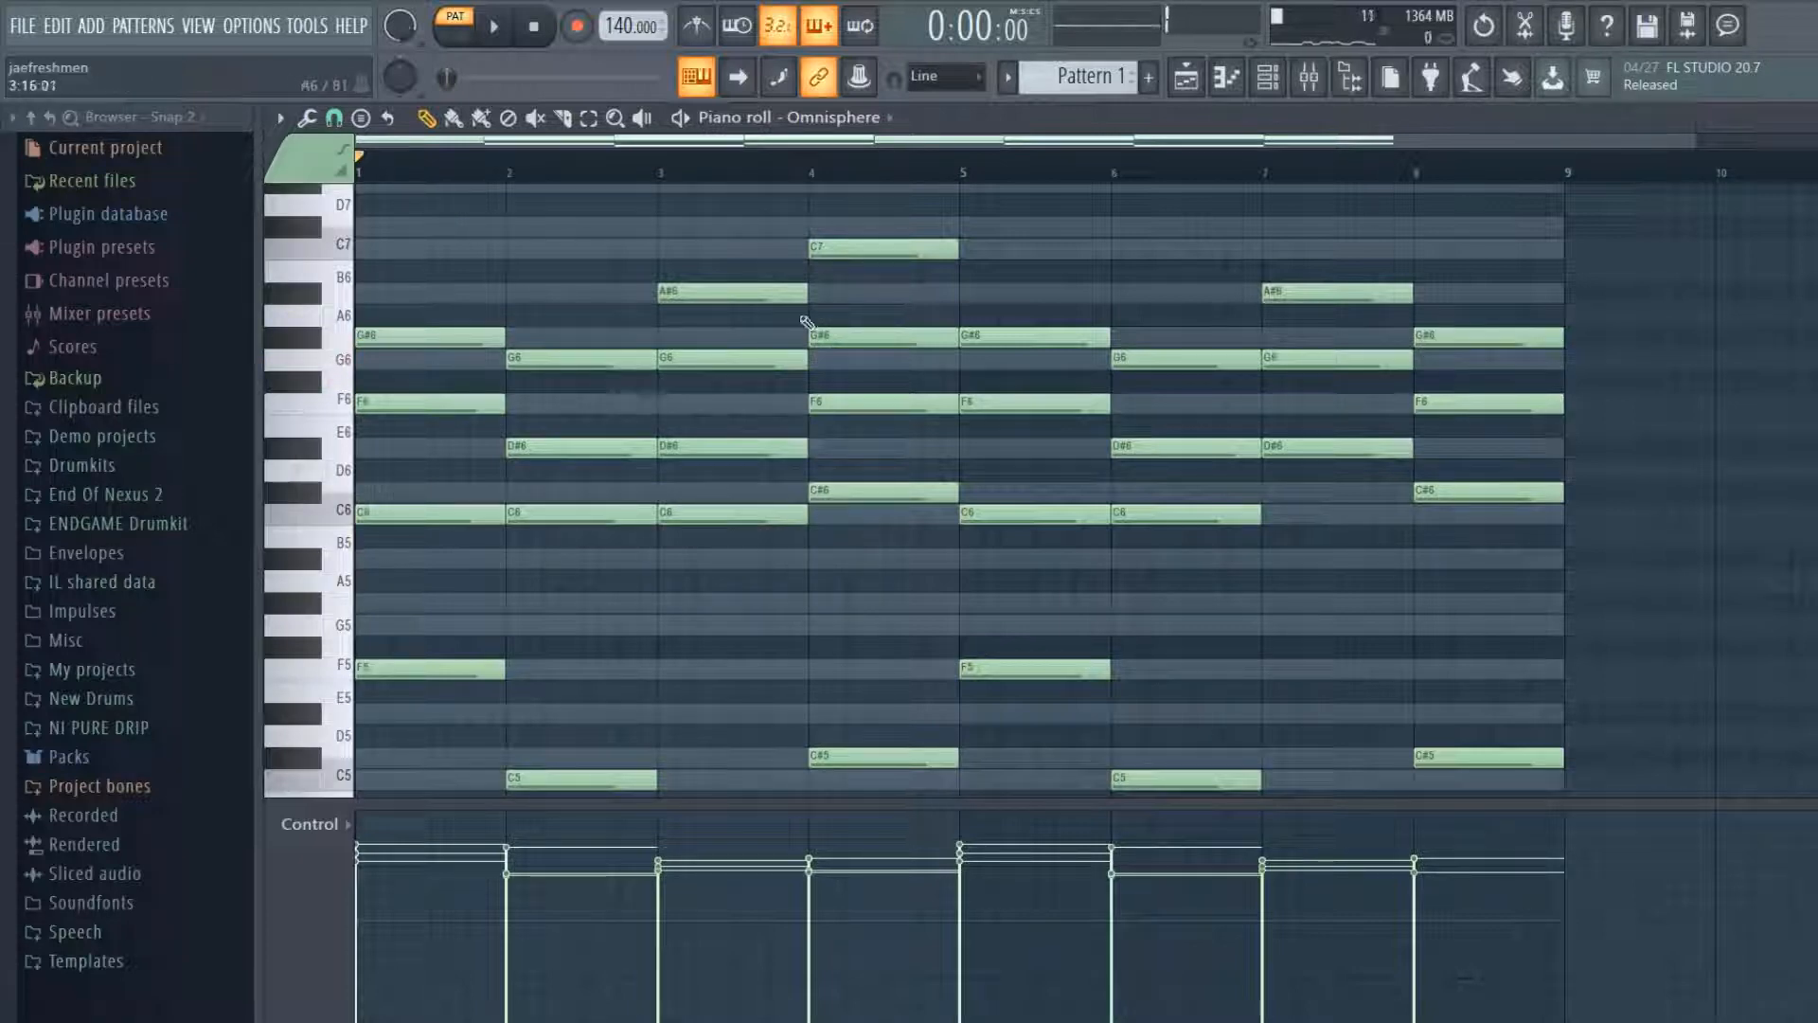
click(776, 296)
click(847, 247)
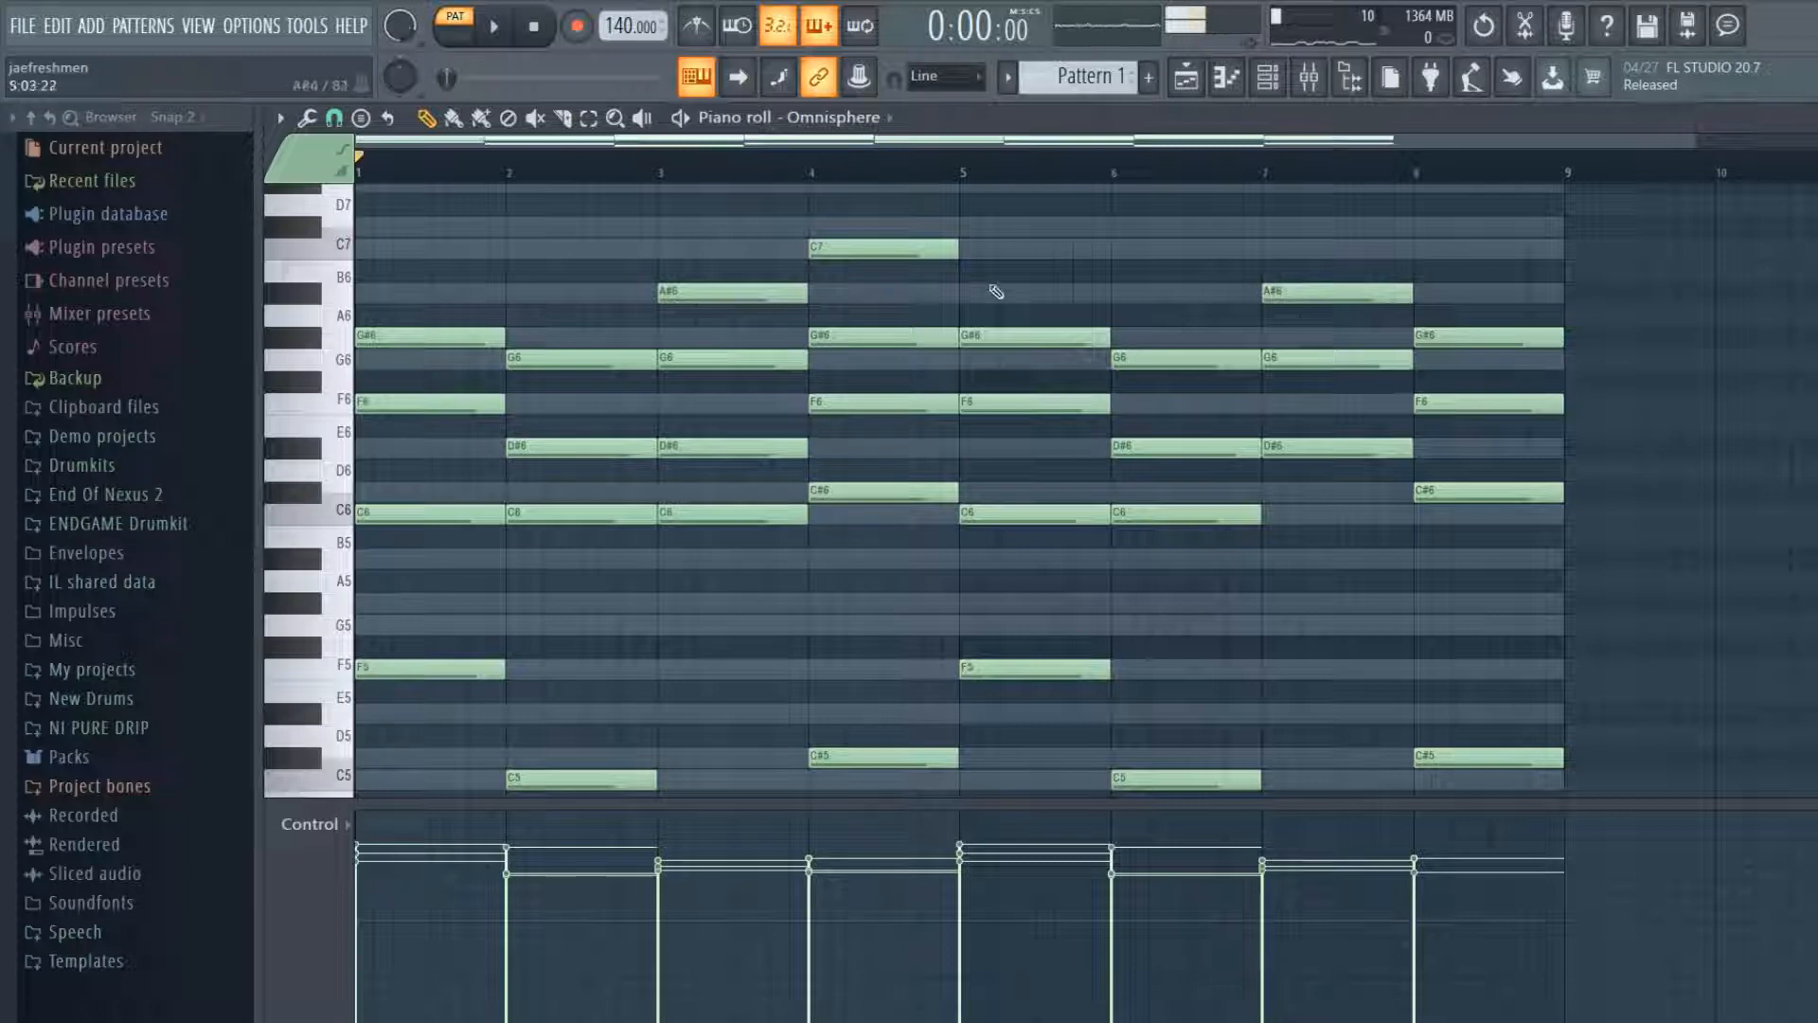
click(1374, 295)
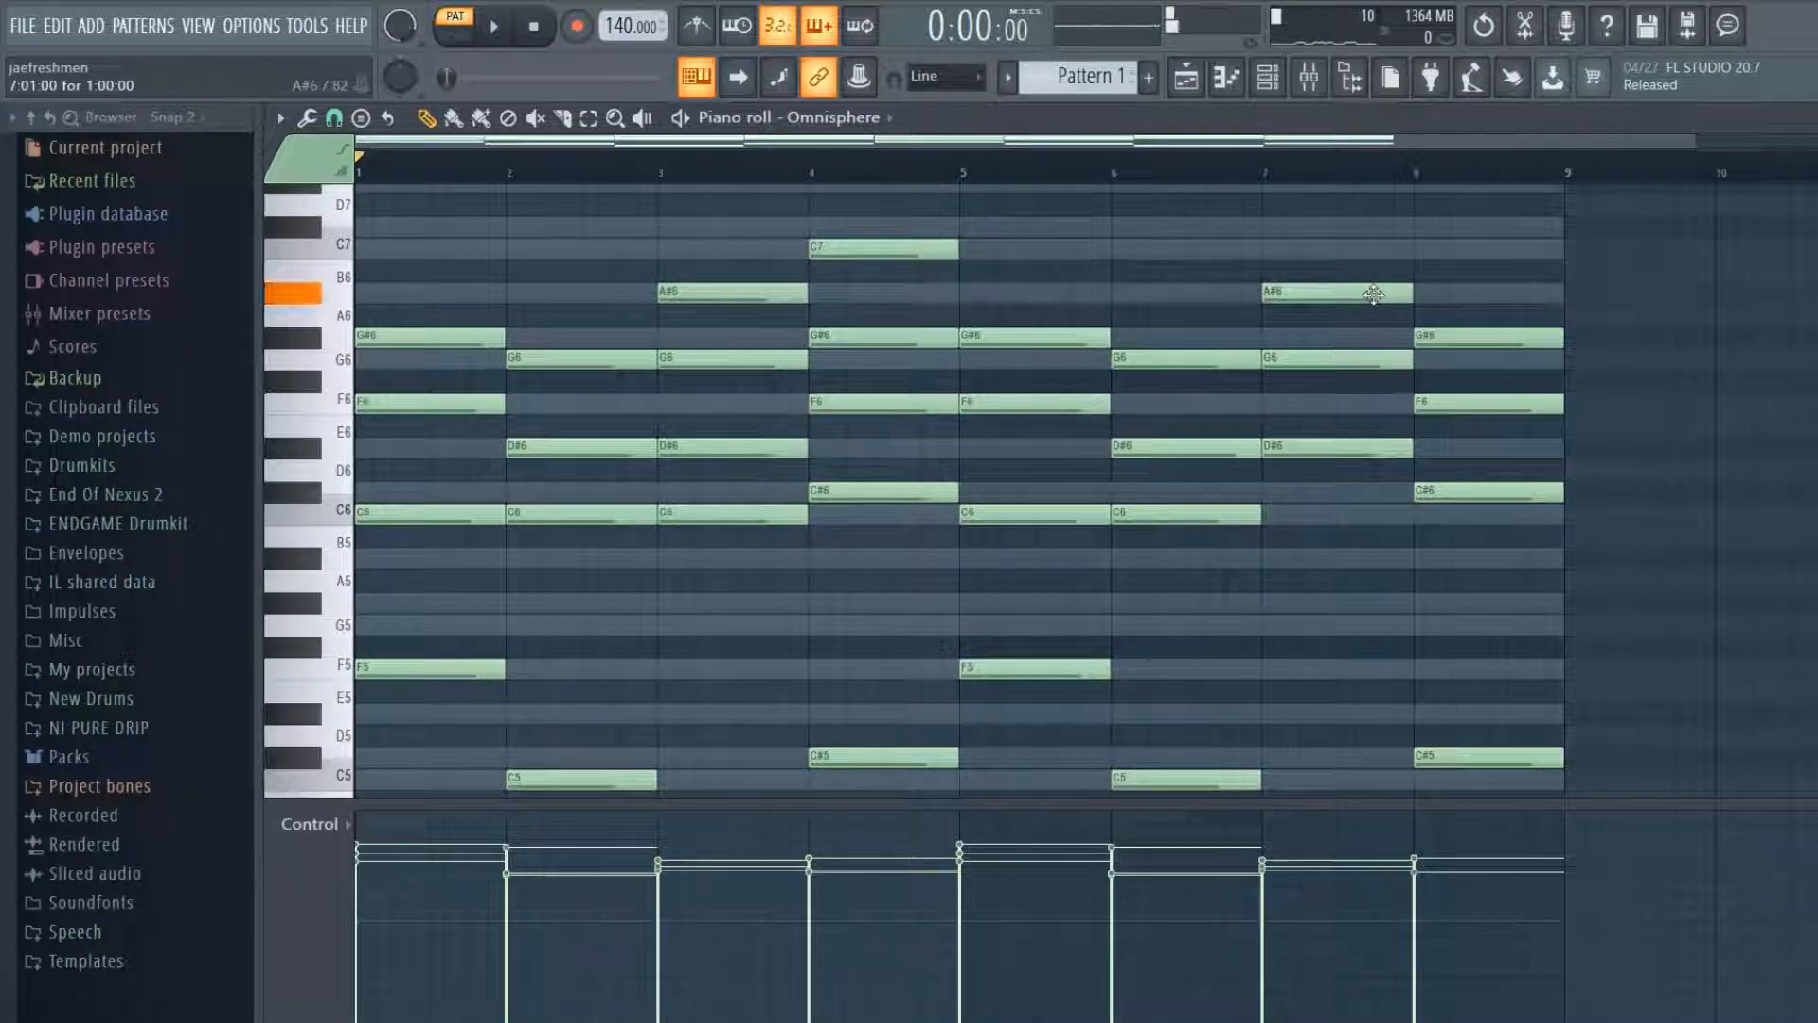
click(1503, 341)
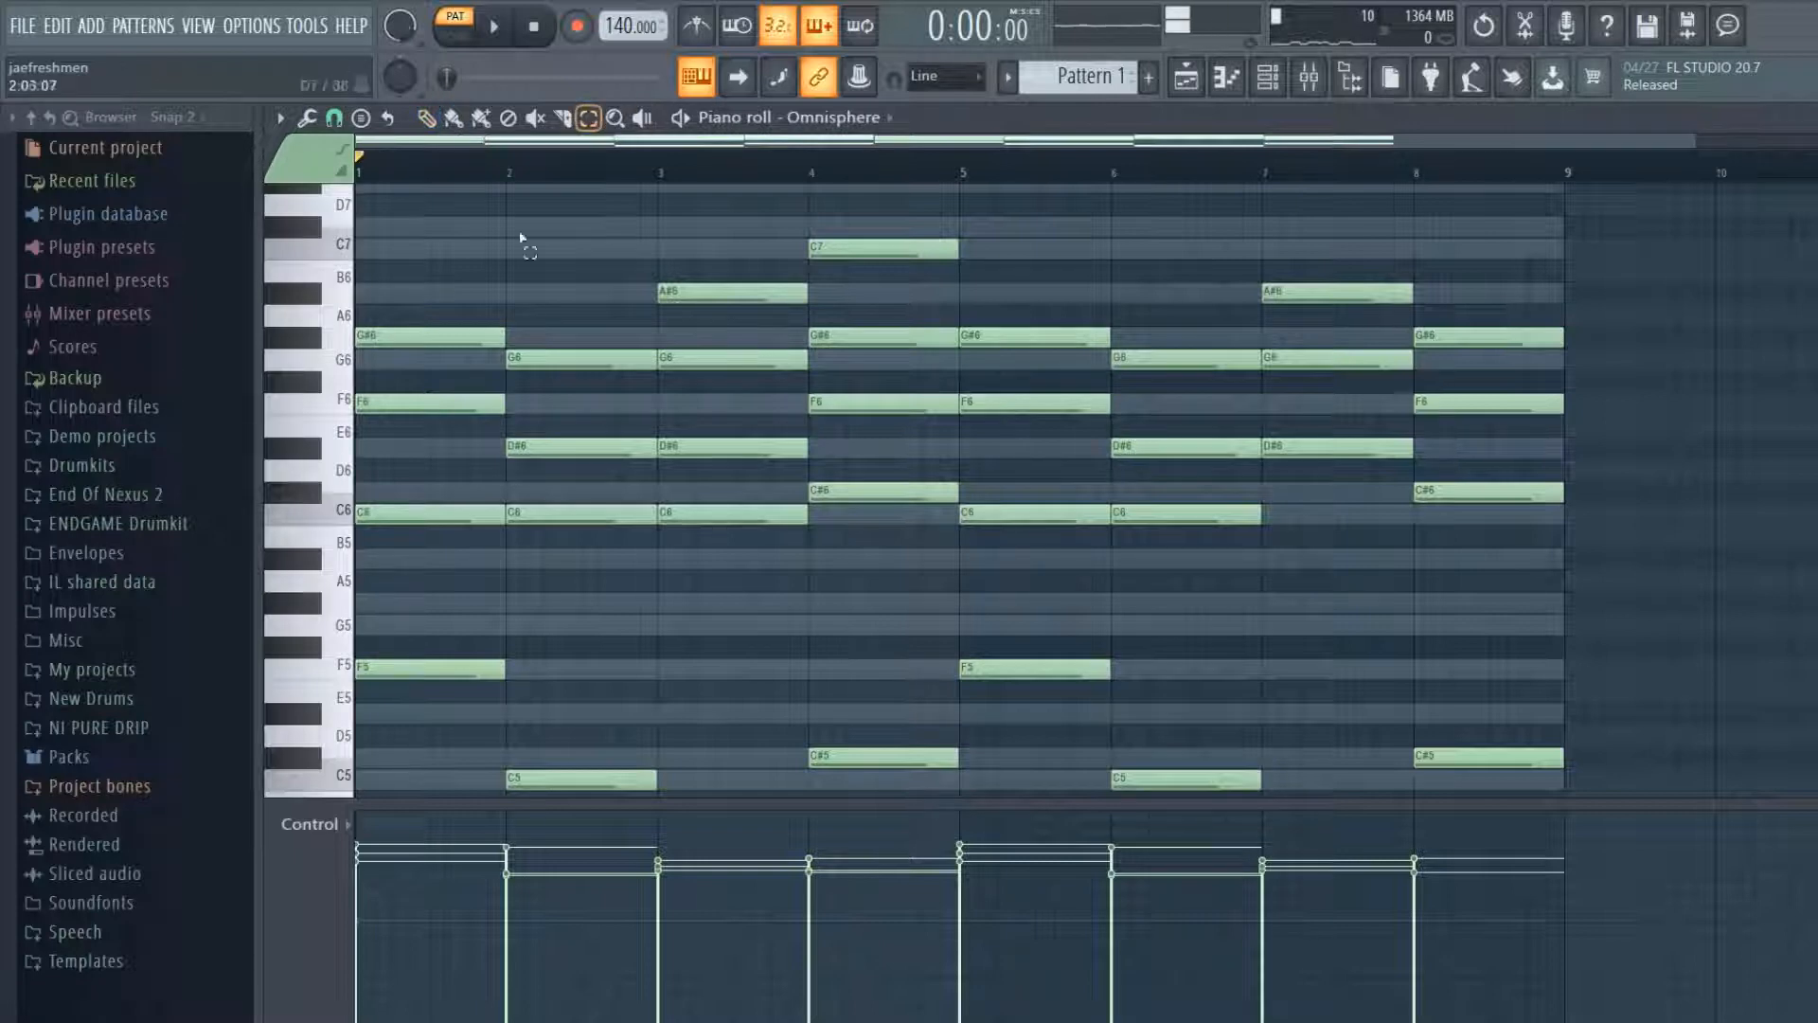
- Highlight the top note of each of the eight chords to review the melody line, and clear the selection
shift+click(417, 335)
shift+click(544, 357)
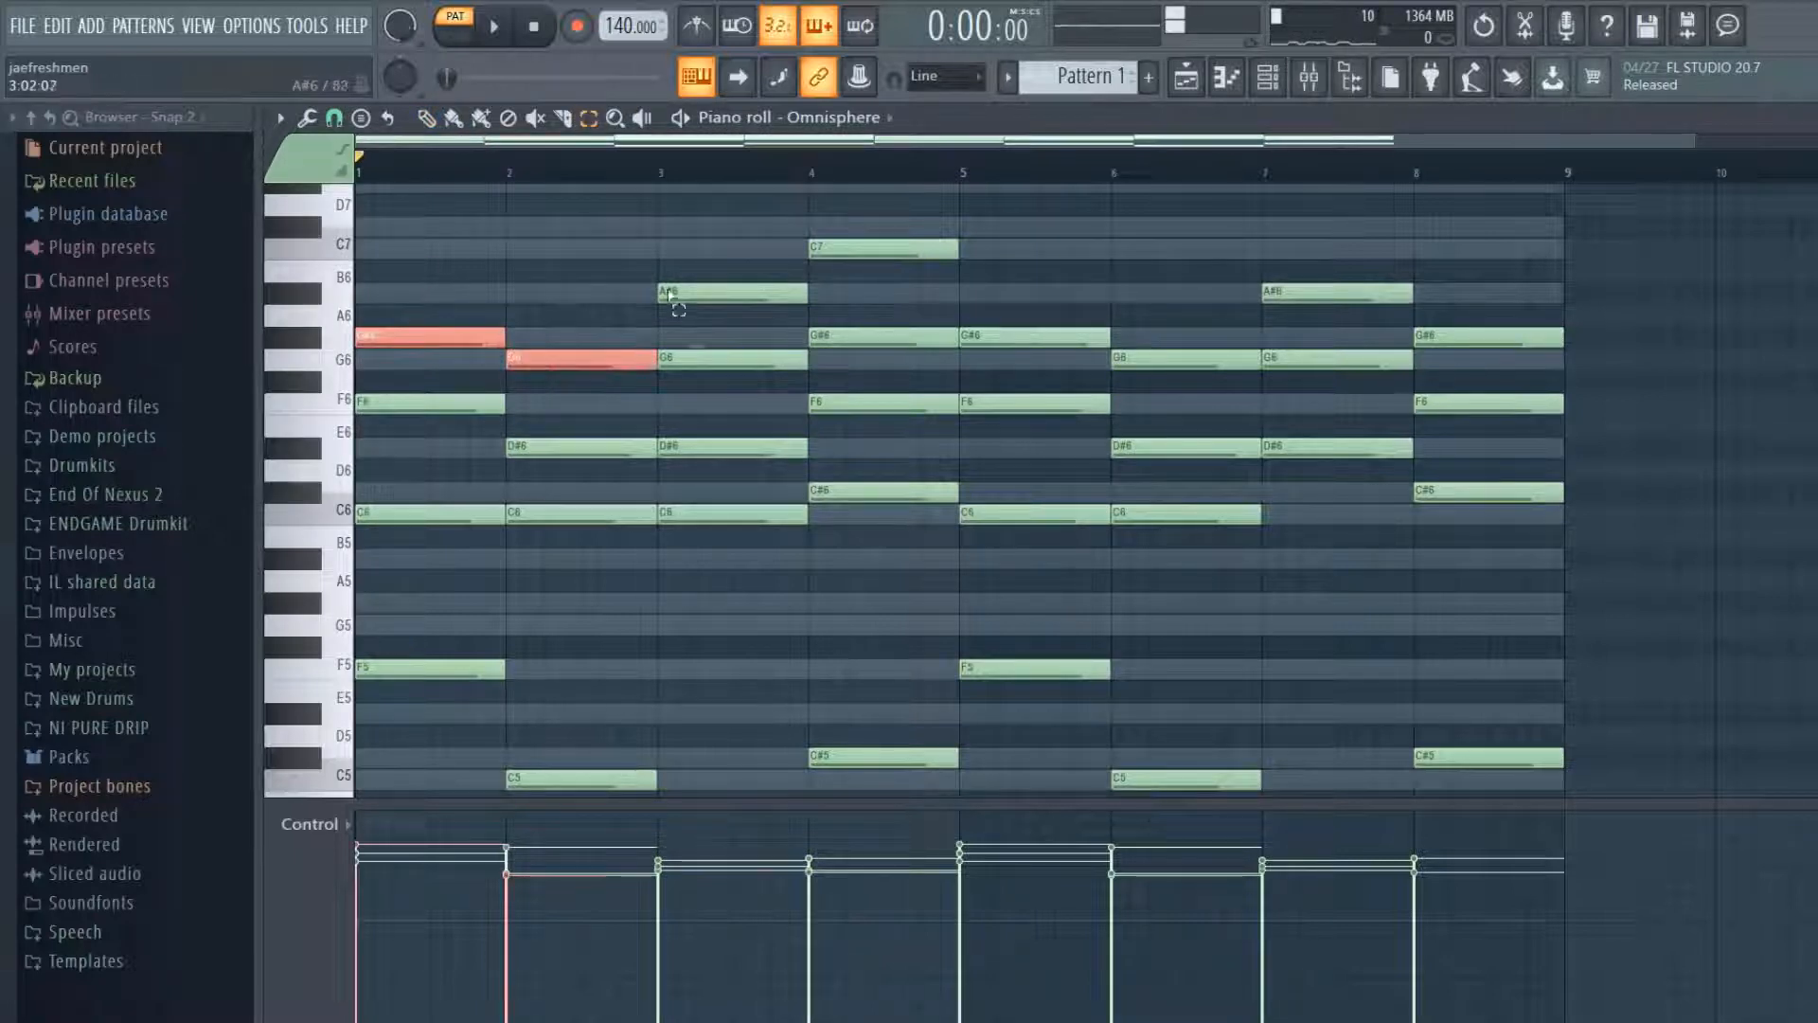
shift+click(678, 293)
shift+click(843, 247)
shift+click(1060, 335)
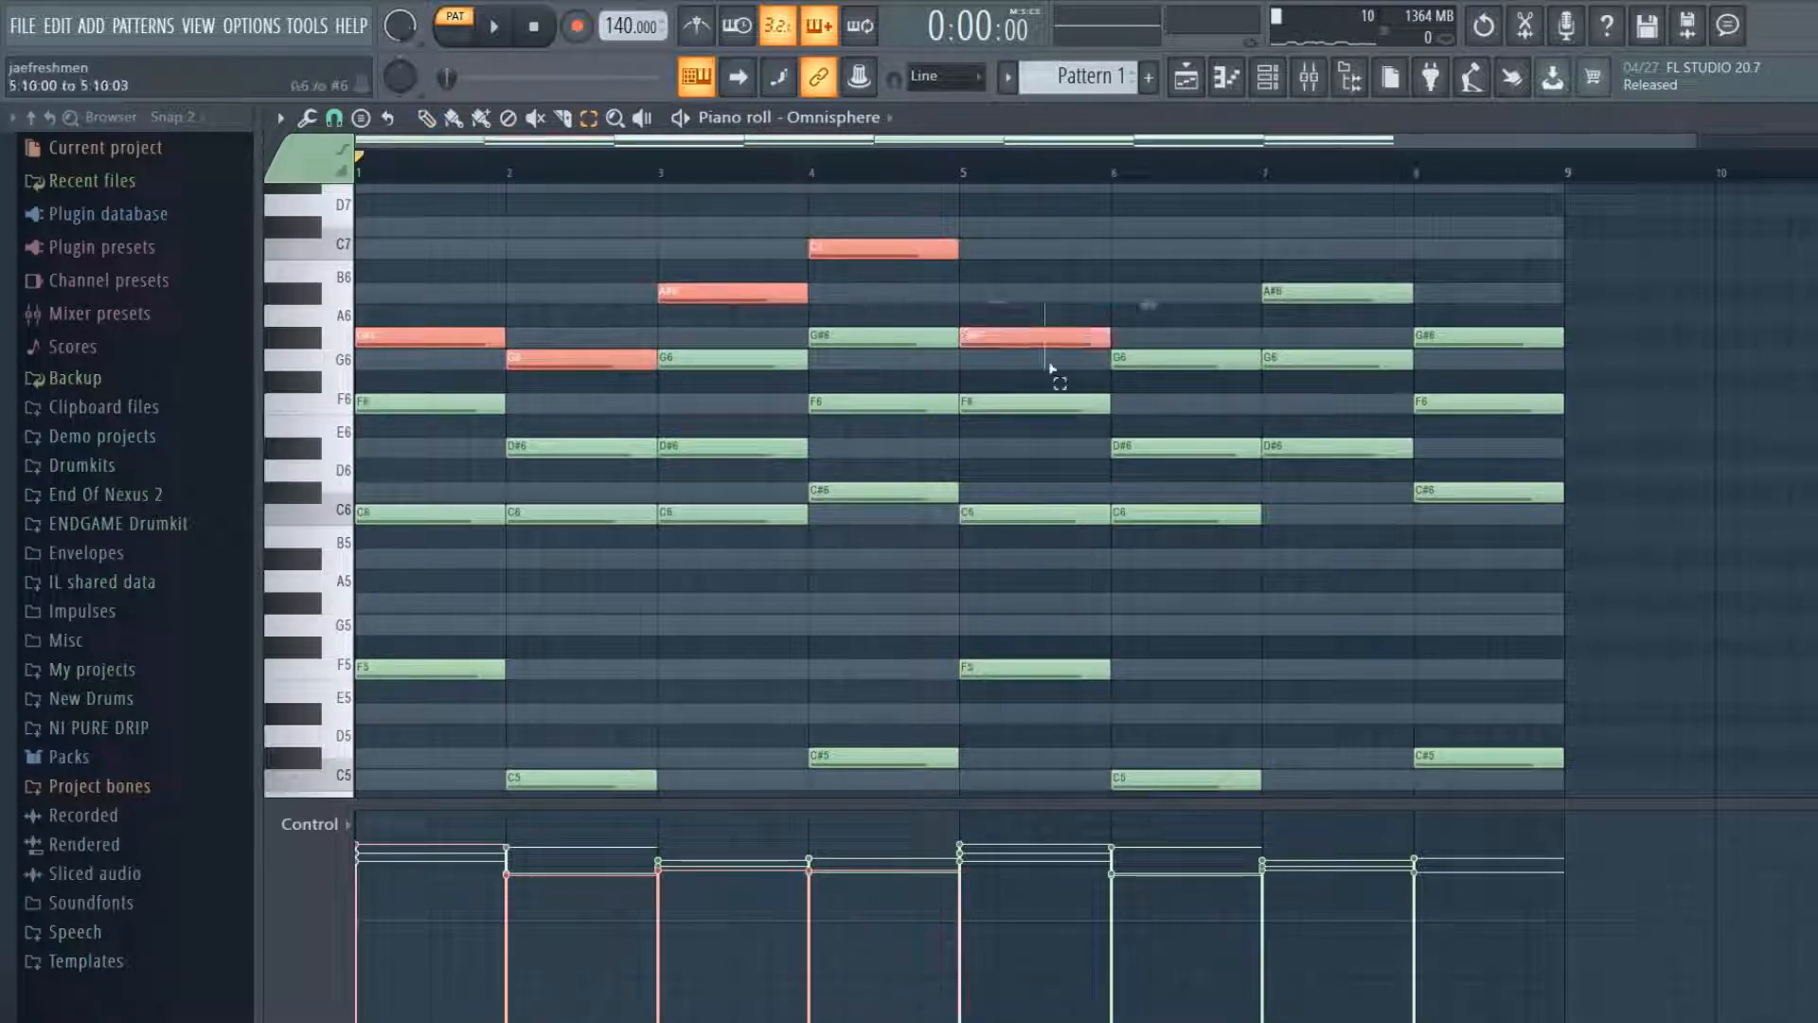
shift+click(1158, 358)
shift+click(1297, 292)
shift+click(1470, 336)
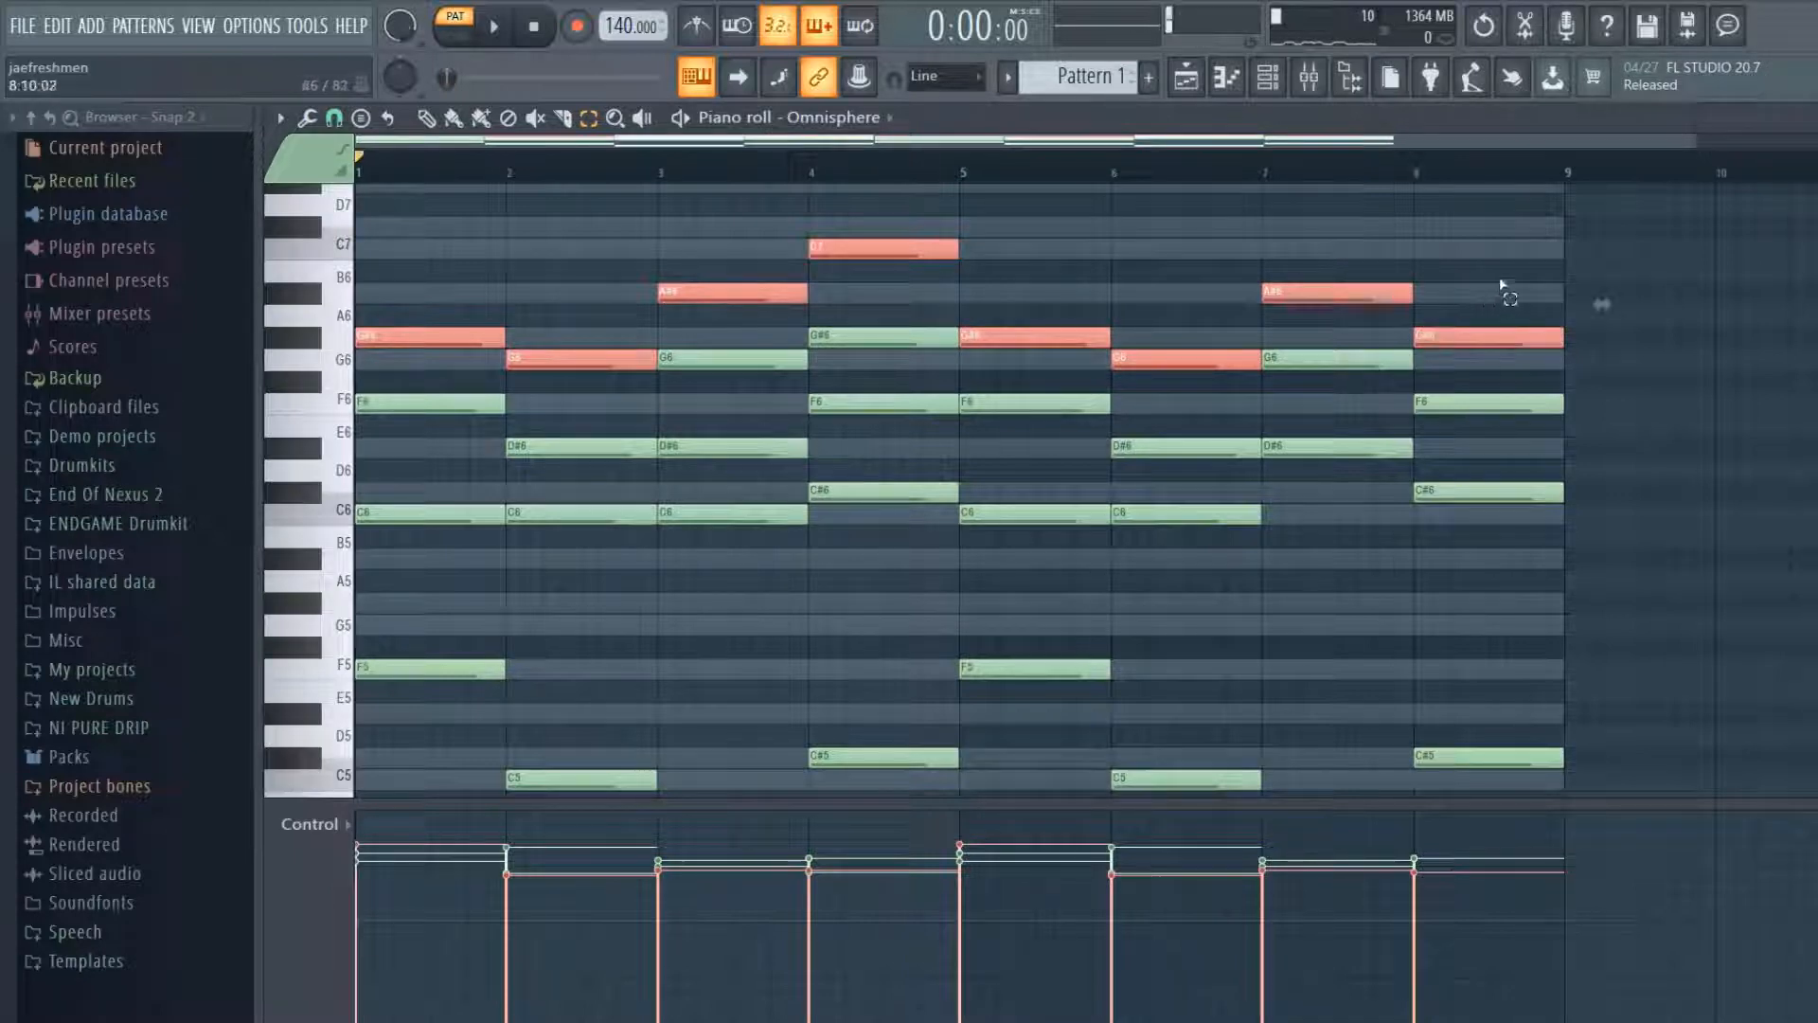
click(1169, 299)
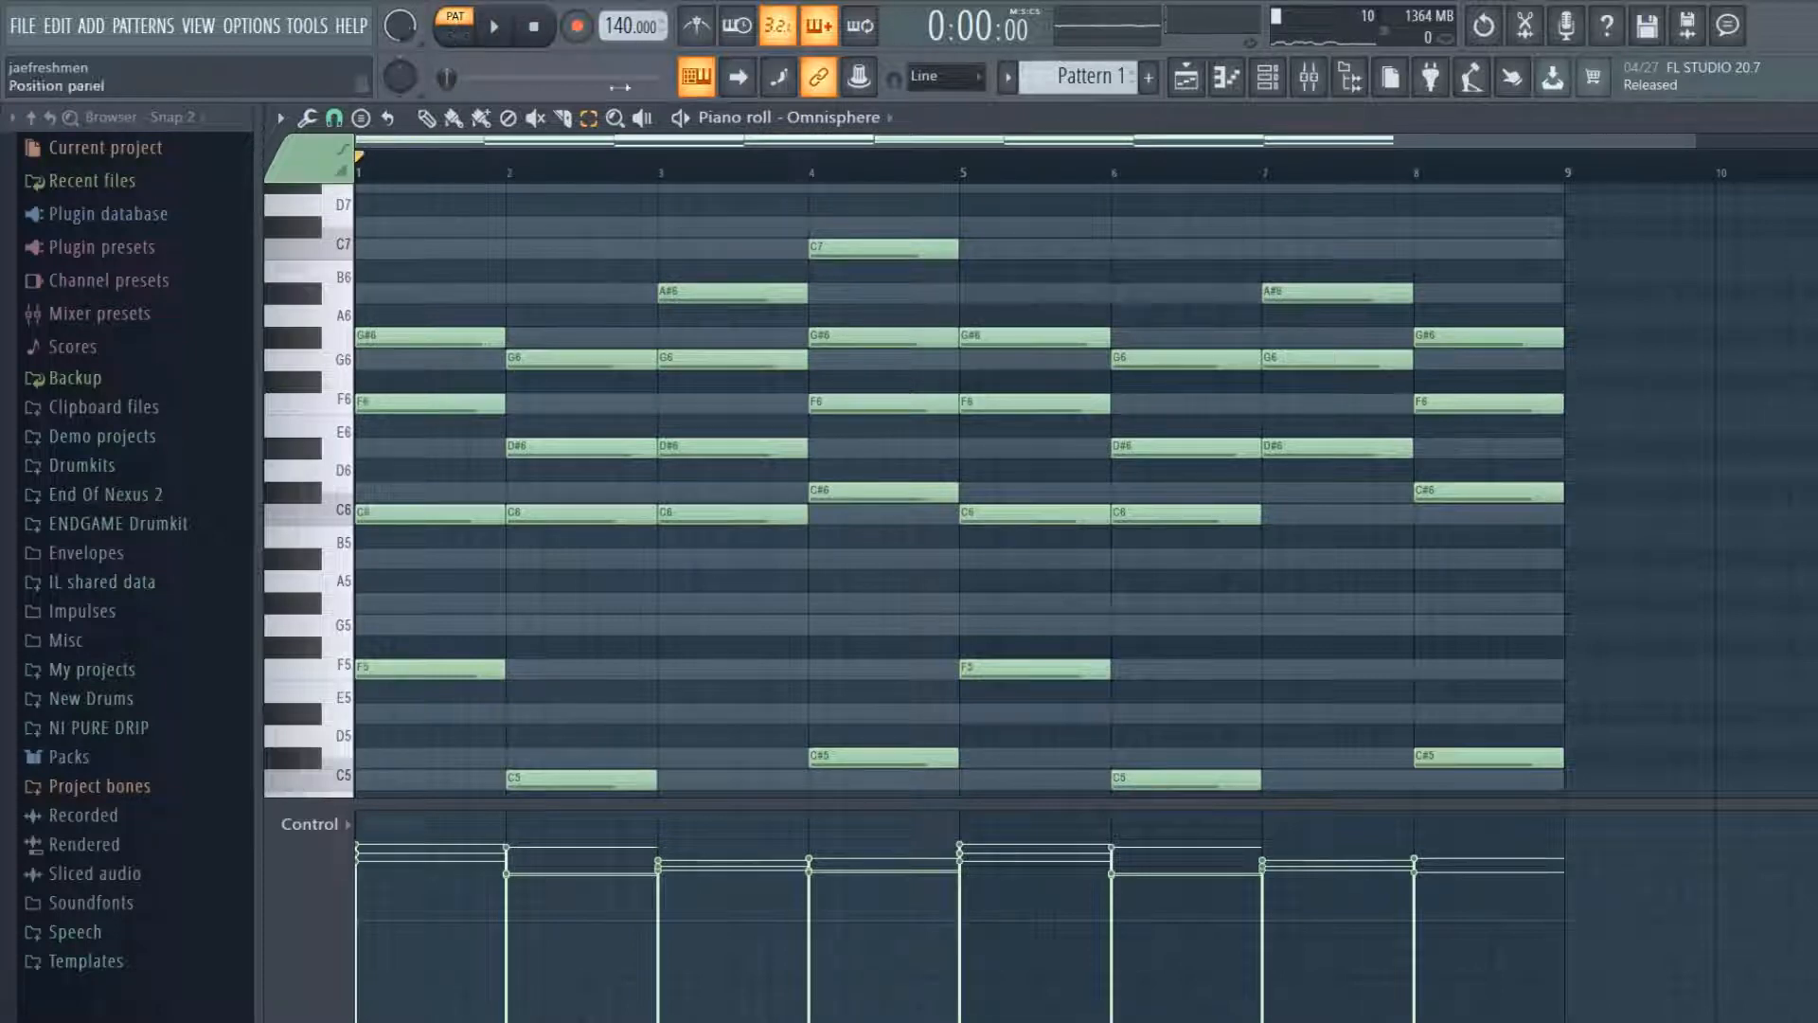
- Pick out the top notes of bars 1 and 3, clear the selection, and play the pattern from the start
click(473, 337)
click(682, 291)
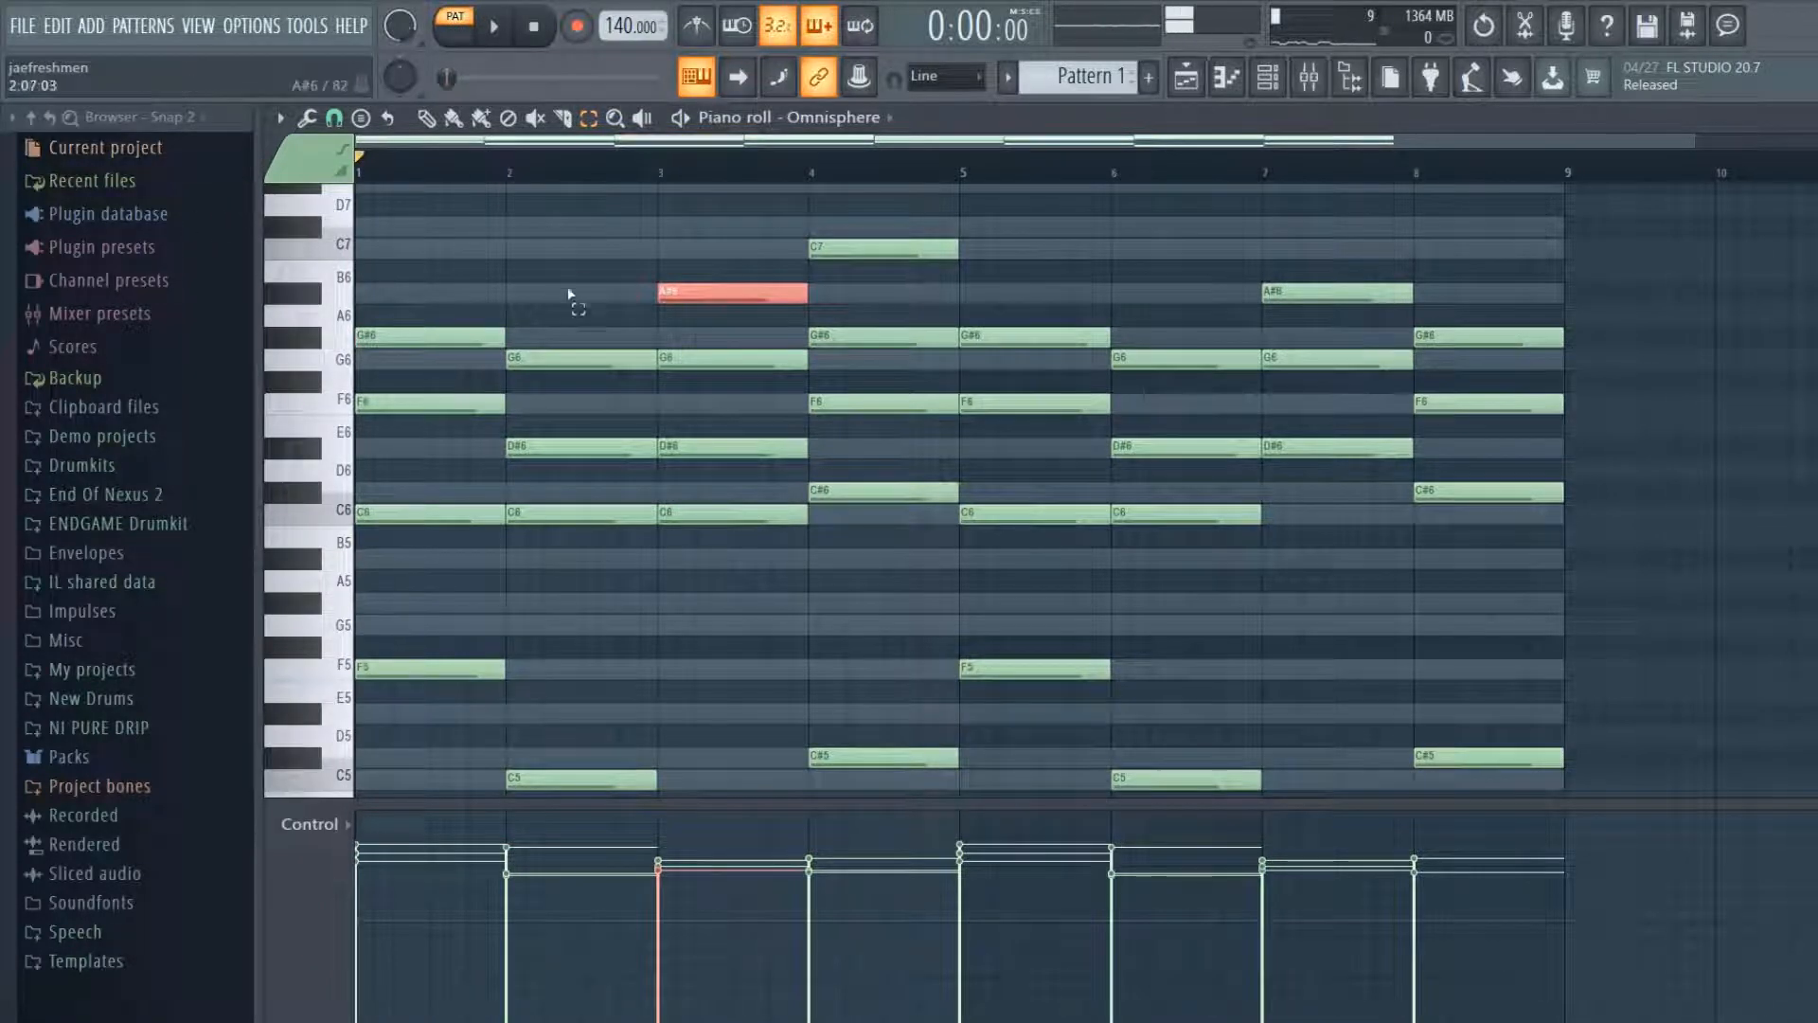
key(ctrl+d)
key(space)
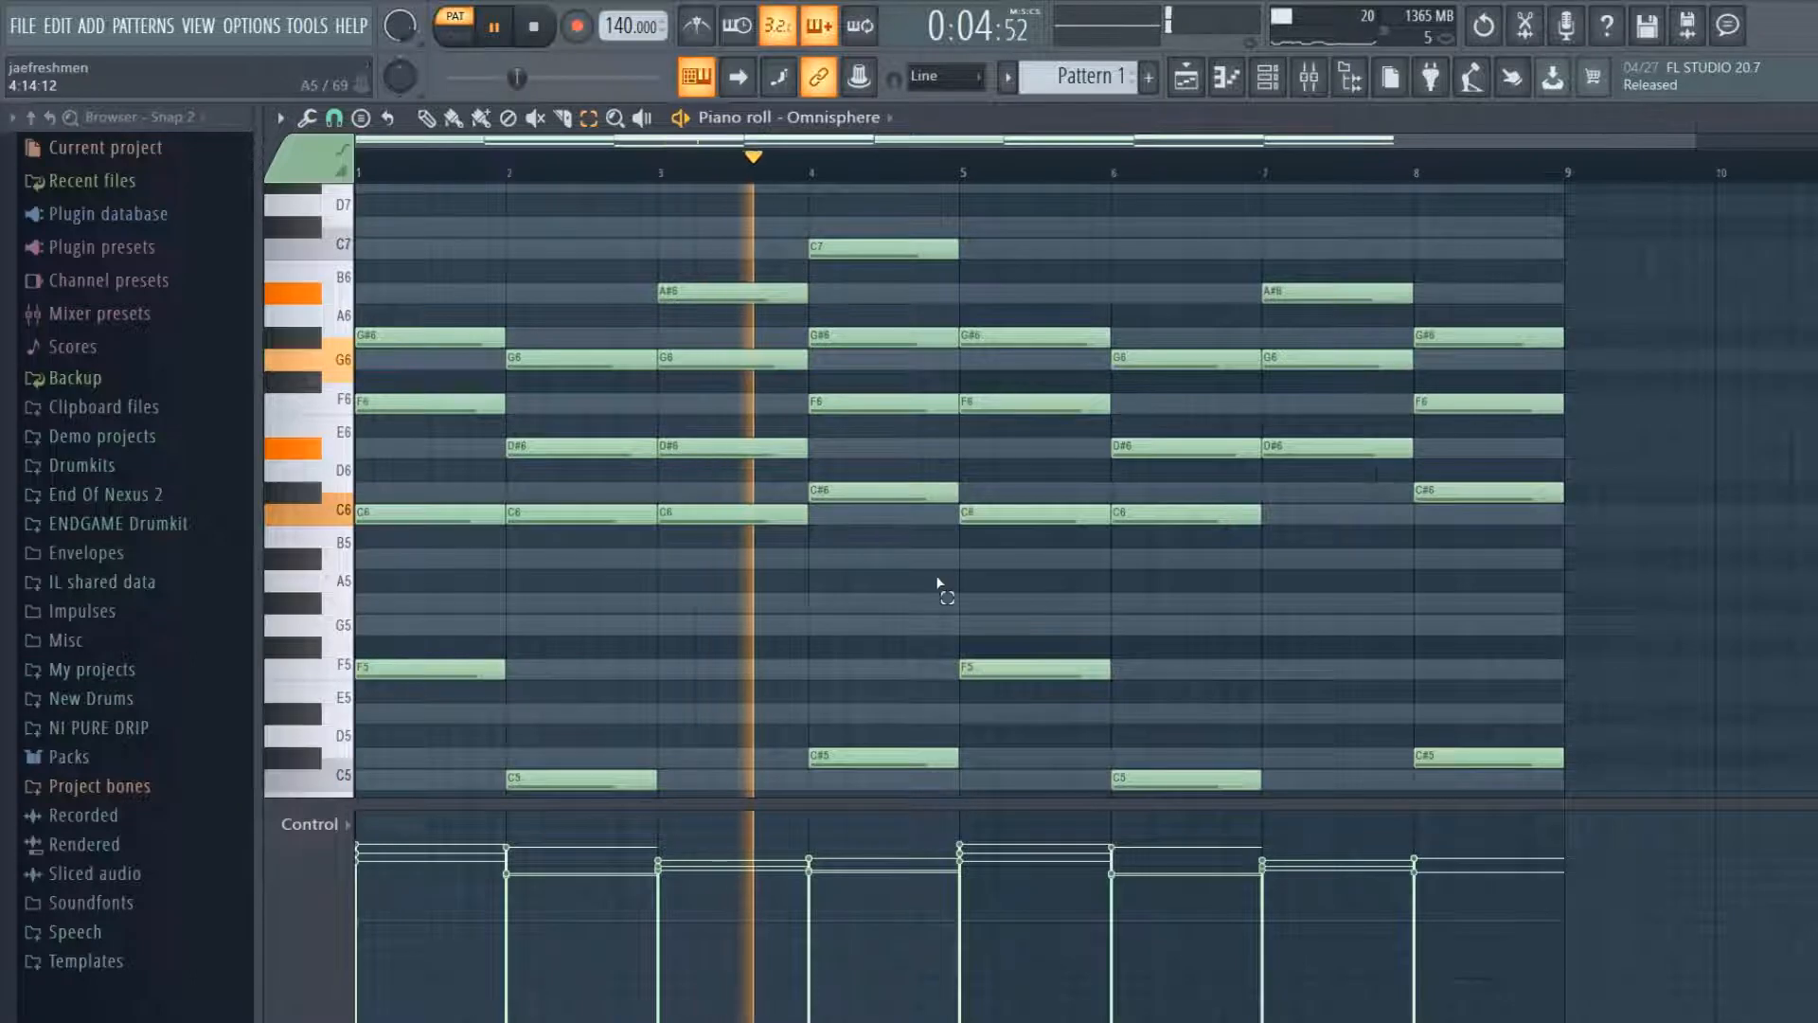
key(space)
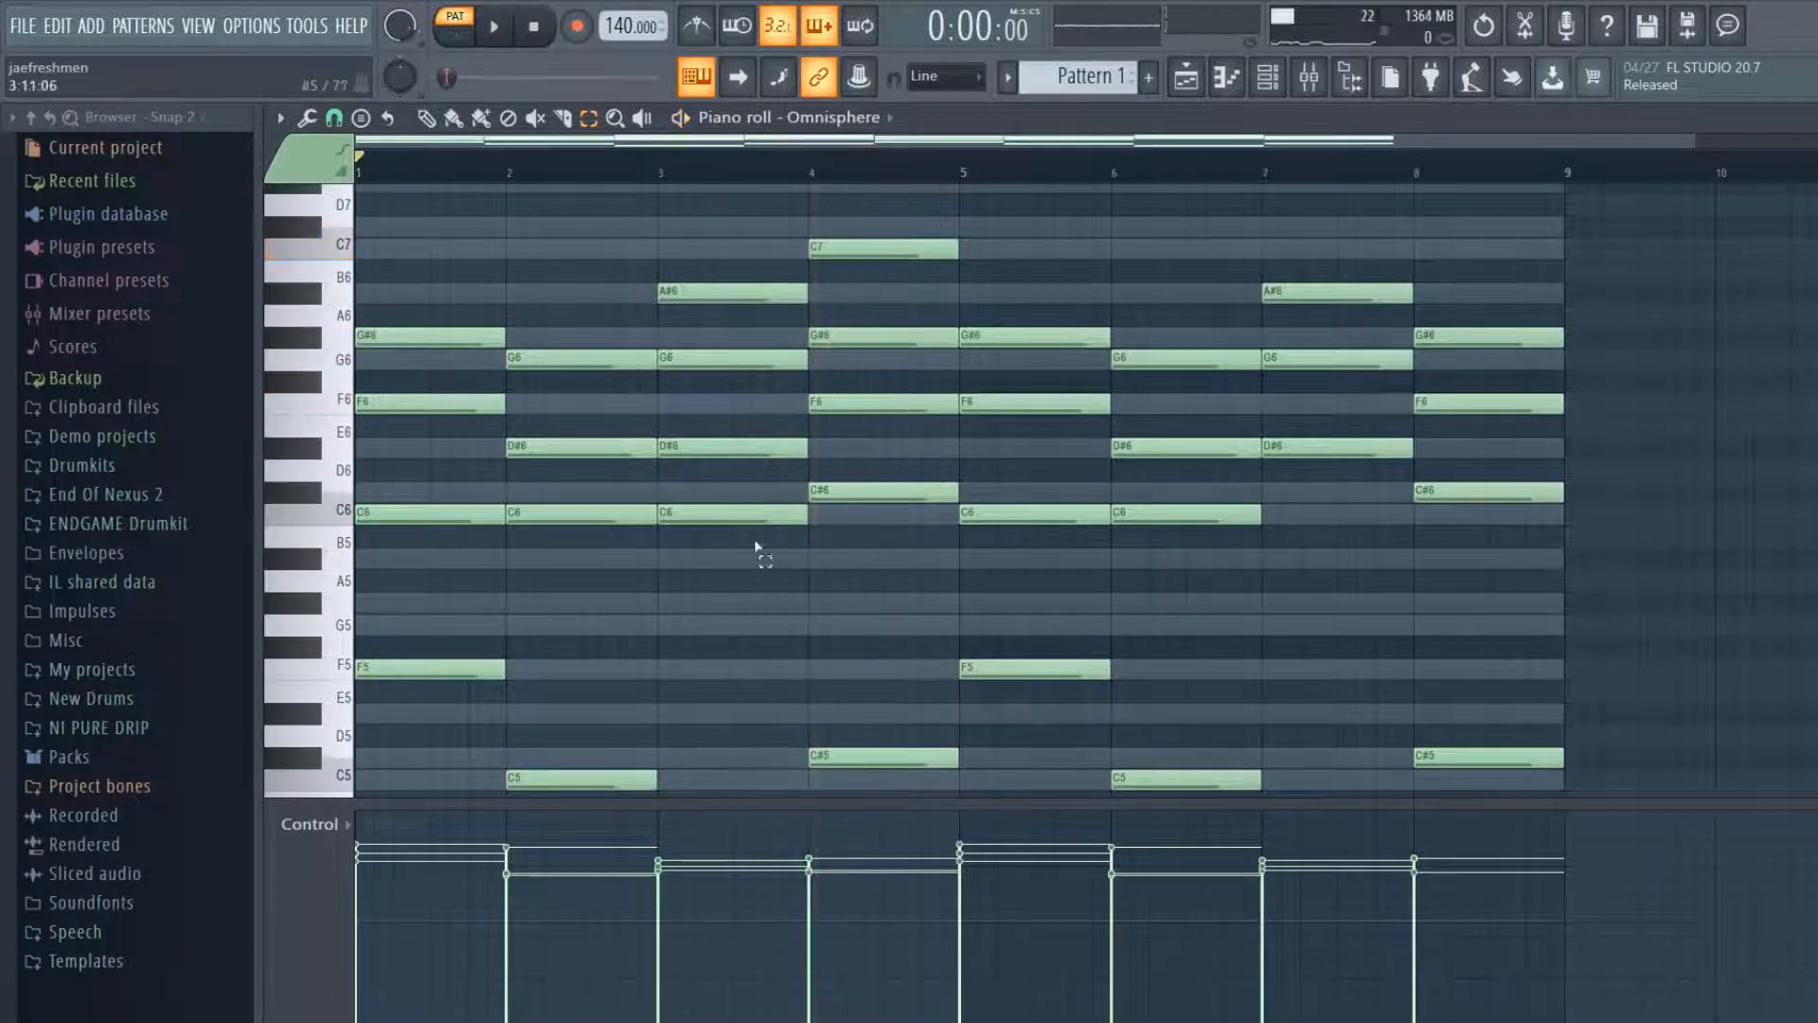
- Apply a strum to the chord notes above the bass in bars 3 and 7, and play the pattern
drag(756, 546, 701, 240)
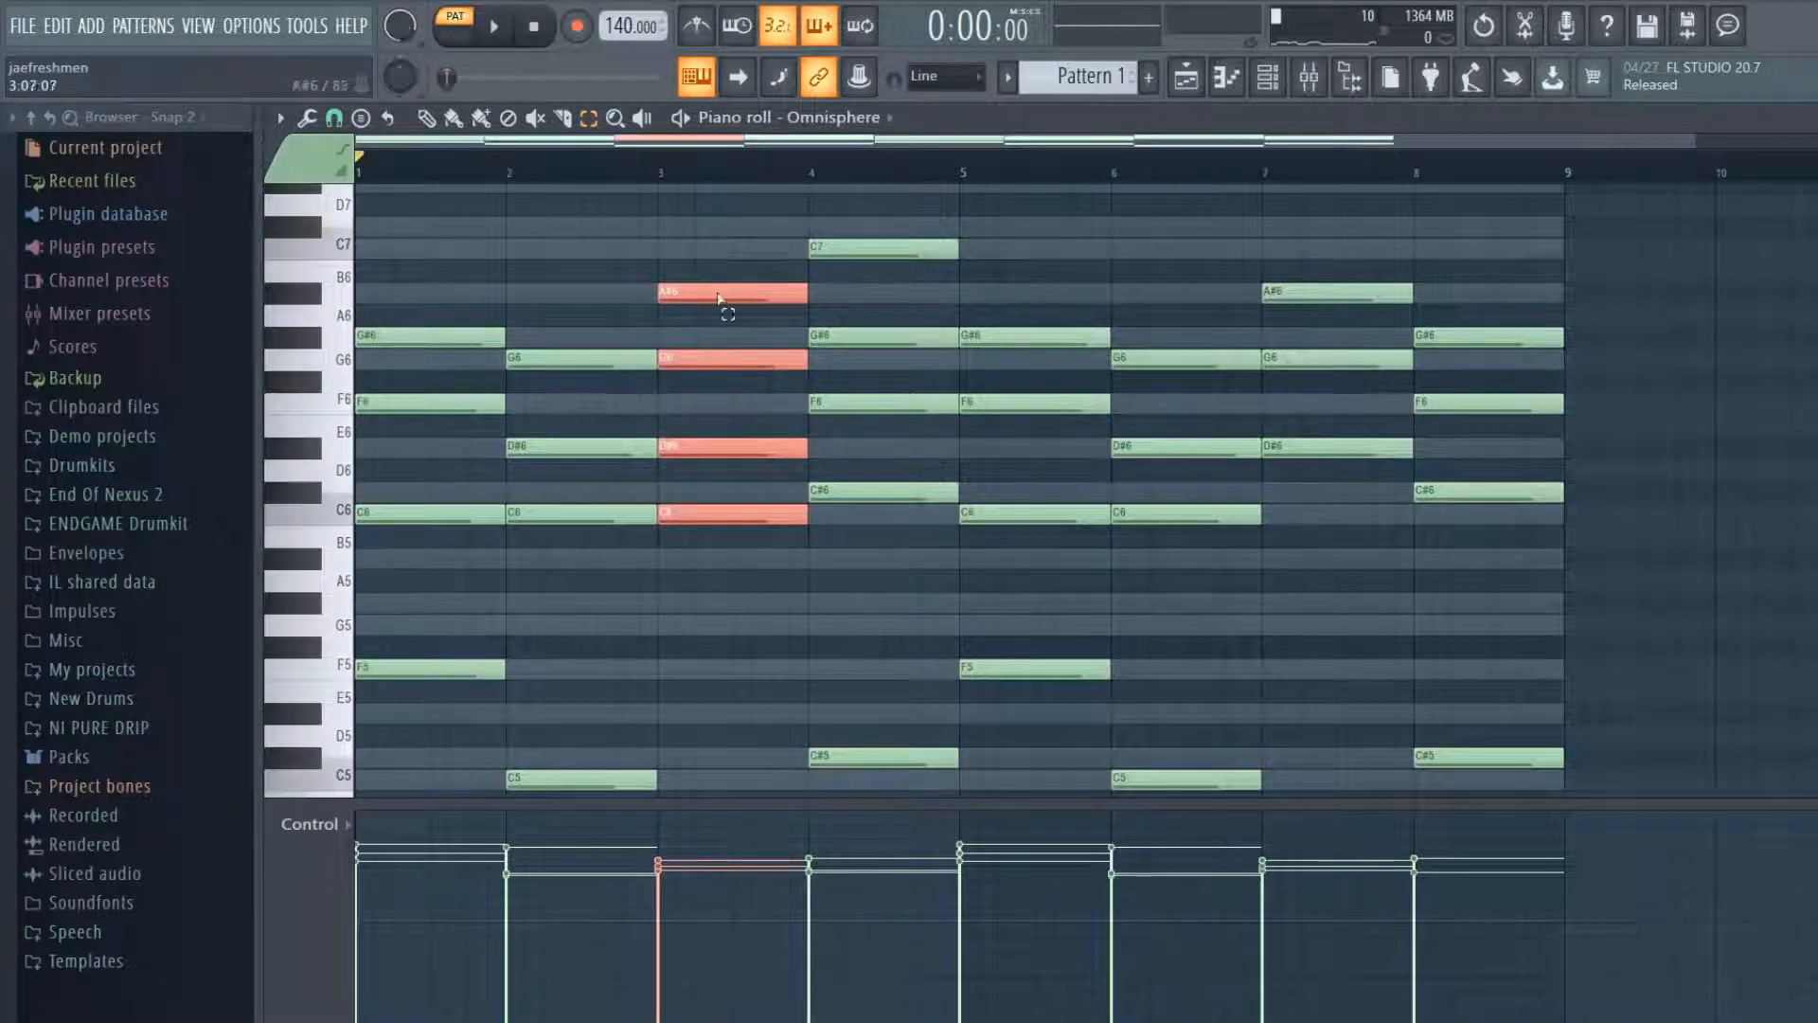
drag(1321, 241, 1352, 548)
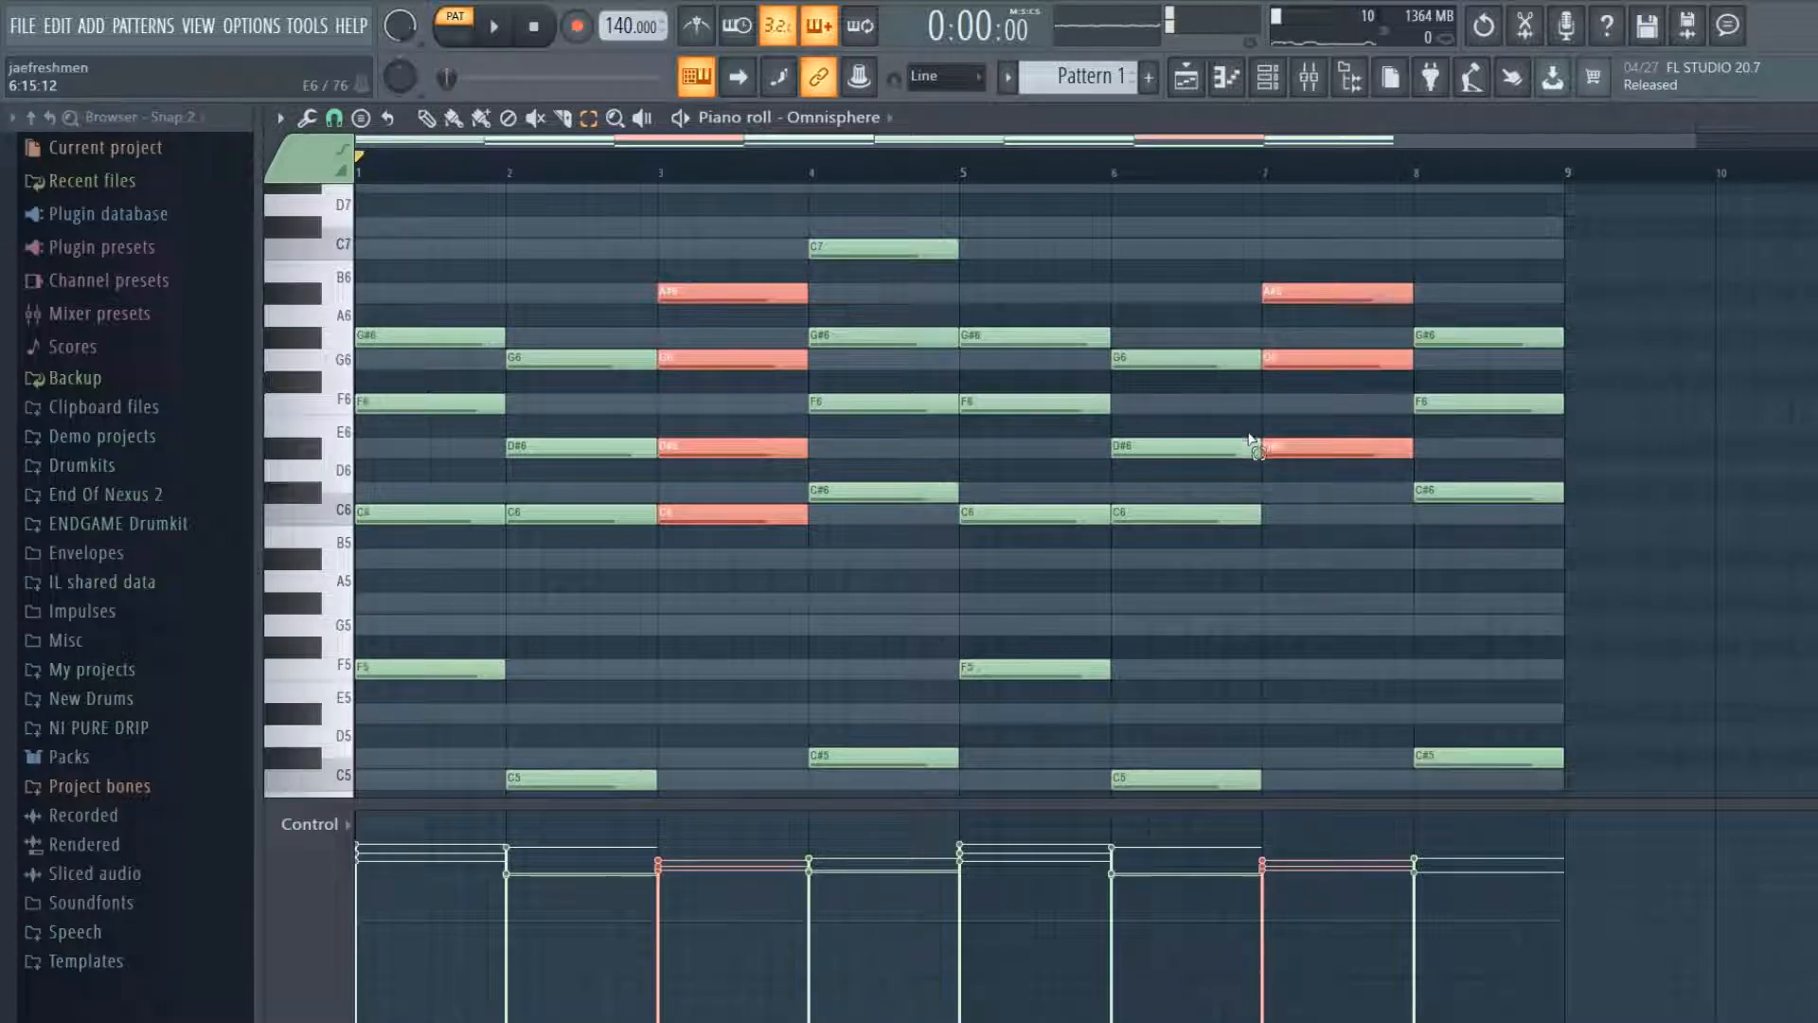
key(alt+s)
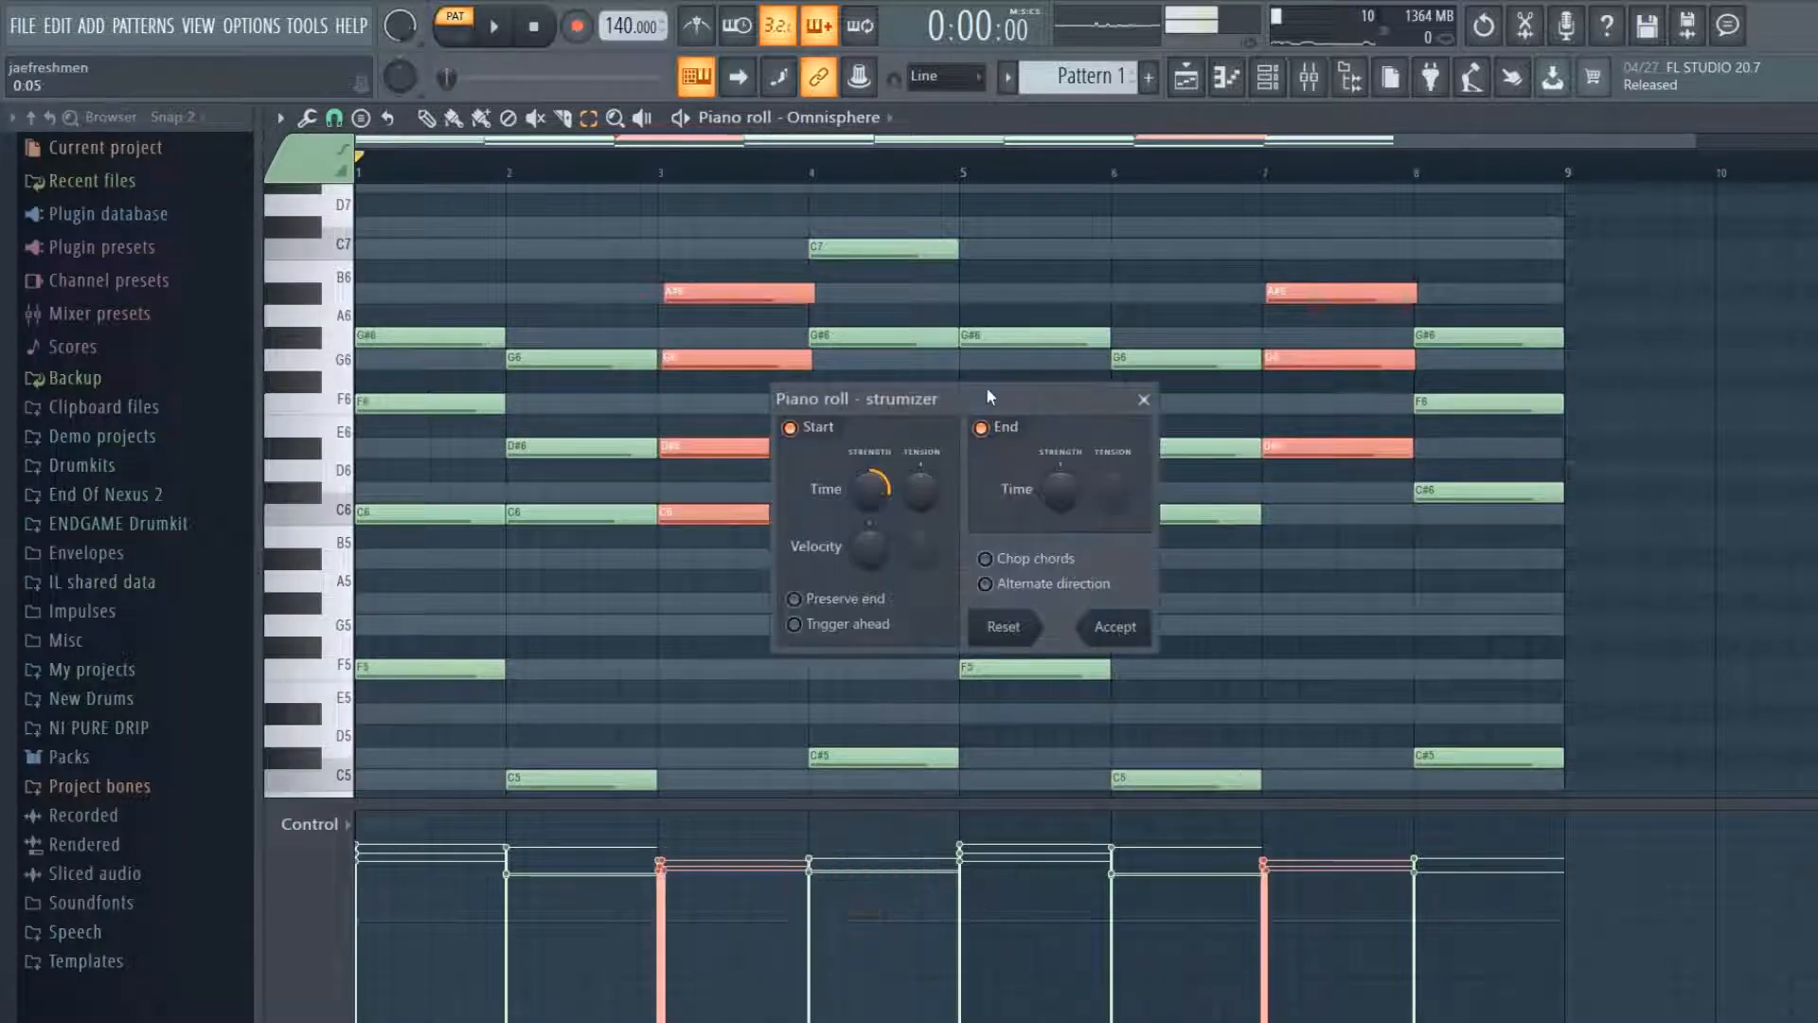
click(1121, 623)
key(space)
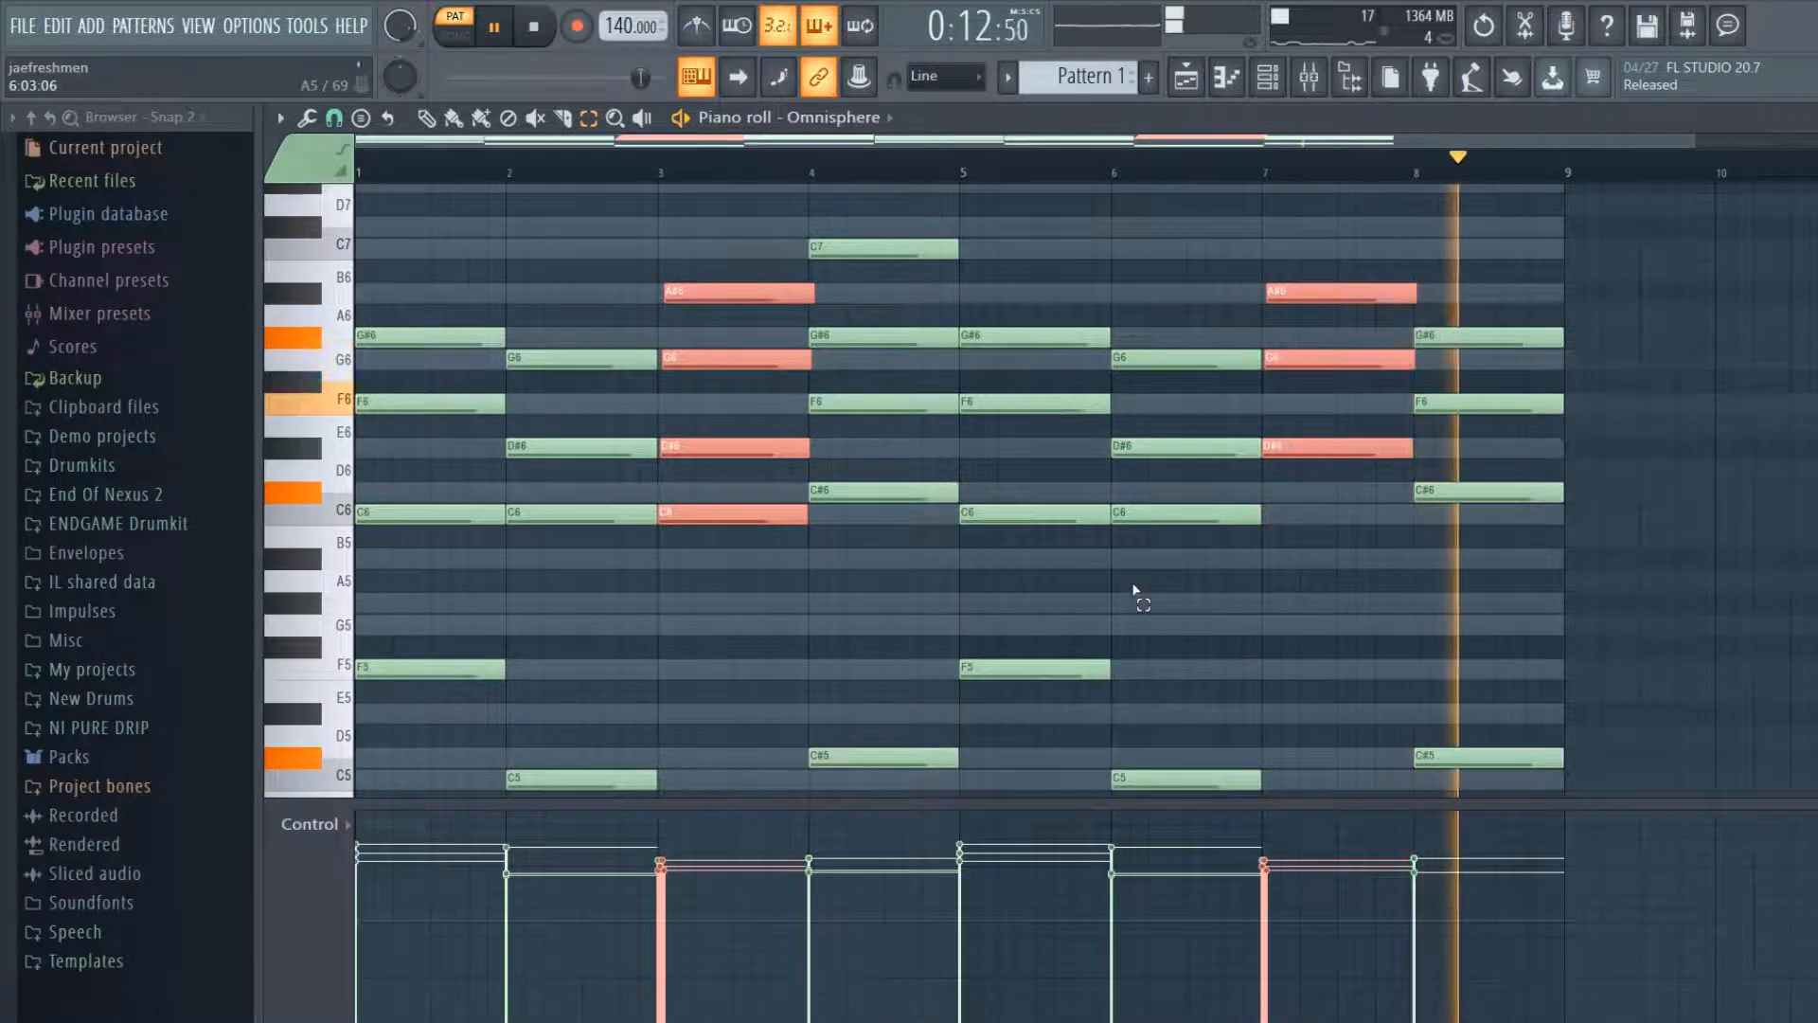
key(space)
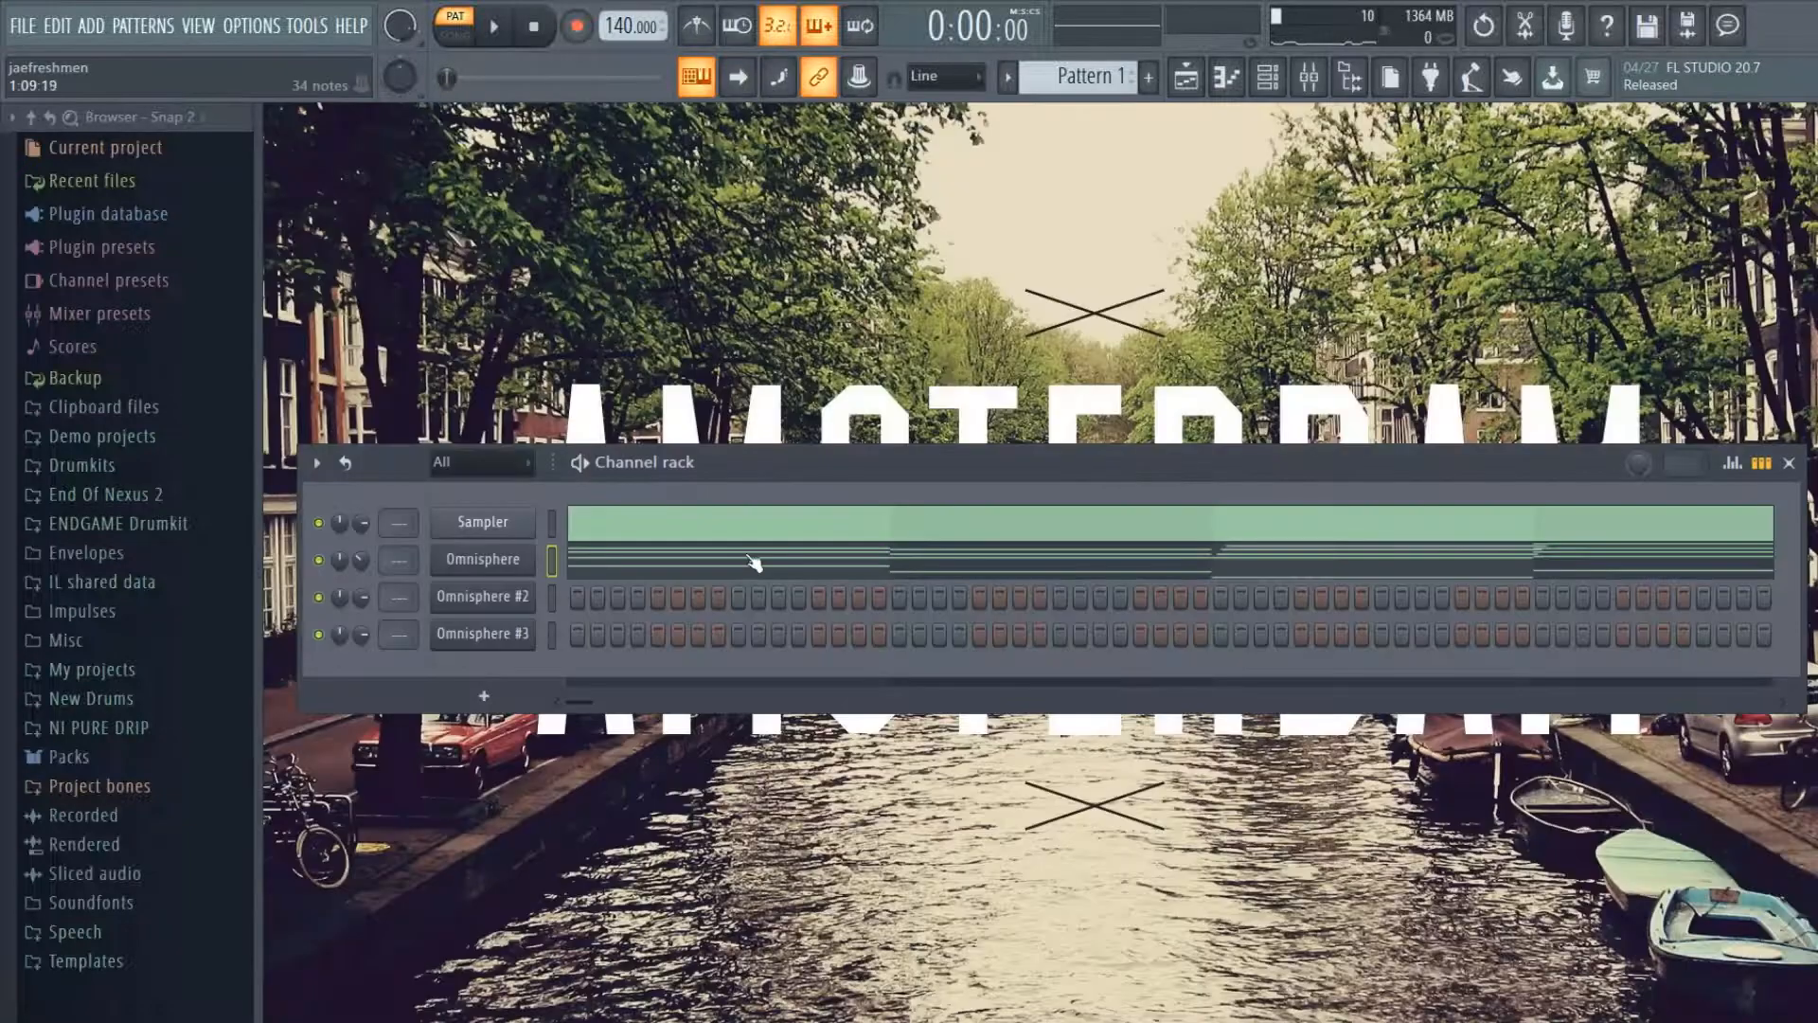
- Try a one-bar C7 note on top of the chord in bar 1 of the first Omnisphere channel and play the pattern
click(753, 562)
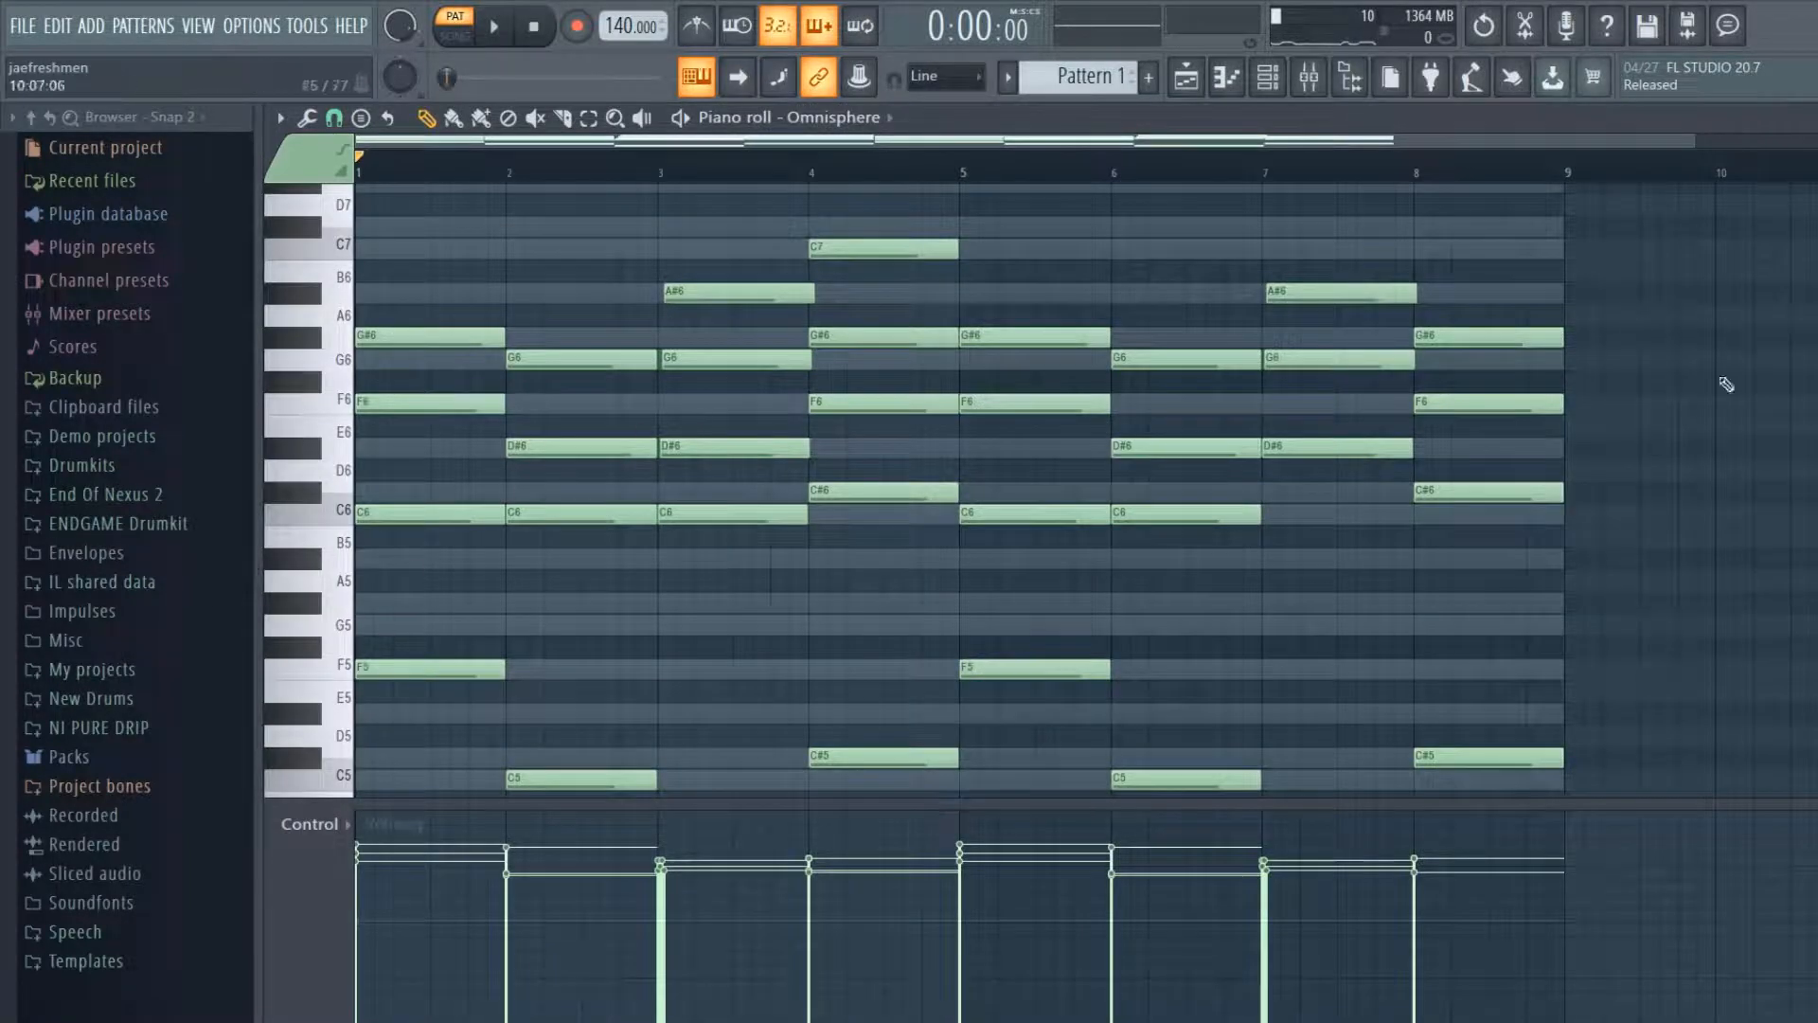
scroll(503, 478, down, 1)
scroll(539, 601, down, 2)
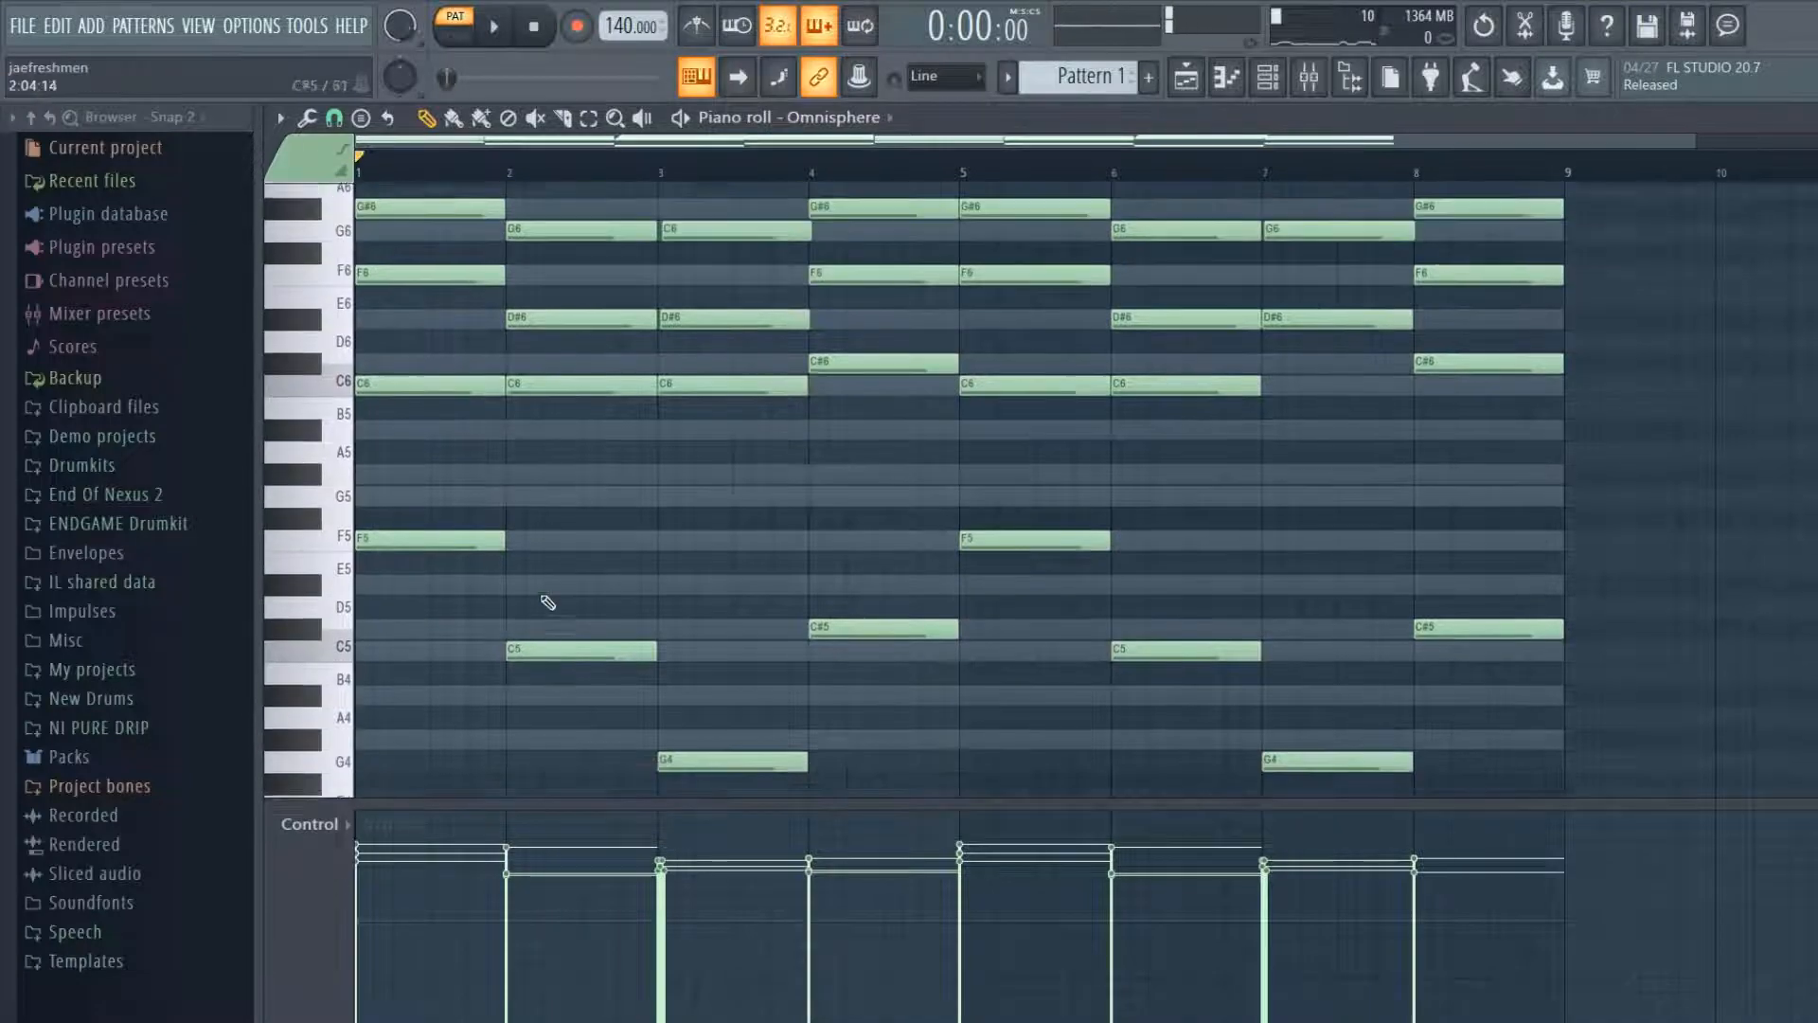
scroll(548, 616, up, 4)
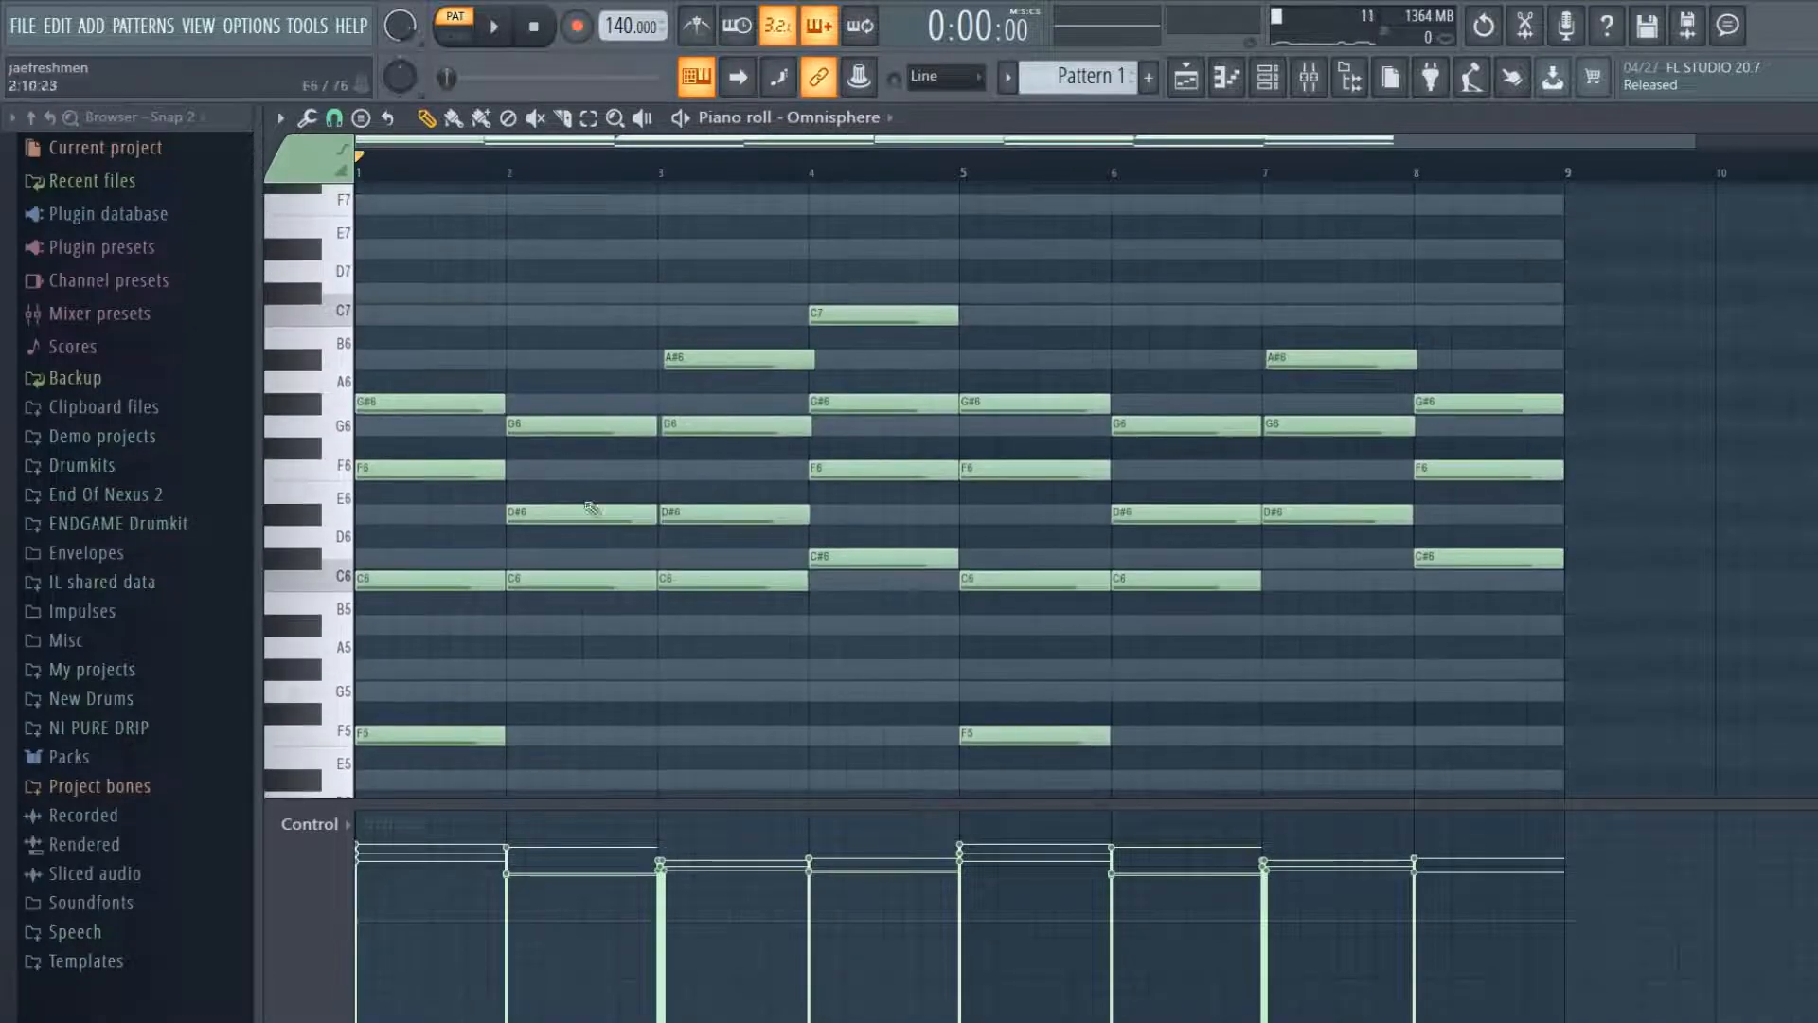
click(399, 536)
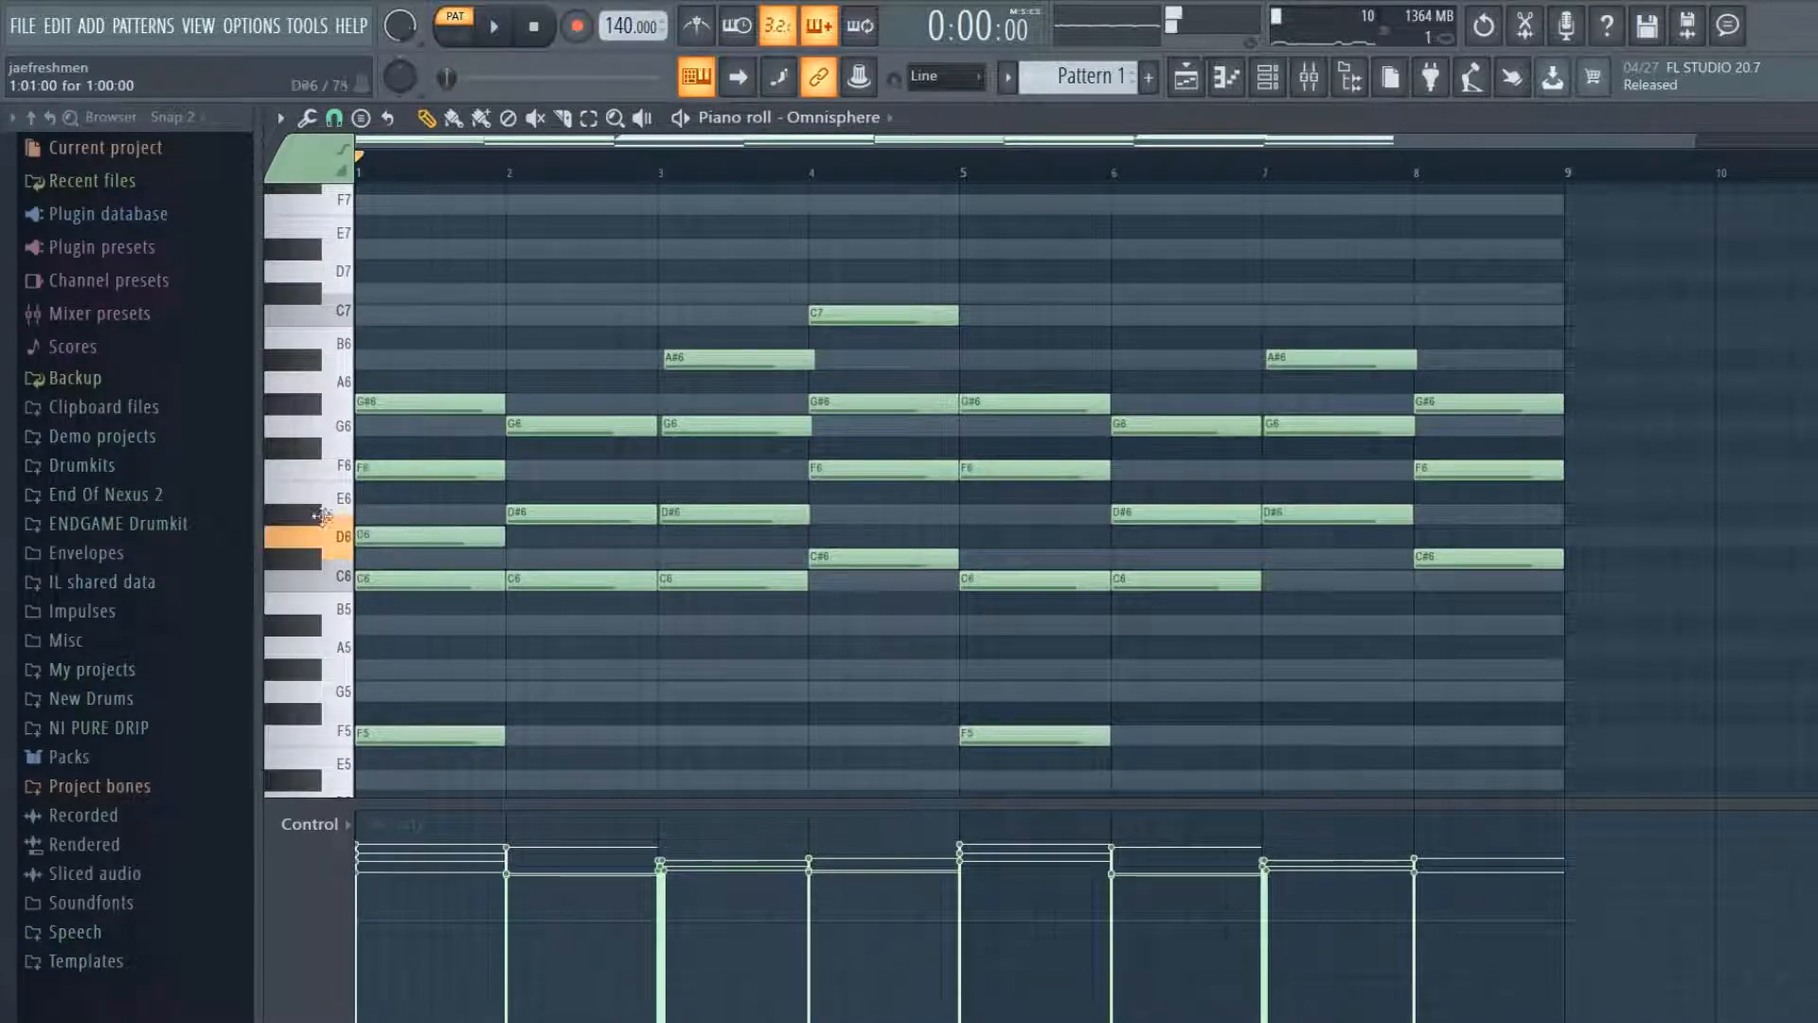
drag(330, 517, 322, 338)
key(space)
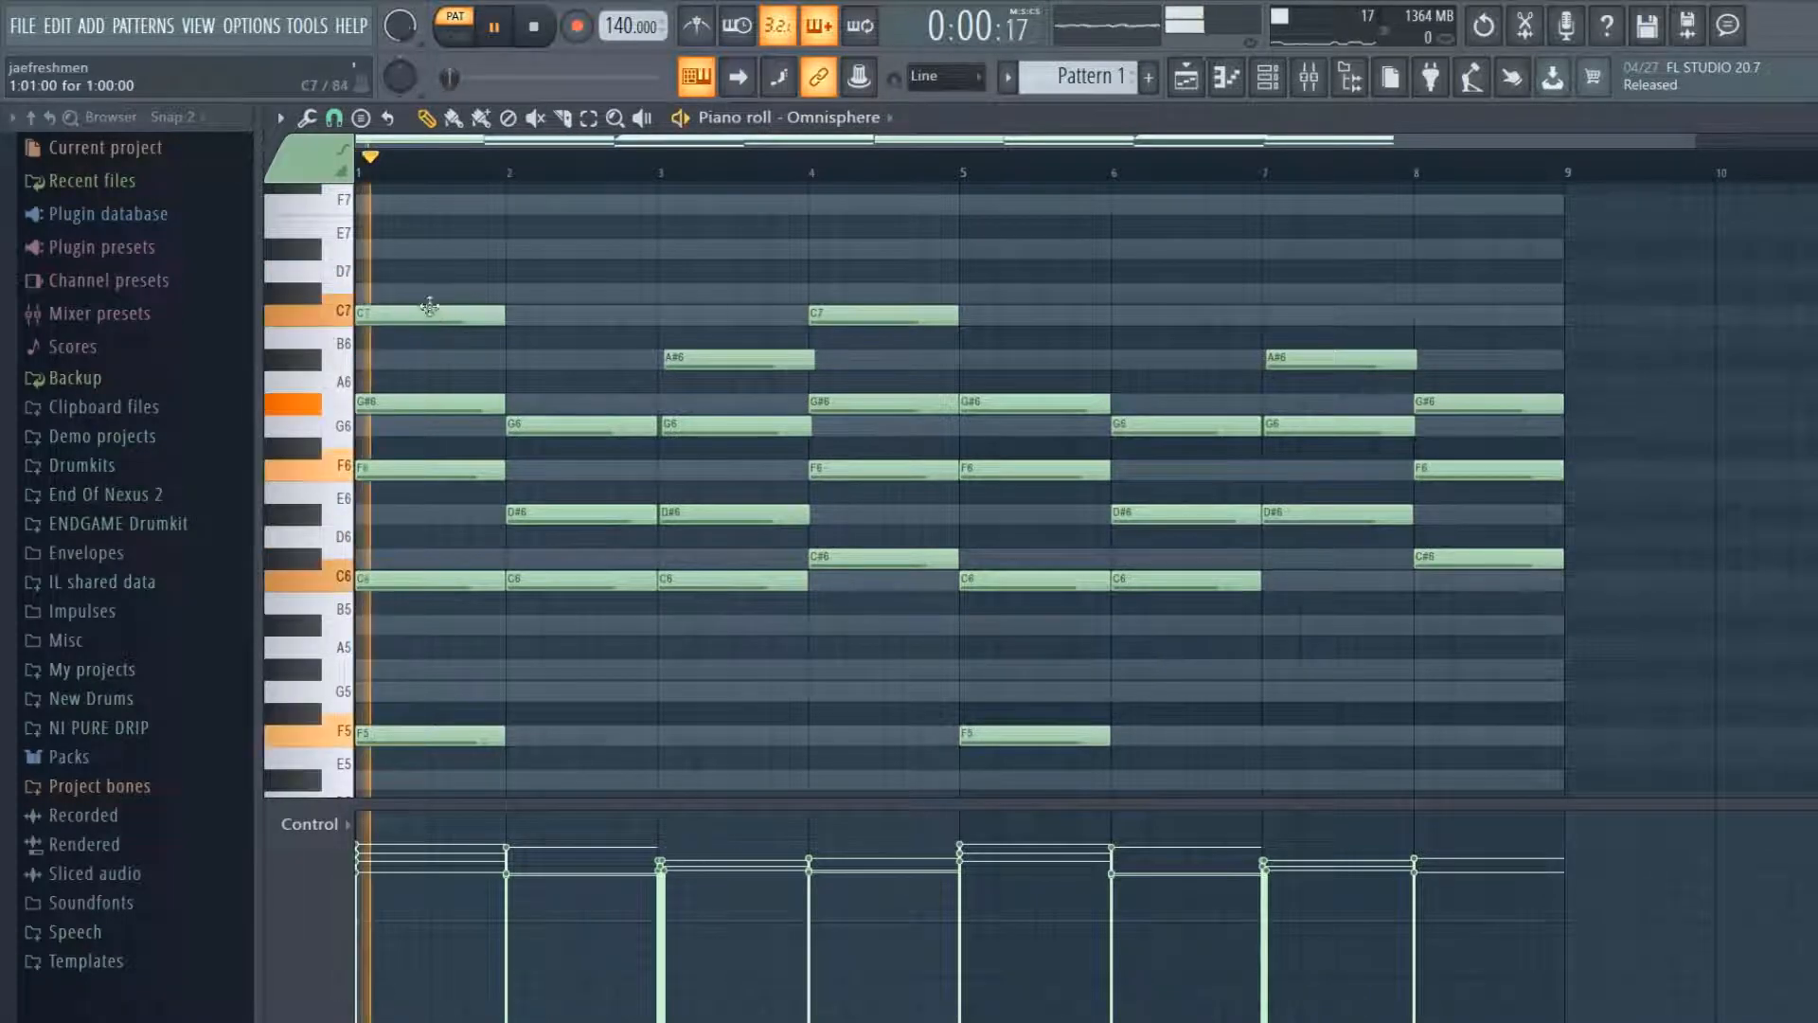
- Add a one-bar C7 note on top of the bar 5 chord, delete the C7 note from bar 1, and stop playback
click(975, 315)
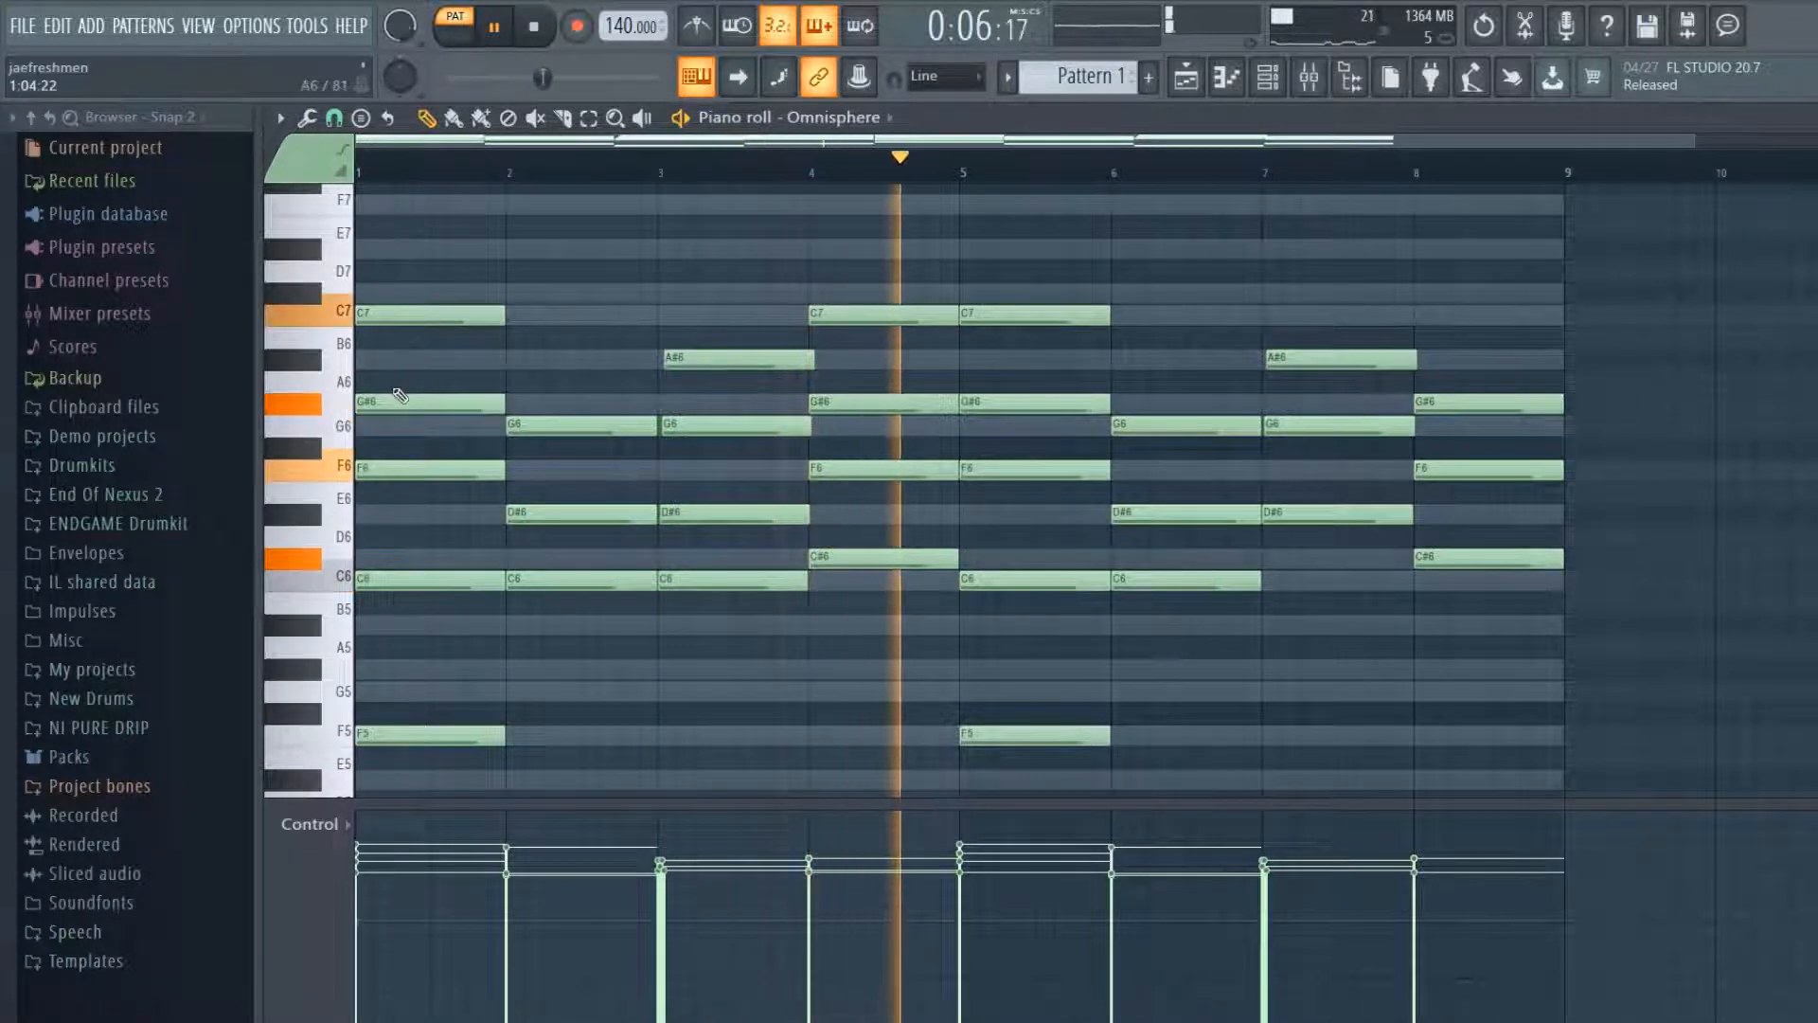
right_click(445, 320)
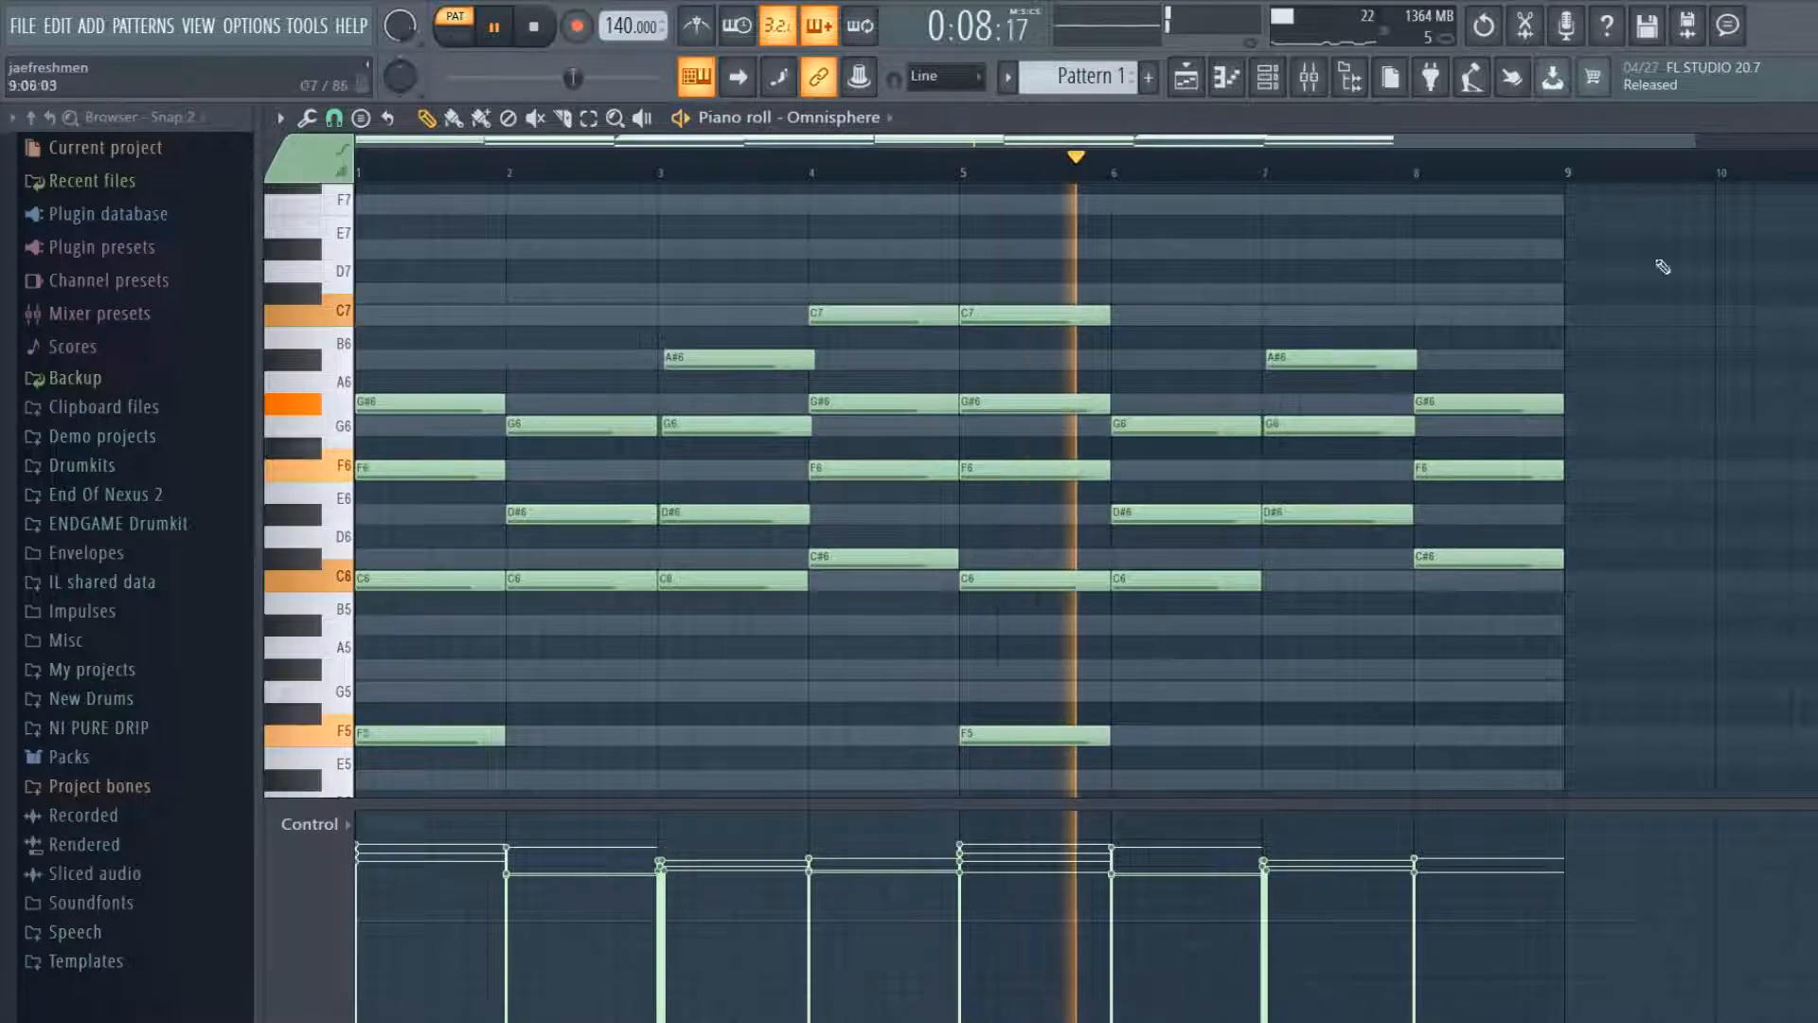
key(space)
key(Escape)
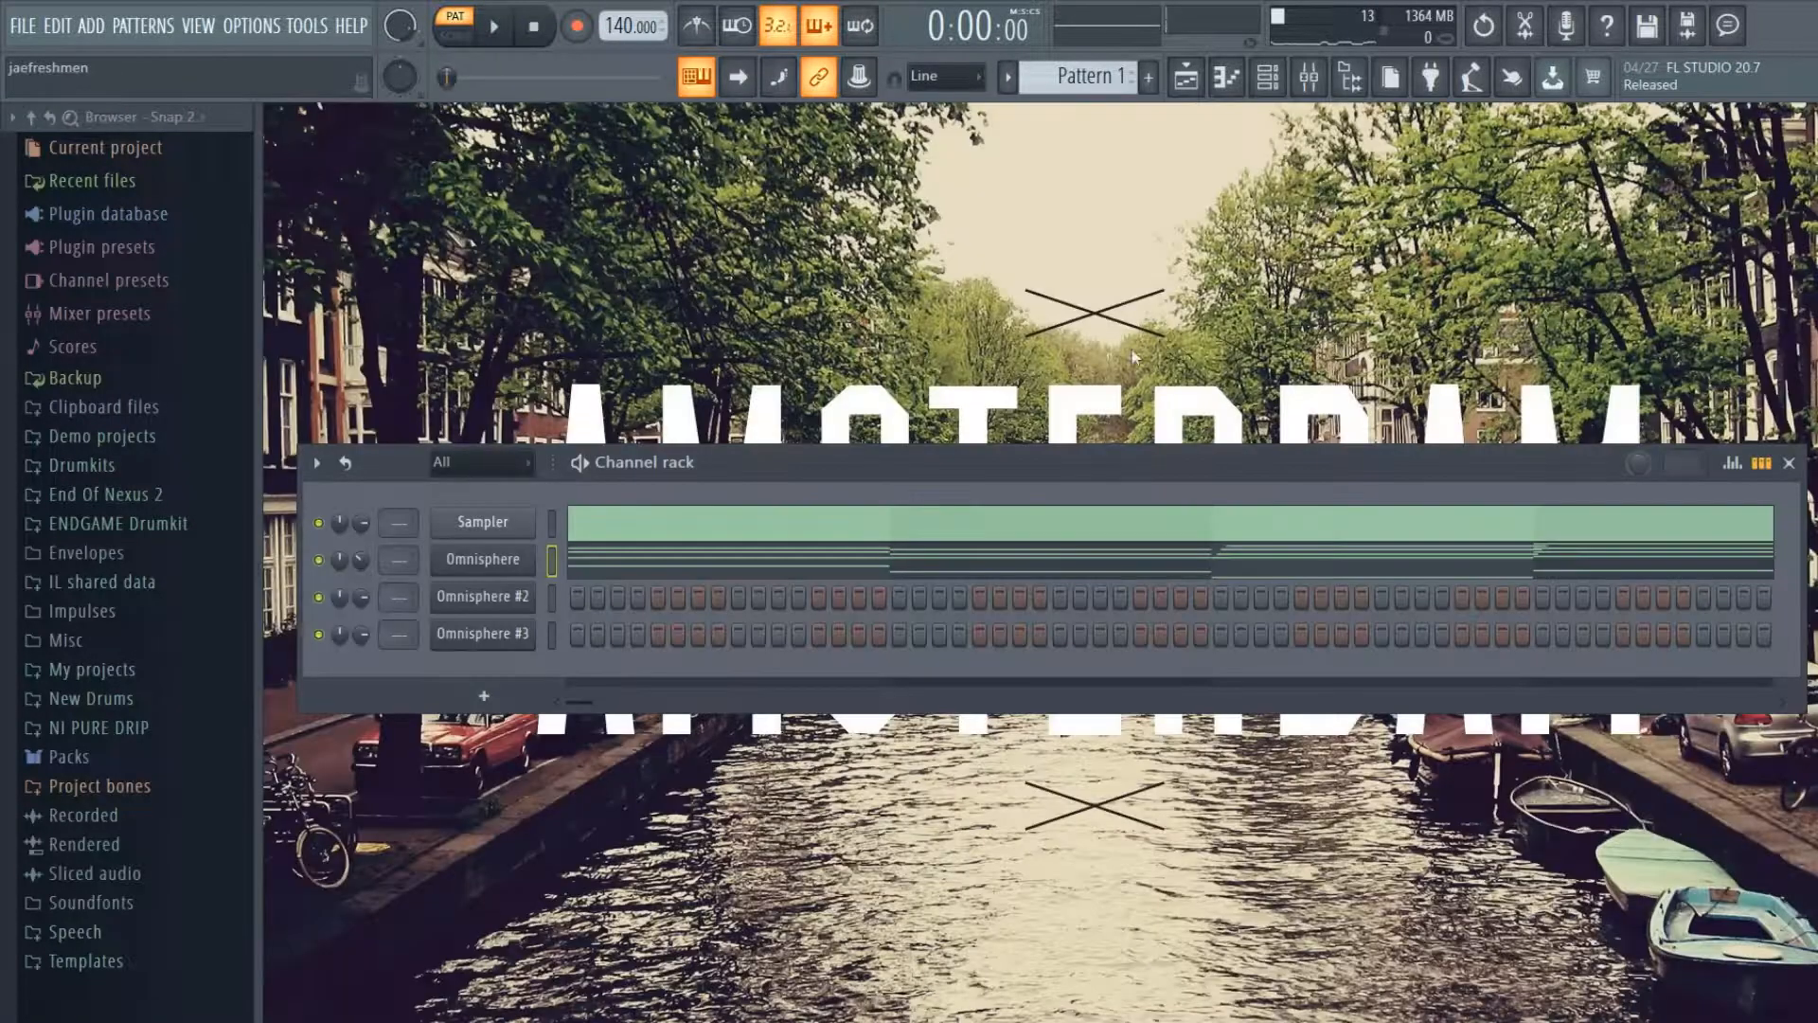
click(844, 556)
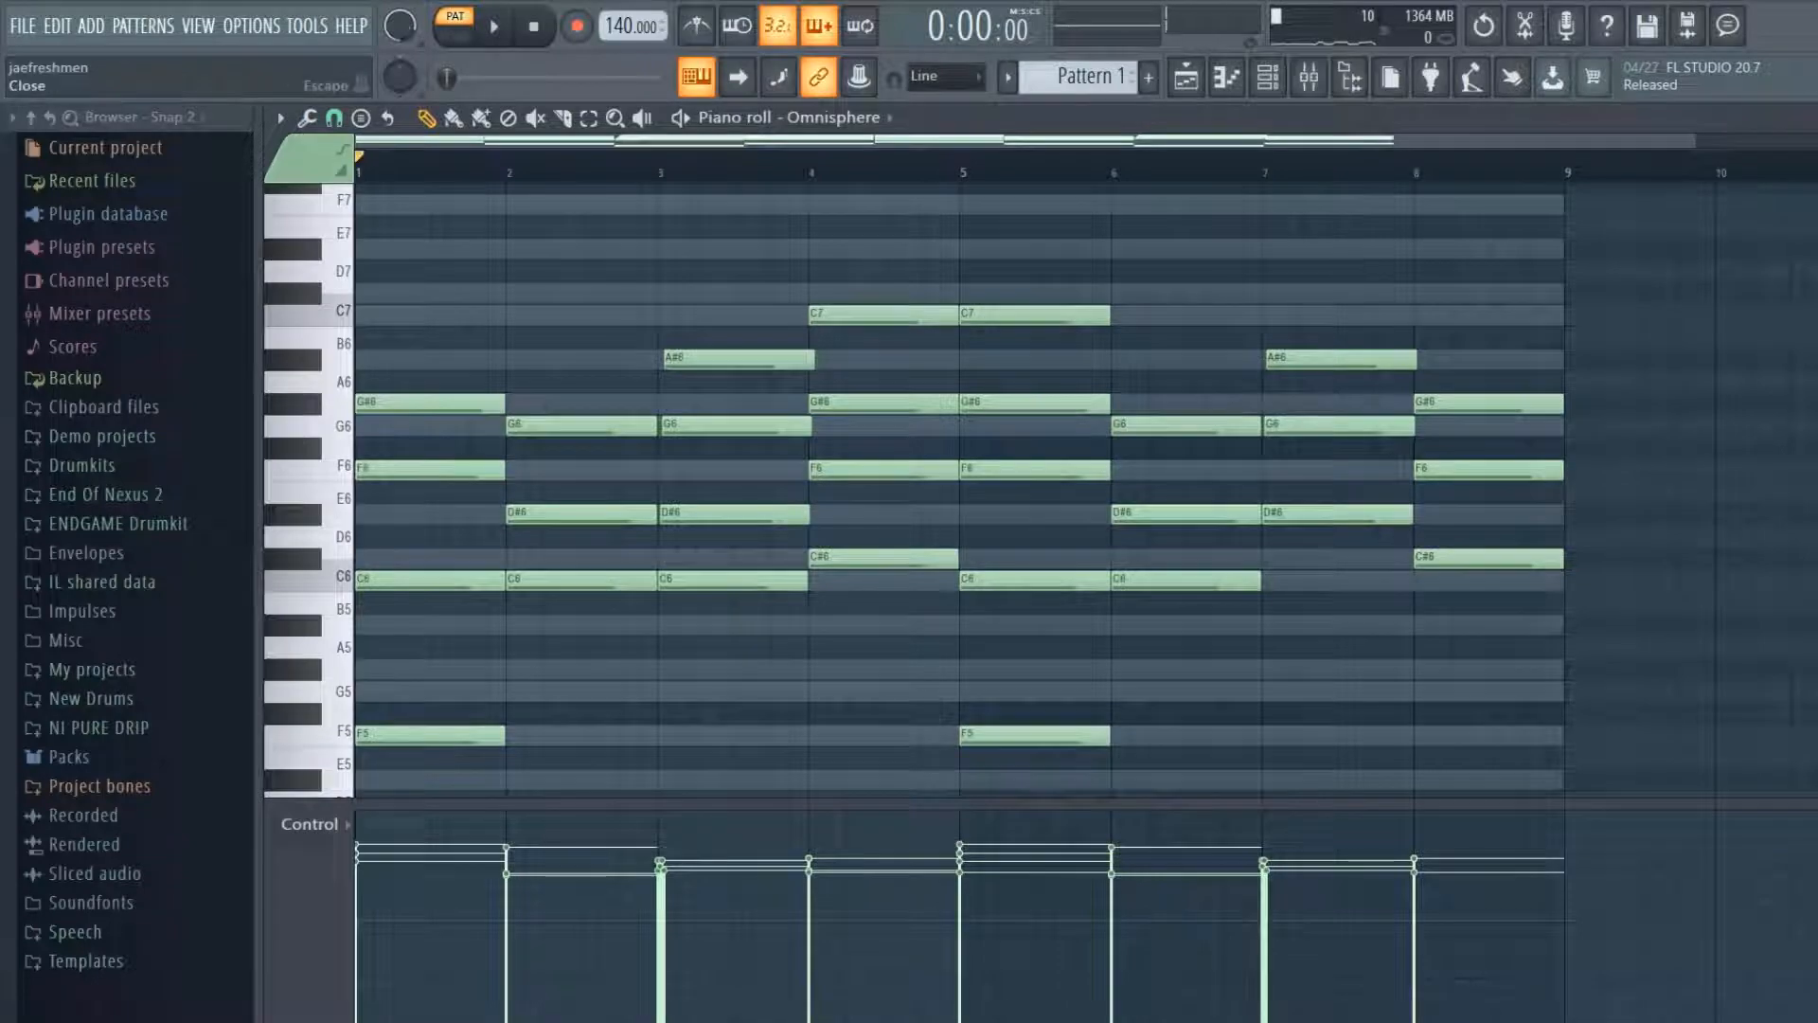
key(Escape)
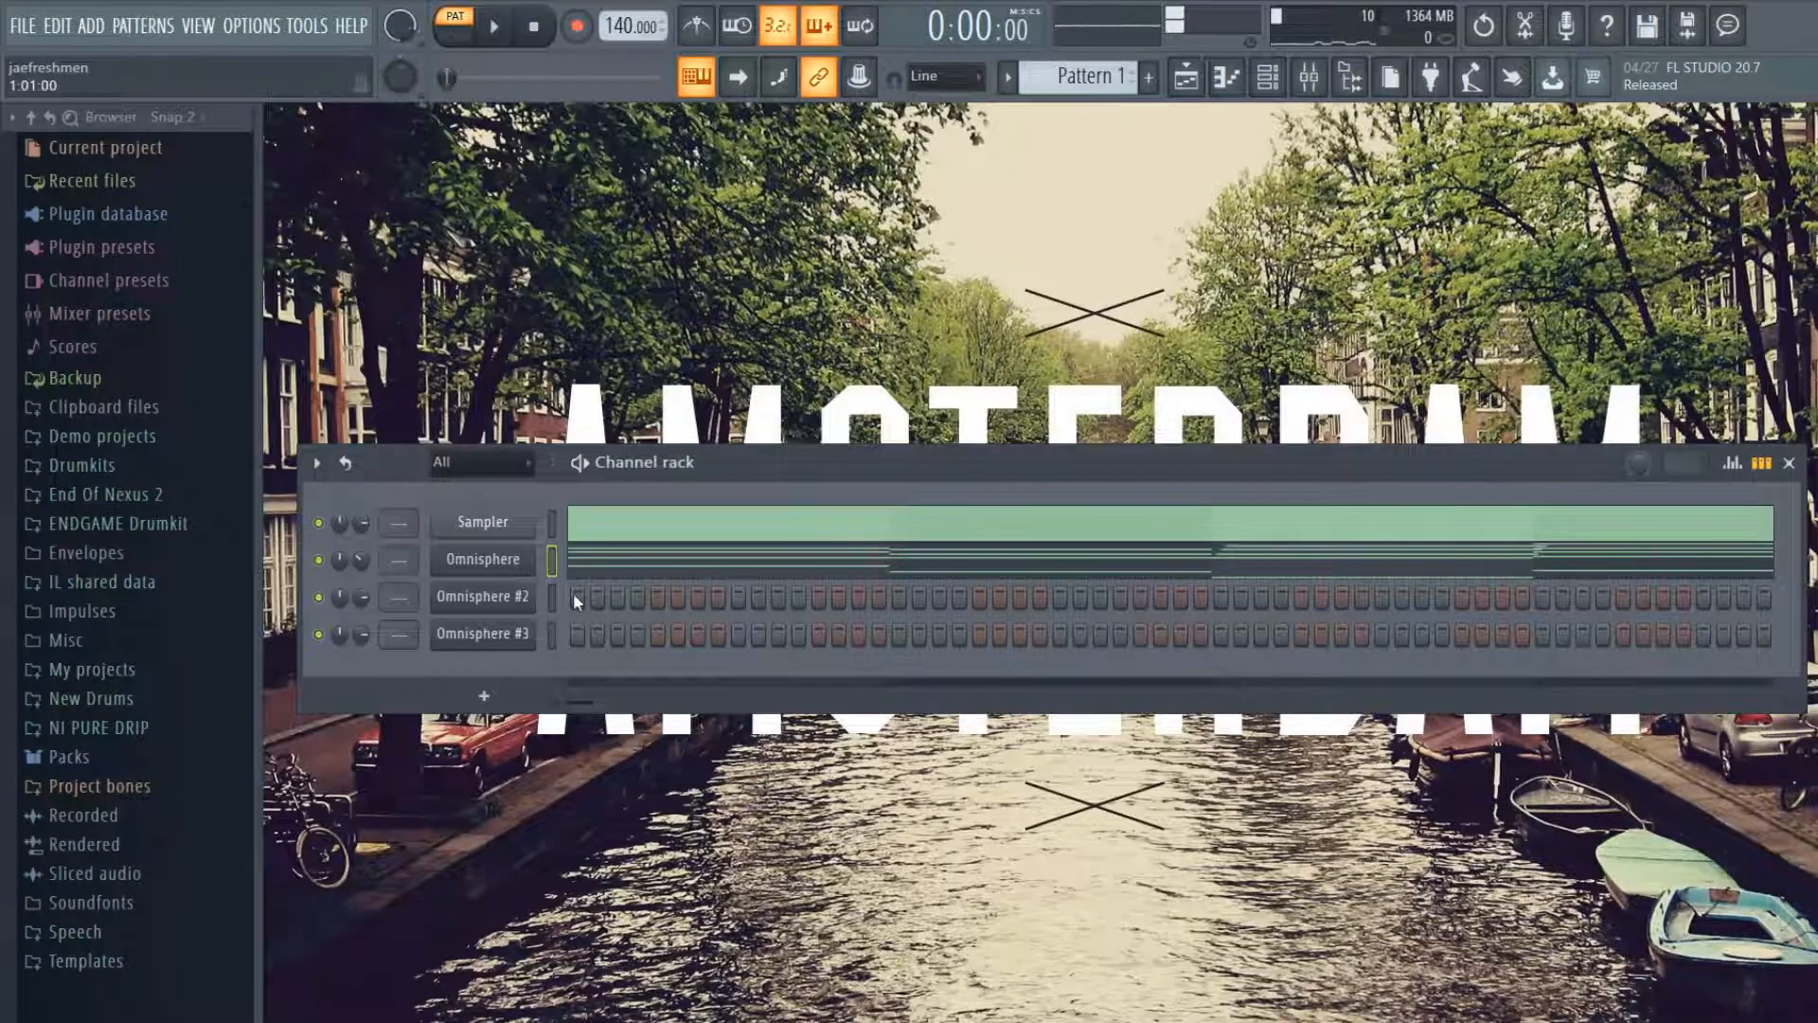
right_click(530, 595)
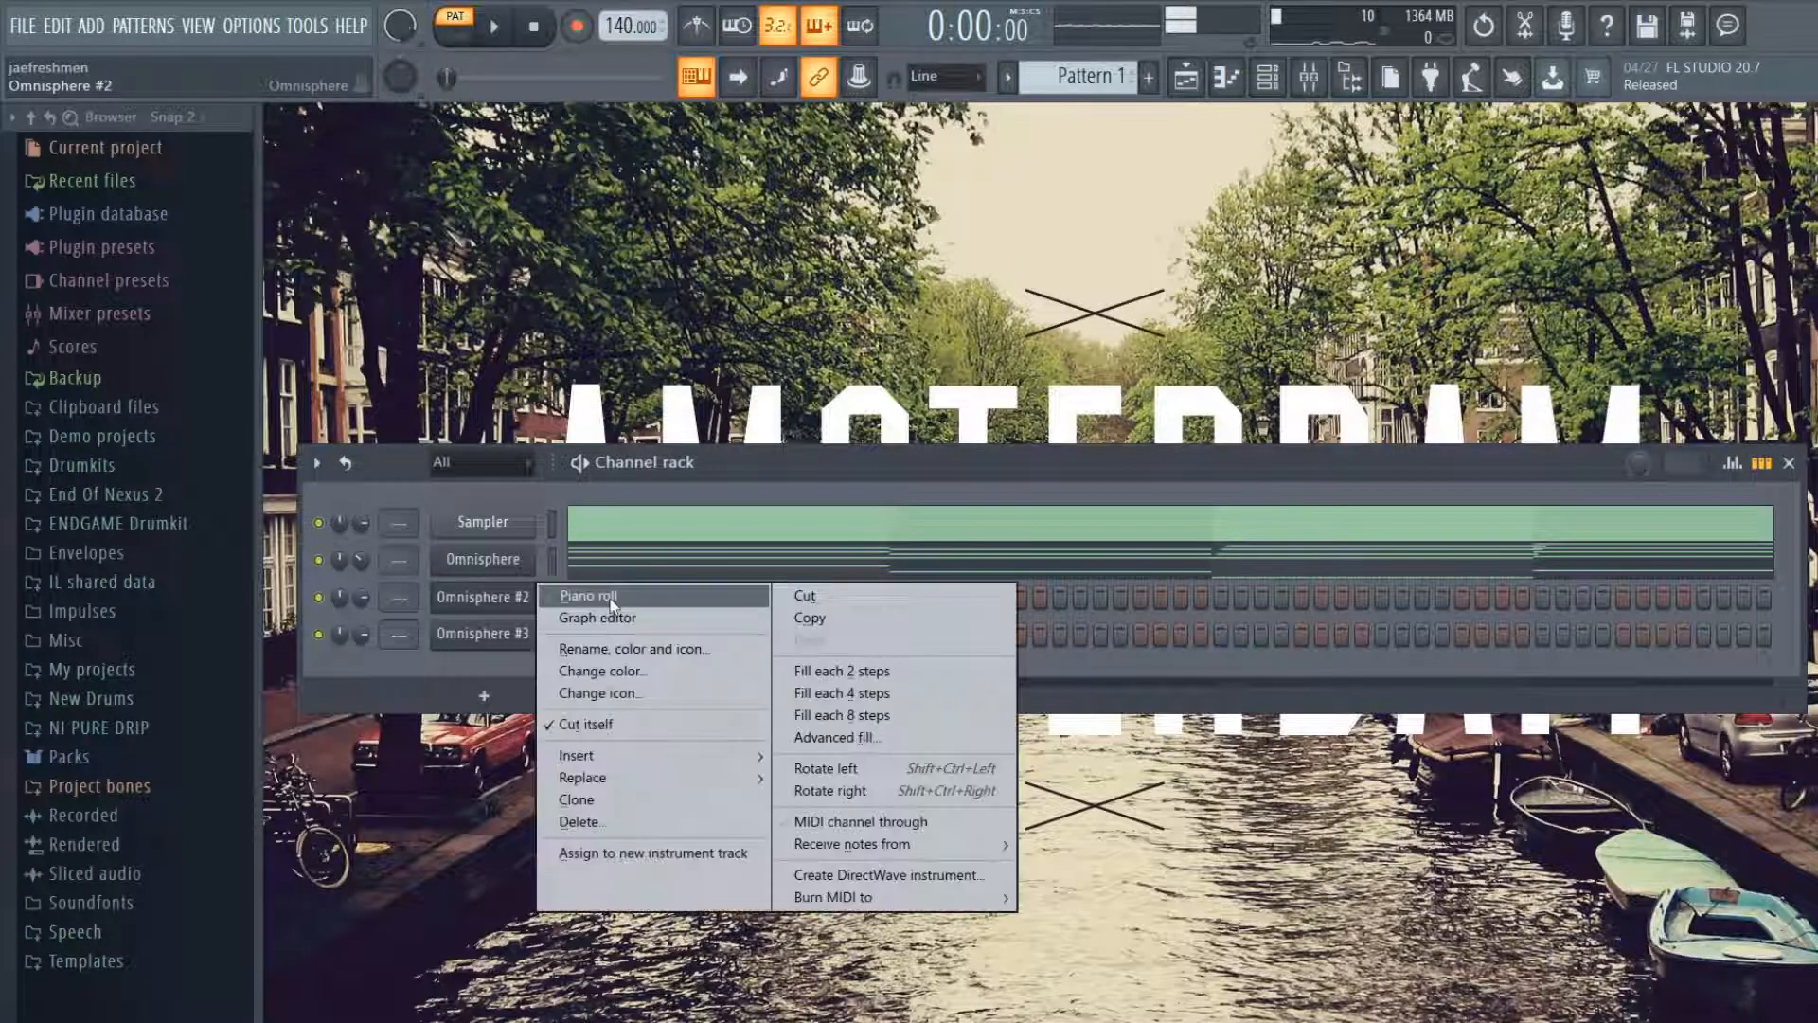
click(610, 598)
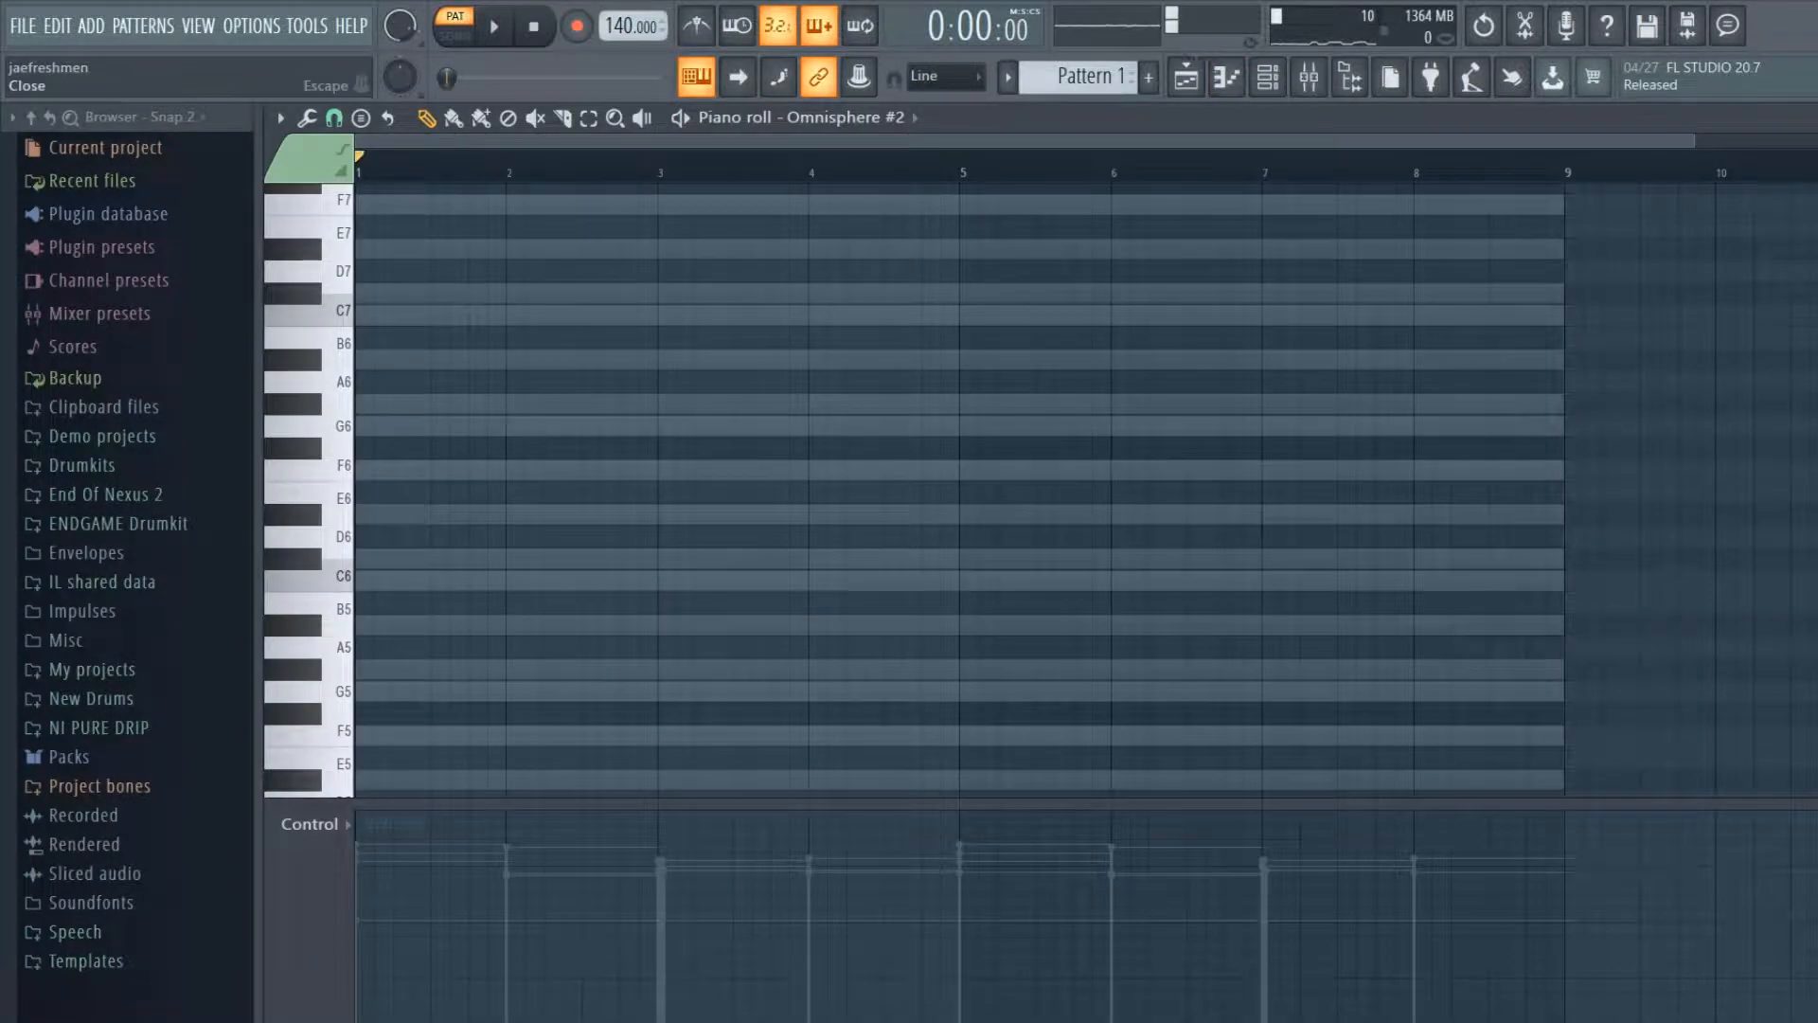
key(Escape)
- Cut the notes from the Sampler channel and open the piano roll of Omnisphere #2
right_click(531, 521)
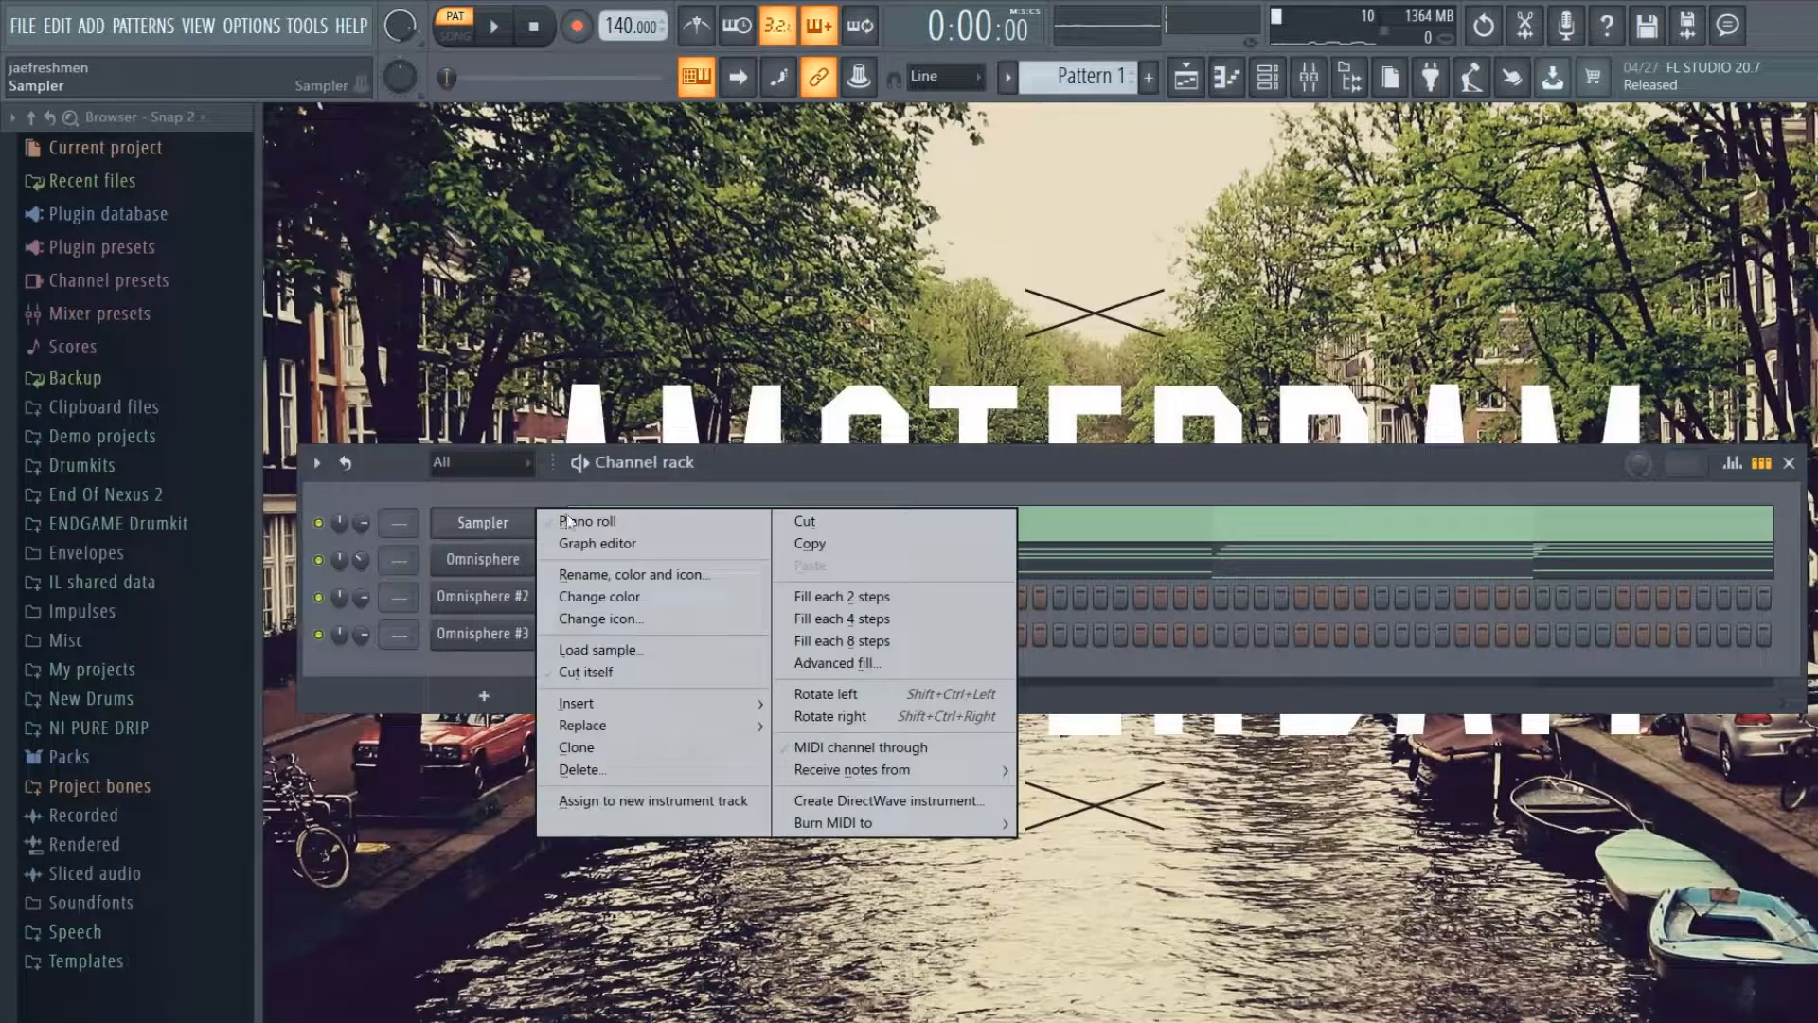
click(826, 519)
right_click(530, 595)
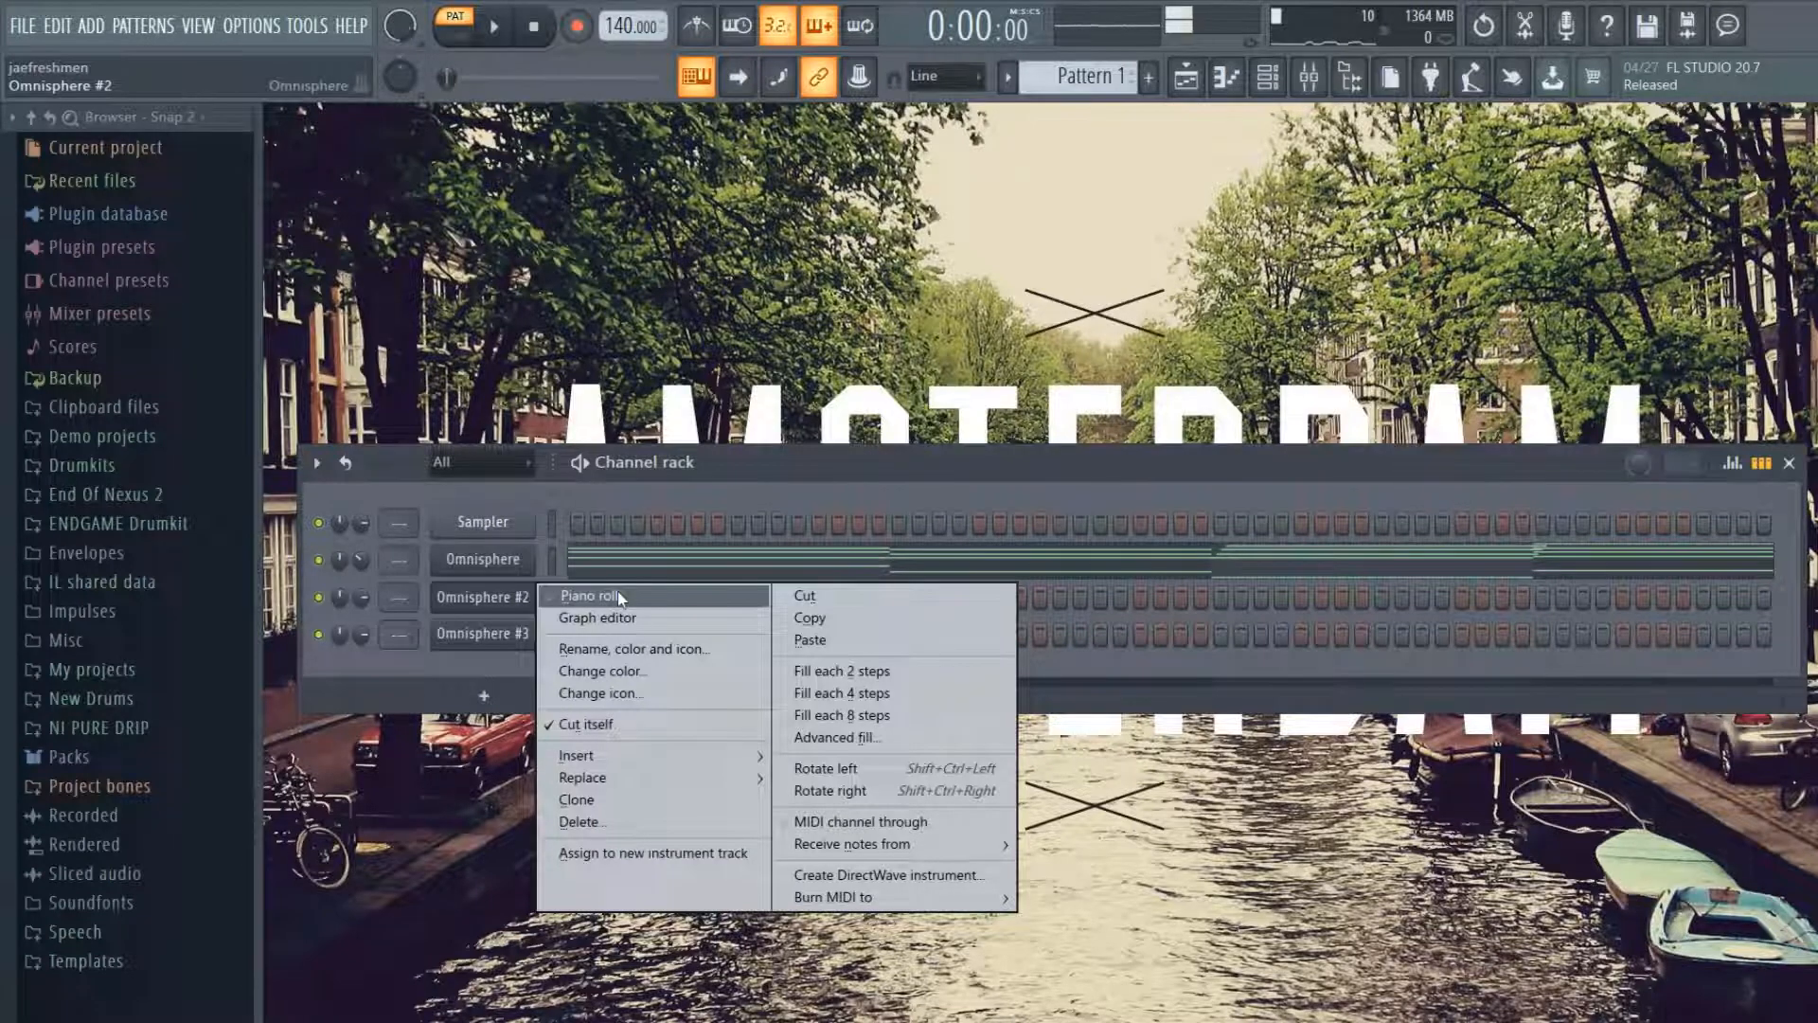
click(617, 594)
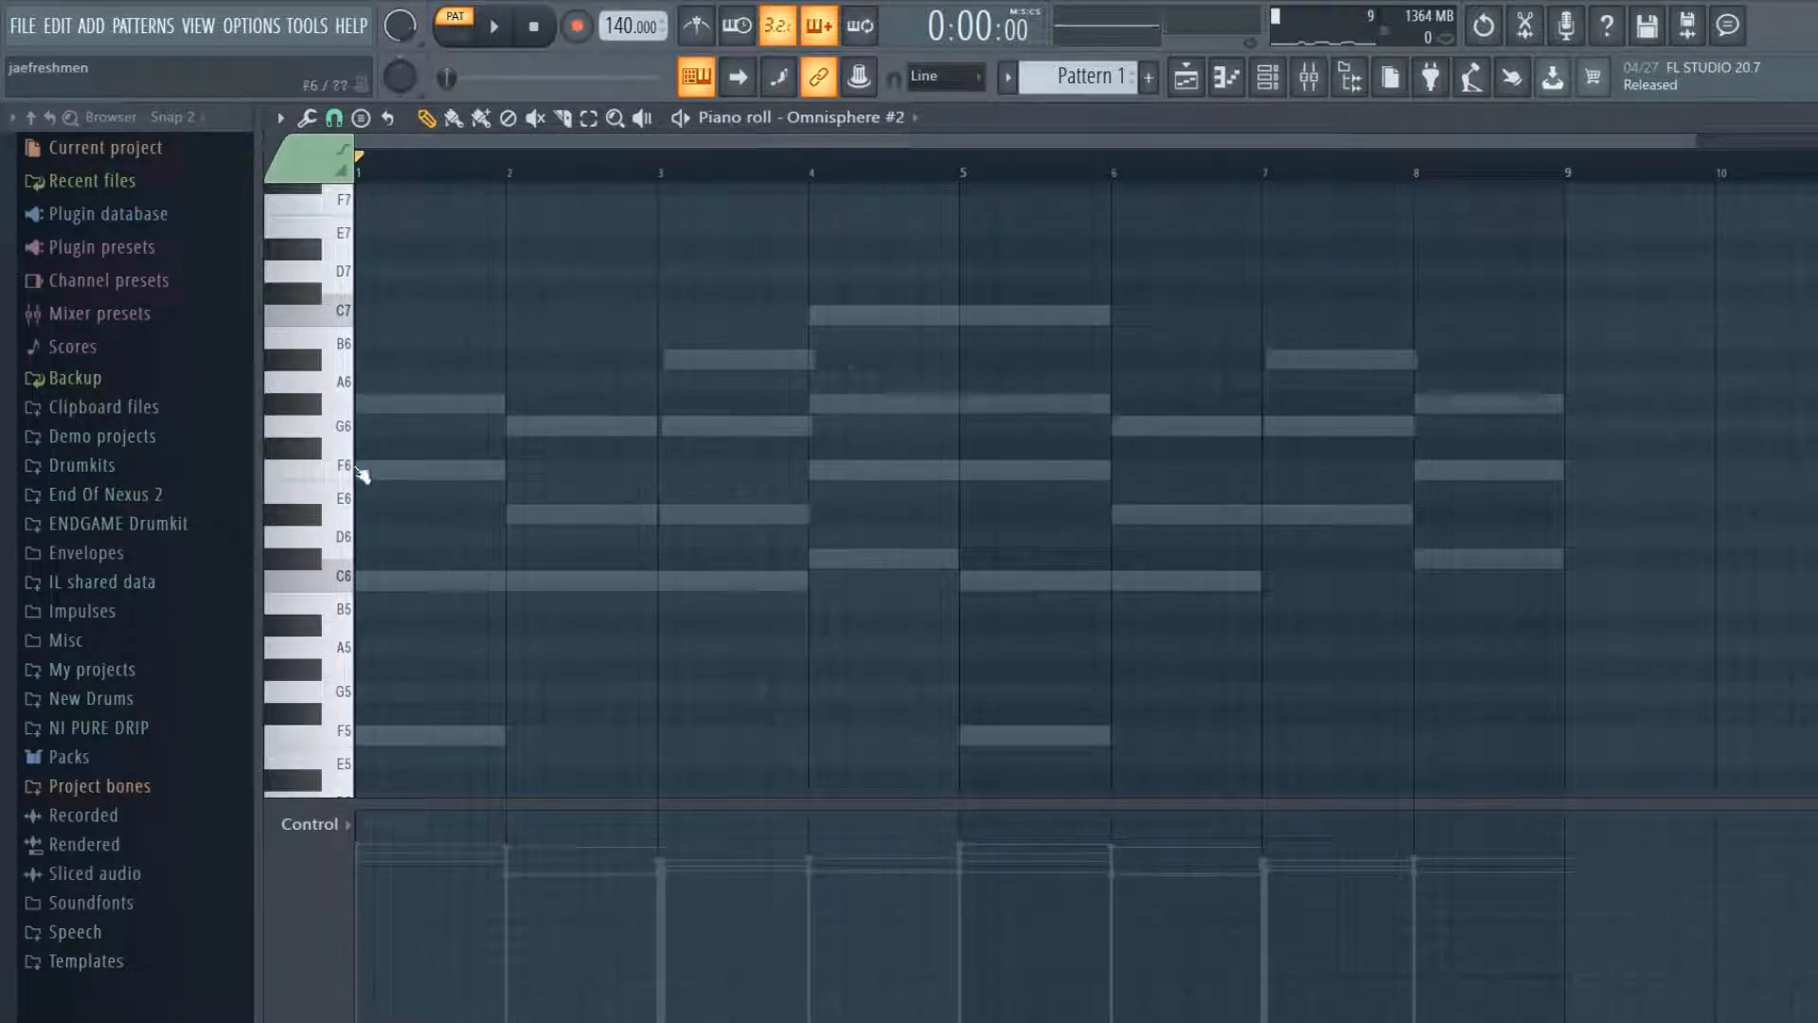
- Place a one-bar melody note in bar 1 of Omnisphere #2 and set its pitch to G#6, matching the chord's top note
click(427, 425)
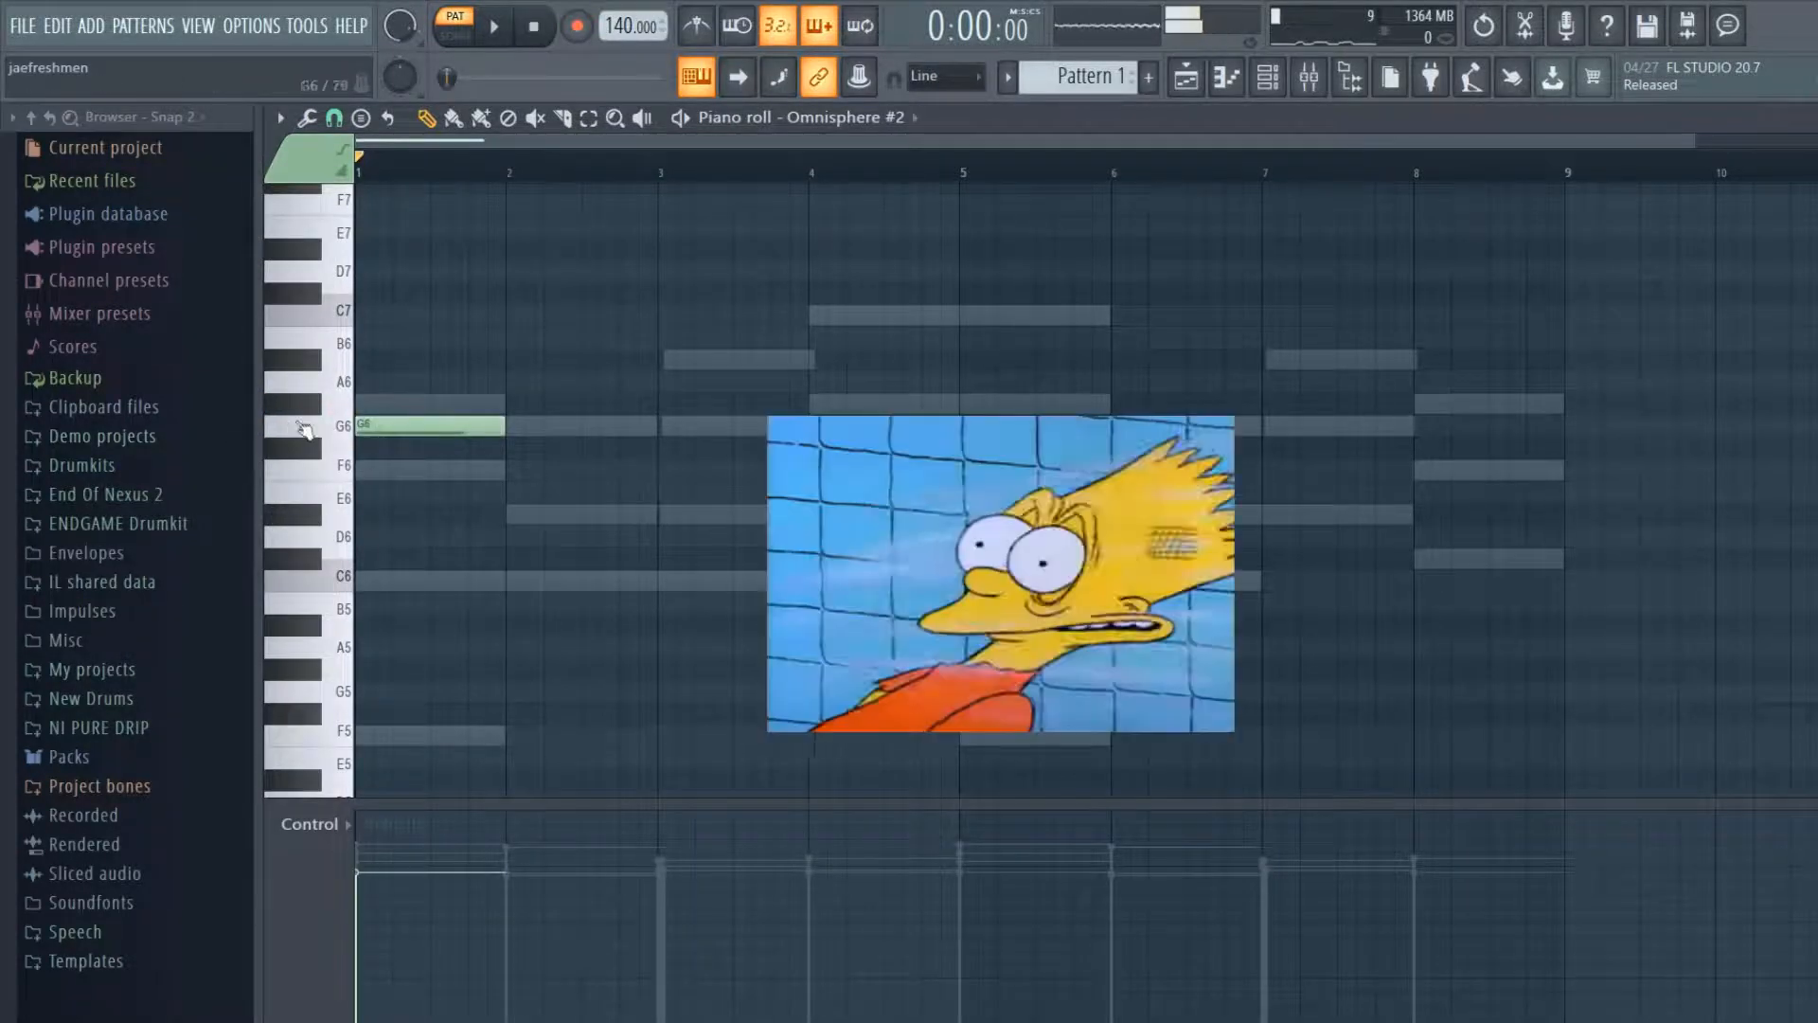
click(1267, 76)
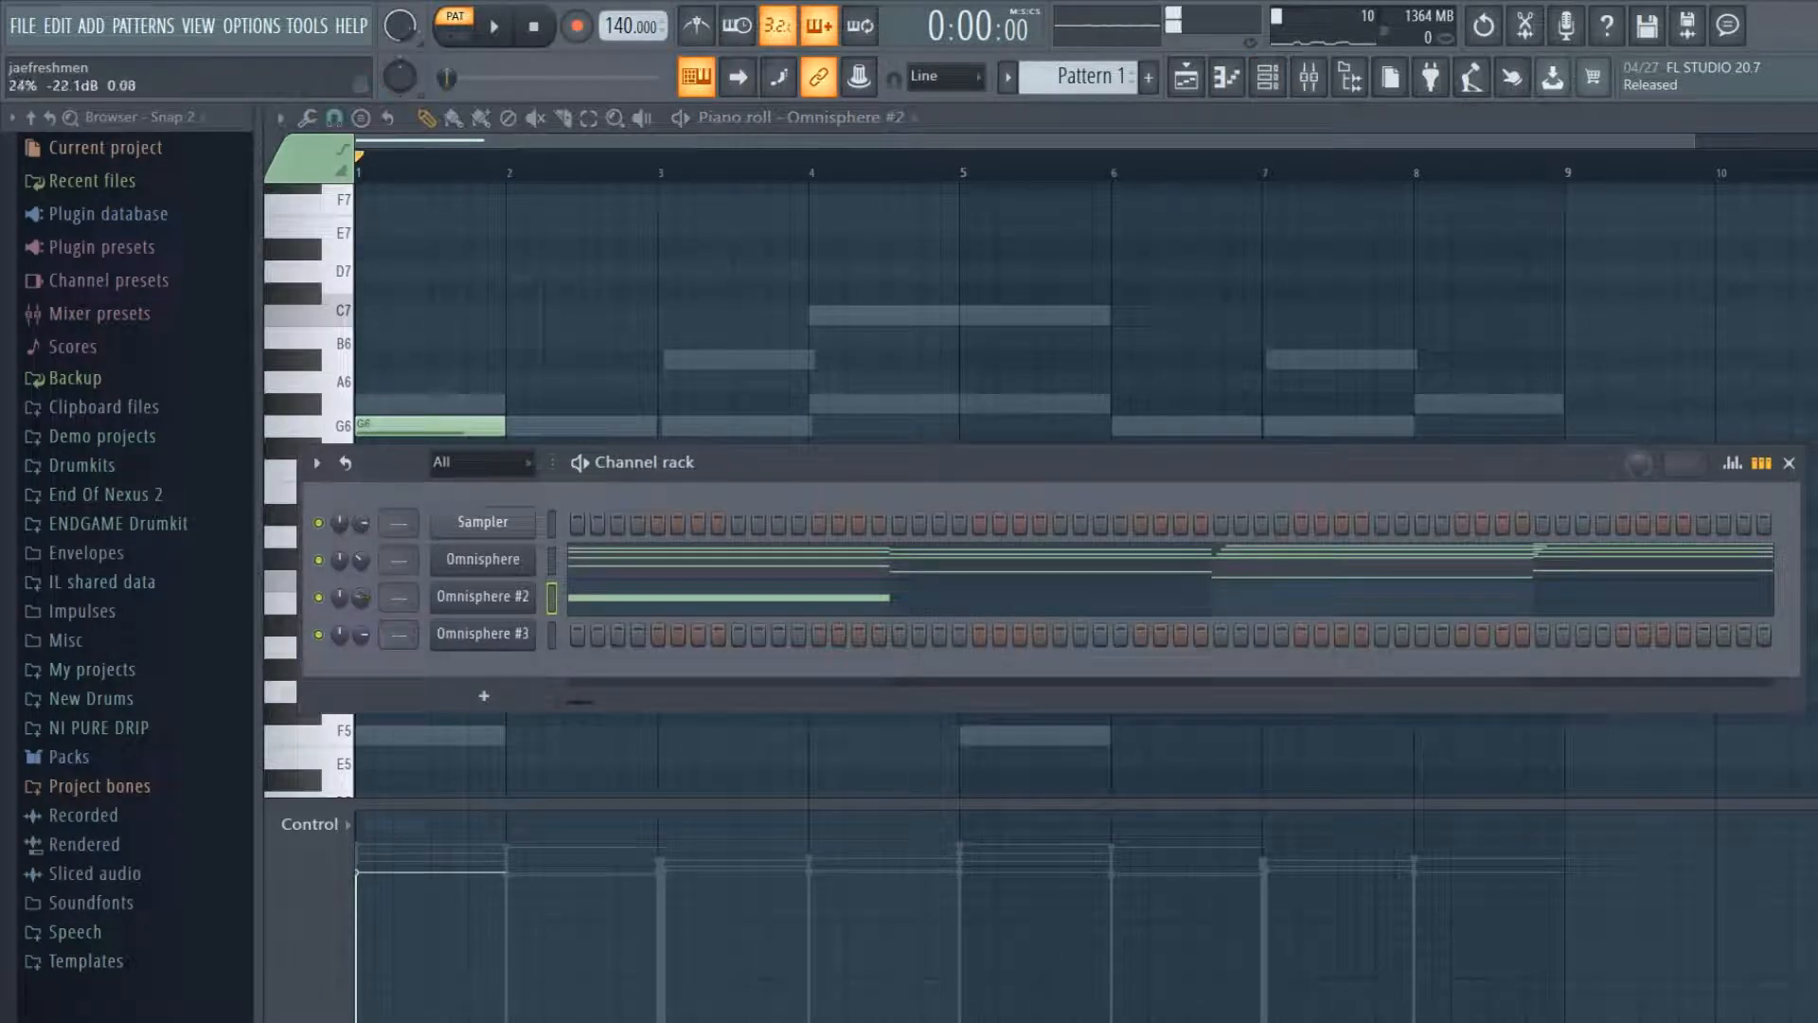
click(724, 145)
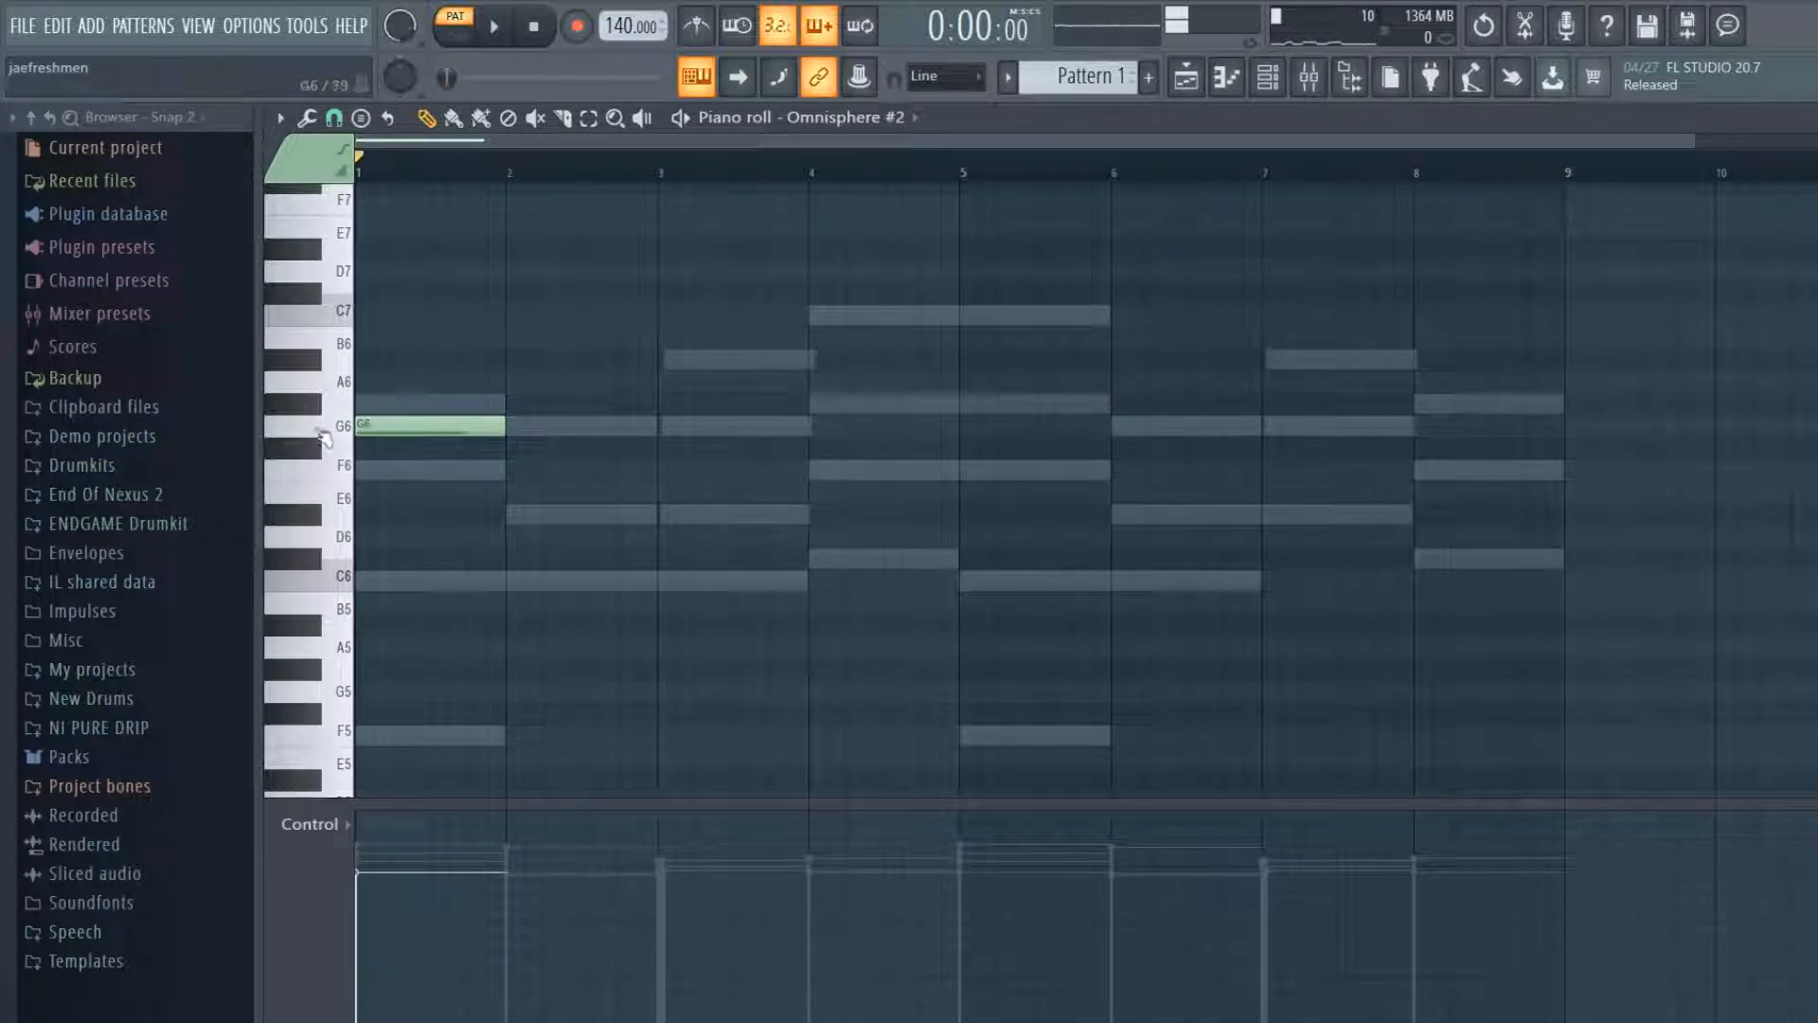
drag(455, 425, 457, 402)
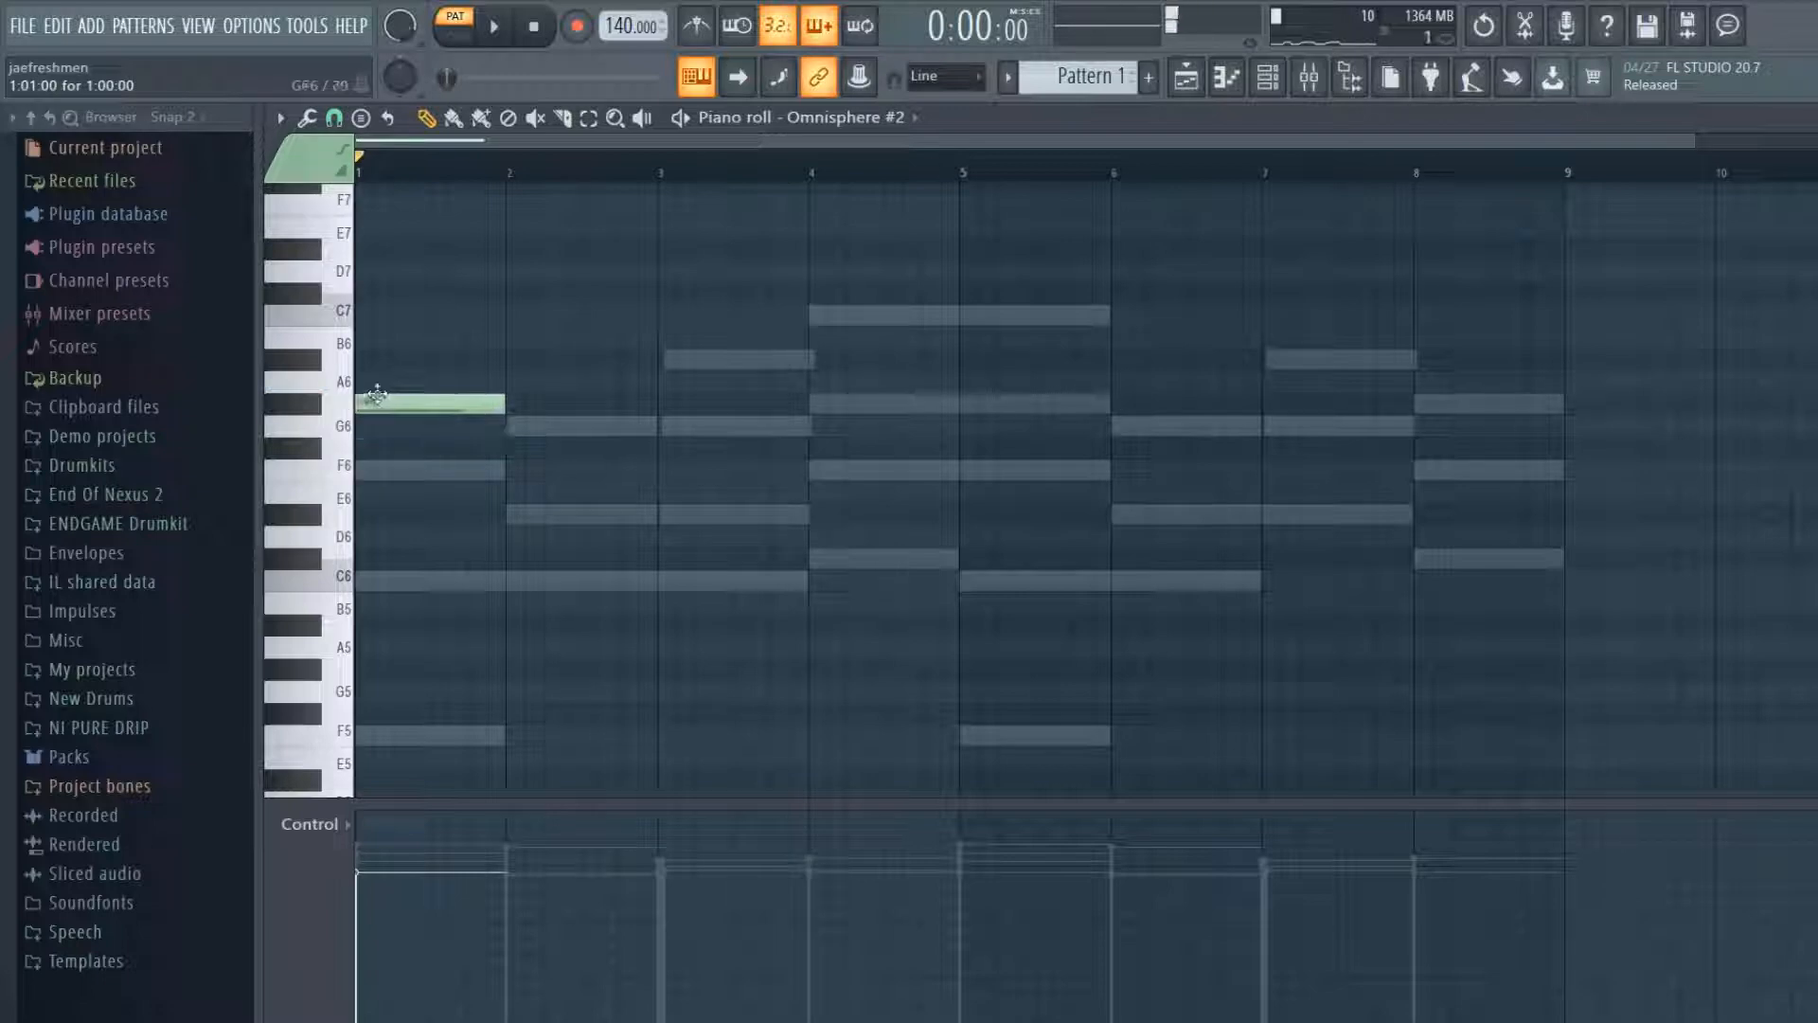
click(1267, 76)
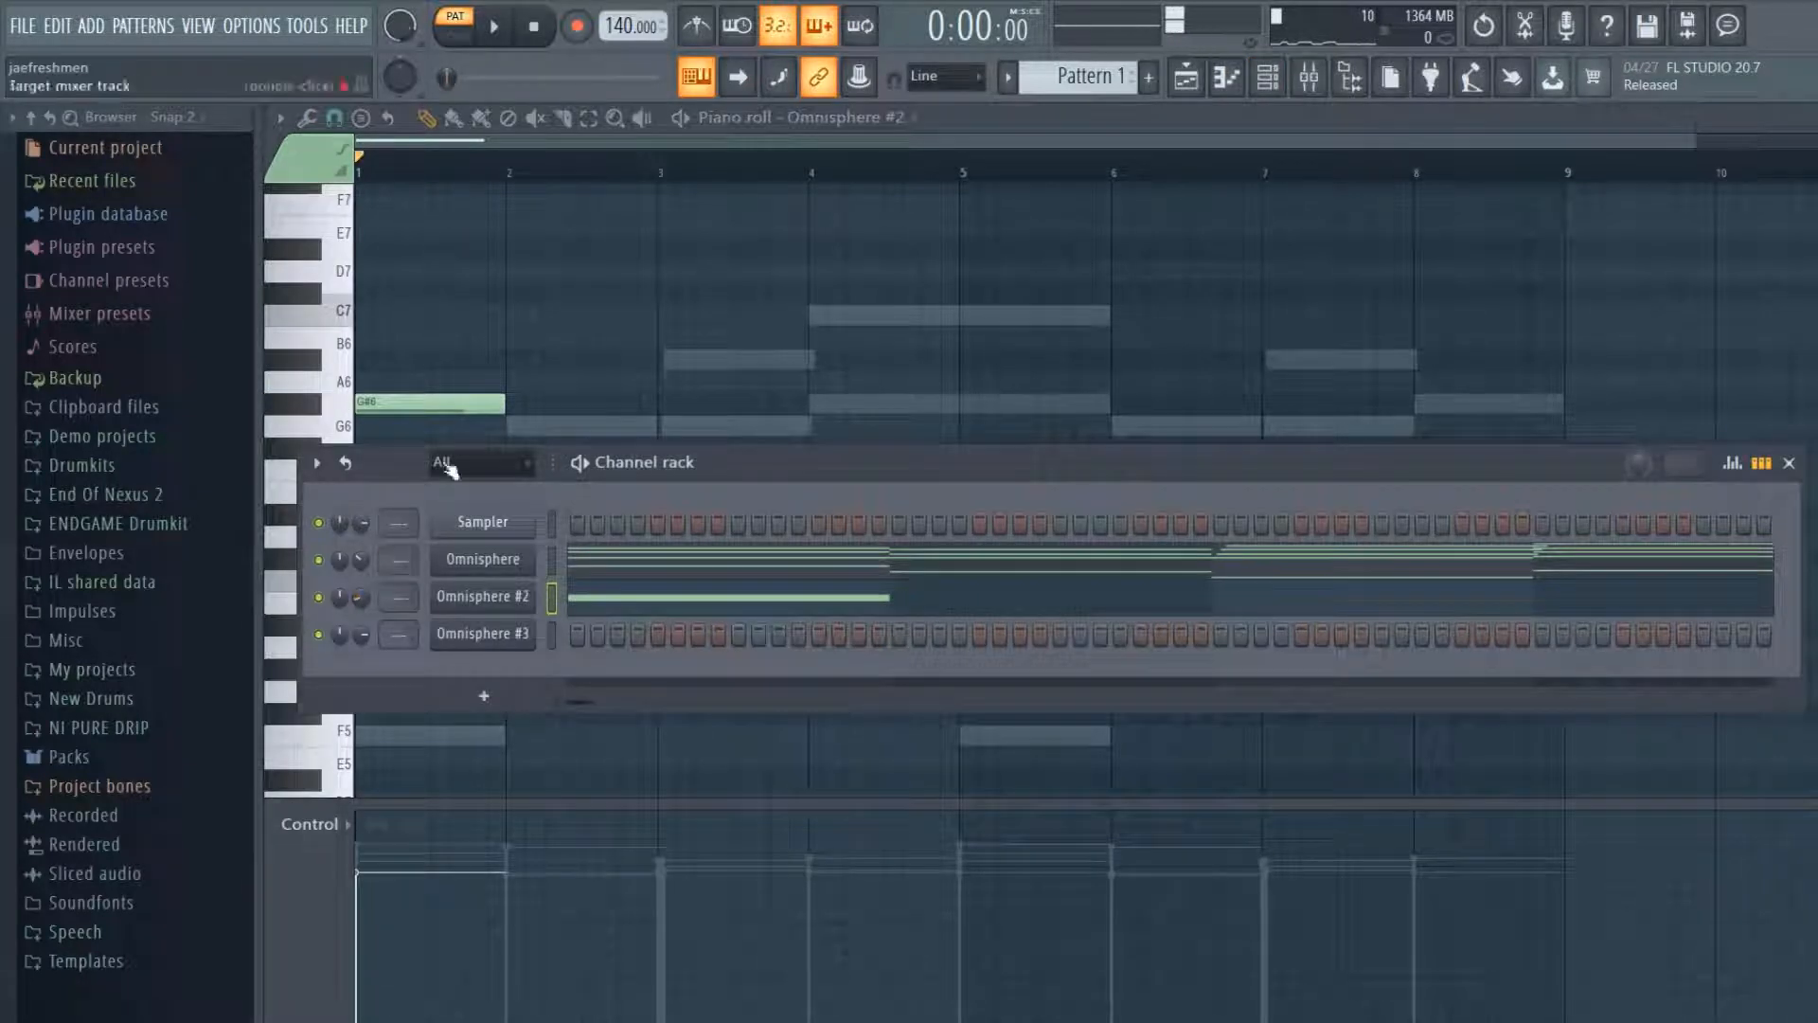
click(712, 140)
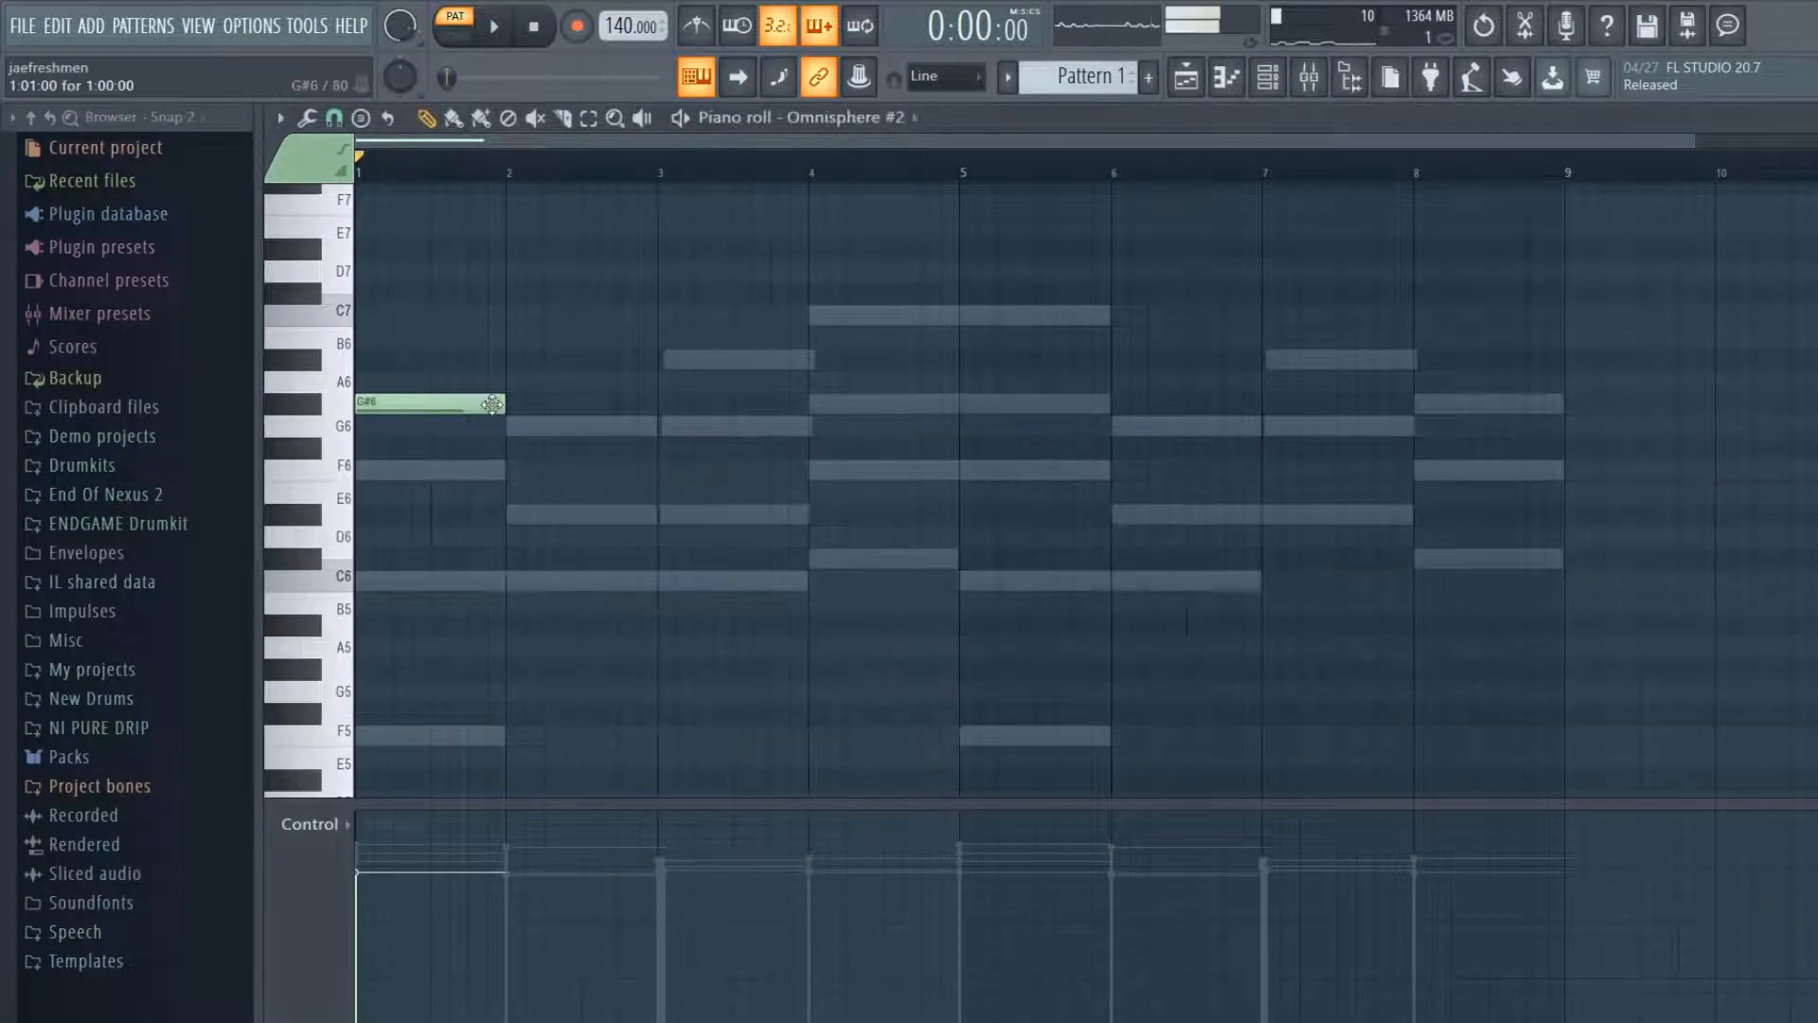
- Add one-bar melody notes G6, A#6 and C7 in bars 2 to 4, trying and removing a G#6 in bar 4
click(508, 428)
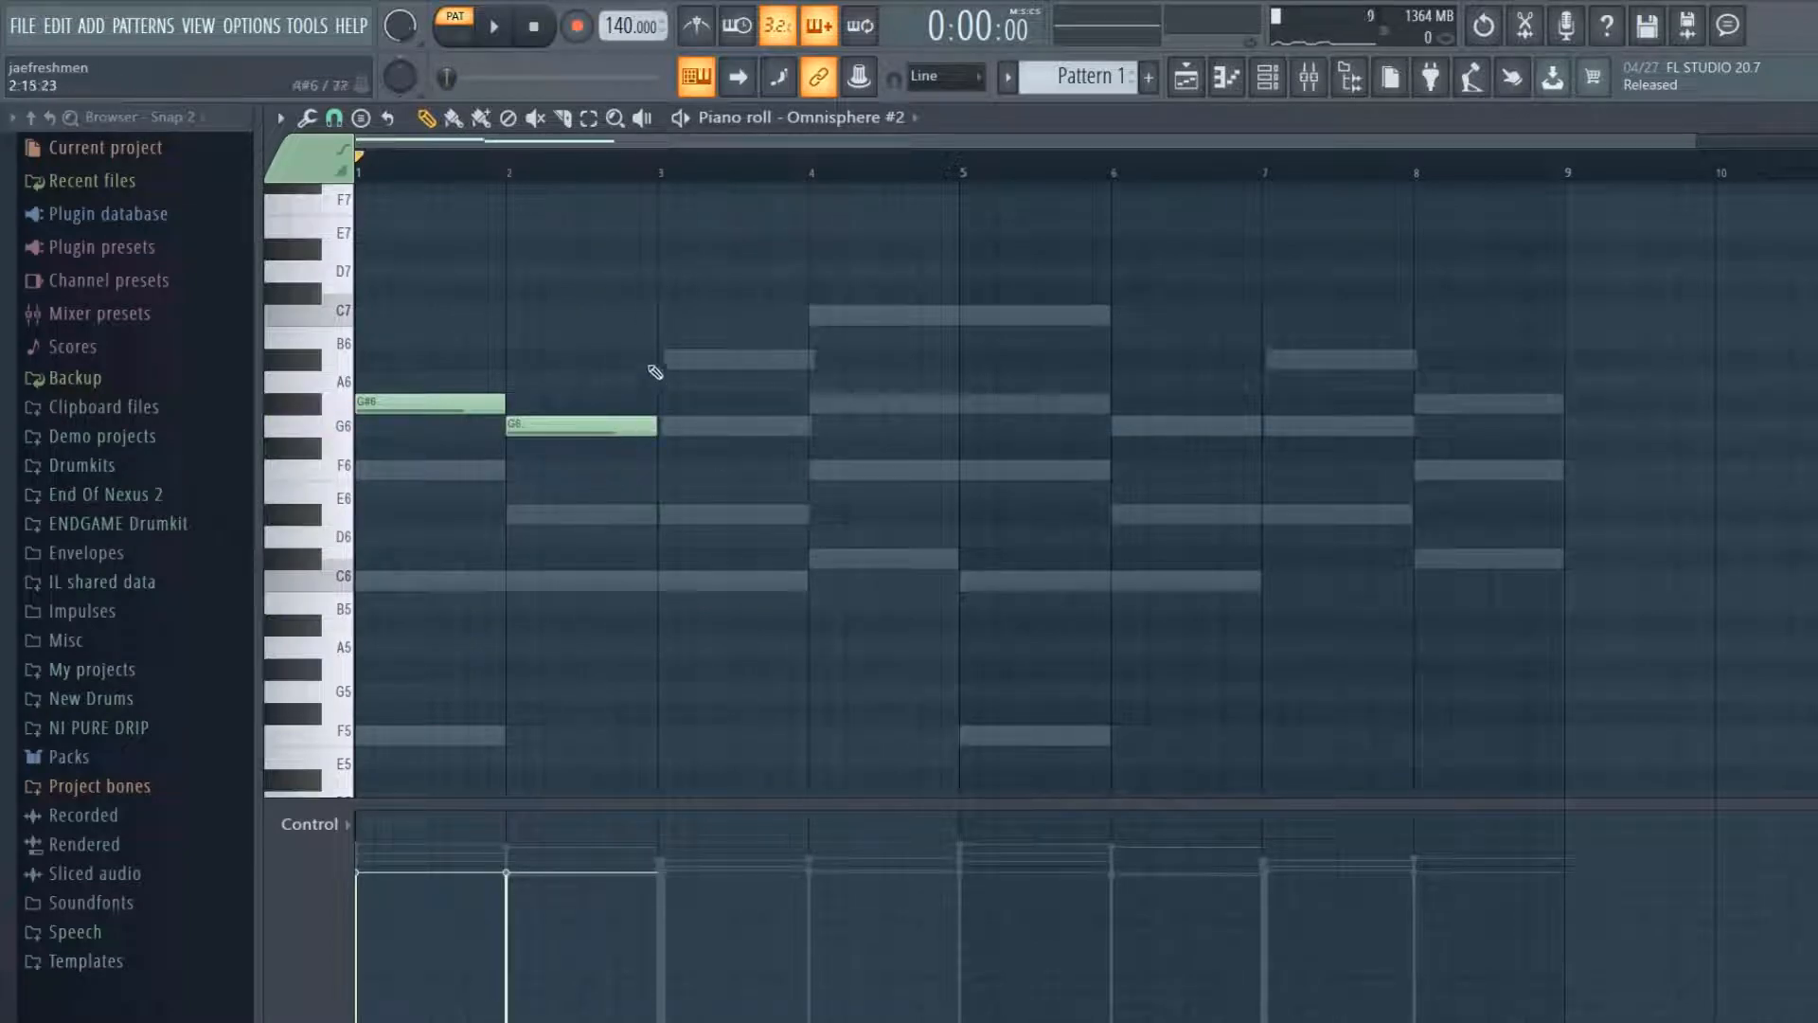
click(689, 368)
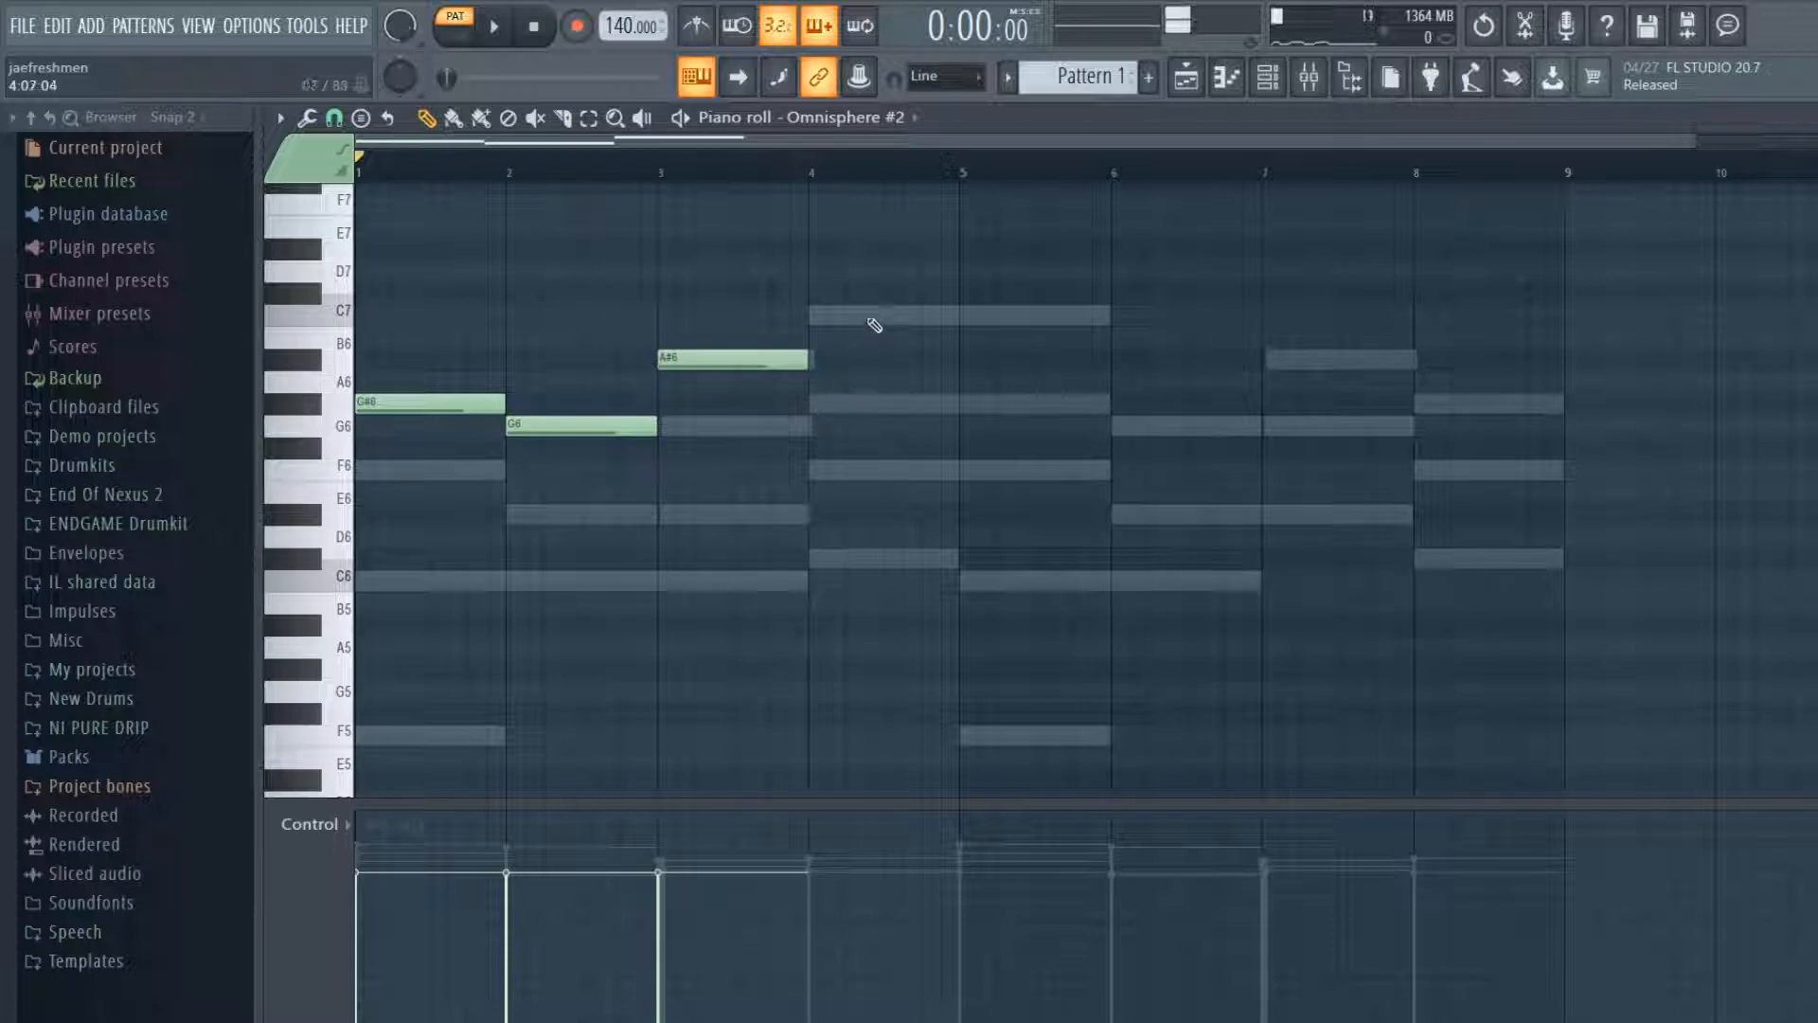
click(824, 317)
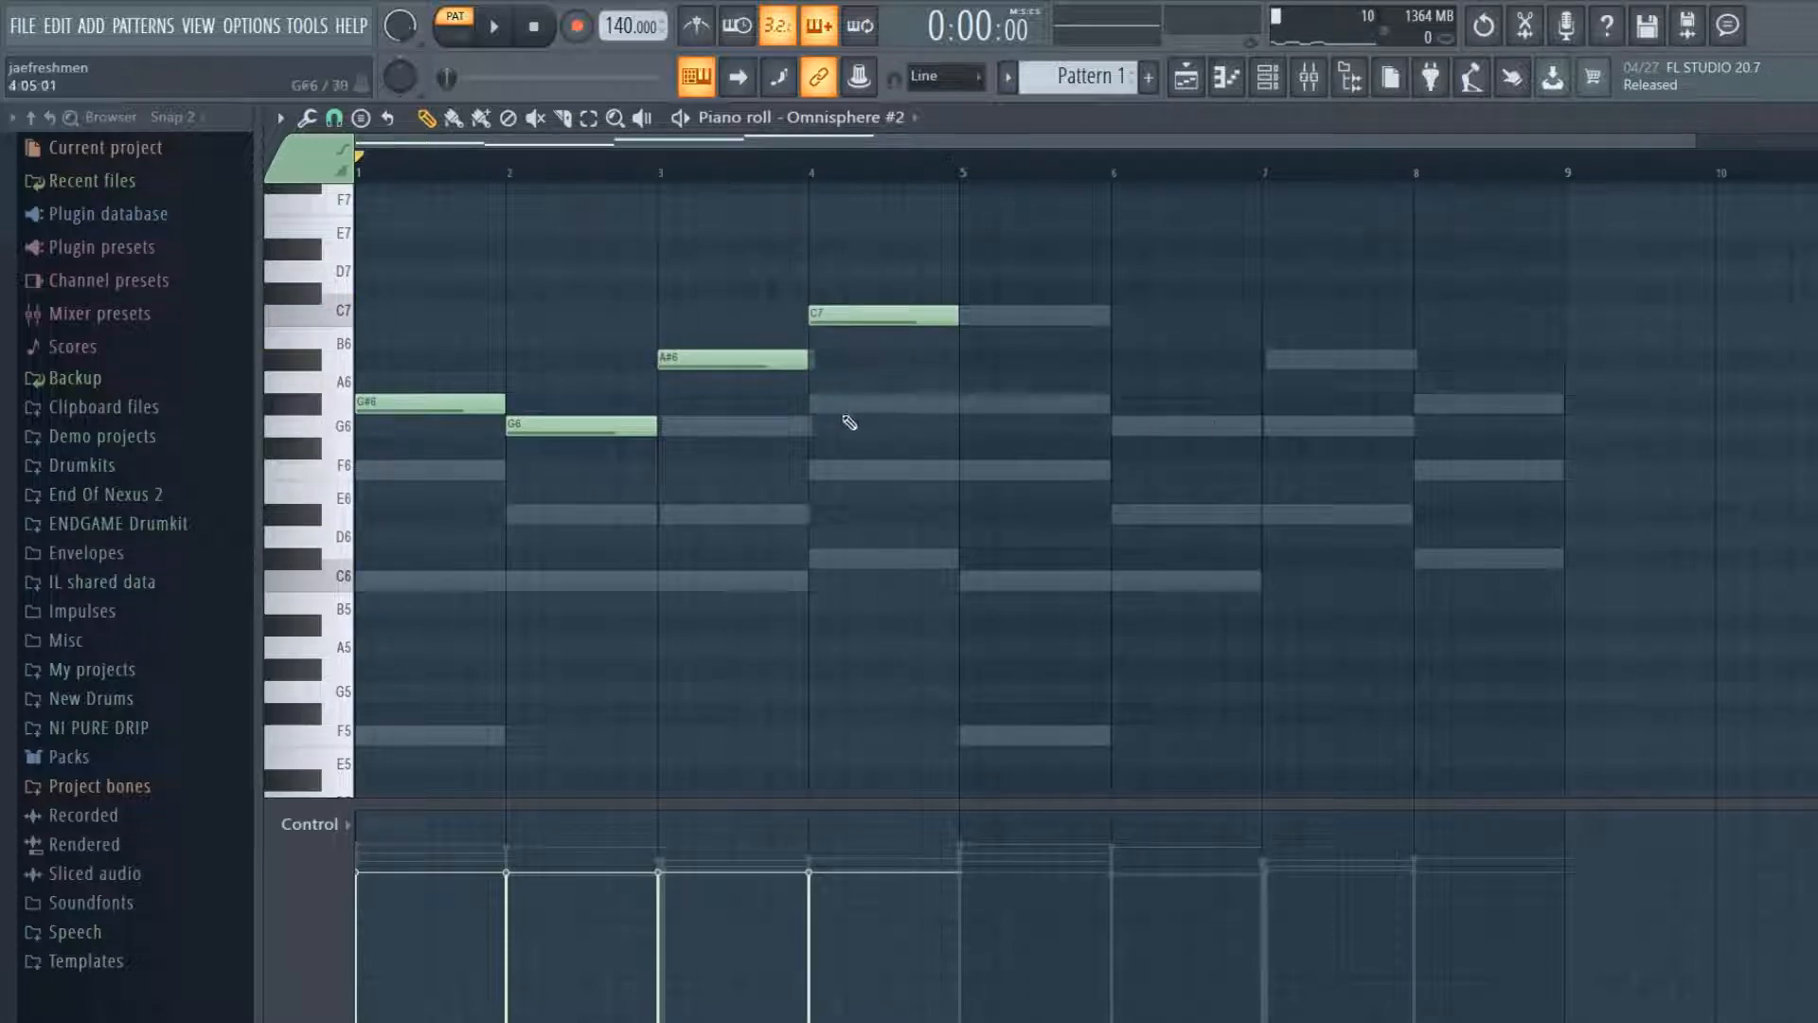
click(832, 403)
drag(865, 401, 847, 397)
right_click(839, 403)
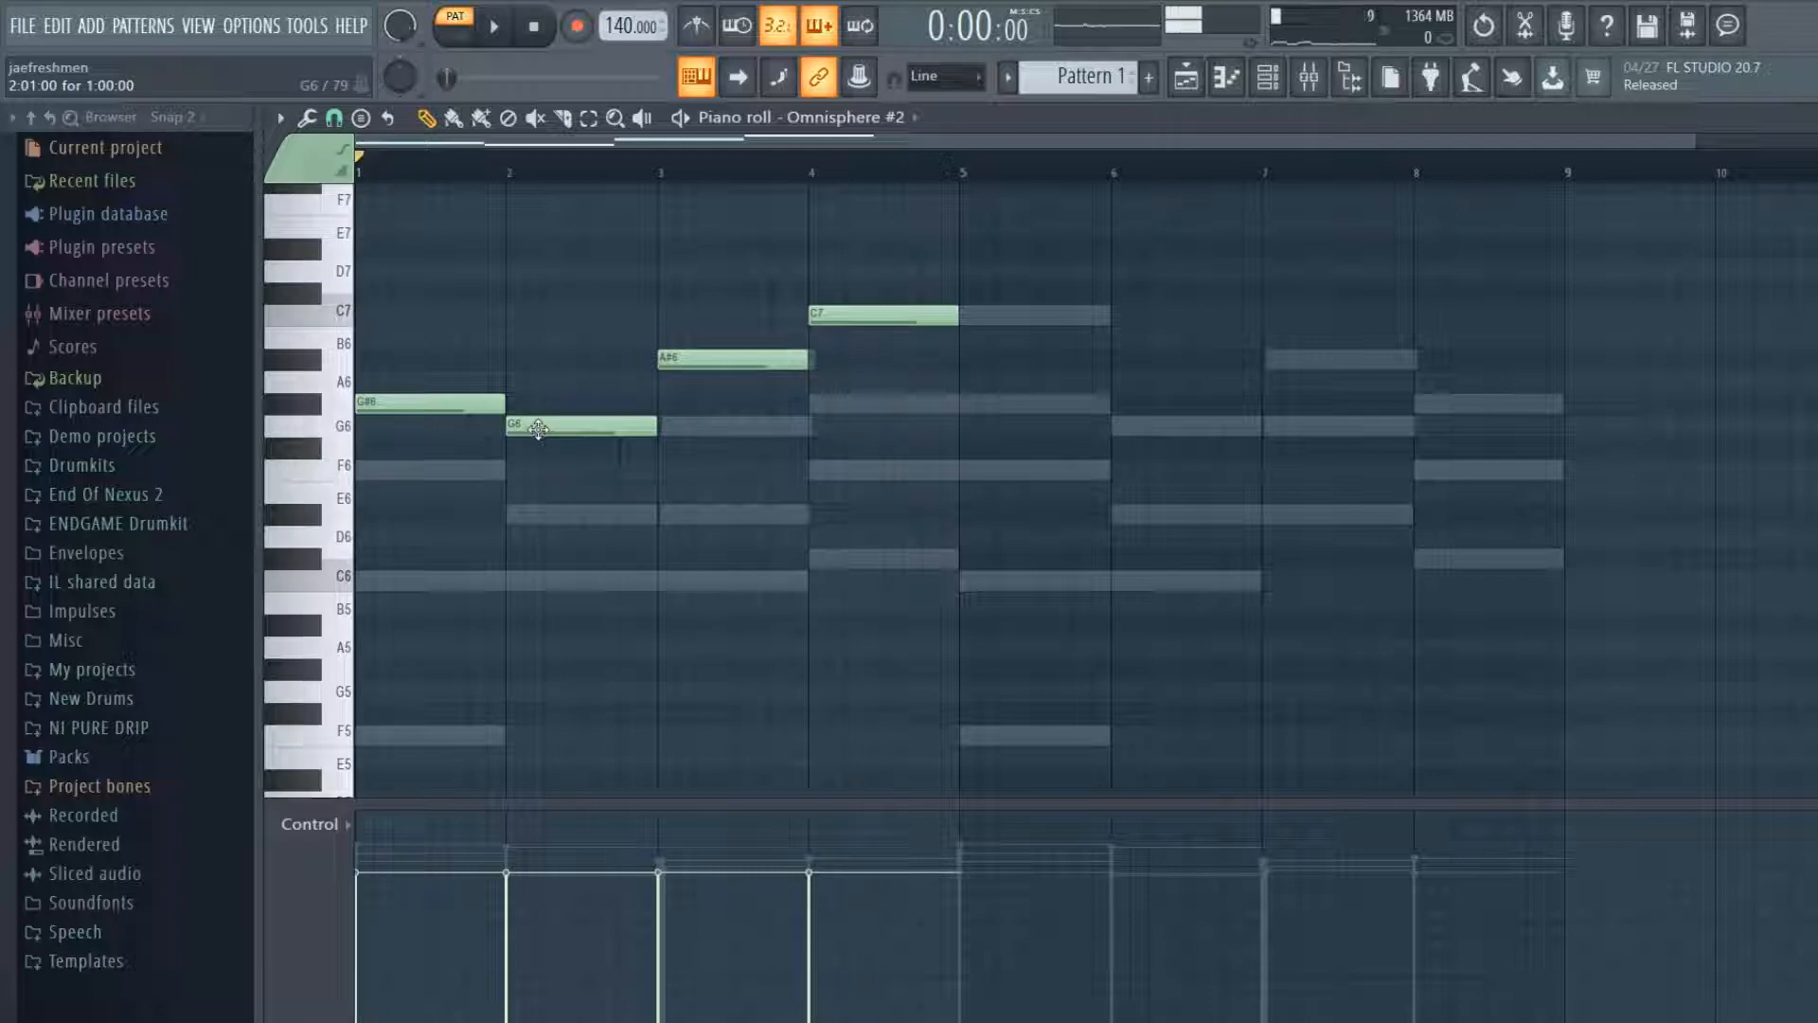
- Try out melody ideas live with notes between F5 and C6, and undo the four melody notes in bars 1 to 4
key(b)
key(v)
key(b)
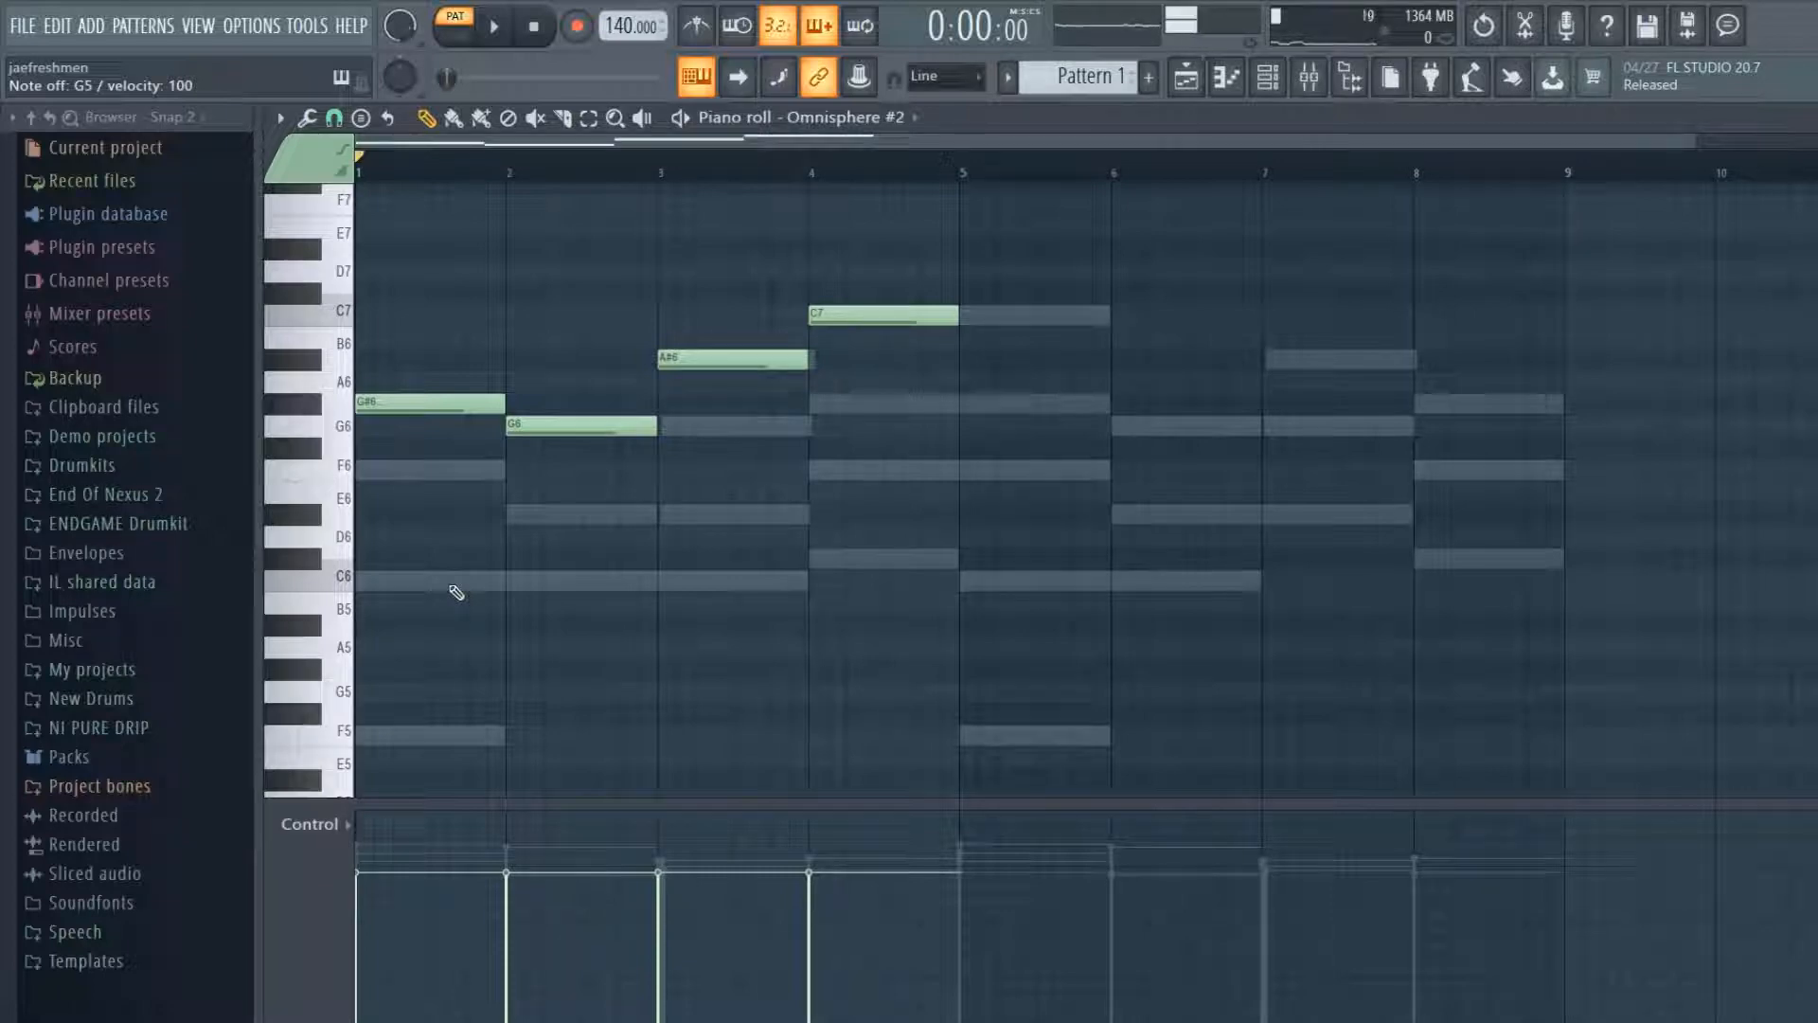
key(v)
key(n)
key(v)
key(b)
key(h)
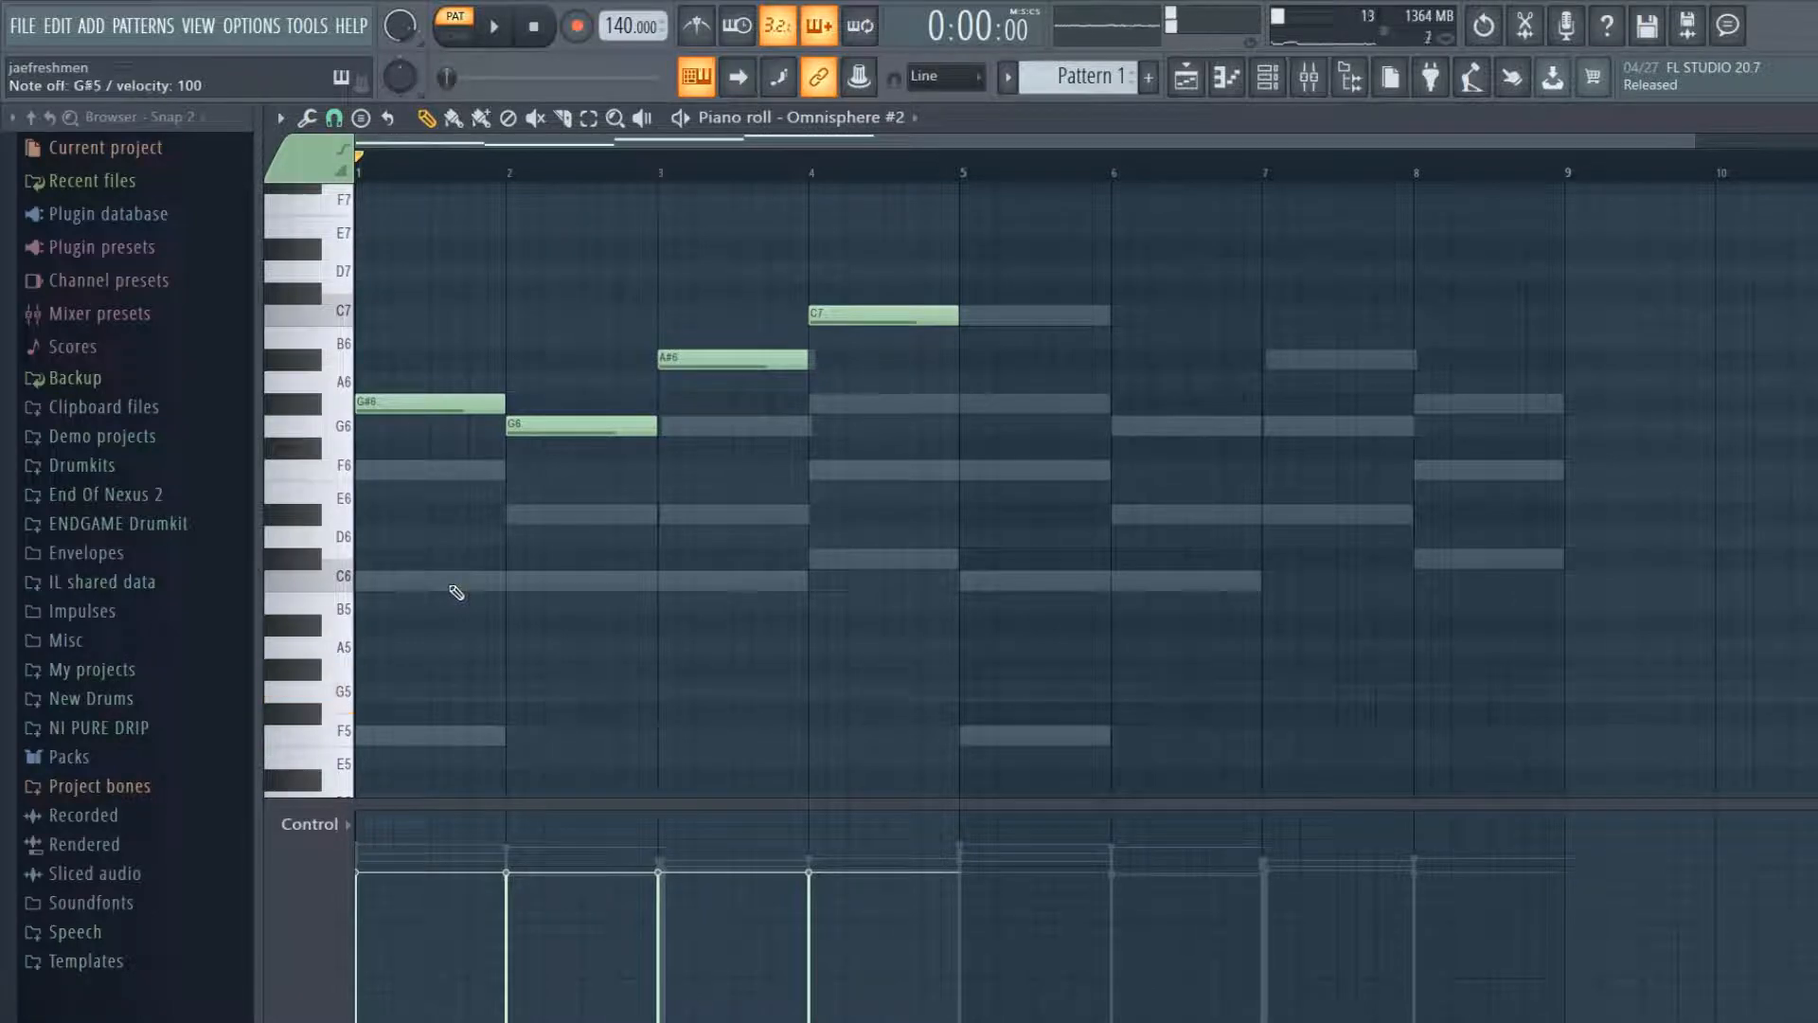
key(h)
key(q)
key(q)
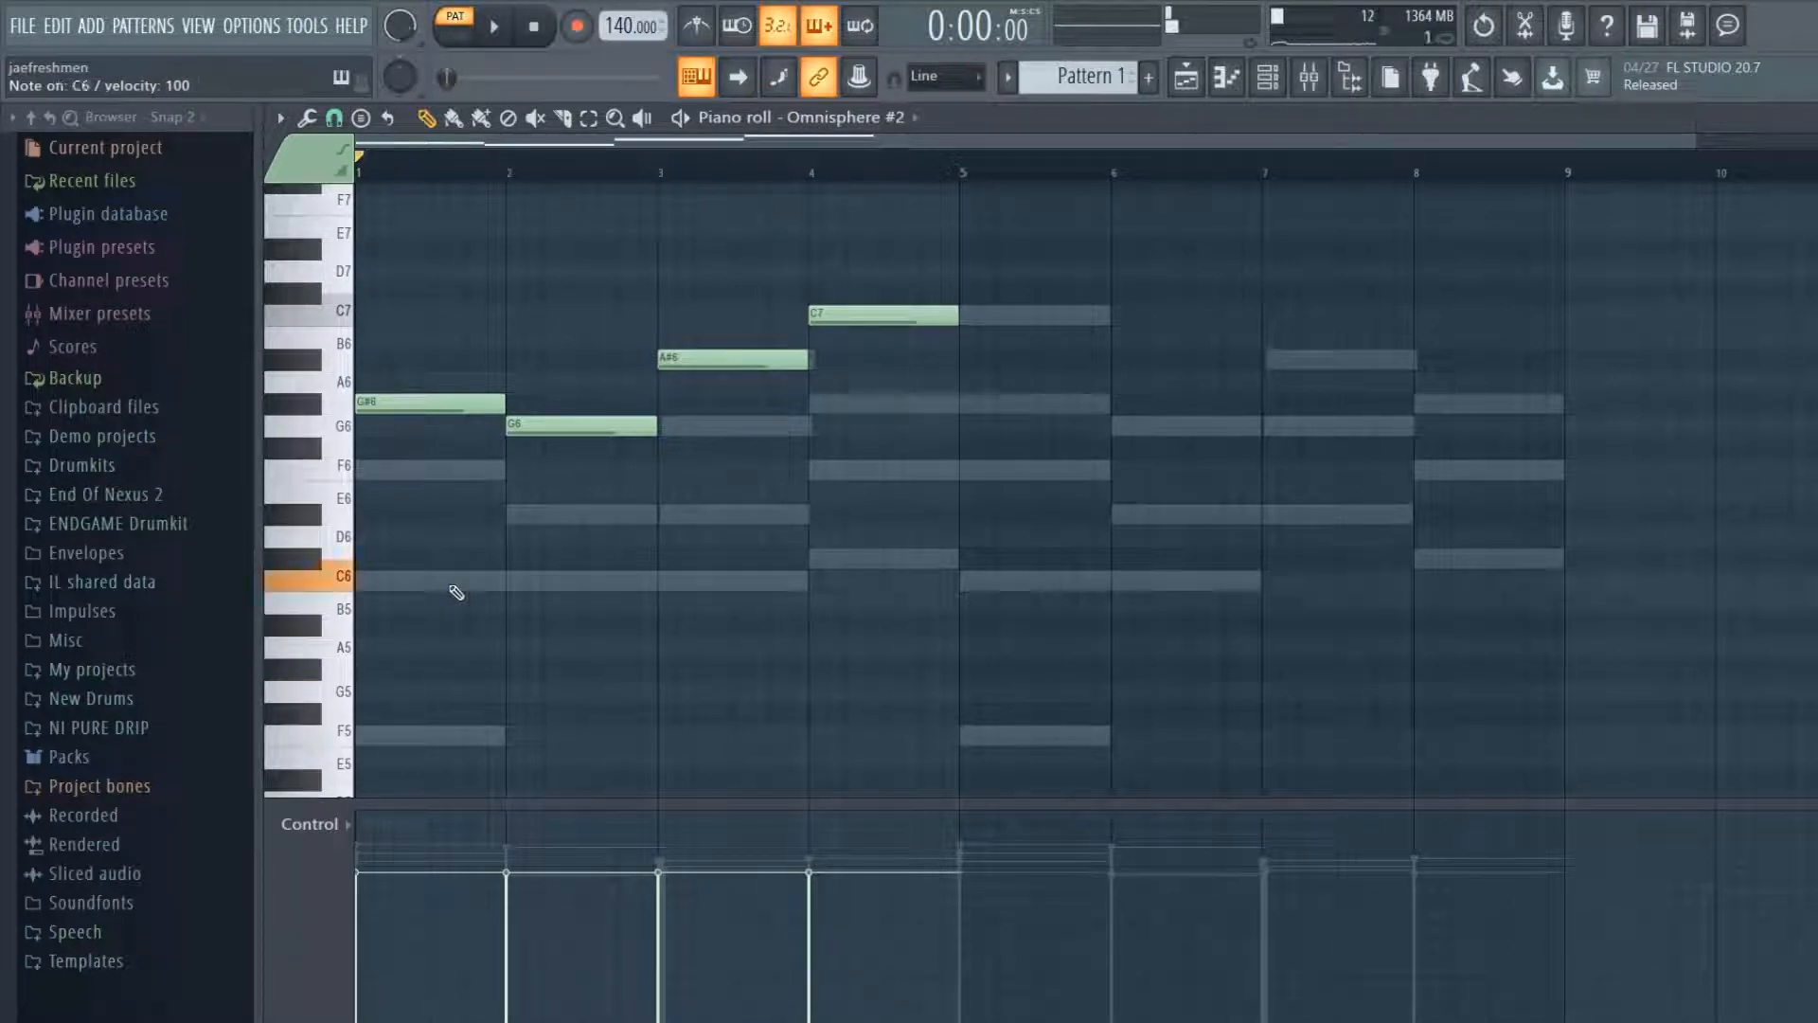
key(j)
key(h)
key(j)
key(q)
key(b)
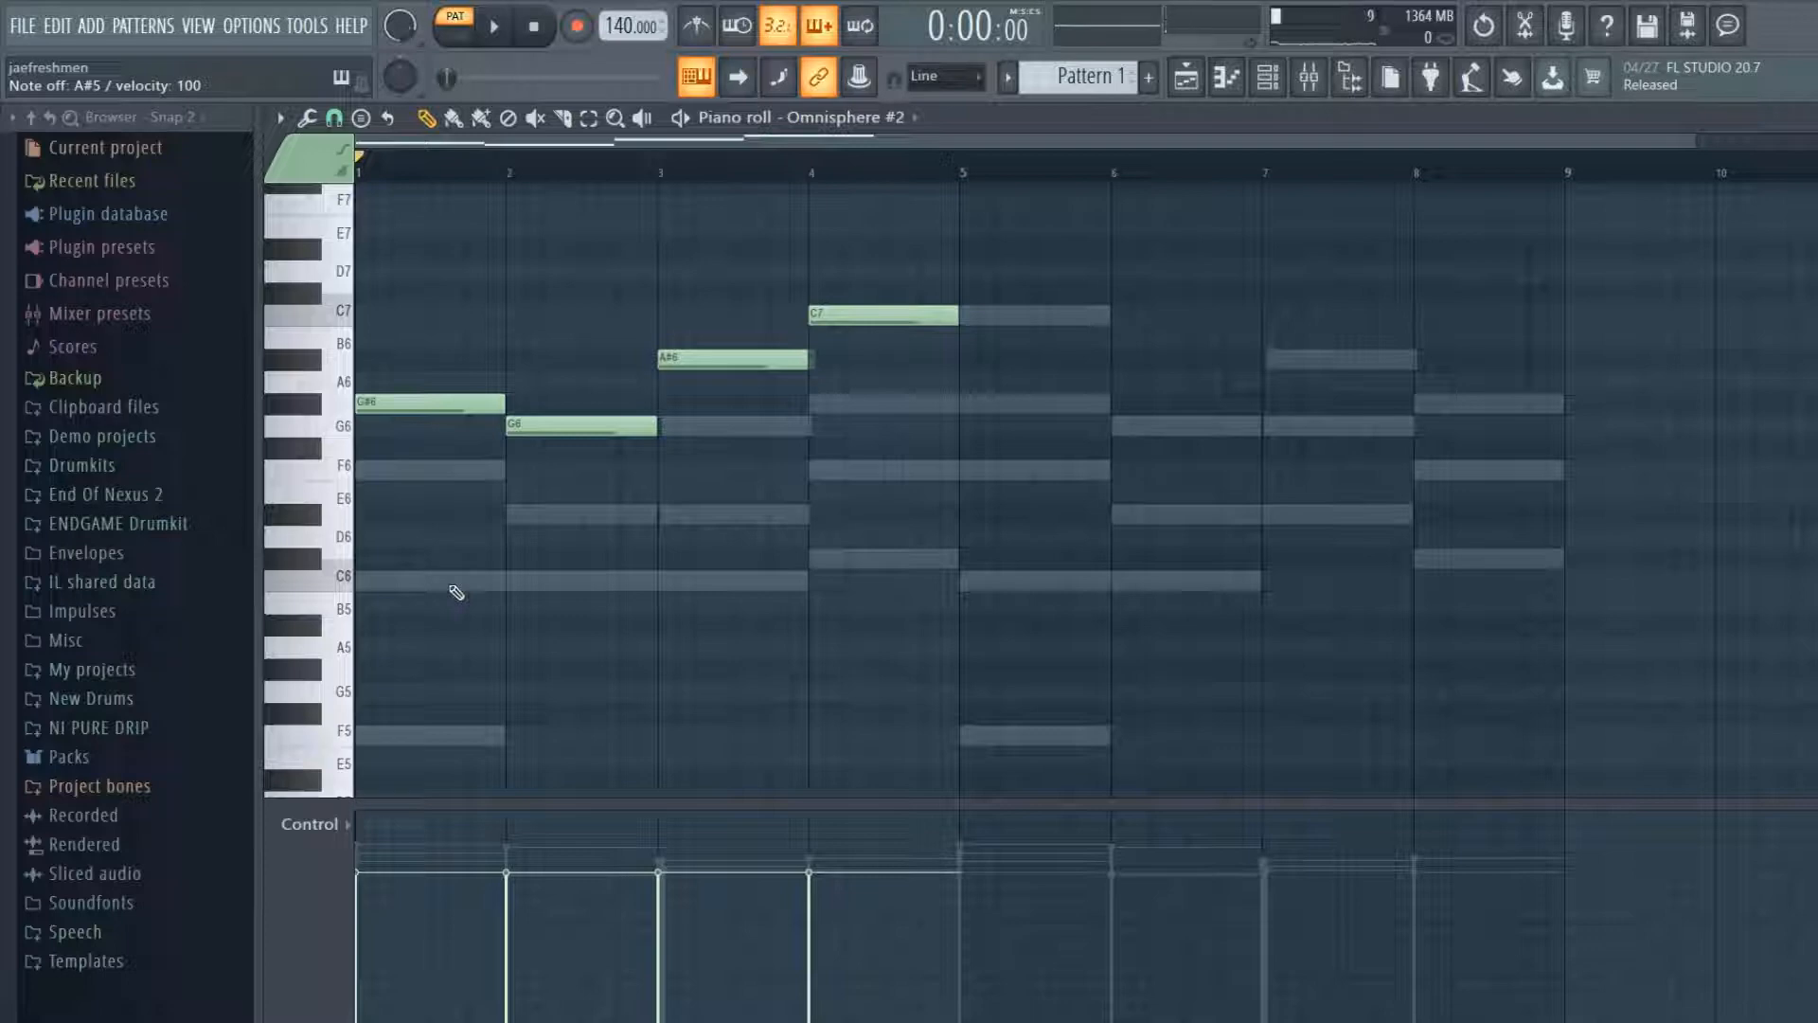
key(ctrl+z)
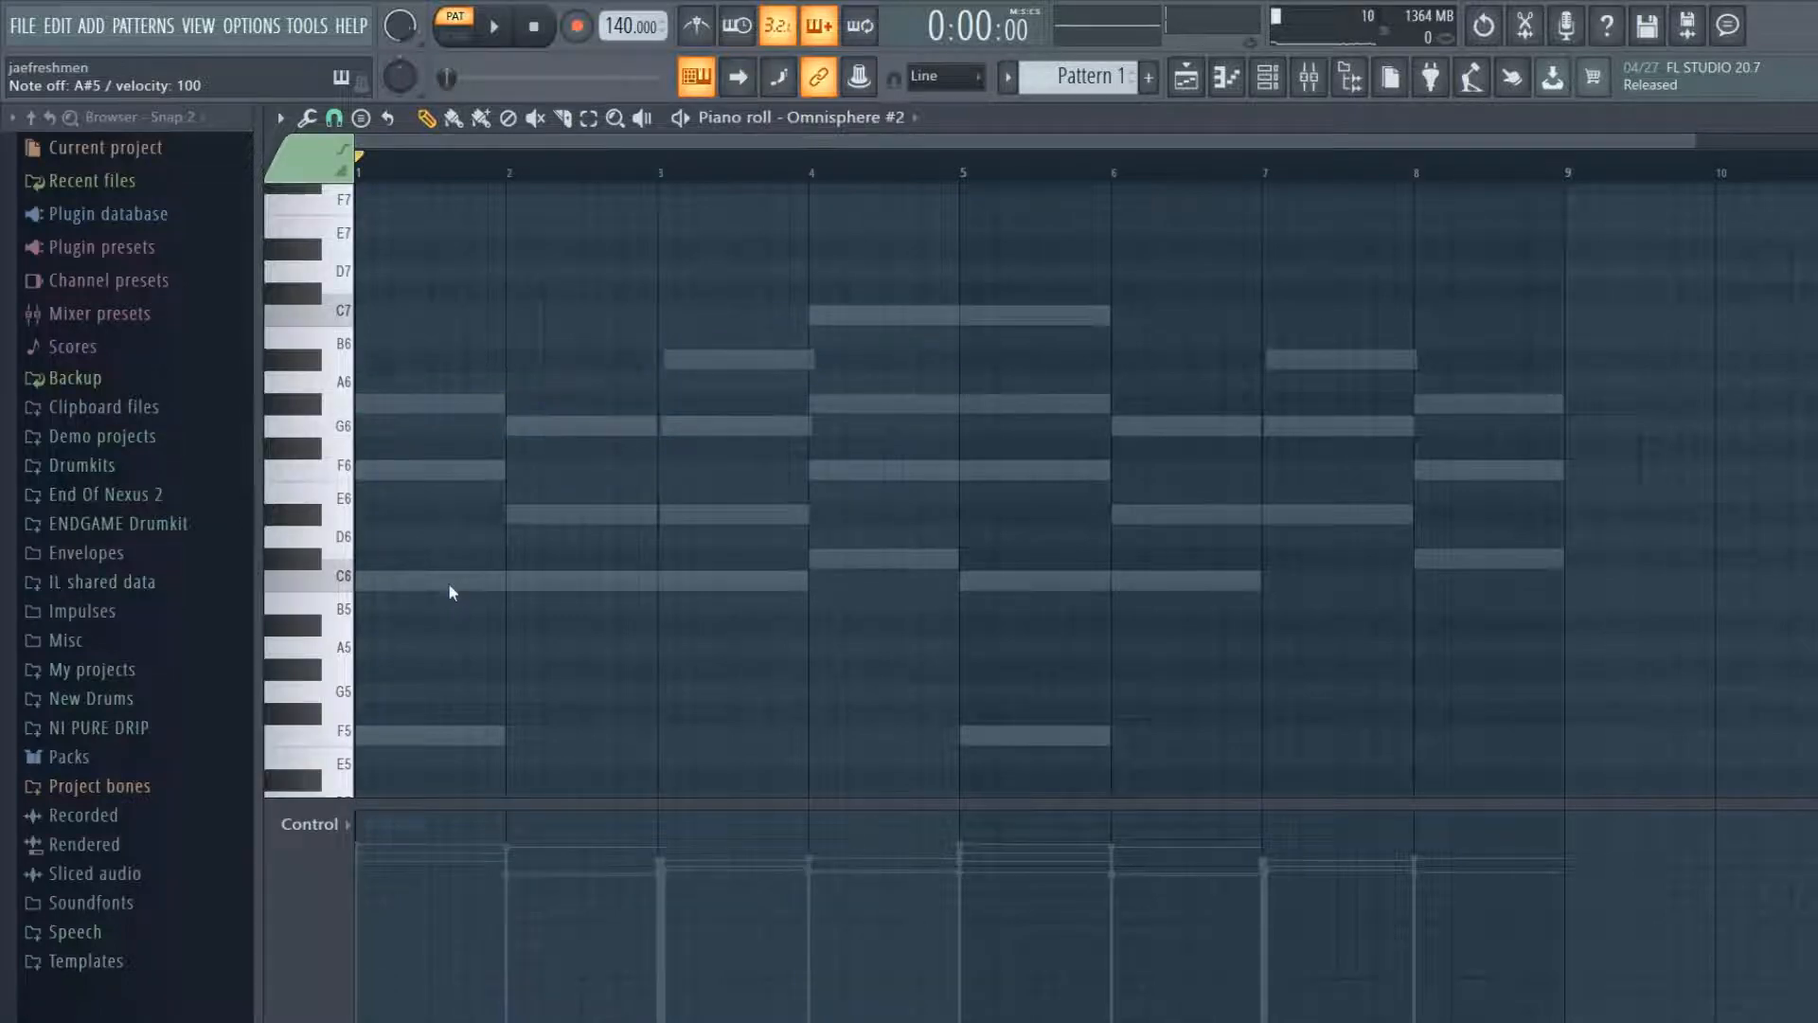
- Place one-beat melody notes G#5 on beat 1 and C6 on beat 2 of bar 1 in Omnisphere #2, and audition them
key(space)
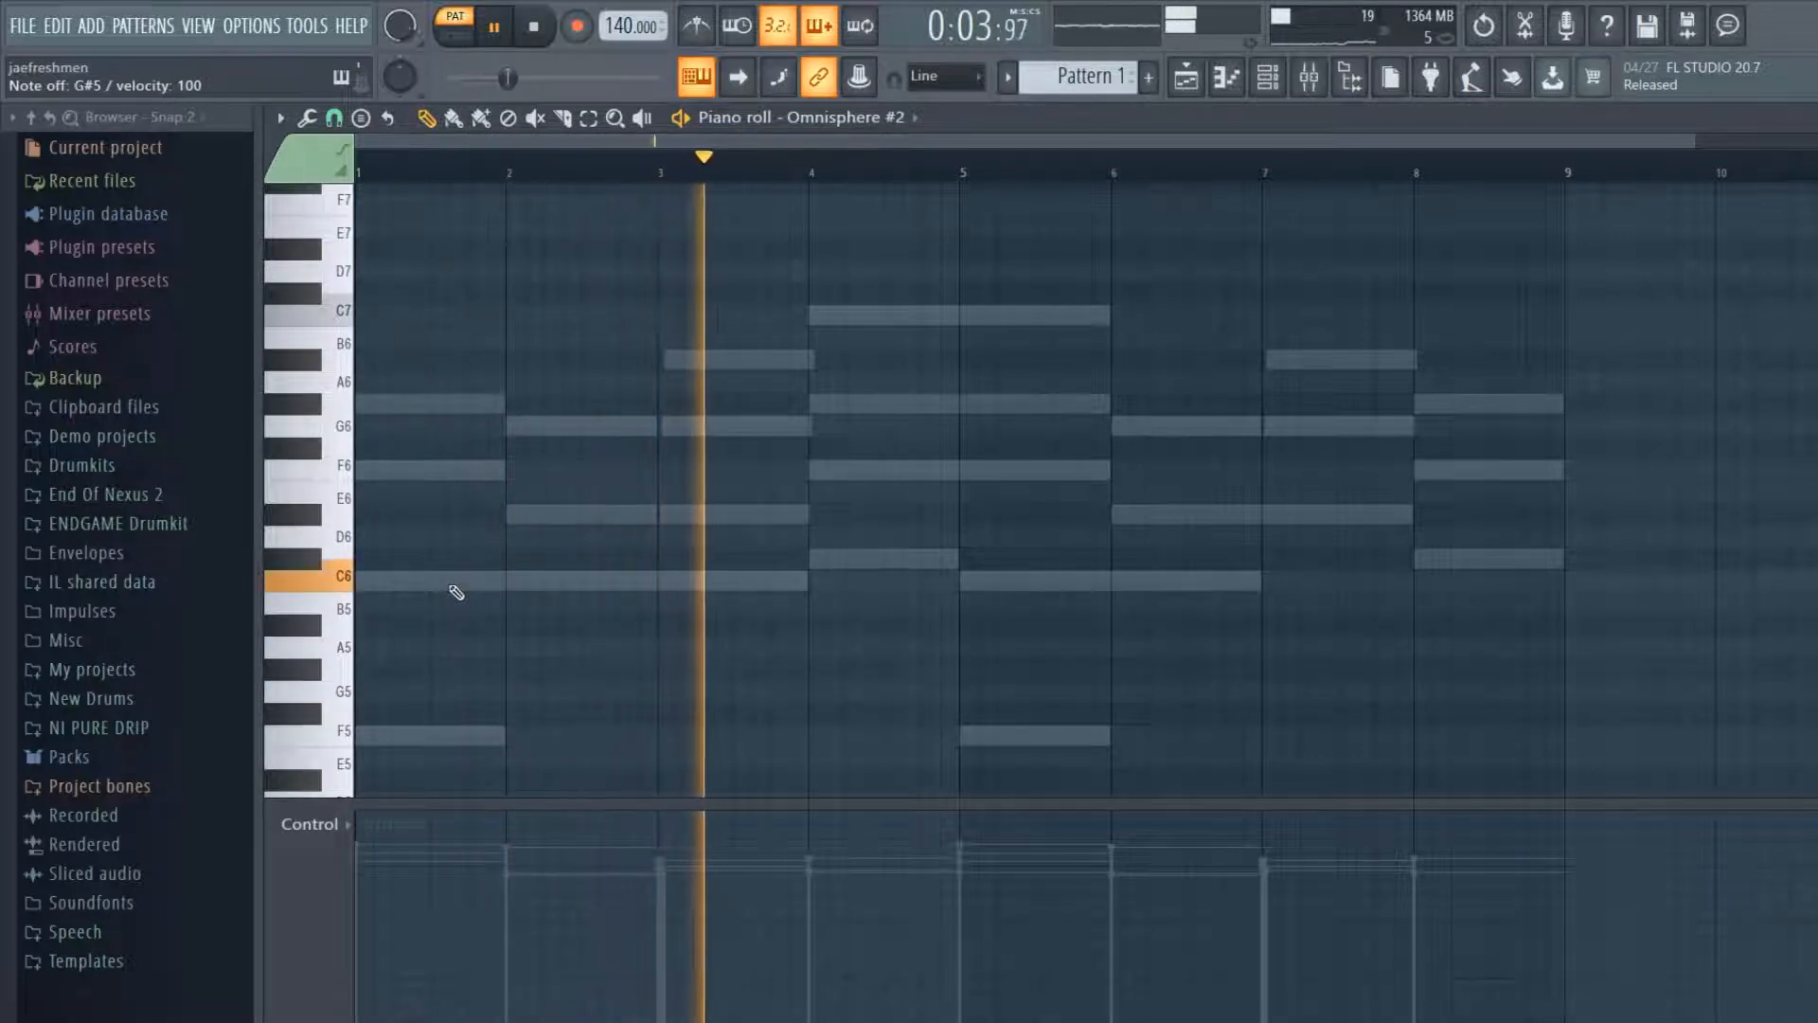
key(space)
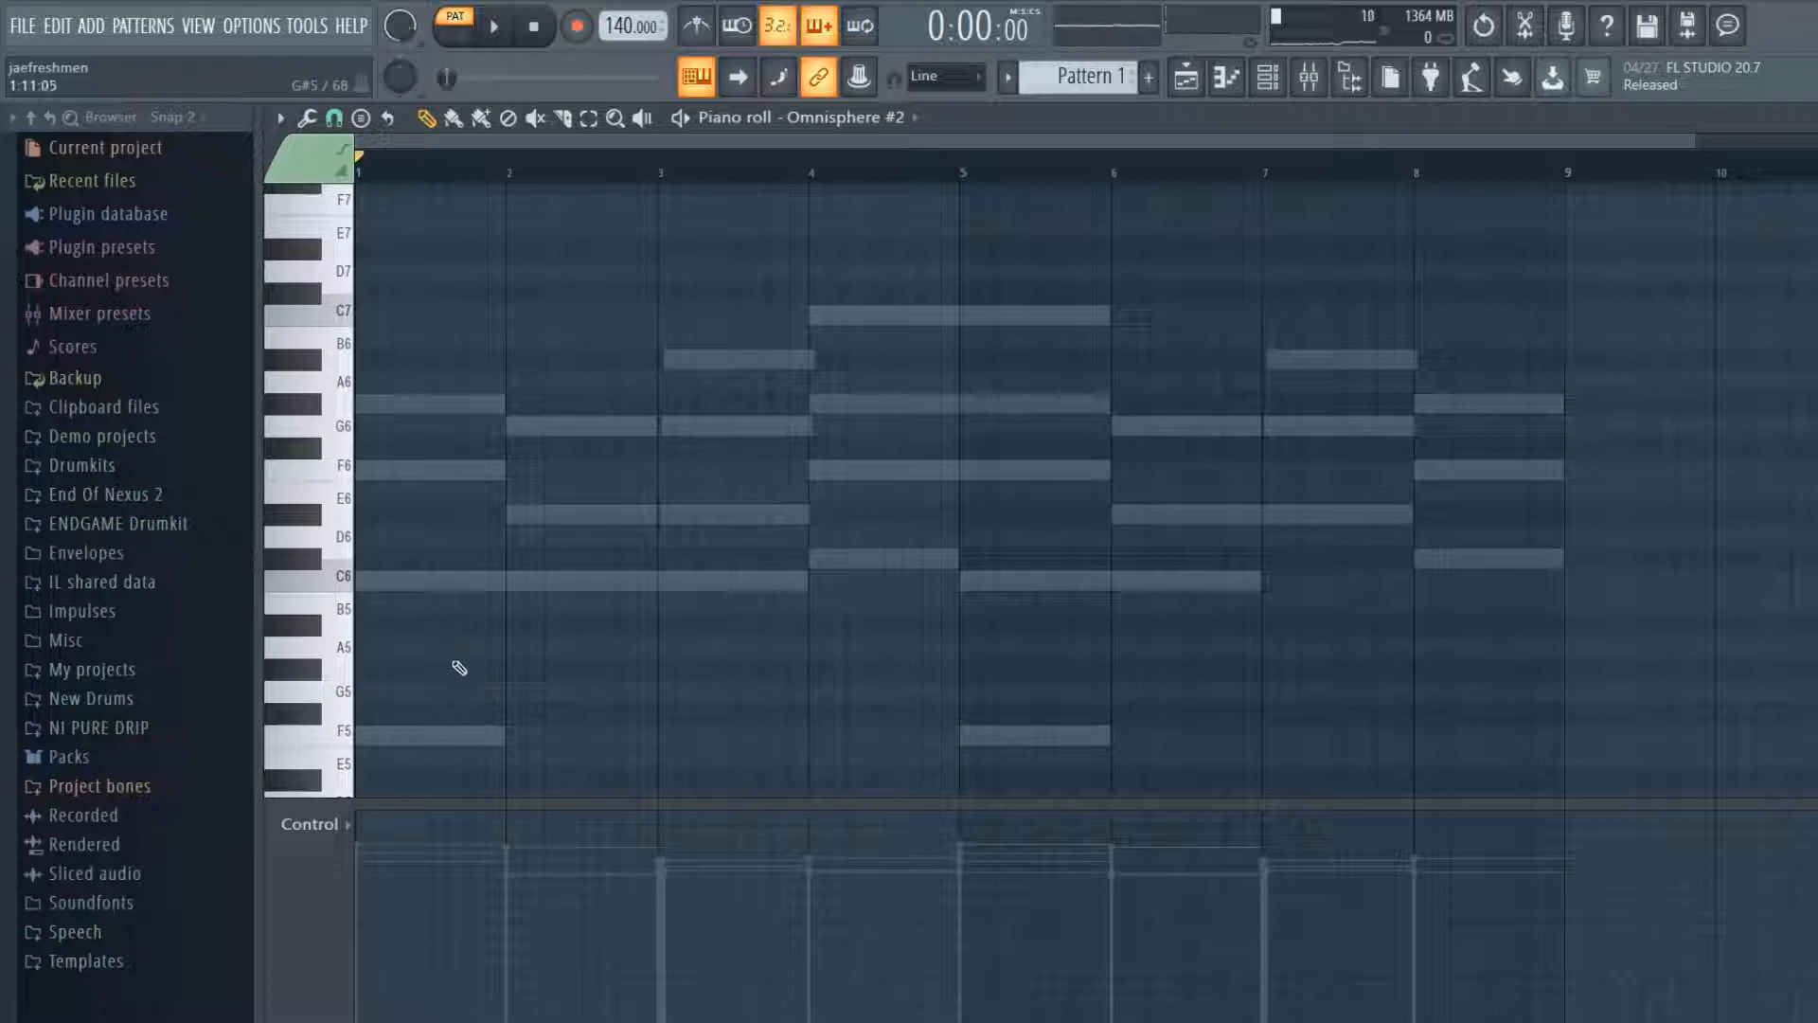
drag(433, 668, 282, 667)
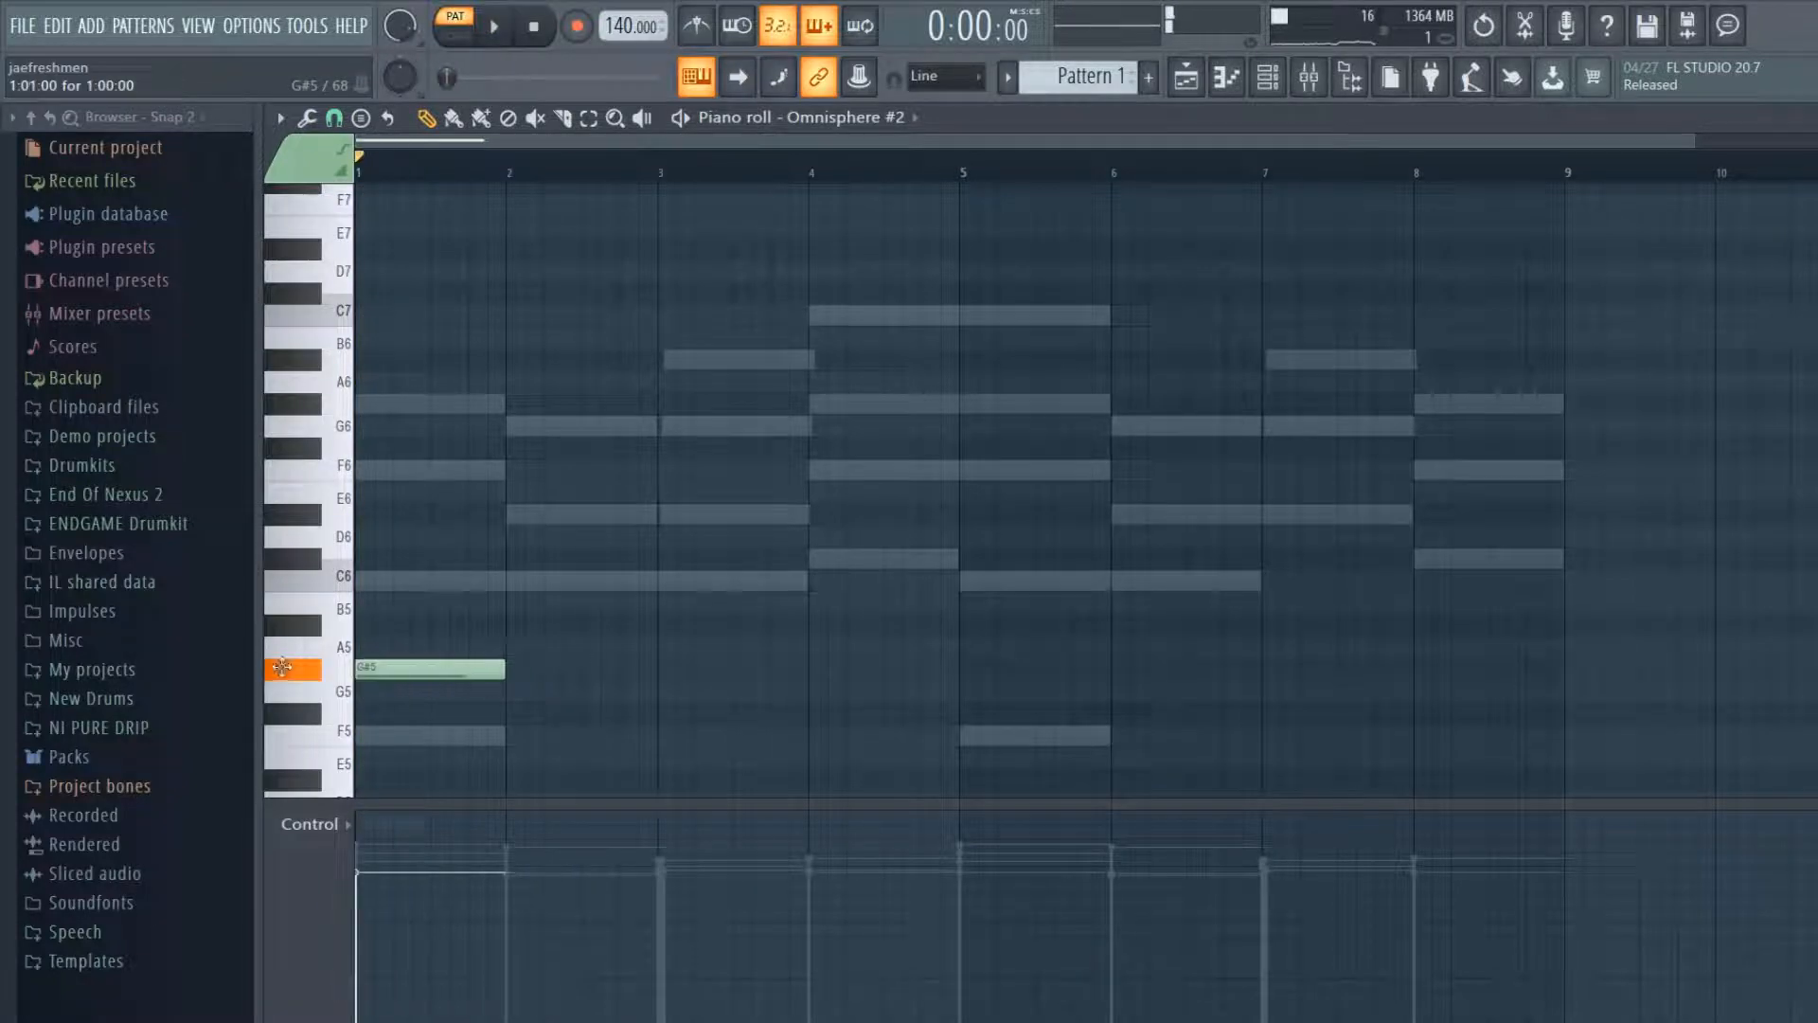
drag(504, 672, 367, 680)
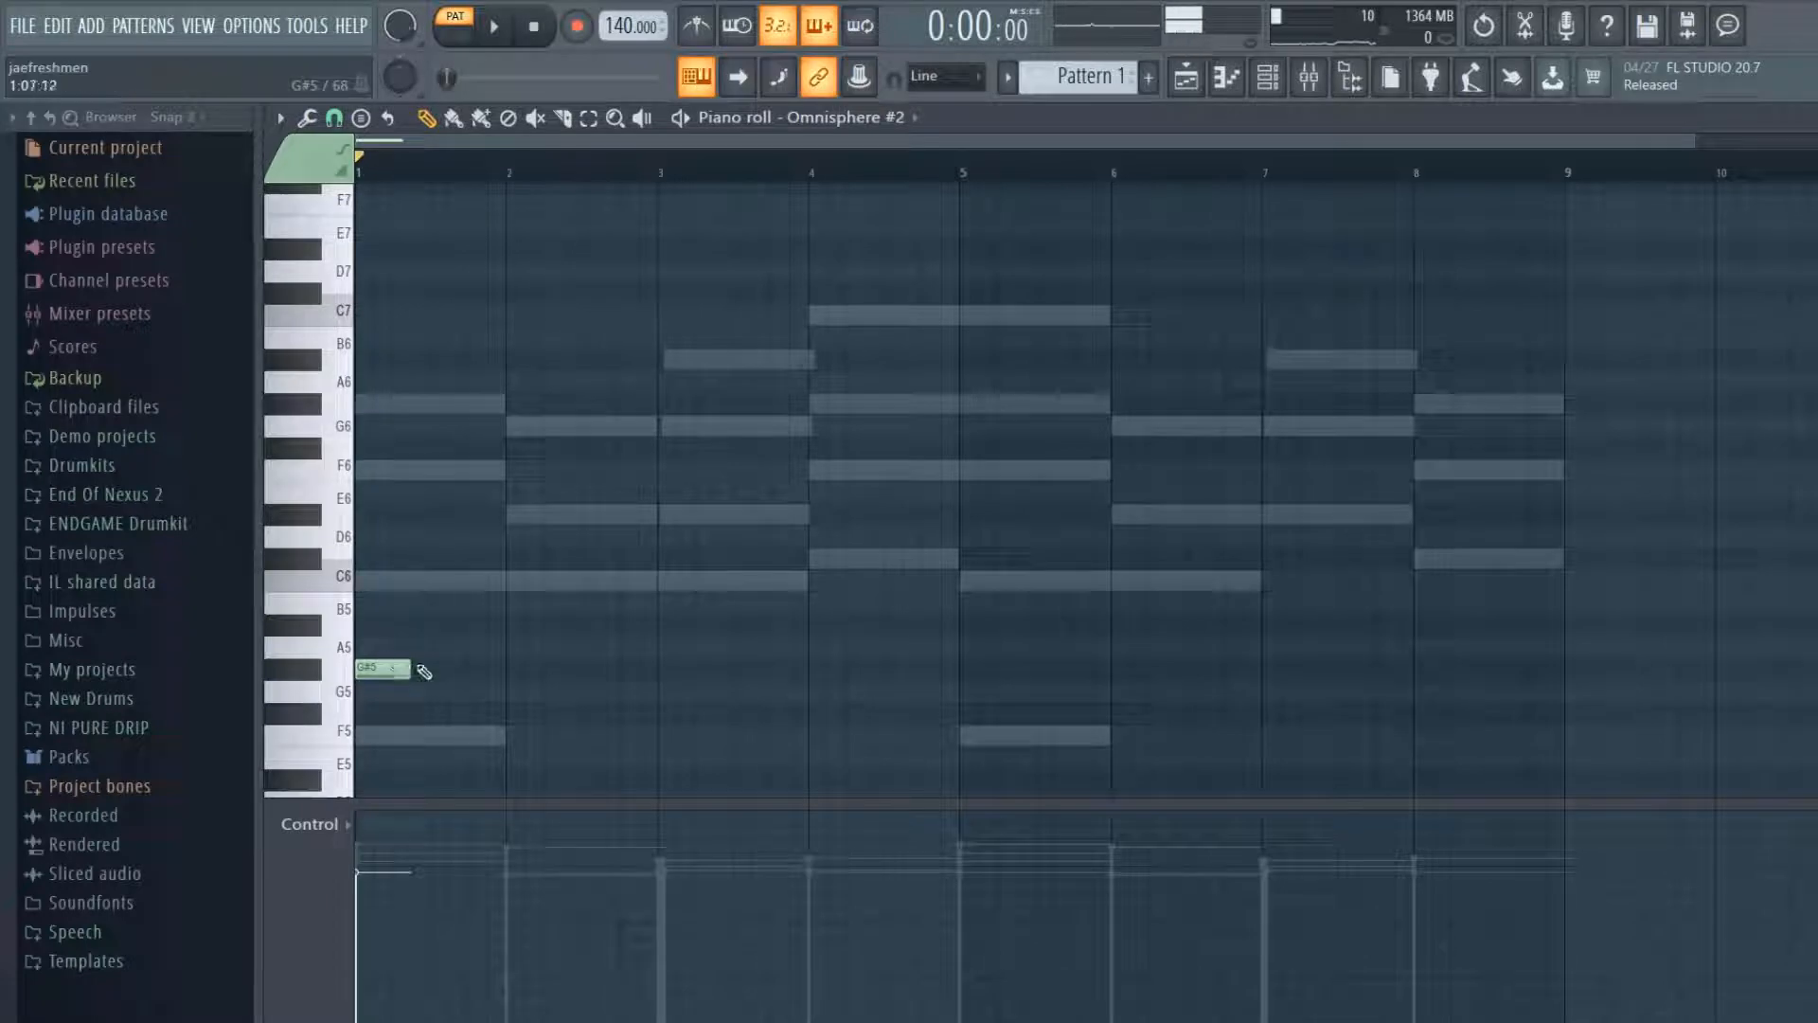
click(399, 586)
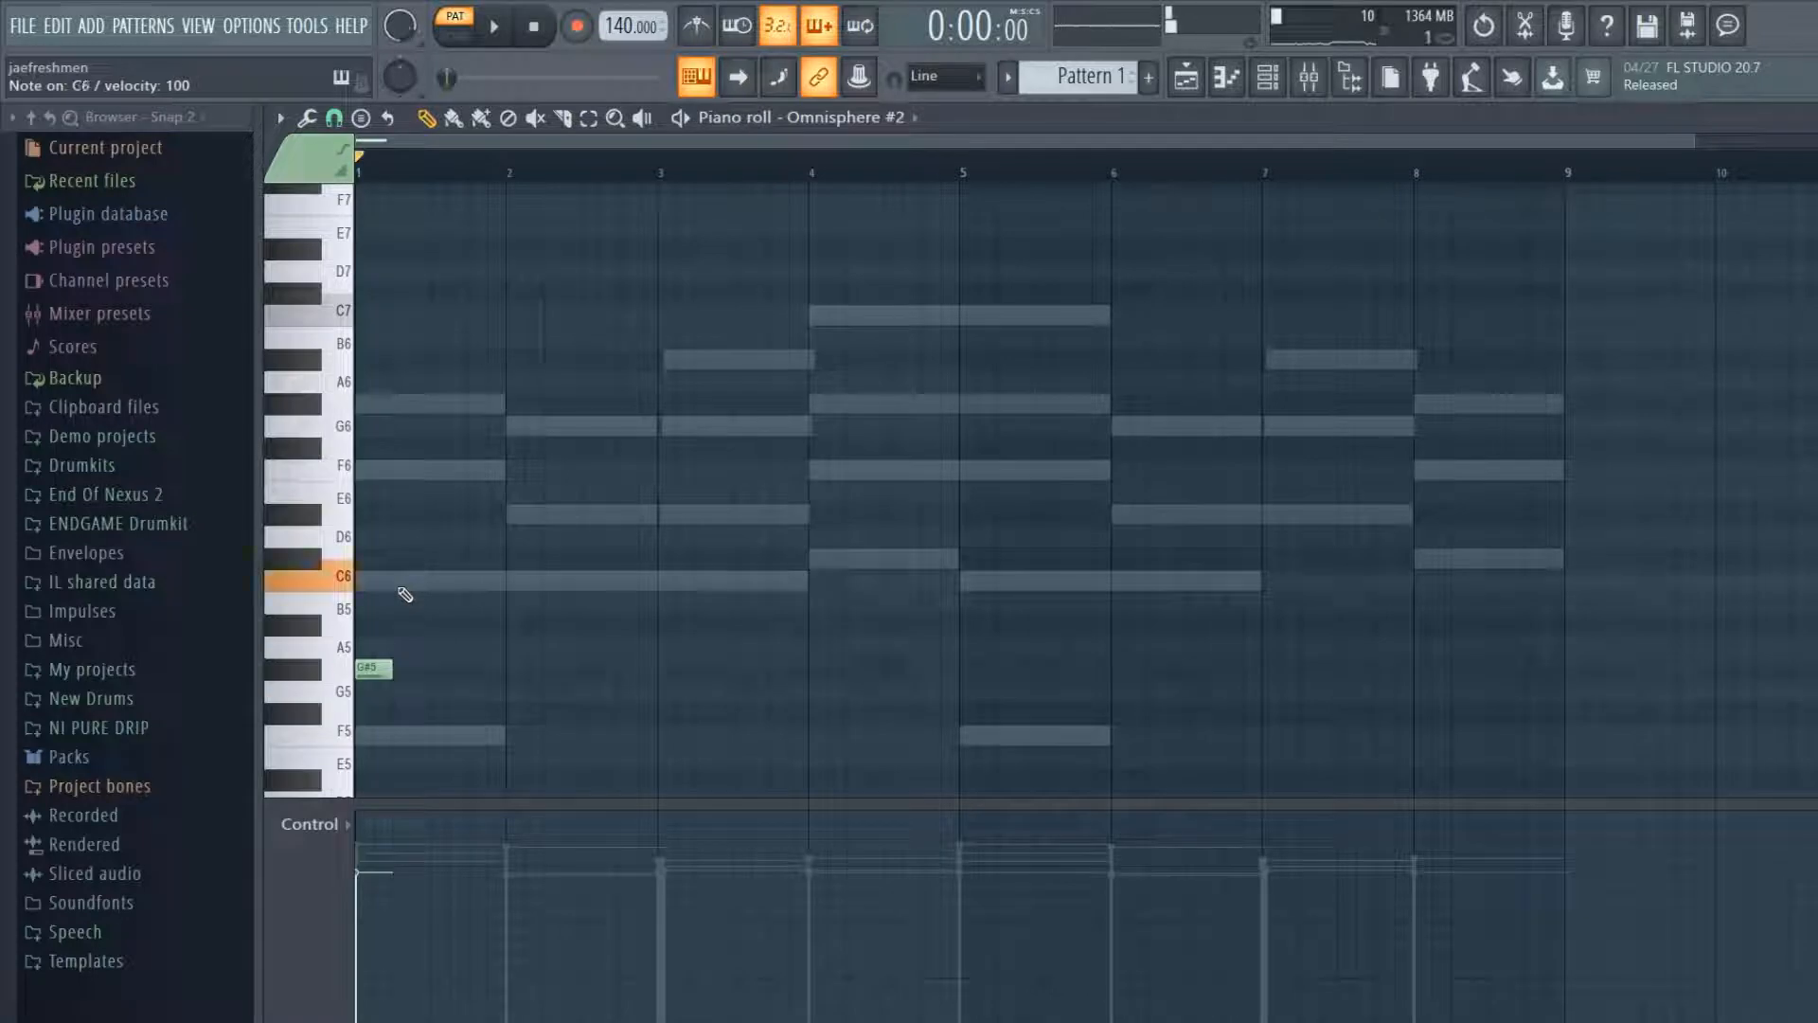
key(space)
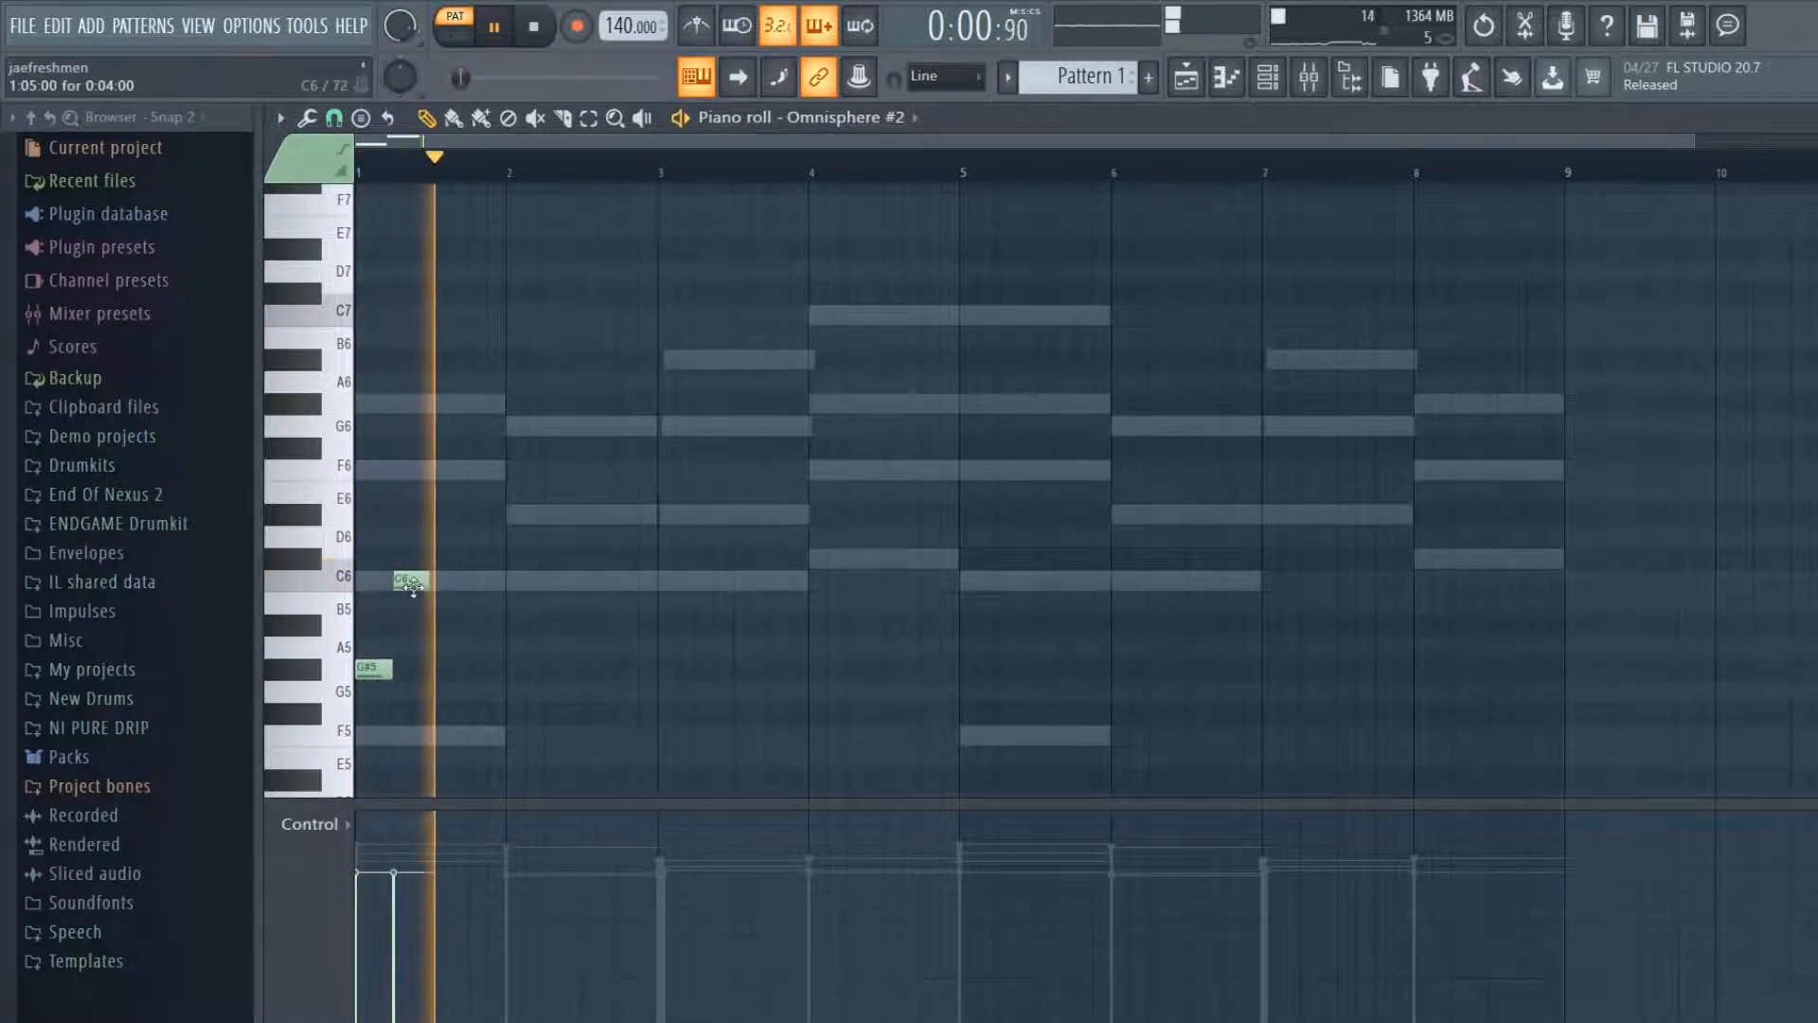
key(space)
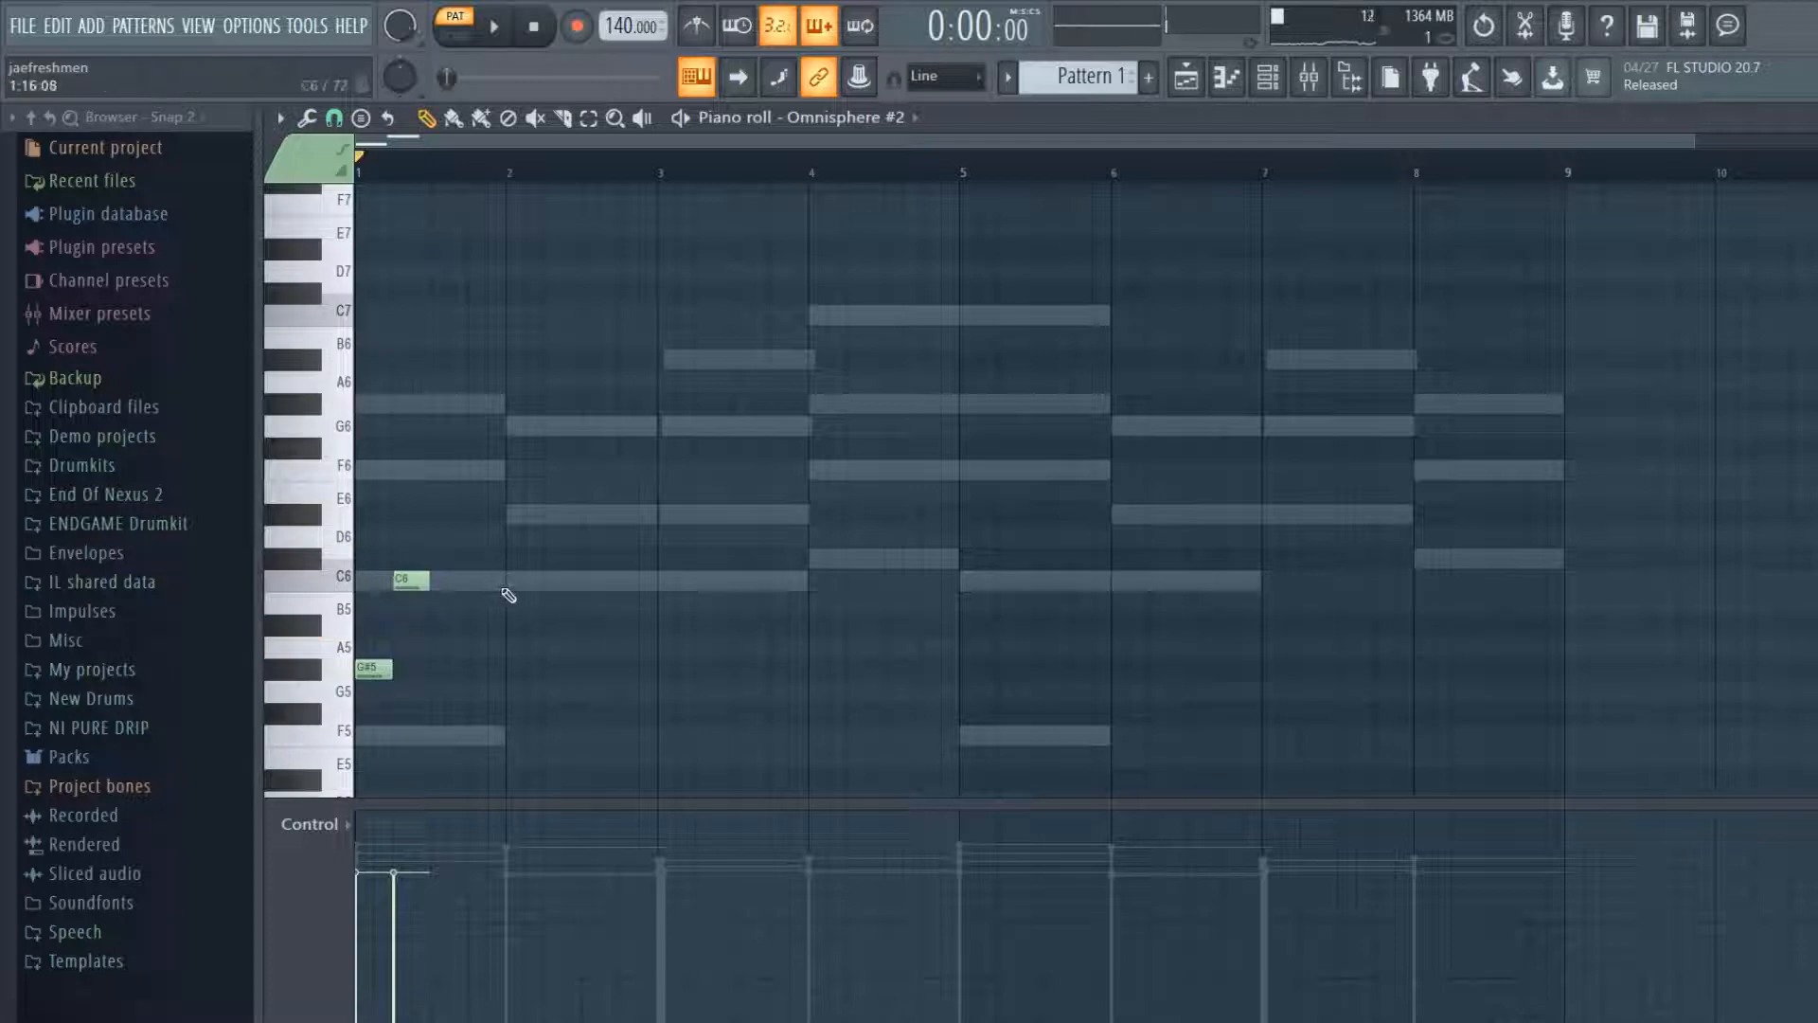
- Add one-beat melody notes: A#5 on beat 4 of bar 1, and A#5, G#5 and A#5 on beats 1 to 3 of bar 2
key(space)
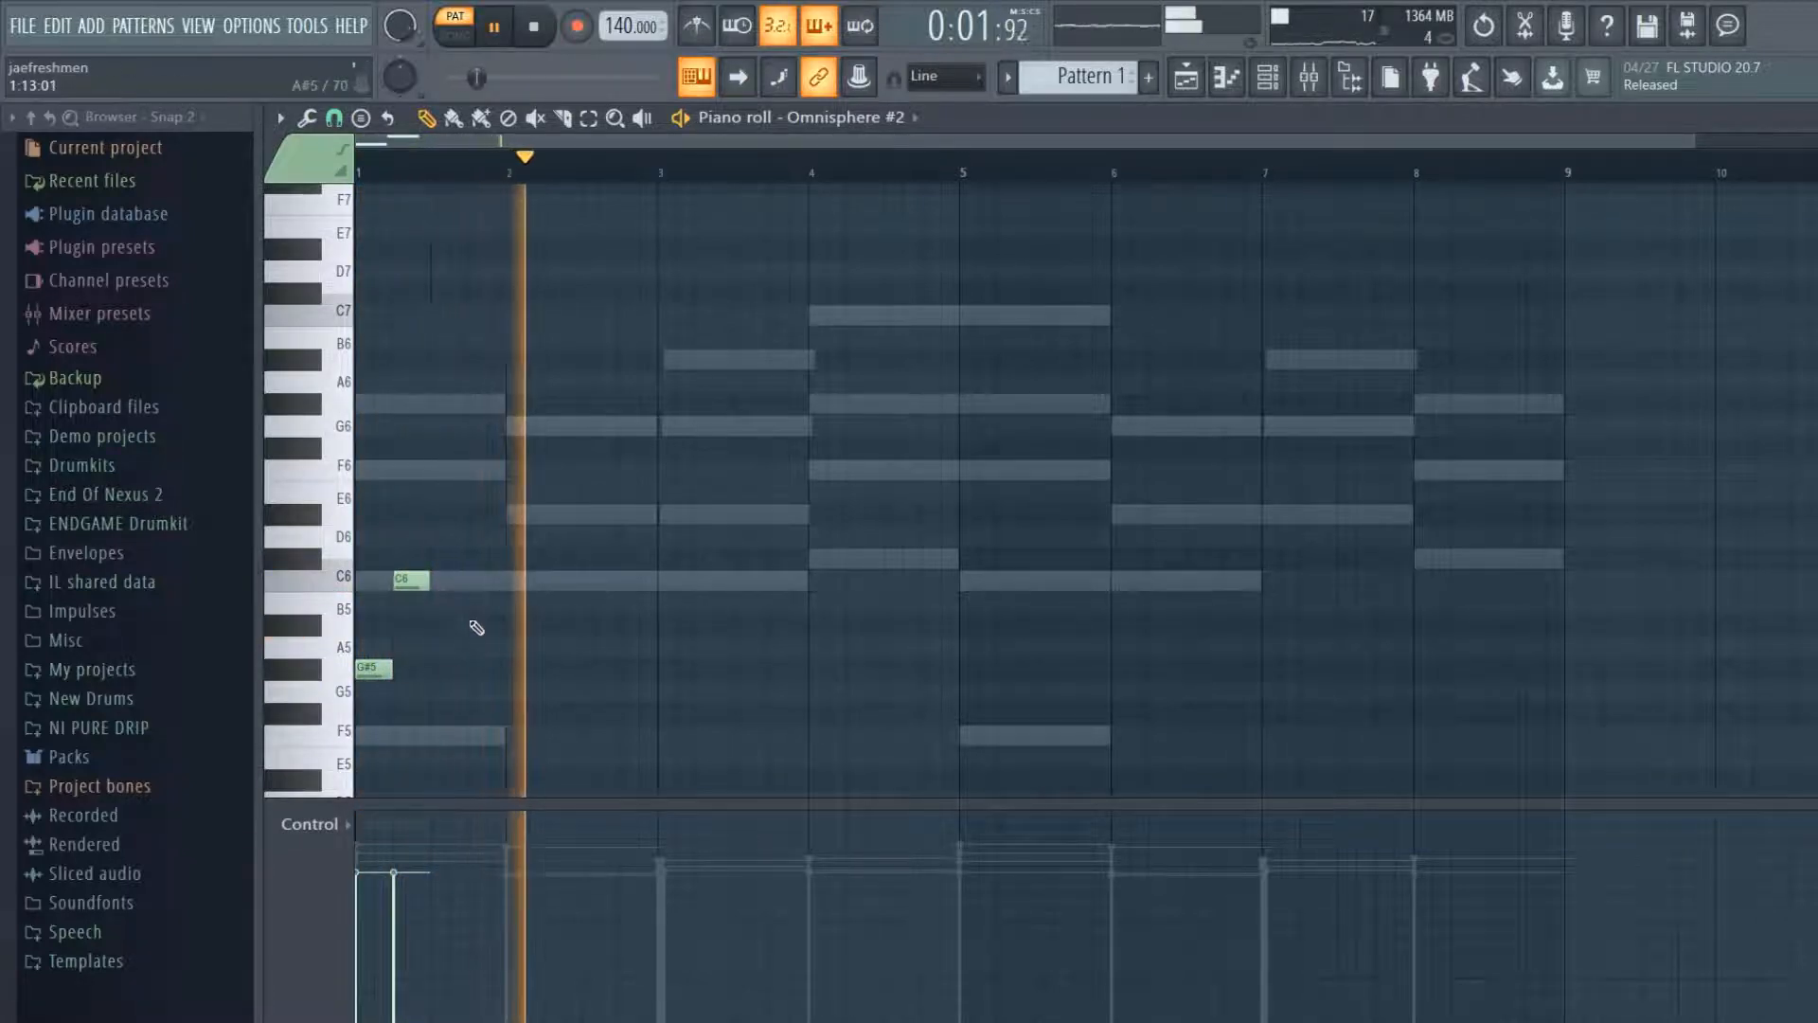
click(480, 624)
key(space)
click(521, 624)
key(space)
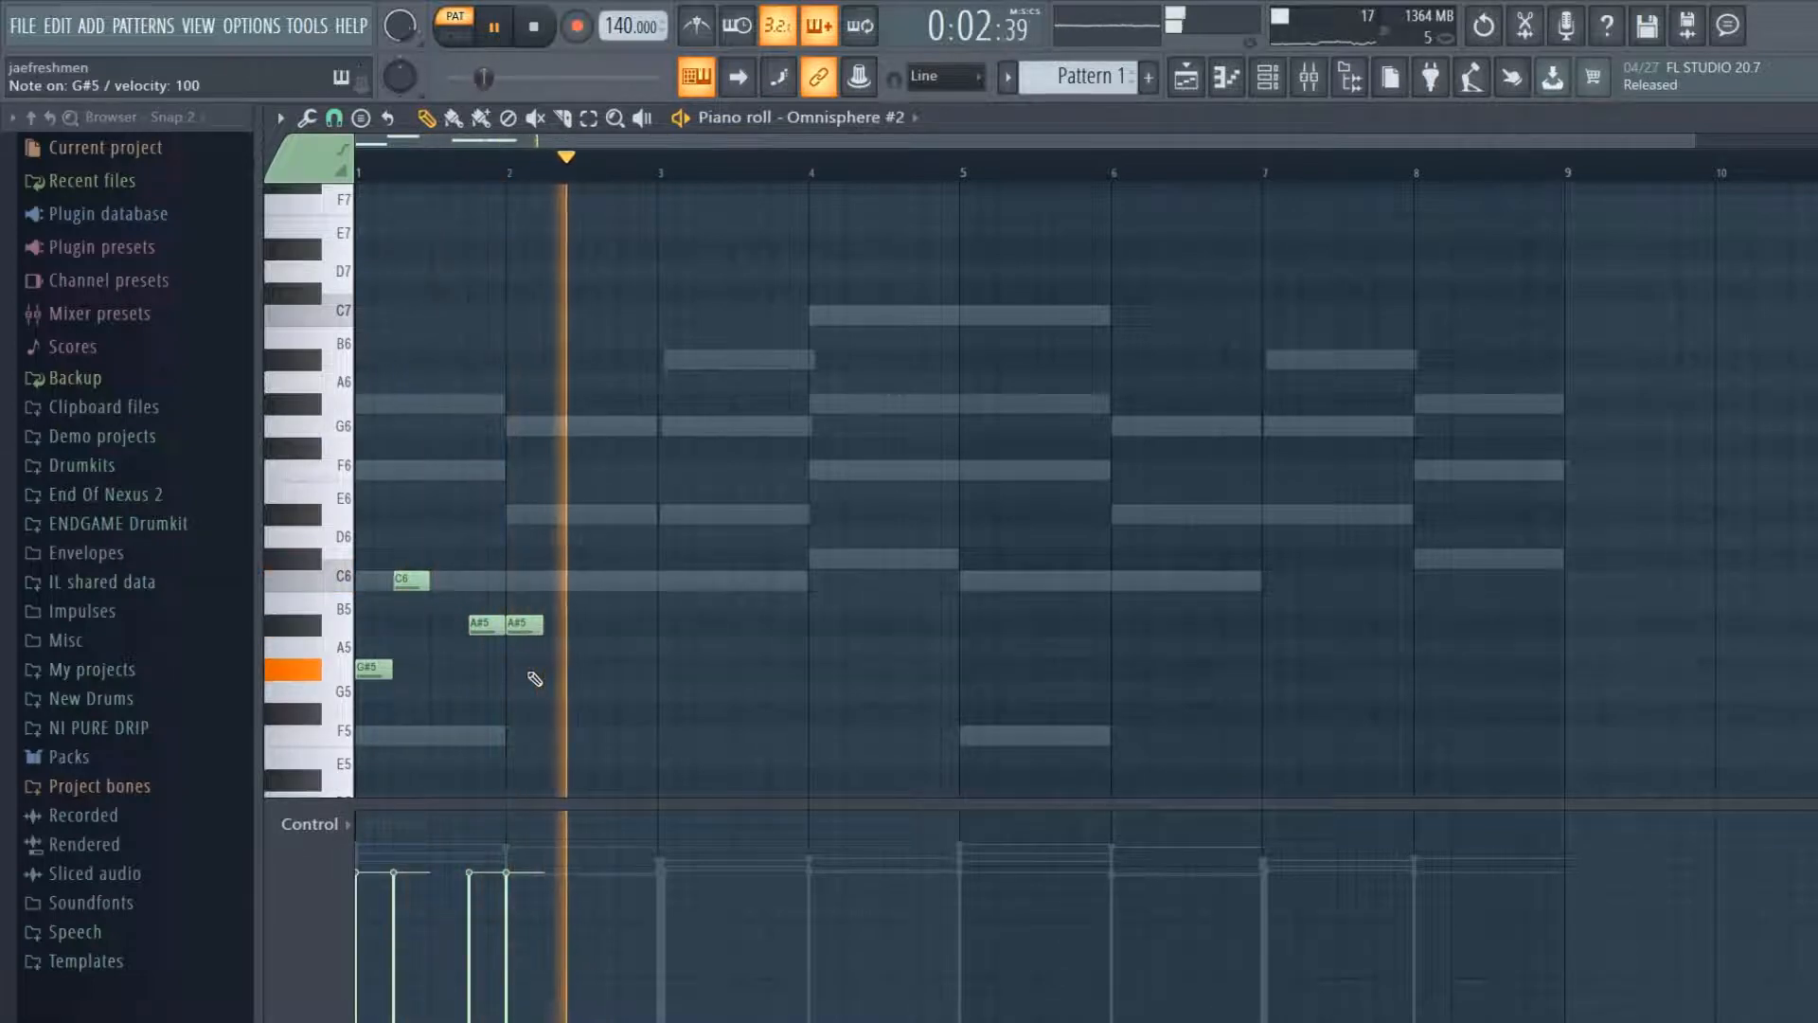
key(space)
click(557, 669)
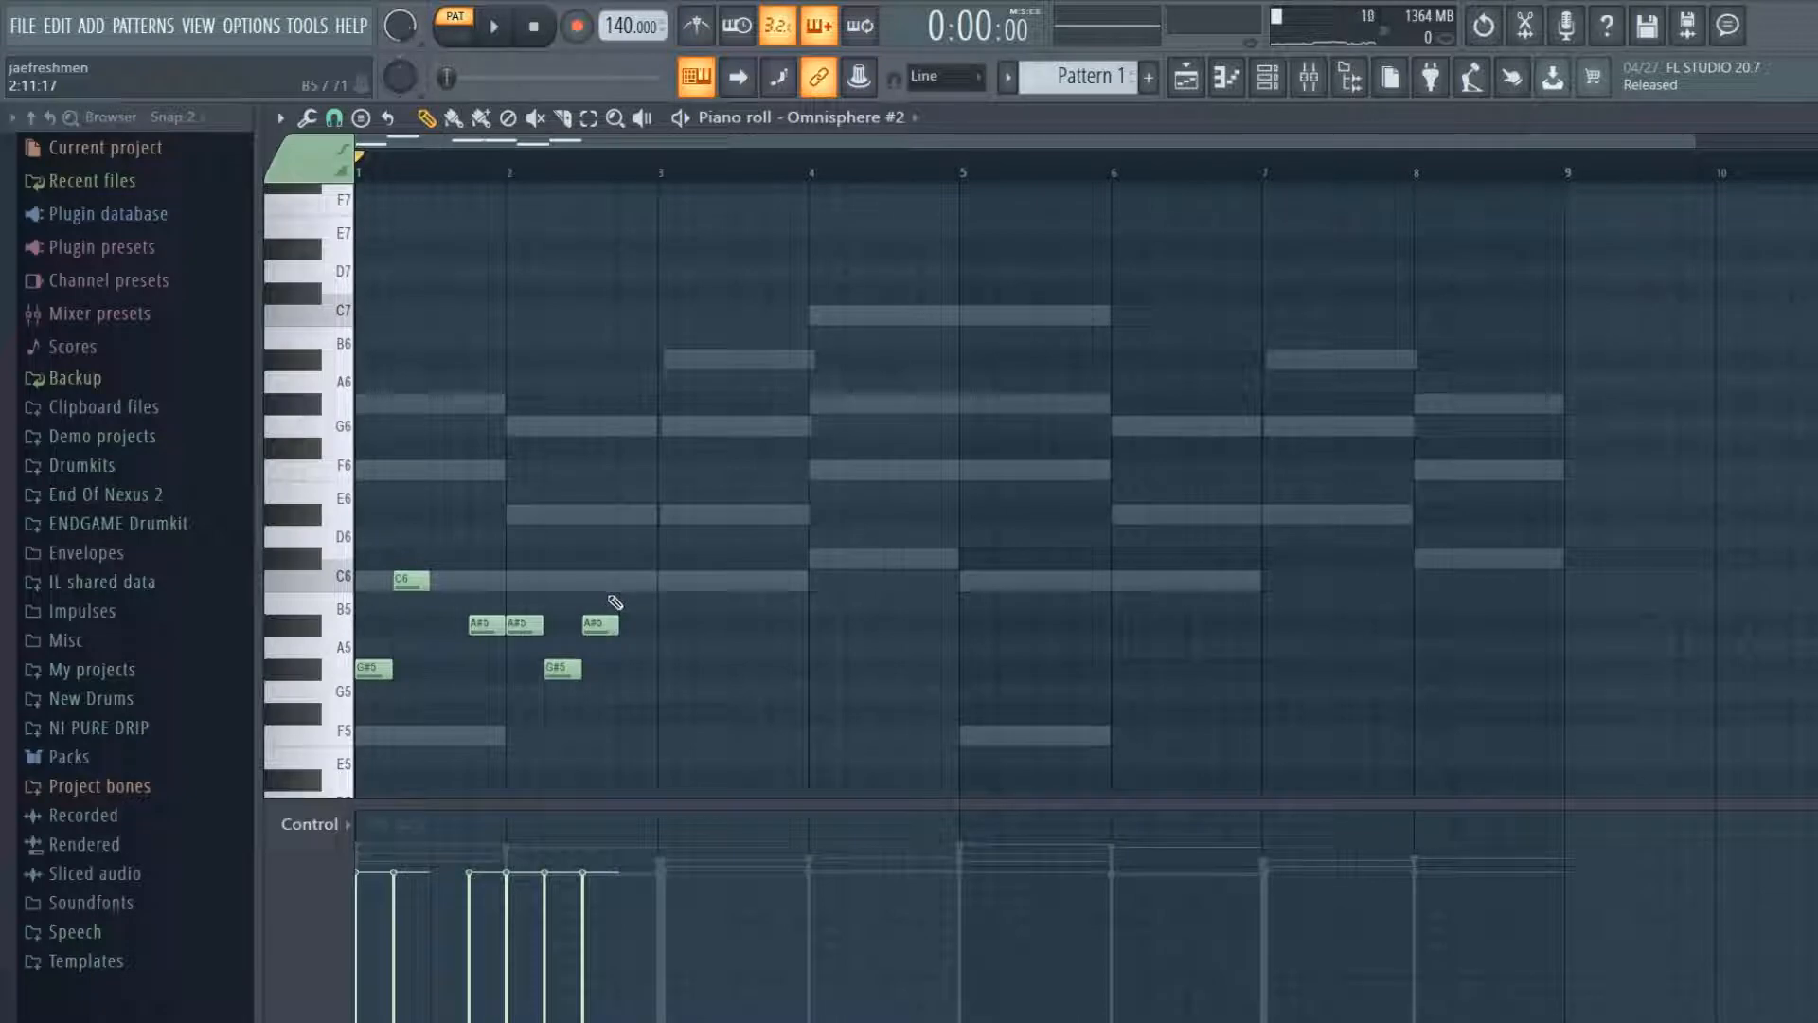
click(612, 620)
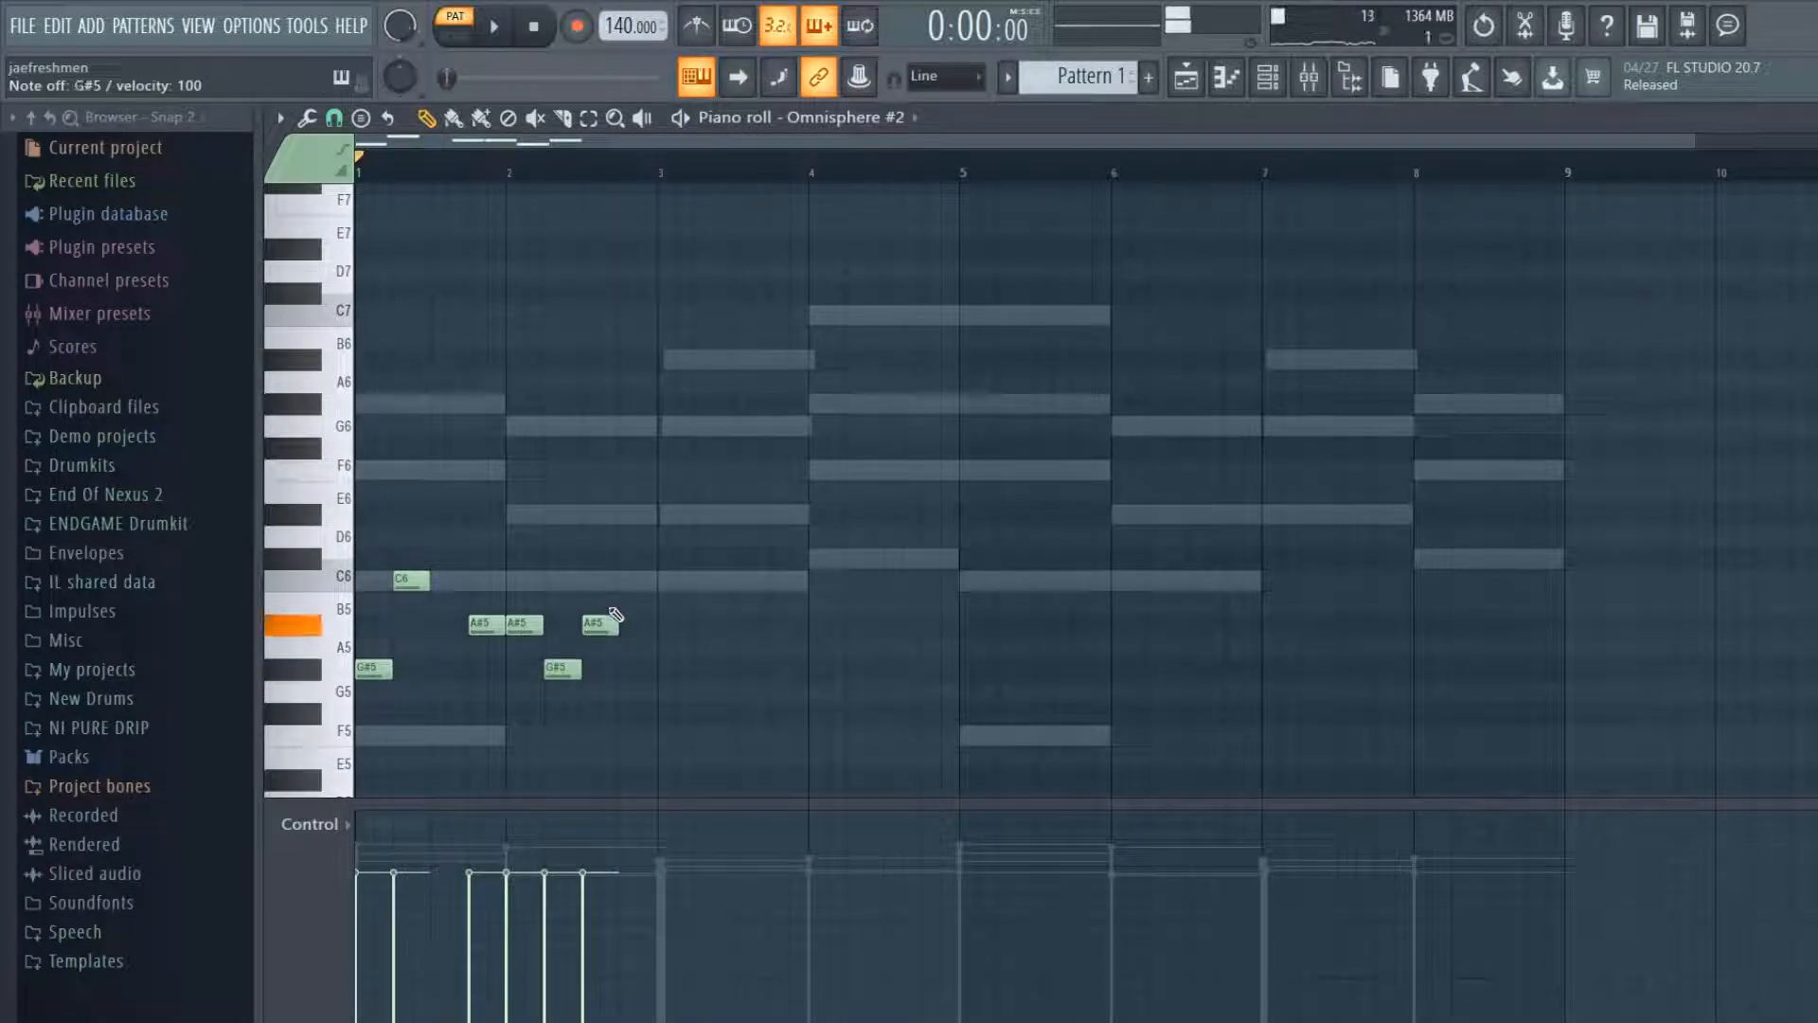
- Add a one-beat C6 on beat 4 of bar 2, shorten the preceding G#5 and A#5 to half a beat and overlap them
click(605, 581)
drag(605, 581, 570, 625)
key(space)
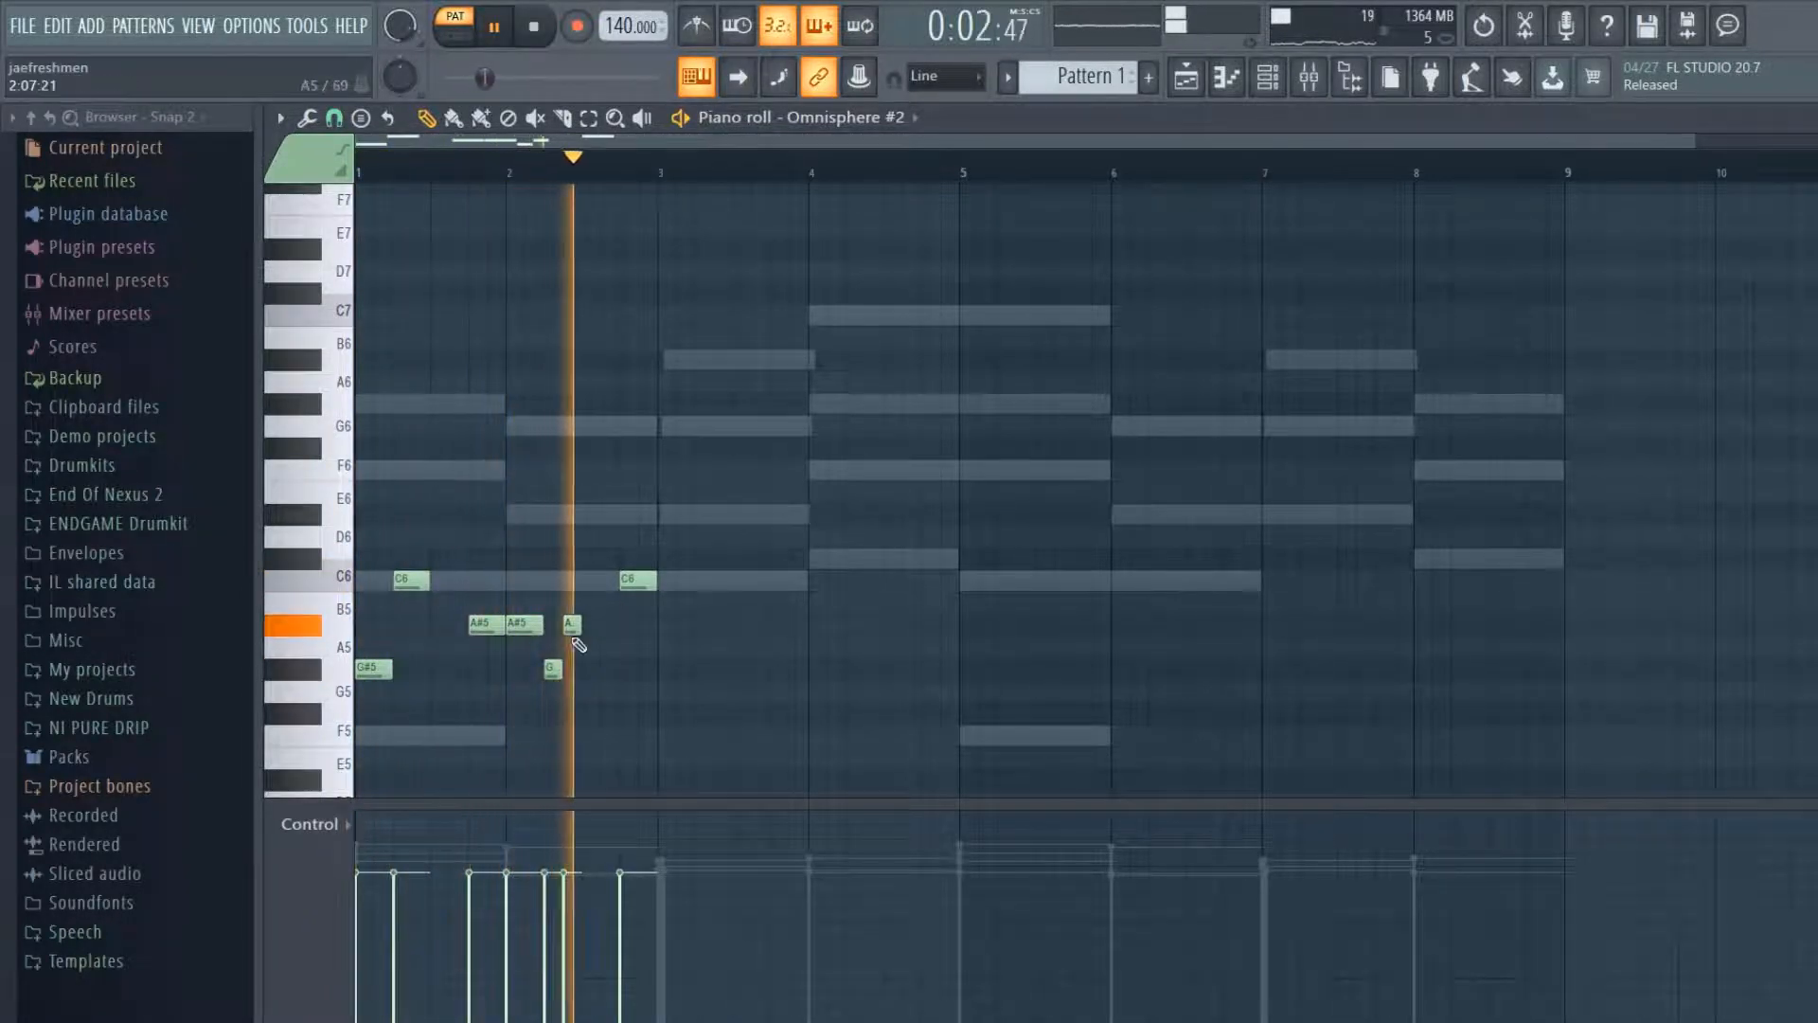
key(space)
drag(1695, 147, 1062, 147)
drag(767, 627, 739, 624)
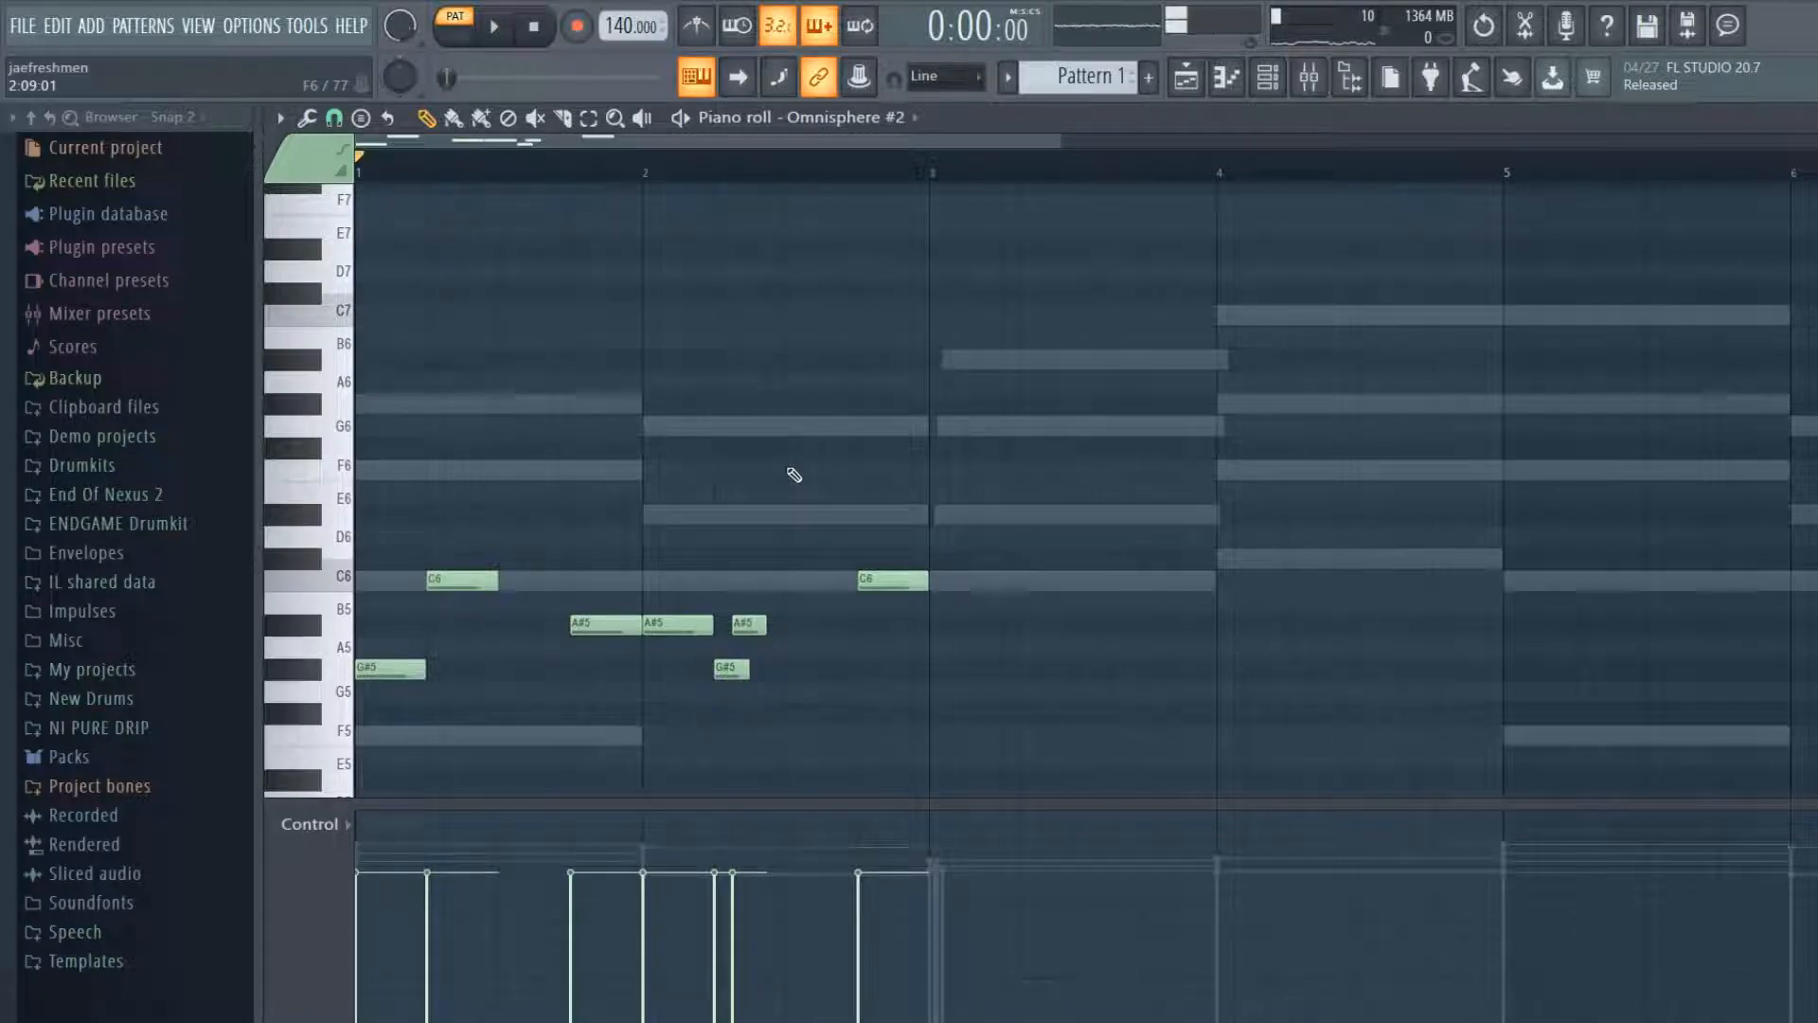
- Play G#5 and A#5 live in quick succession and audition the melody to check the timing of the two short notes
key(h)
key(j)
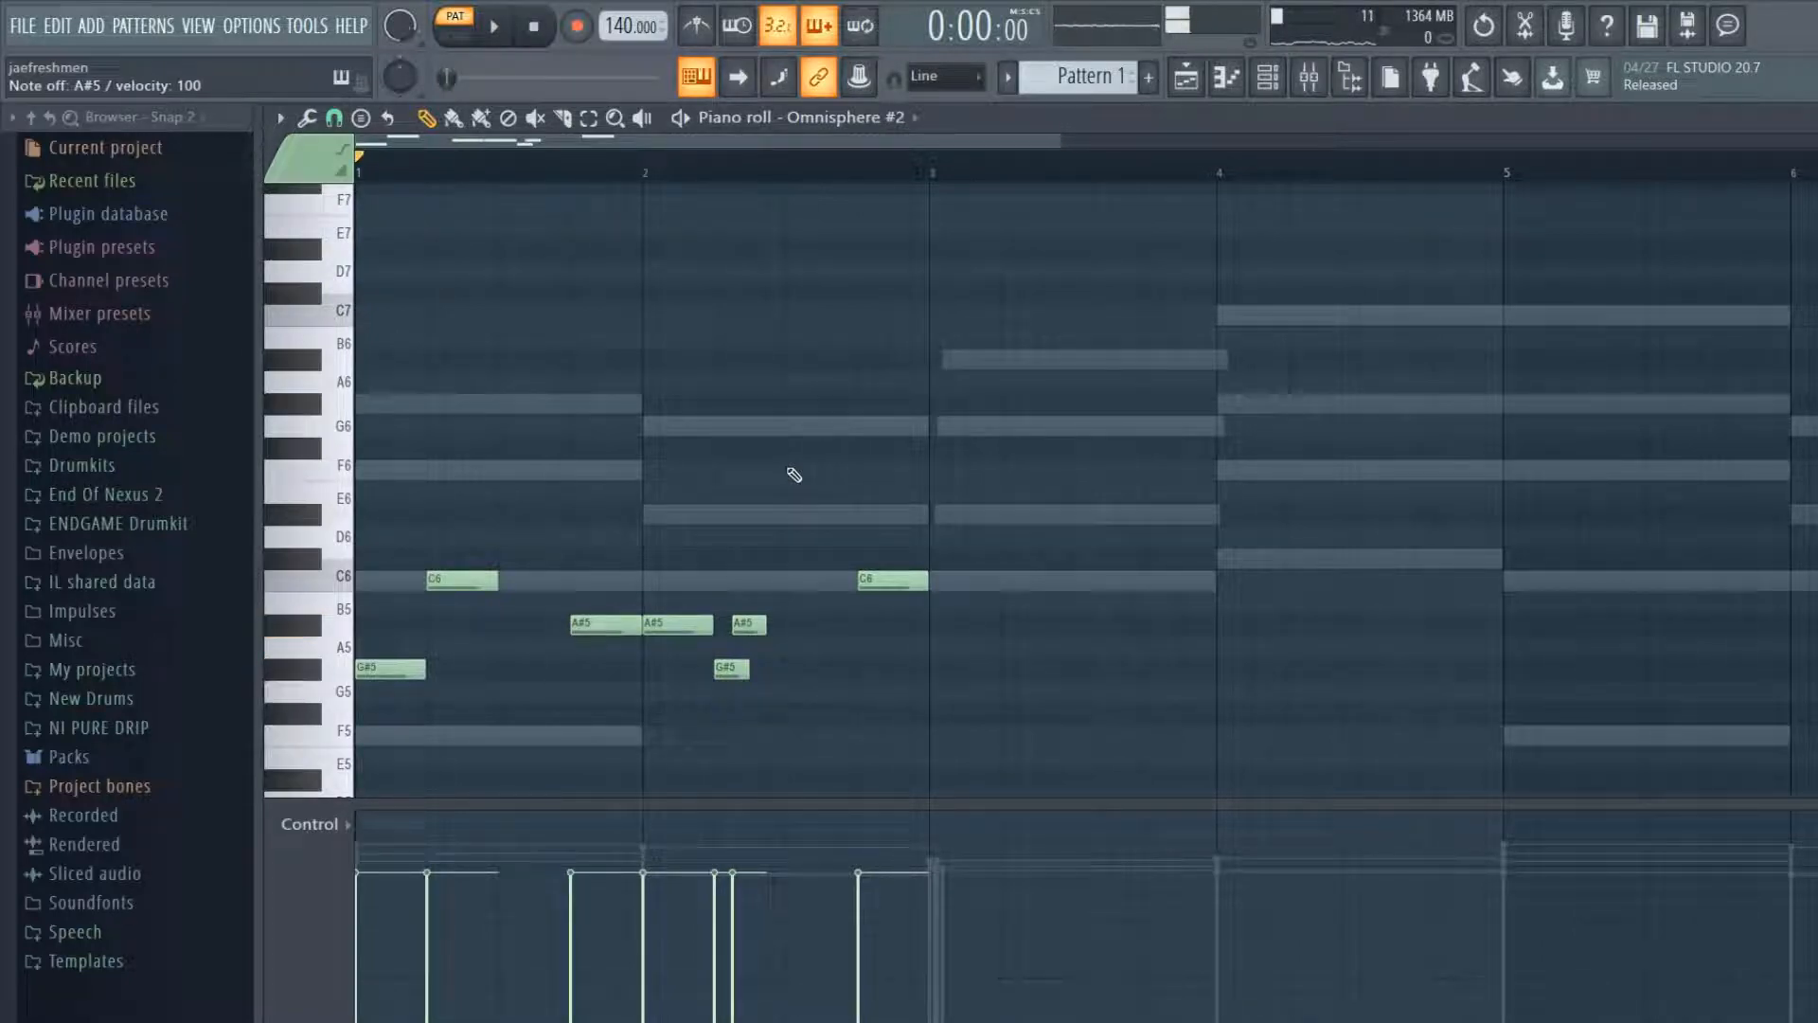
key(h)
key(j)
key(space)
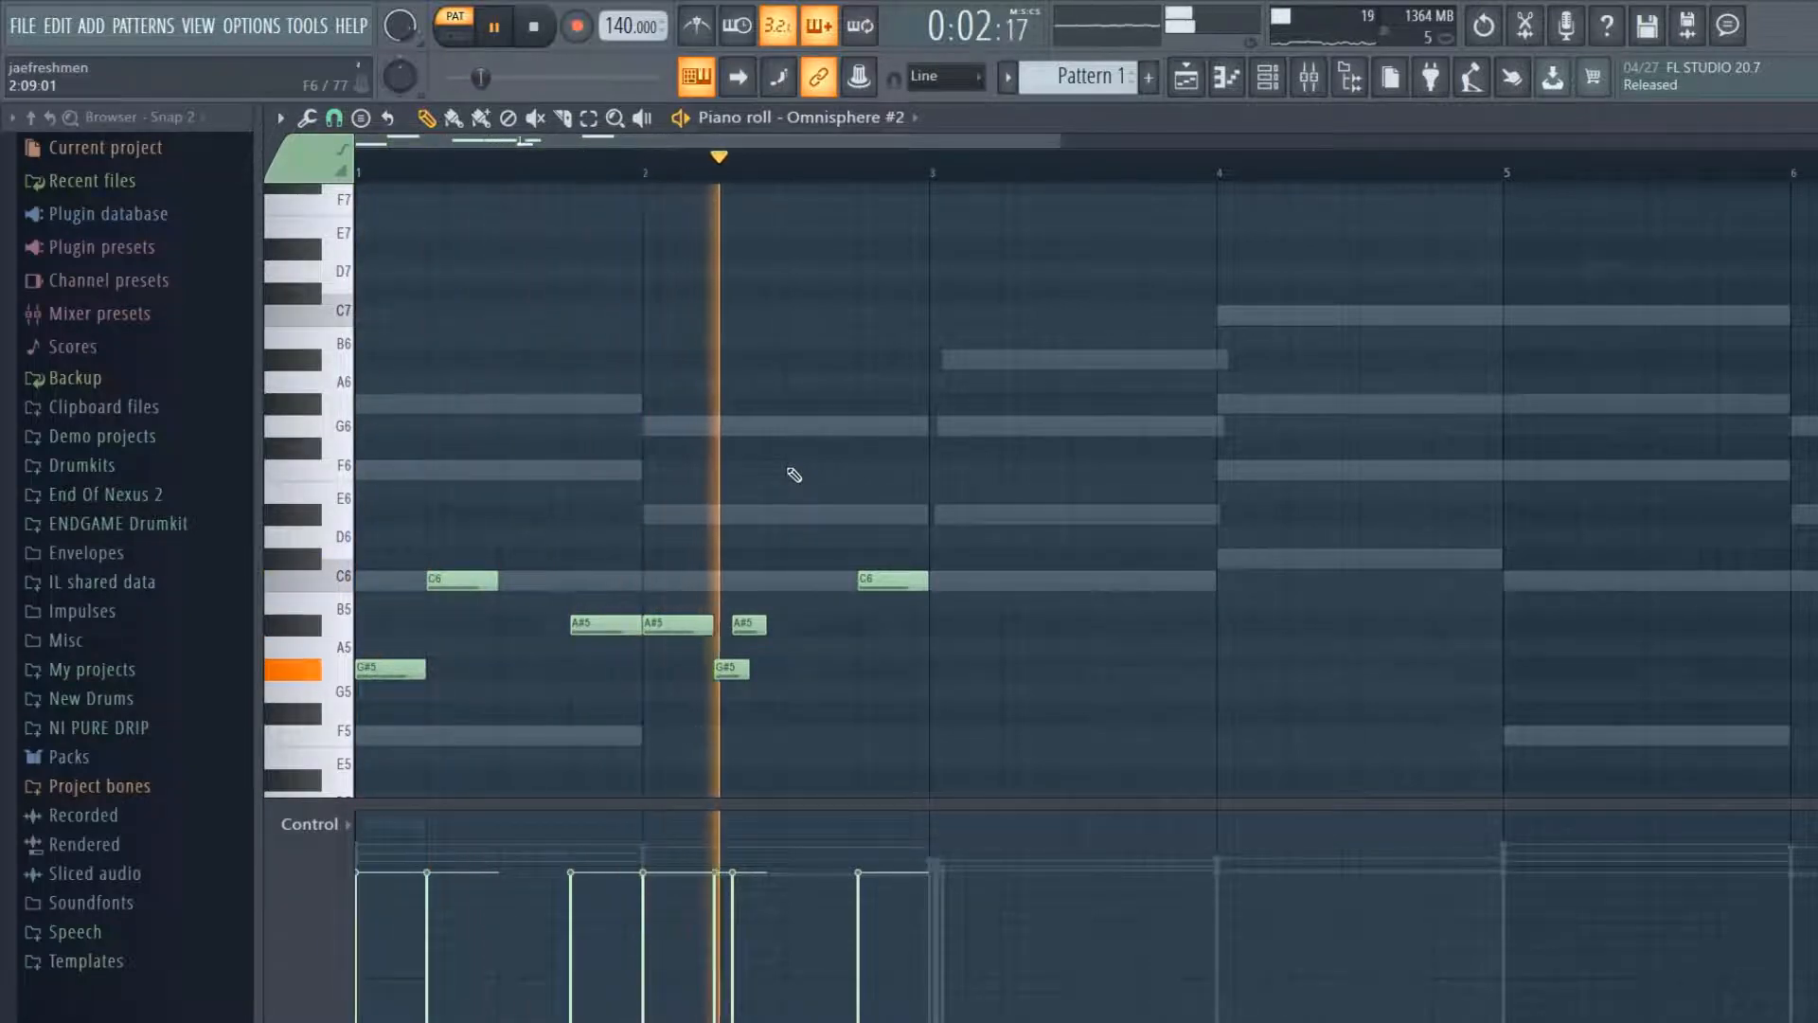
key(space)
- Set the snap to 1/6 step and move the short A#5 in bar 2 to 2:05:16, just after the G#5 starts
click(342, 146)
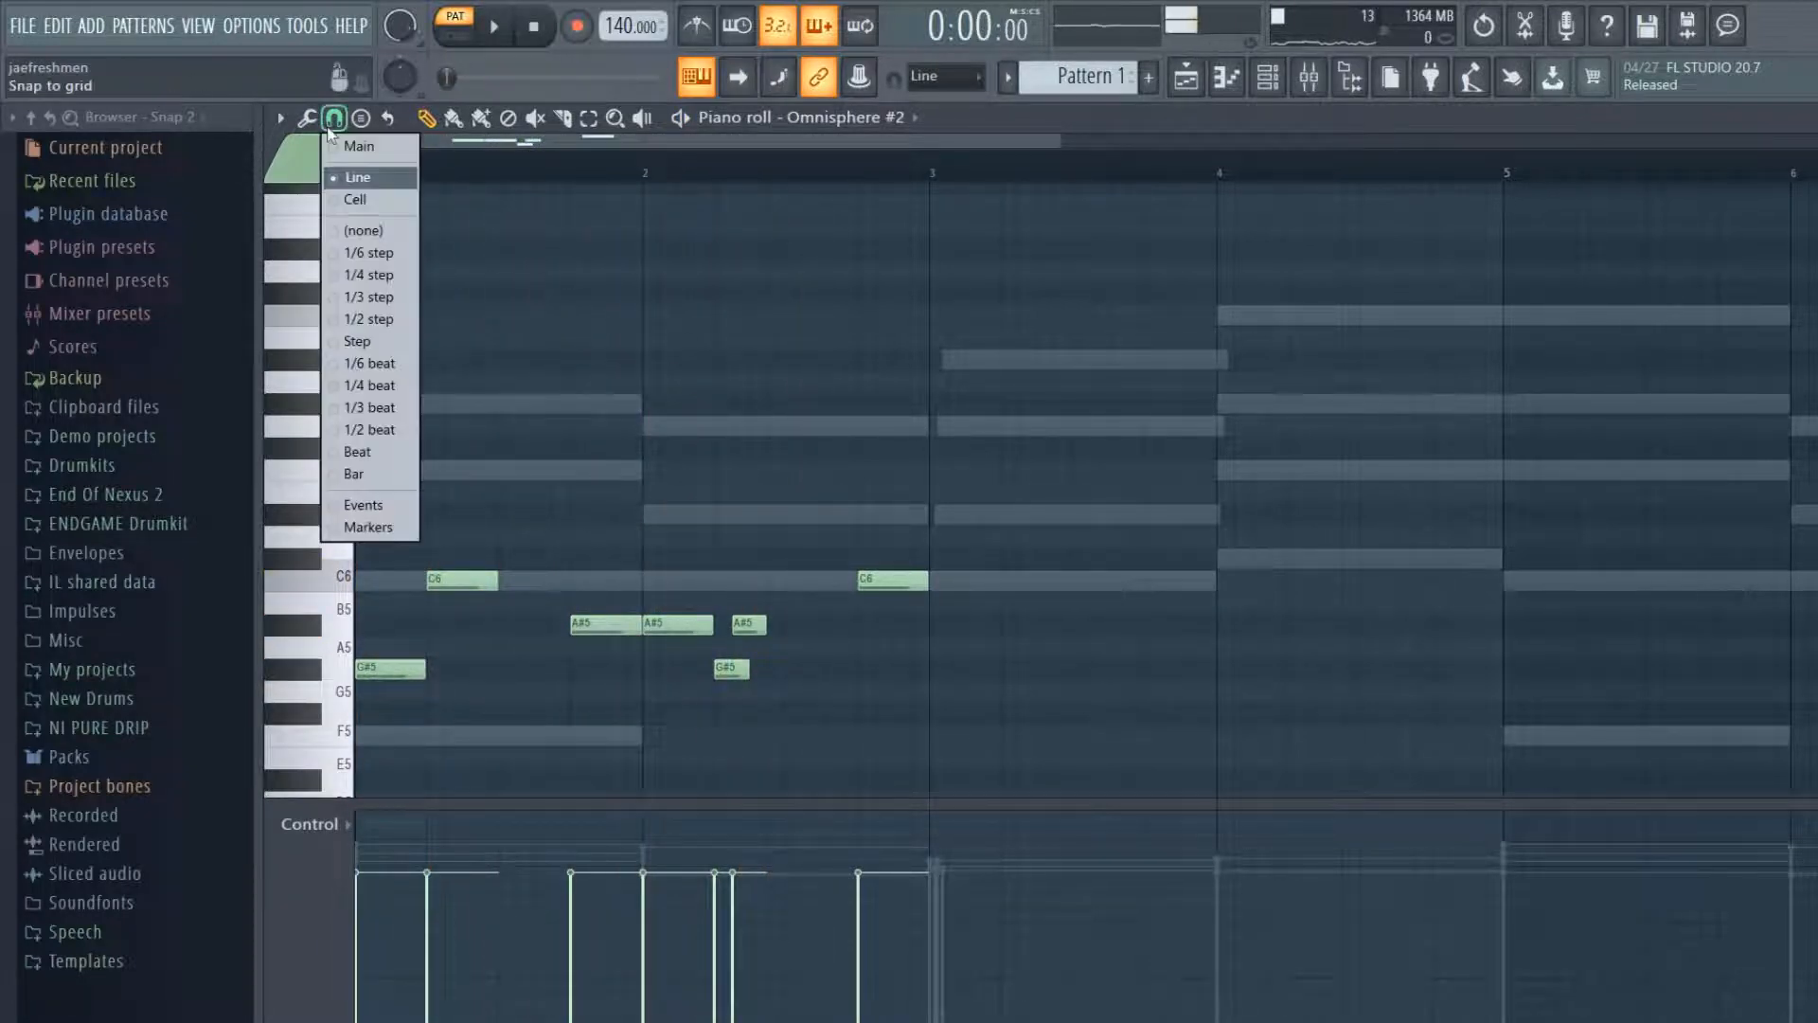
click(378, 254)
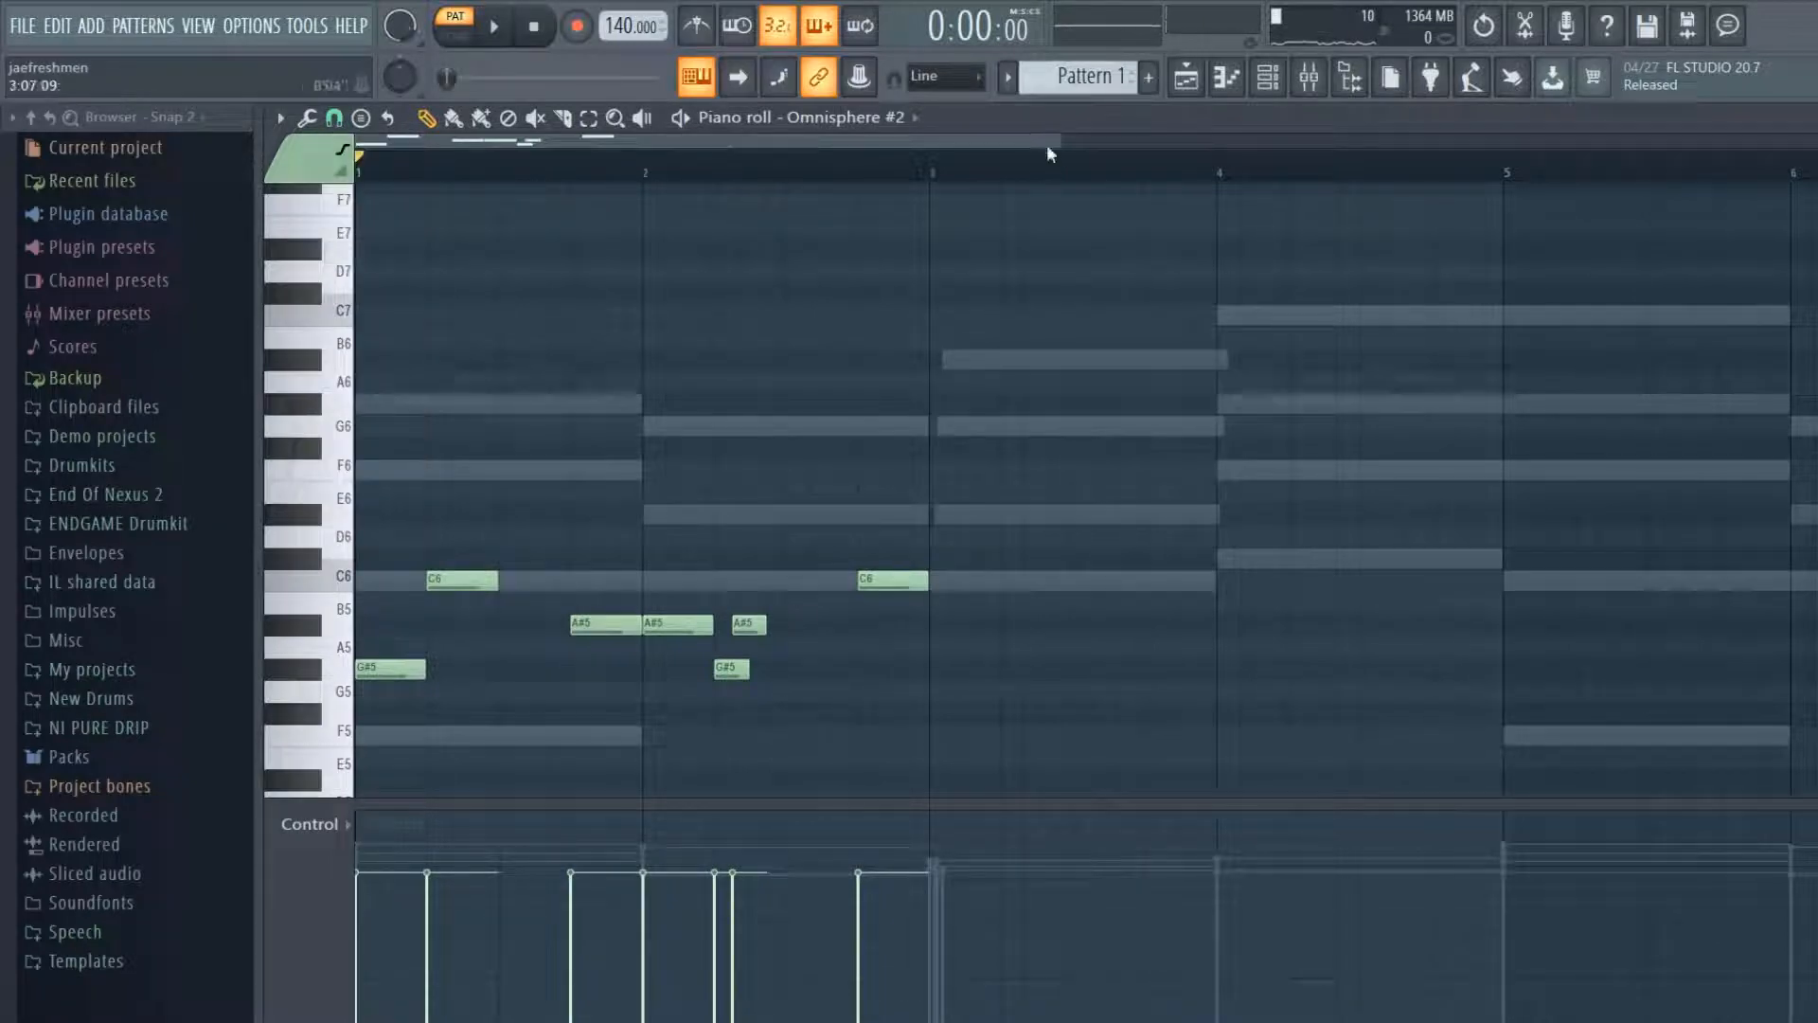
drag(1051, 154, 637, 179)
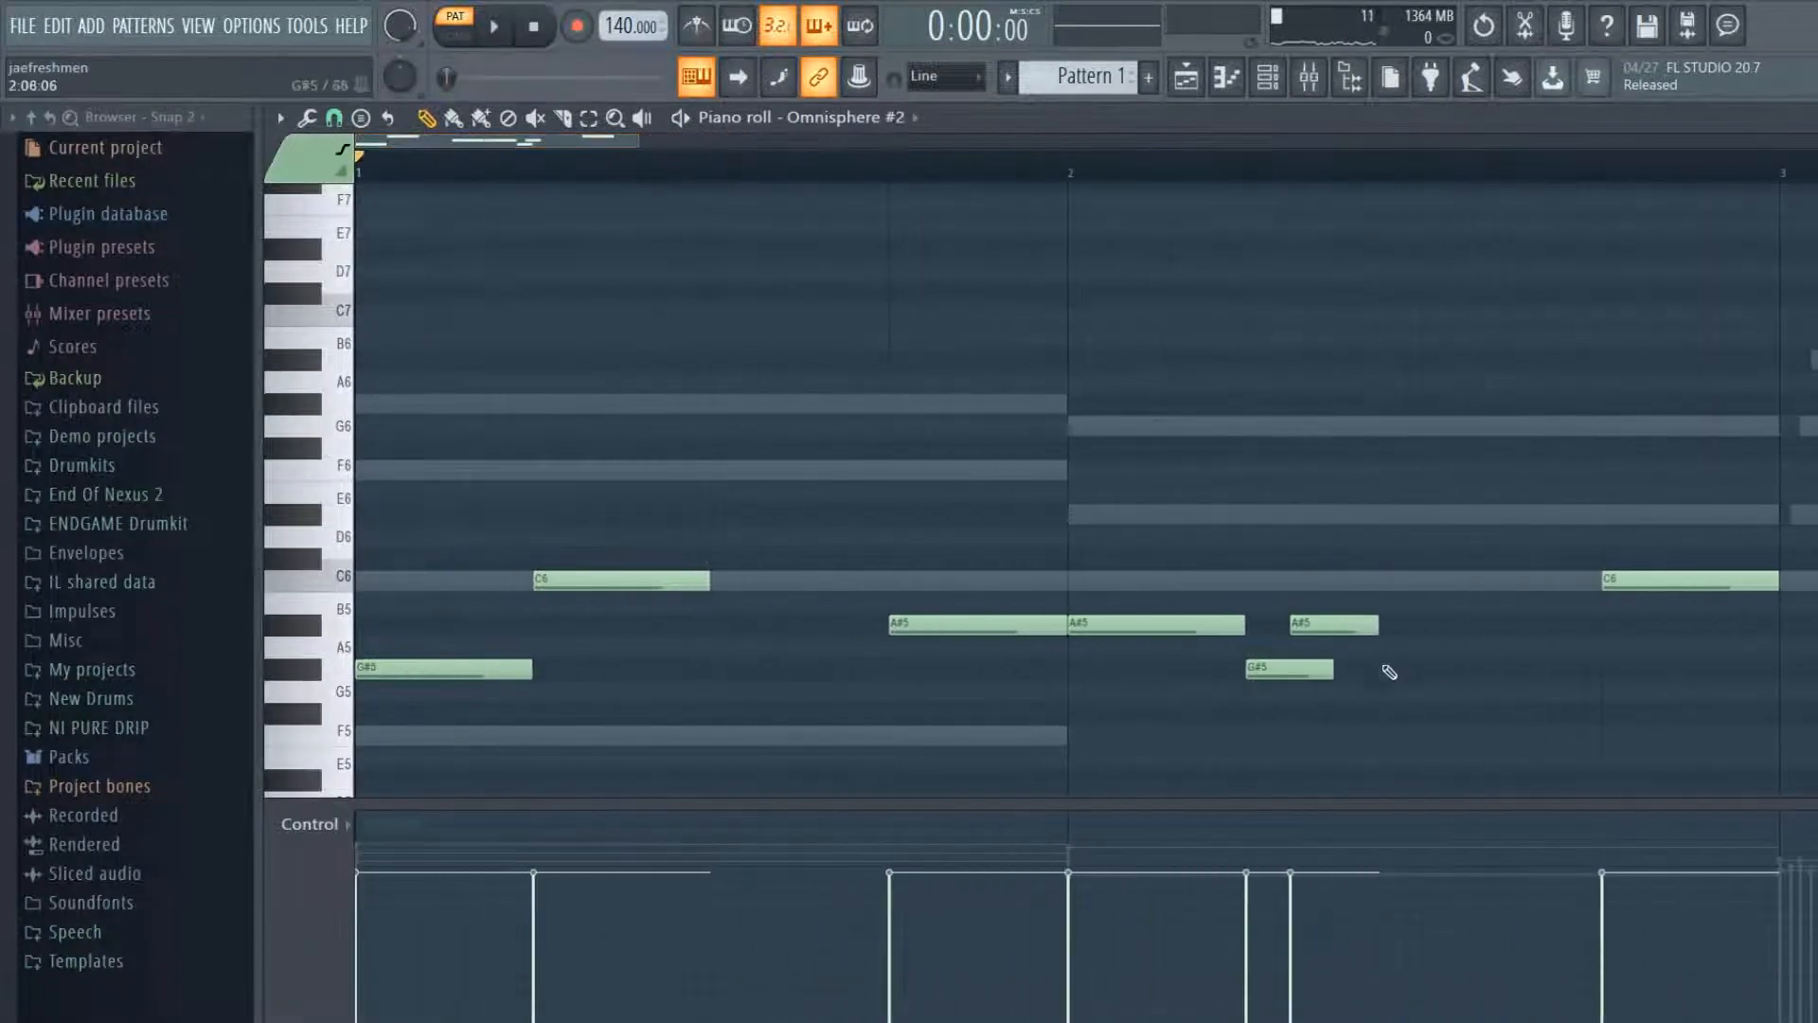
drag(1320, 616, 1289, 618)
key(space)
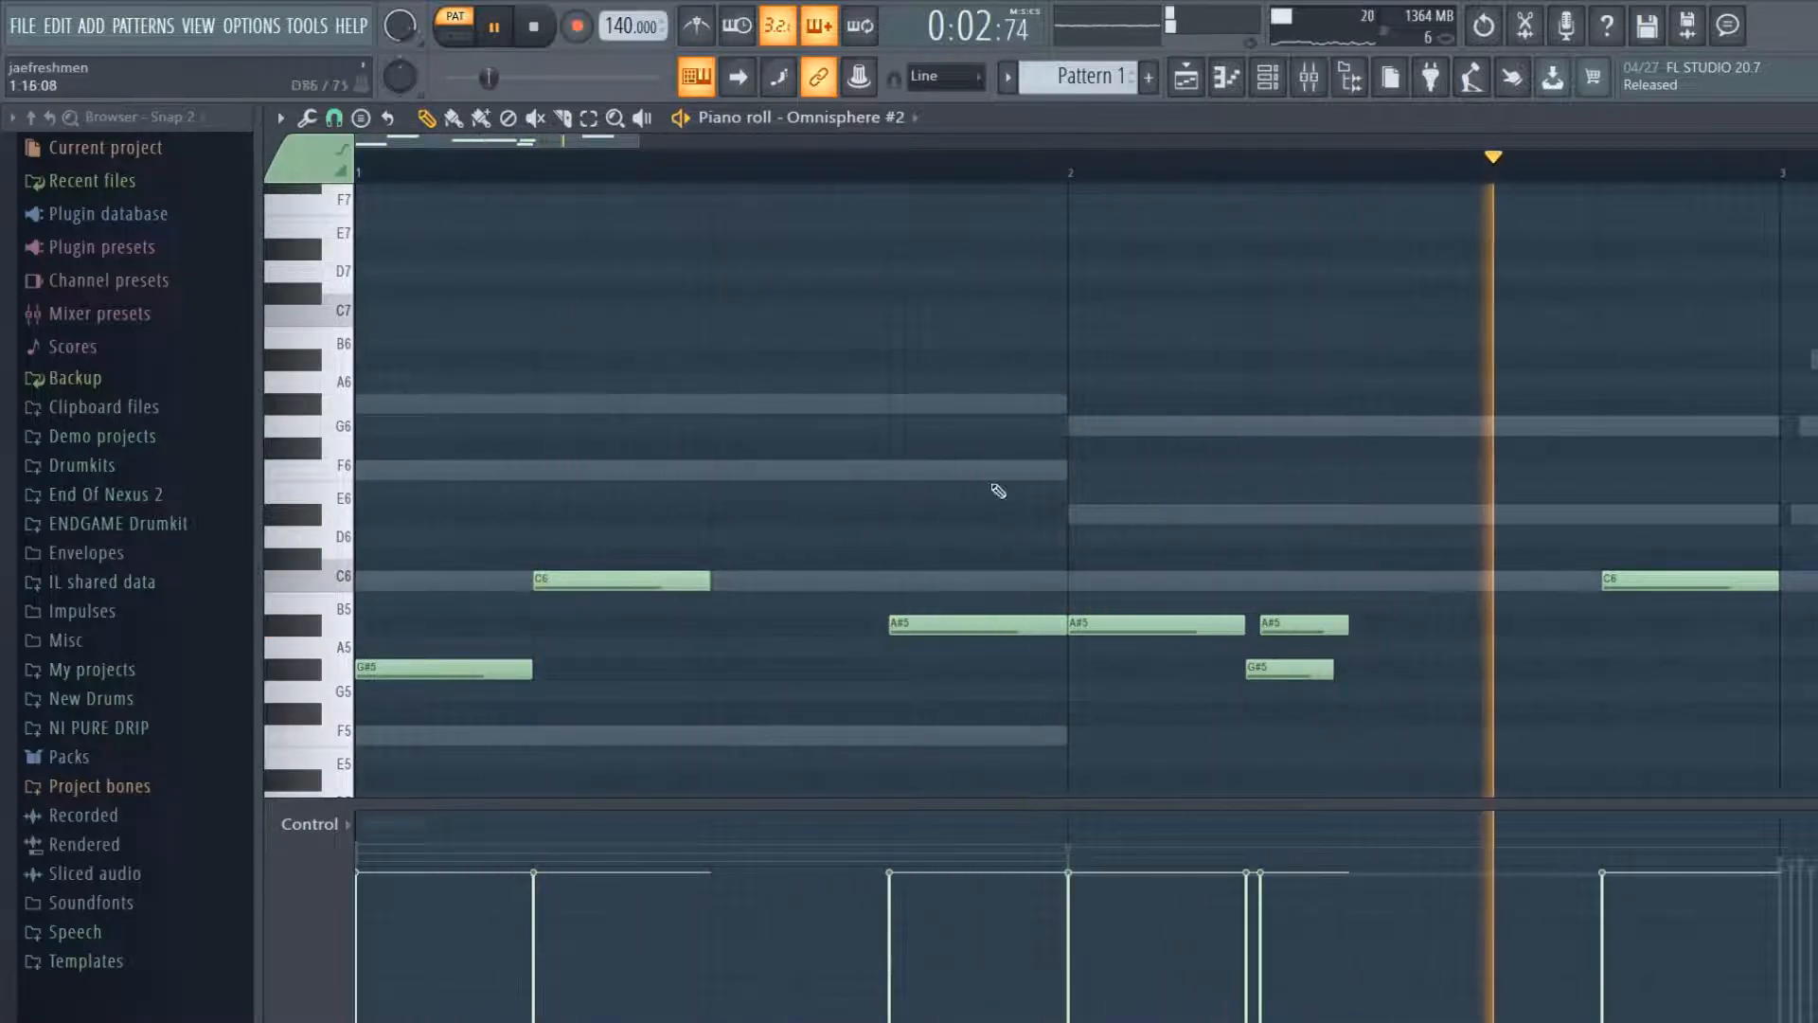
key(space)
key(space)
drag(1269, 630, 1308, 625)
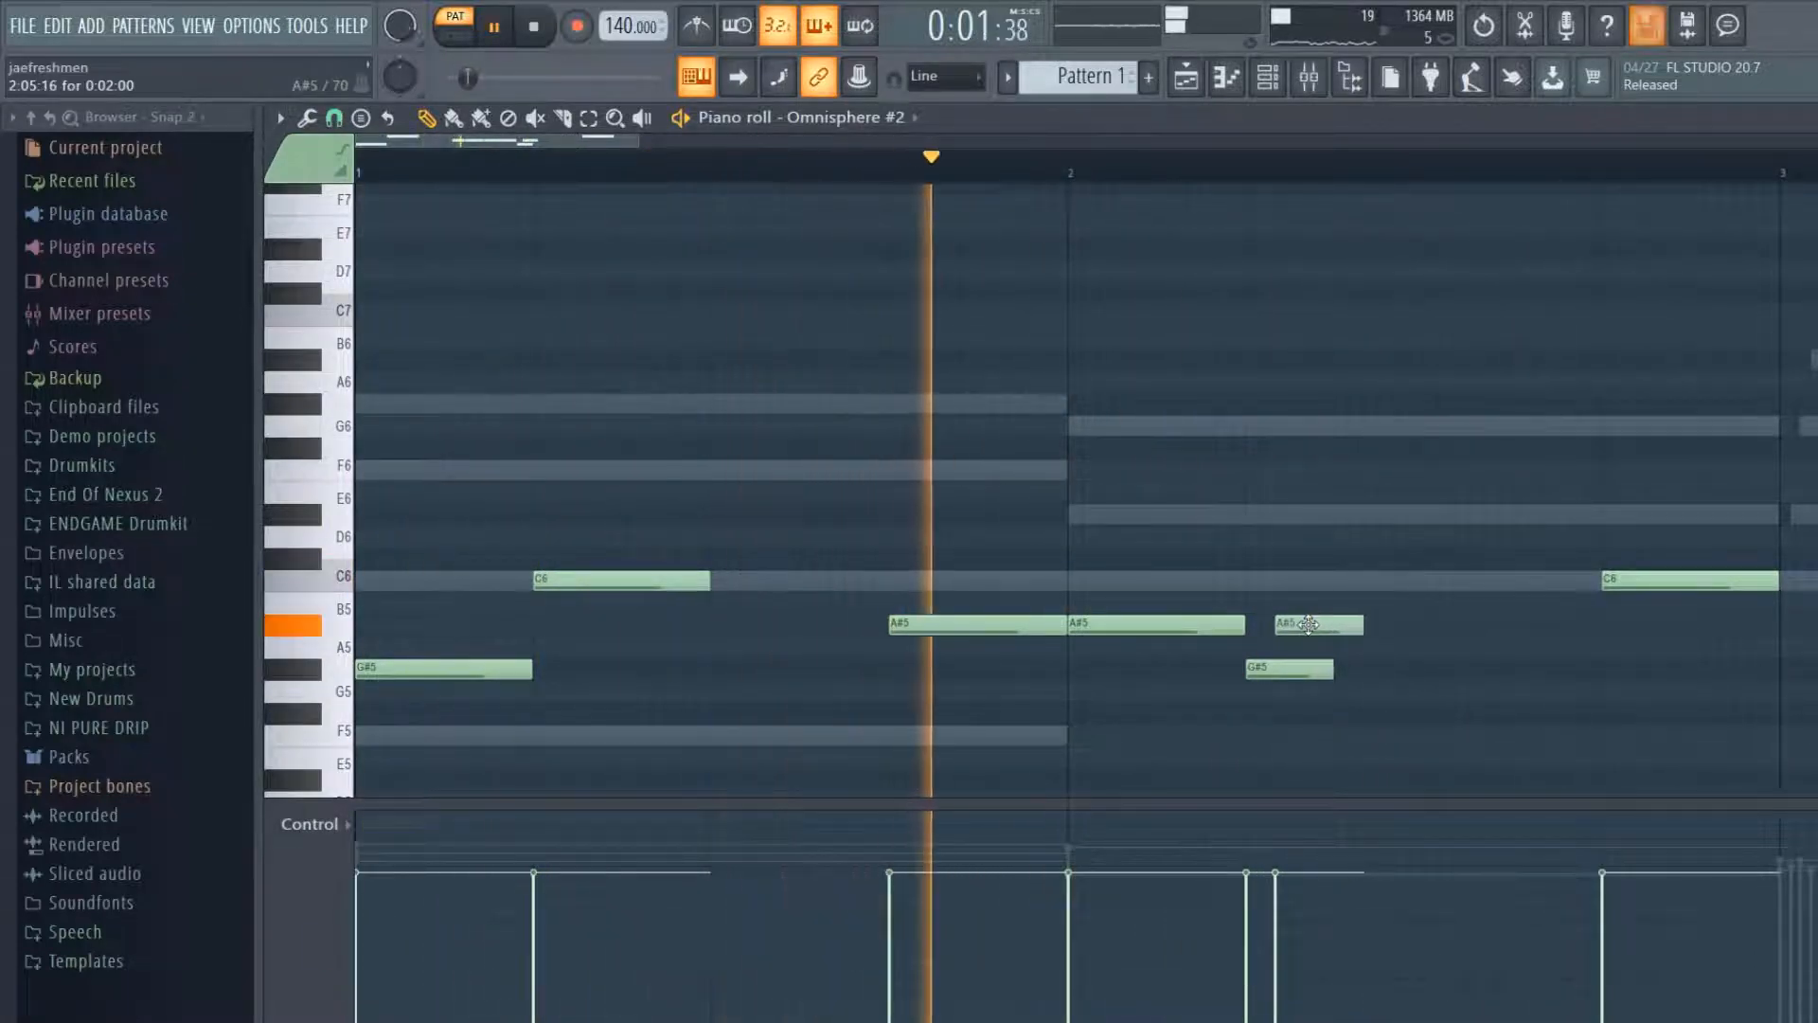
key(space)
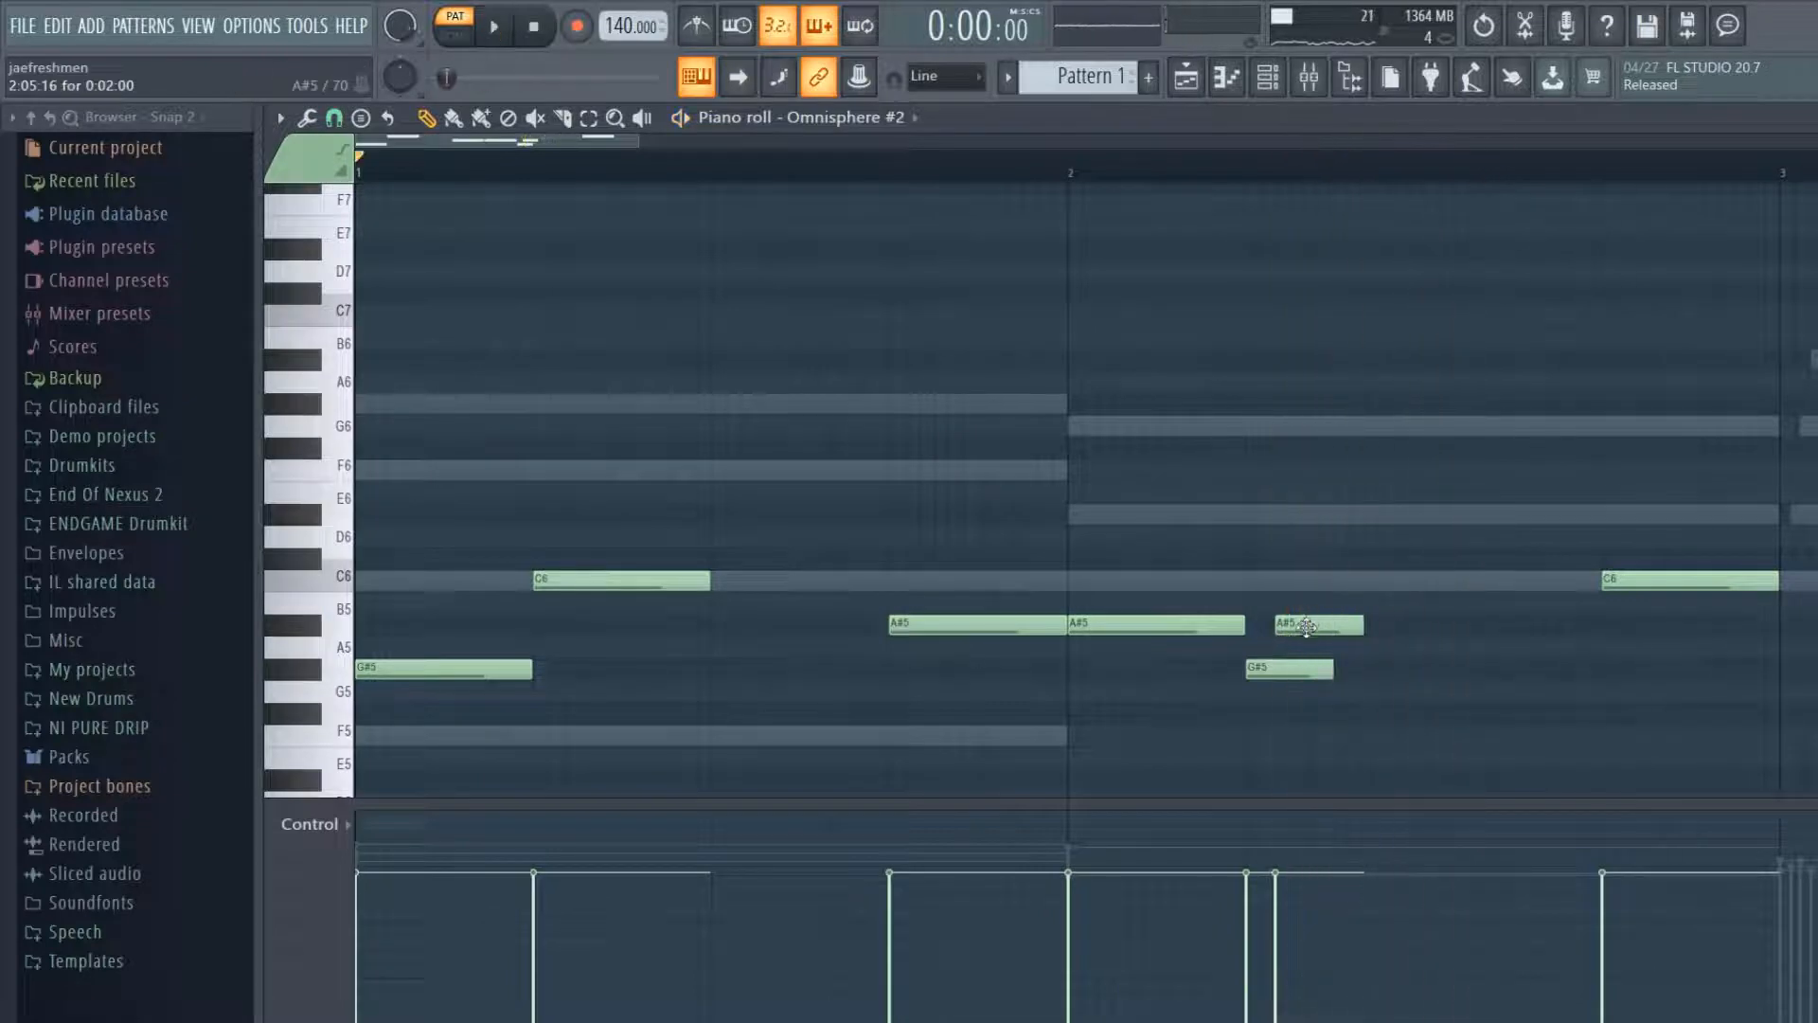
click(1307, 627)
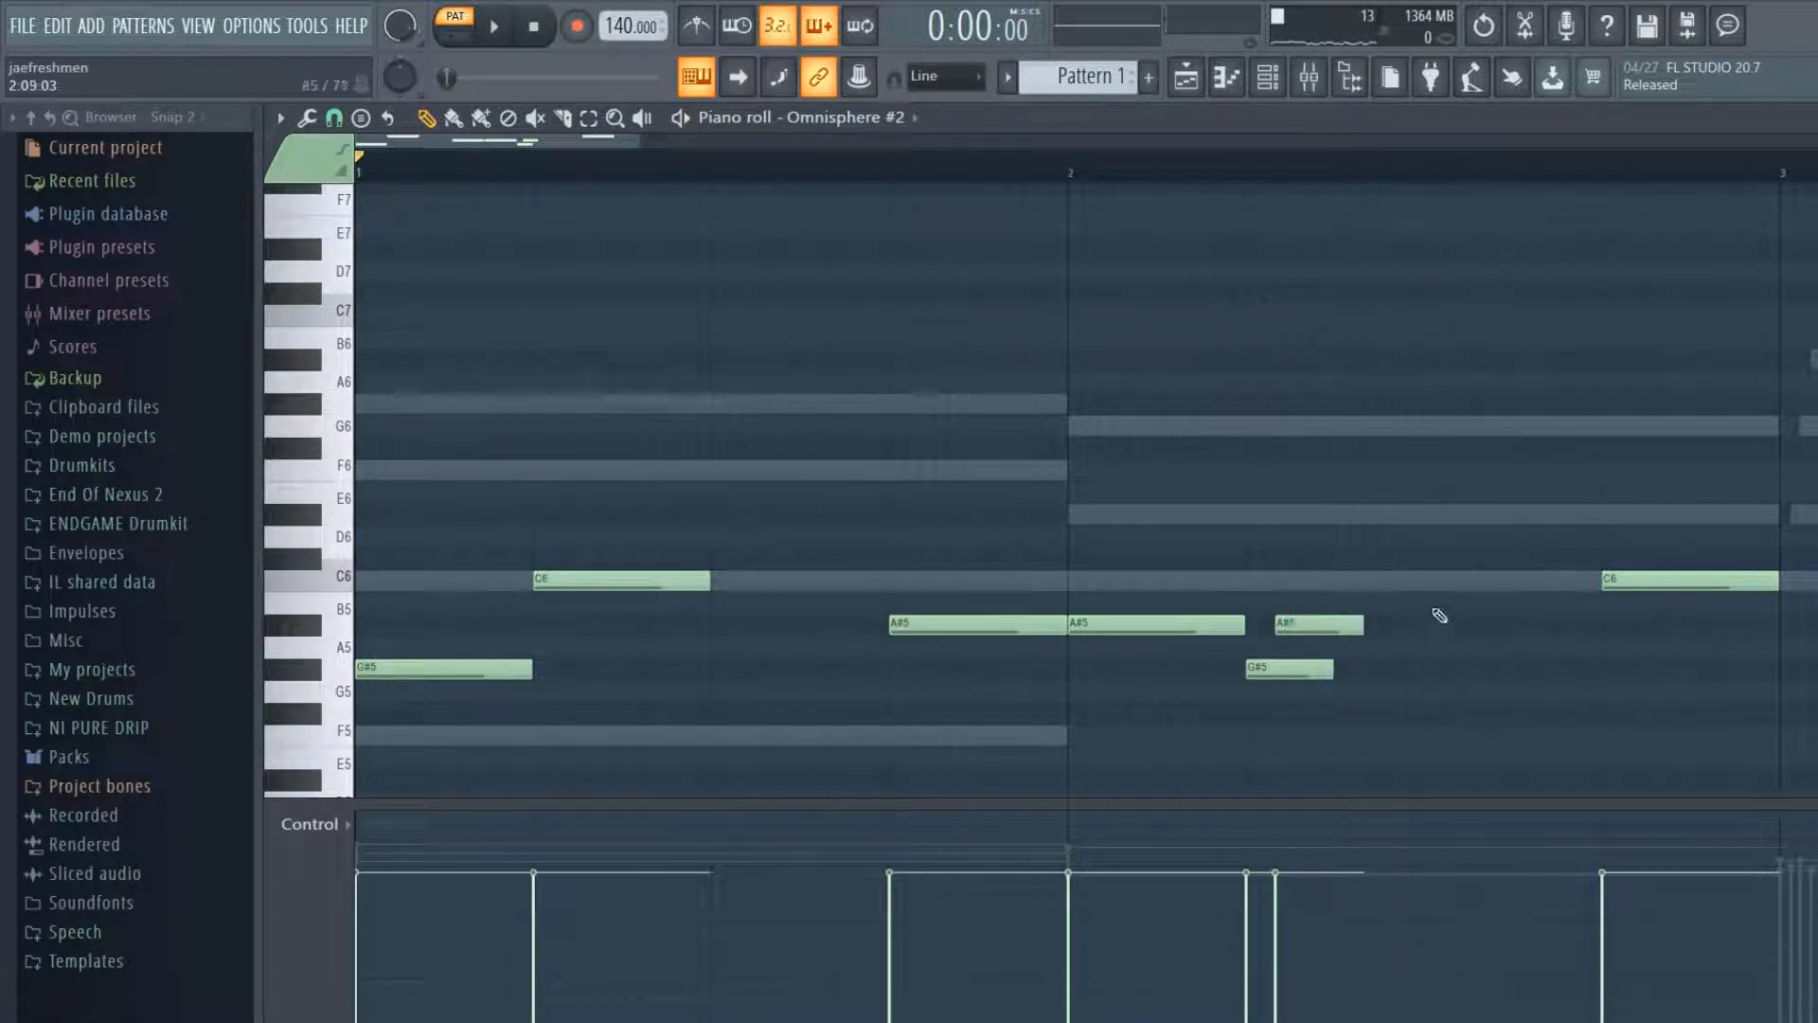
- Replace the C6 on beat 4 of bar 2 with a one-beat C6 on beat 3
click(1419, 580)
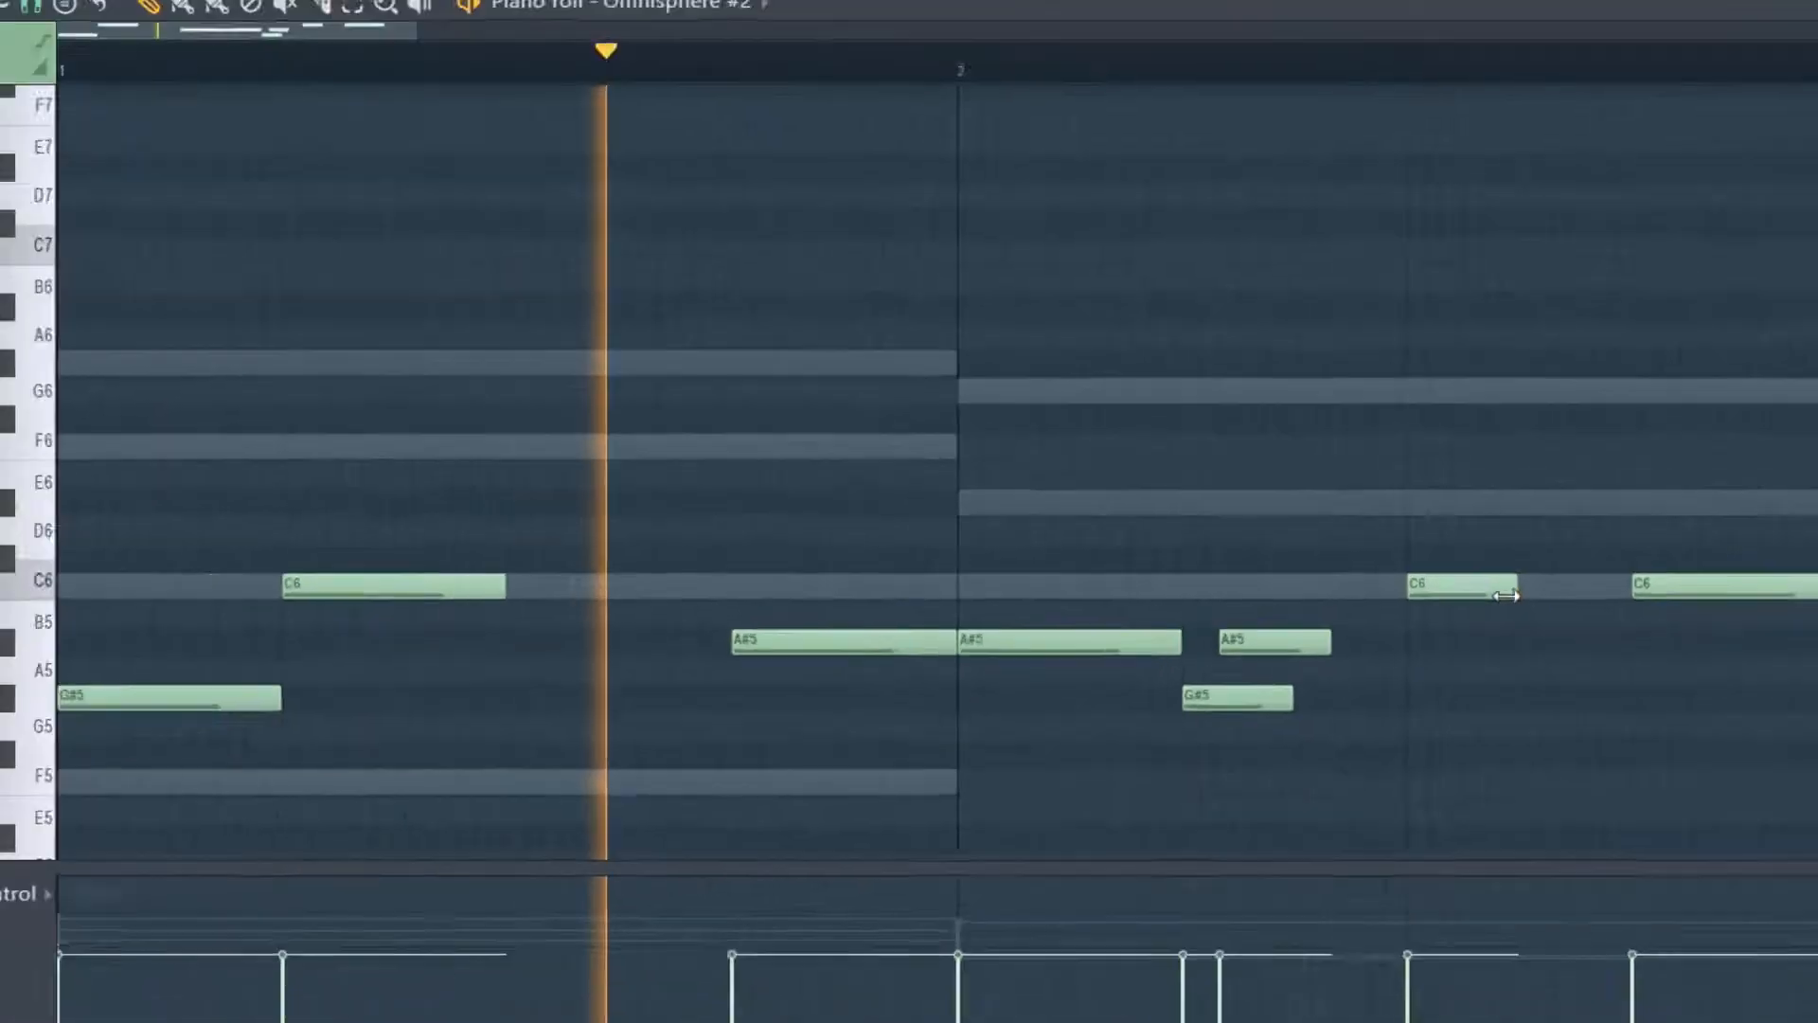
drag(1553, 620, 1809, 620)
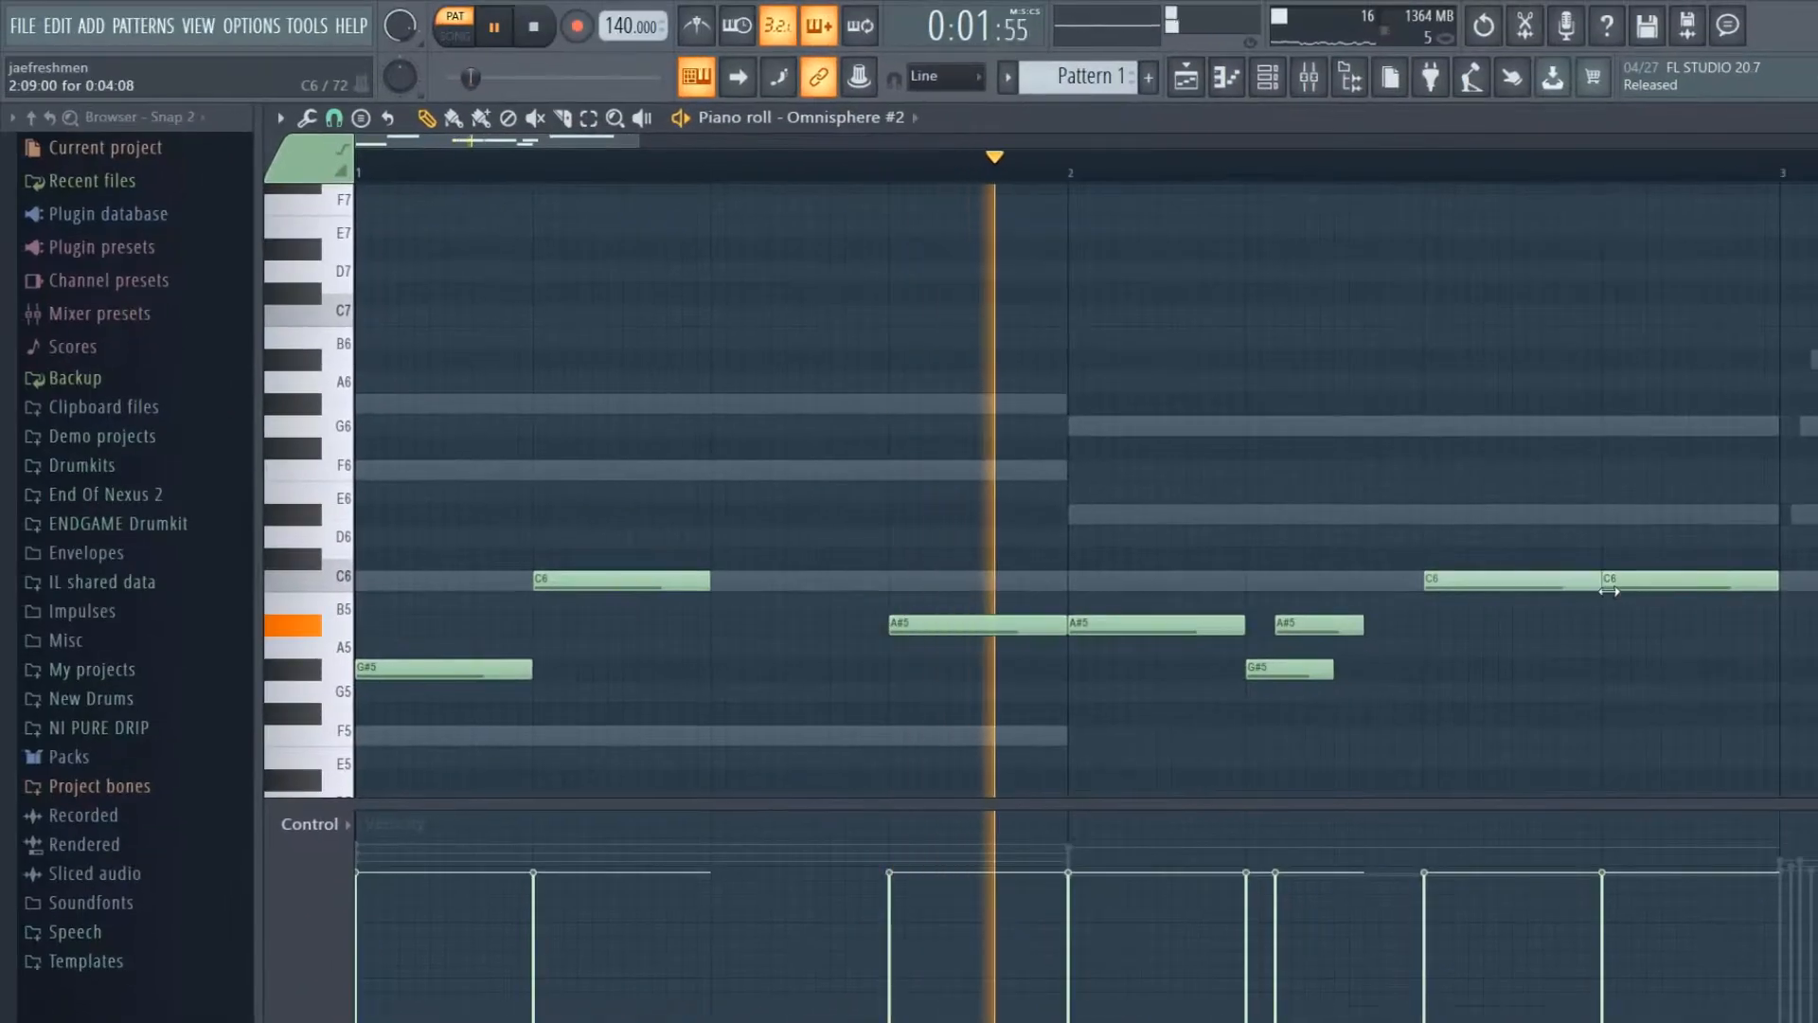
right_click(1686, 579)
key(space)
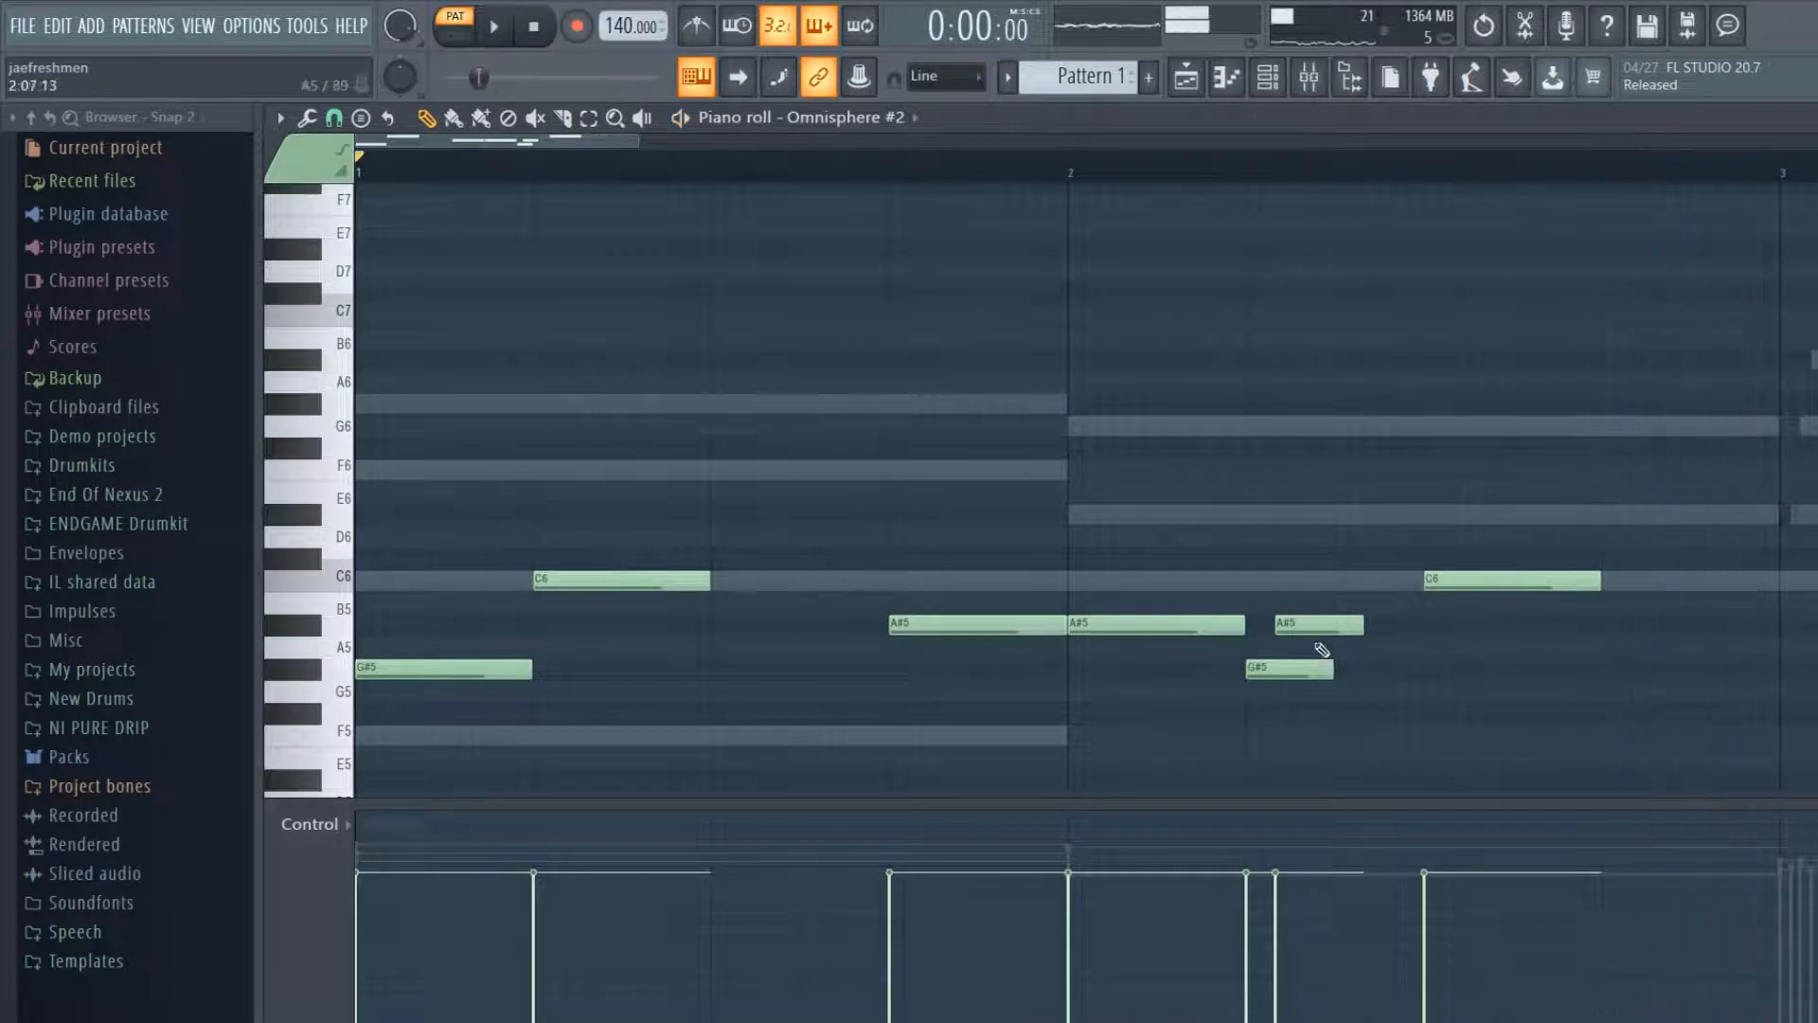
- Add a one-beat G#5 on beat 4 of bar 2 and restore the Line snap
key(space)
drag(635, 140, 1436, 140)
scroll(678, 674, down, 5)
scroll(723, 487, up, 3)
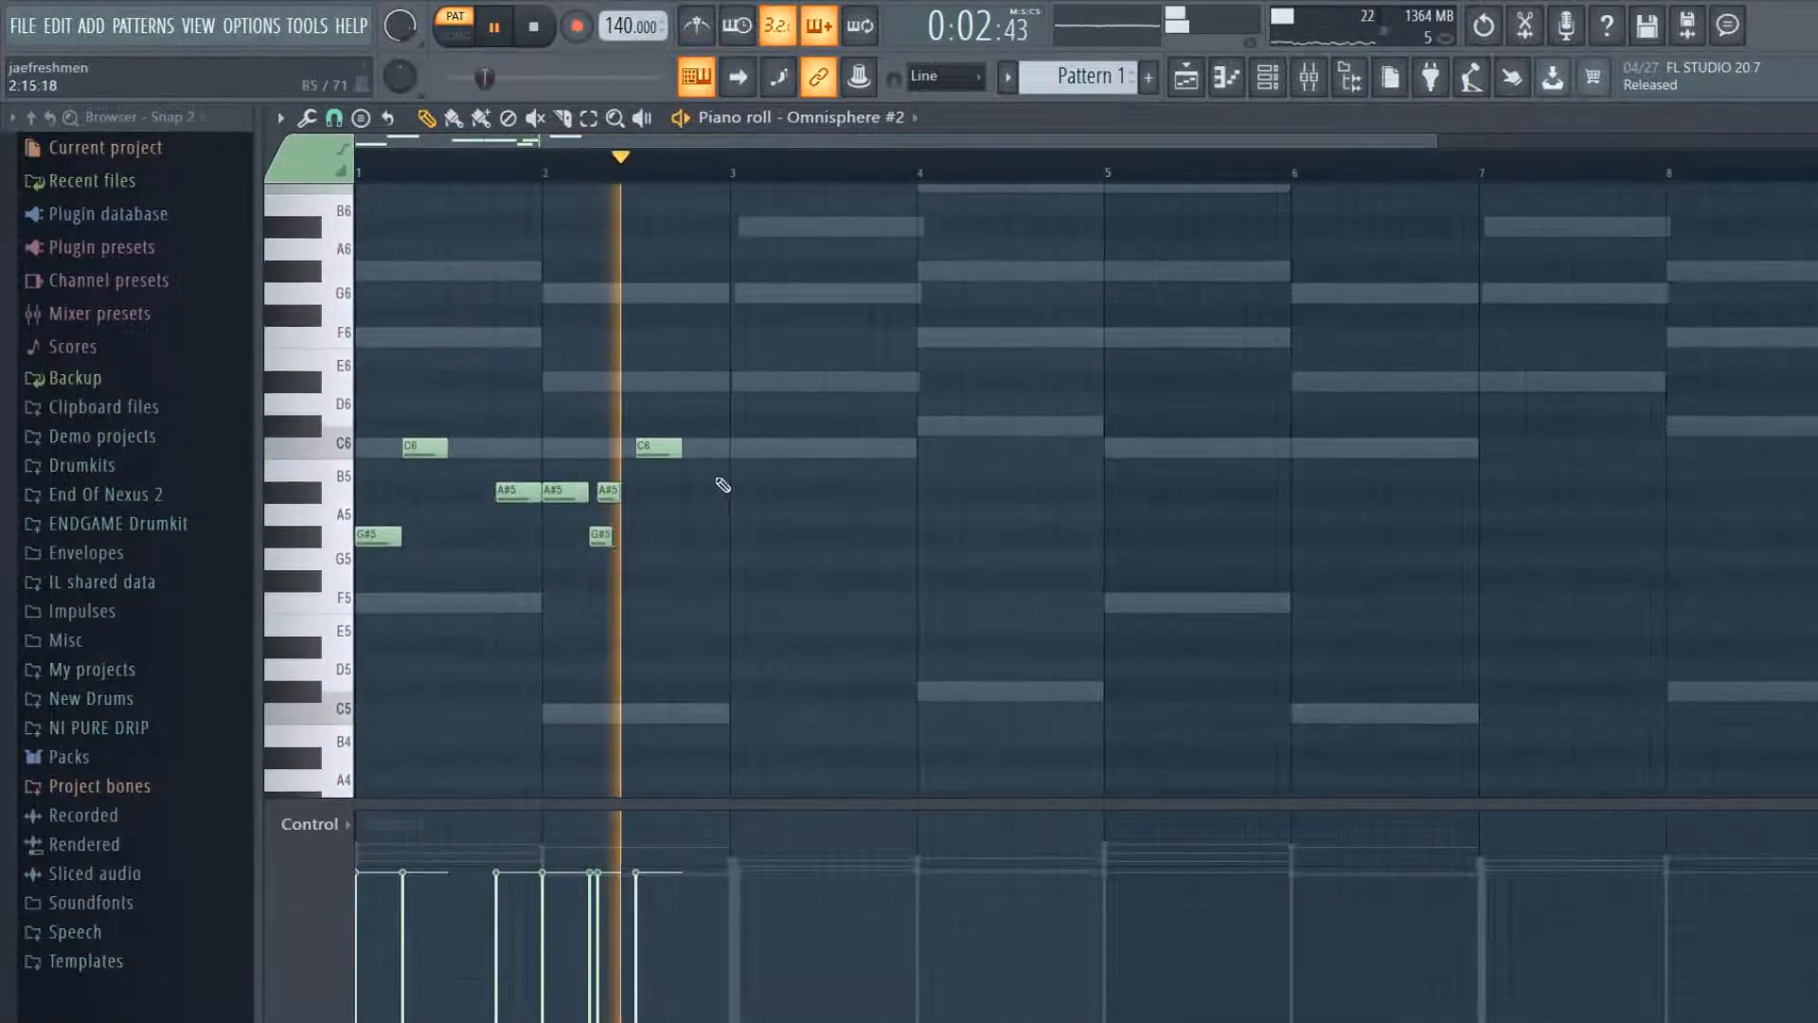
key(space)
drag(705, 491, 688, 543)
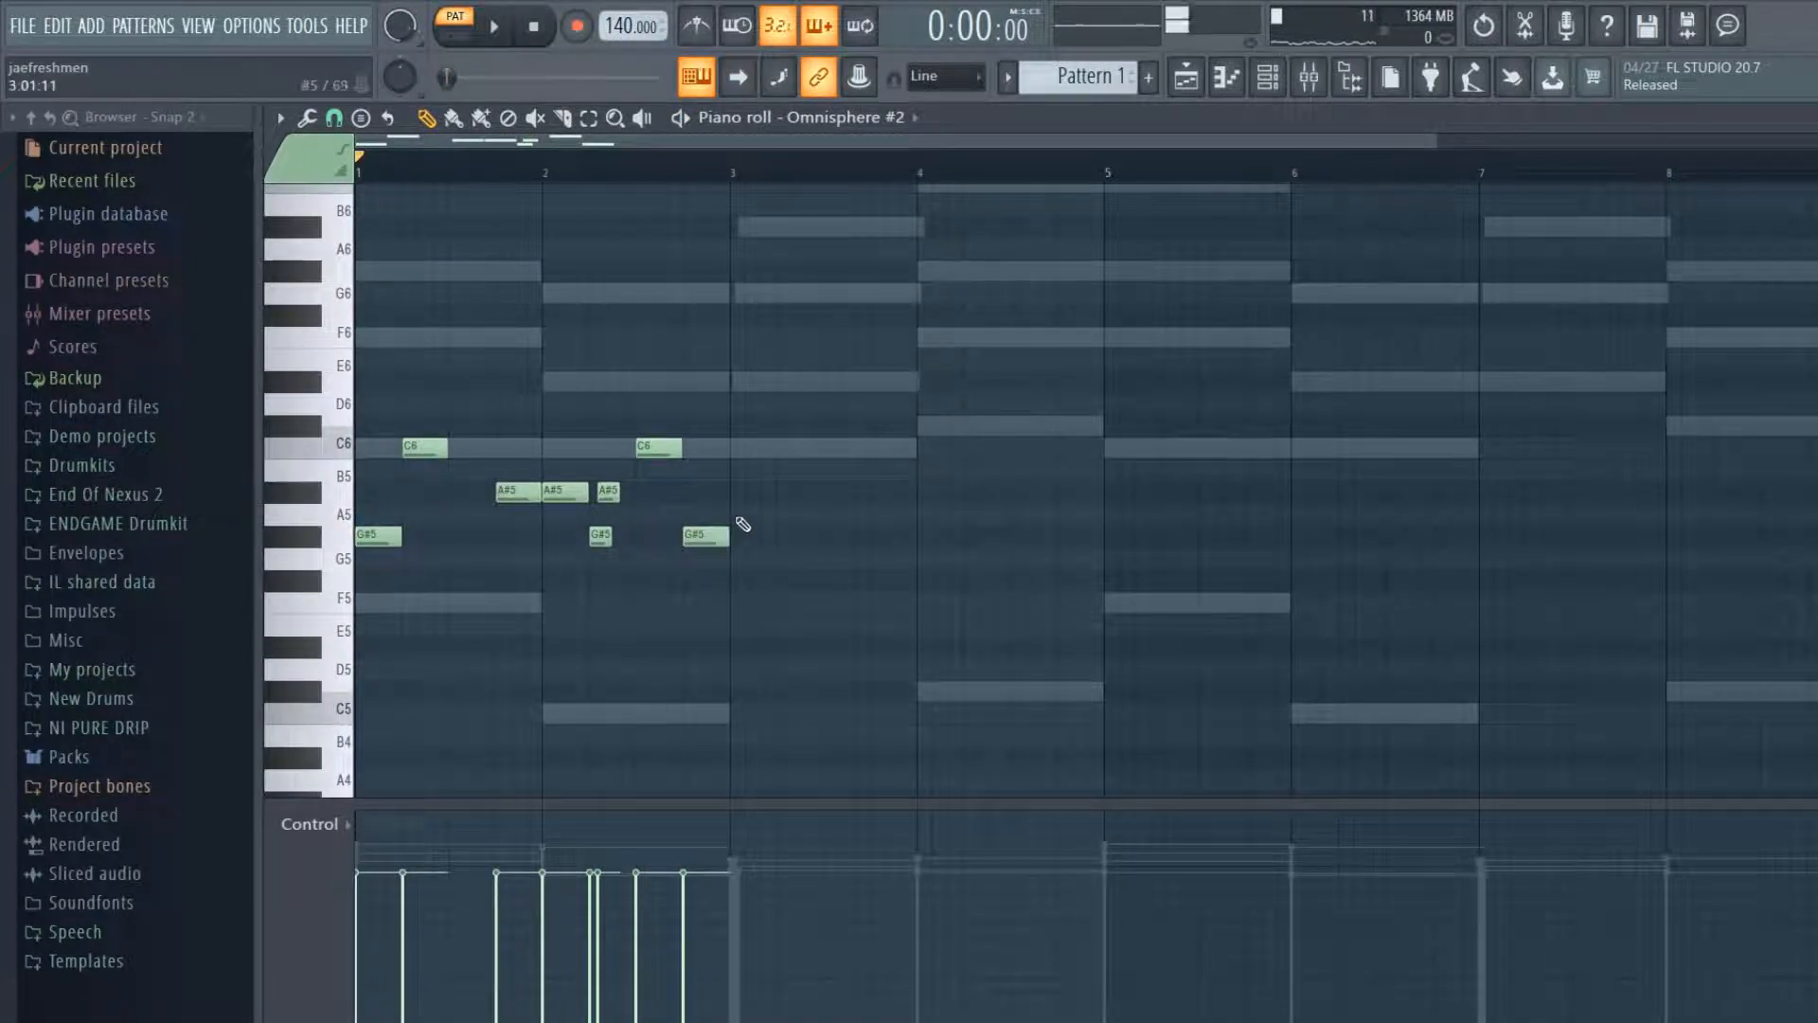
click(333, 117)
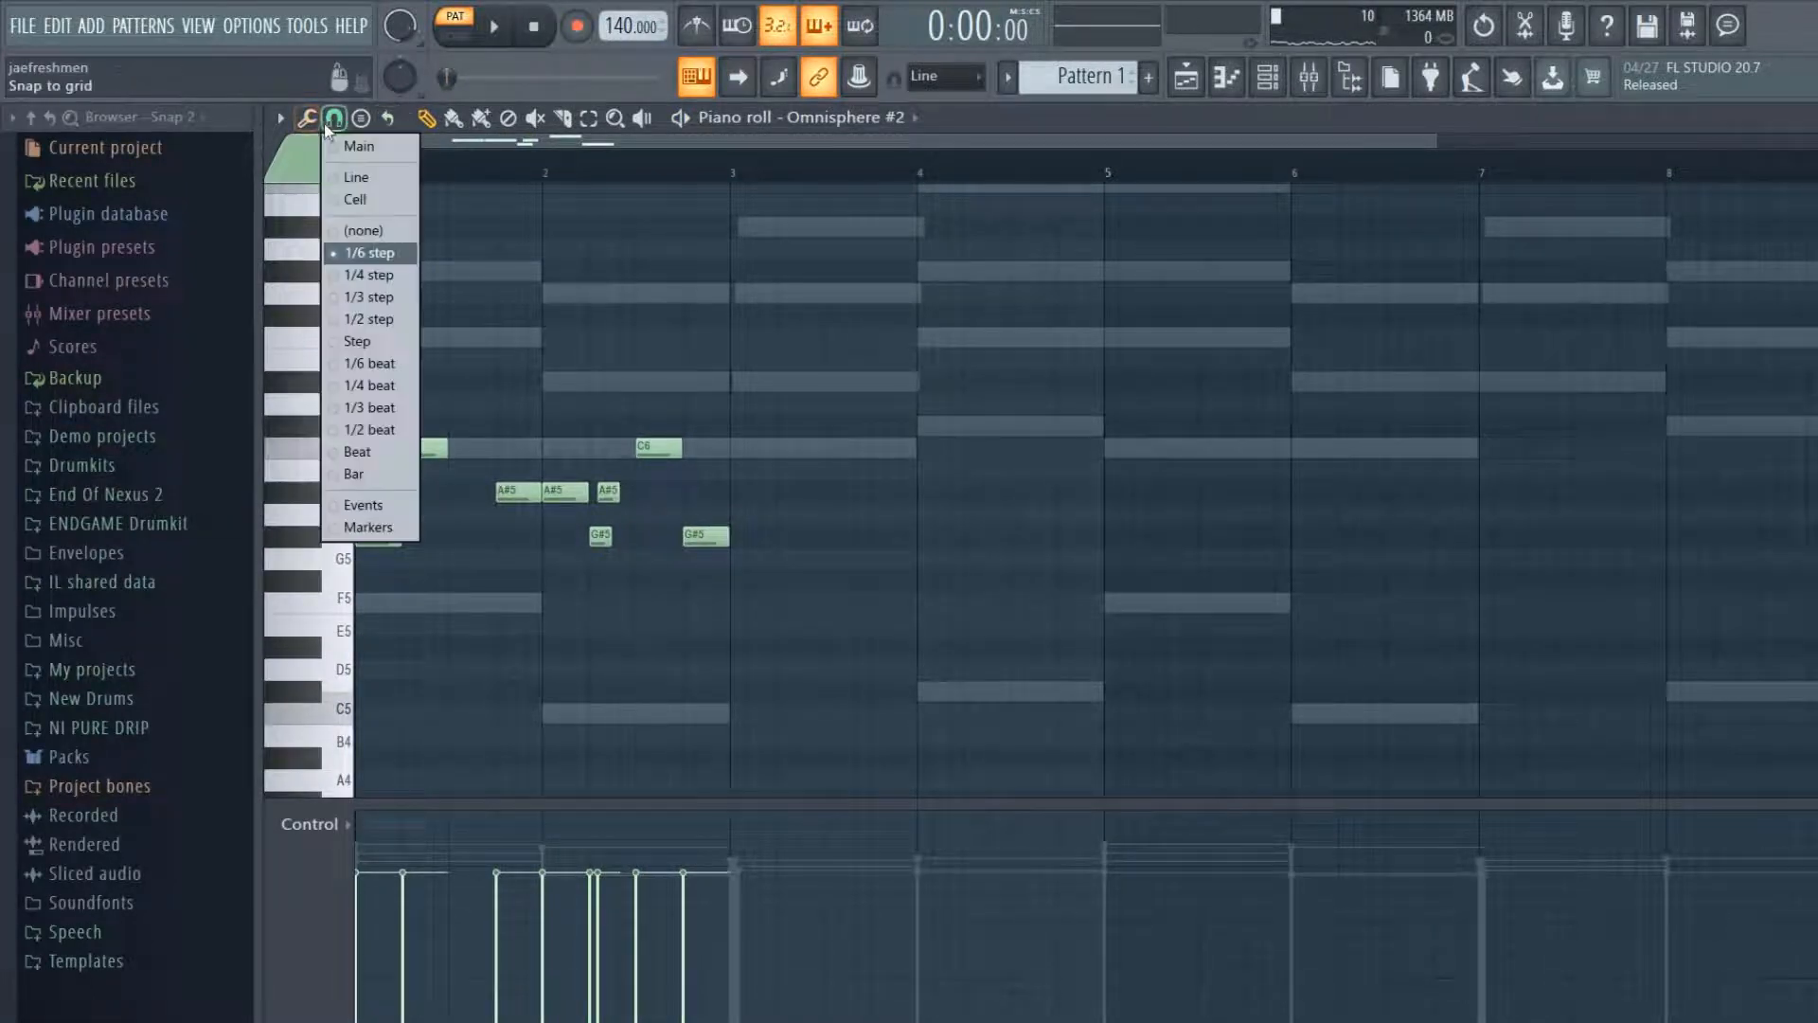
click(350, 189)
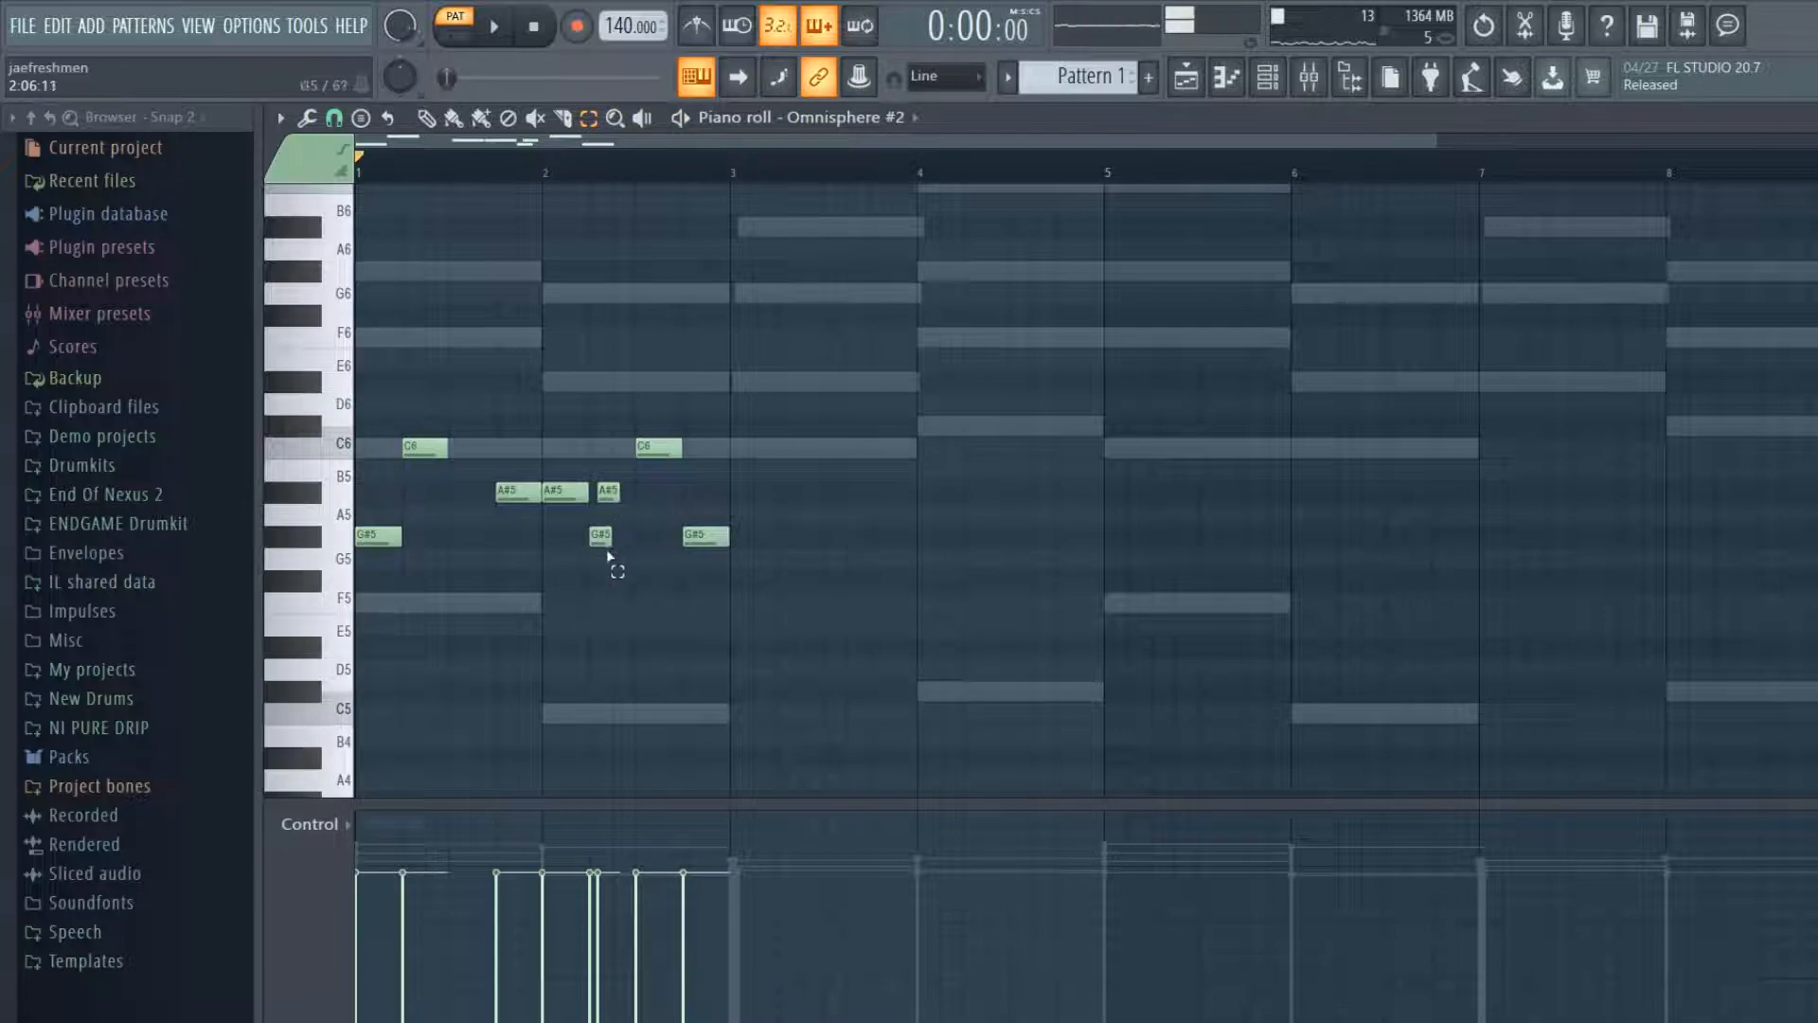
- Quantize all melody notes in bars 1 and 2 except the short G#5 and A#5, using the default template, and play back the phrase
drag(559, 514, 377, 401)
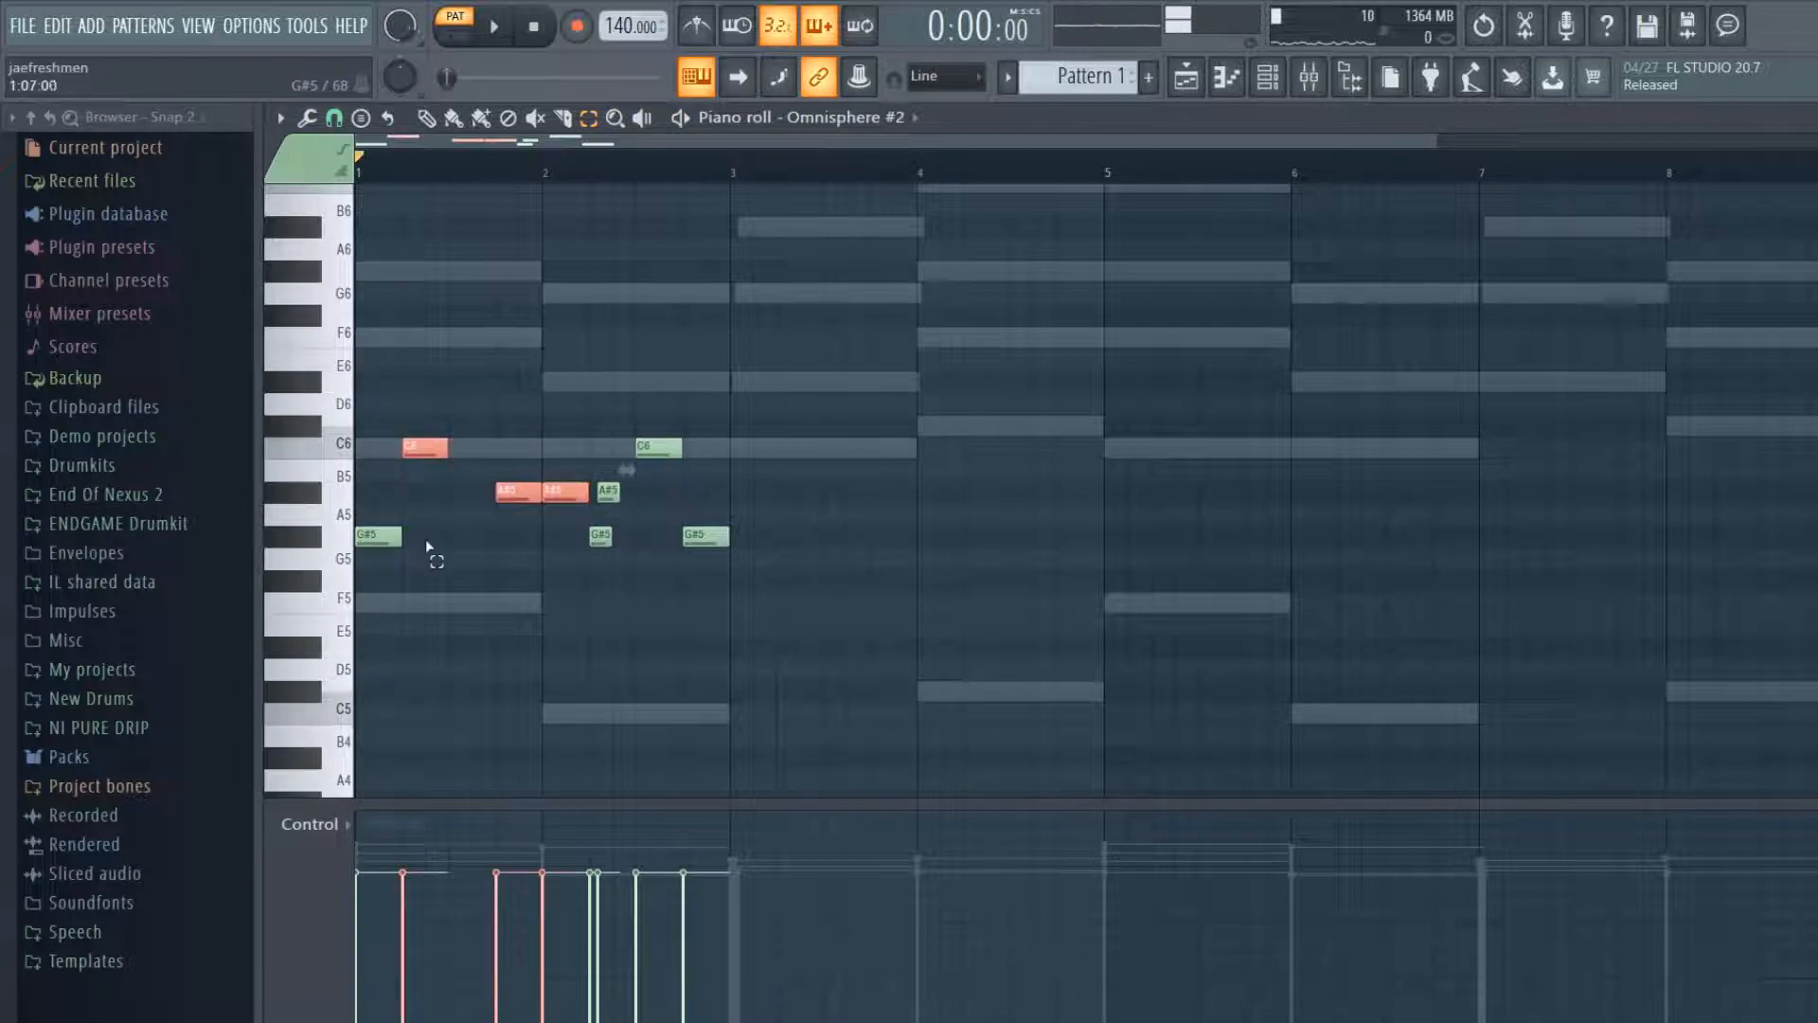
drag(437, 526, 386, 549)
drag(648, 422, 670, 462)
drag(687, 461, 696, 590)
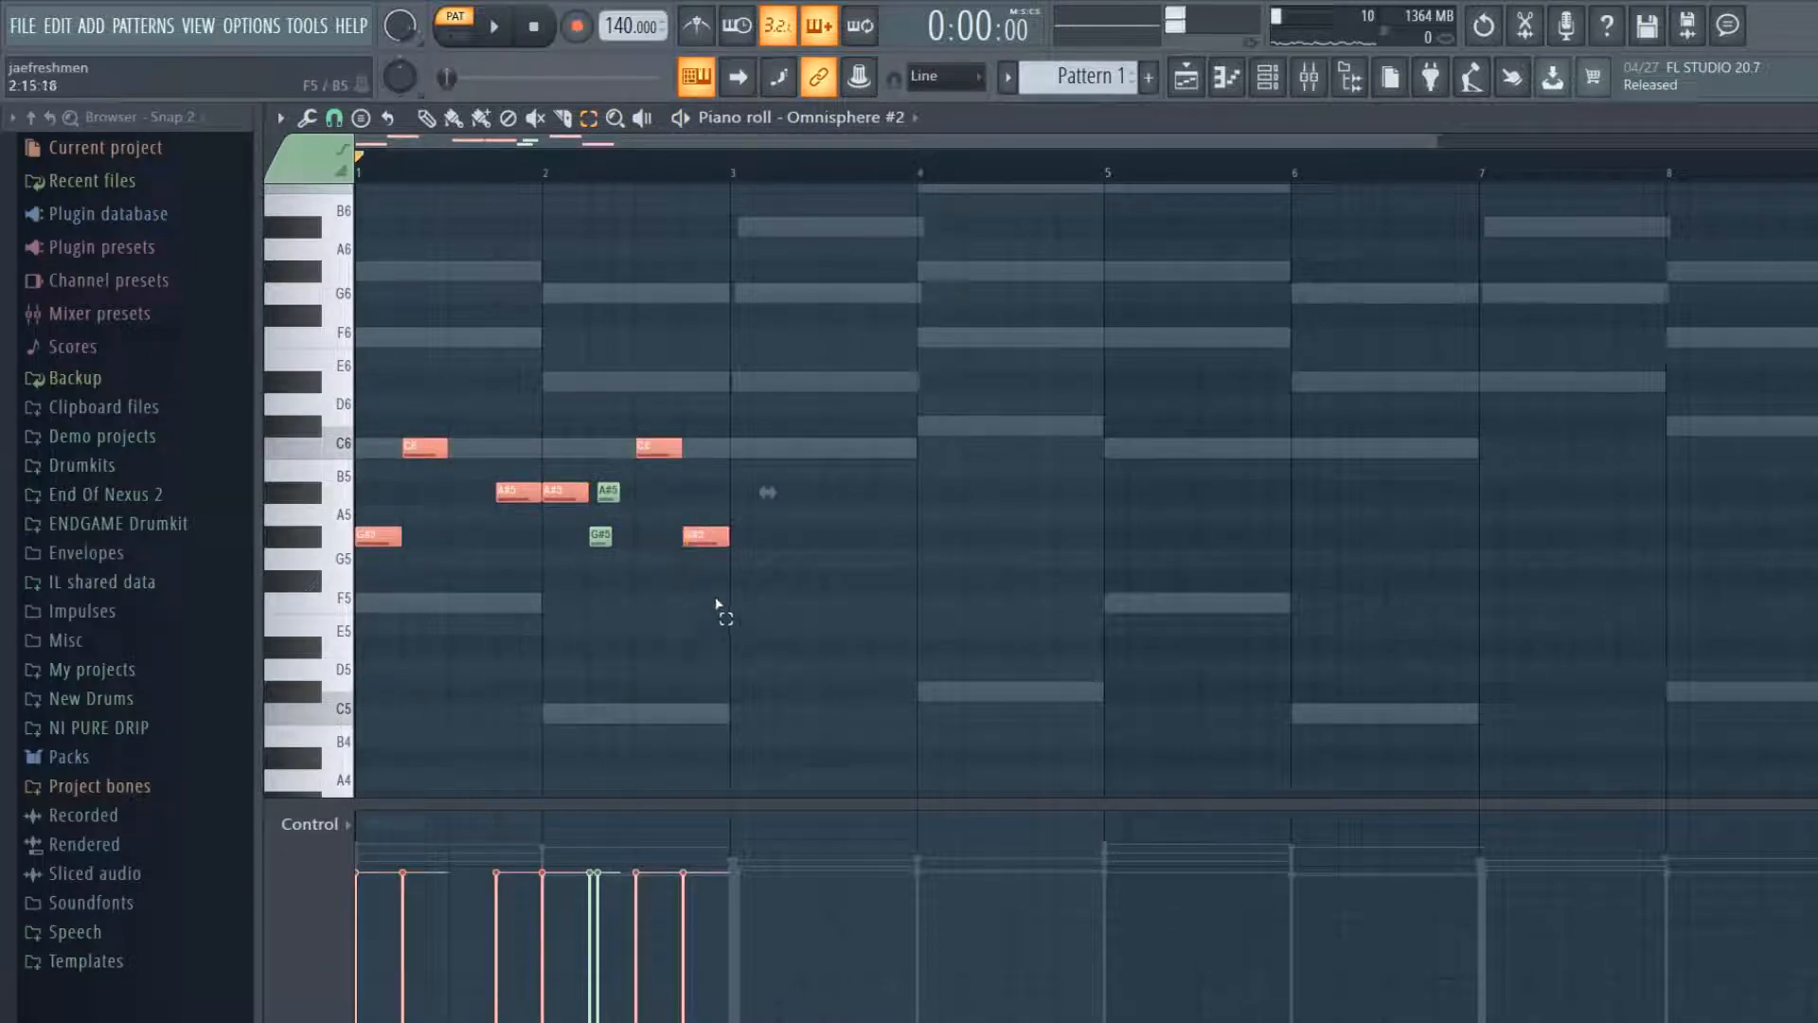
key(alt+q)
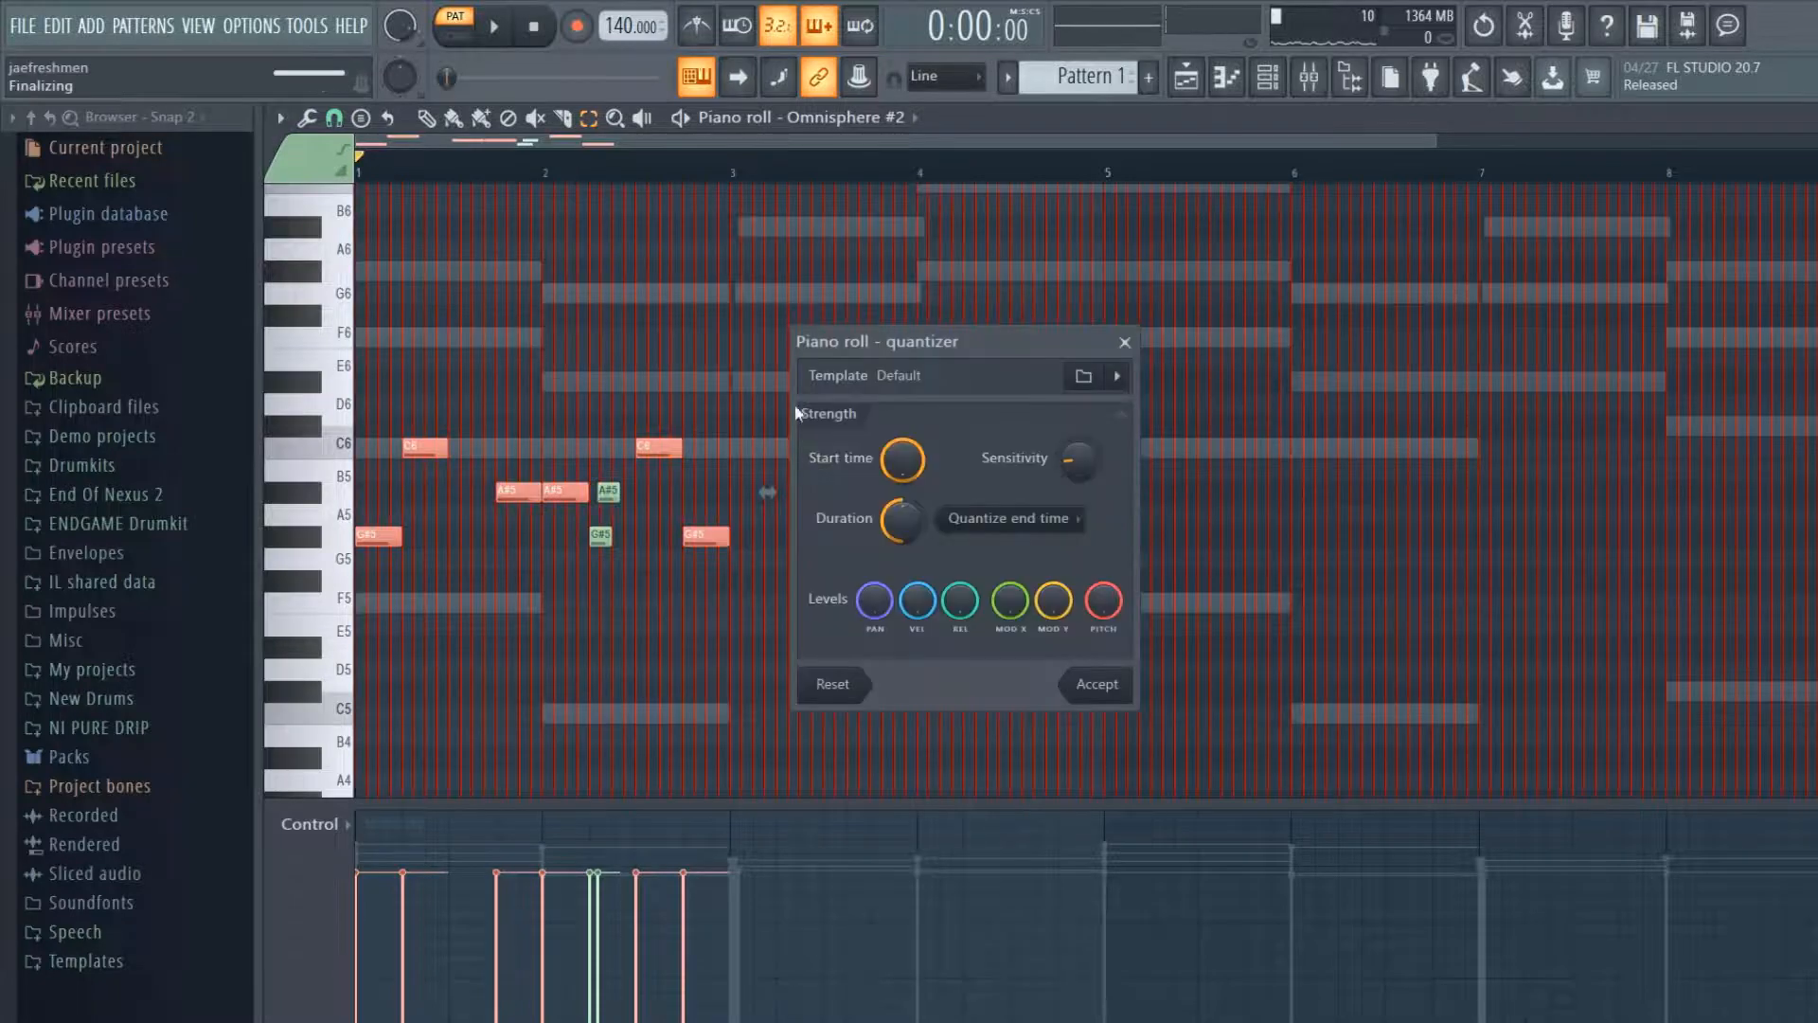
click(1098, 685)
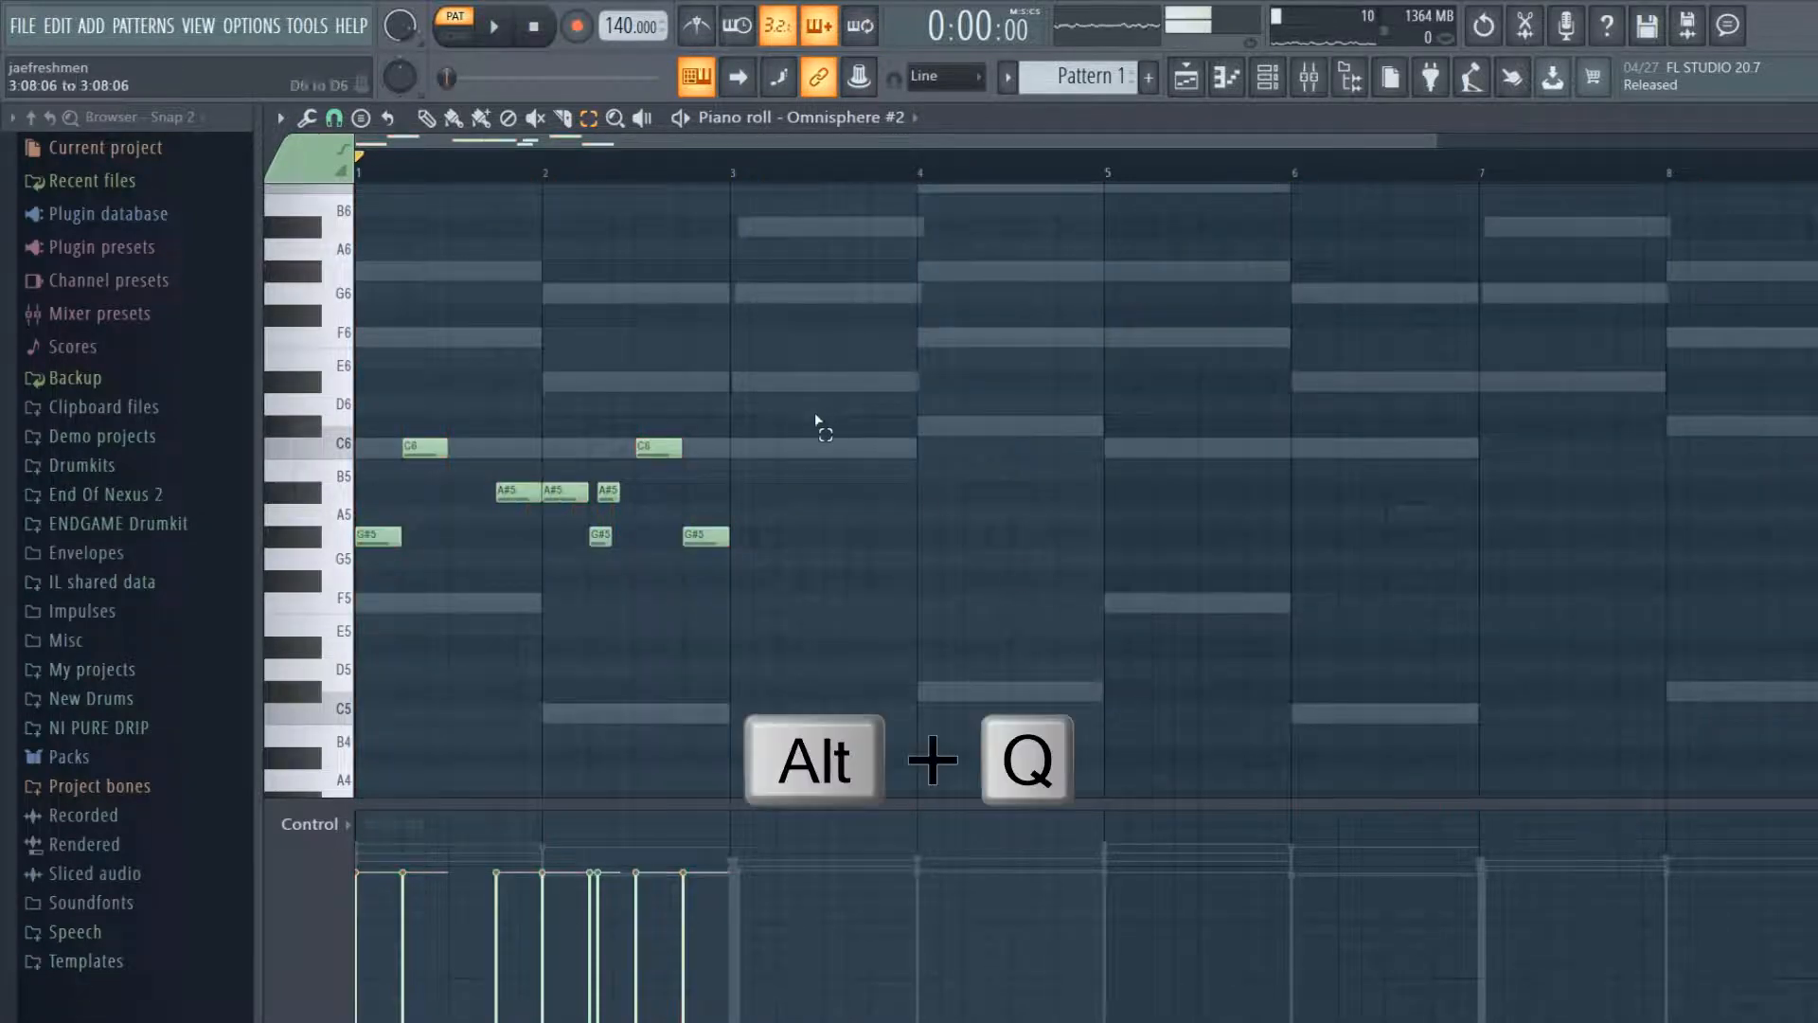
key(space)
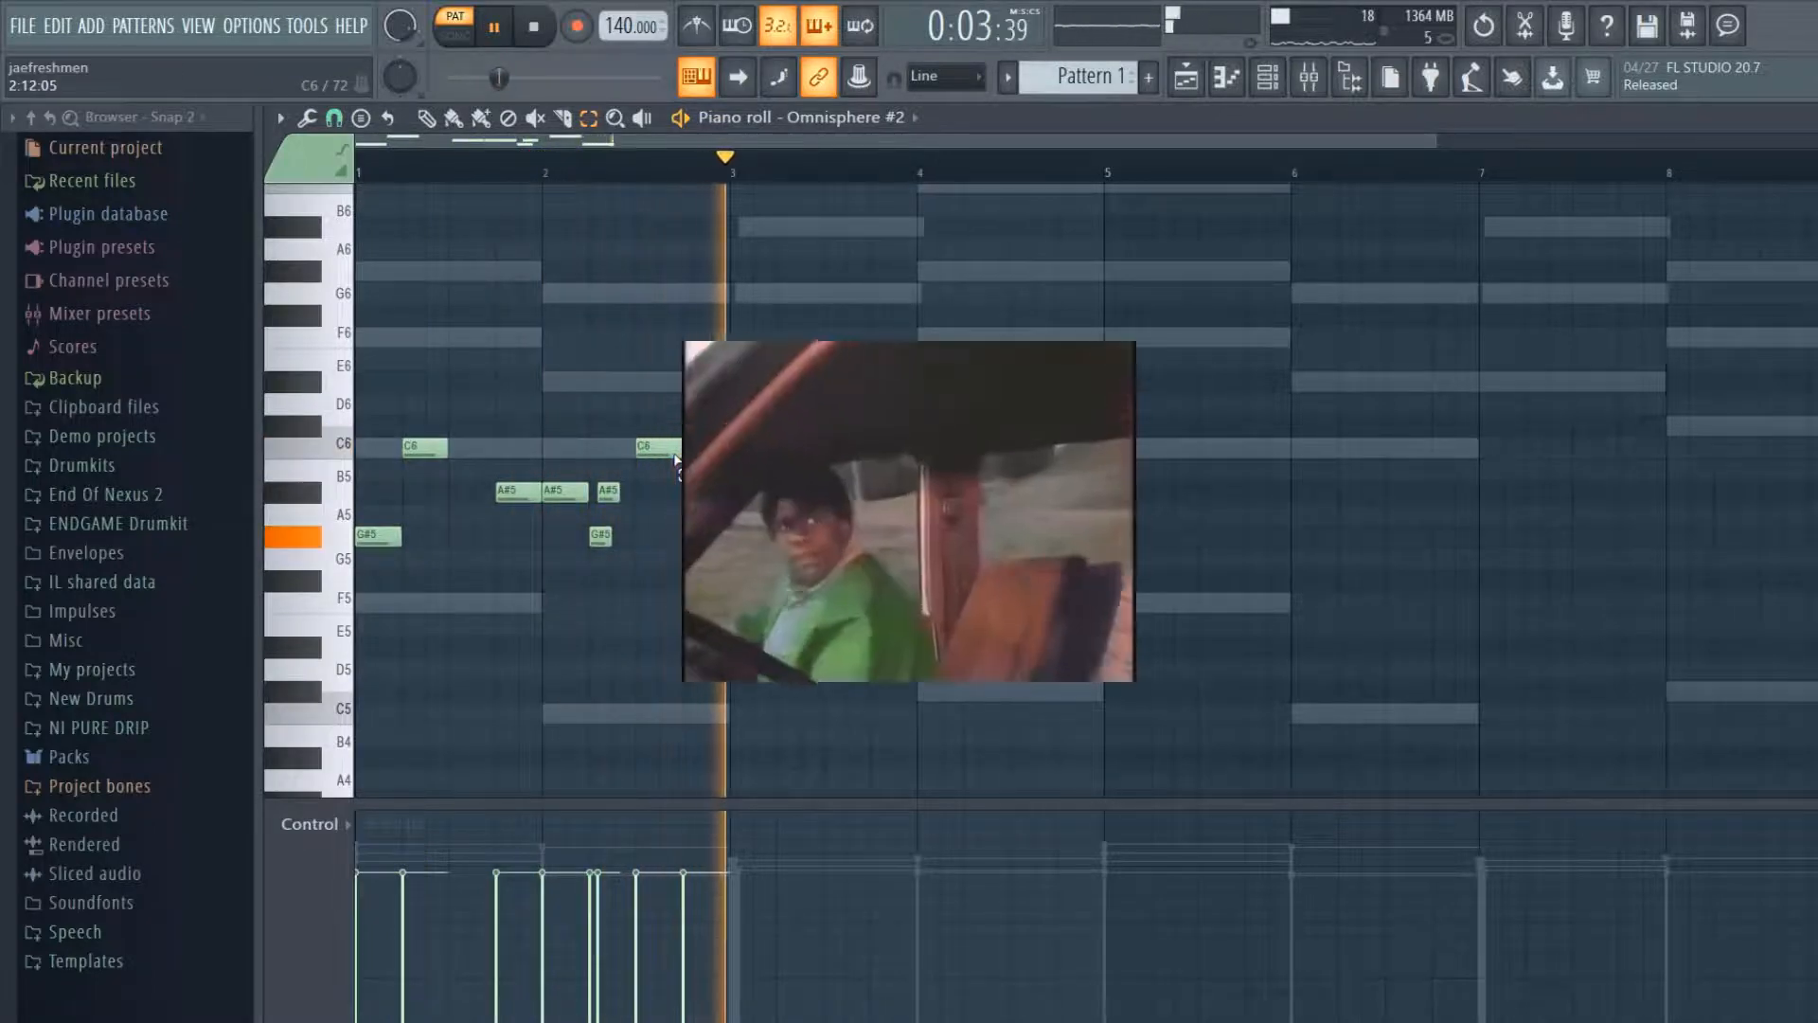
key(space)
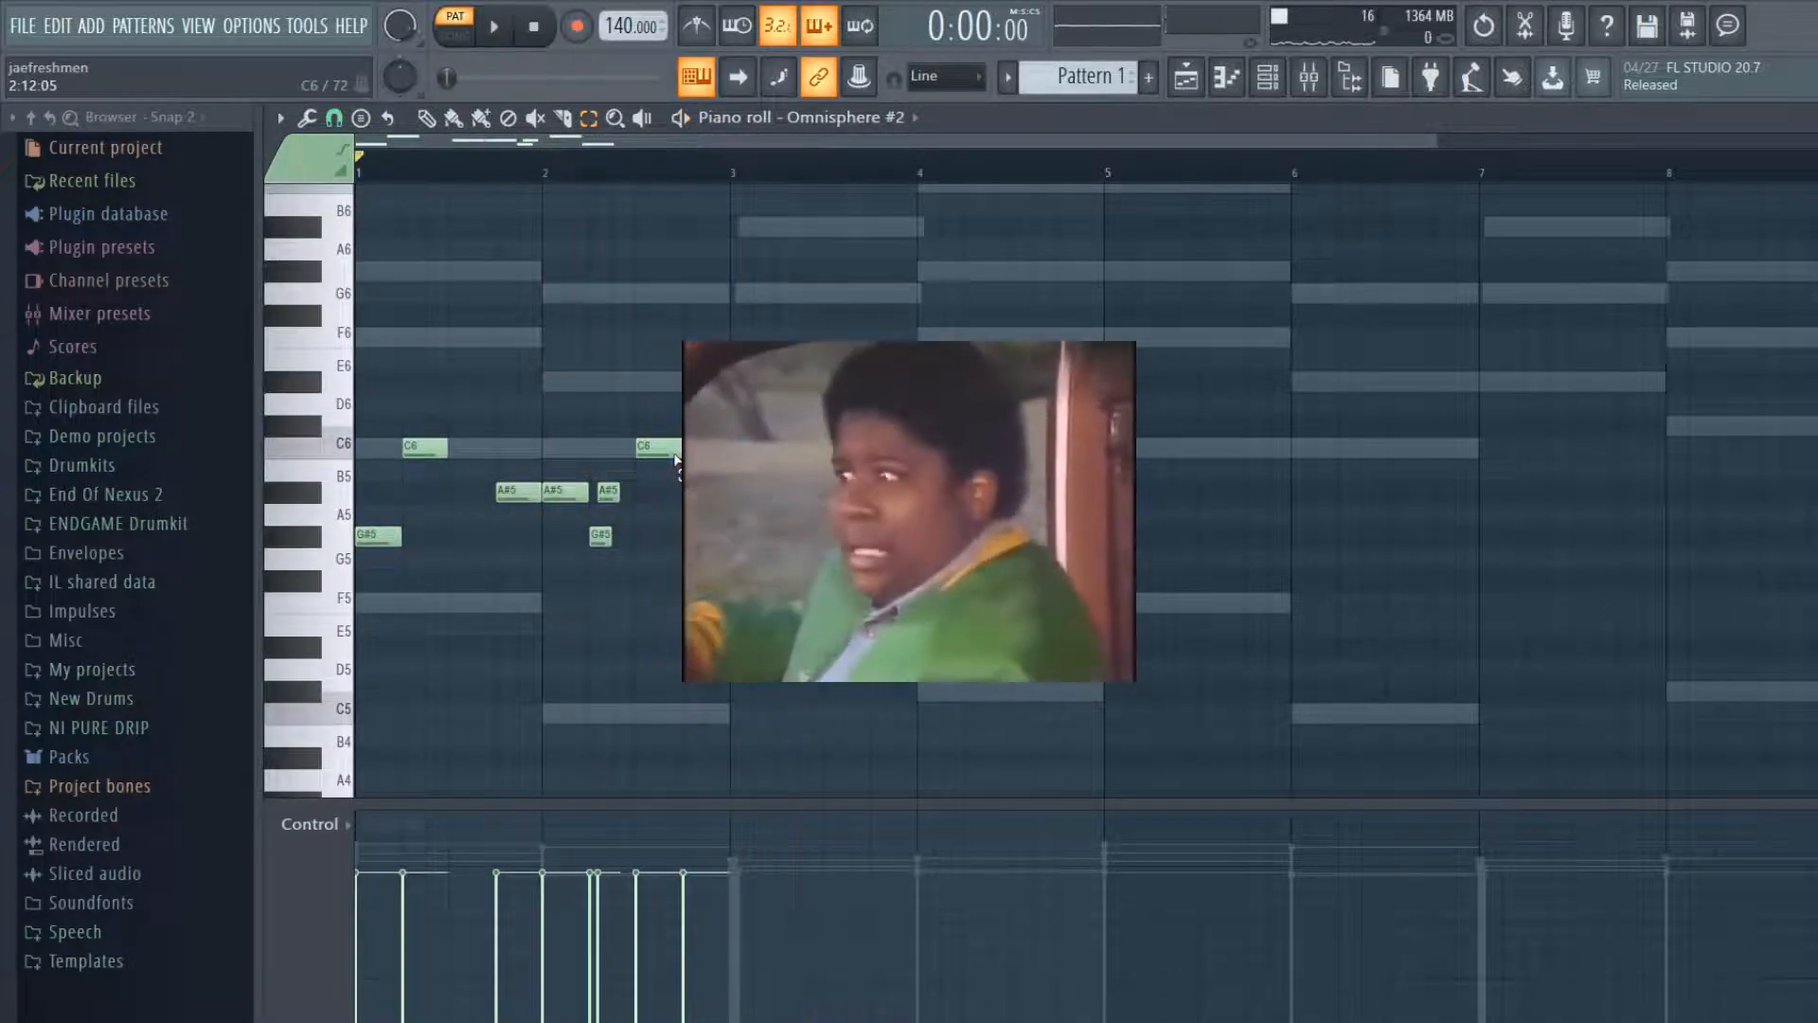
key(ctrl+b)
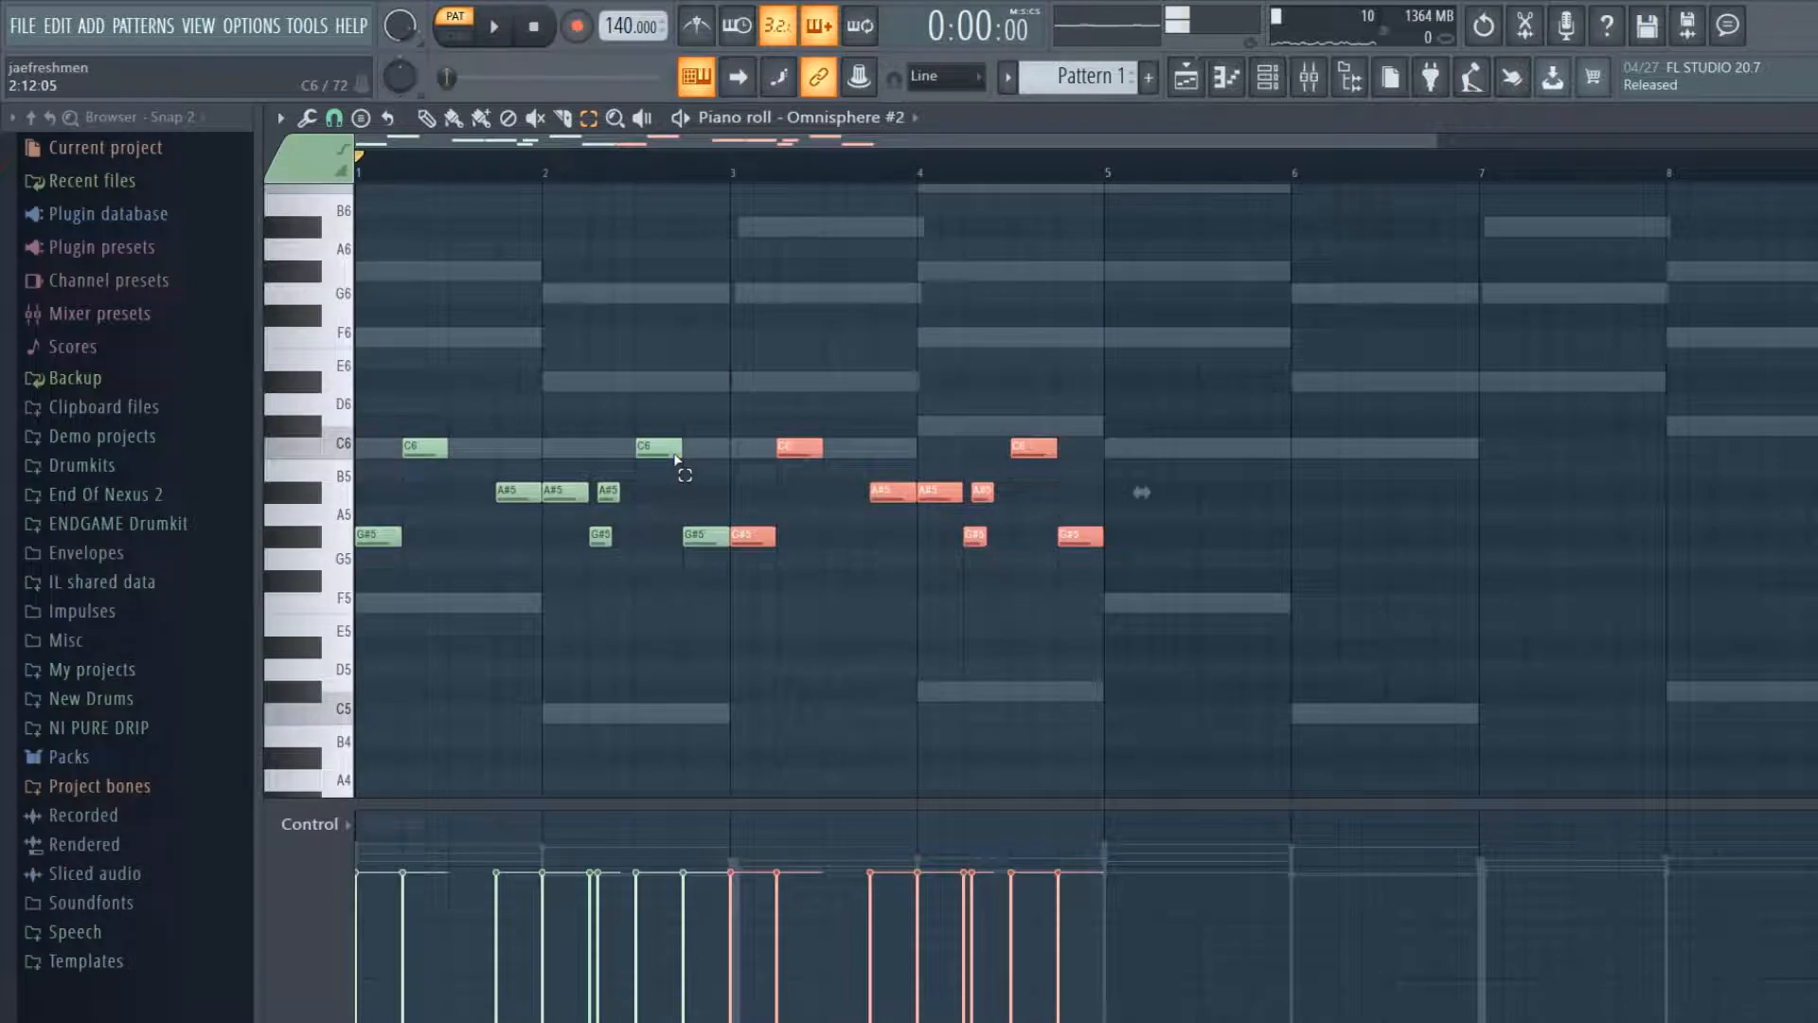
key(ctrl+d)
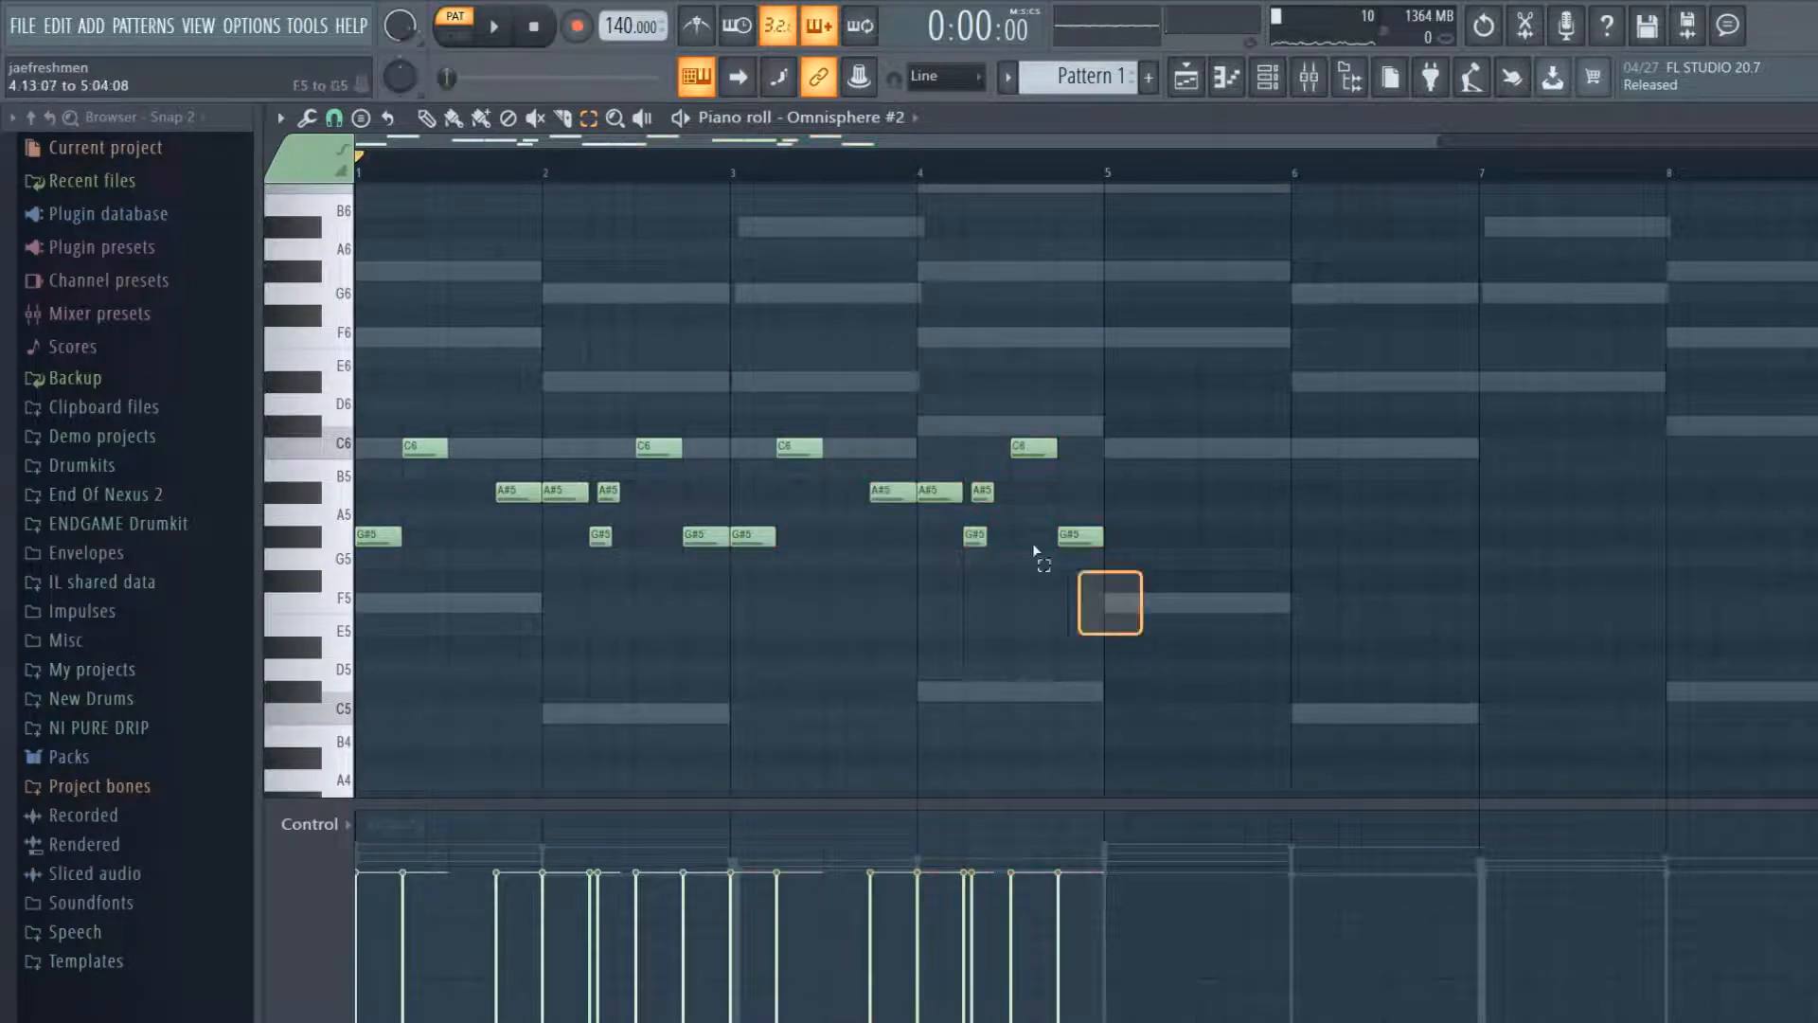
drag(1035, 551, 747, 369)
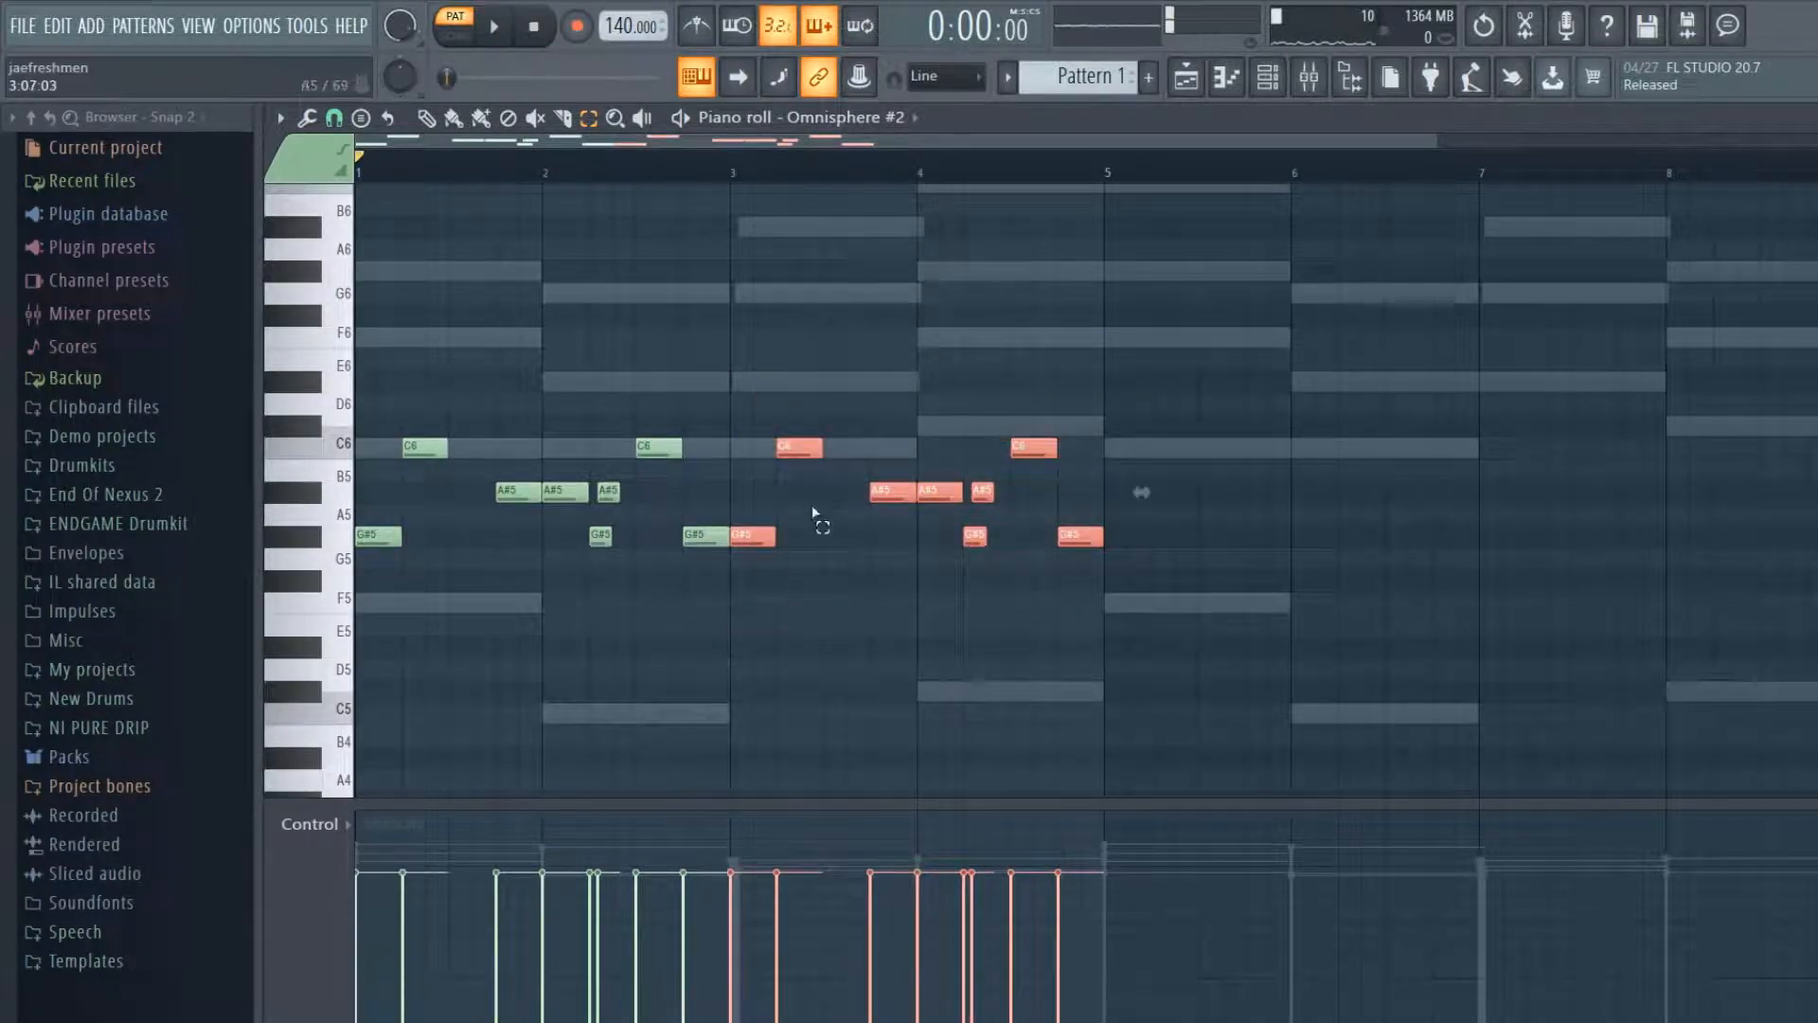
drag(1252, 642, 778, 438)
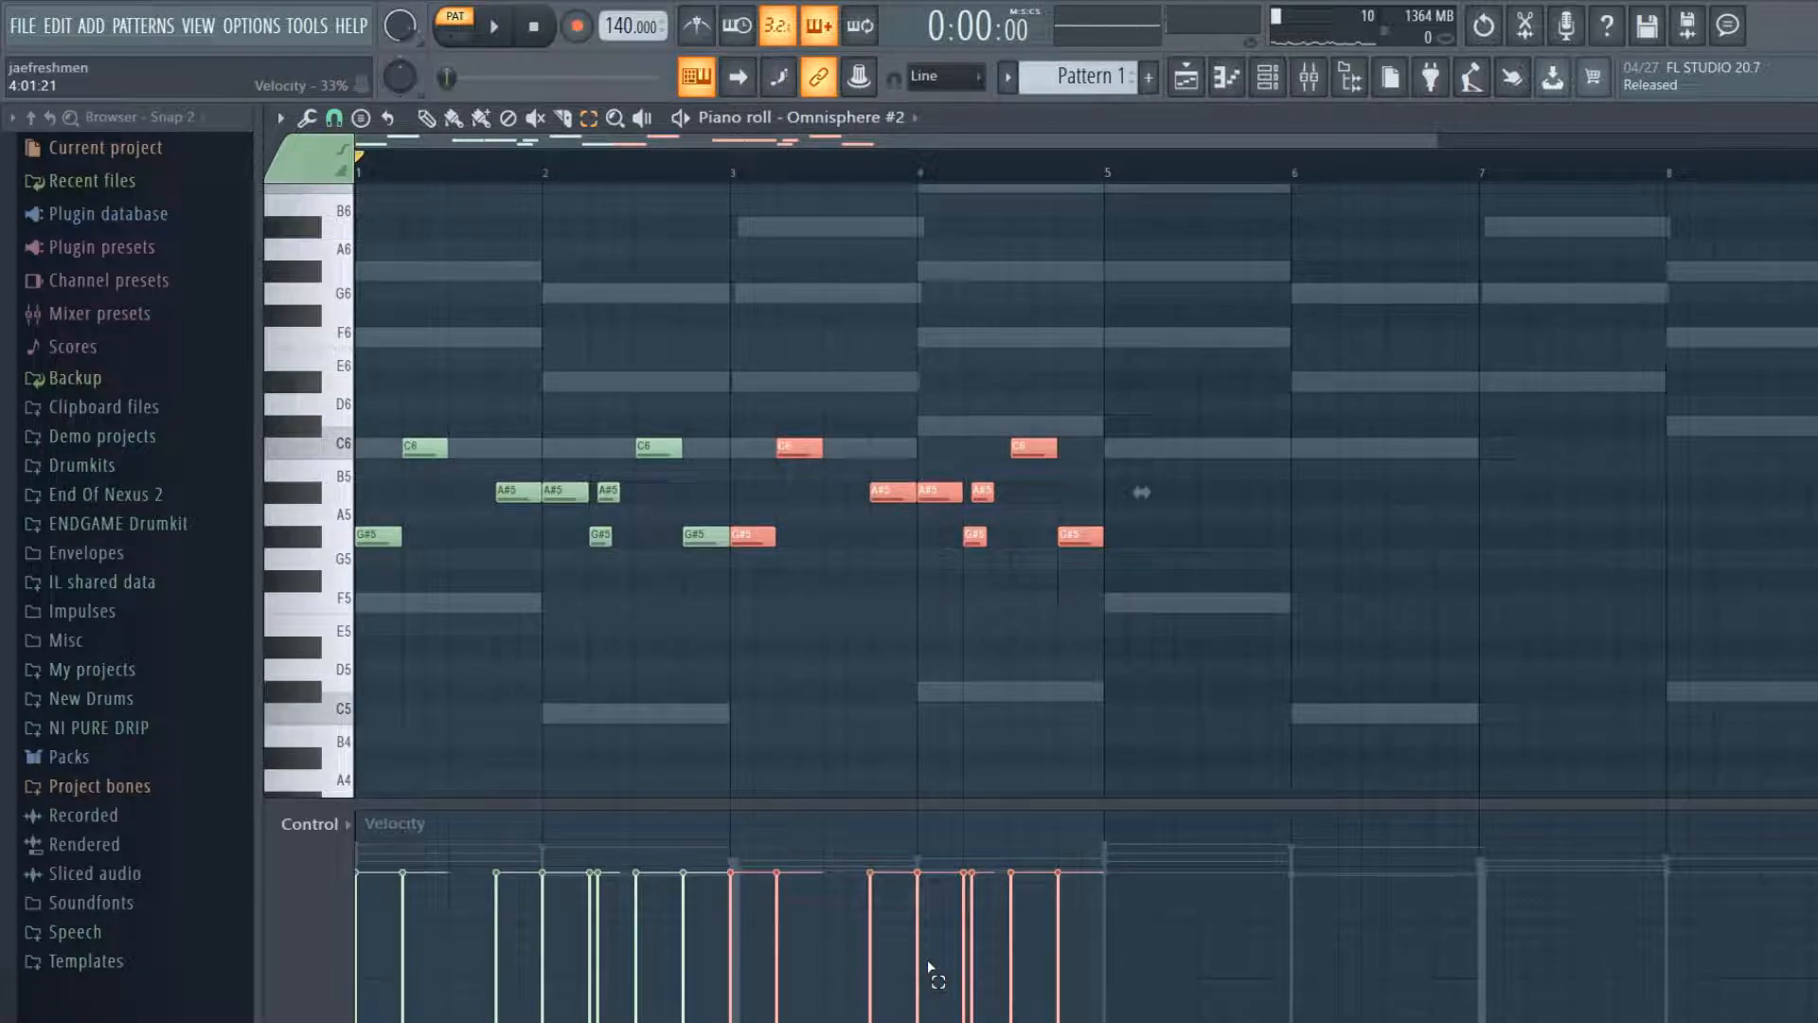
key(Delete)
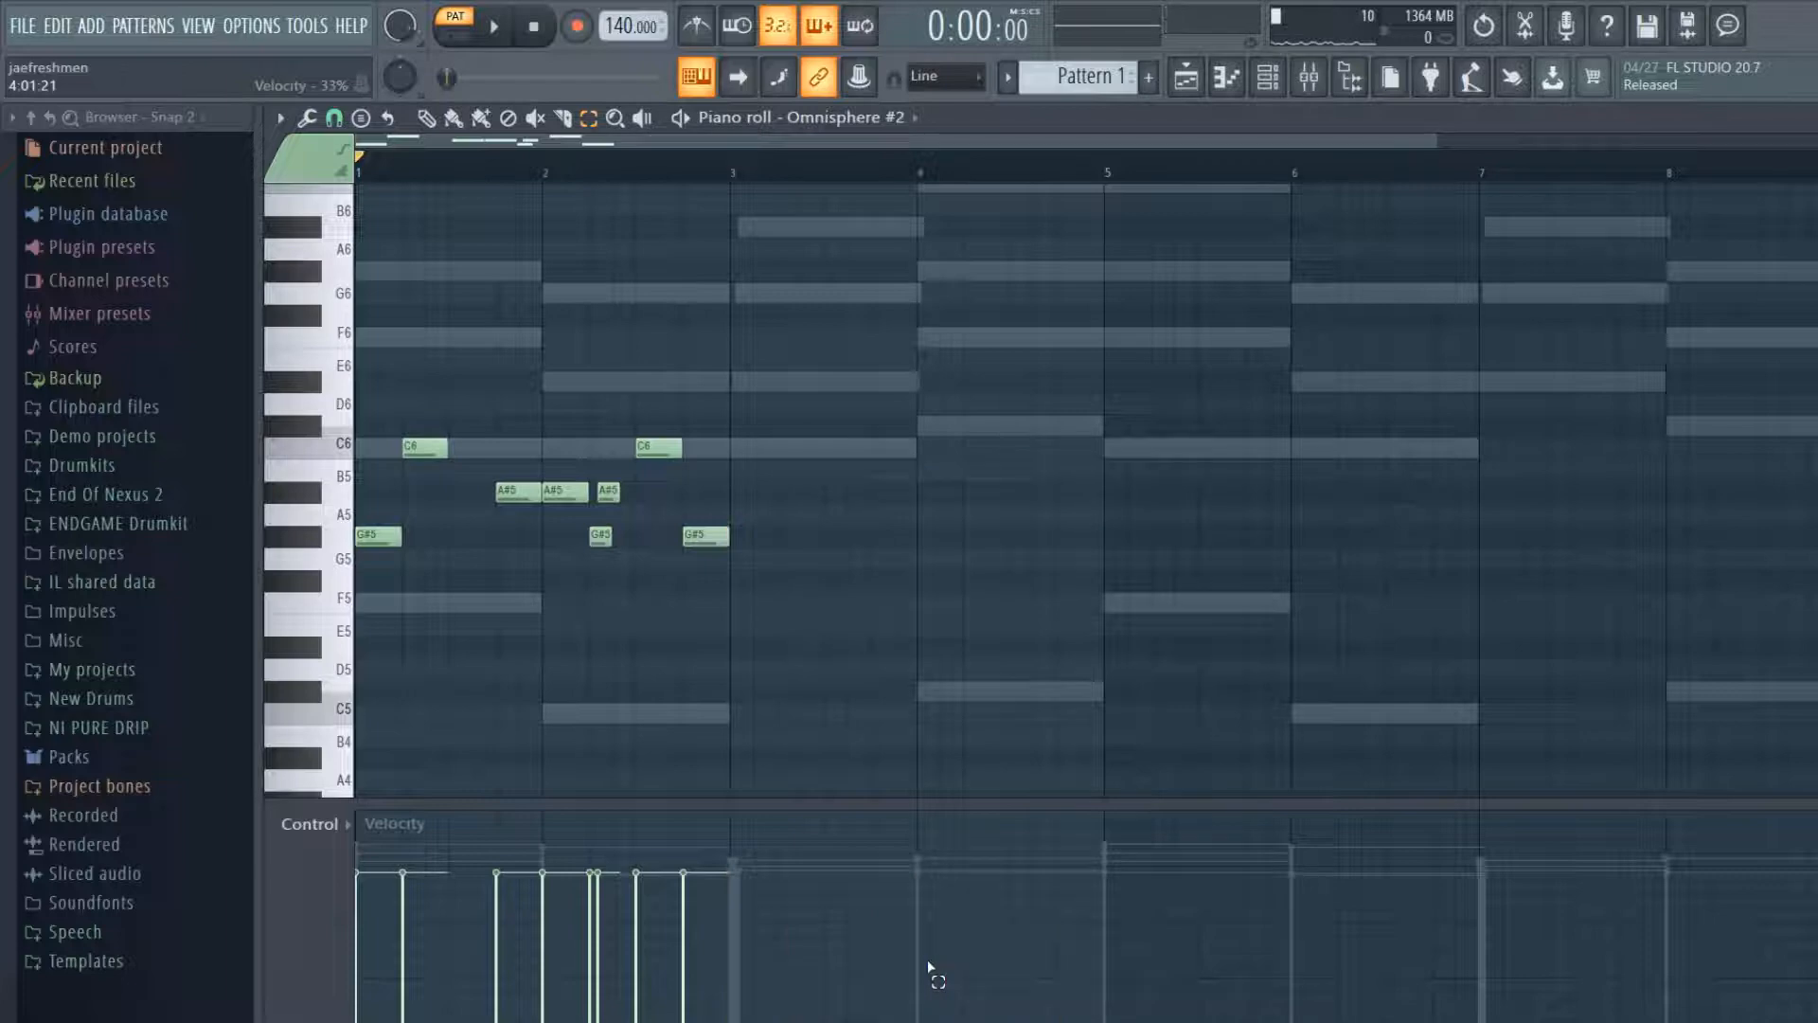
- Duplicate the two-bar melody three times in a row so it fills all eight bars
key(ctrl+b)
key(ctrl+b)
key(ctrl+b)
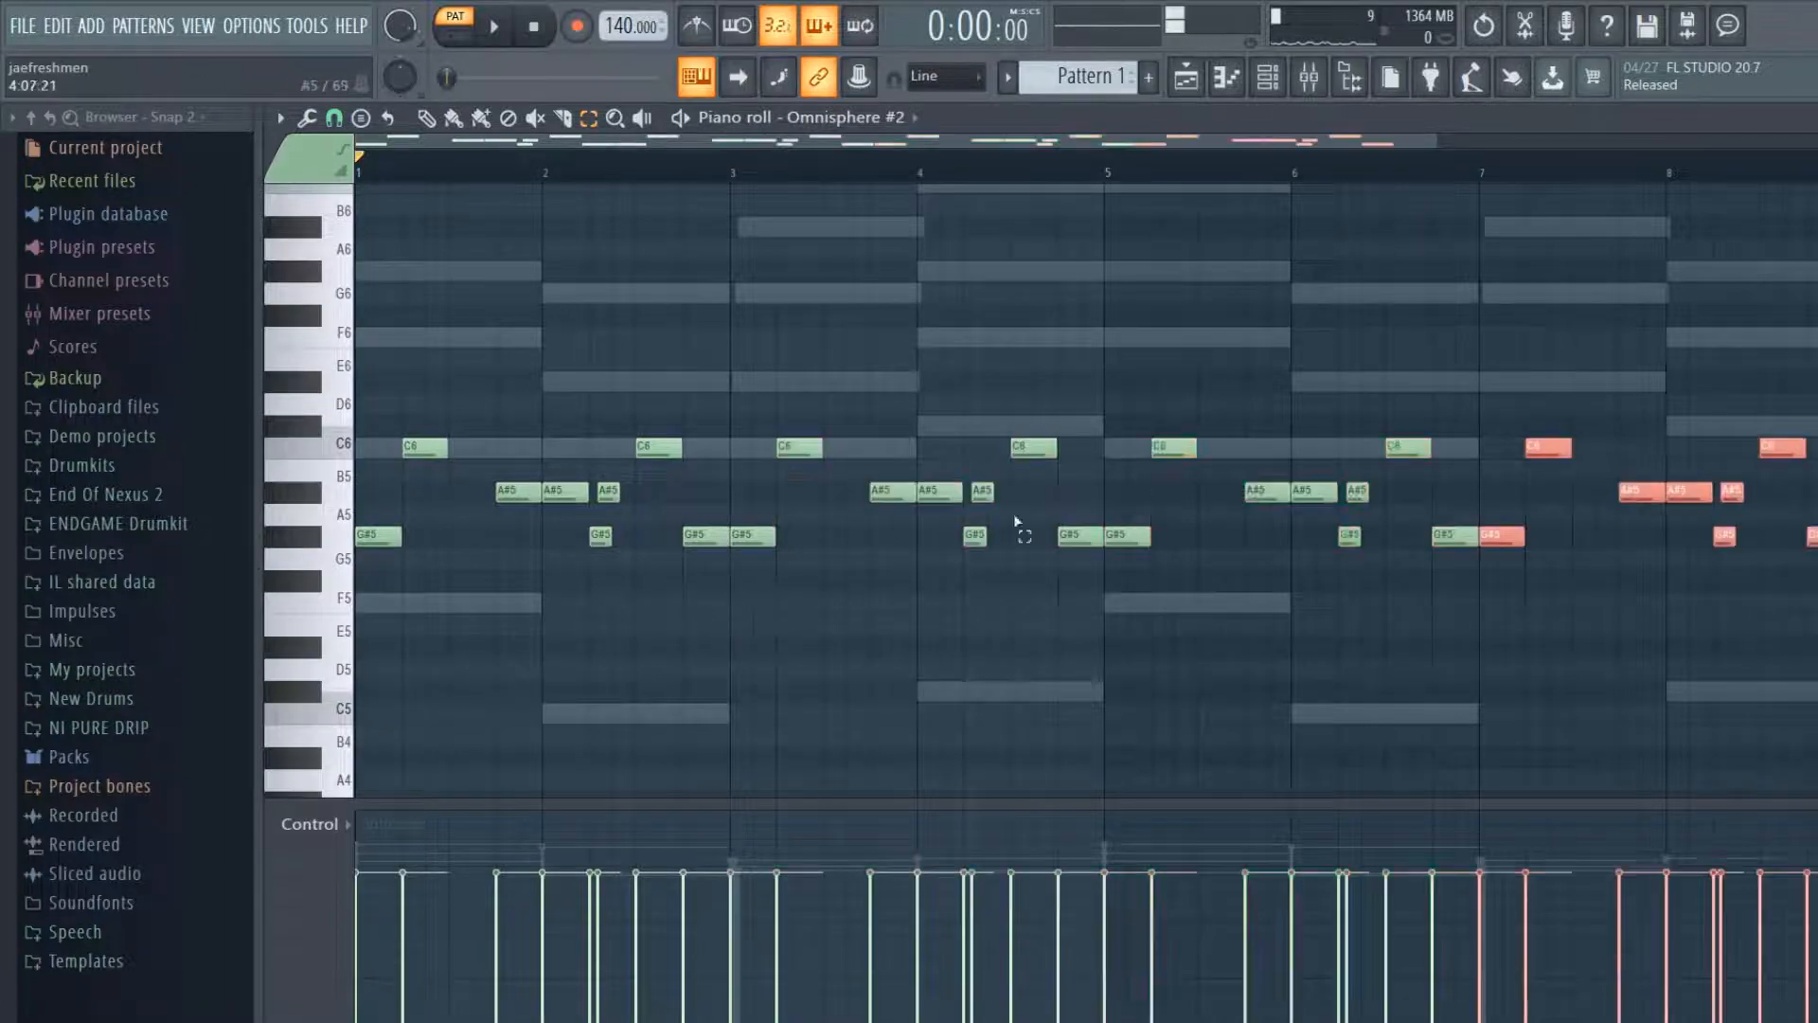
key(ctrl+d)
- Randomize the velocities of all melody notes while the pattern plays, and stop playback
key(space)
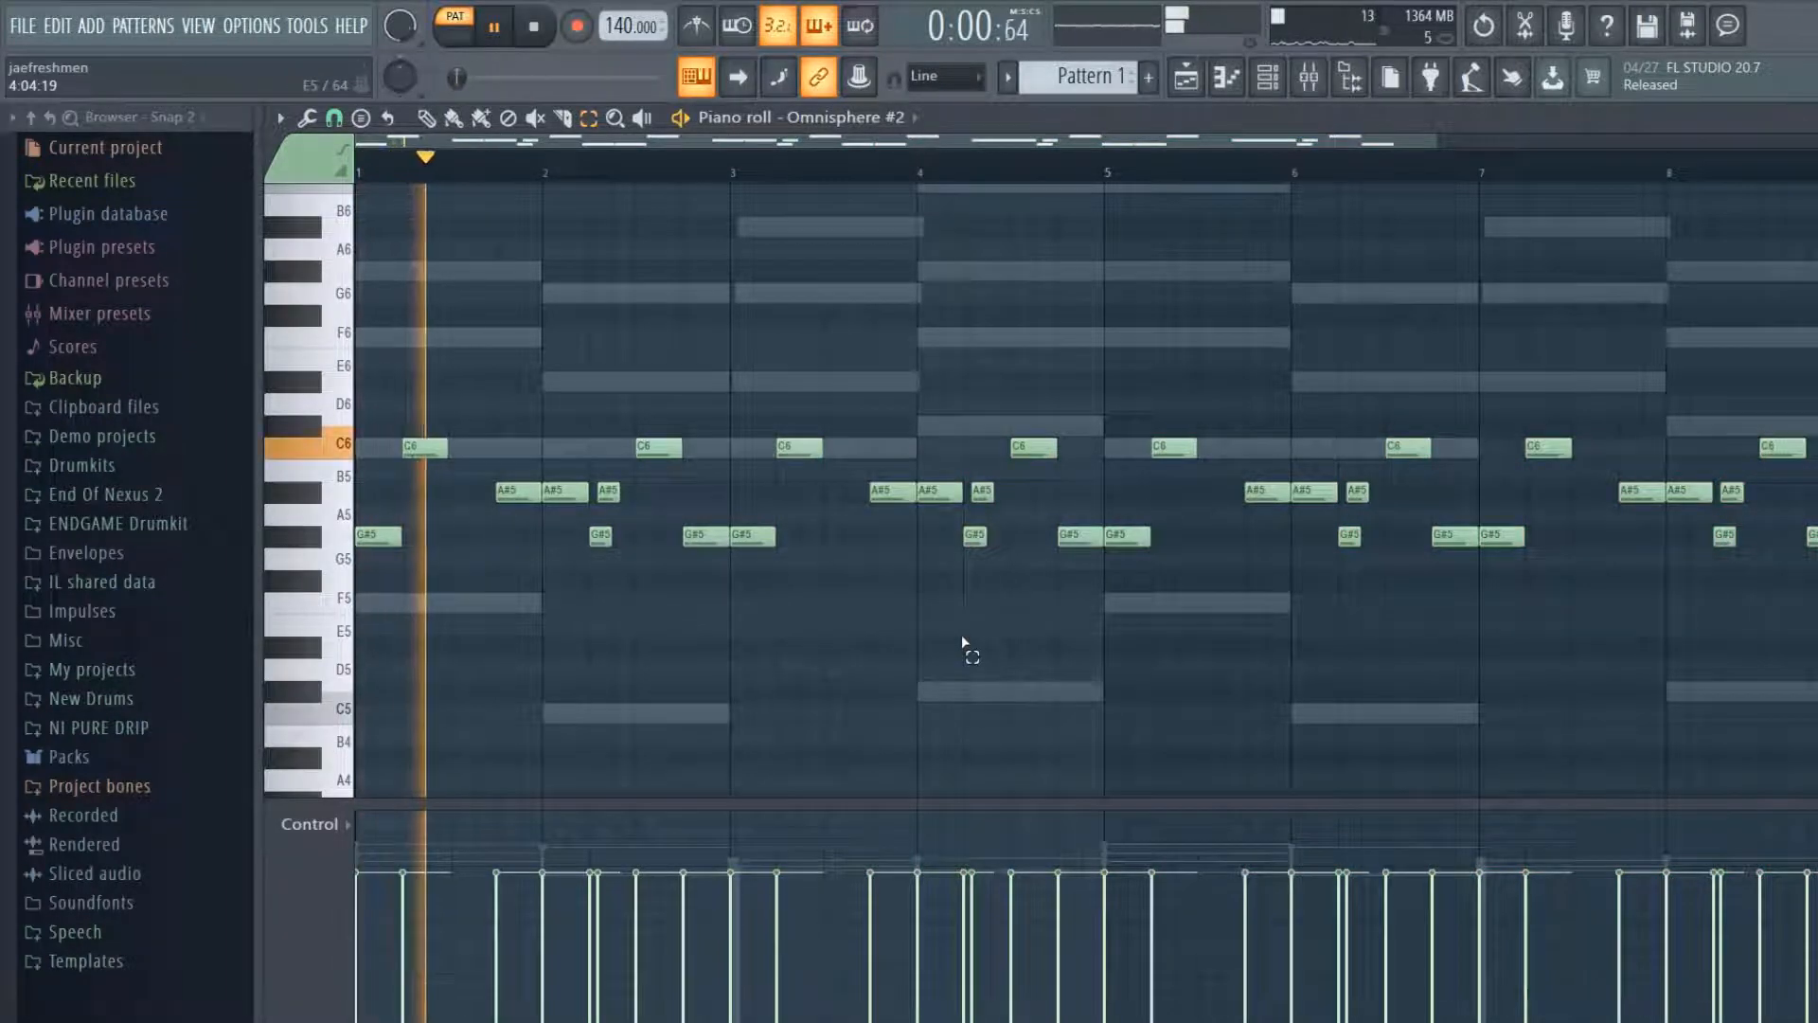
key(alt+r)
click(1125, 771)
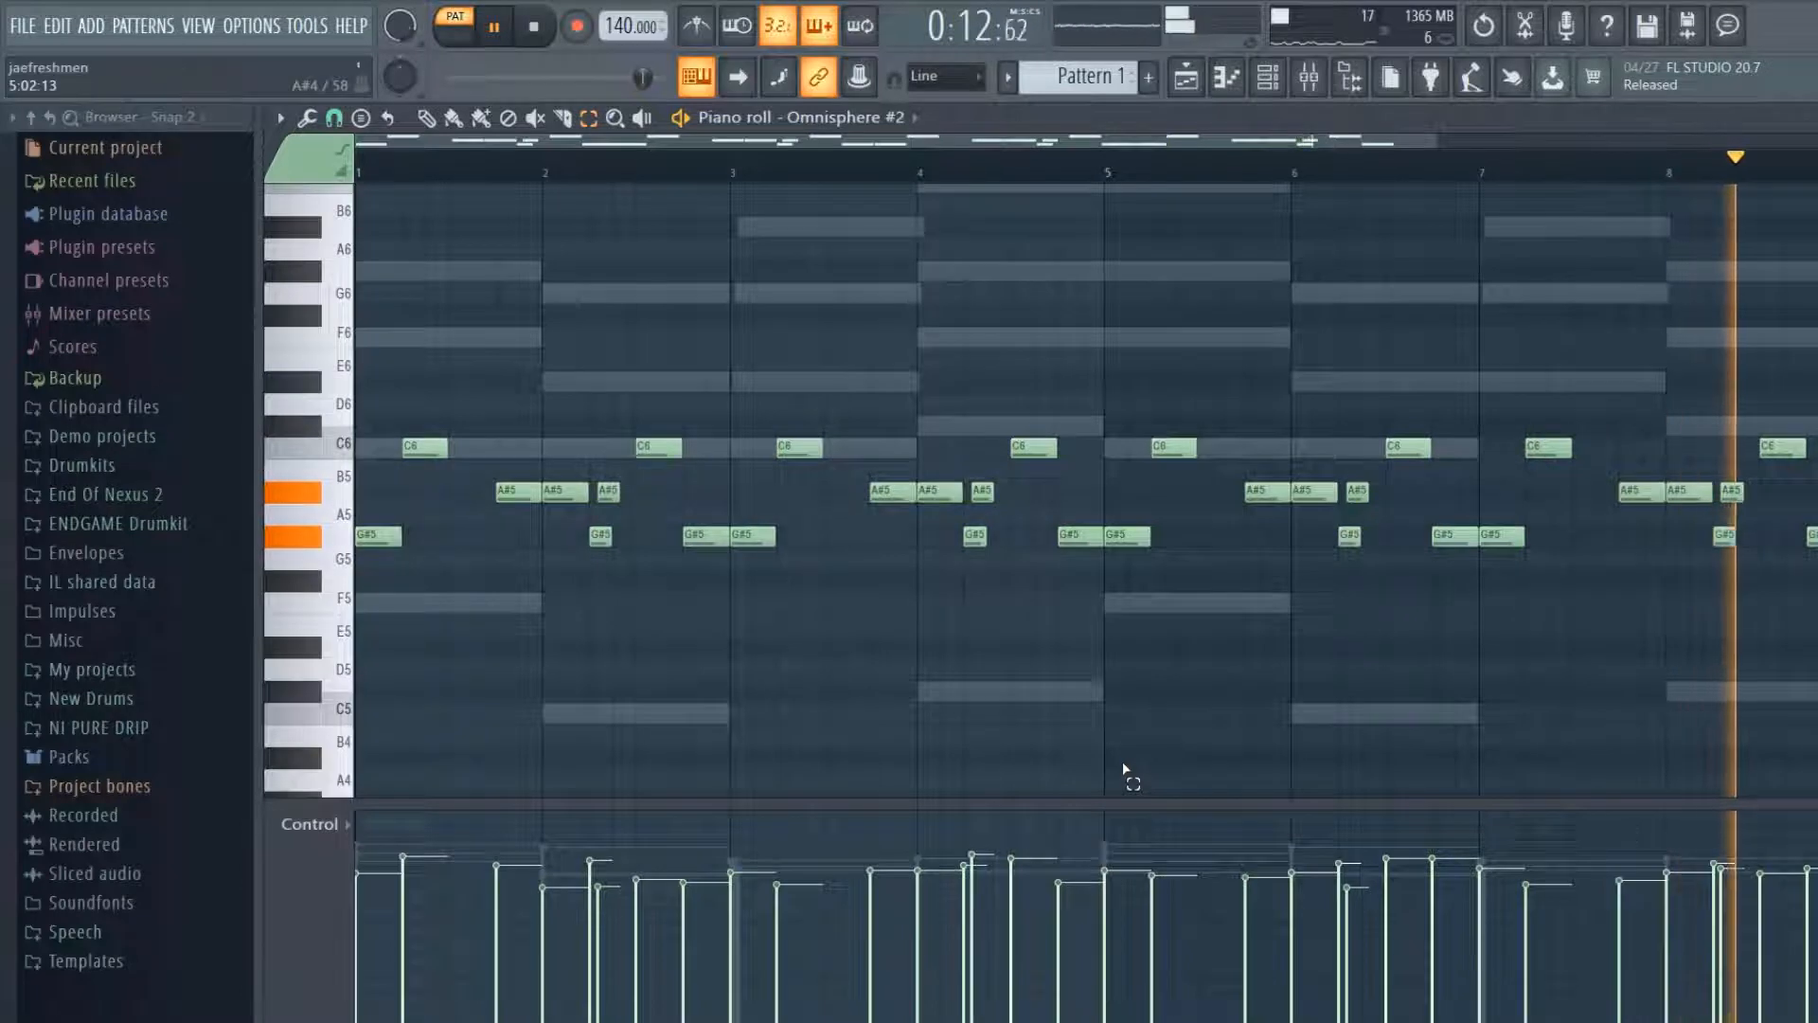
key(space)
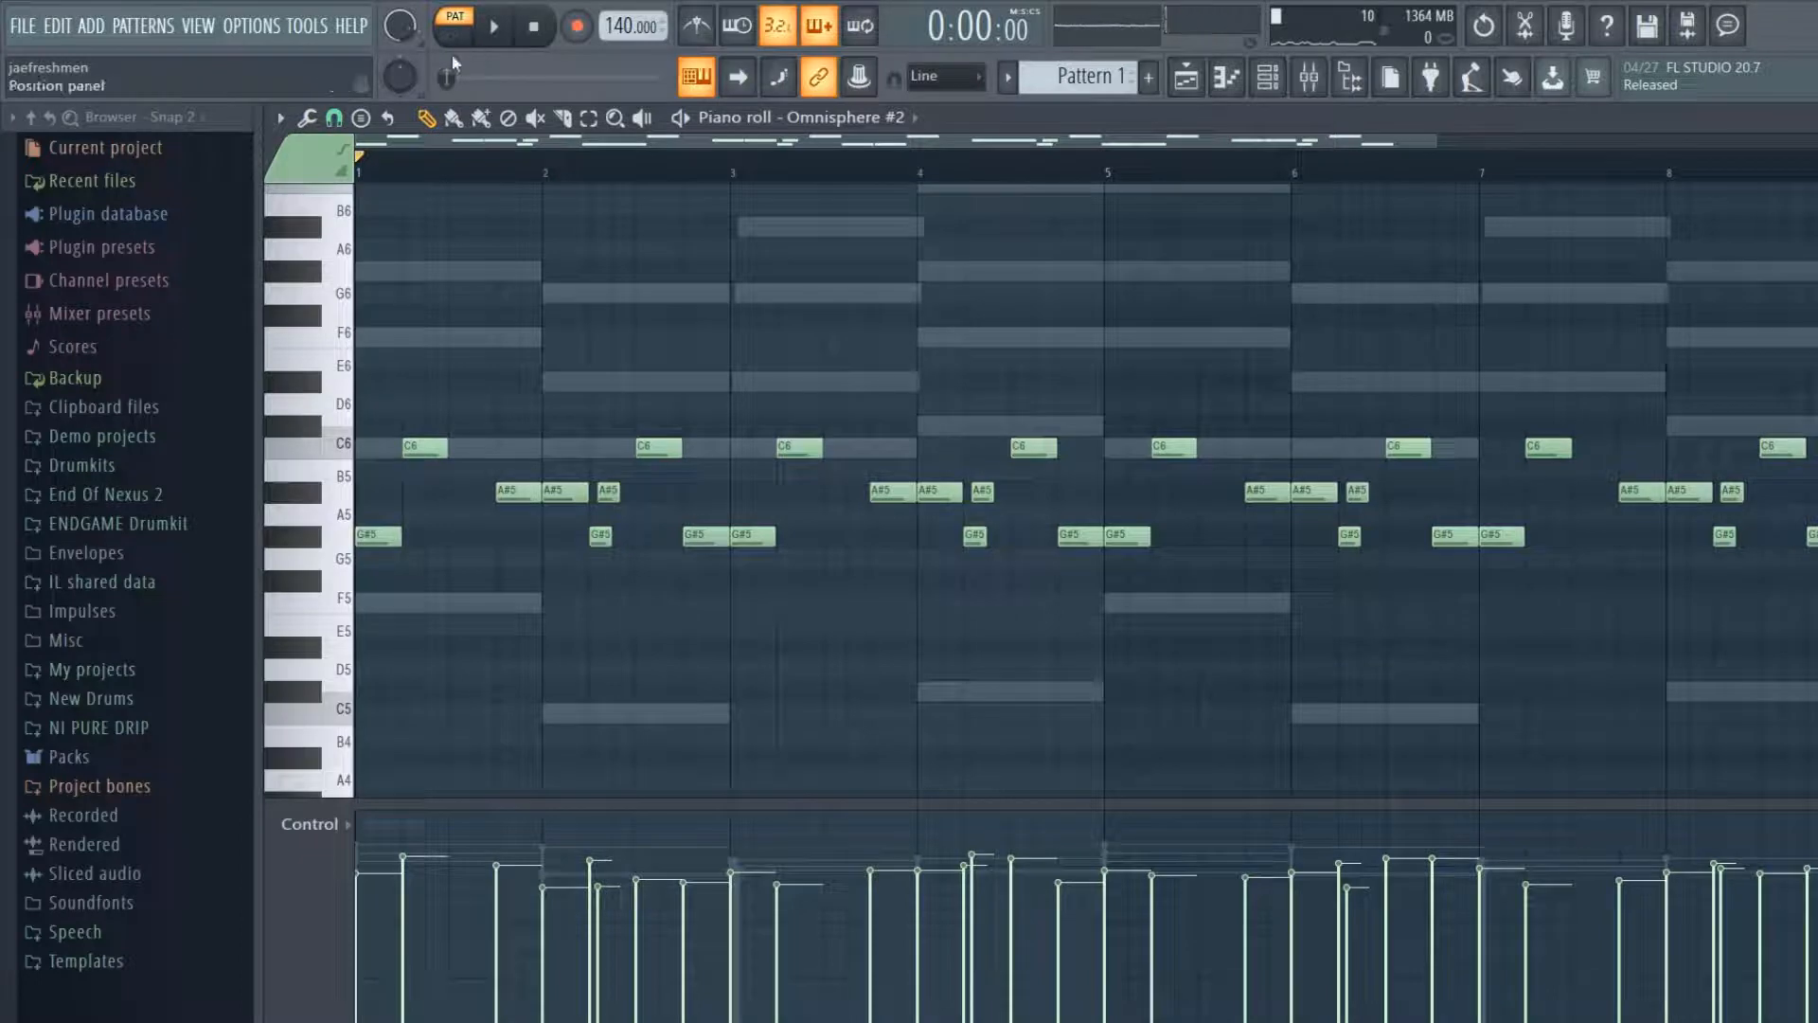
- Raise the first melody note of bar 3 and of bar 7 to D#6 during playback
key(space)
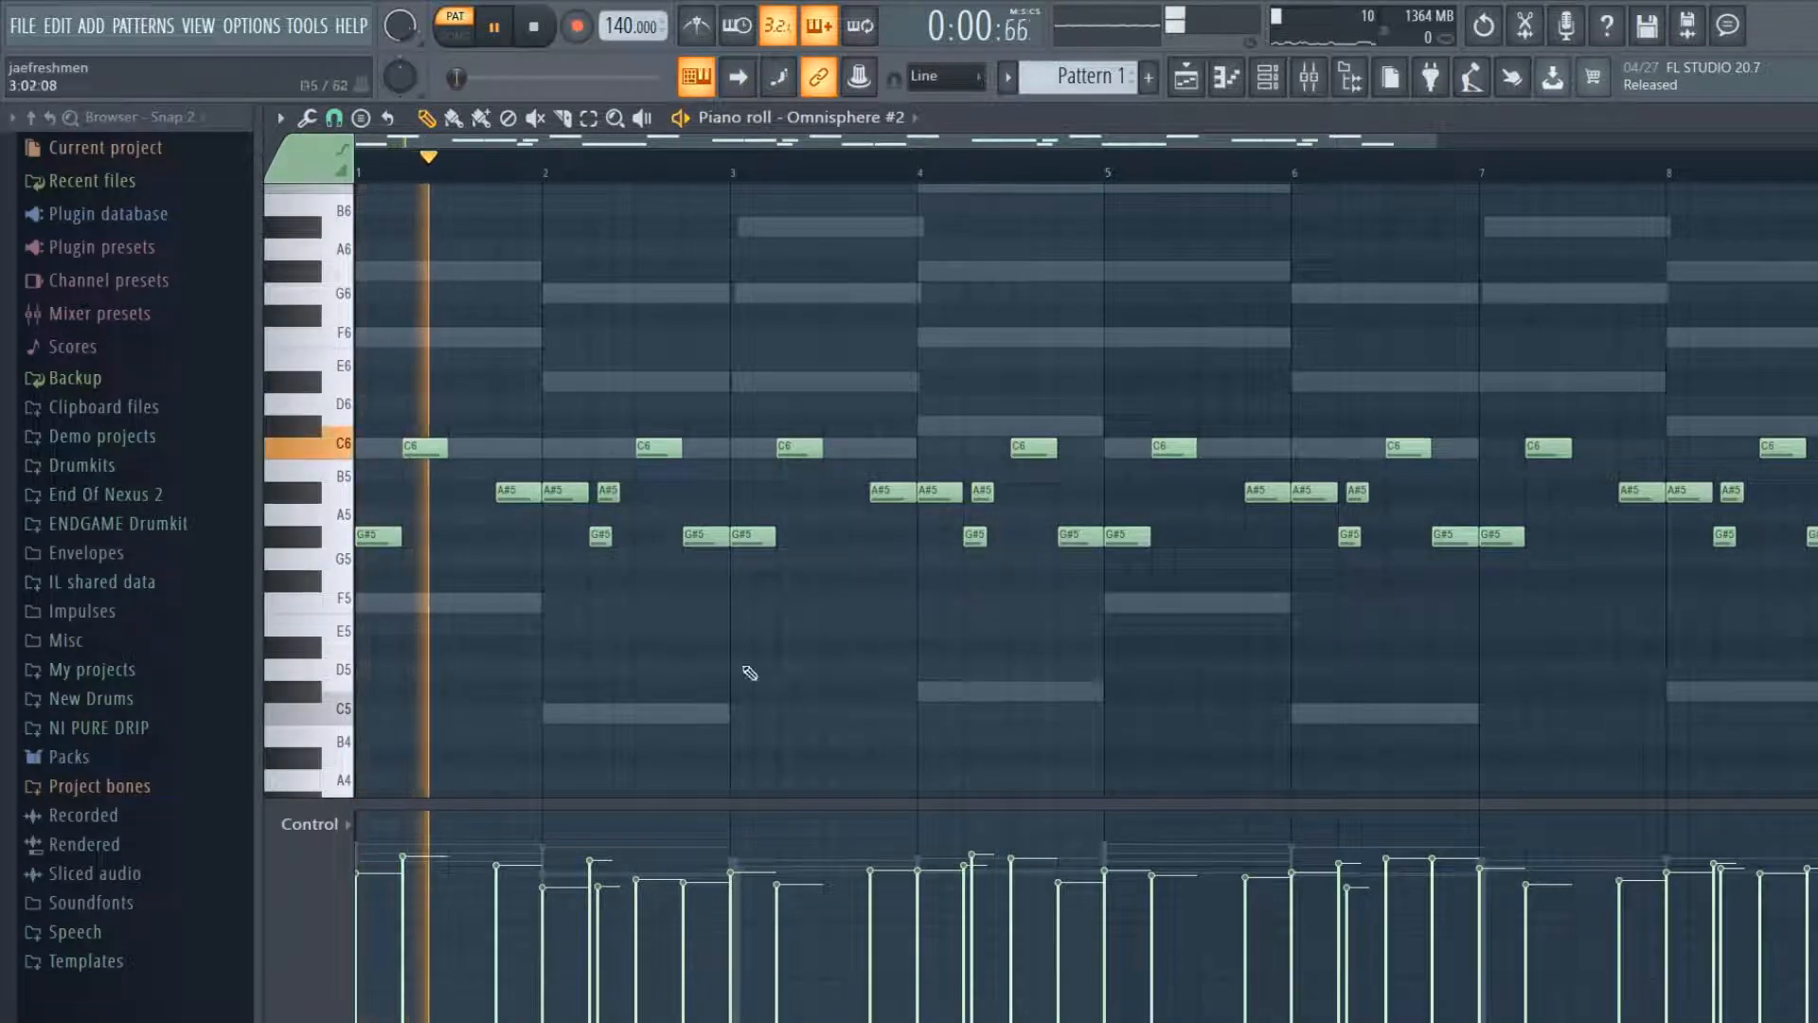
drag(753, 536, 754, 371)
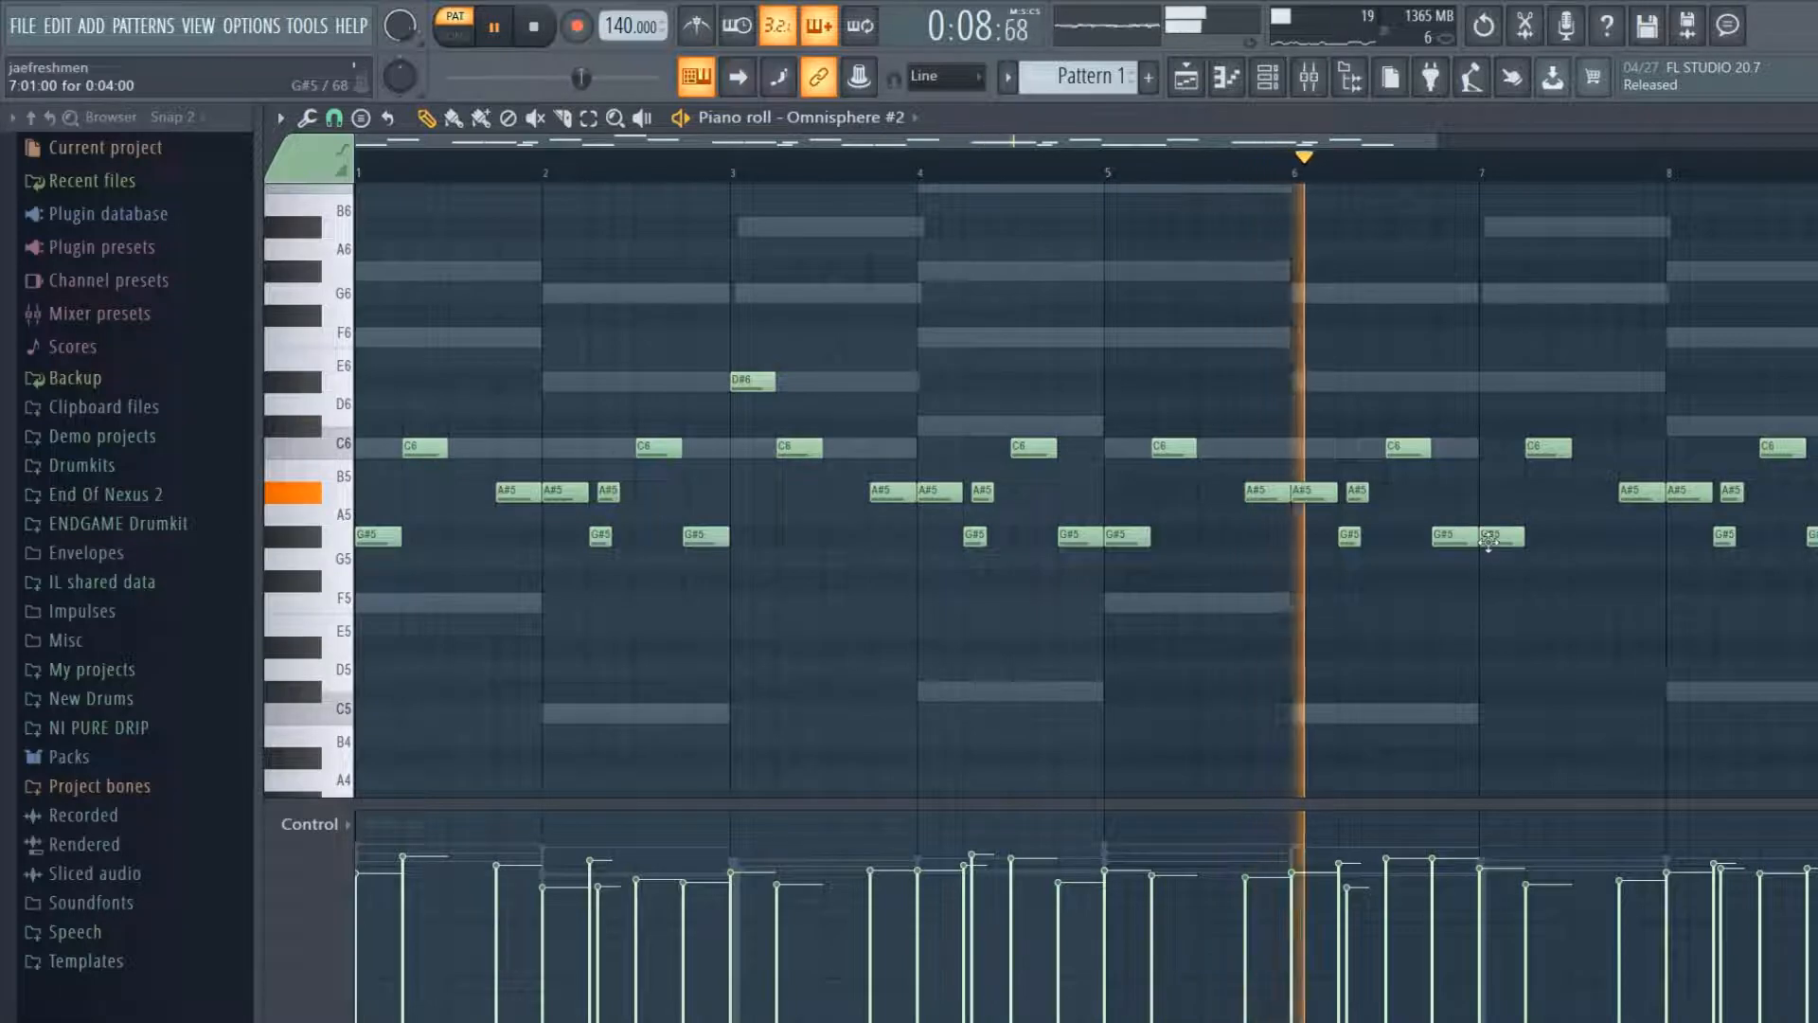
drag(1488, 538, 1502, 380)
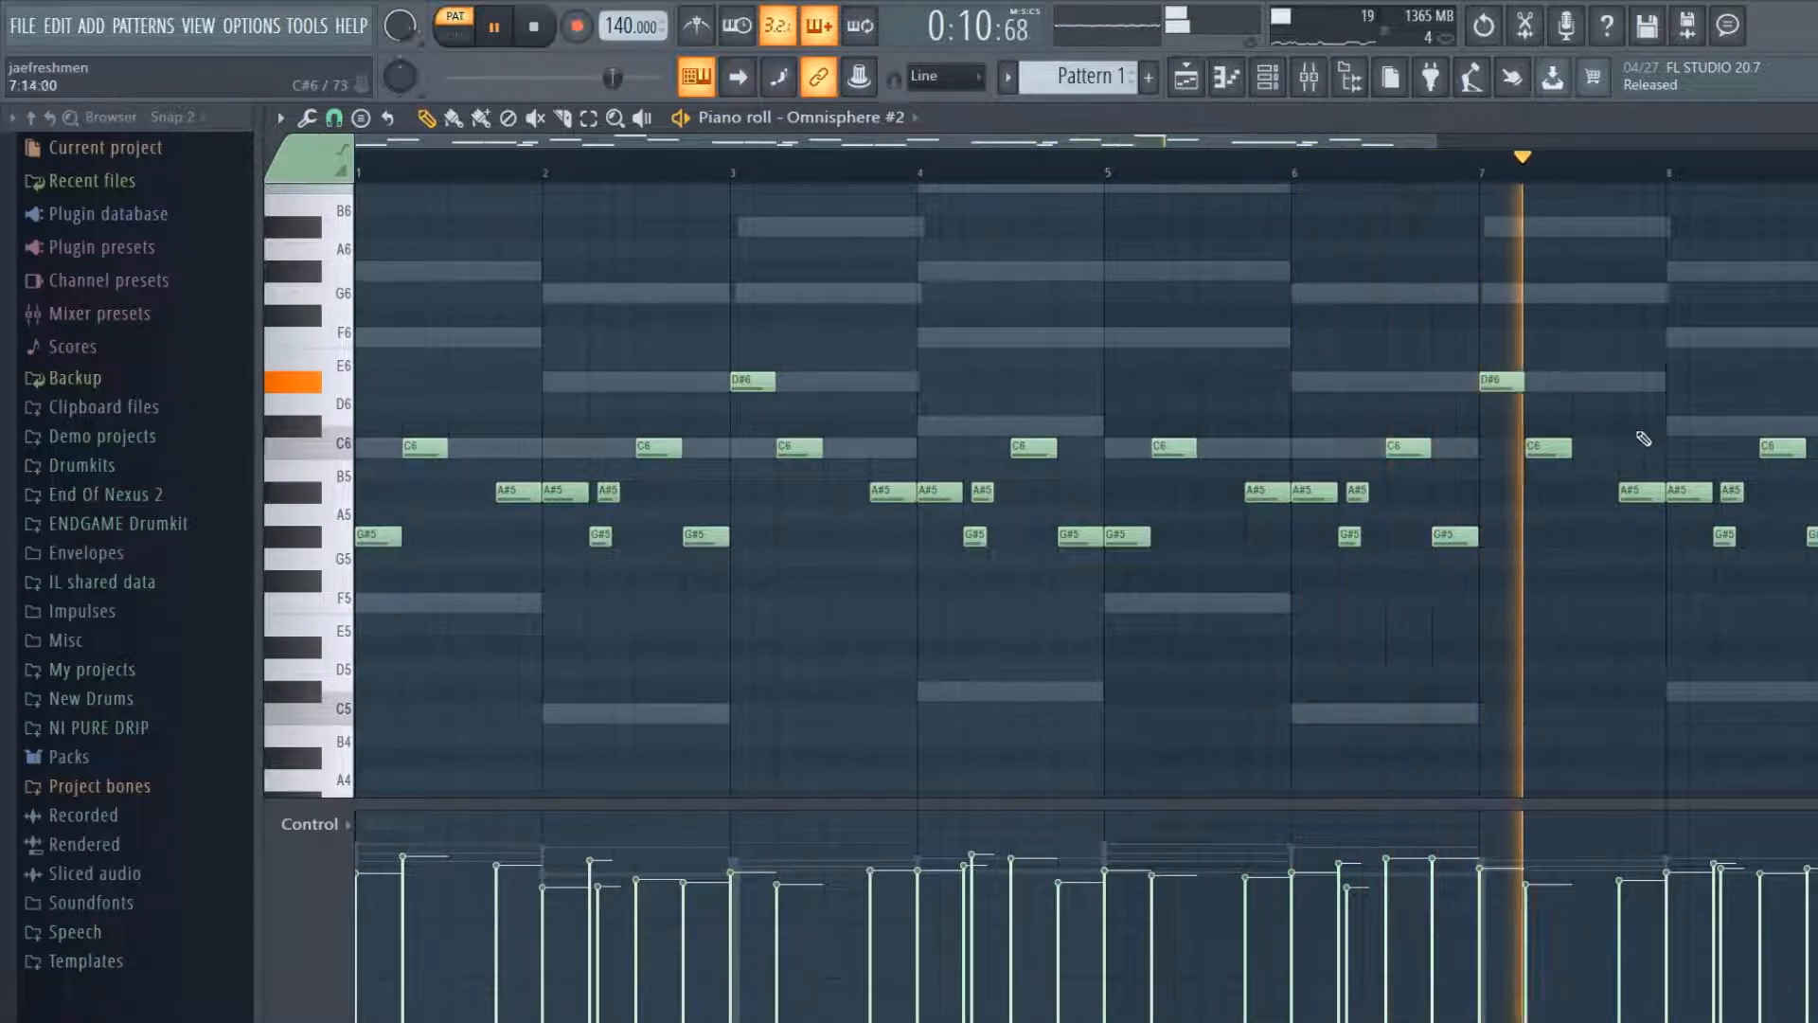
key(space)
- Add a one-beat A#5 on beat 3 of bar 7 and lower the note on beat 4 to G#5, auditioning from bar 7
click(1579, 491)
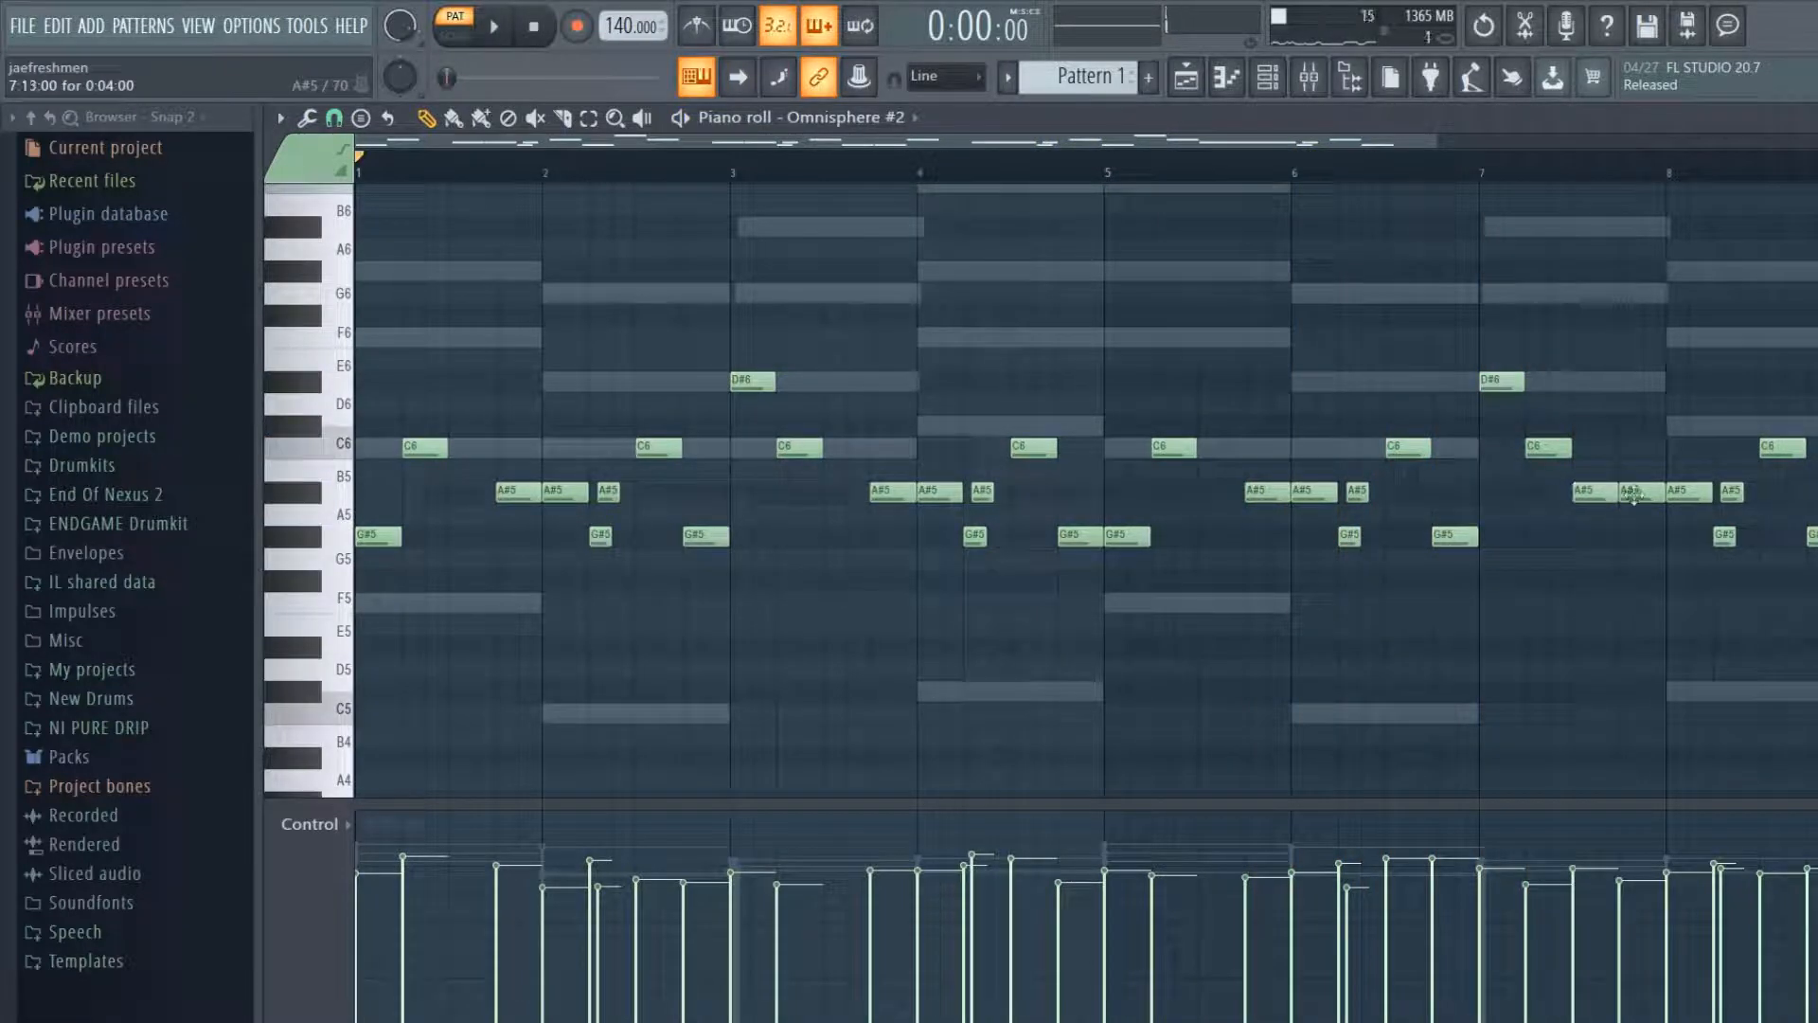
click(1485, 170)
key(space)
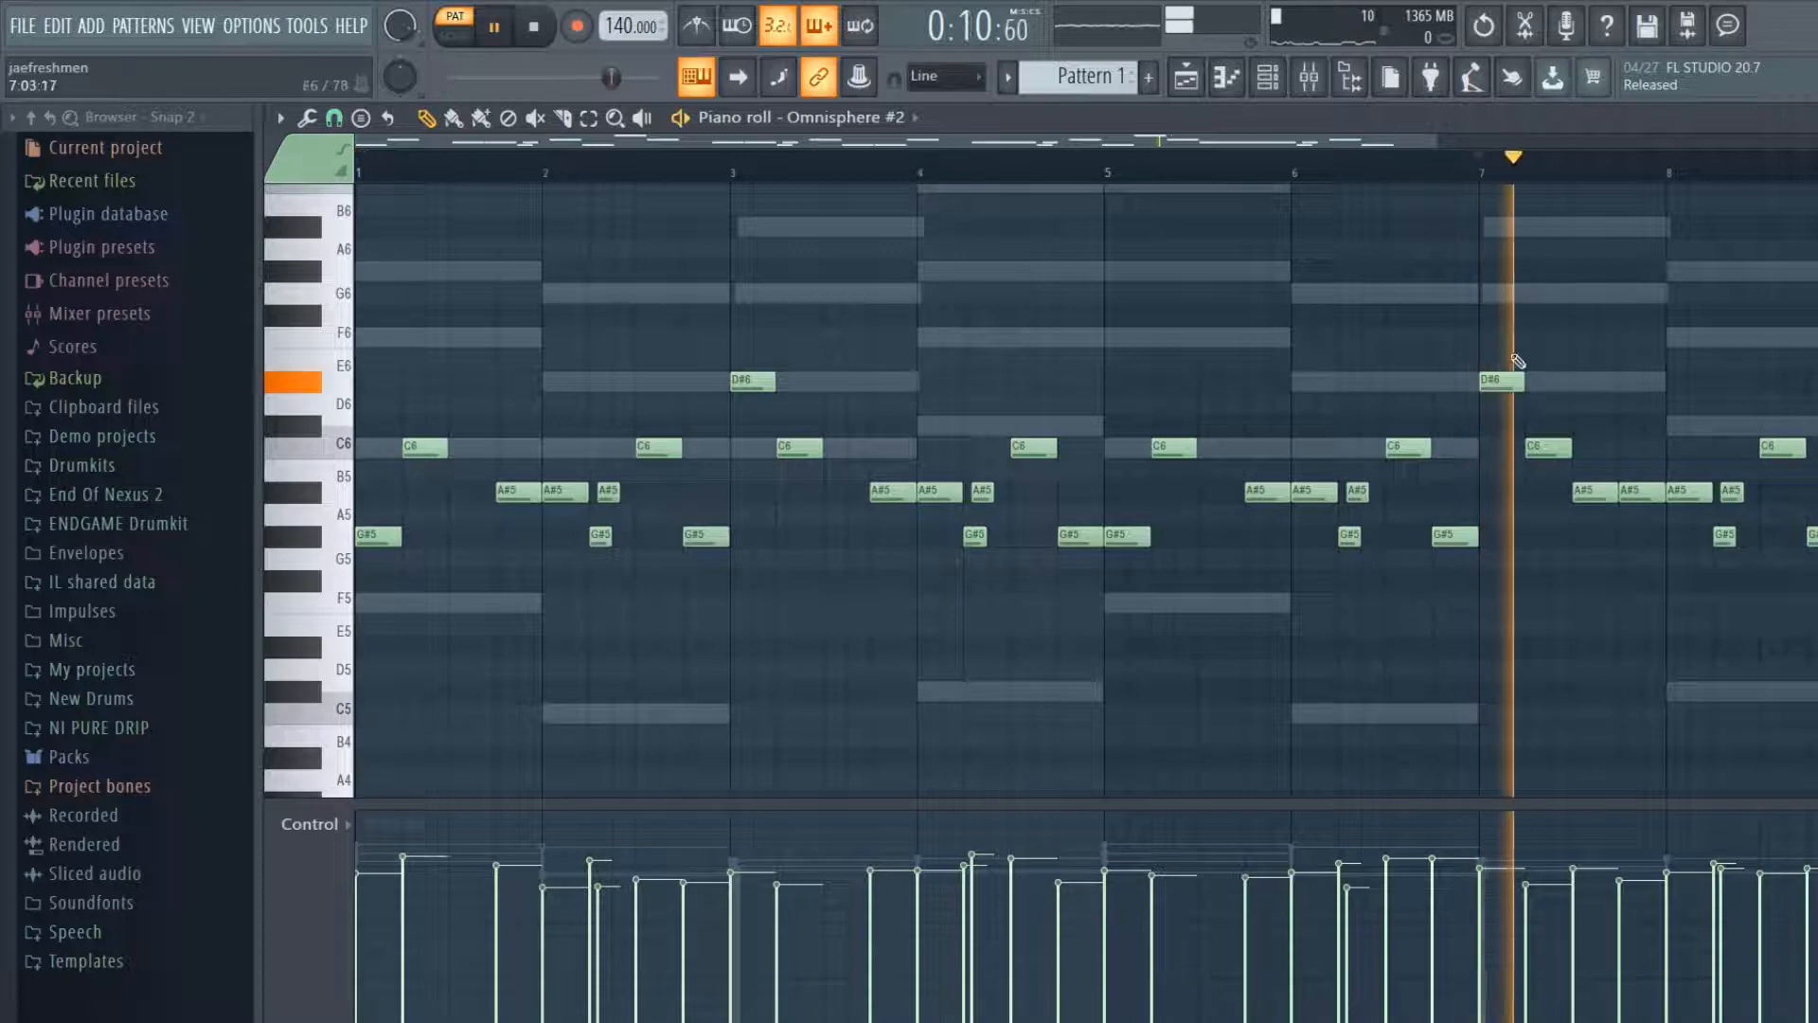
drag(1636, 492, 1643, 540)
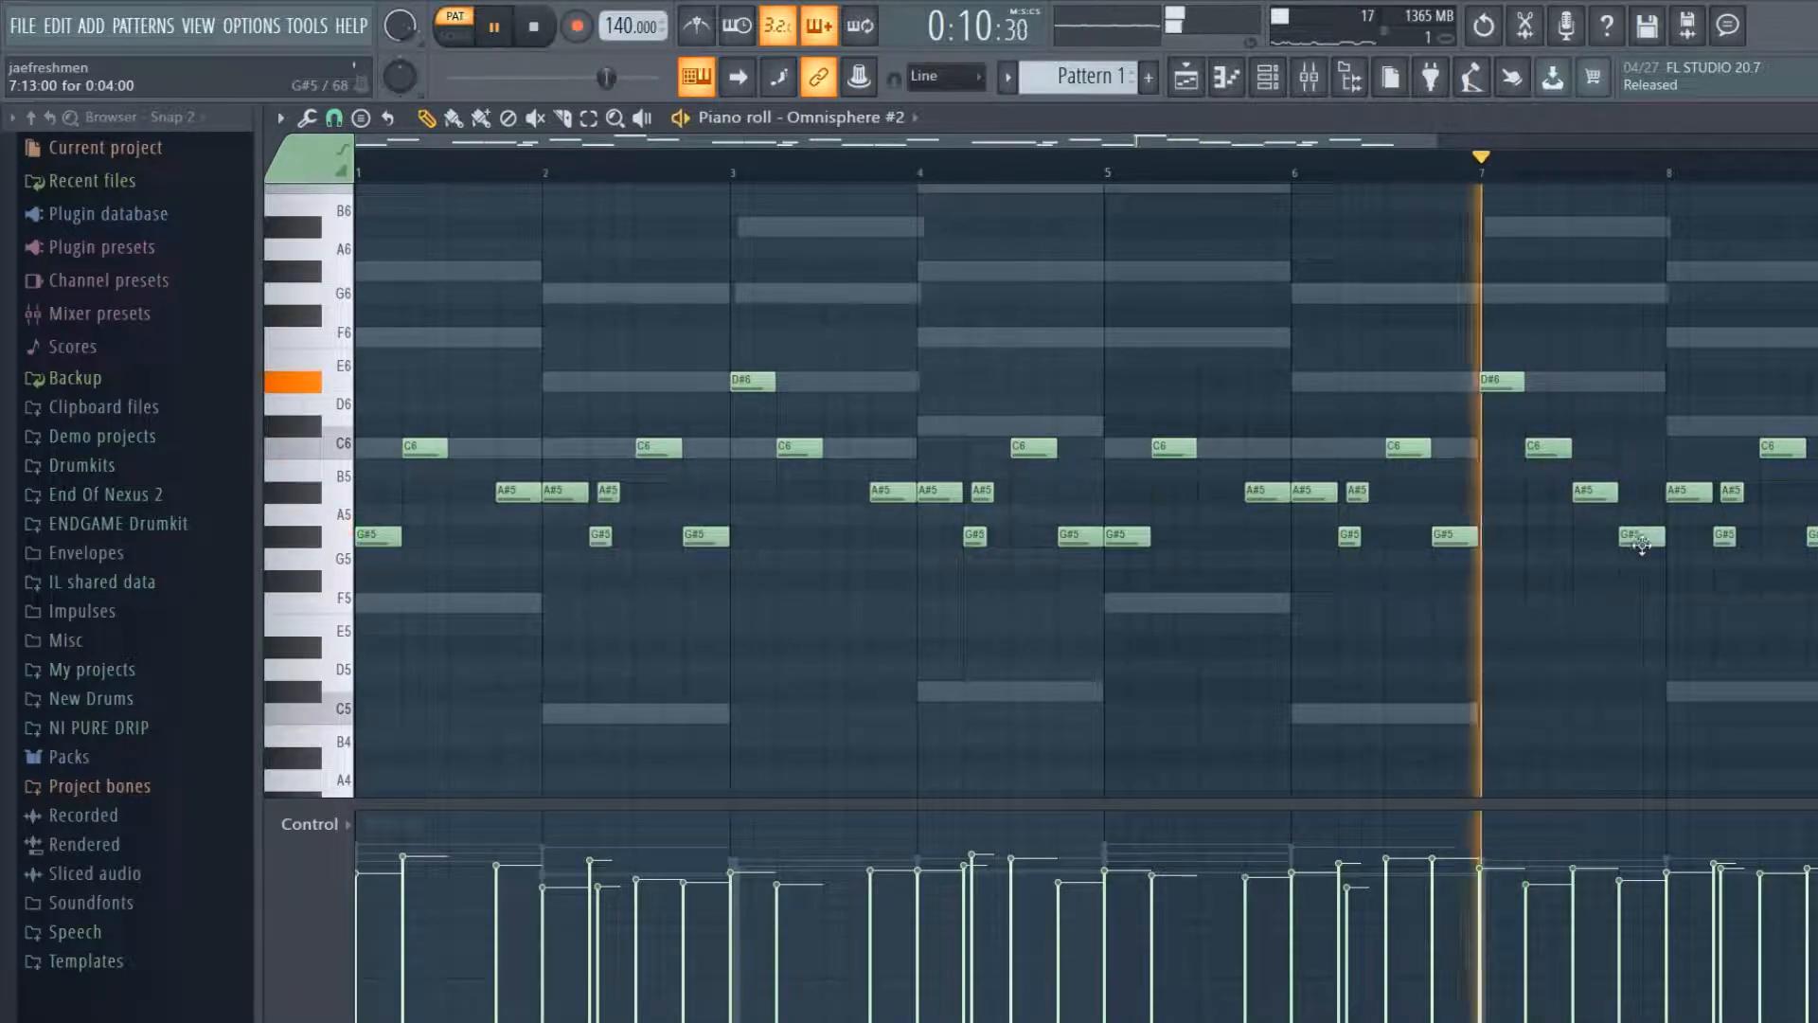
key(space)
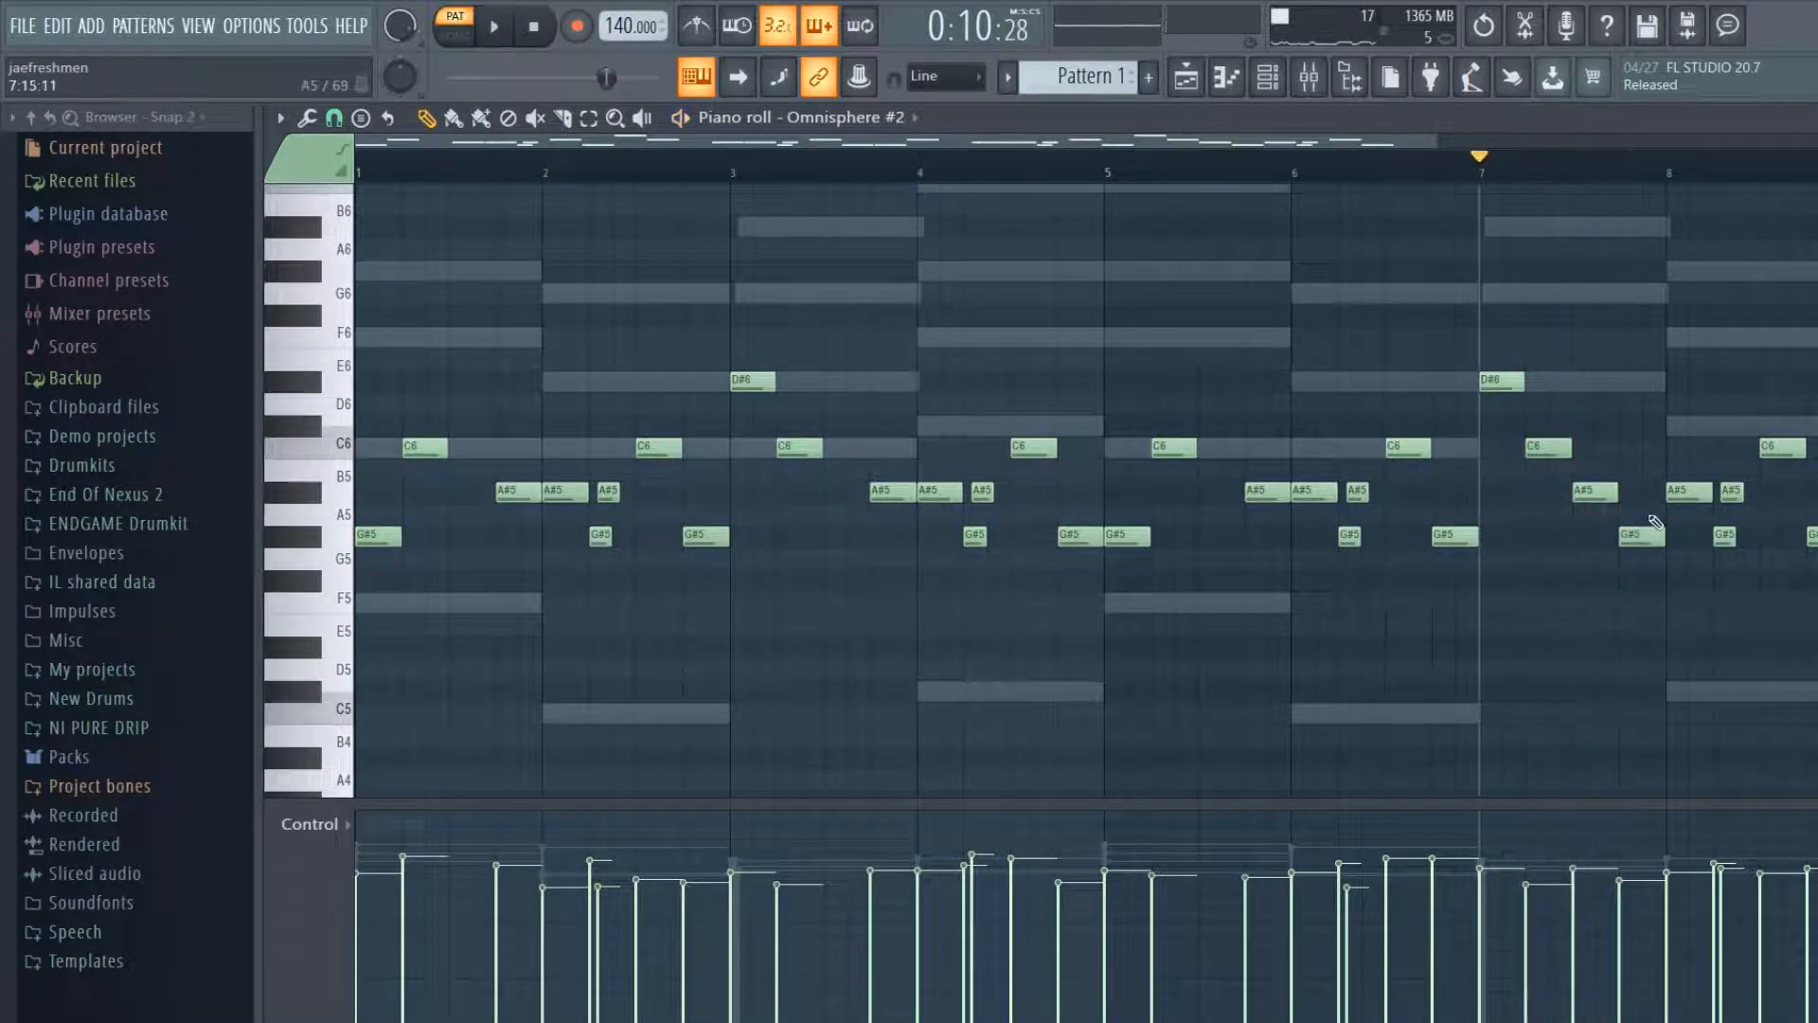
- Play back the melody from the start of bar 7 several times to check its last notes
key(space)
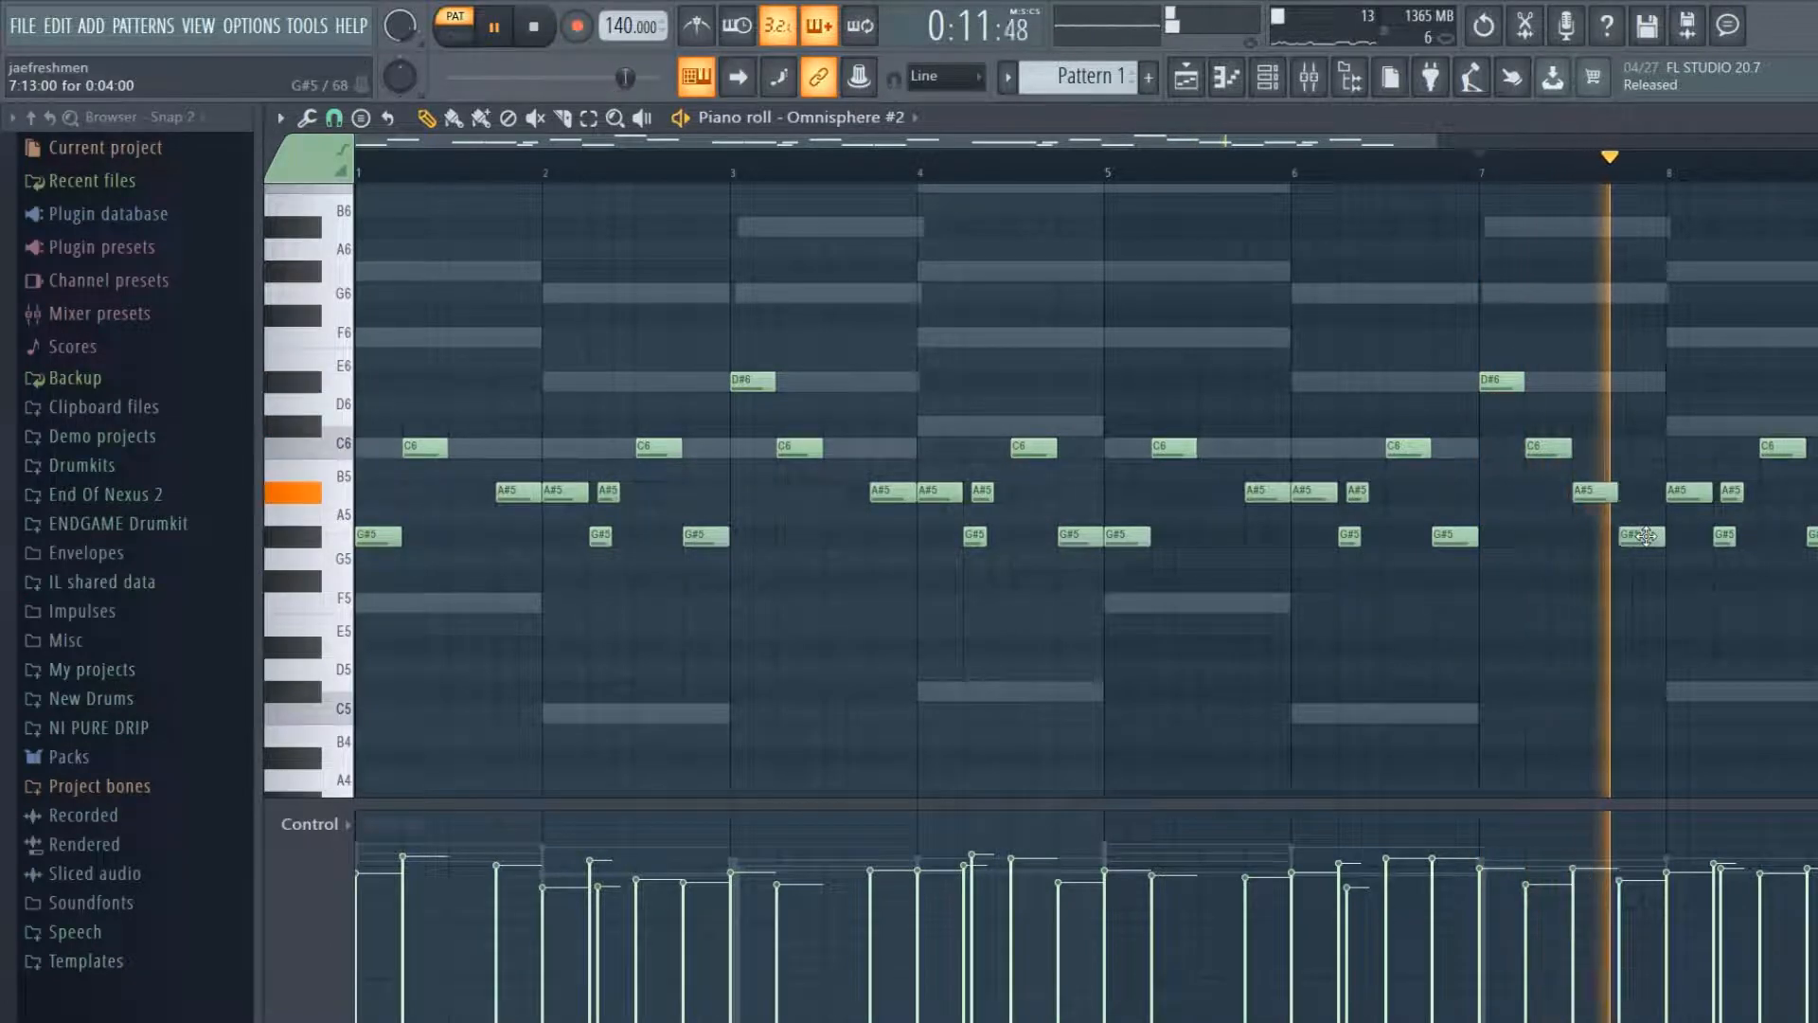
key(space)
click(1633, 538)
key(space)
drag(1633, 538, 1658, 537)
key(space)
key(space)
key(space)
key(space)
key(space)
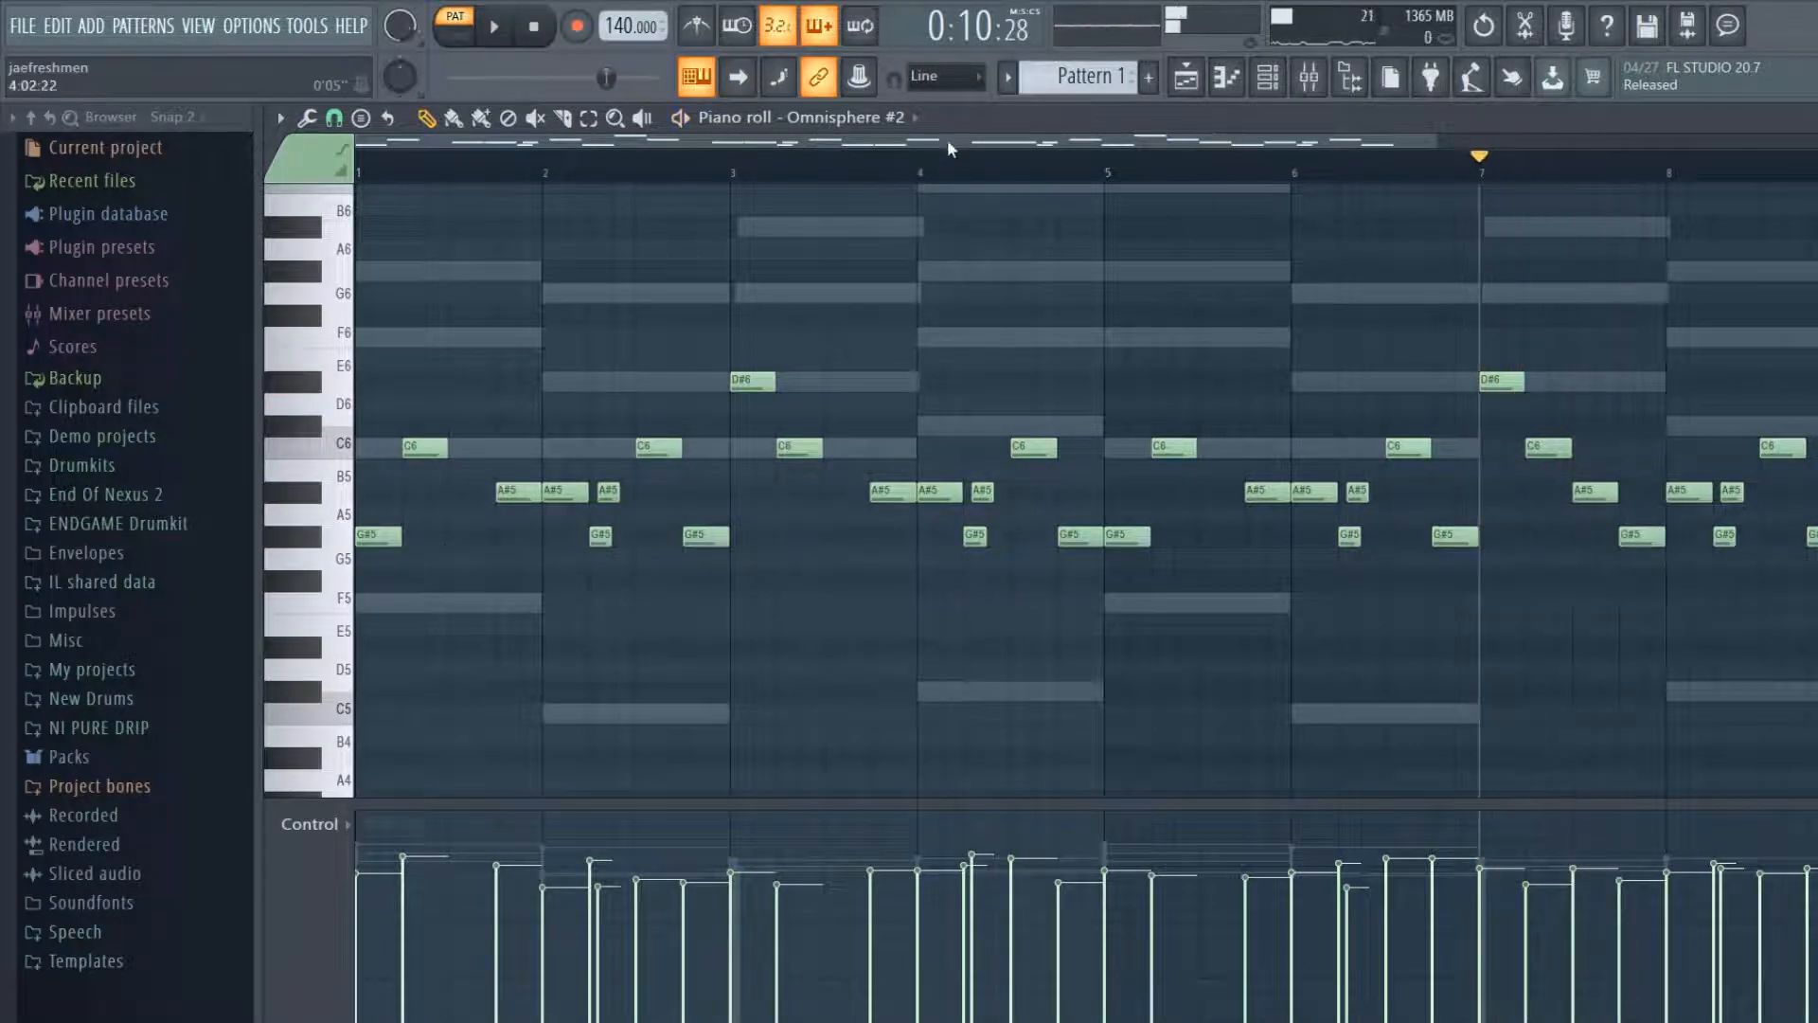
- Lower the offset C6 just after beat 3 of bar 7 to A#5 and add a one-beat G#5 on beat 4
drag(952, 150, 1193, 137)
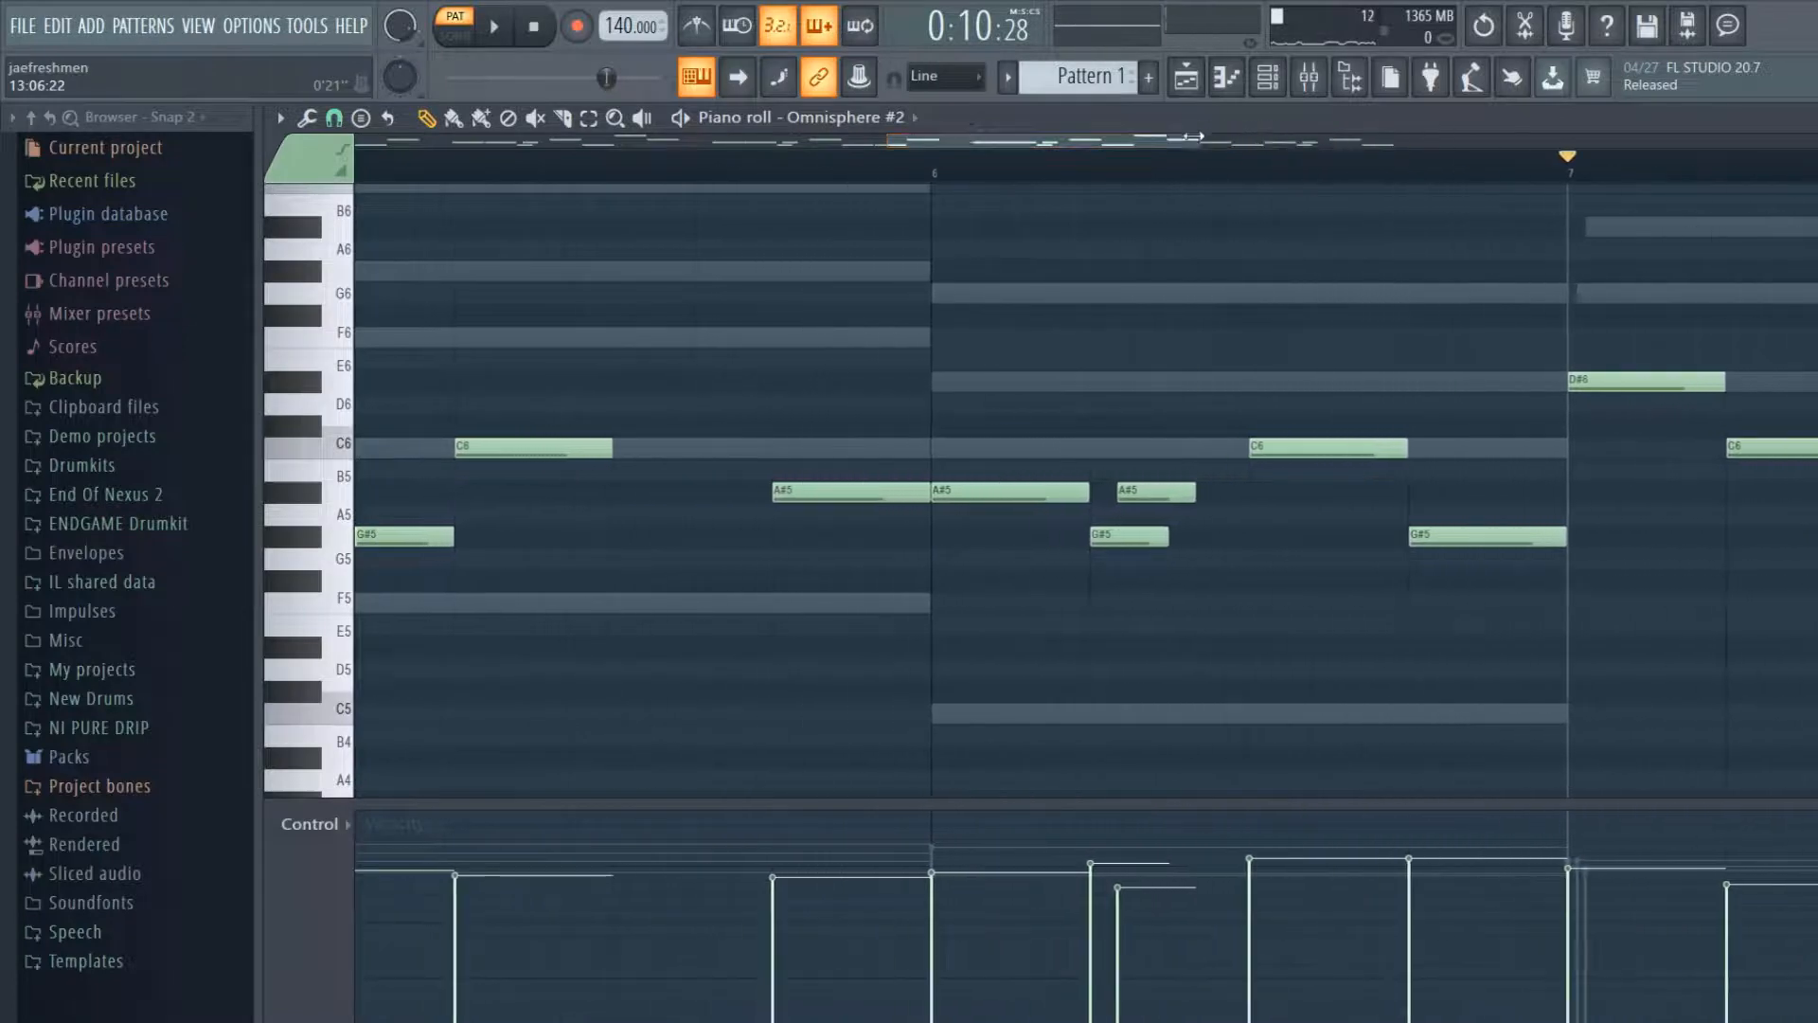
key(space)
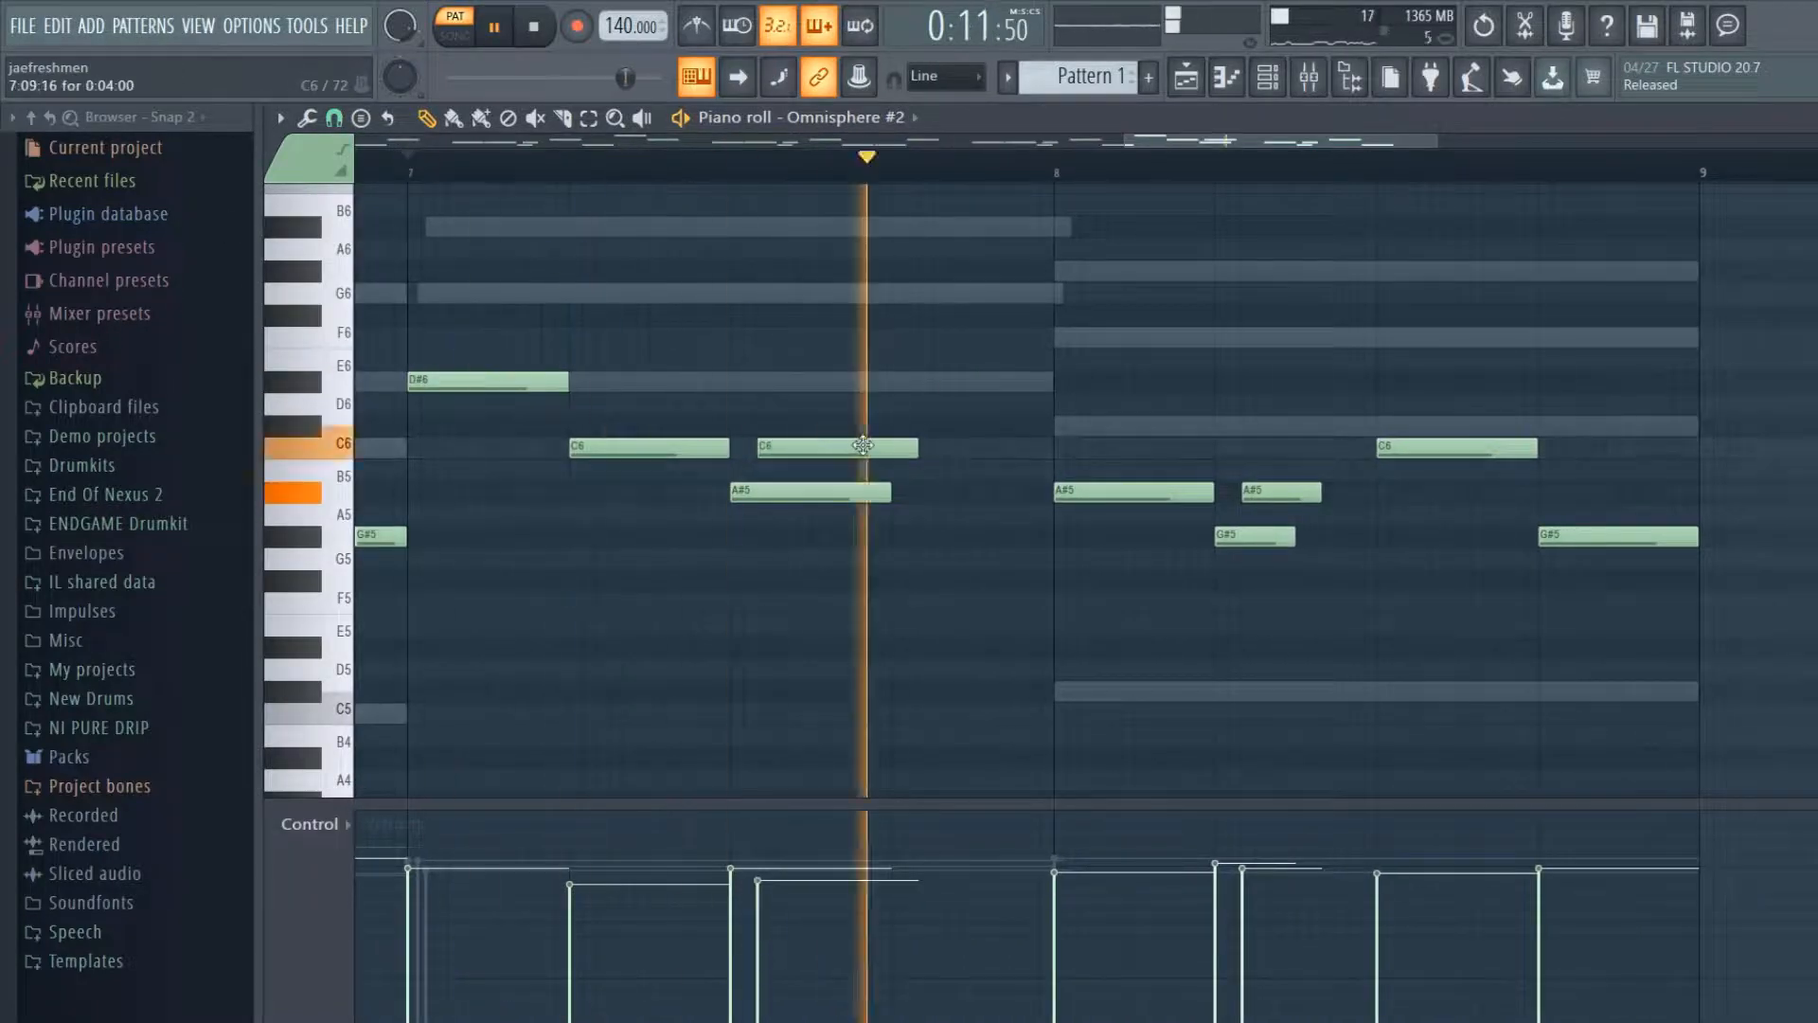
drag(862, 445, 863, 492)
click(900, 536)
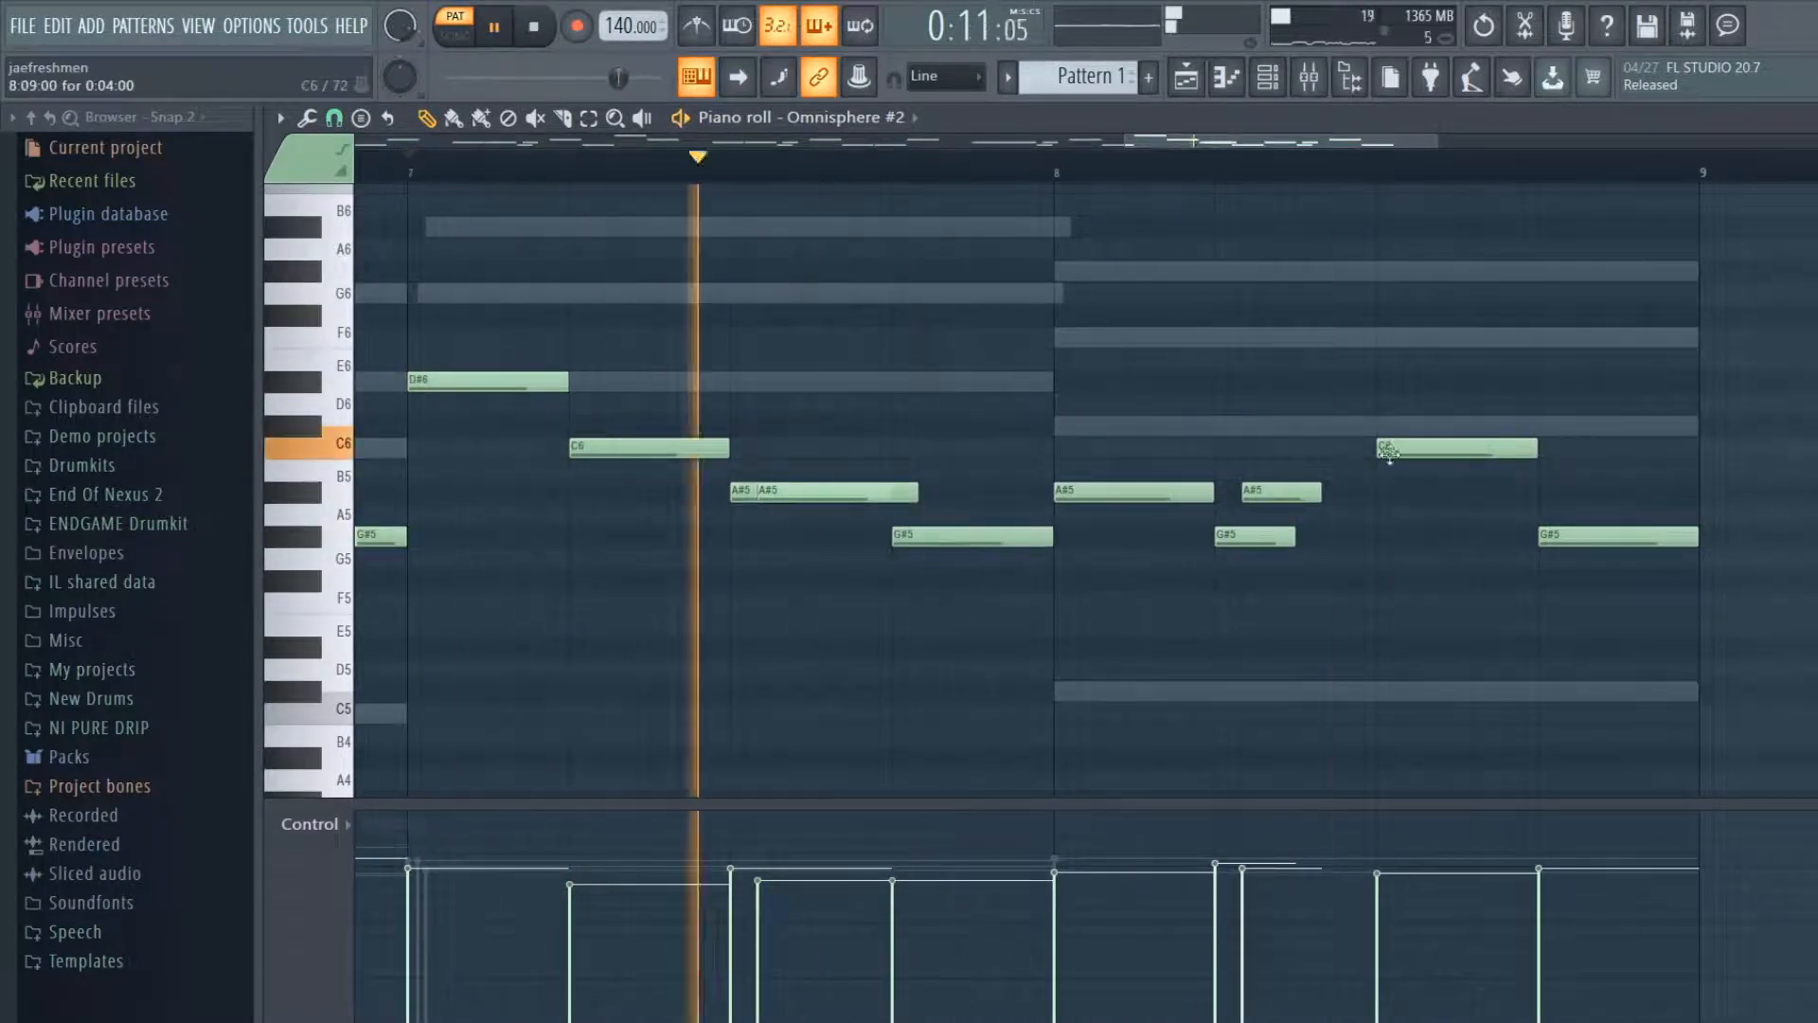
- Lower the note on beat 3 of bar 8 to A#5 and delete the short C6 before it and the overlapping A#5 in bar 7
drag(1388, 452, 1388, 421)
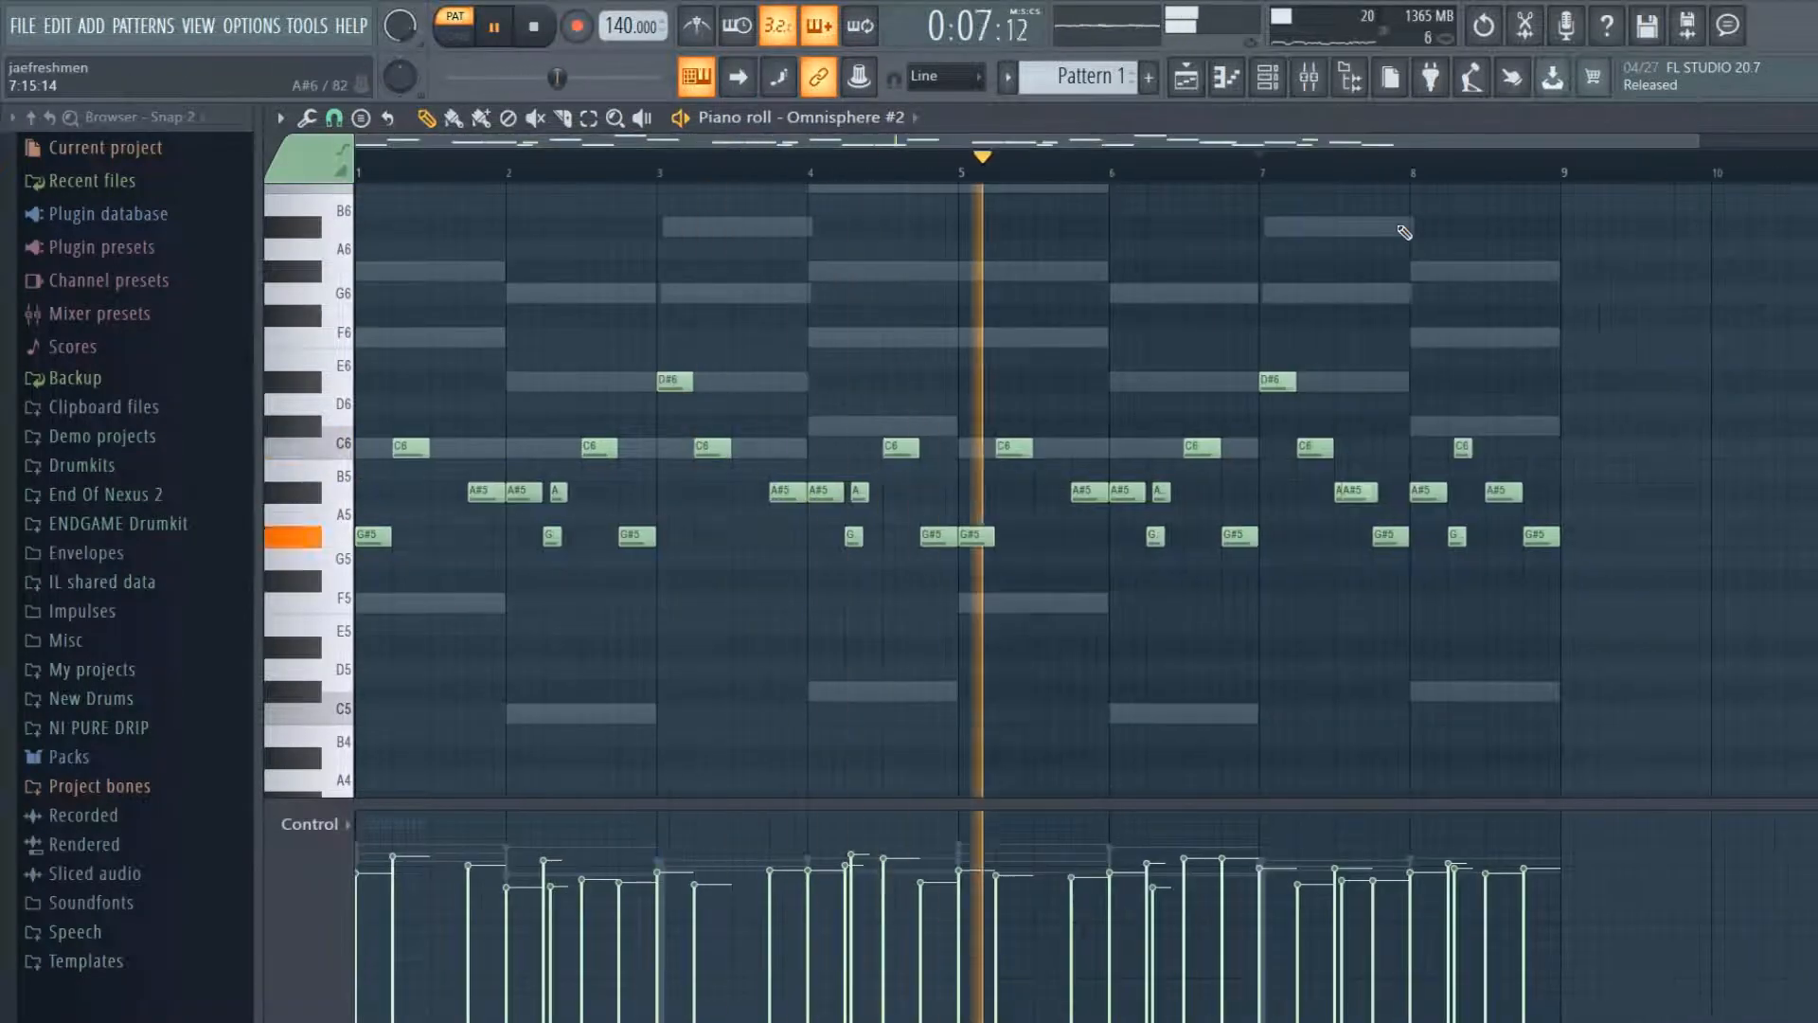
right_click(1462, 448)
right_click(1358, 493)
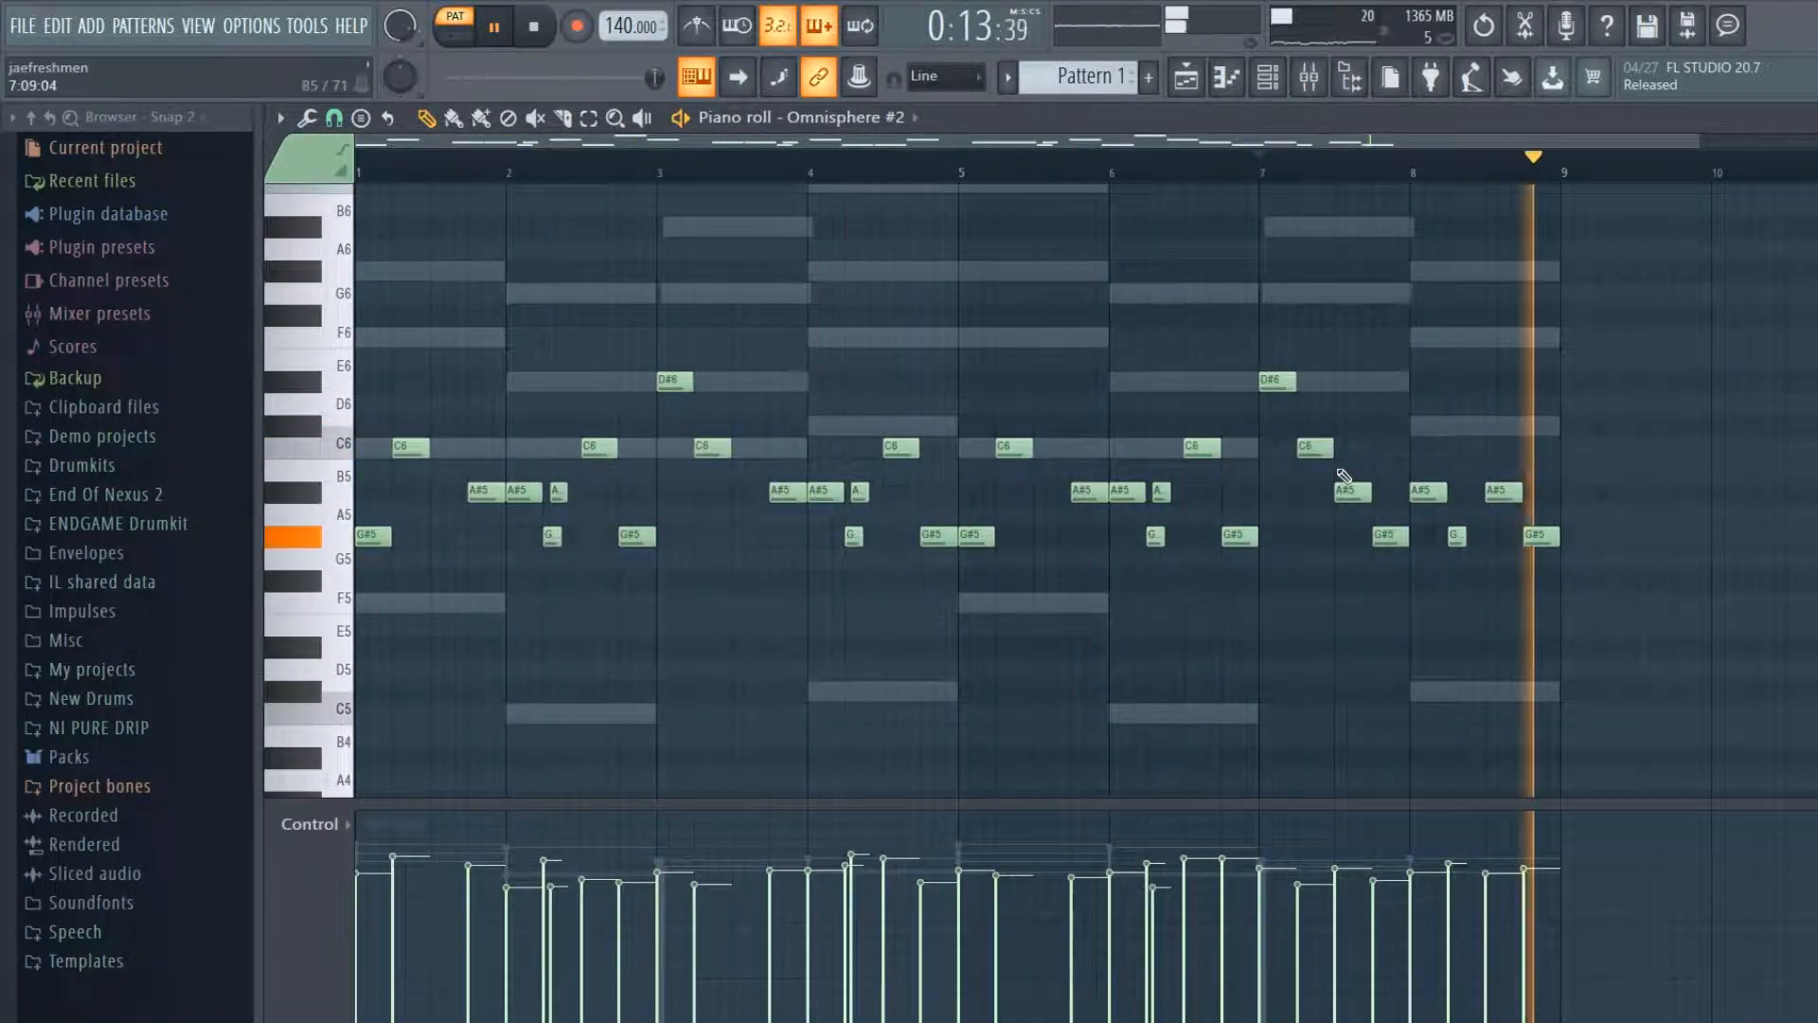
- Replace the short G#5 in bar 8 with a one-beat C6 on beat 2 and stop playback
right_click(1457, 537)
click(1462, 448)
key(space)
- Restore the Line snap and reselect the C6 on beat 2 of bar 8
click(588, 118)
drag(1491, 381, 1466, 476)
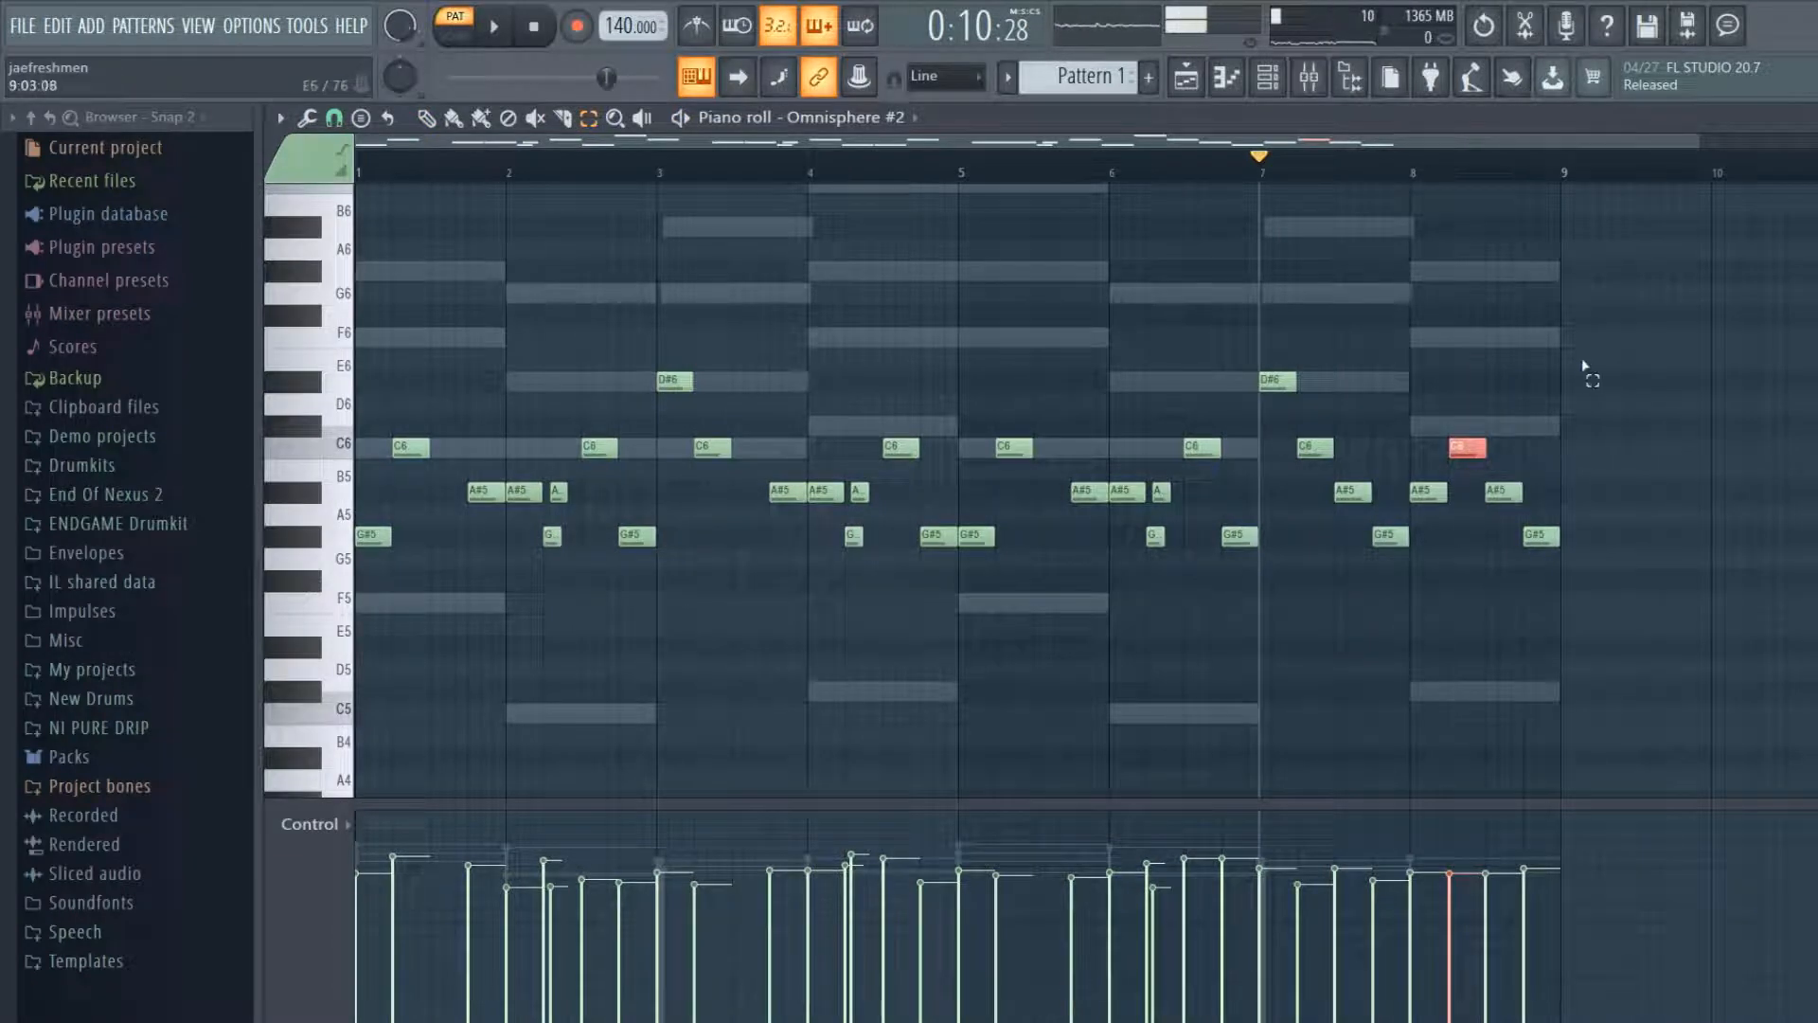
click(1510, 394)
click(334, 118)
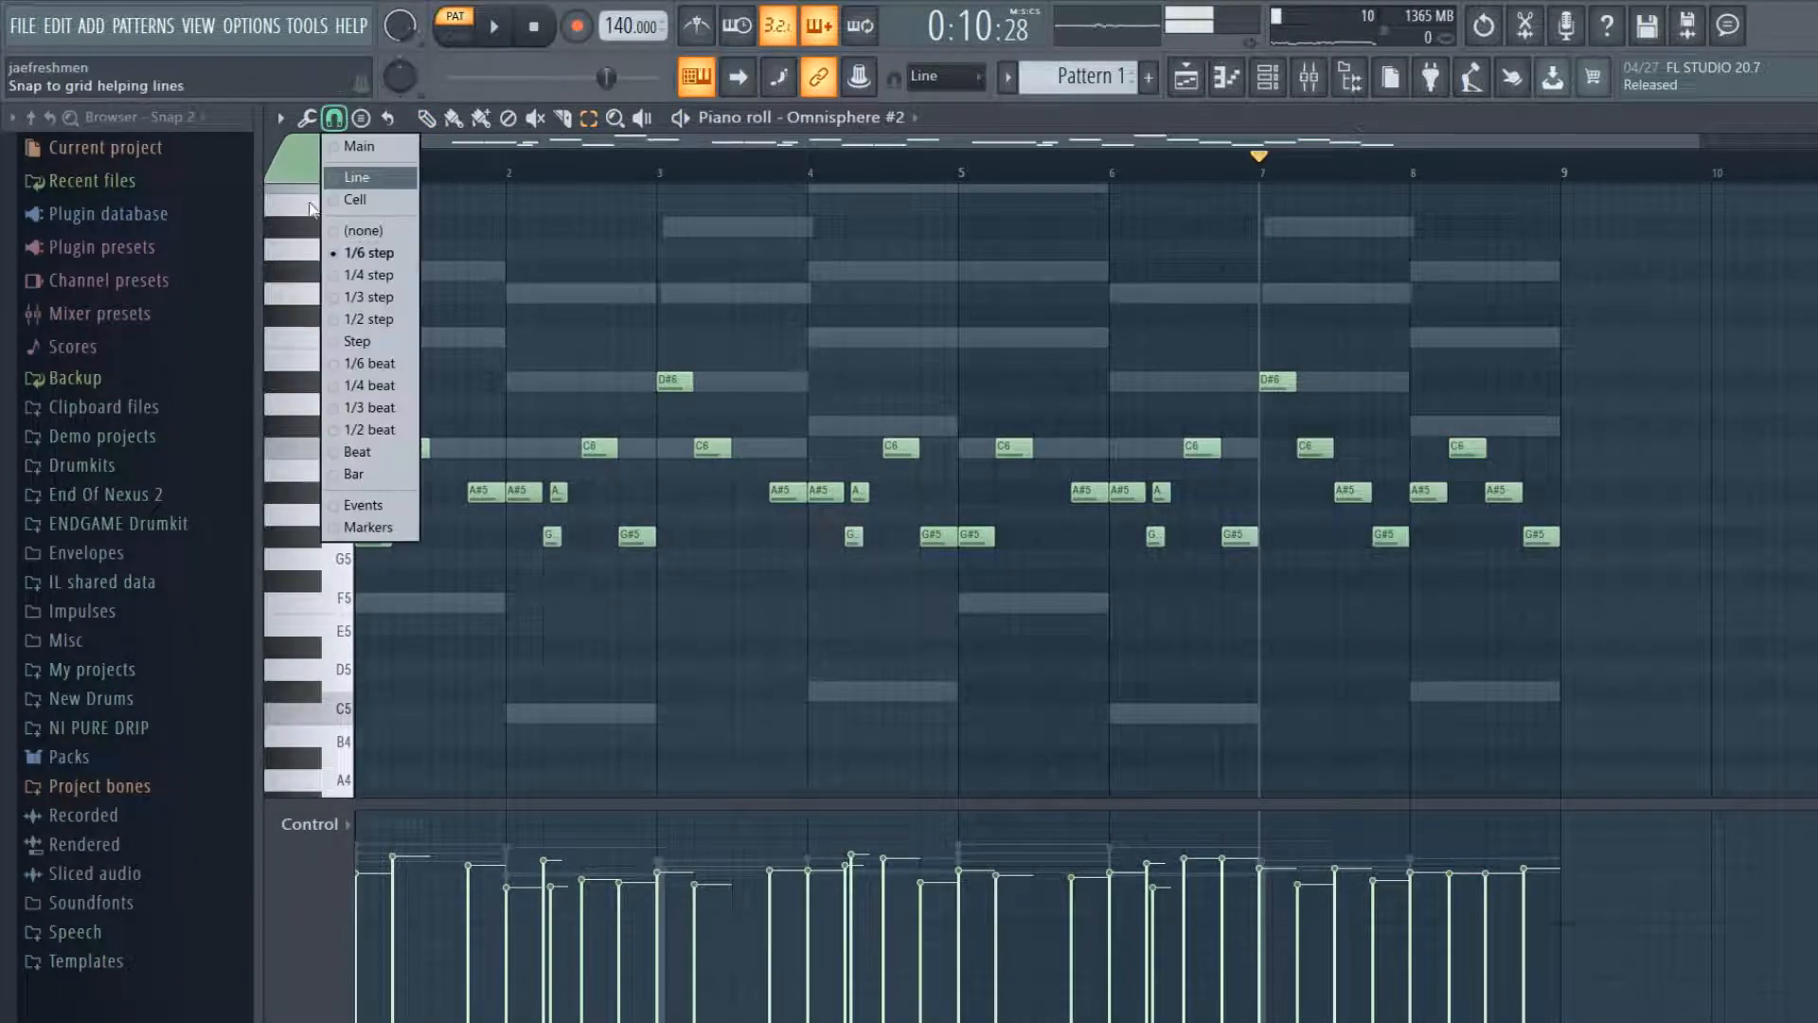
click(394, 178)
drag(1485, 395, 1475, 446)
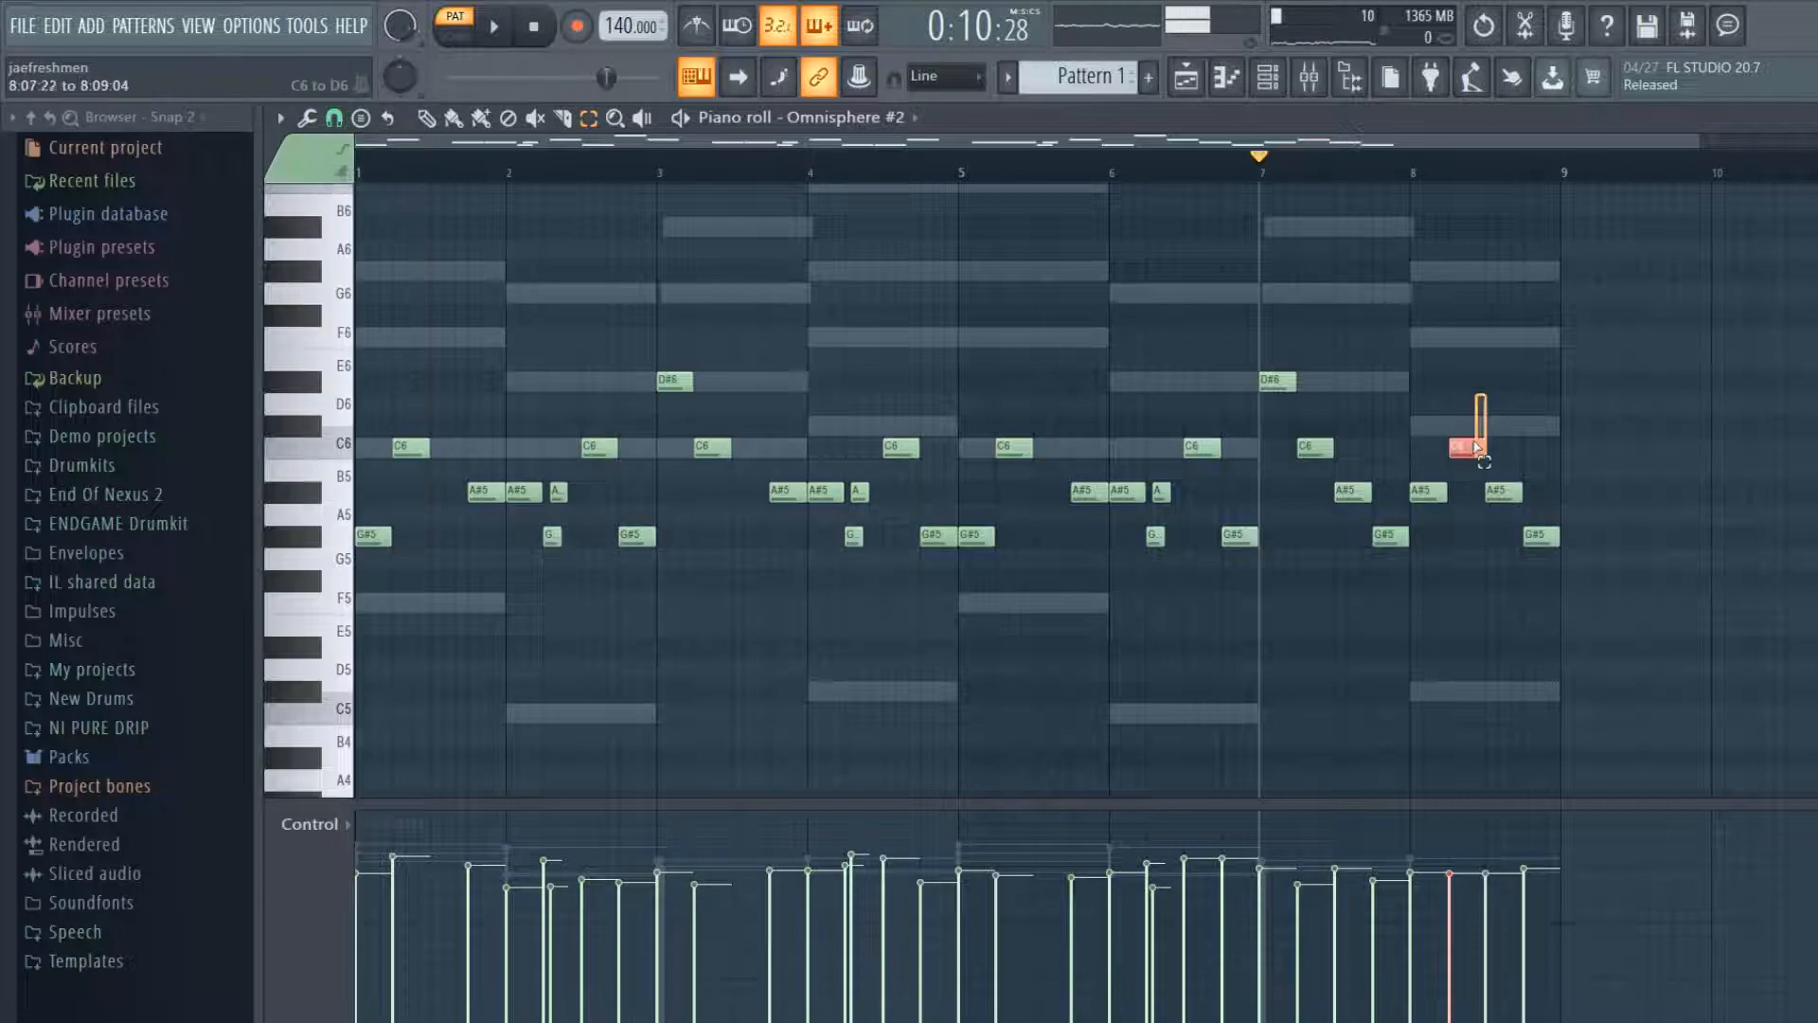
click(1516, 337)
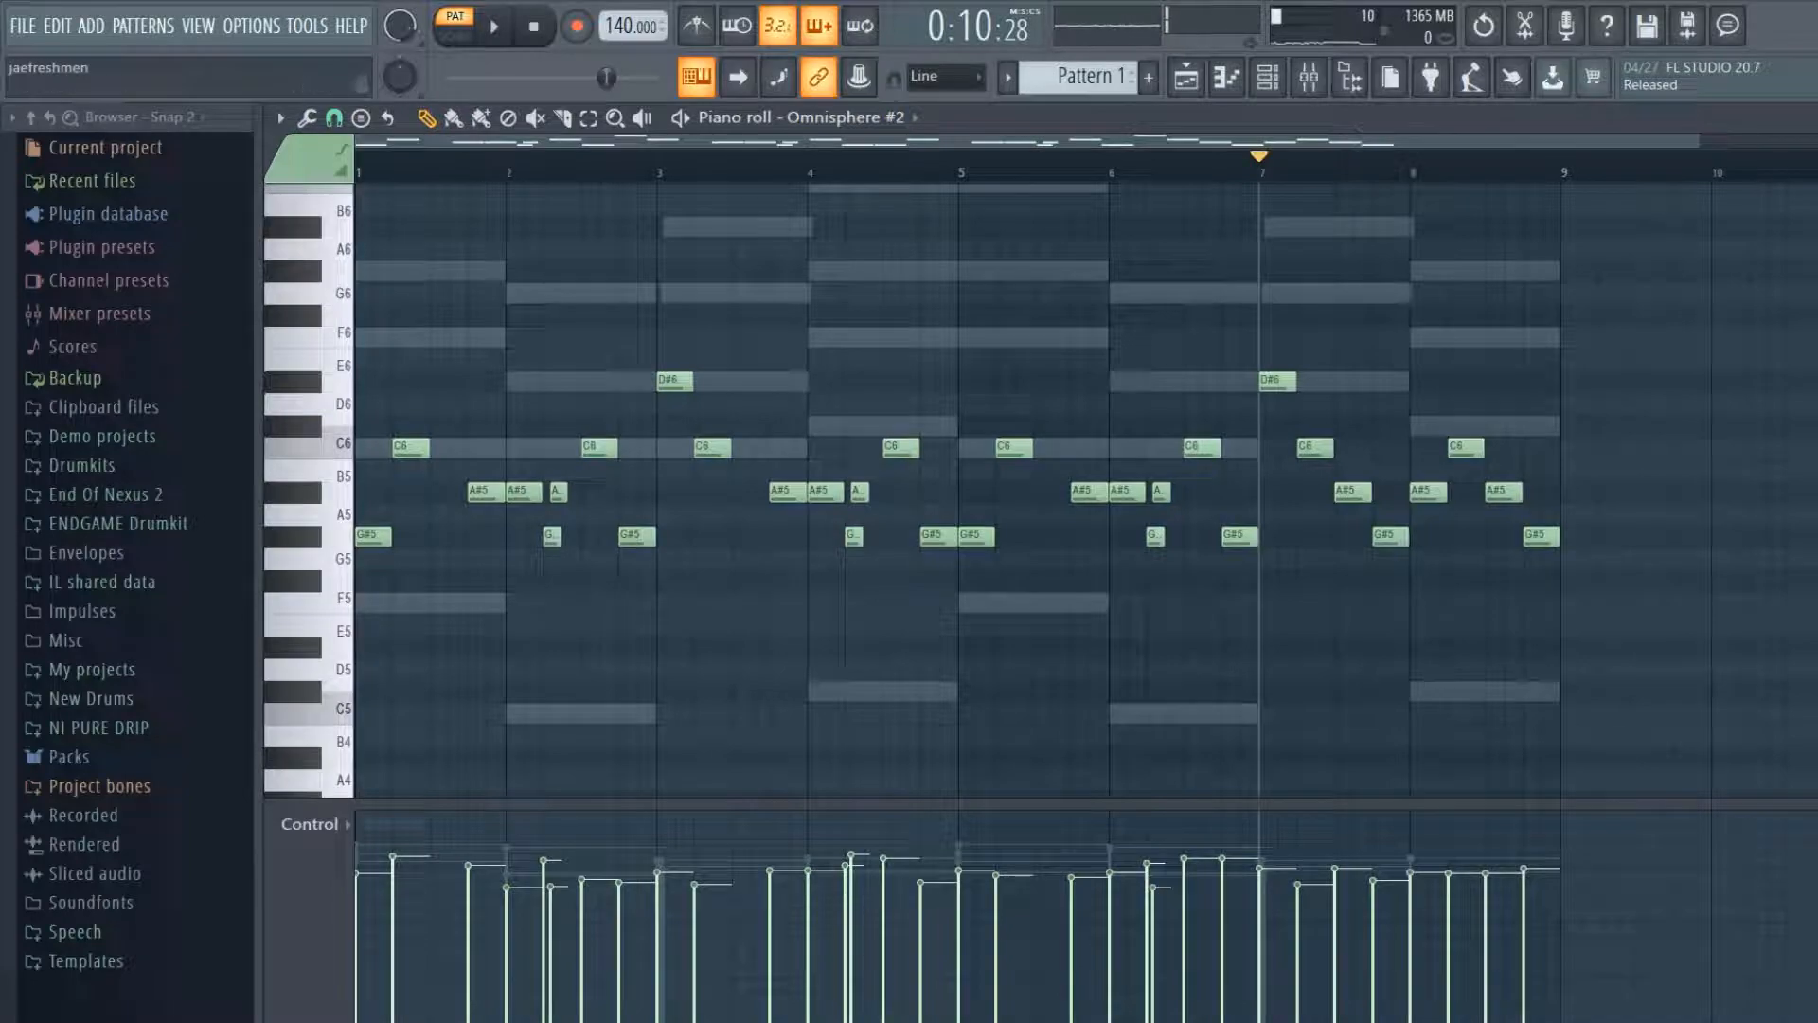
- Open the Omnisphere #2 instrument and switch its patch directory to the WavSupply Pharaoh Vice Nostalgia Omnisphere Bank
key(Escape)
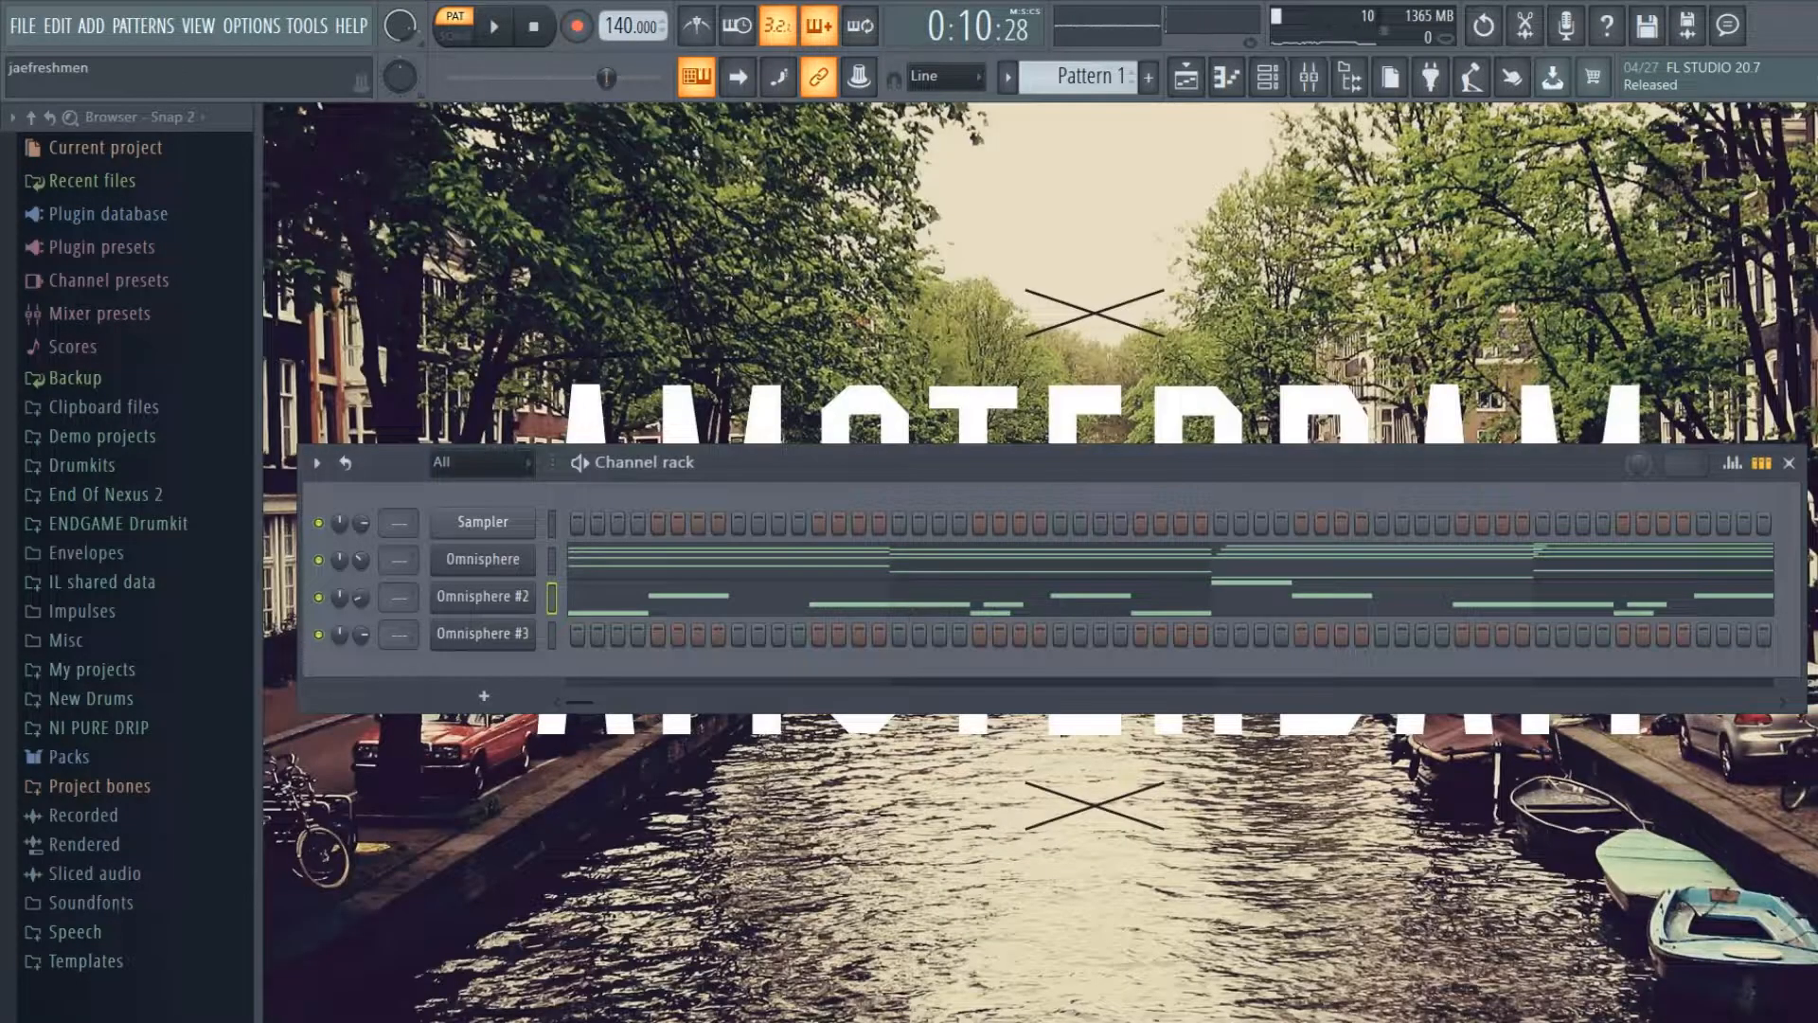
click(483, 597)
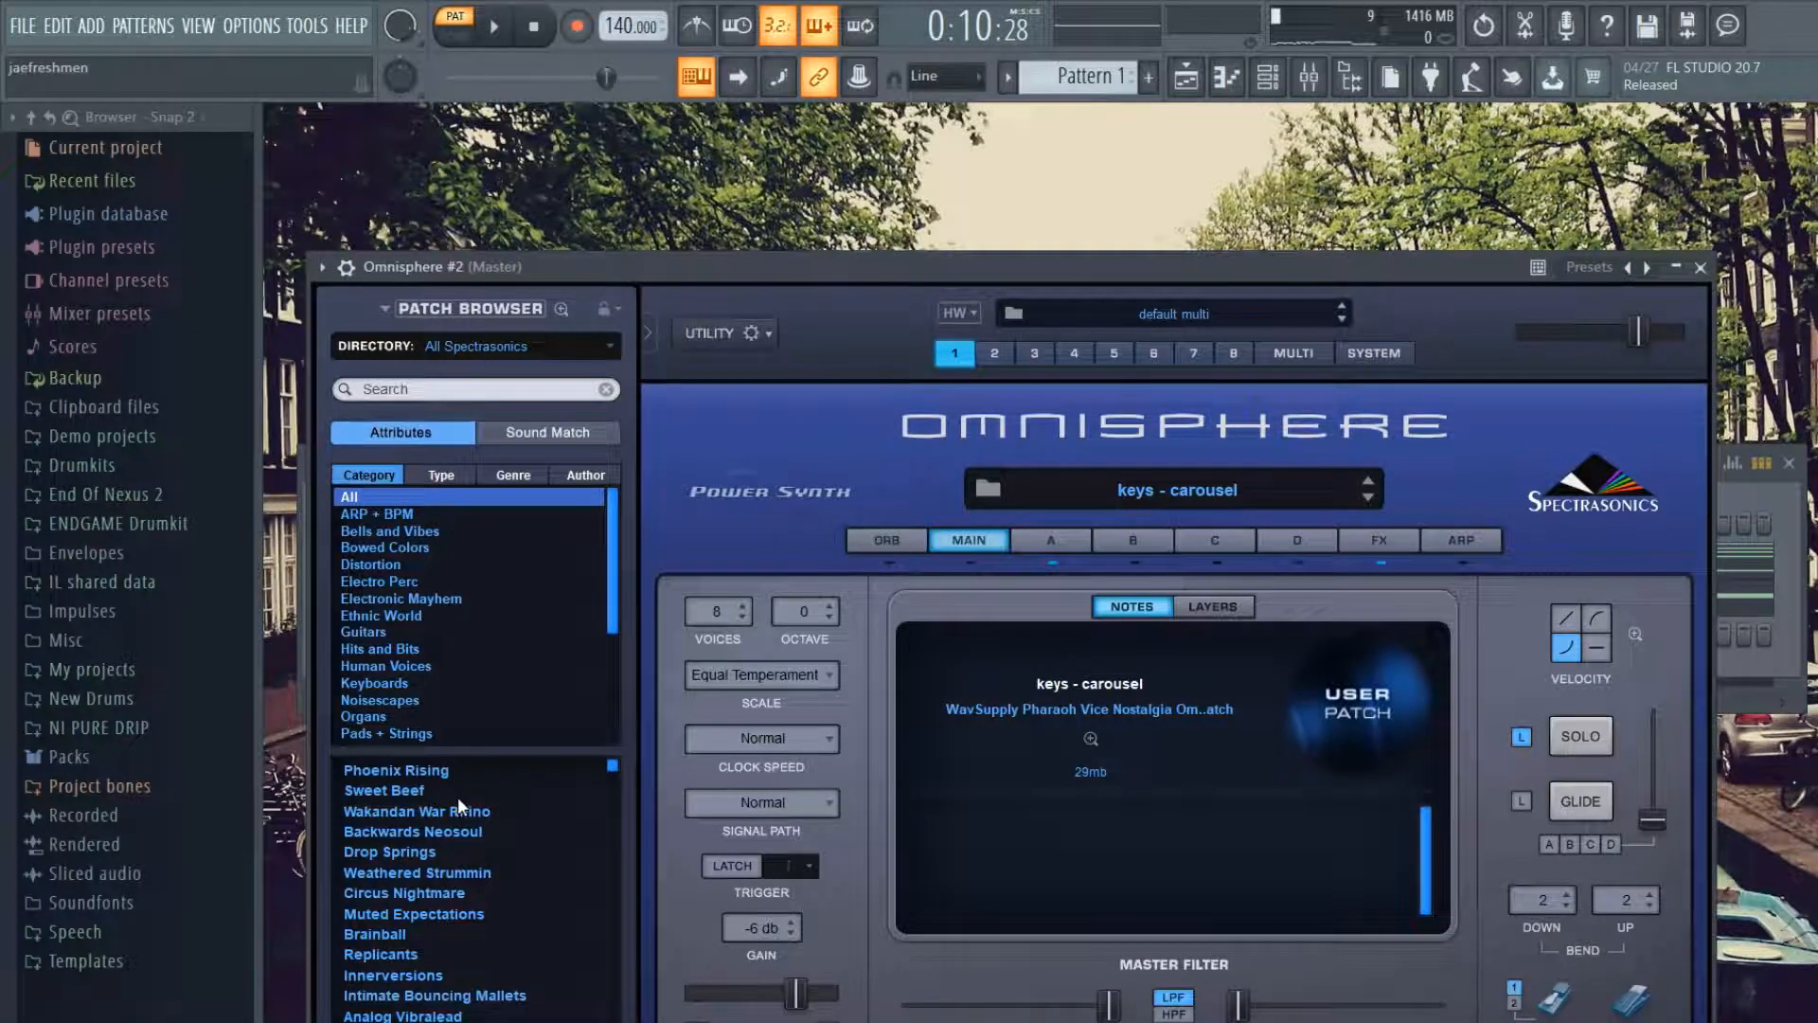
click(569, 360)
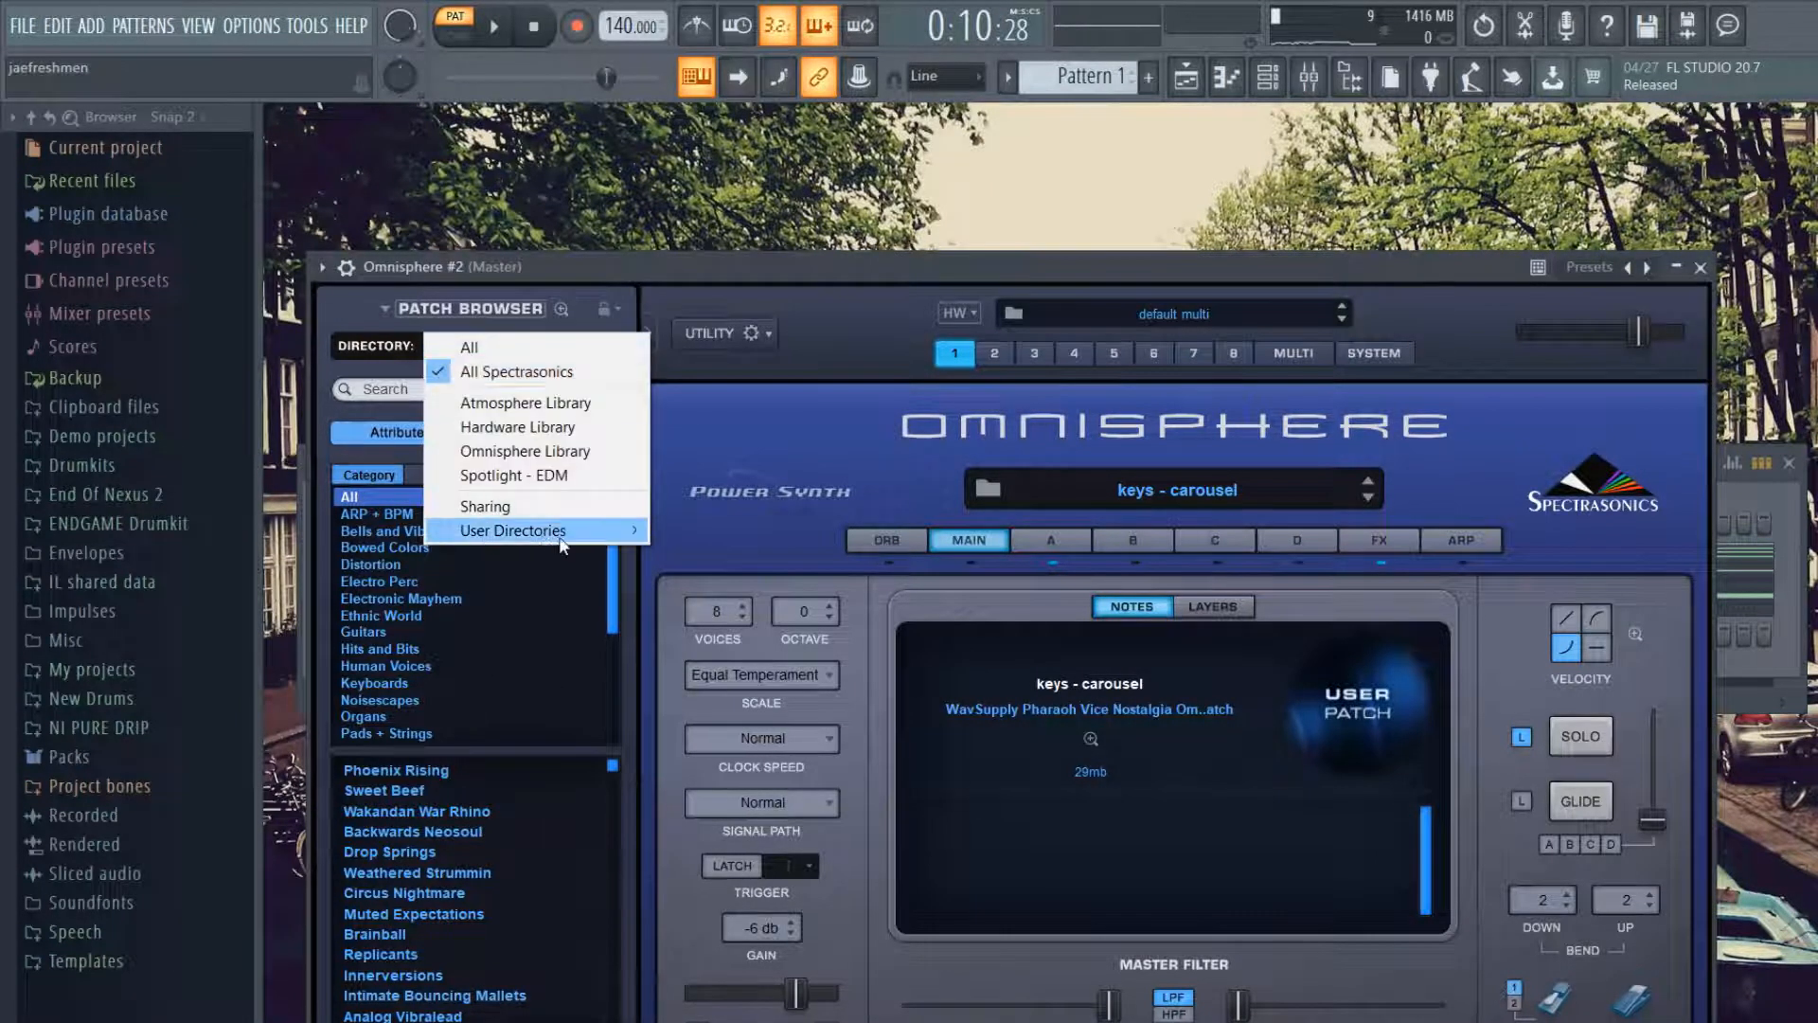
mouse_move(640, 536)
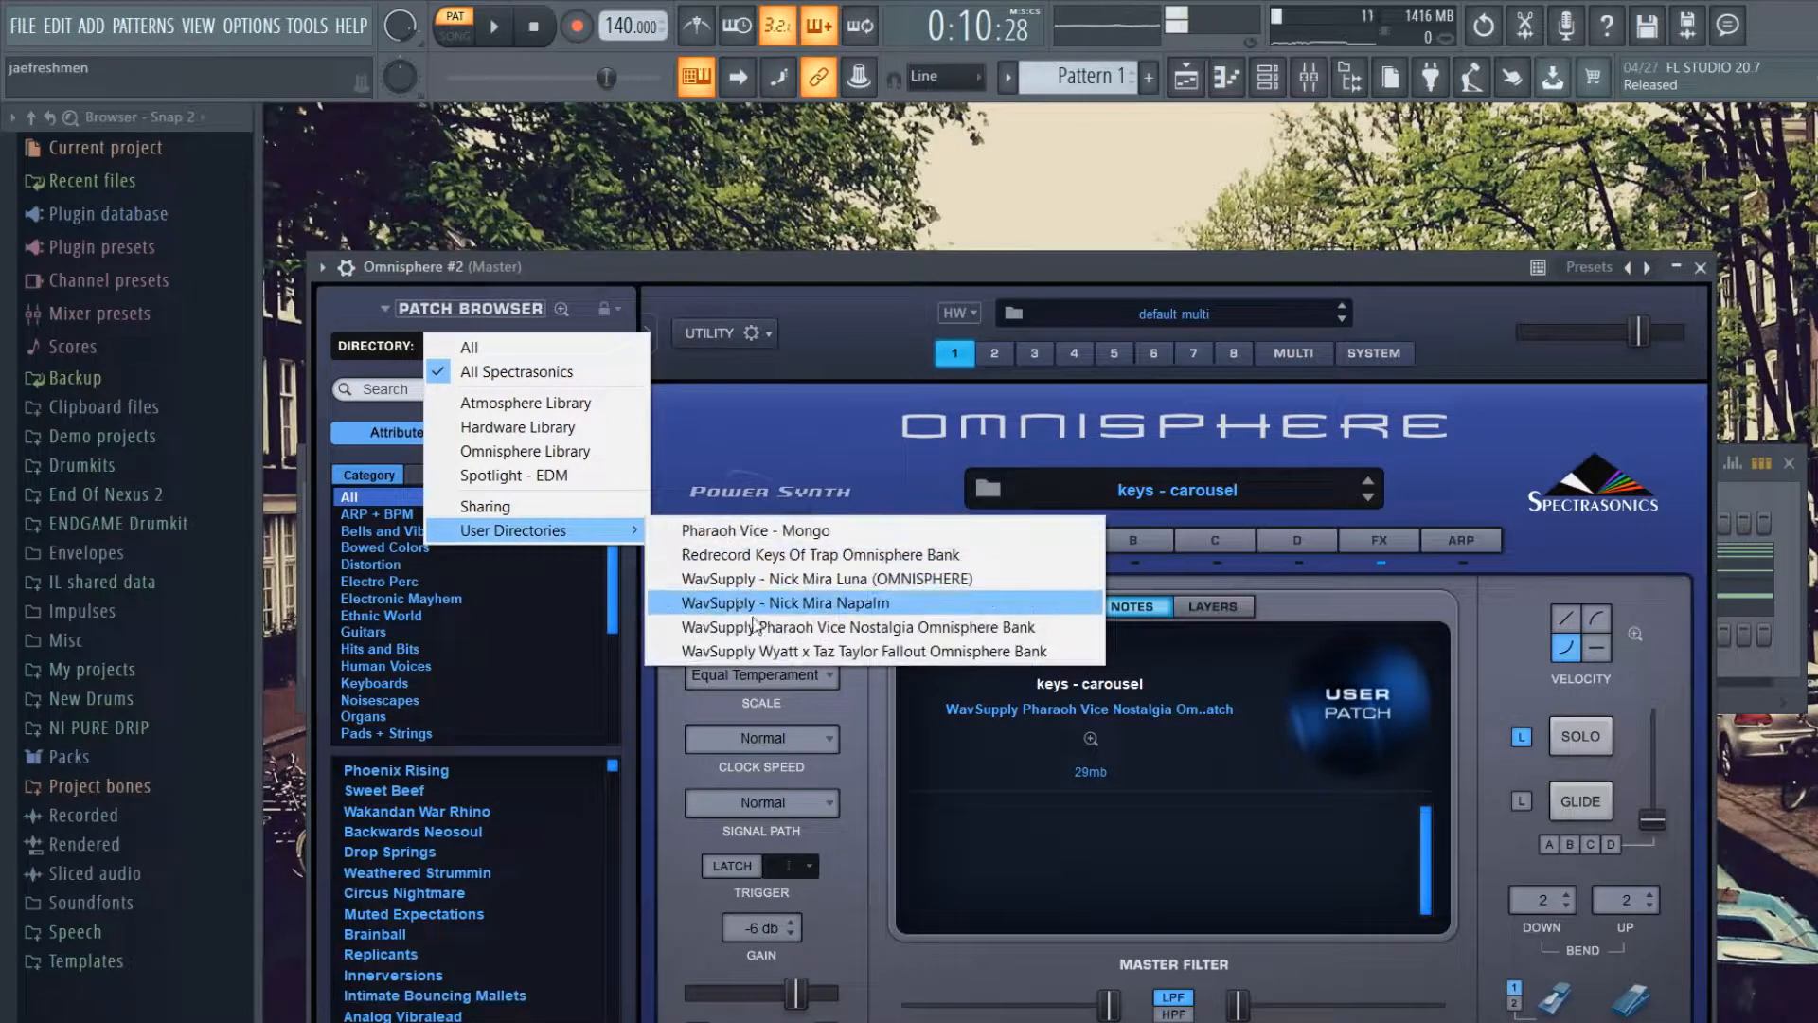
click(778, 626)
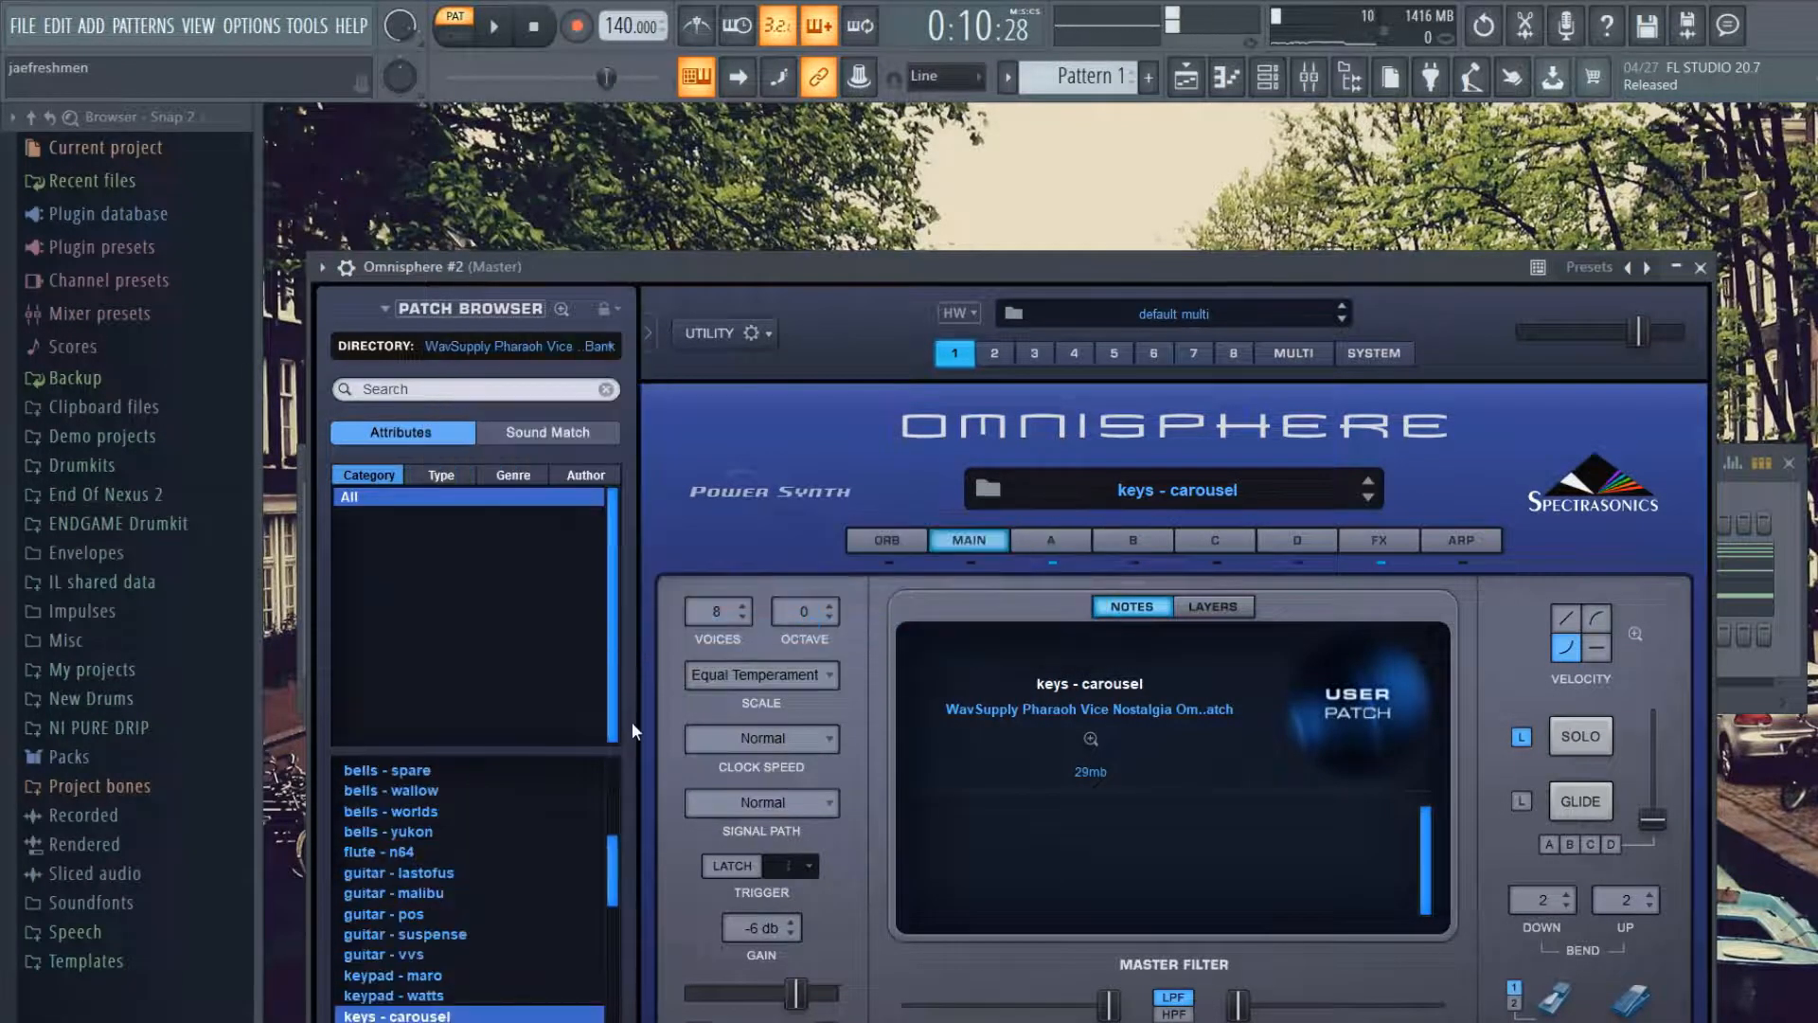
- Browse the bank's bell sounds and load the "bells - rise" patch
scroll(503, 877, up, 4)
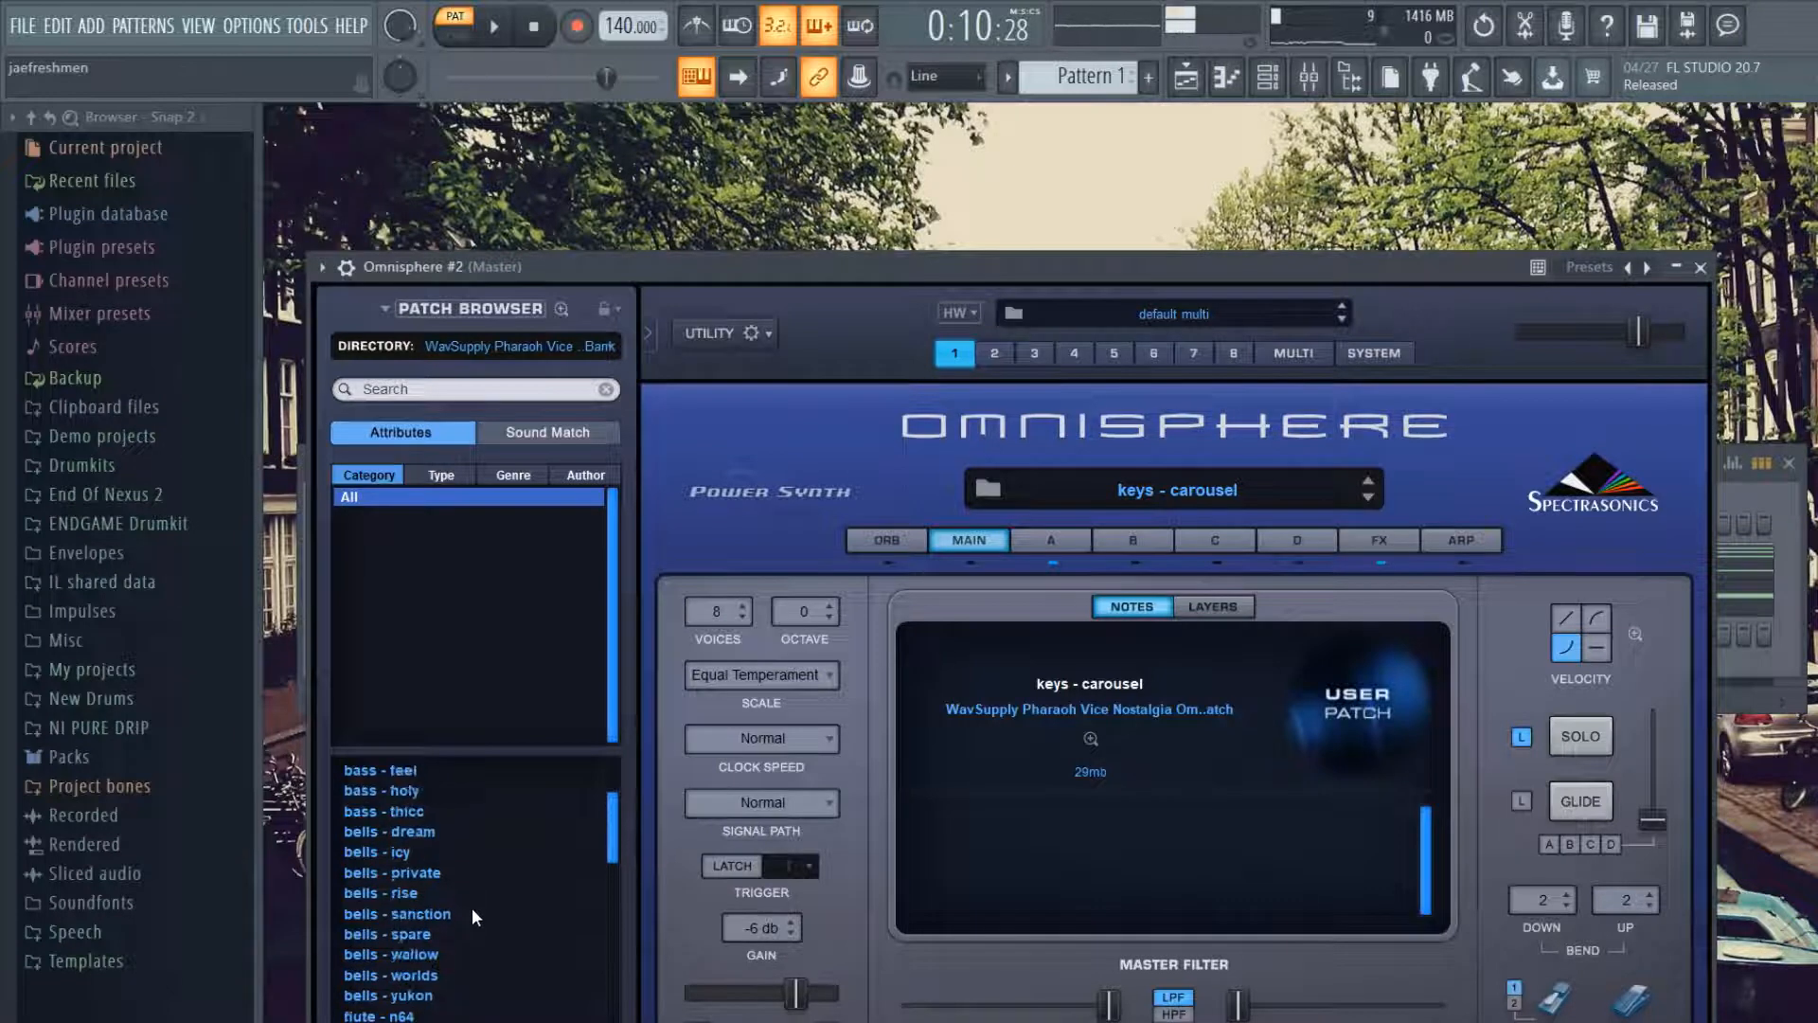
scroll(453, 880, down, 3)
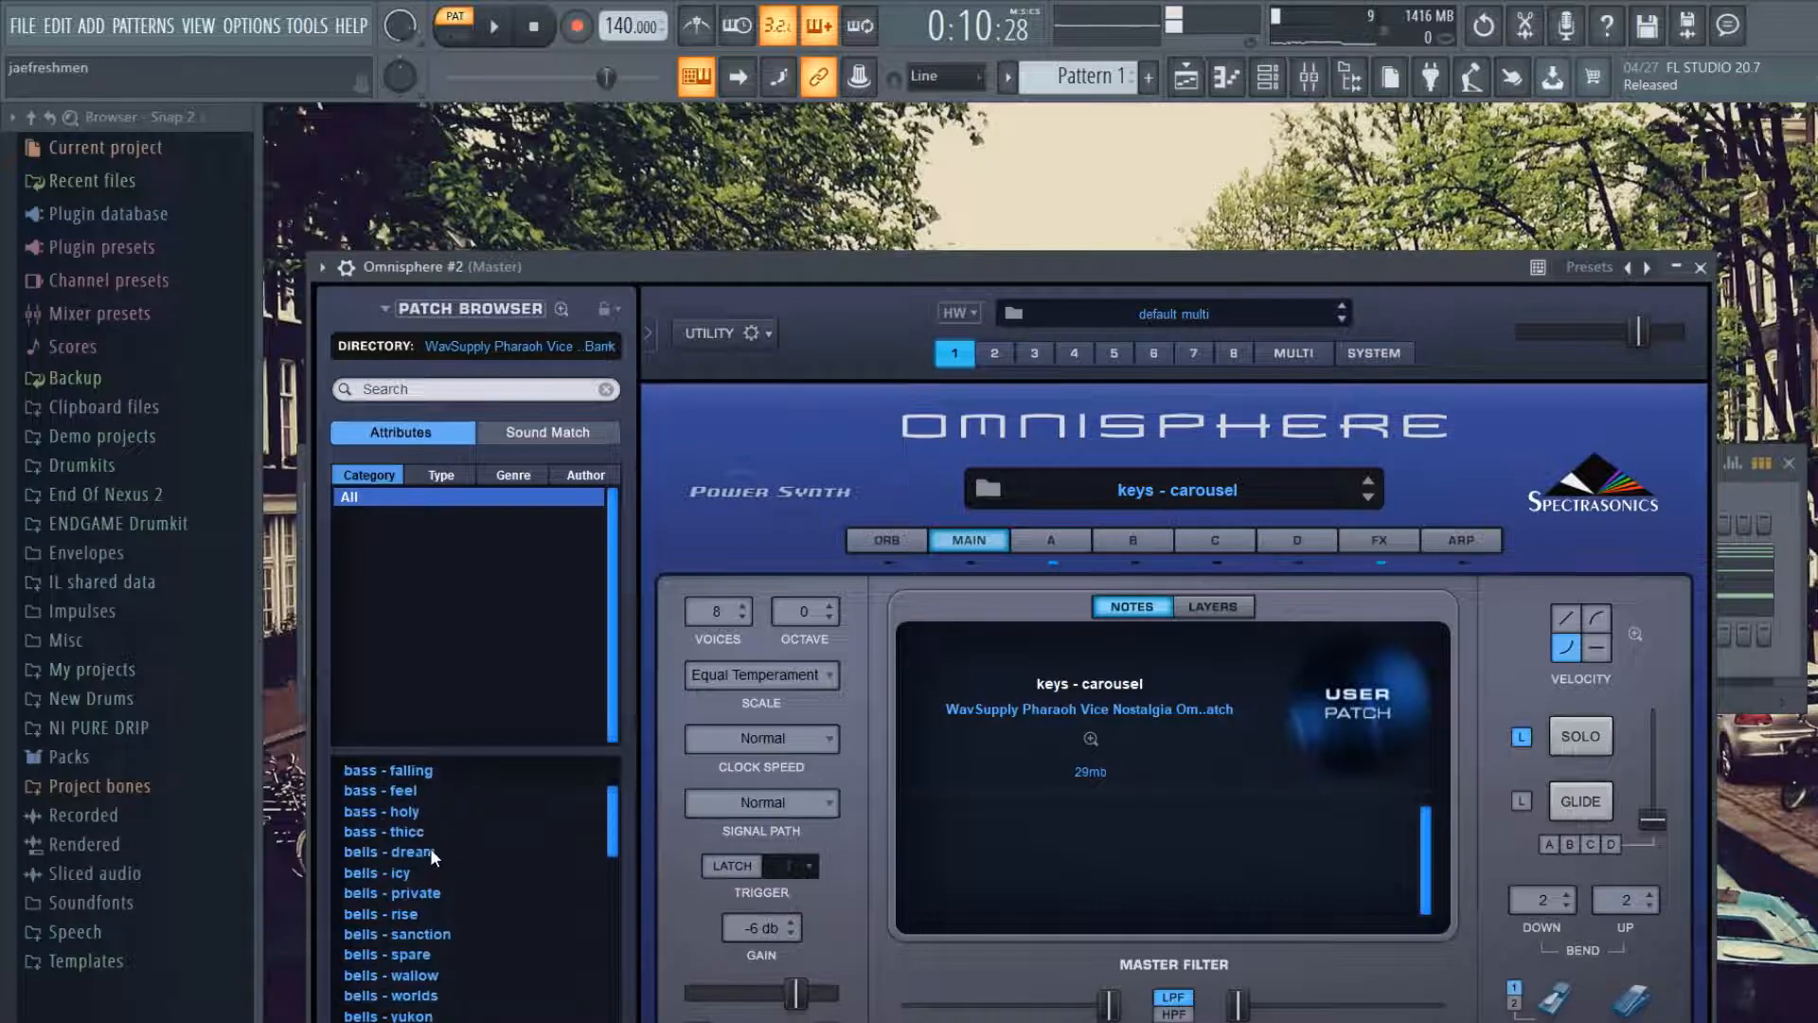
click(412, 909)
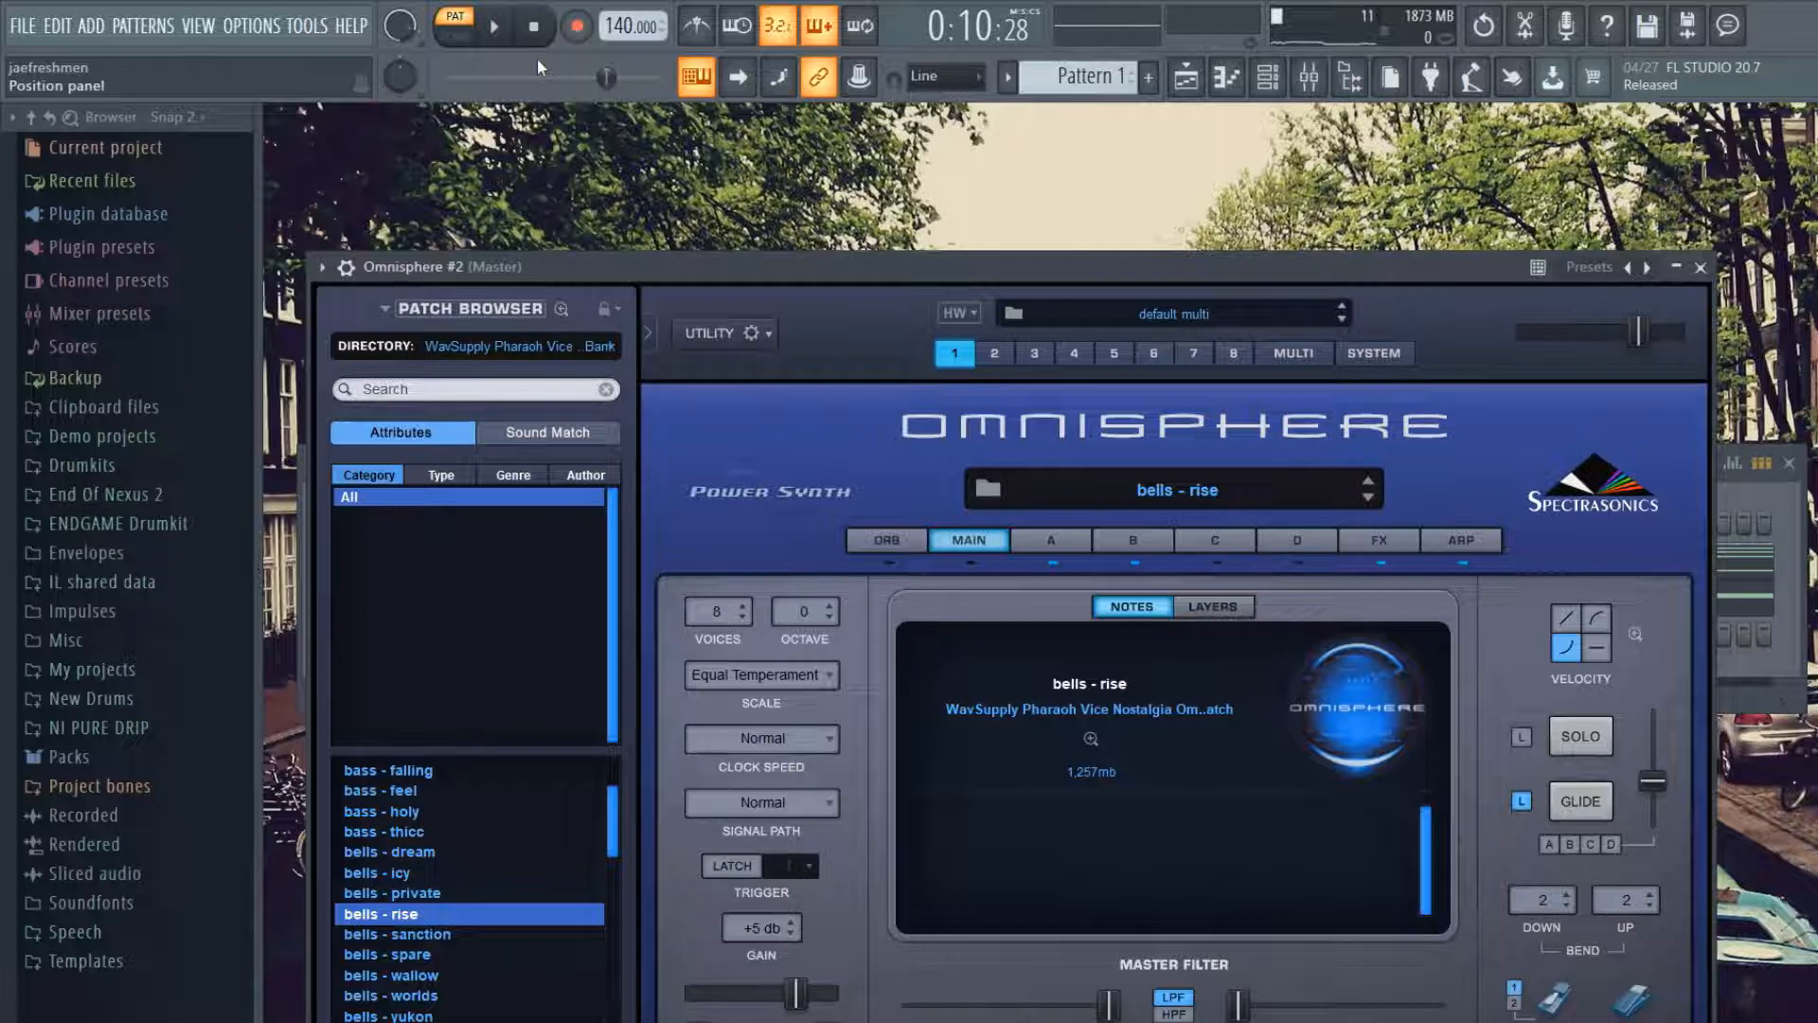
- Play back the pattern to hear the "bells - rise" melody with the chords, and close the Omnisphere #2 instrument
click(493, 26)
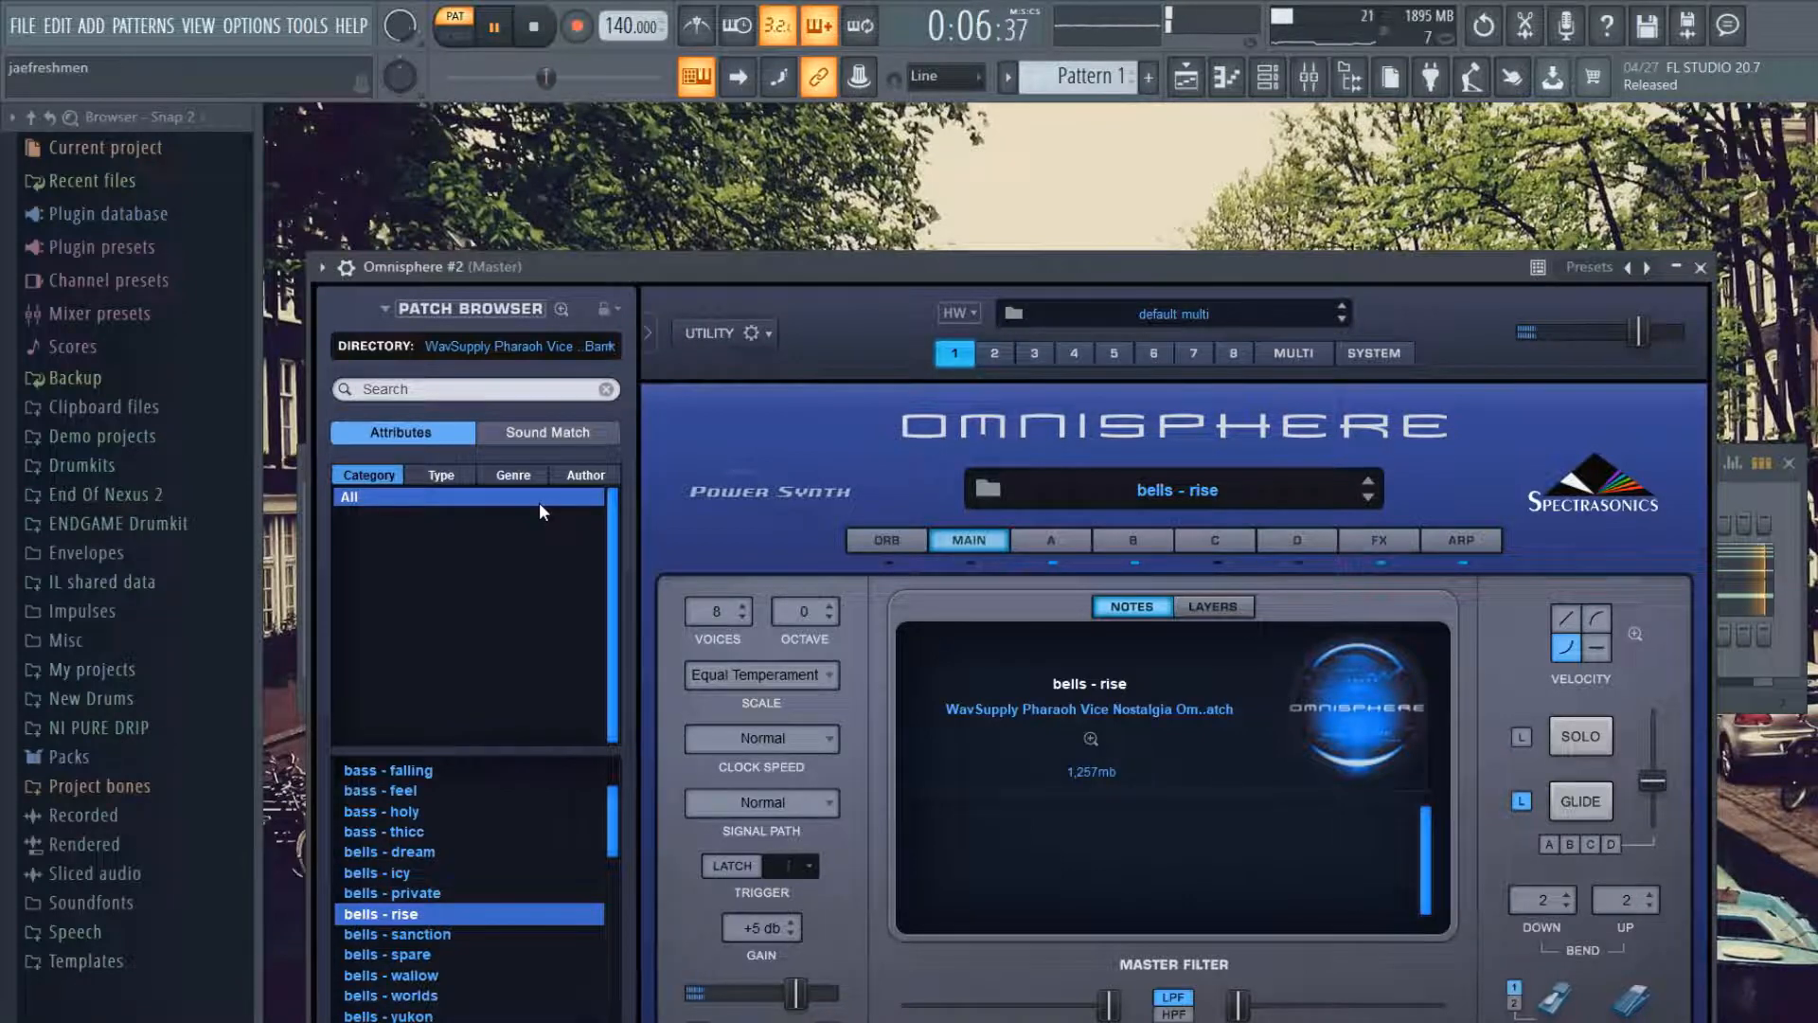
click(1700, 268)
key(space)
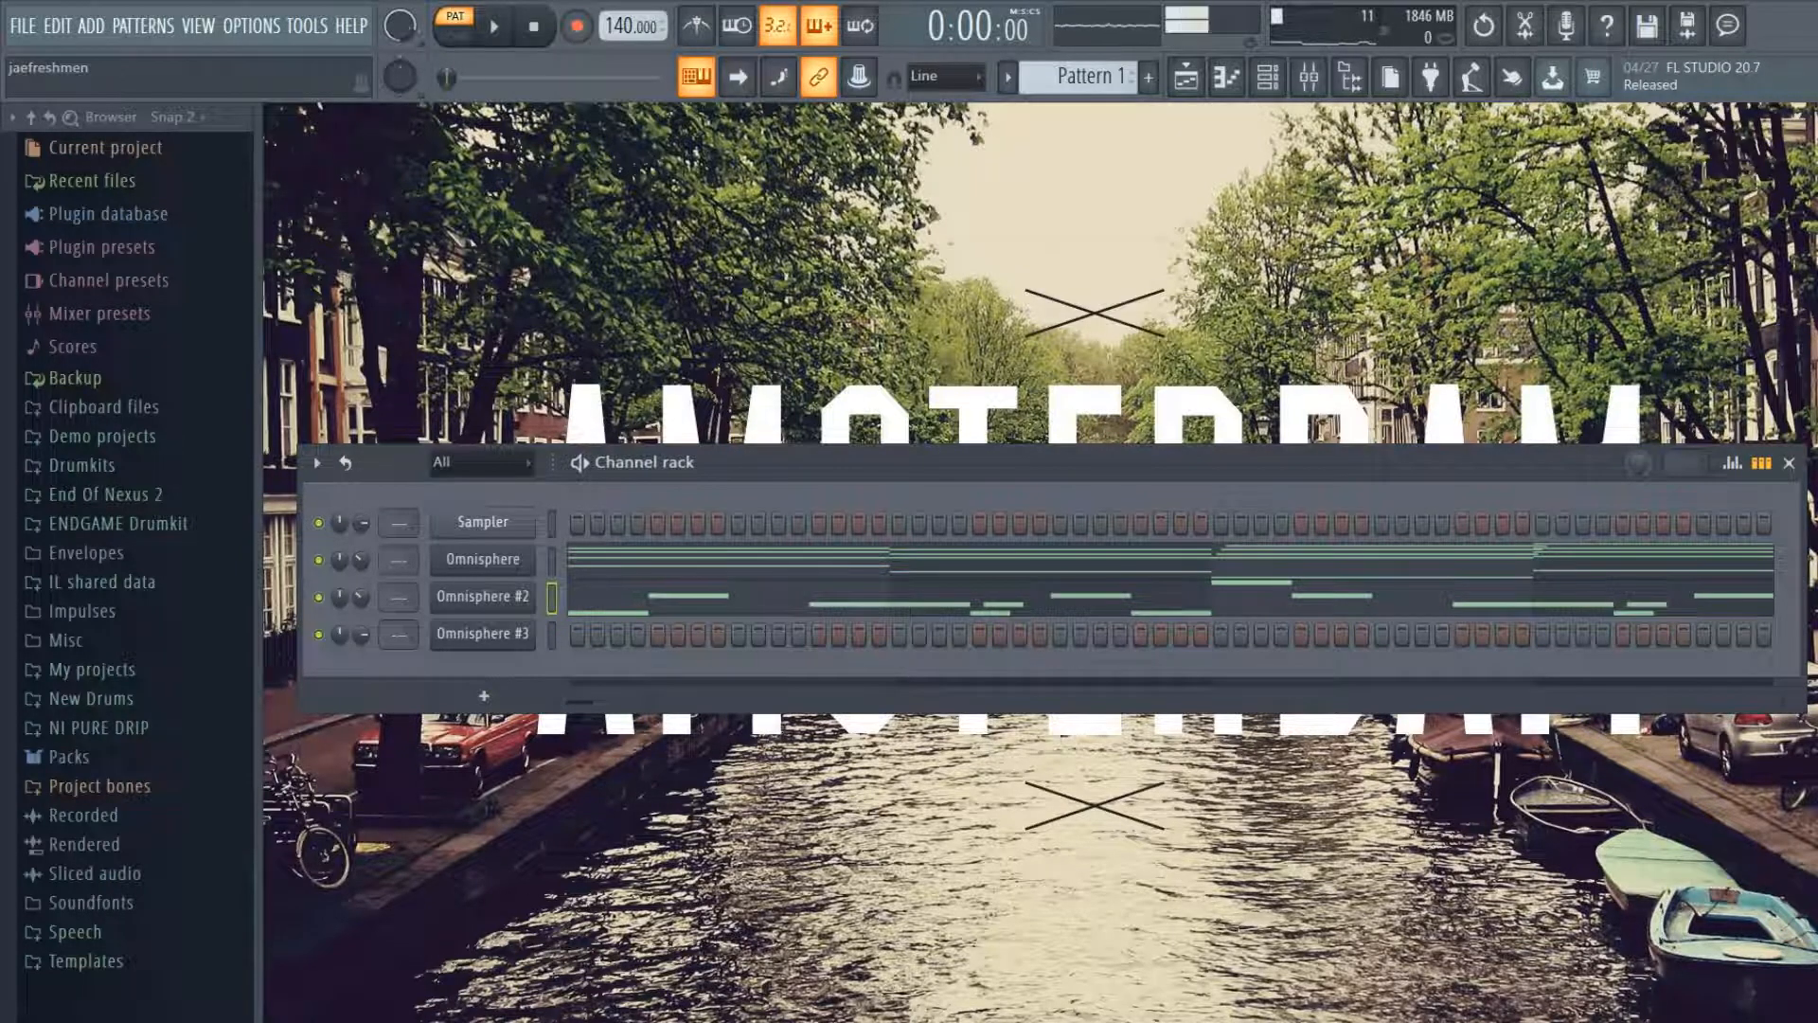
key(space)
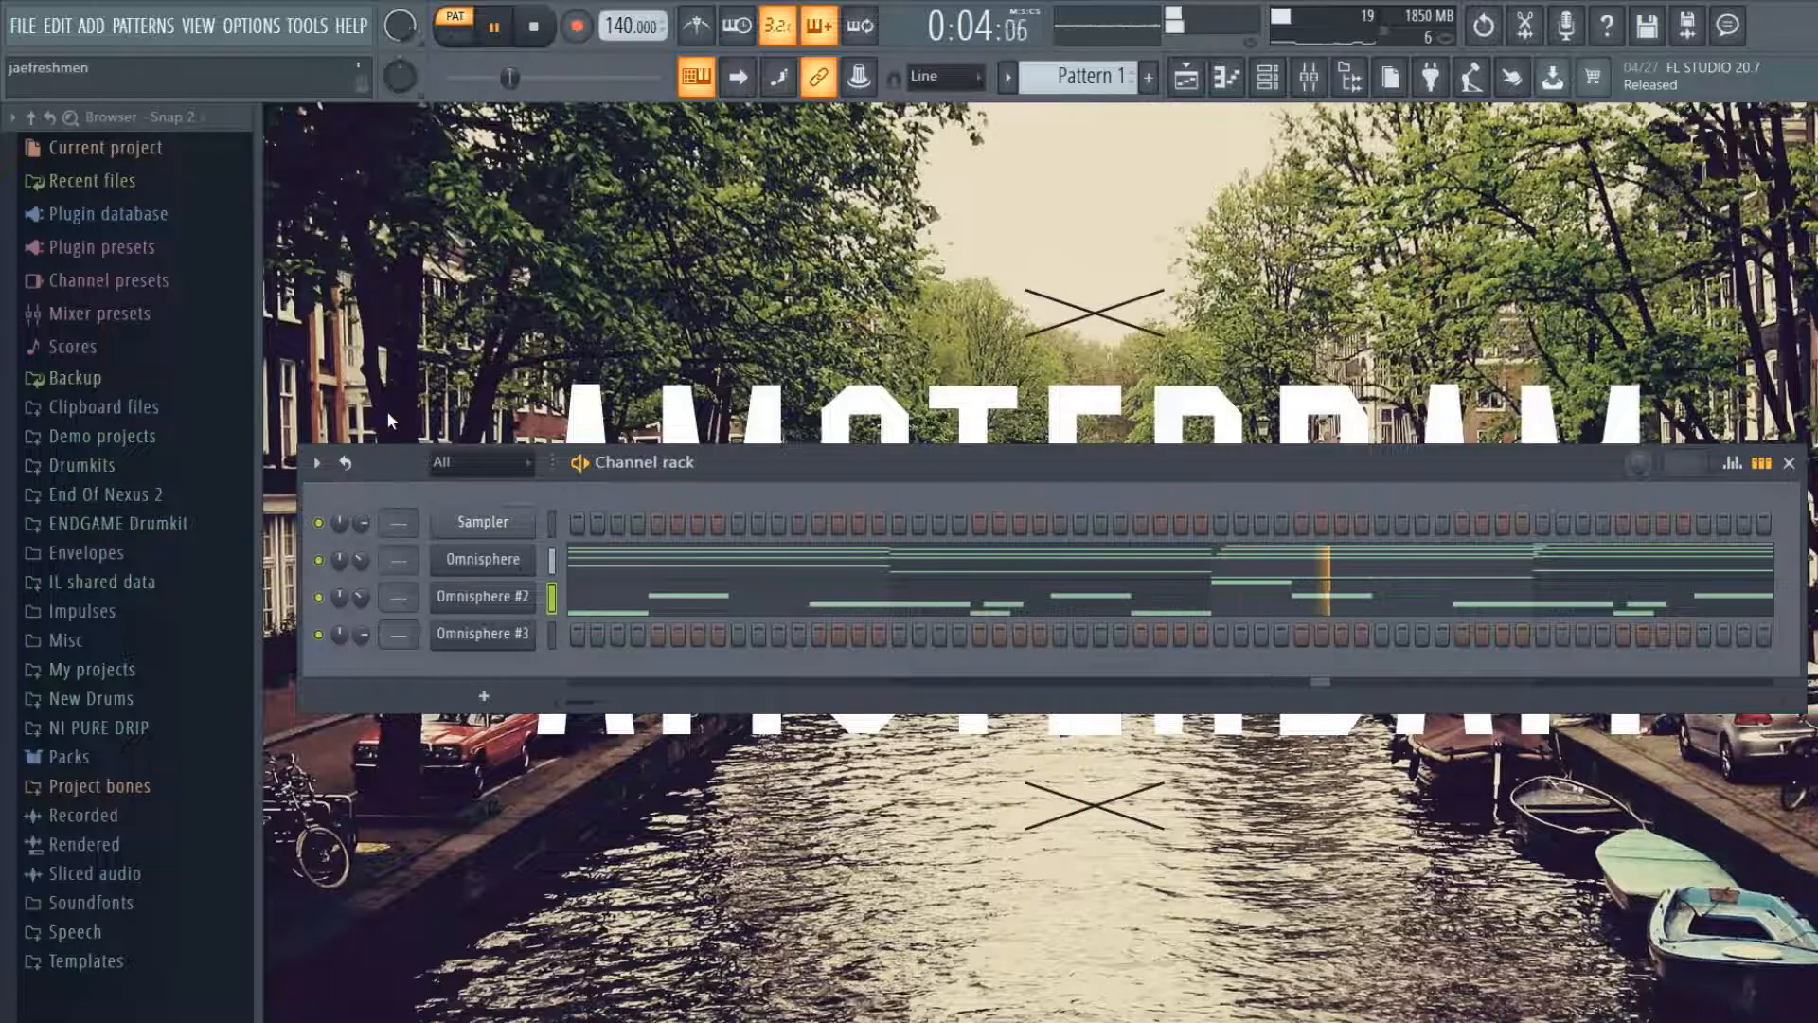
- Copy the melody notes from the Omnisphere #2 channel into the Omnisphere #3 channel and stop playback
right_click(499, 607)
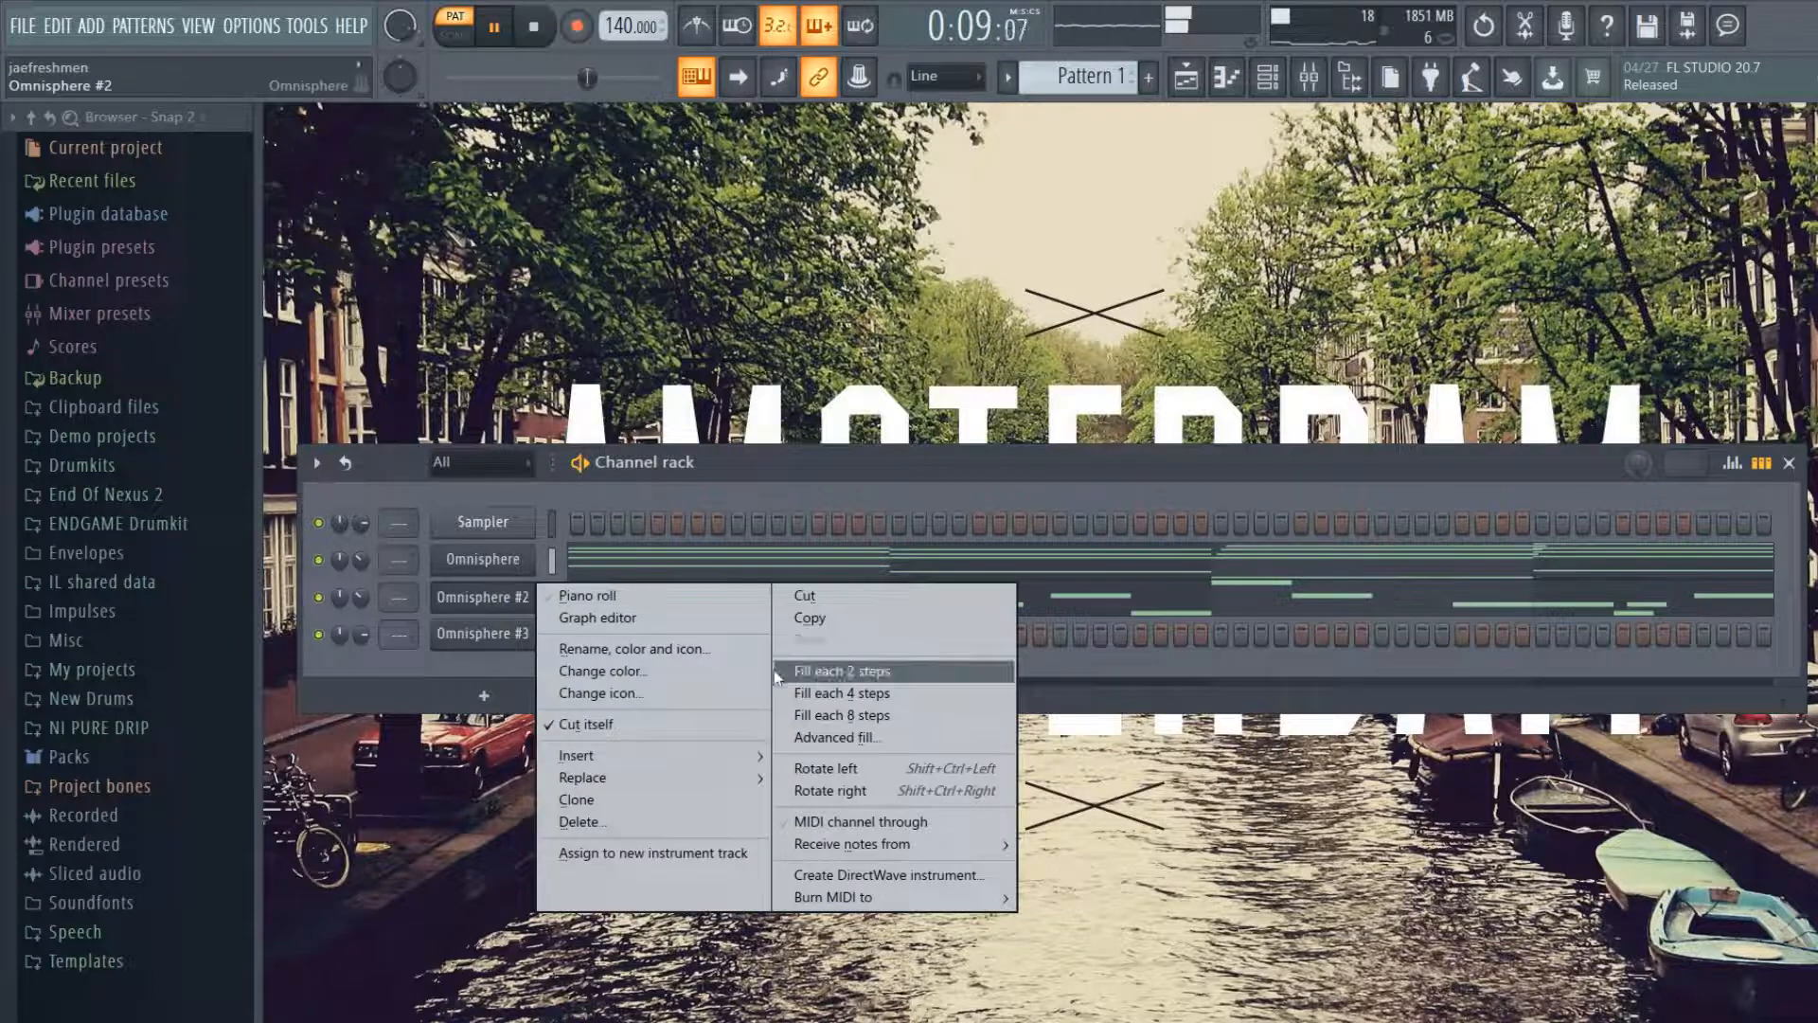
click(890, 617)
key(space)
right_click(483, 633)
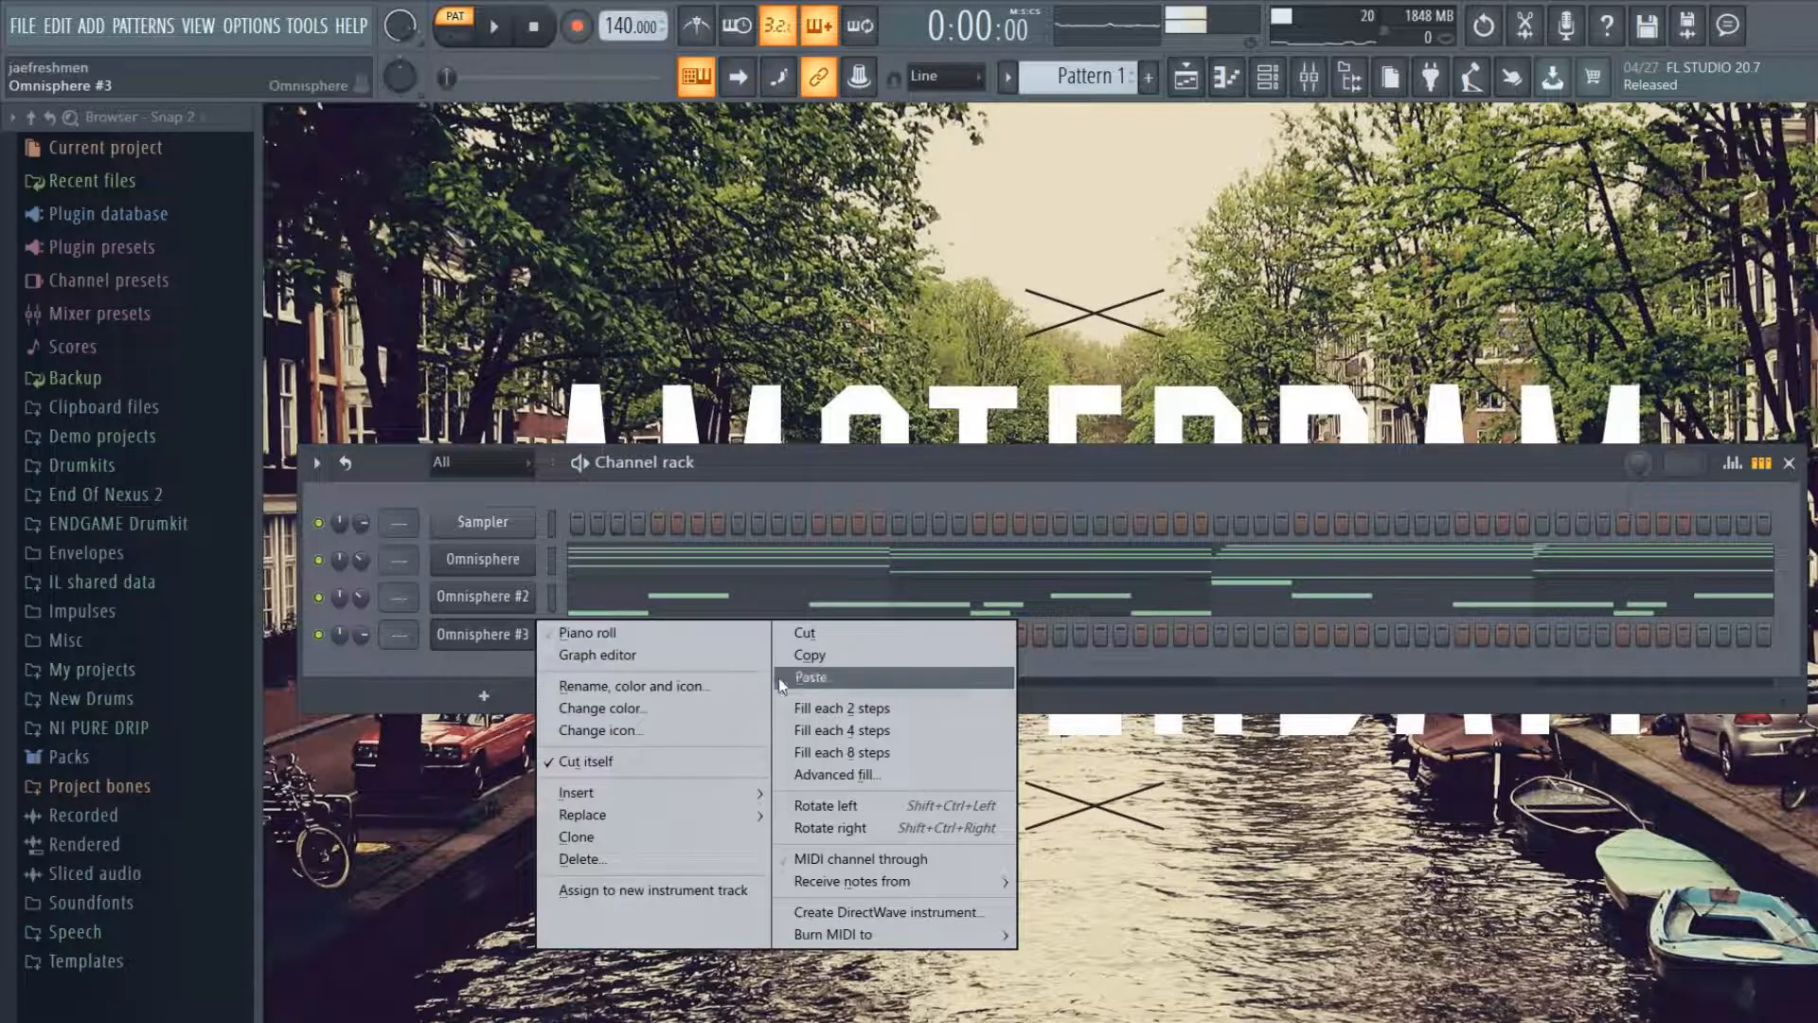
click(810, 677)
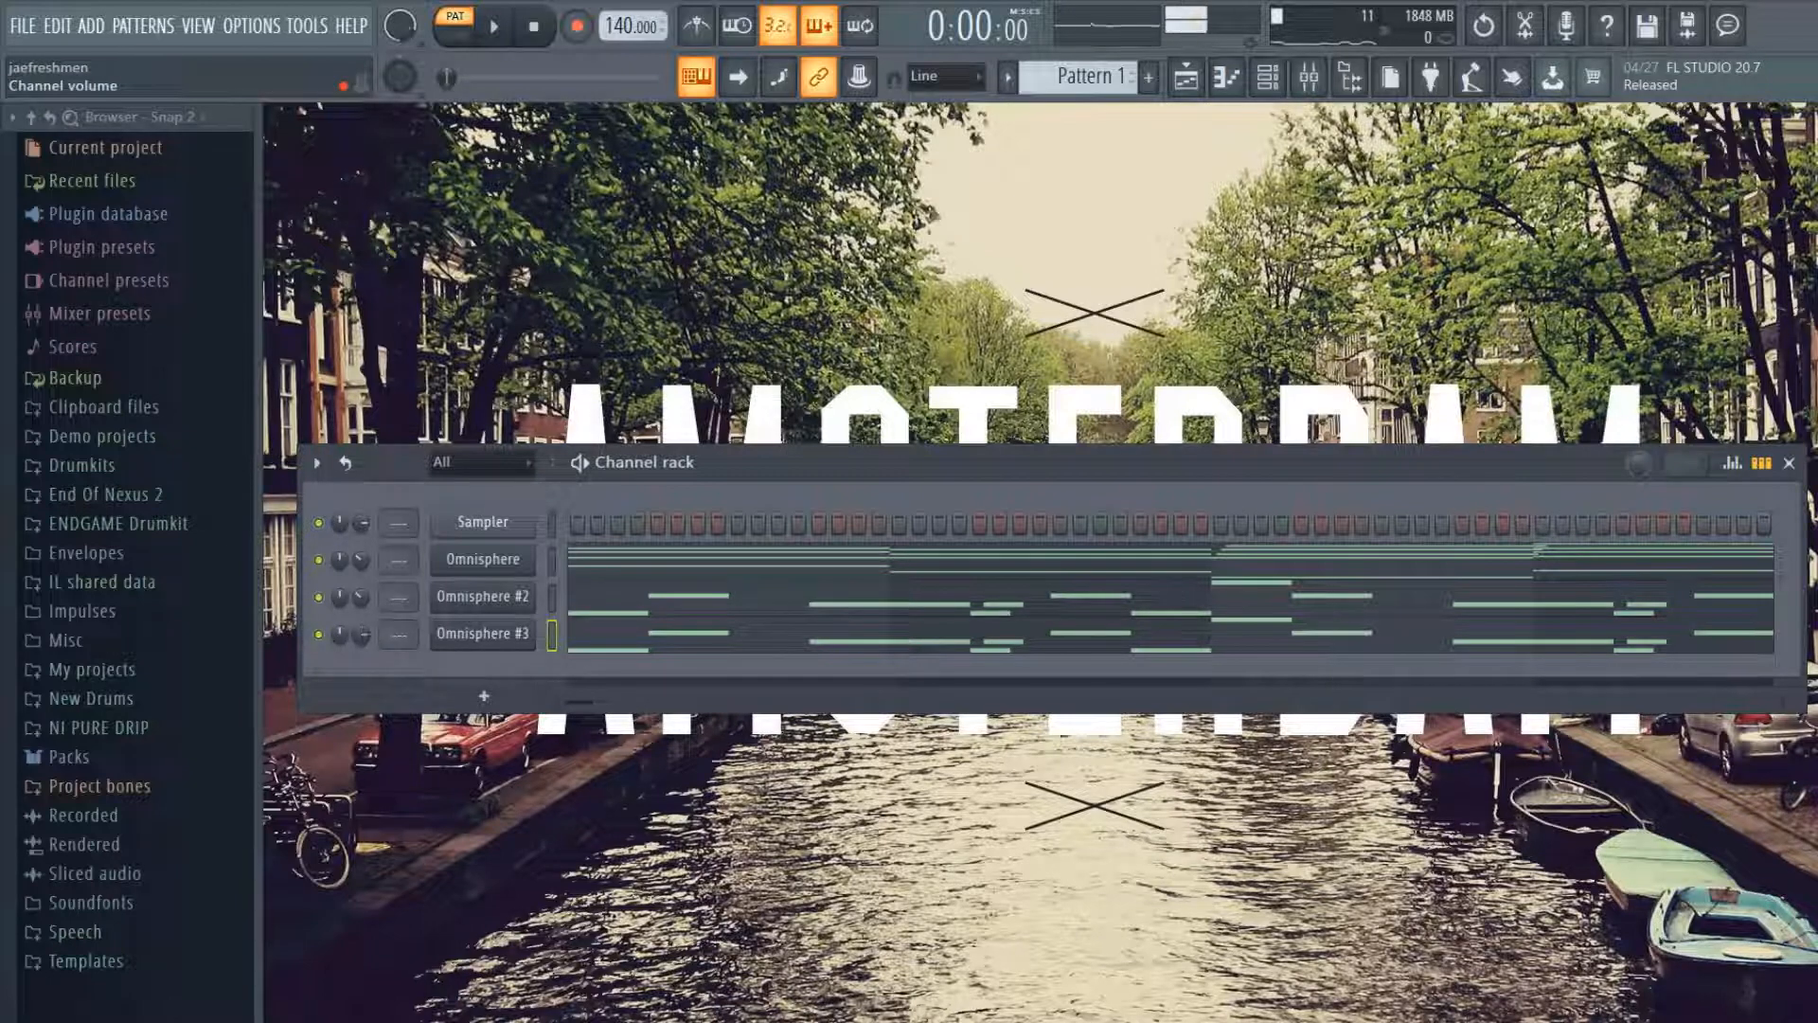
- Open the Omnisphere #3 instrument and switch its patch directory to the WavSupply Wyatt x Taz T. Bank
click(469, 634)
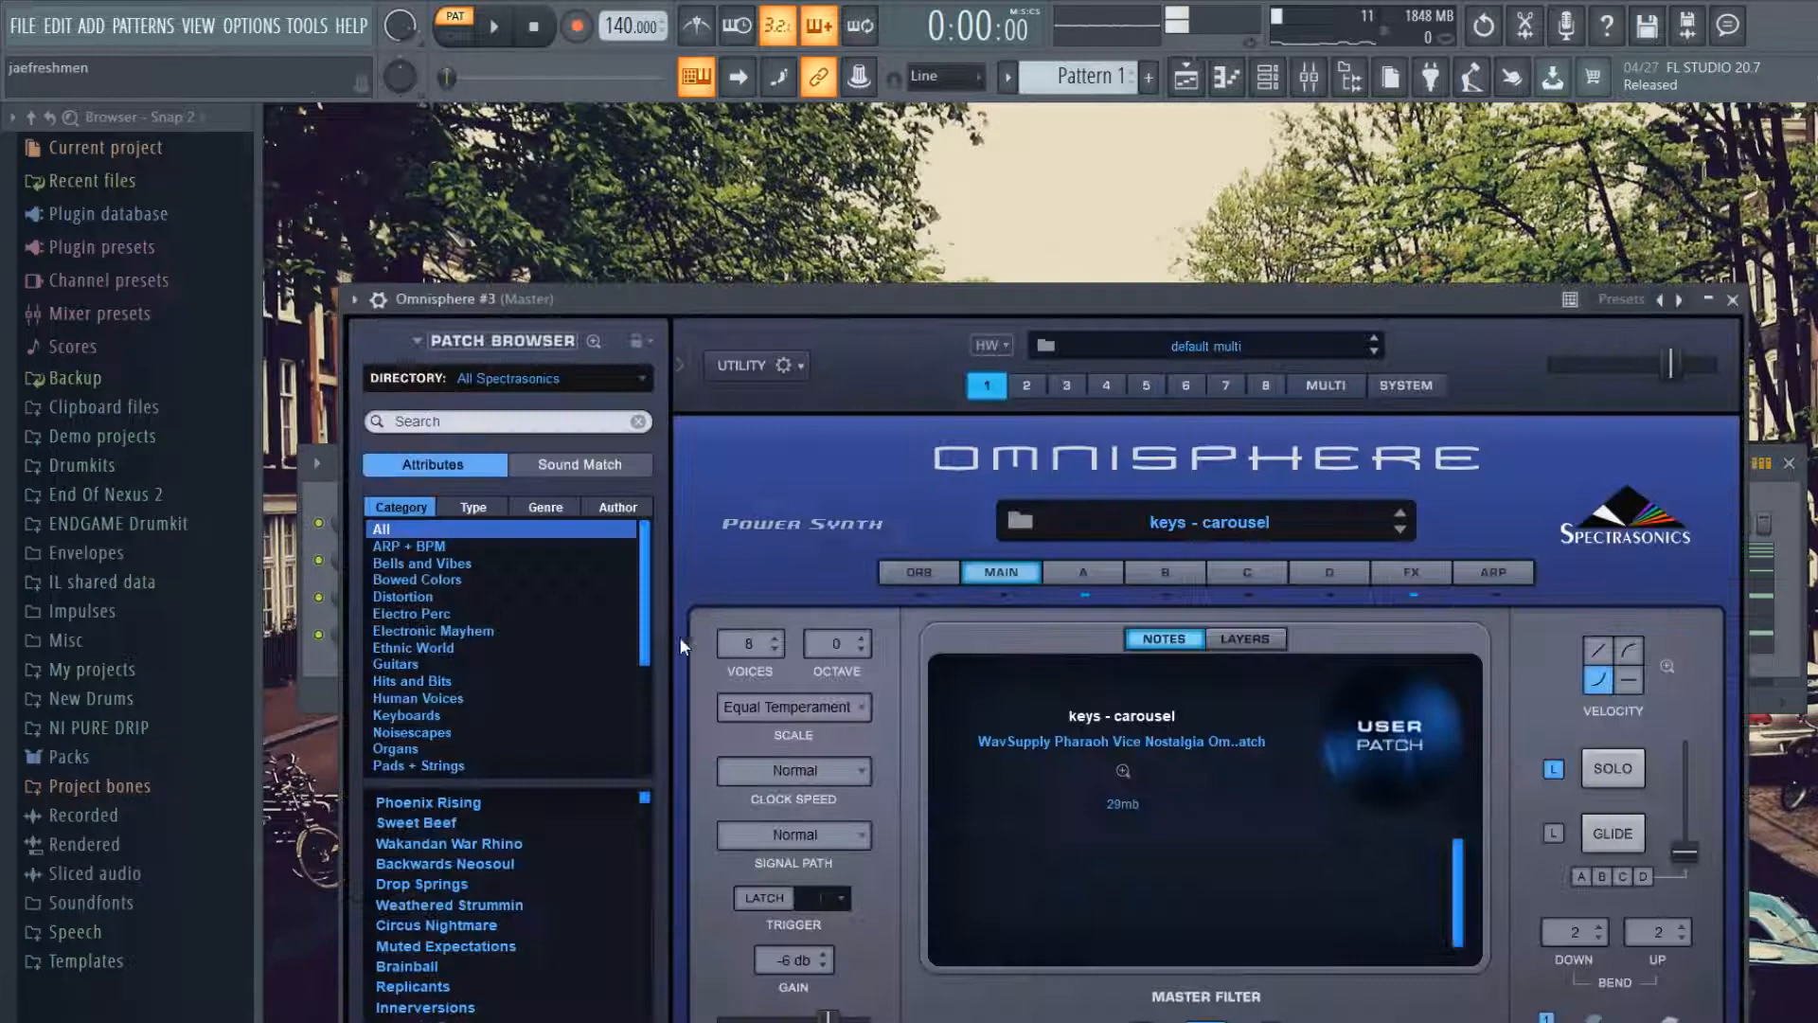
scroll(516, 857, down, 2)
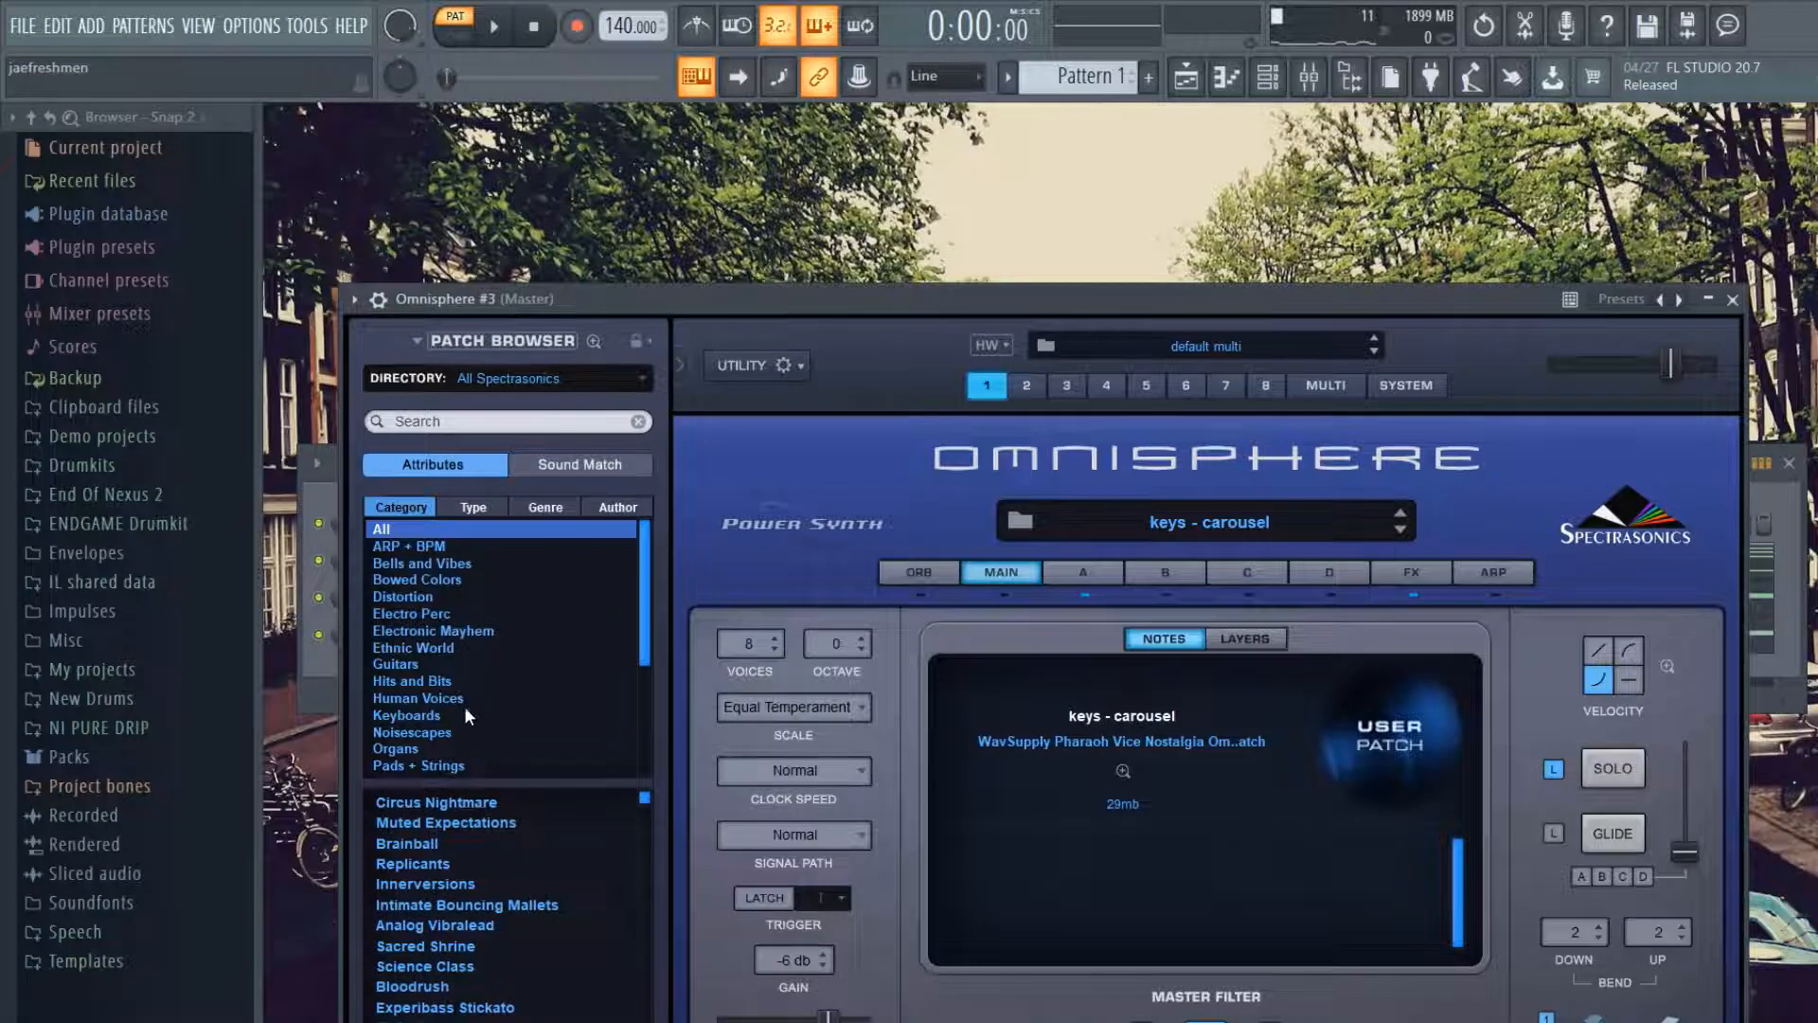
click(617, 378)
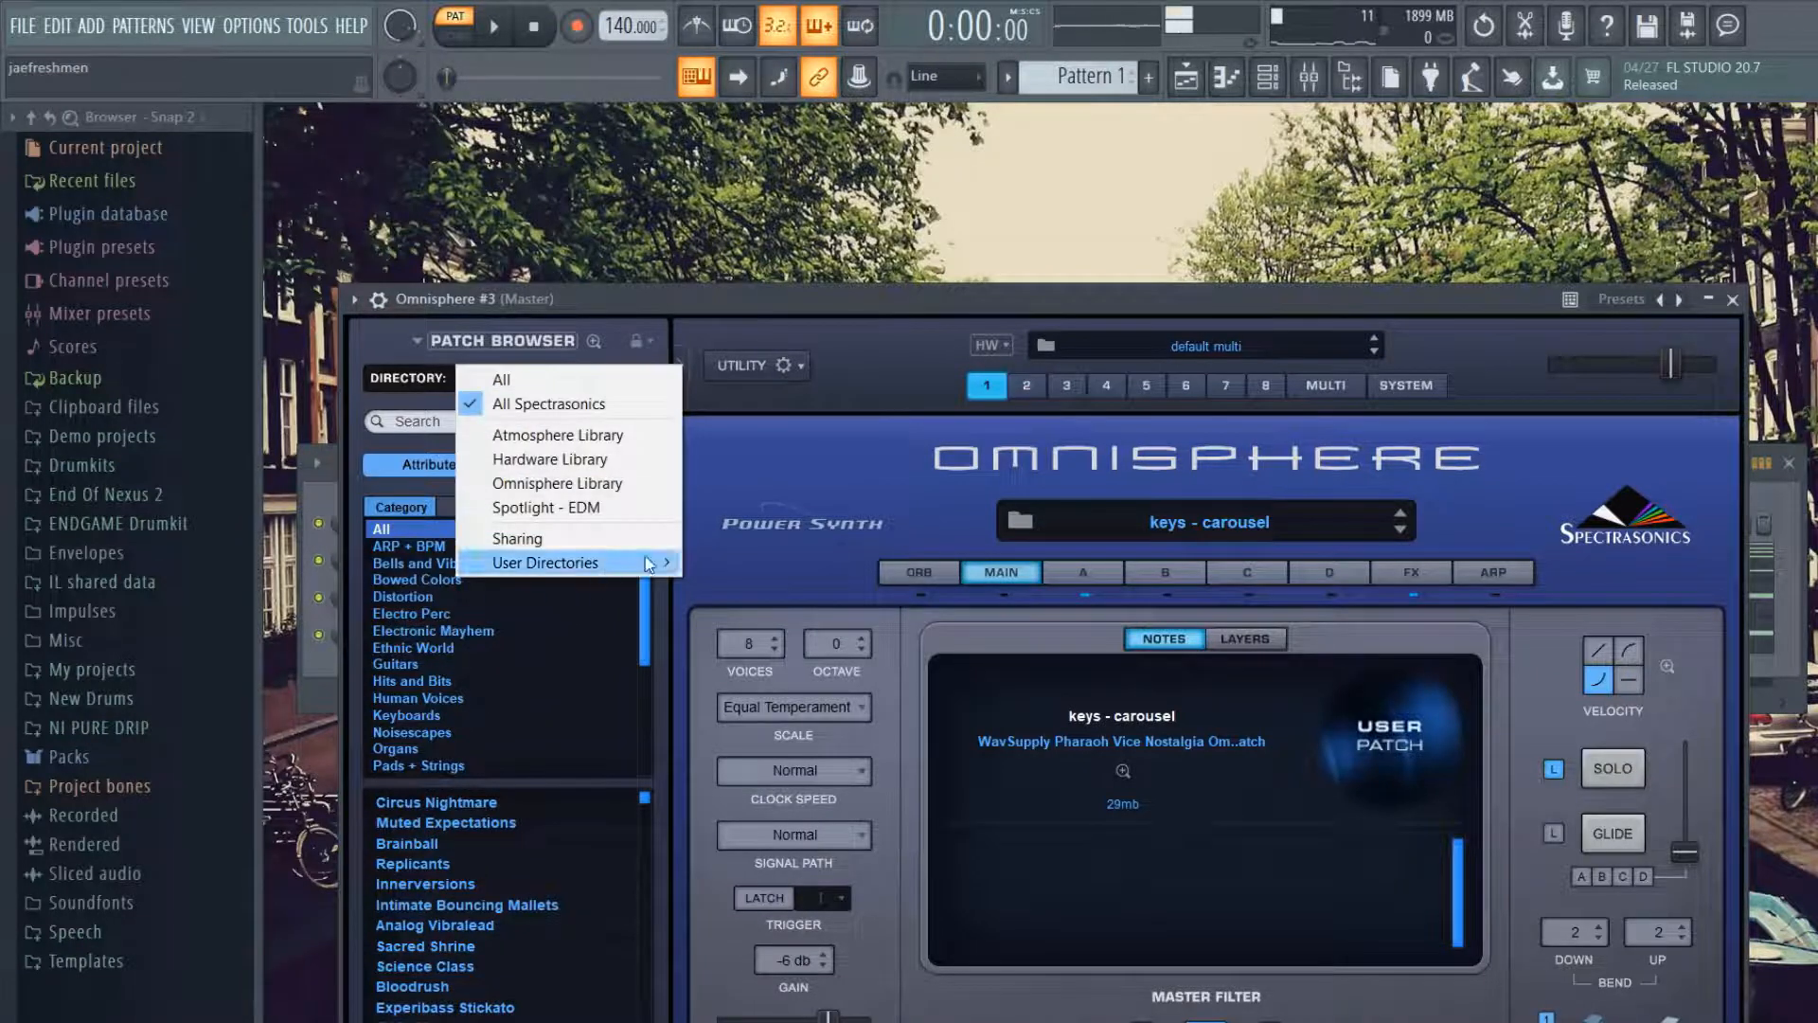
mouse_move(615, 563)
click(786, 683)
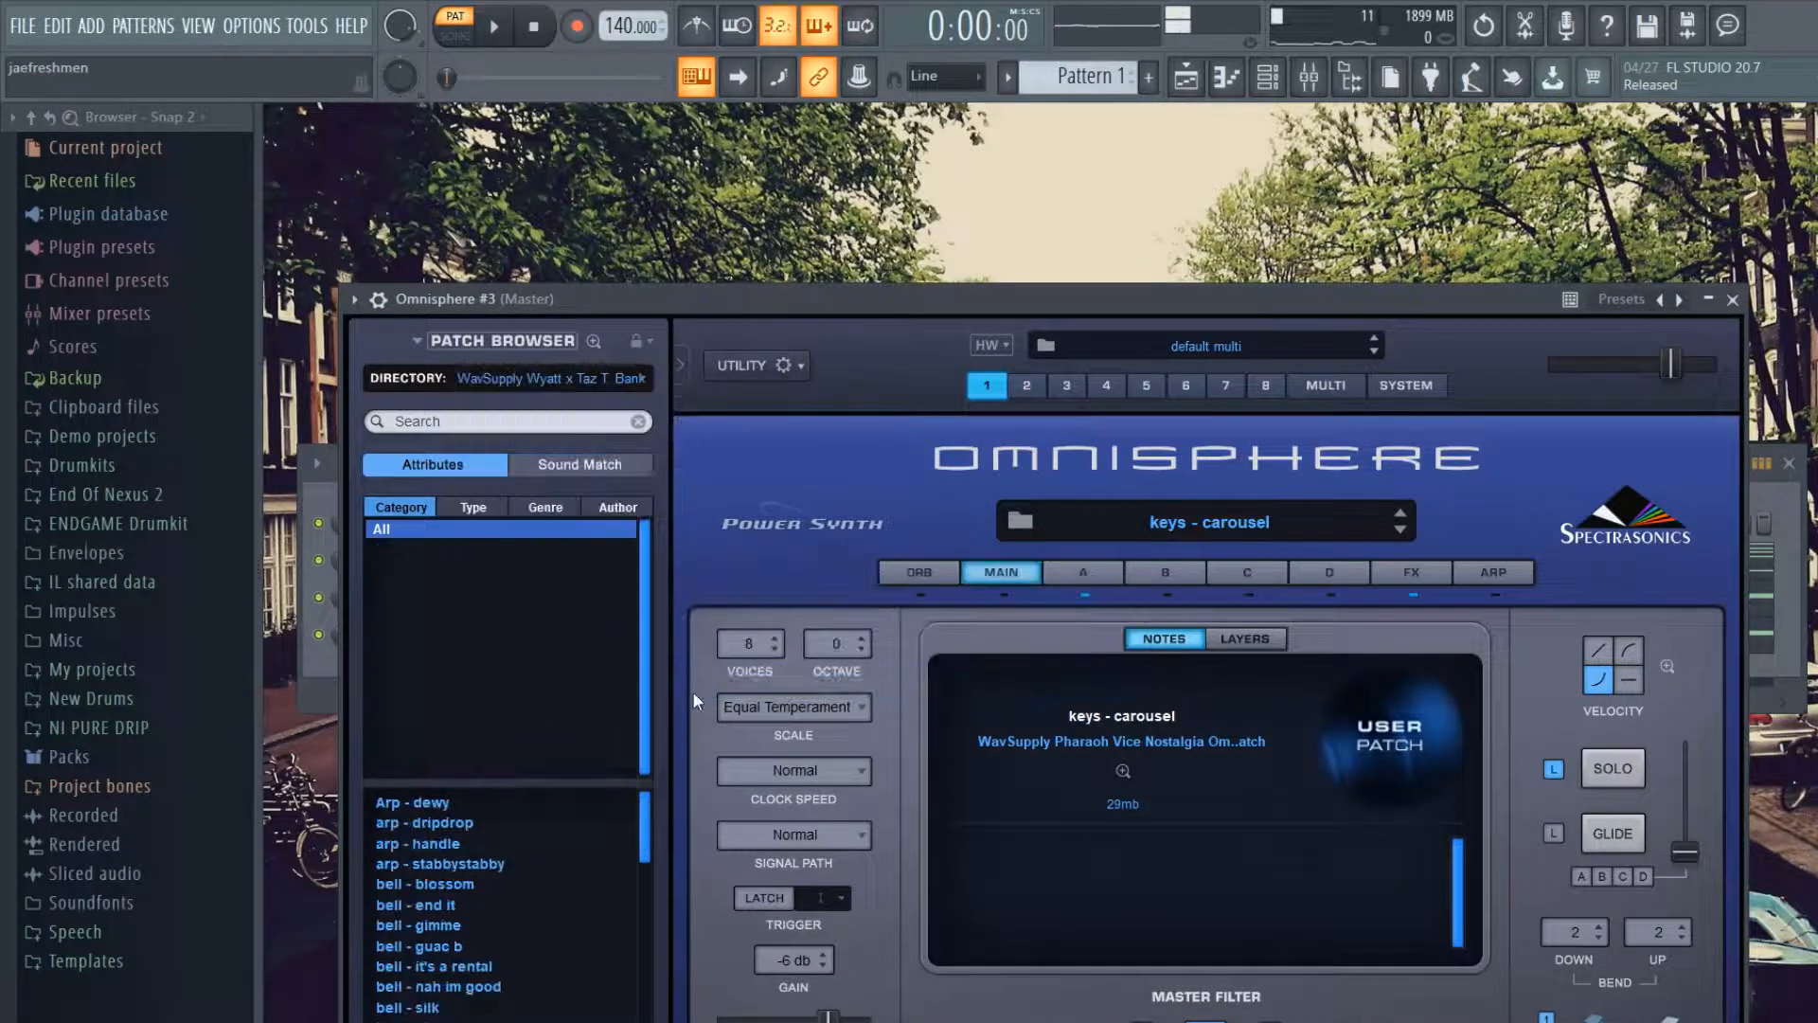
- Audition bell sounds from the bank on Omnisphere #3, loading "bell - gimme" and "bell - it's a rental"
scroll(487, 886, down, 1)
click(500, 884)
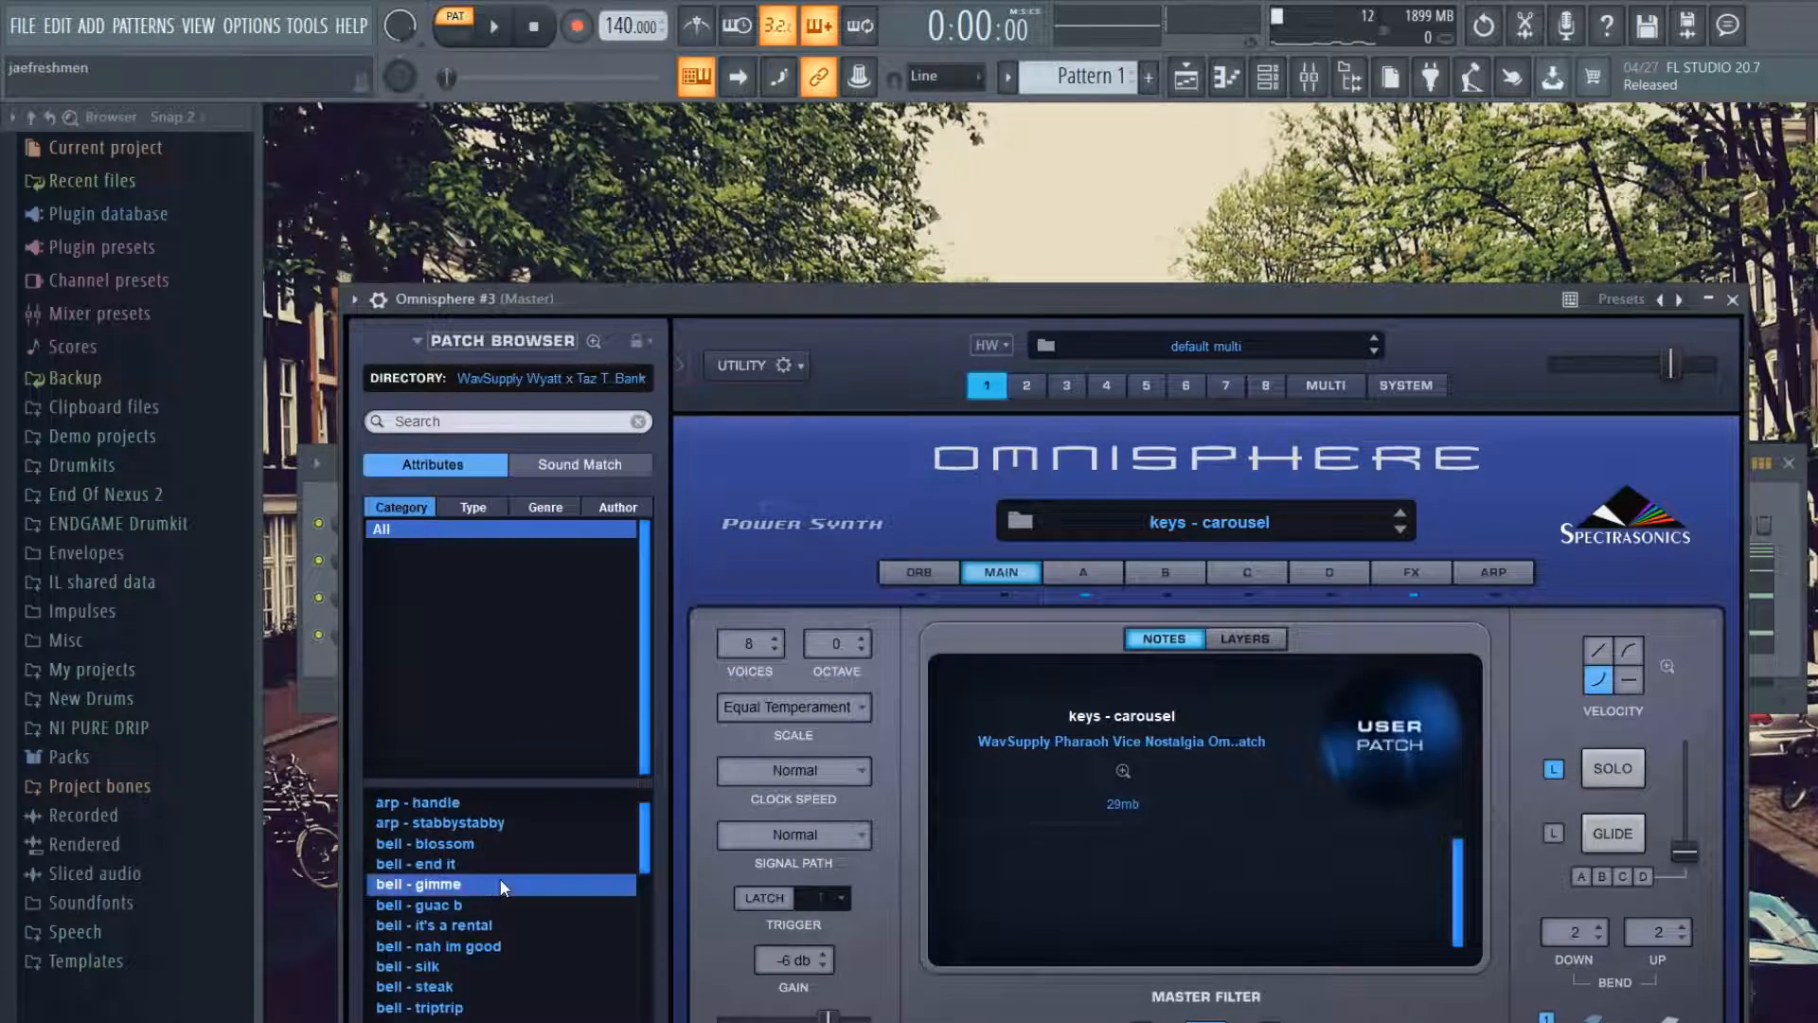
click(1732, 299)
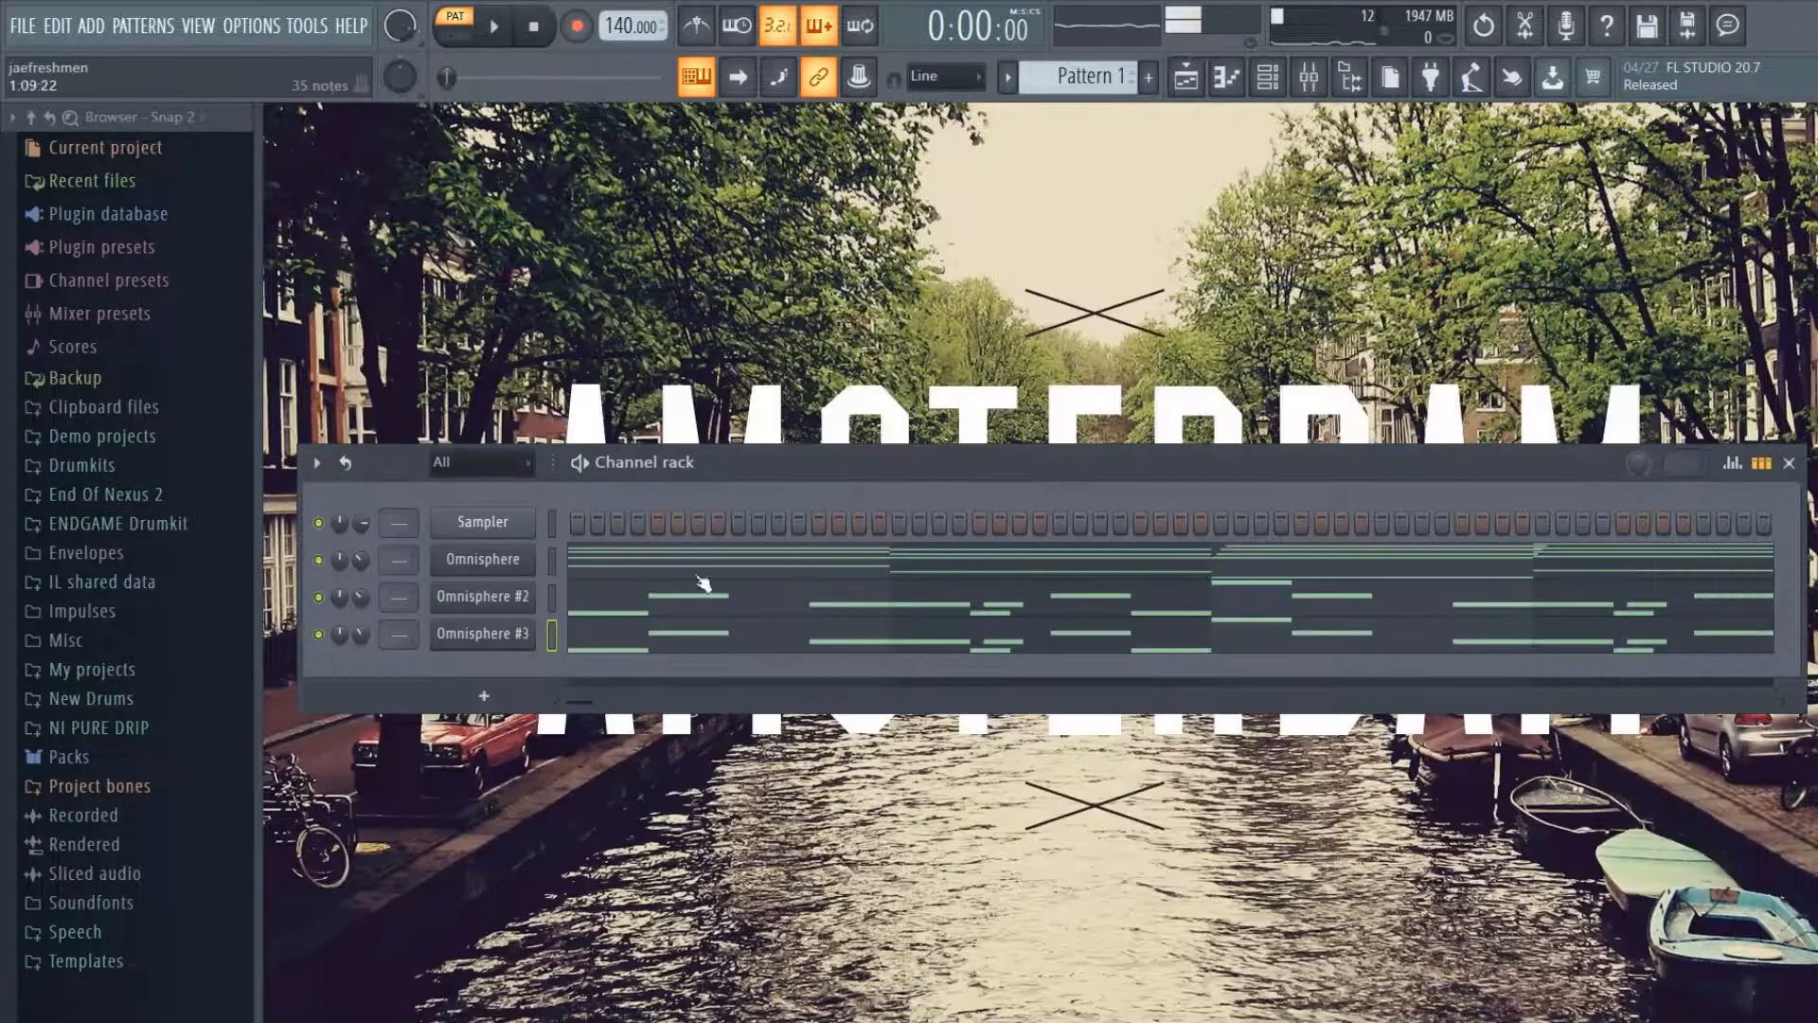
click(513, 635)
scroll(496, 977, down, 3)
scroll(498, 947, up, 3)
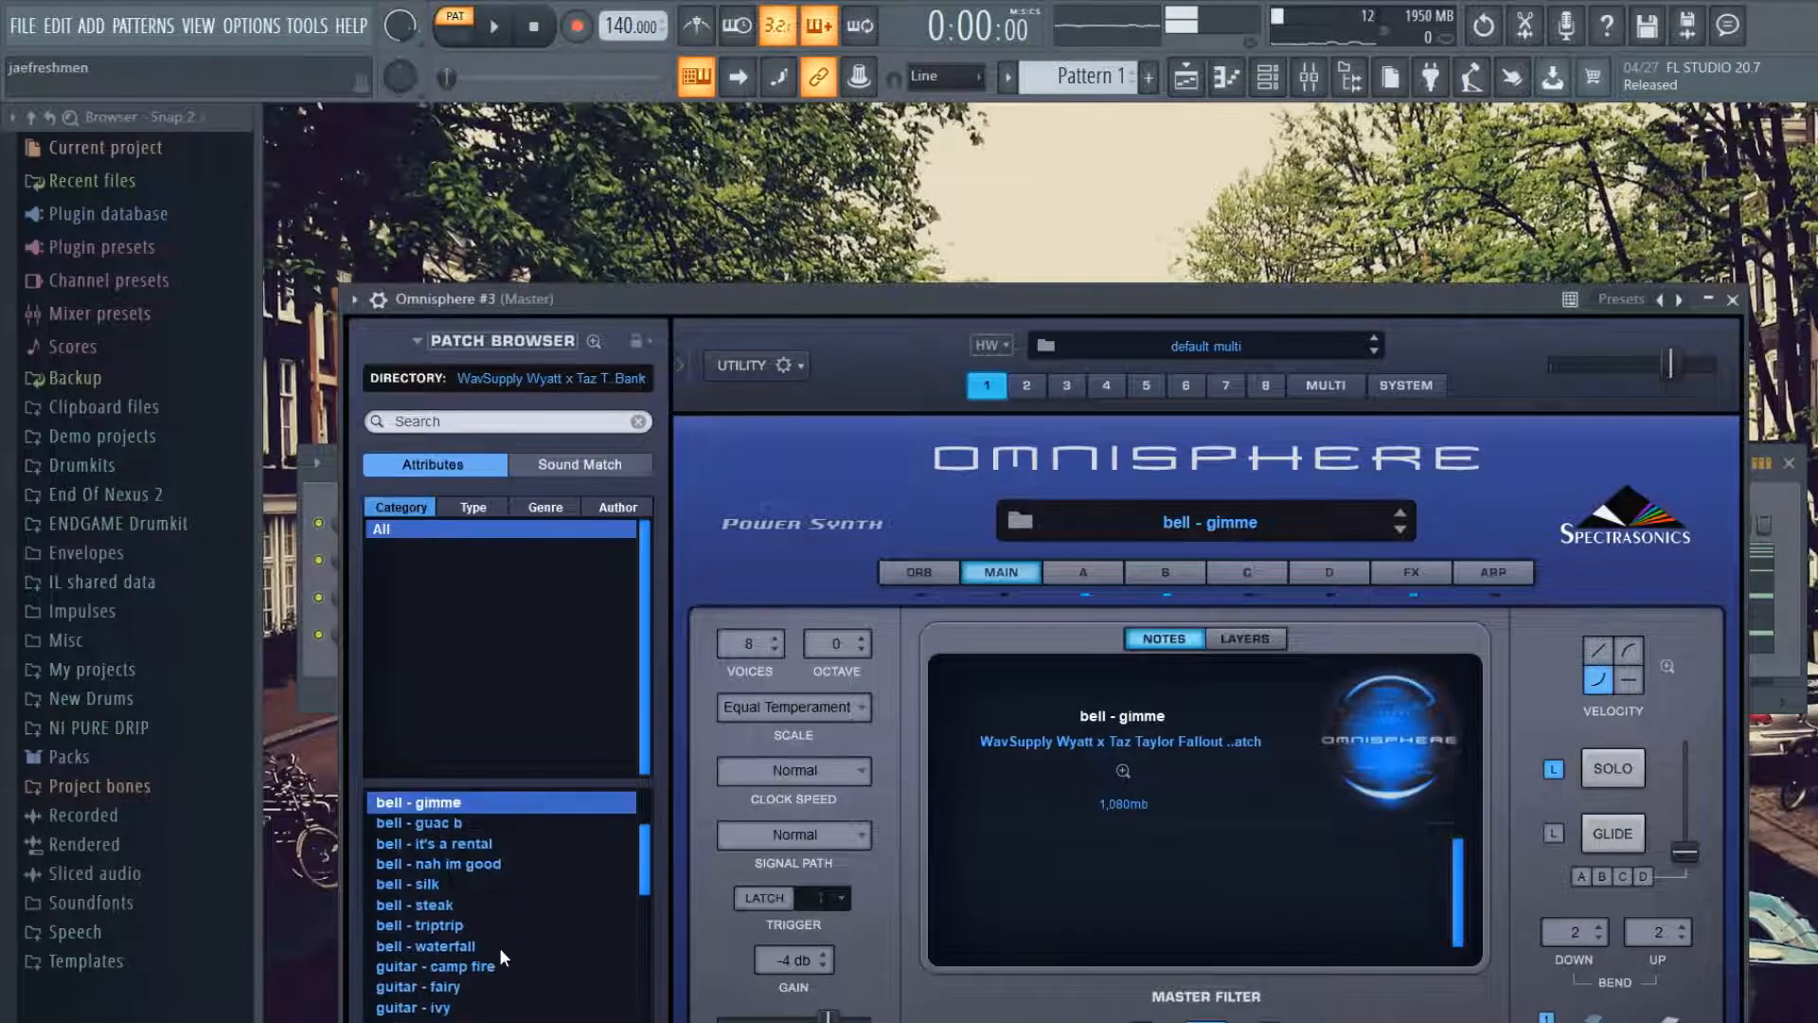
scroll(494, 941, down, 1)
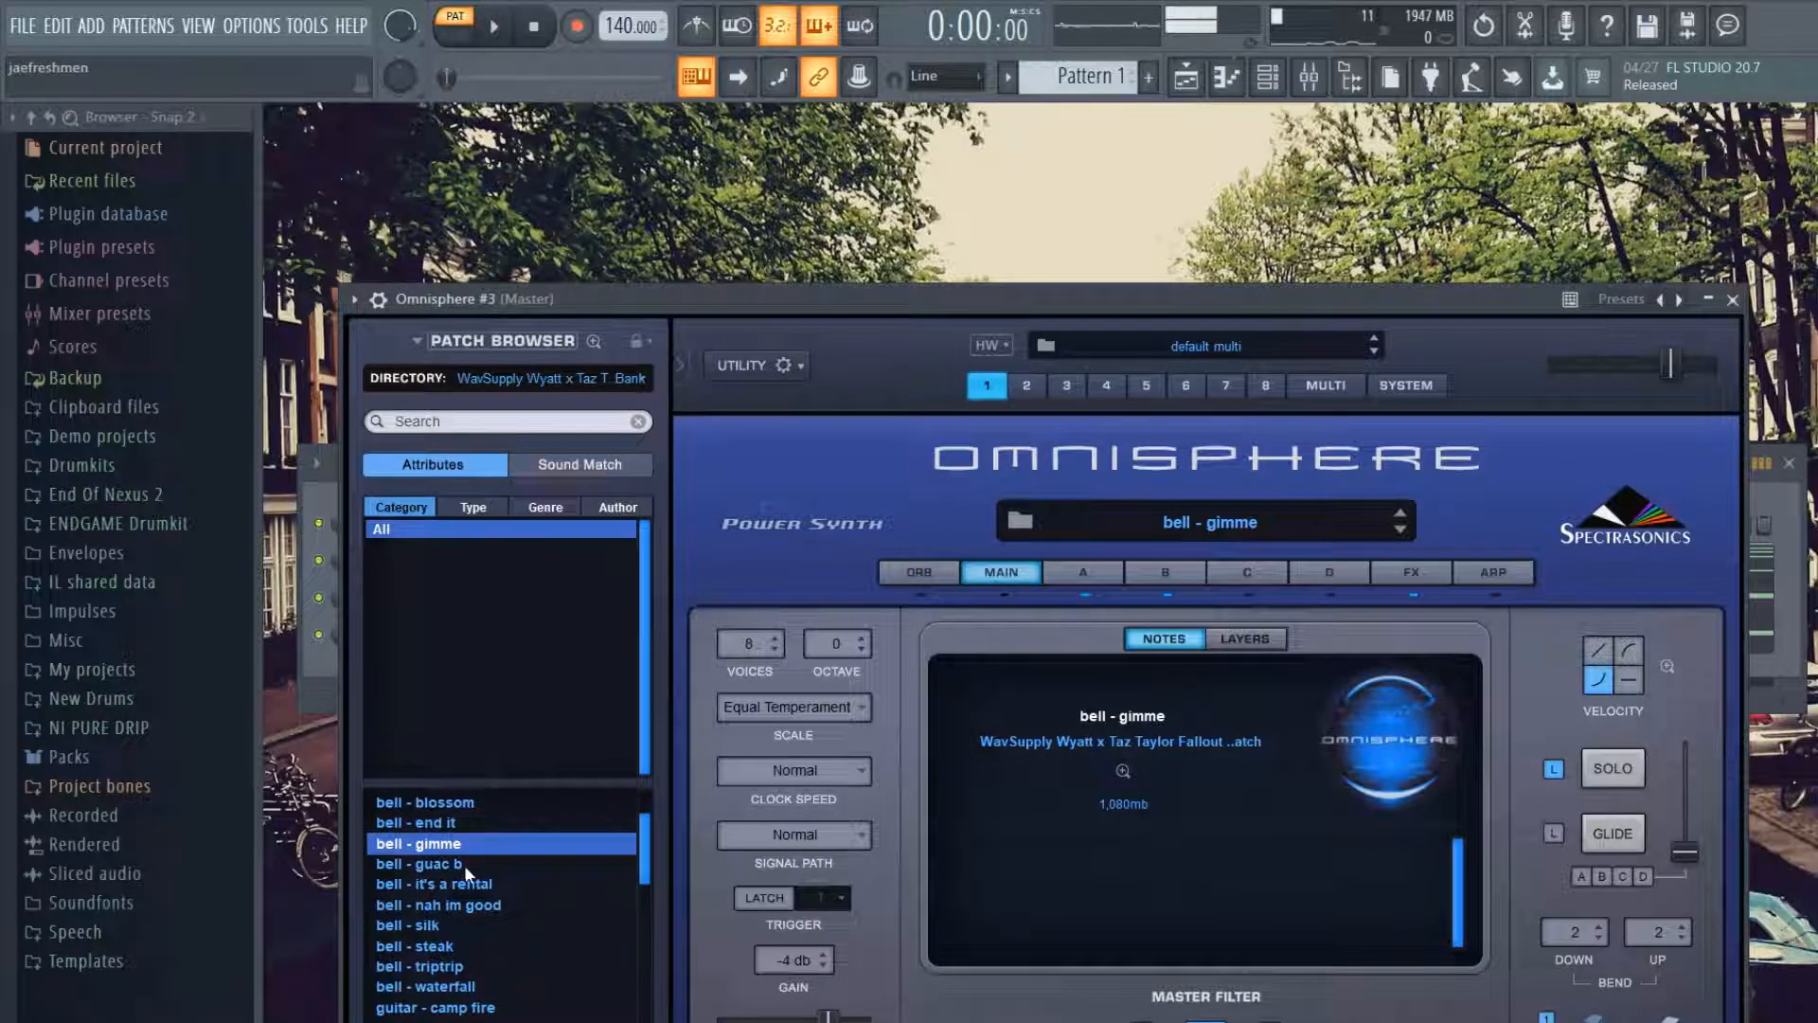
click(491, 885)
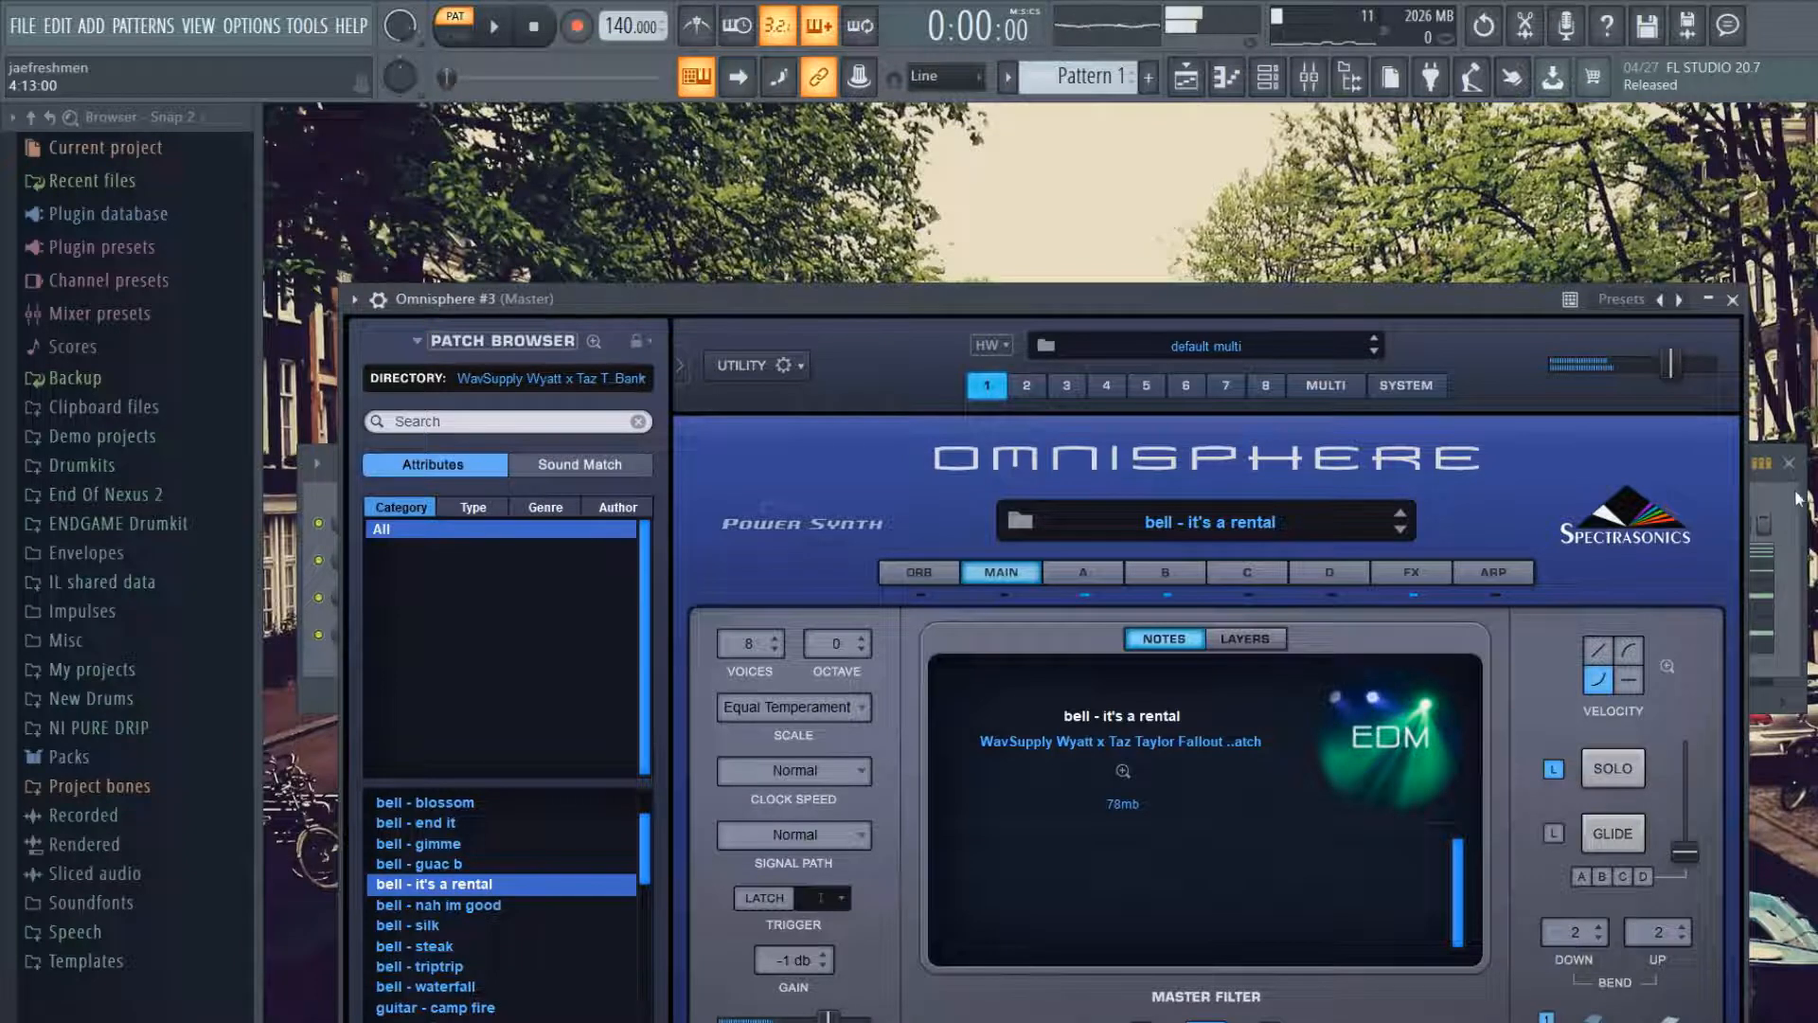
- Lower the channel volume of Omnisphere #3 in the channel rack and start playback
click(1767, 545)
drag(361, 633, 360, 663)
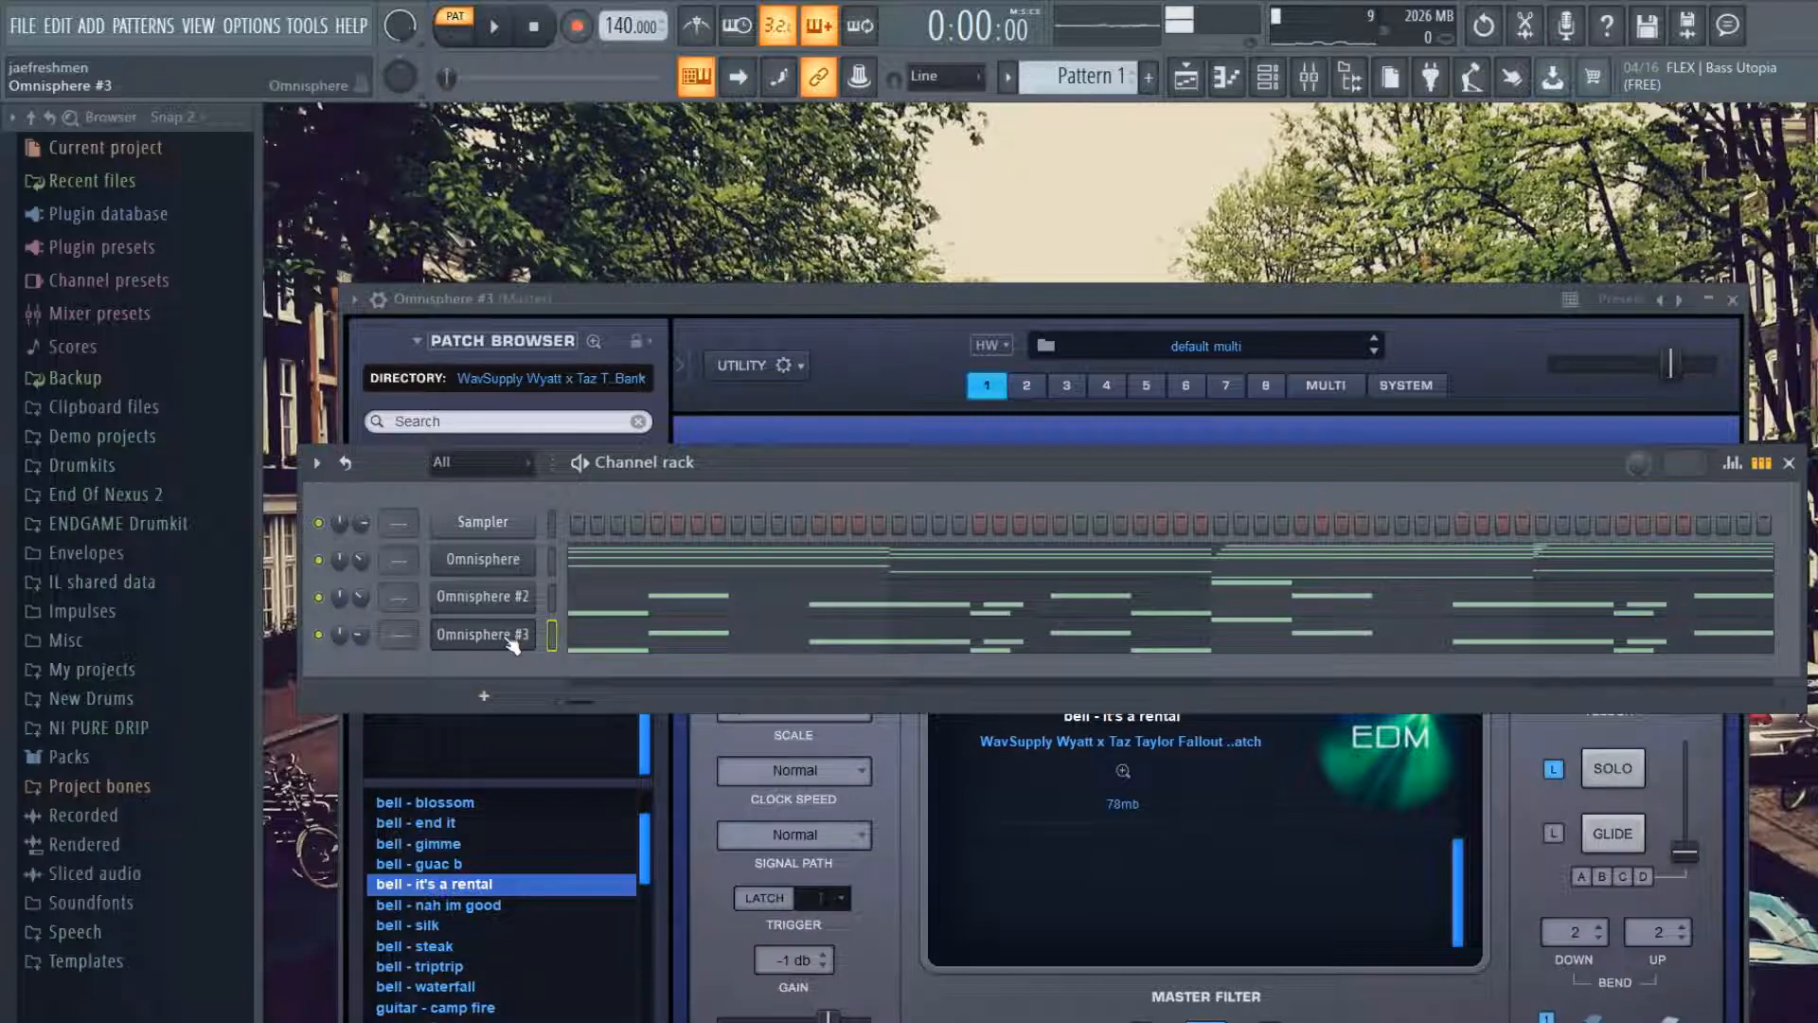
key(space)
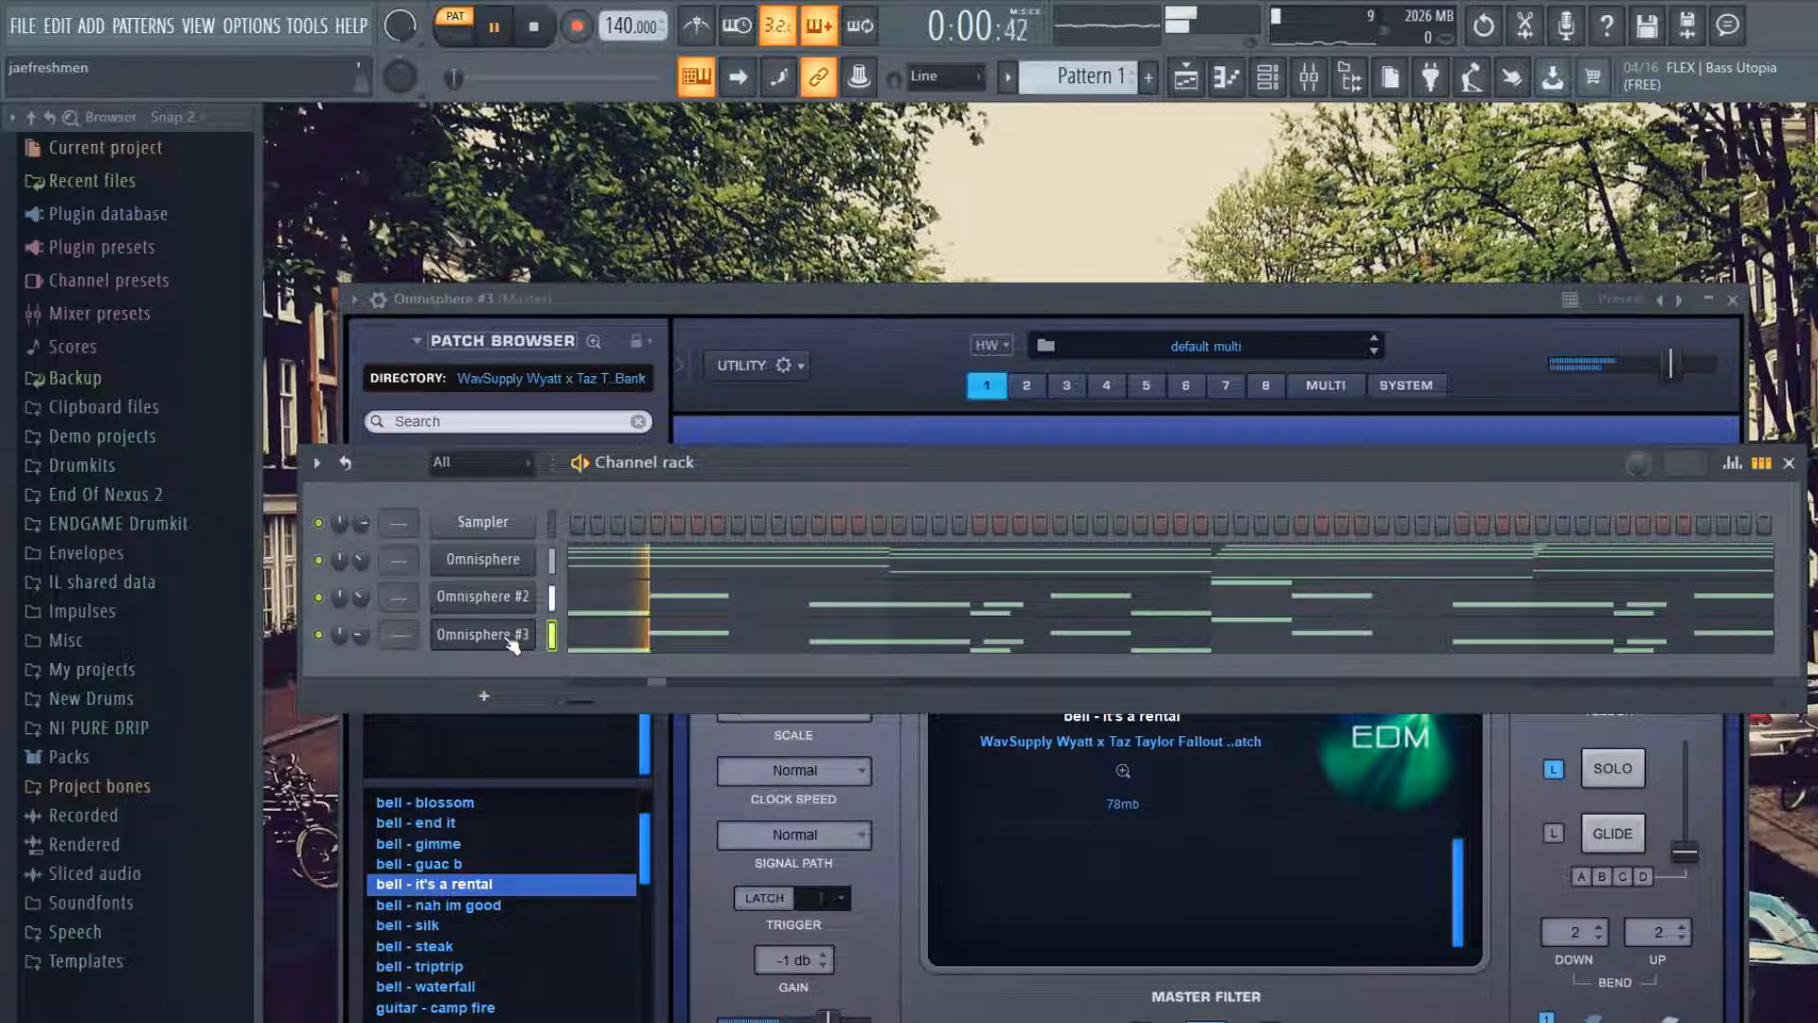
- Step through the bank's remaining bell patches during playback and load "bell - waterfall" on Omnisphere #3
click(435, 901)
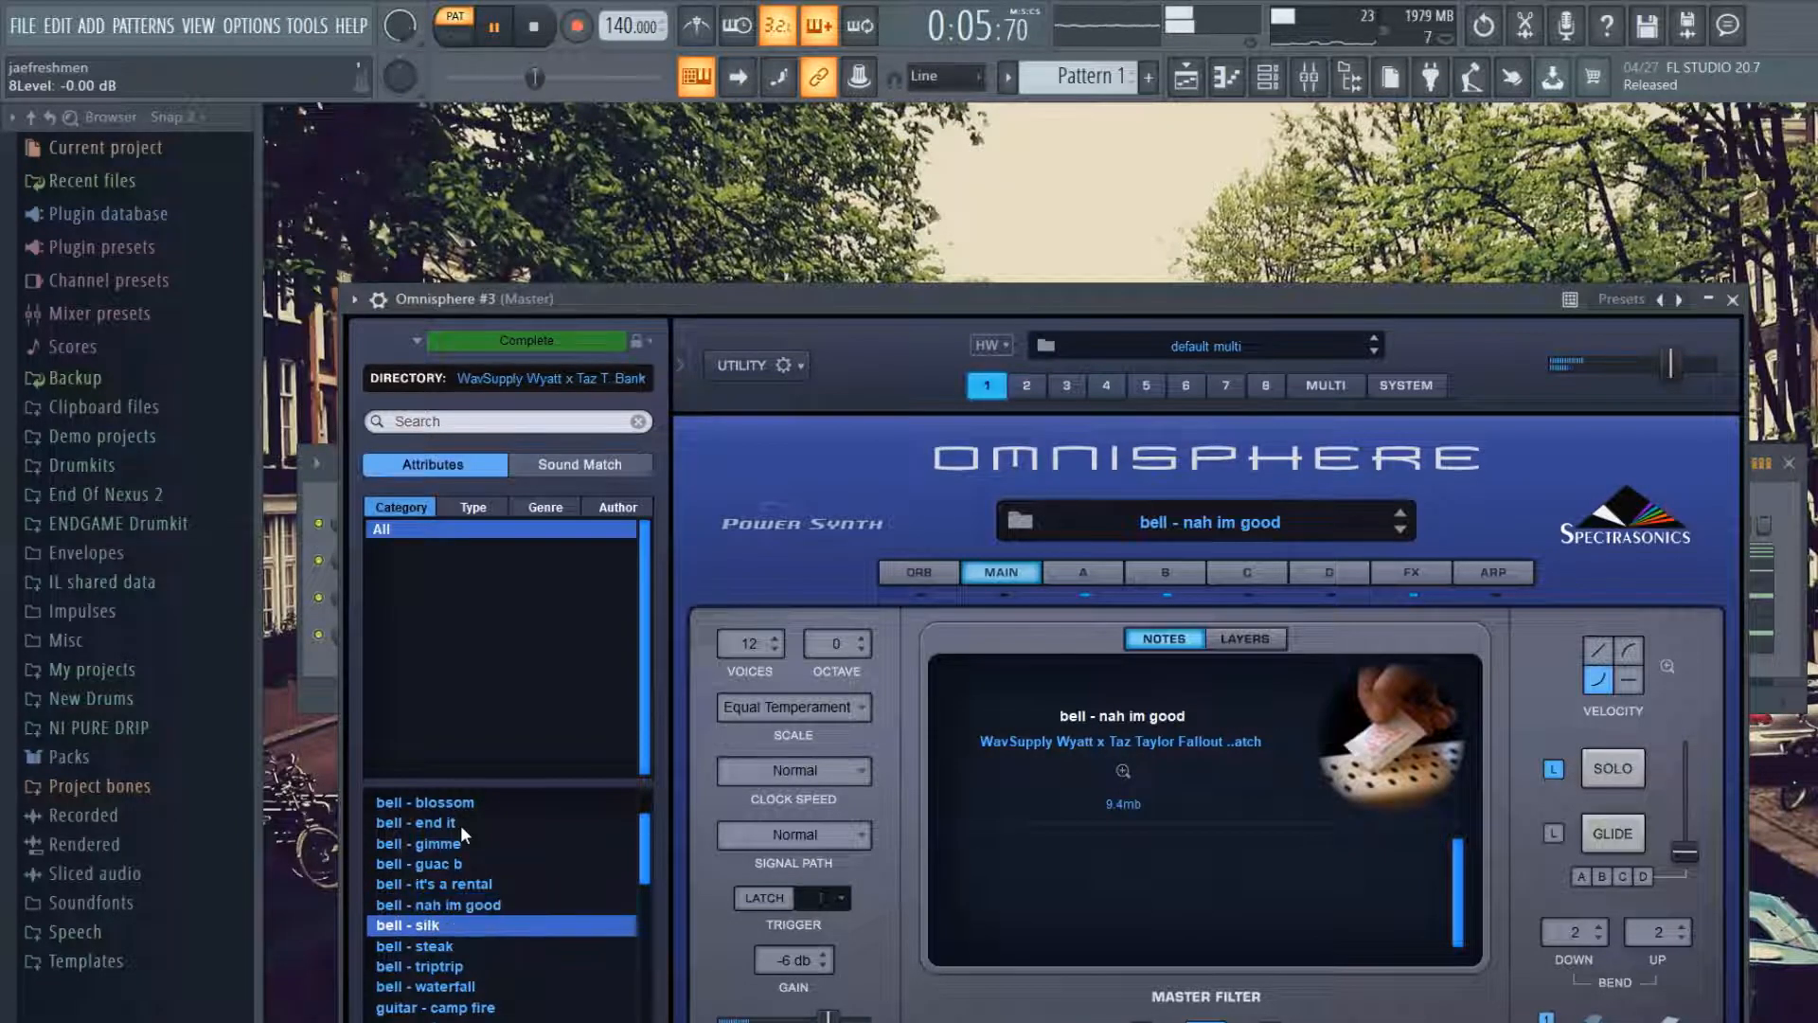
key(Down)
key(Down)
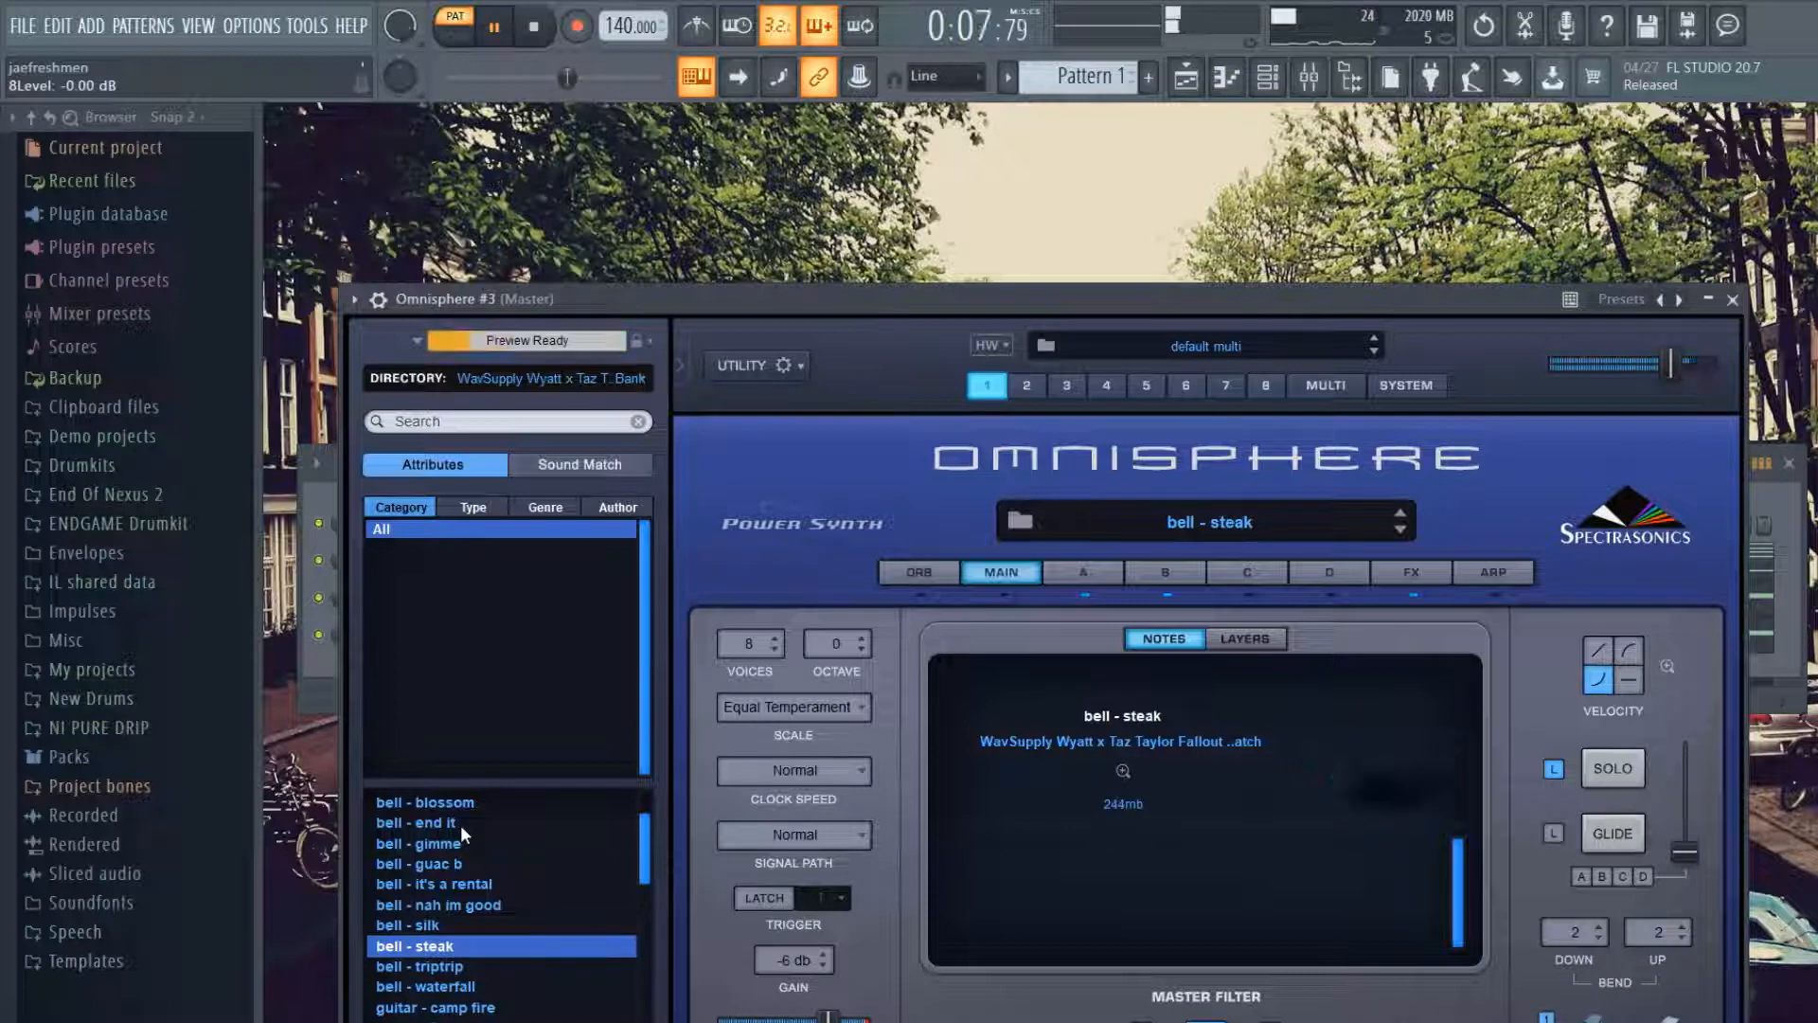
key(Down)
key(Down)
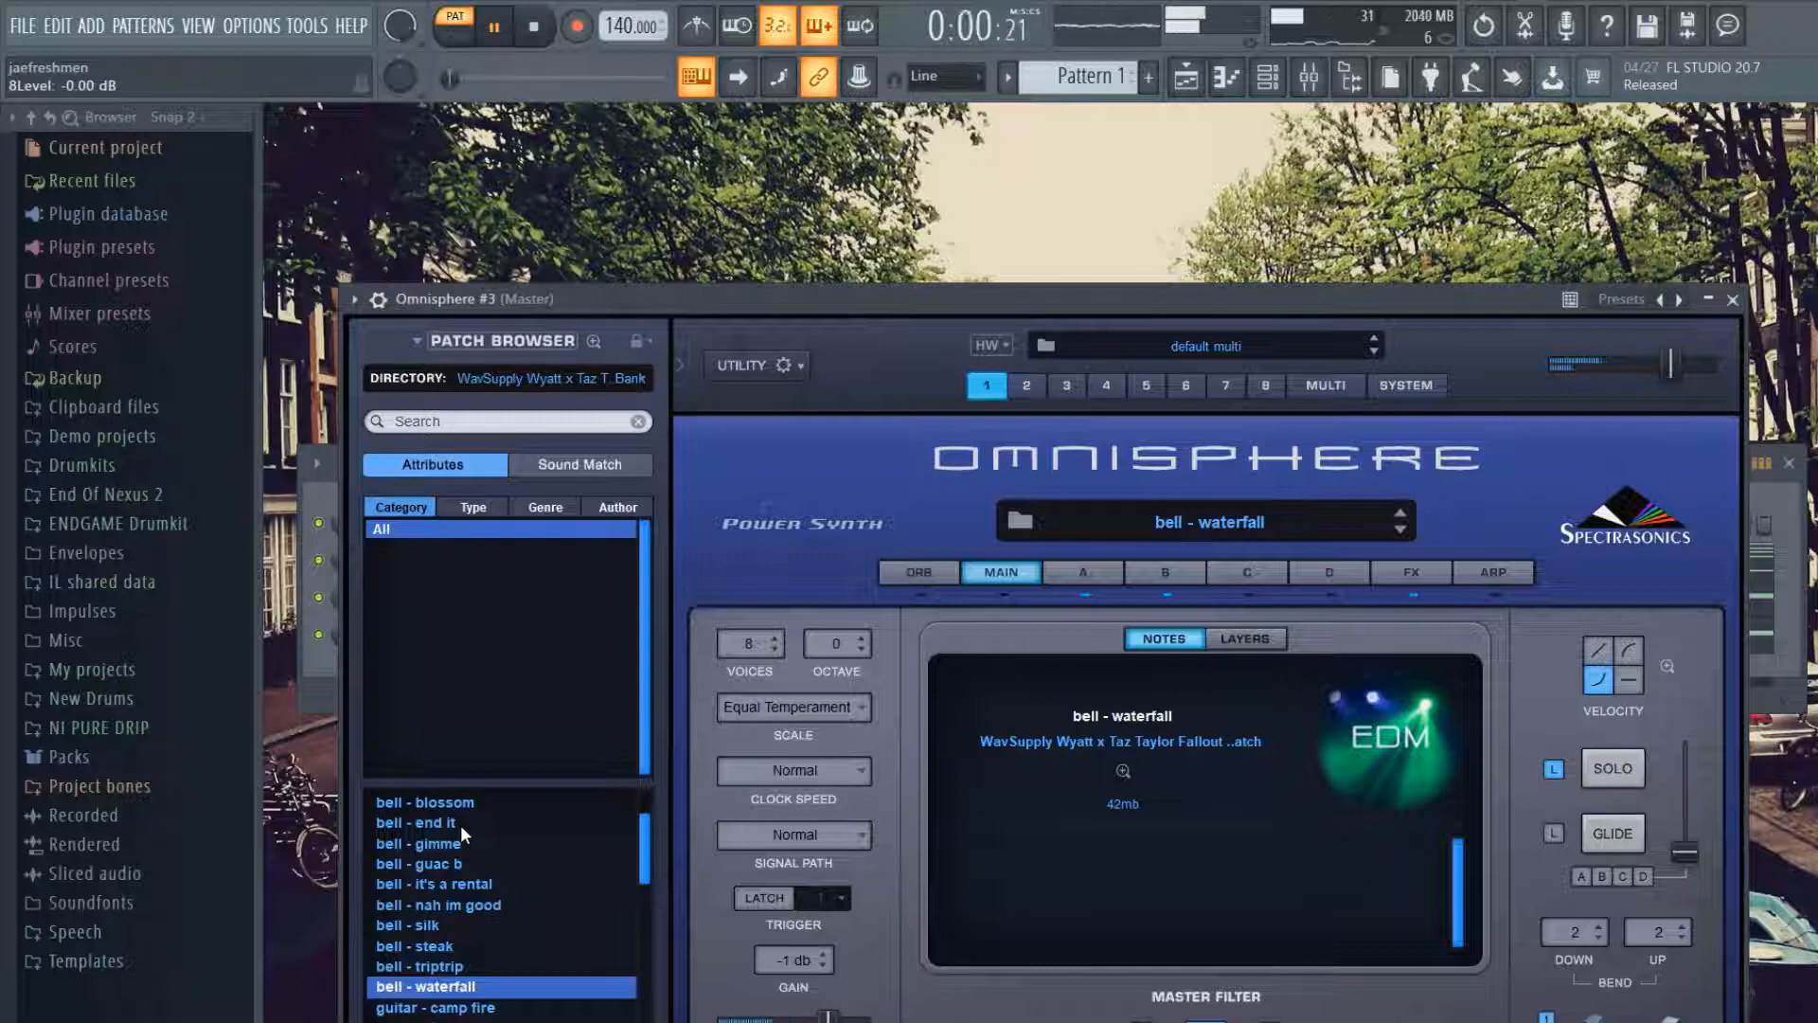
- Return to the channel rack, close the Omnisphere #3 instrument and stop playback
click(1267, 78)
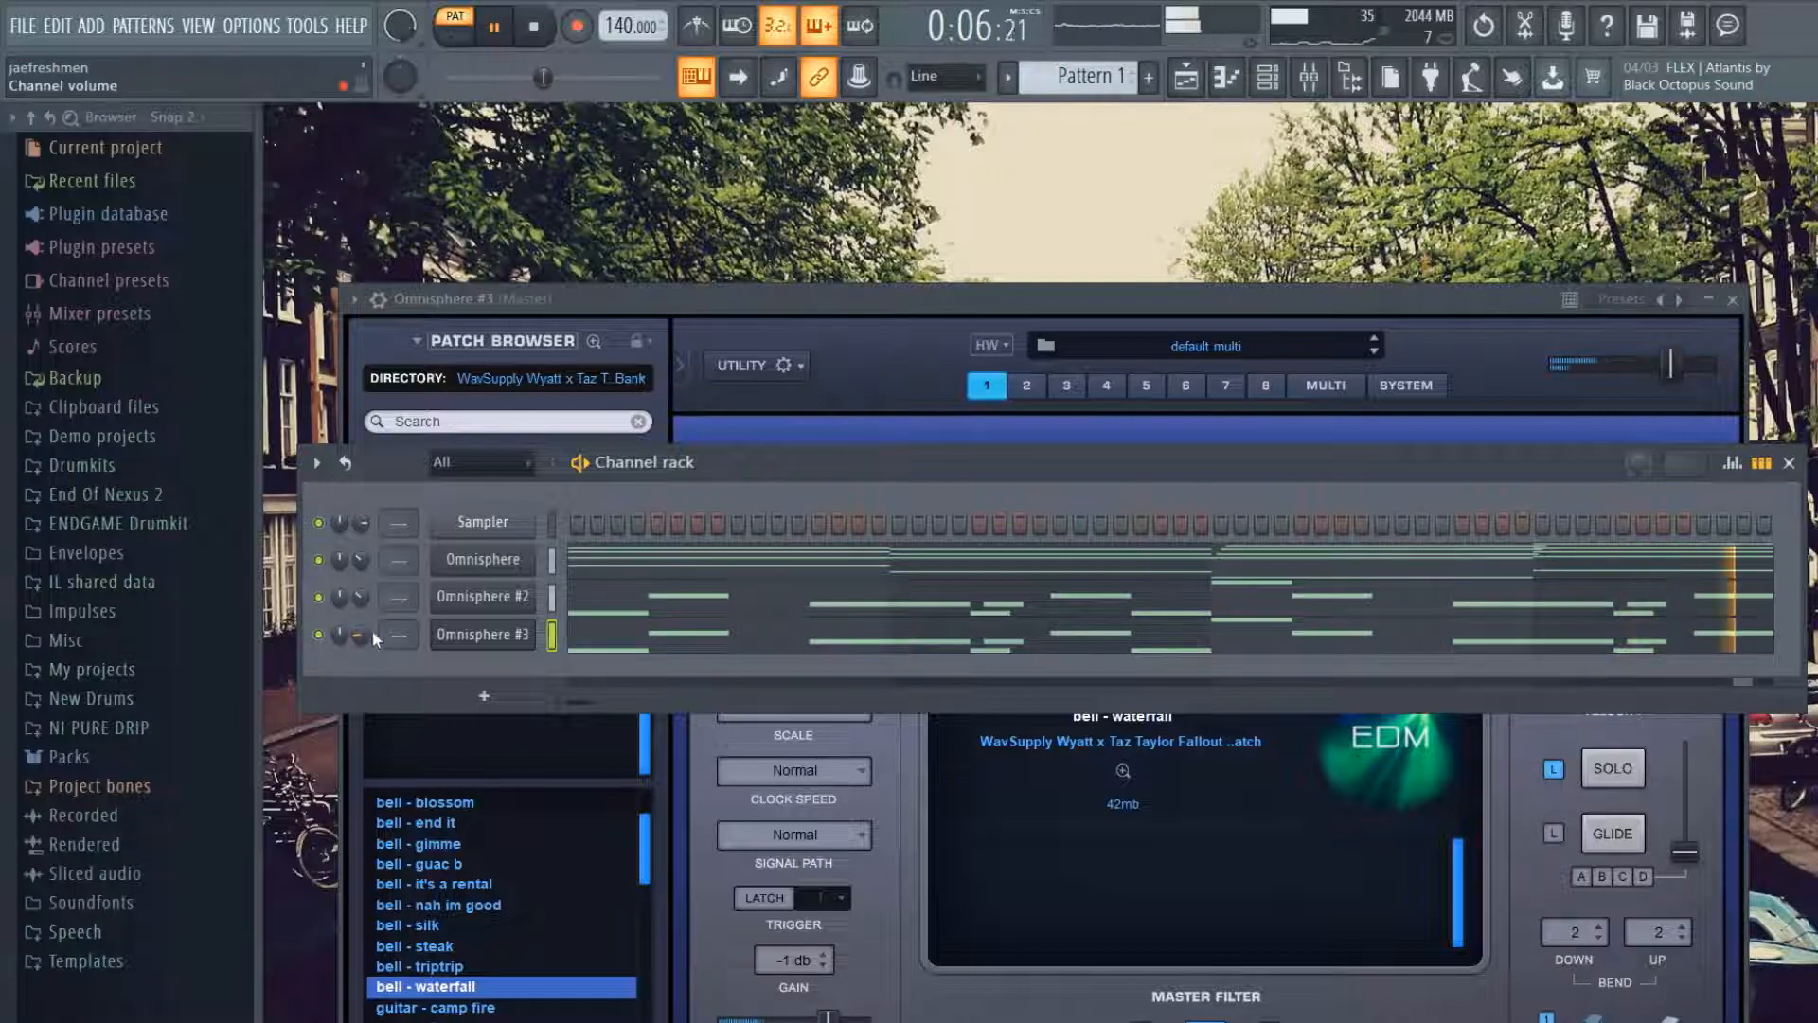
click(434, 636)
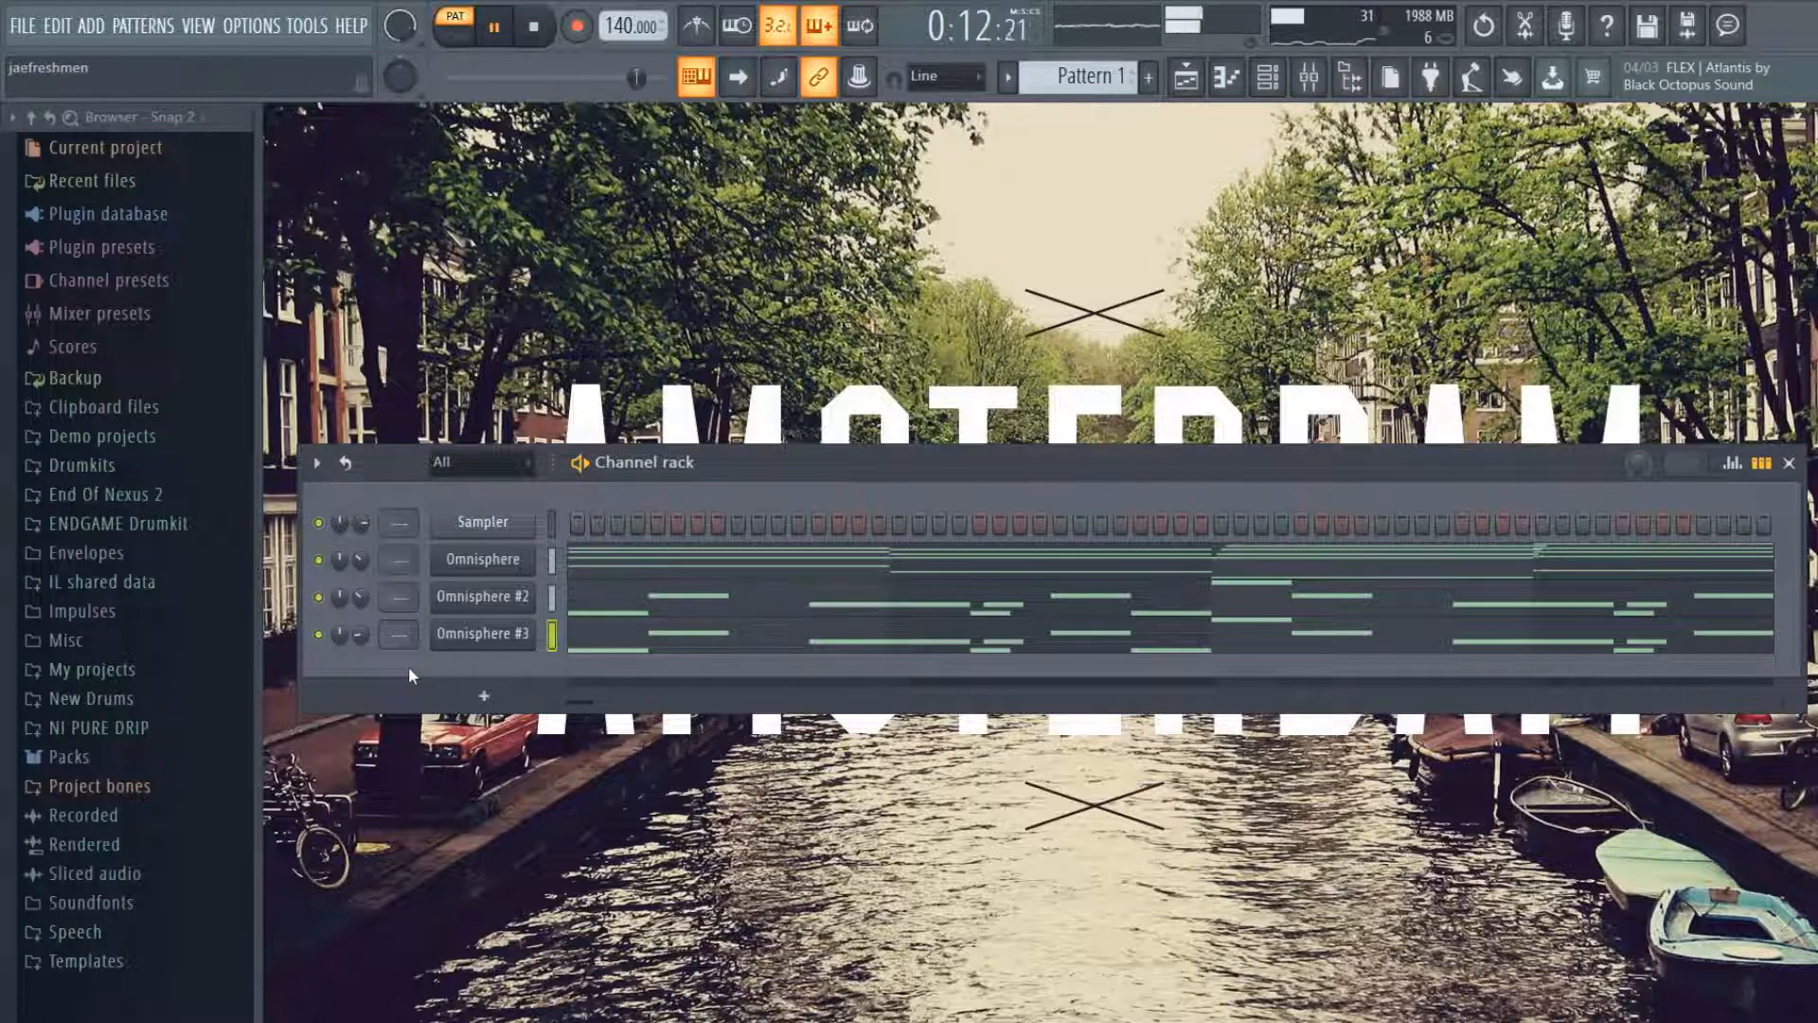
key(space)
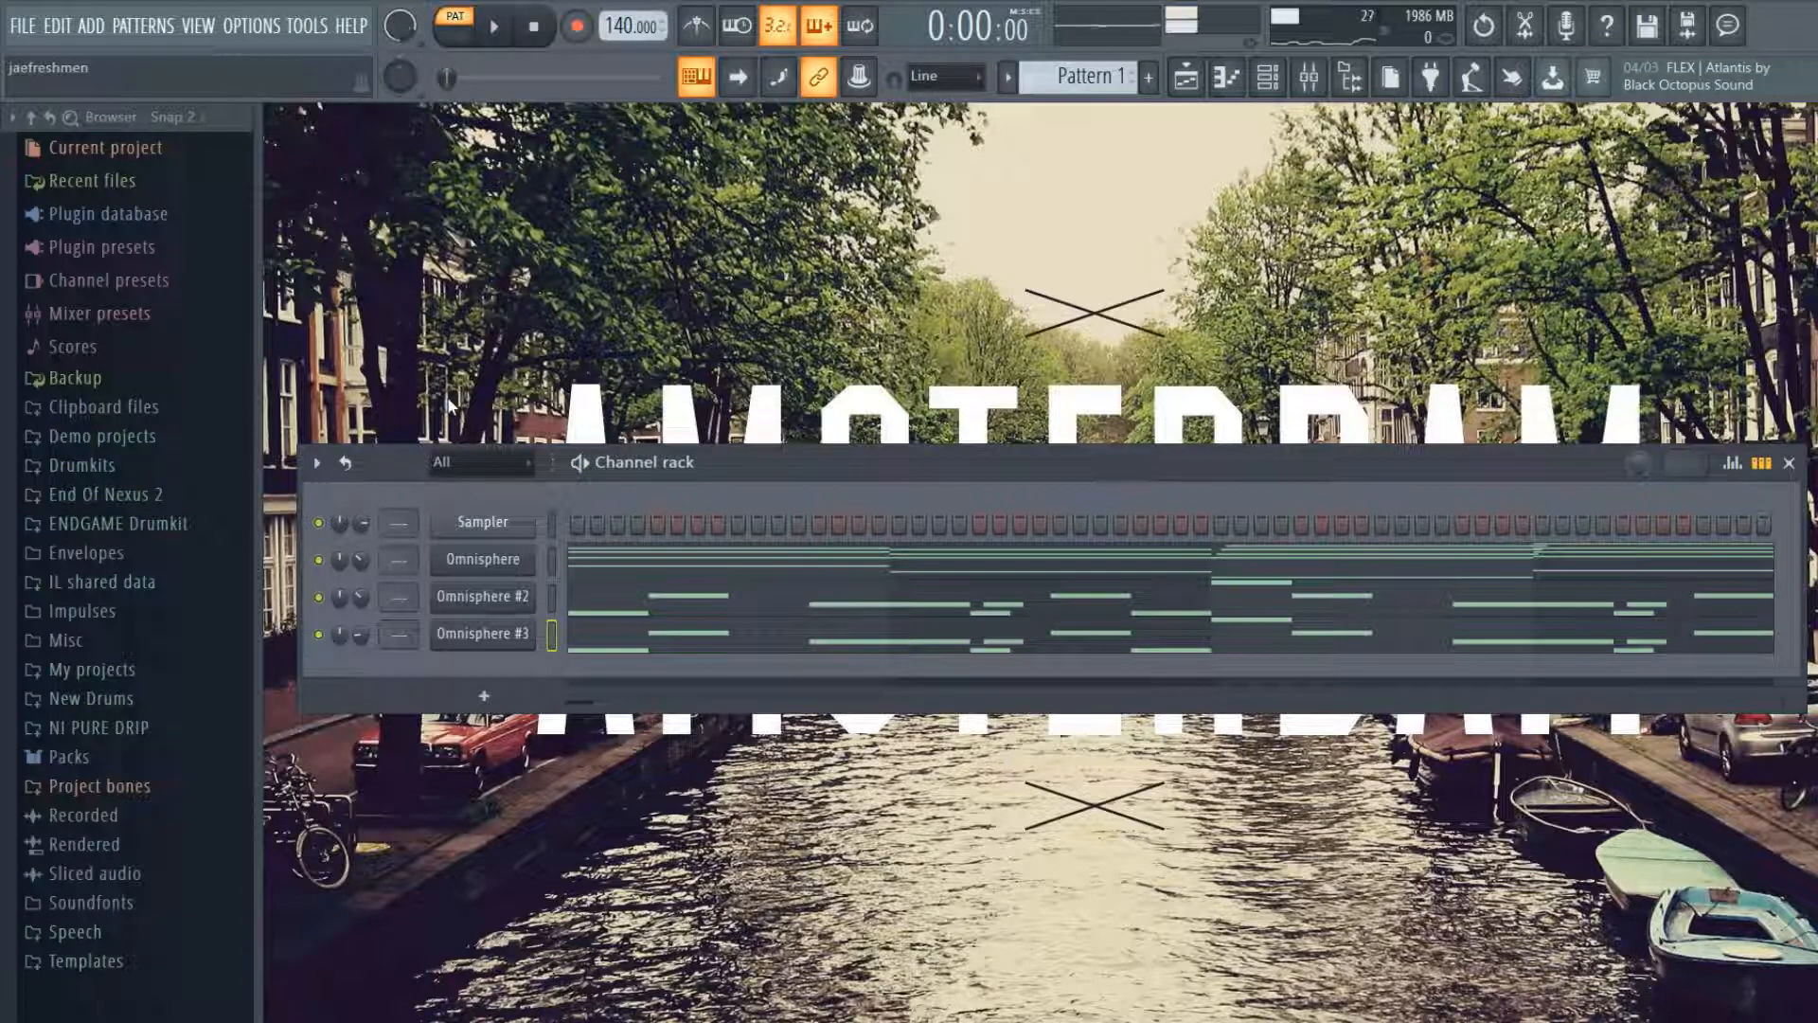
- Play back the pattern with the layered bells and check the Omnisphere #3 notes in the piano roll
key(space)
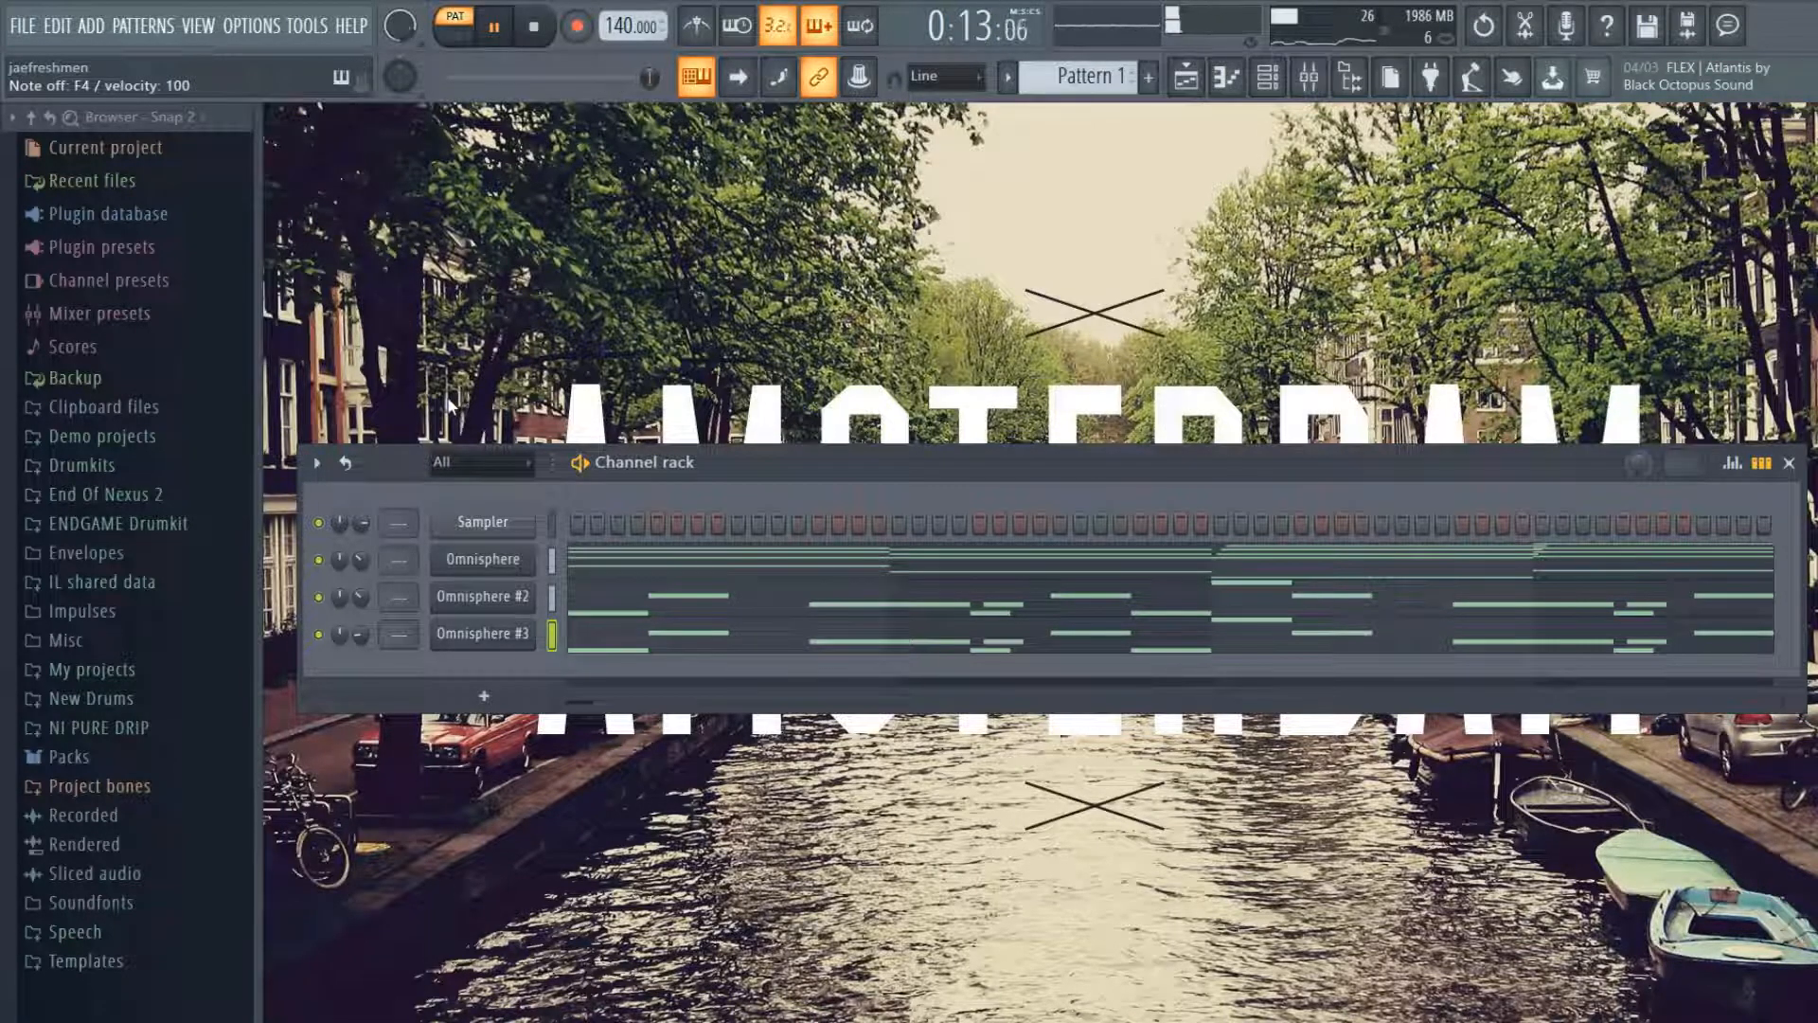
key(space)
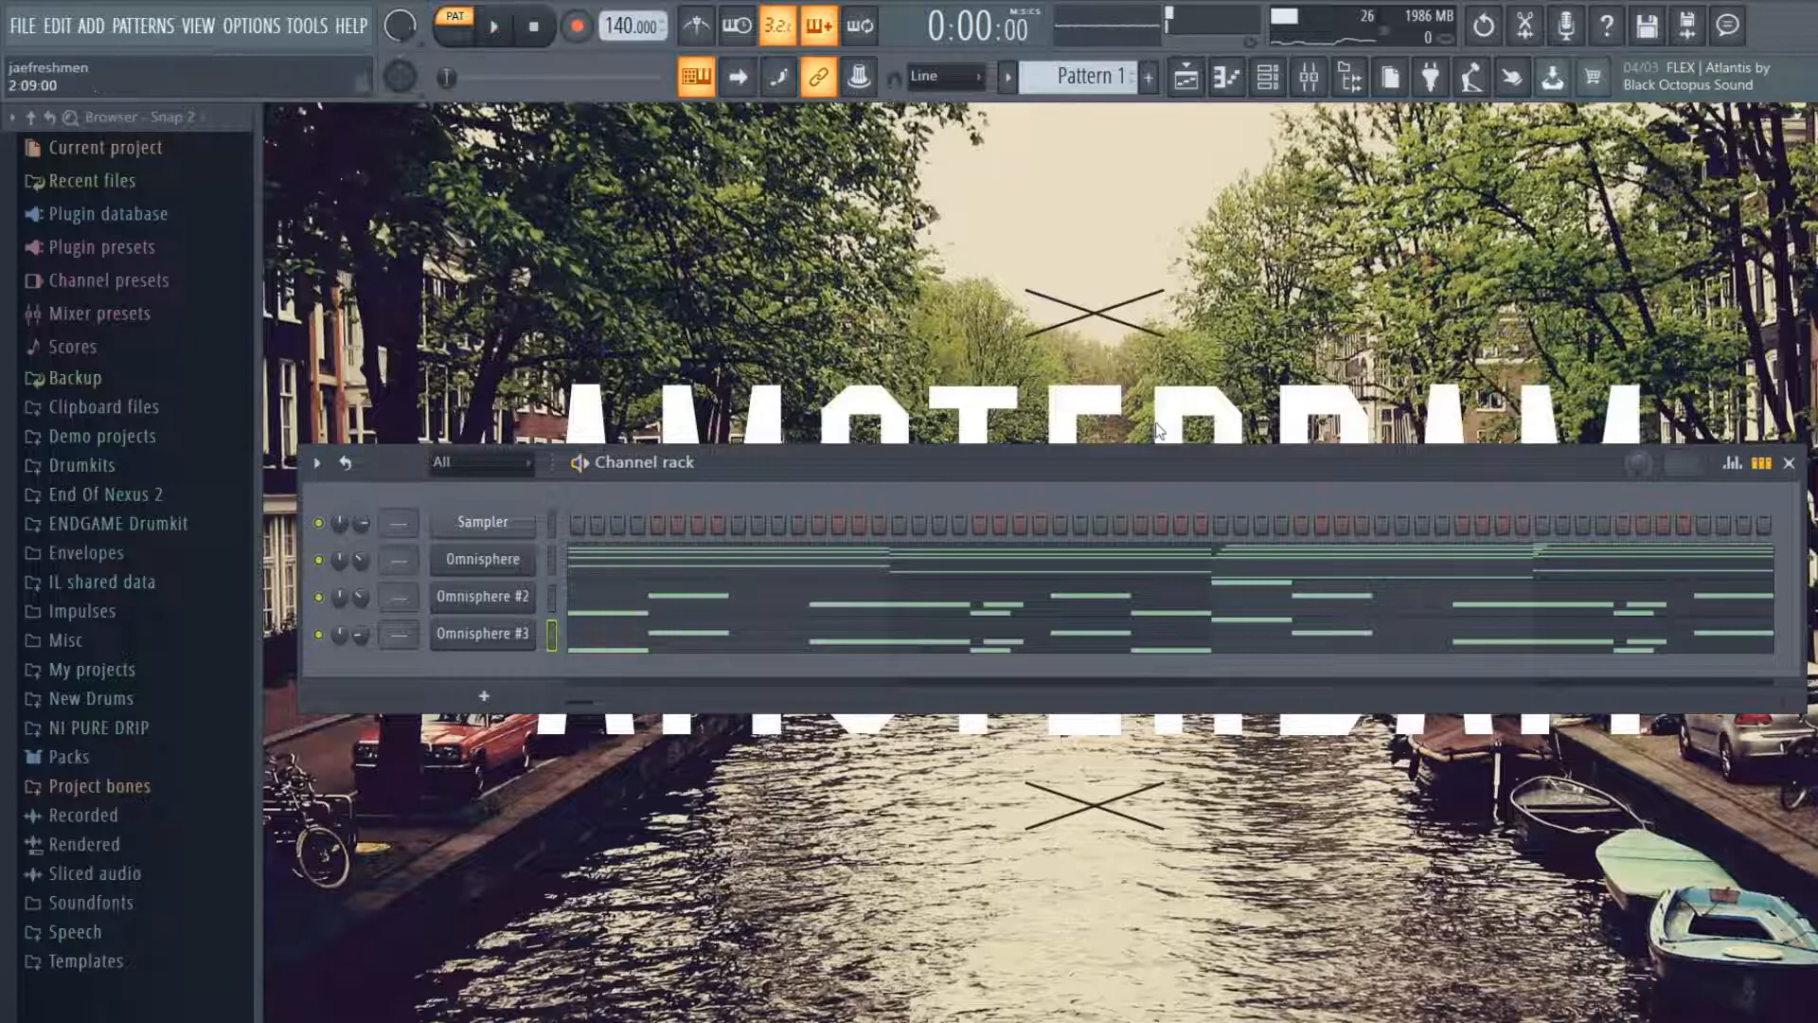
click(1372, 641)
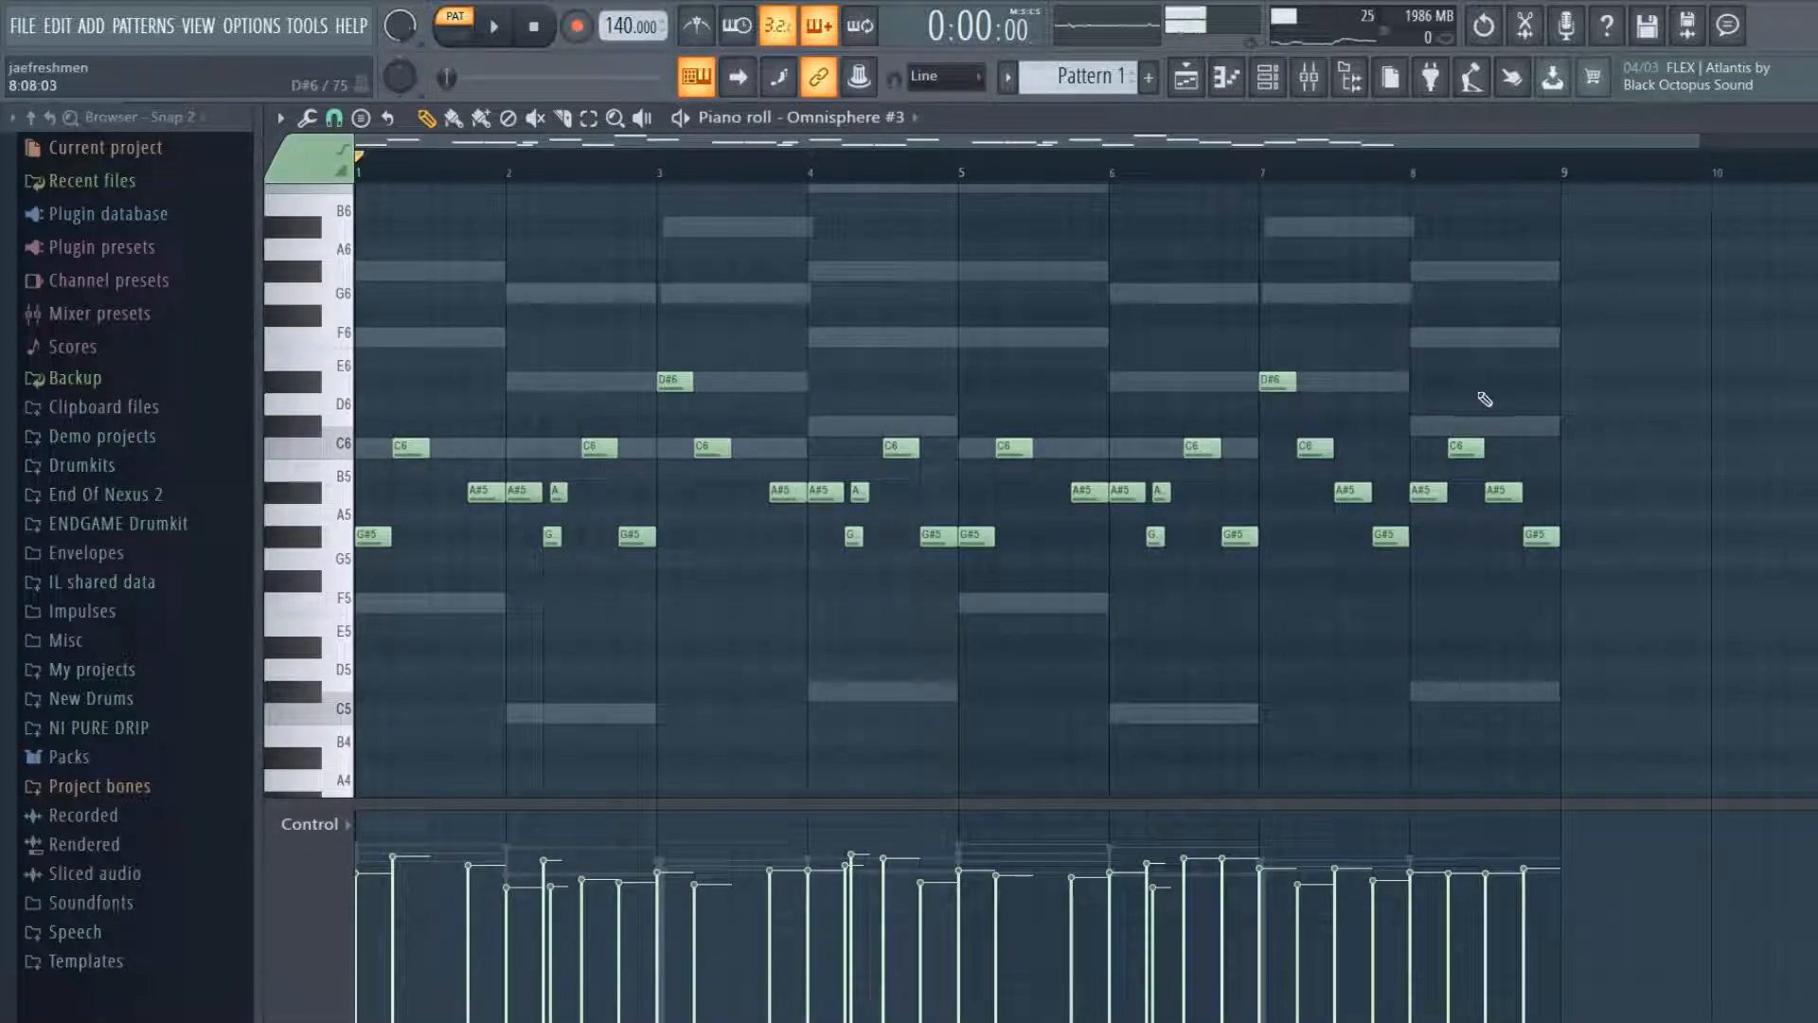
click(1804, 118)
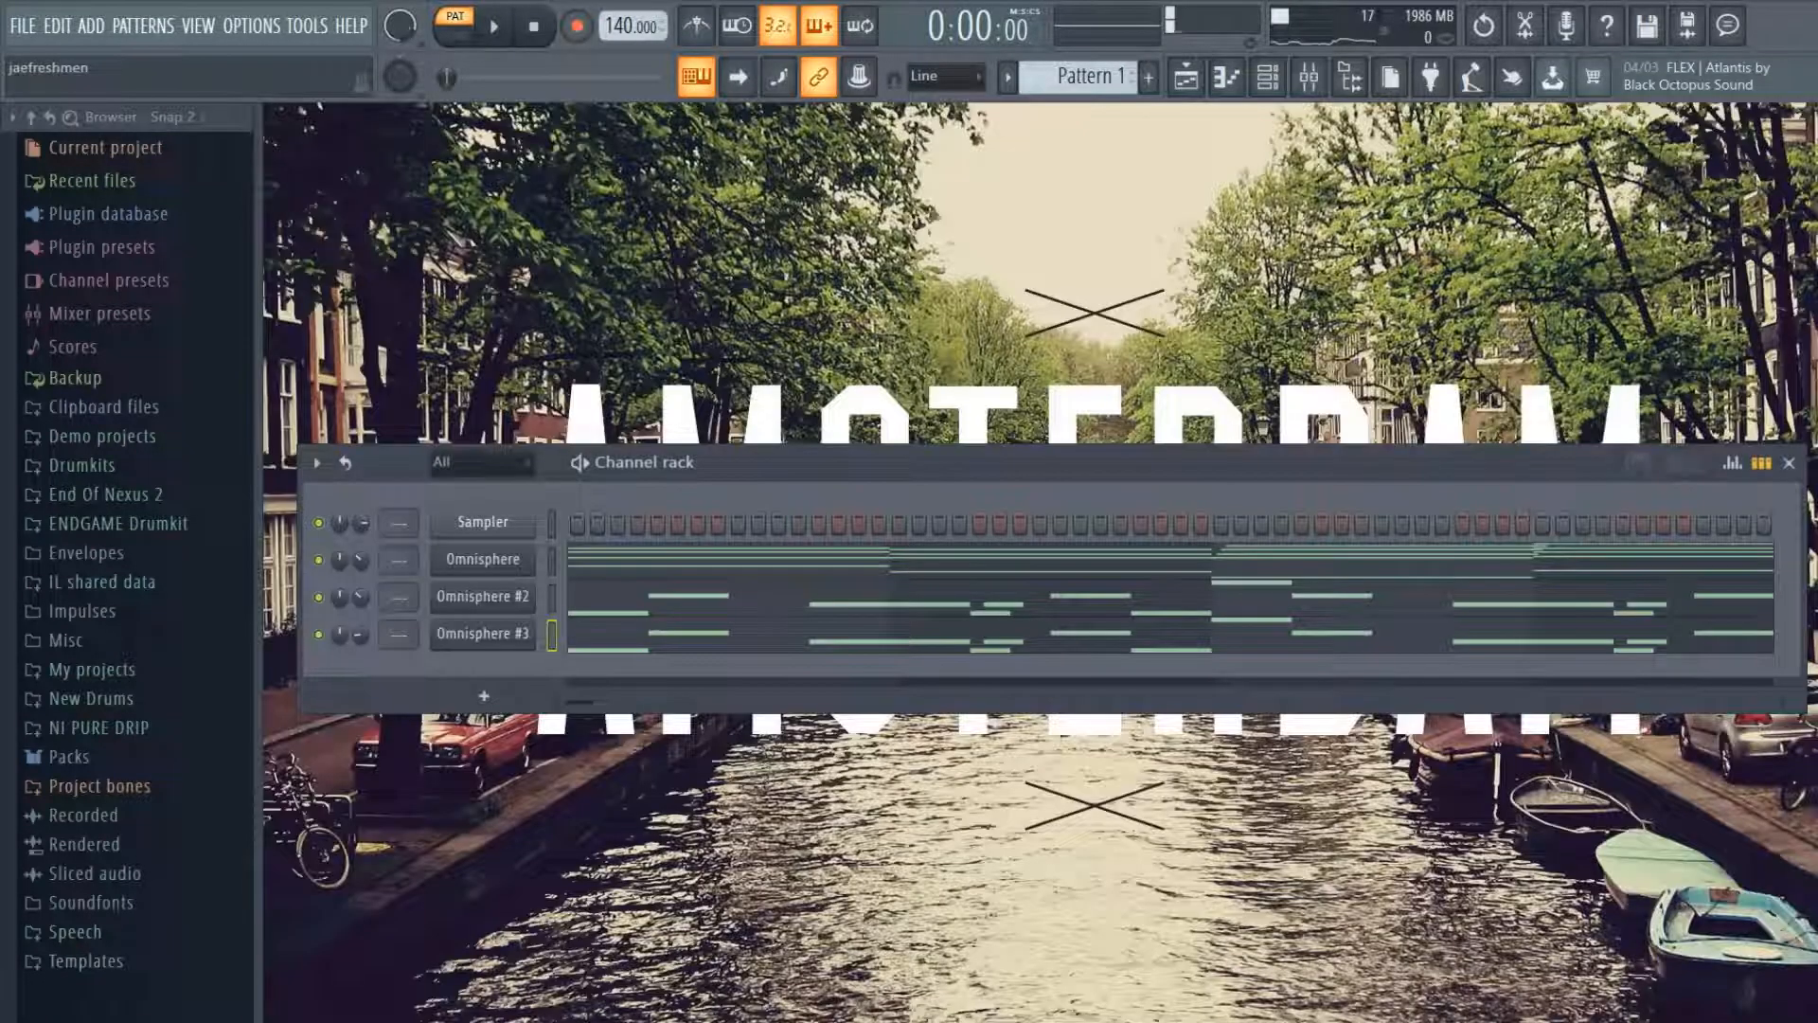